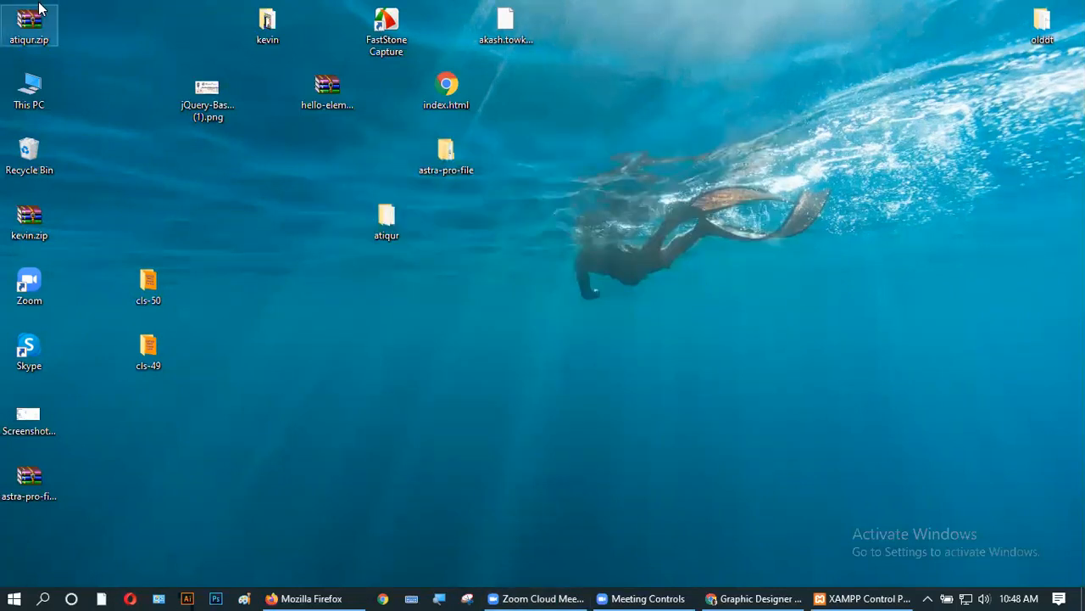
- Browse from This PC through Local Disk (C:) to the C:\xampp\htdocs folder
{"action": "left_click", "coordinate": [42, 93]}
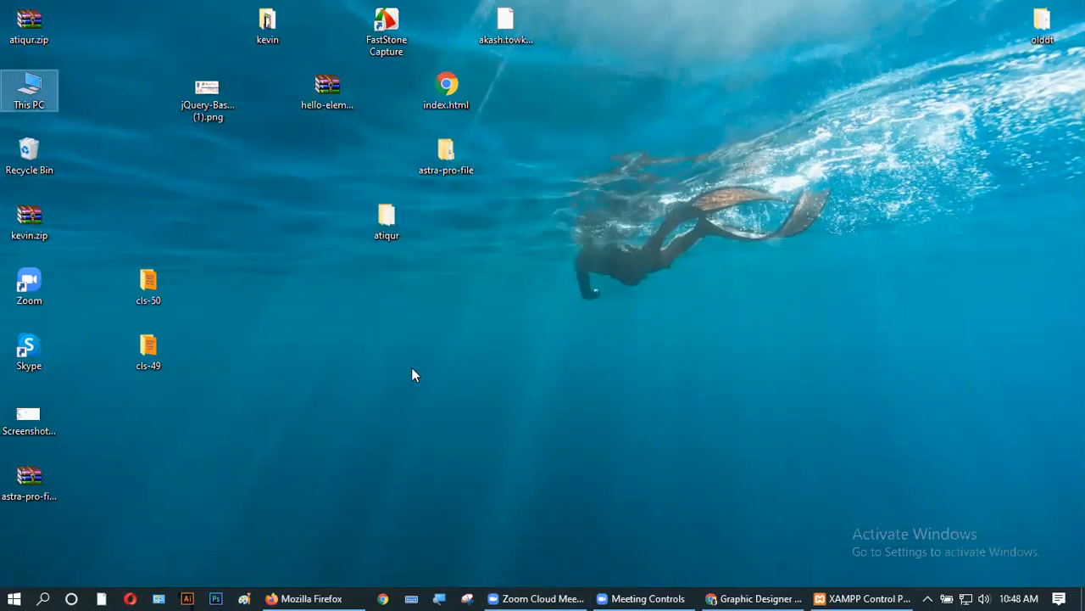
{"action": "key", "text": "Return"}
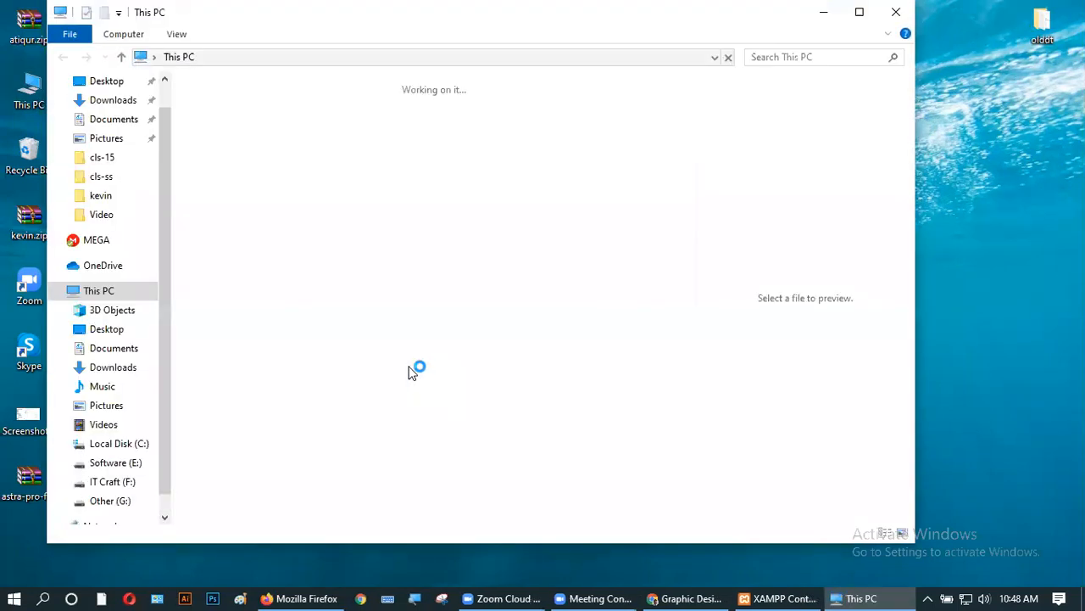
{"action": "left_click", "coordinate": [268, 315]}
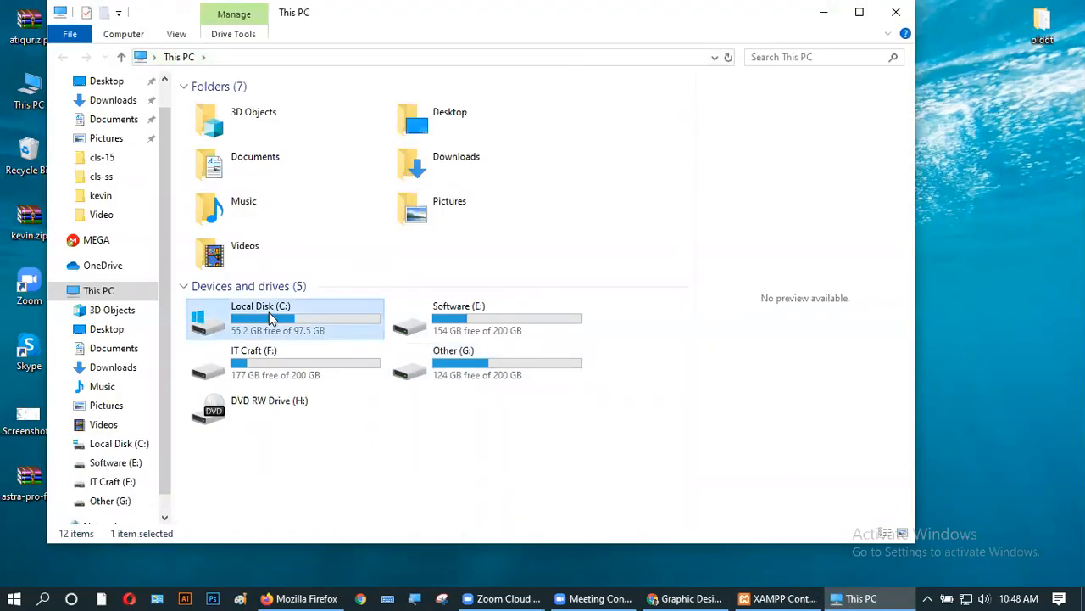
{"action": "double_click", "coordinate": [268, 312]}
{"action": "double_click", "coordinate": [237, 240]}
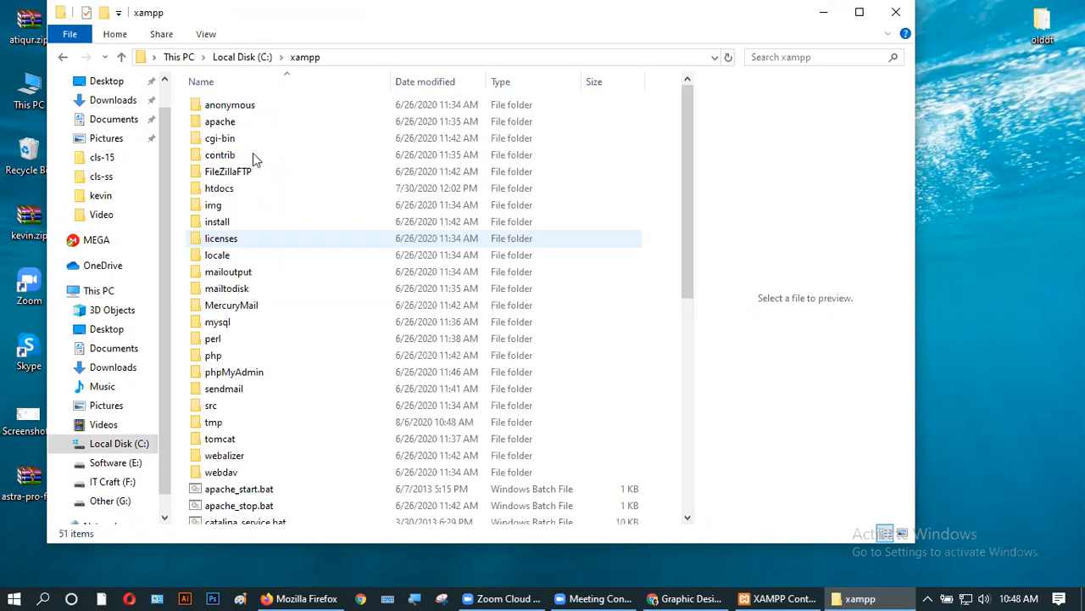
{"action": "double_click", "coordinate": [220, 188]}
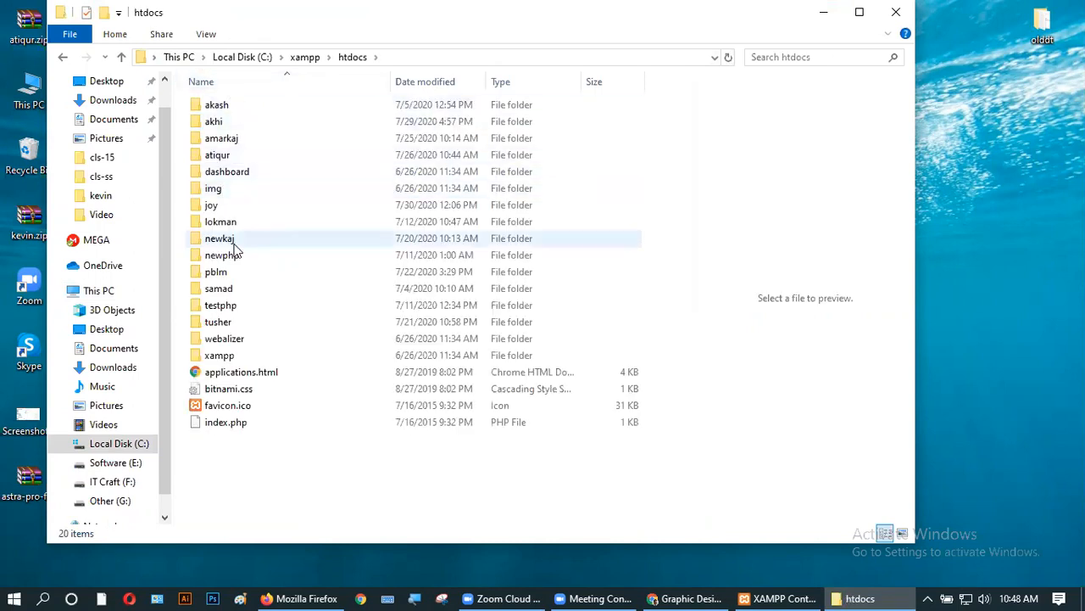
- Compare the WordPress page in the browser with the akhi and joy project folders in htdocs
{"action": "left_click", "coordinate": [685, 598]}
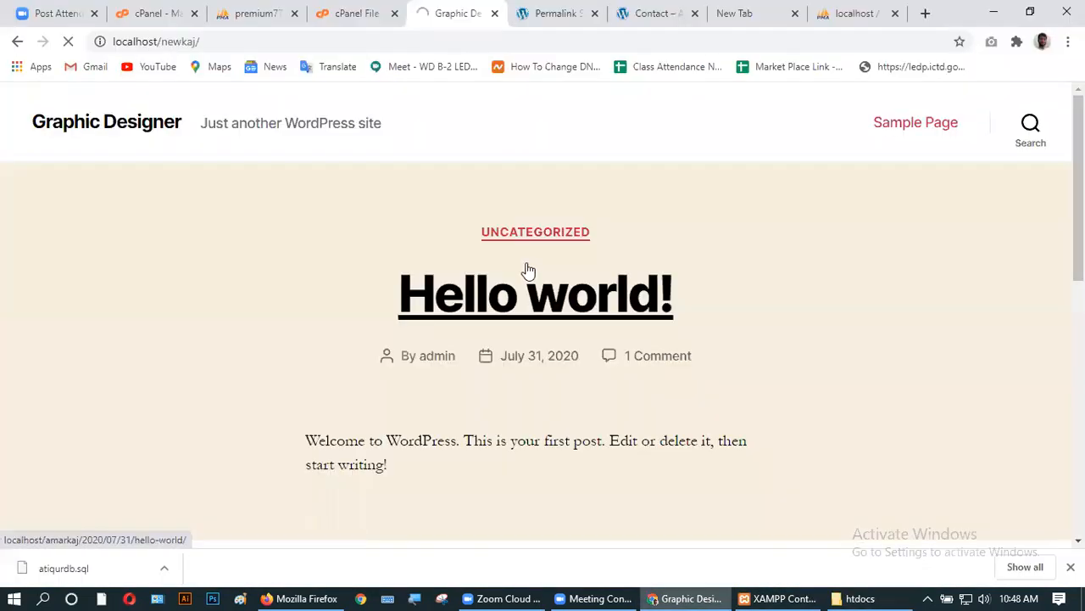
{"action": "scroll", "coordinate": [354, 373], "scroll_direction": "down", "scroll_amount": 10}
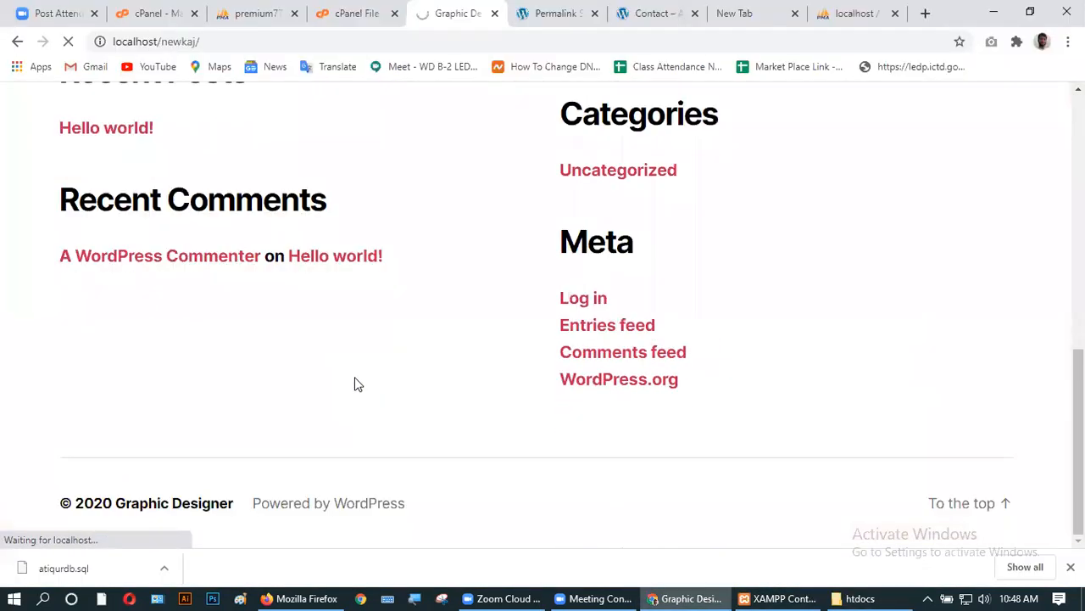
{"action": "scroll", "coordinate": [355, 383], "scroll_direction": "up", "scroll_amount": 10}
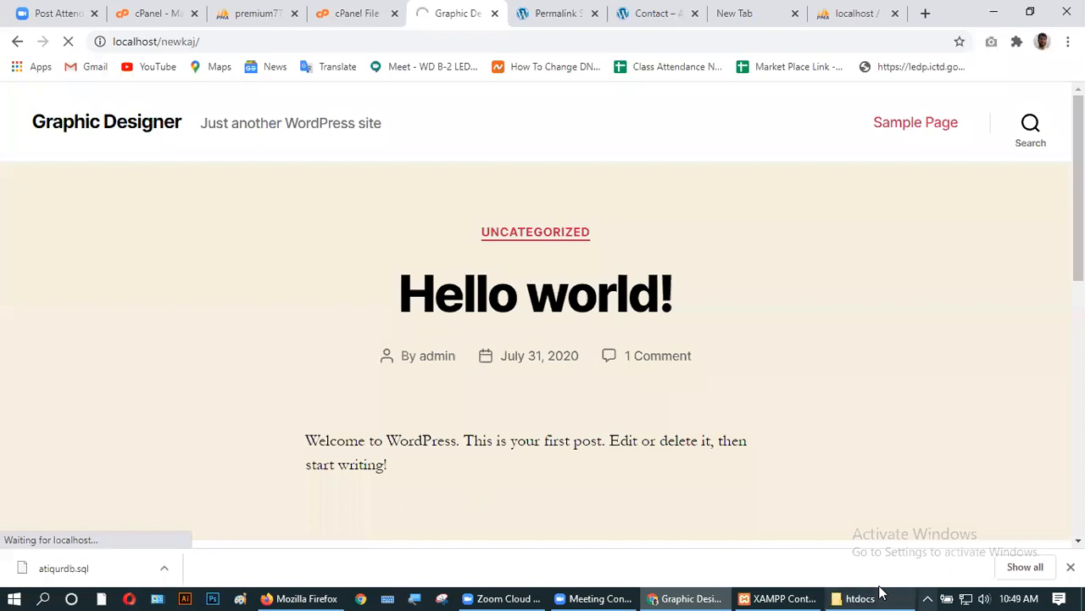
{"action": "left_click", "coordinate": [839, 597]}
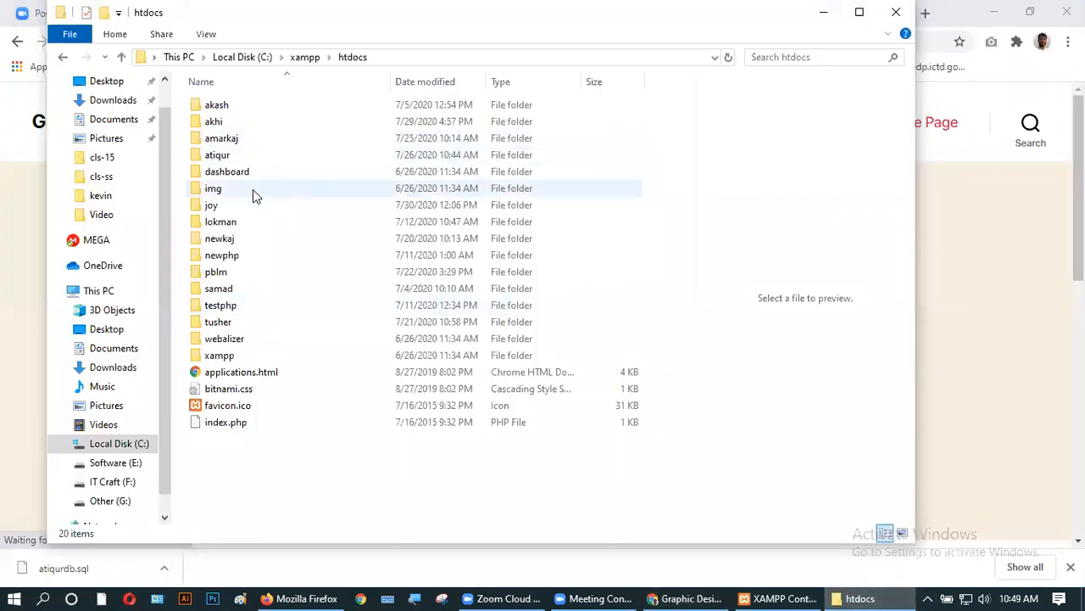
{"action": "left_click", "coordinate": [225, 125]}
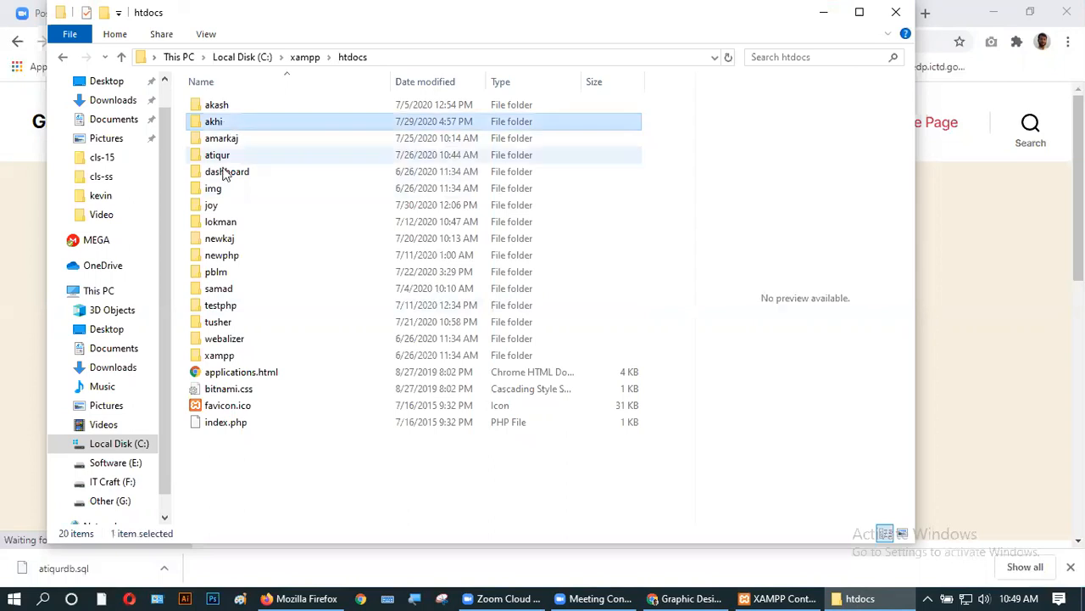
{"action": "left_click", "coordinate": [219, 208]}
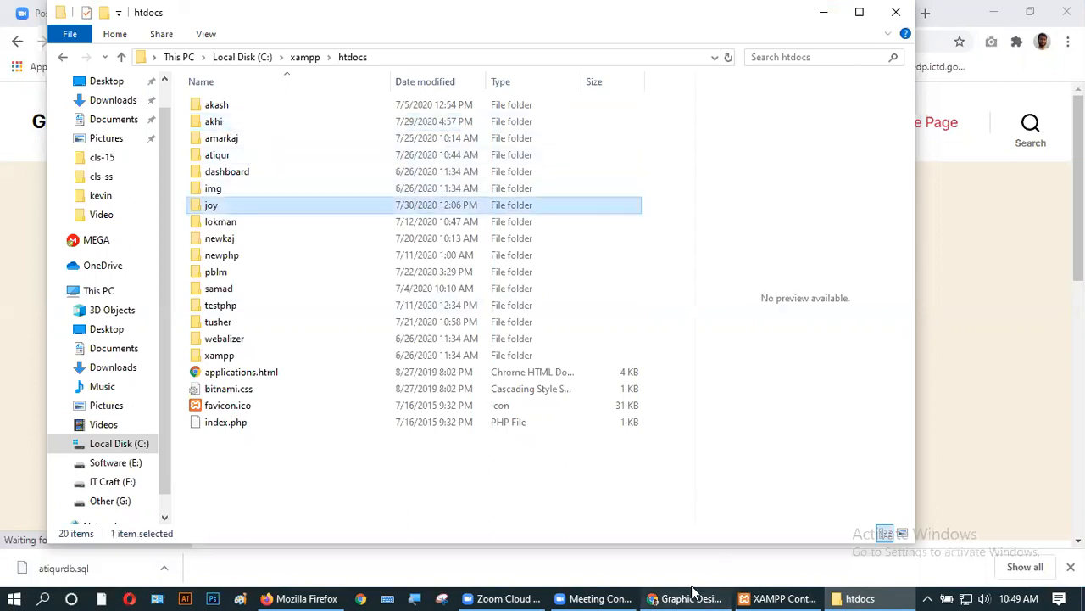
{"action": "left_click", "coordinate": [692, 598]}
- Change the browser address from localhost/newkaj/ to localhost/joy and load it
{"action": "left_click", "coordinate": [198, 41]}
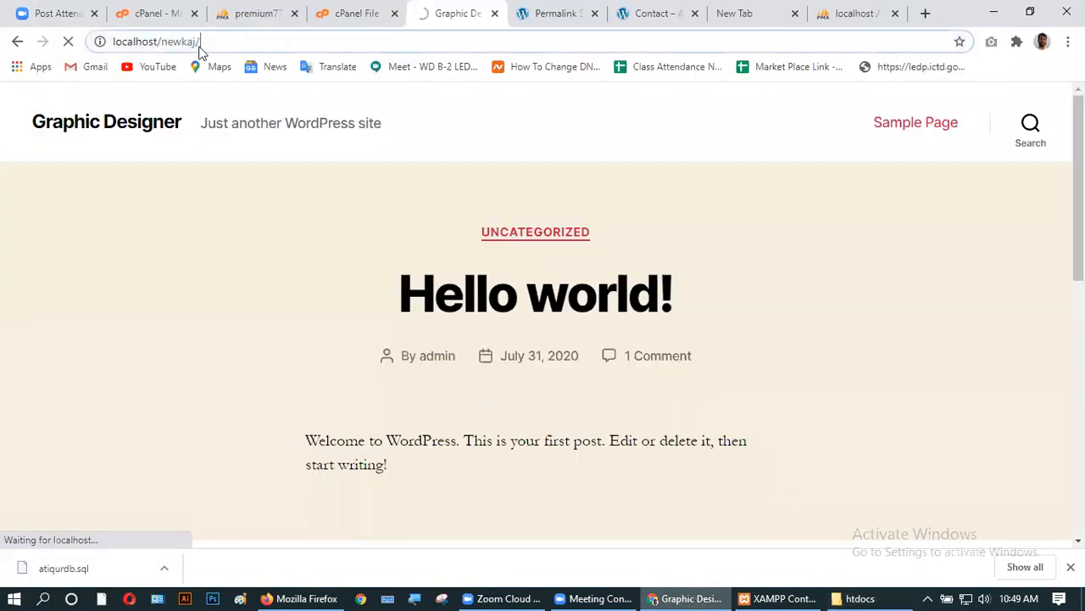
{"action": "left_click", "coordinate": [205, 44]}
{"action": "key", "text": "BackSpace"}
{"action": "key", "text": "BackSpace"}
{"action": "key", "text": "BackSpace"}
{"action": "key", "text": "BackSpace"}
{"action": "key", "text": "BackSpace"}
{"action": "key", "text": "BackSpace"}
{"action": "key", "text": "BackSpace"}
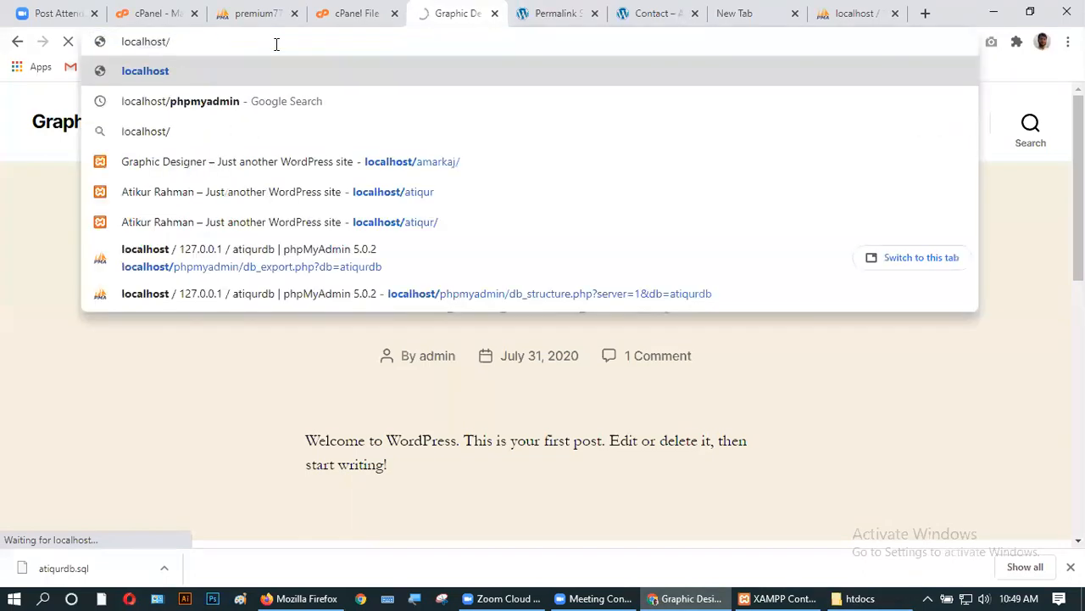
{"action": "type", "text": "joy"}
{"action": "key", "text": "Return"}
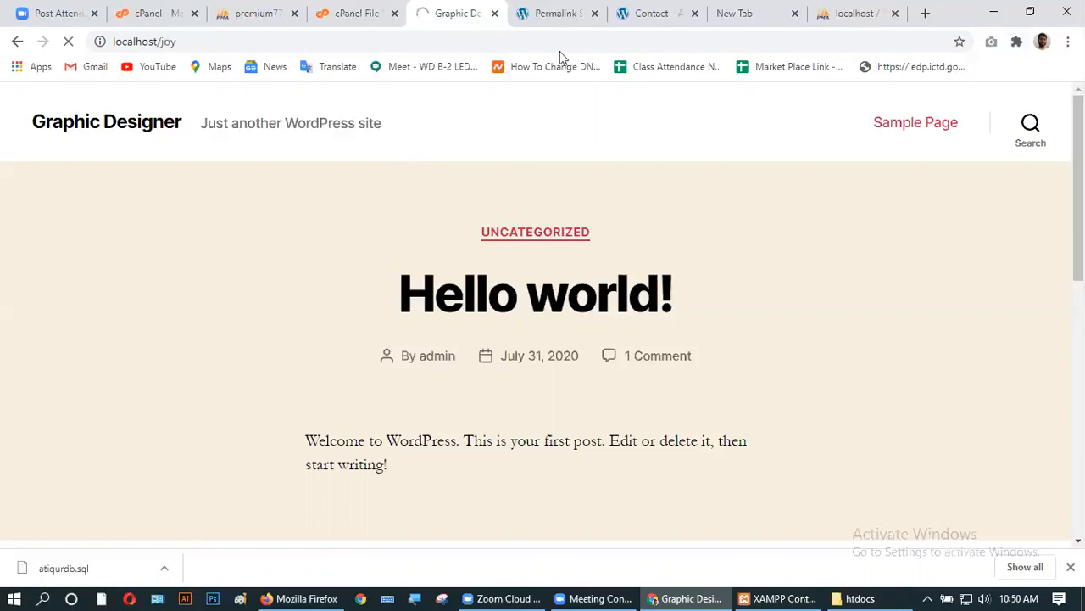
- Log out of the WordPress admin from the Permalink Settings tab's Howdy, admin menu
{"action": "left_click", "coordinate": [543, 13]}
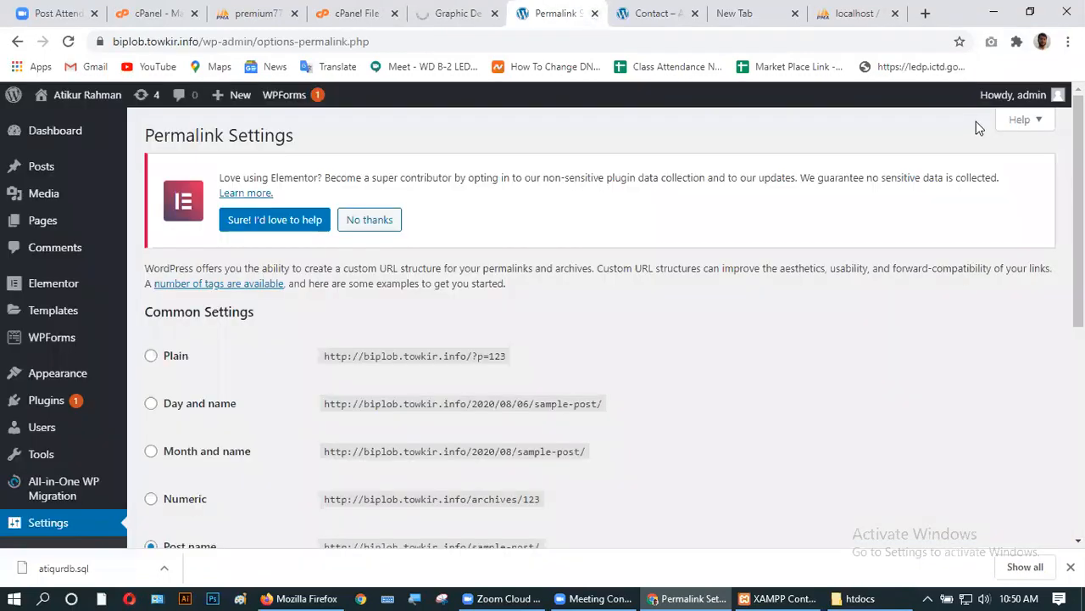
{"action": "mouse_move", "coordinate": [1007, 95]}
{"action": "left_click", "coordinate": [958, 175]}
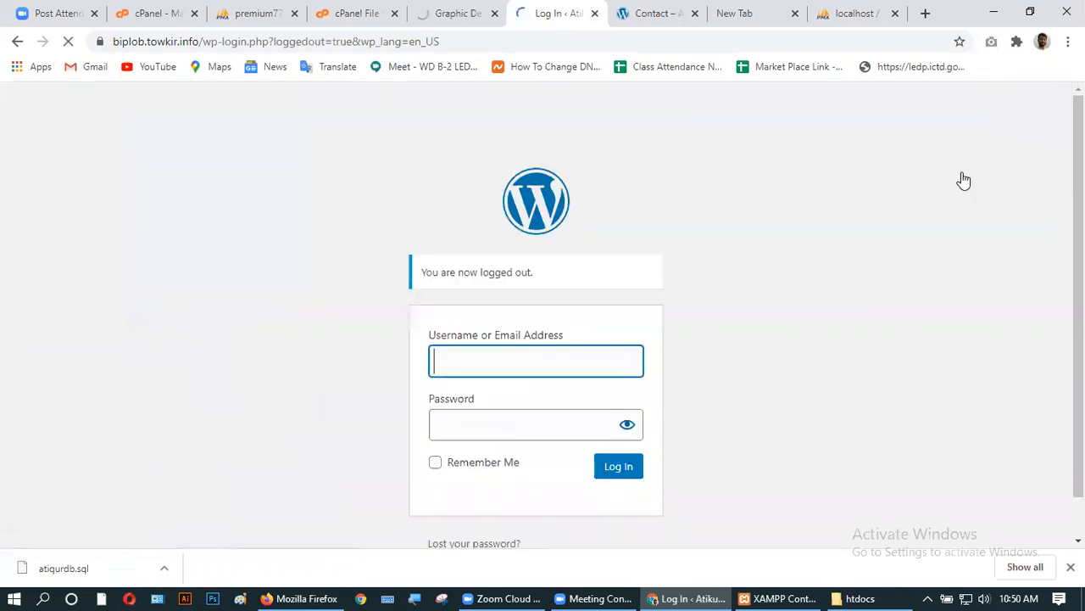
- Close the WordPress login, Contact and empty new tabs
{"action": "left_click", "coordinate": [424, 10]}
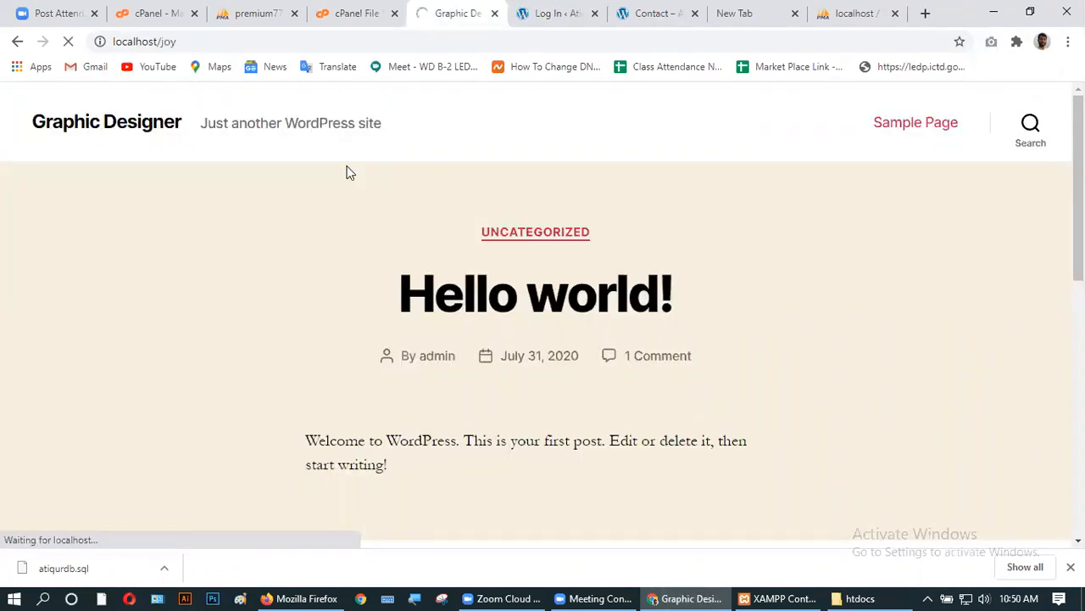
{"action": "left_click", "coordinate": [557, 14]}
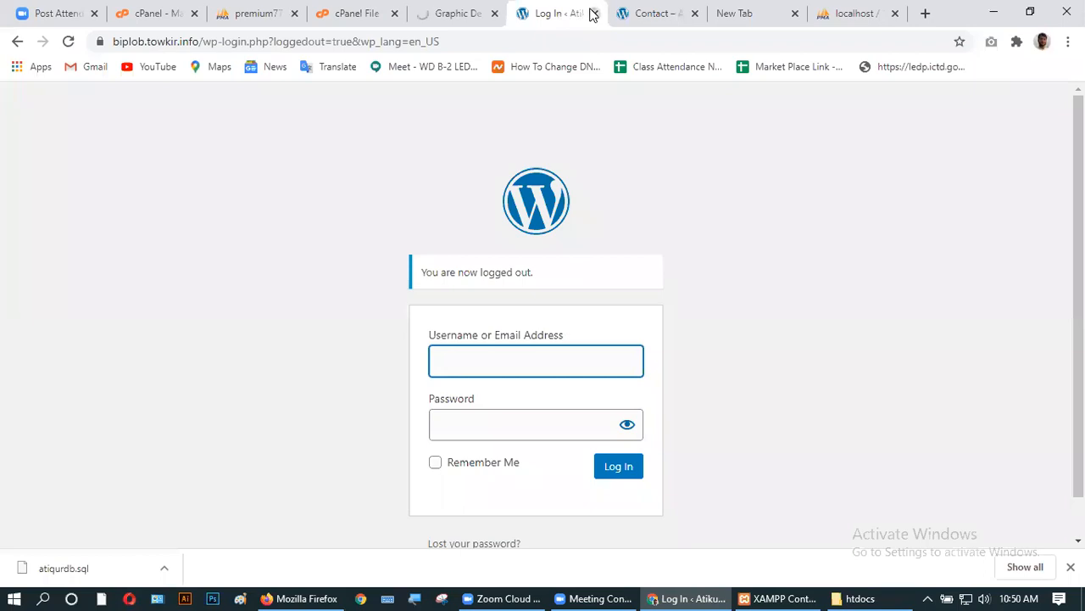
{"action": "left_click", "coordinate": [592, 14]}
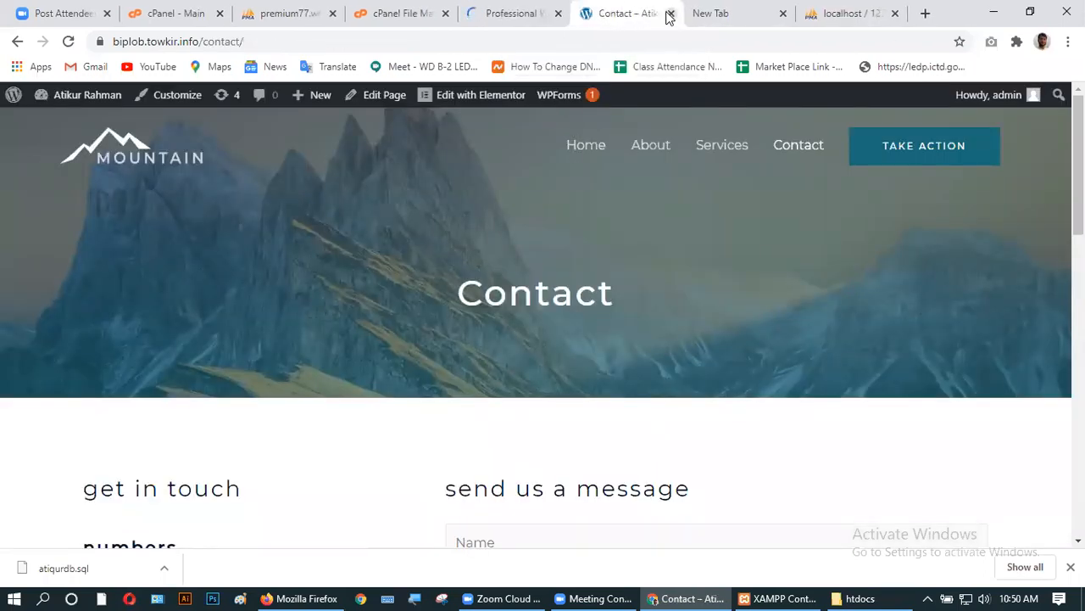
{"action": "left_click", "coordinate": [671, 15]}
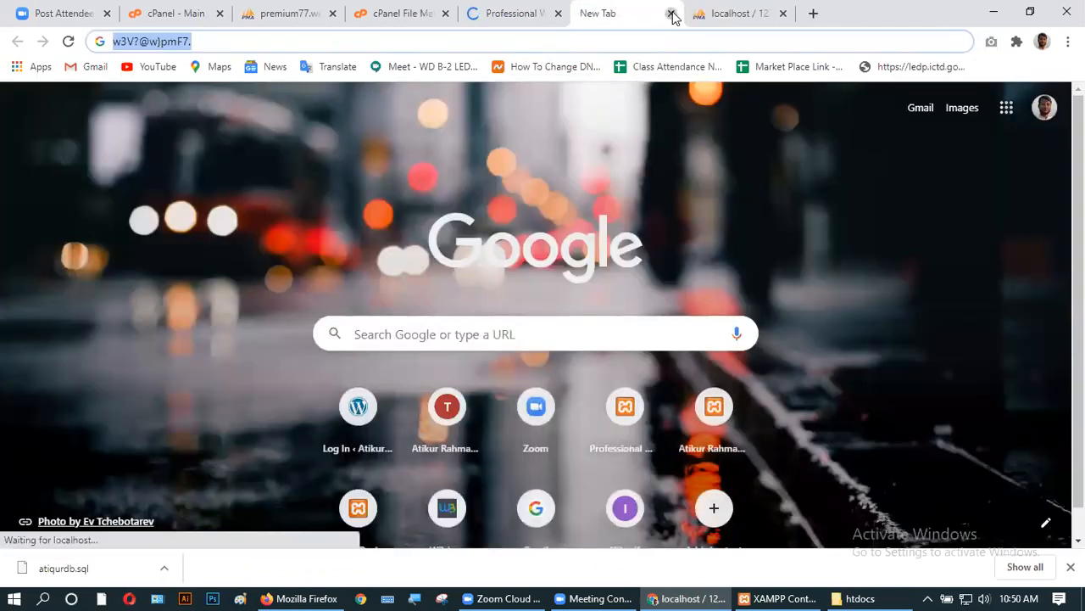
{"action": "left_click", "coordinate": [671, 15]}
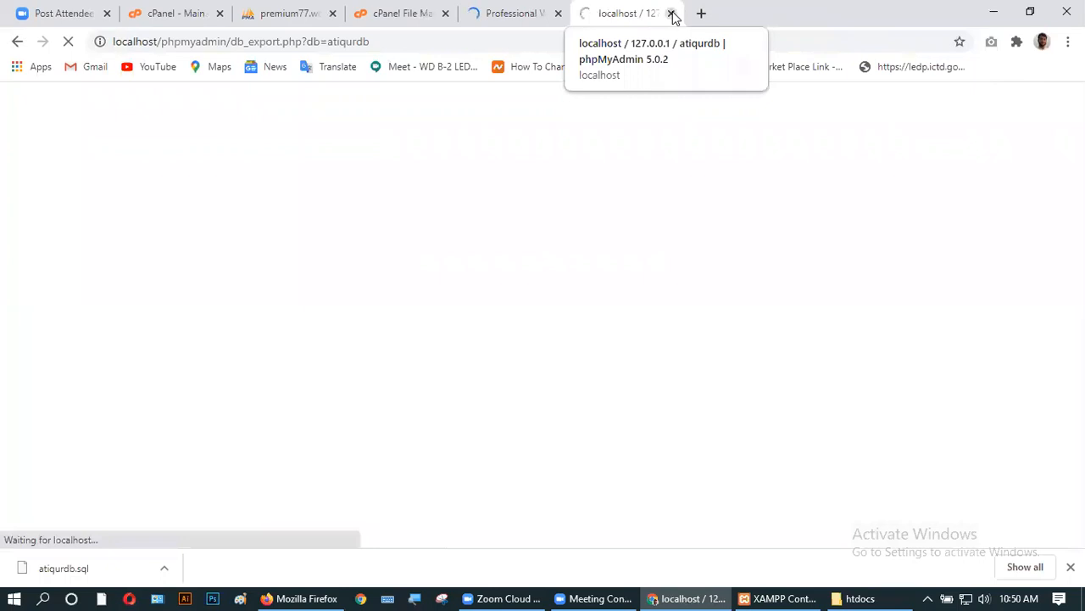
- Close the phpMyAdmin tab, review the localhost/joy/ home page, and select its address
{"action": "left_click", "coordinate": [671, 14]}
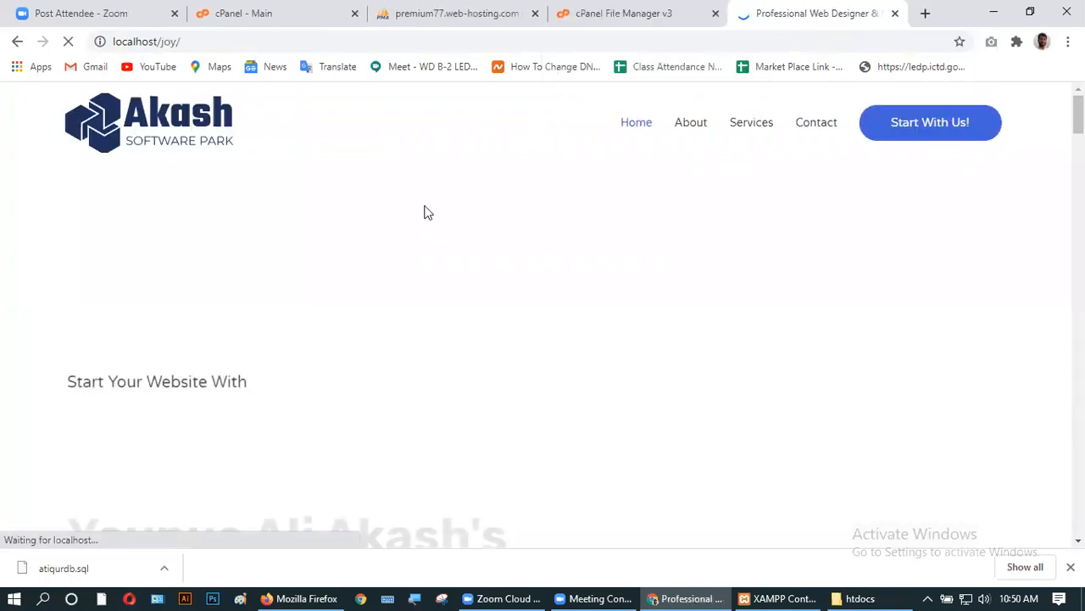
{"action": "scroll", "coordinate": [432, 385], "scroll_direction": "down", "scroll_amount": 9}
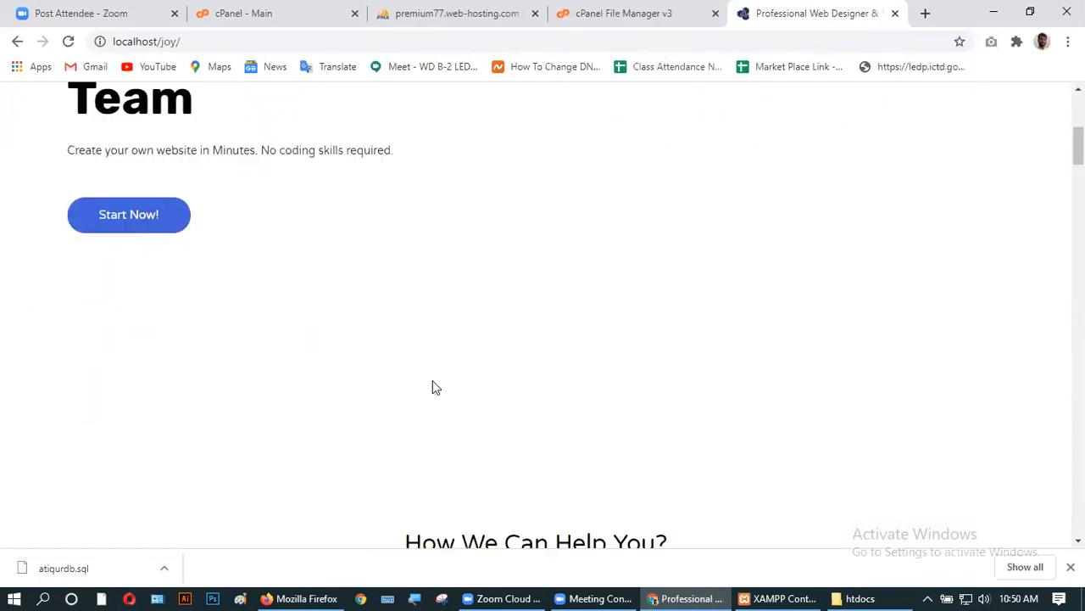
{"action": "scroll", "coordinate": [432, 387], "scroll_direction": "down", "scroll_amount": 5}
{"action": "scroll", "coordinate": [433, 387], "scroll_direction": "up", "scroll_amount": 15}
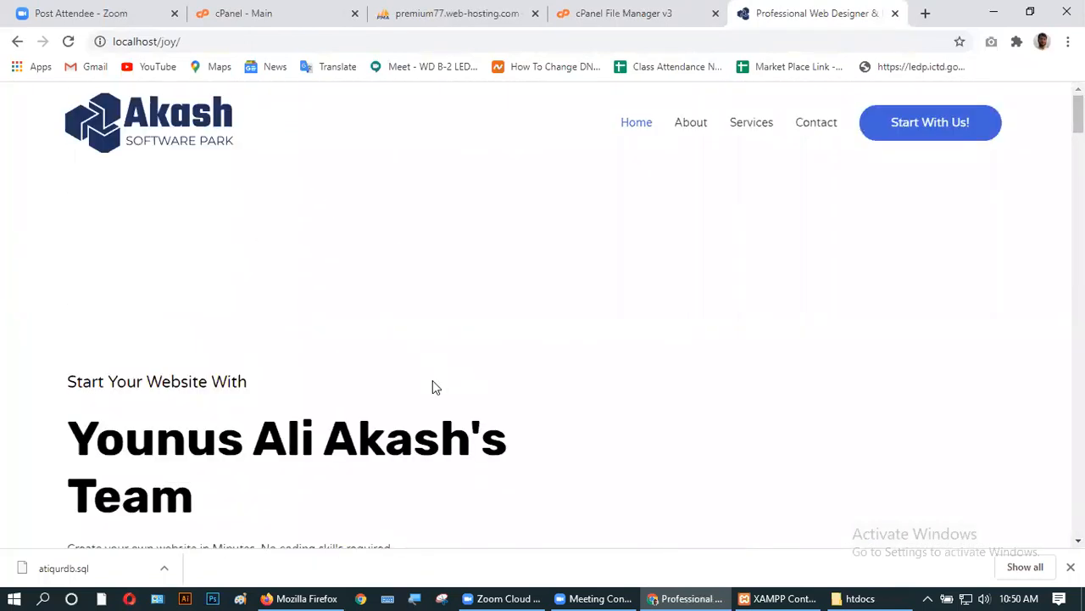
{"action": "scroll", "coordinate": [433, 387], "scroll_direction": "down", "scroll_amount": 14}
{"action": "scroll", "coordinate": [433, 386], "scroll_direction": "down", "scroll_amount": 15}
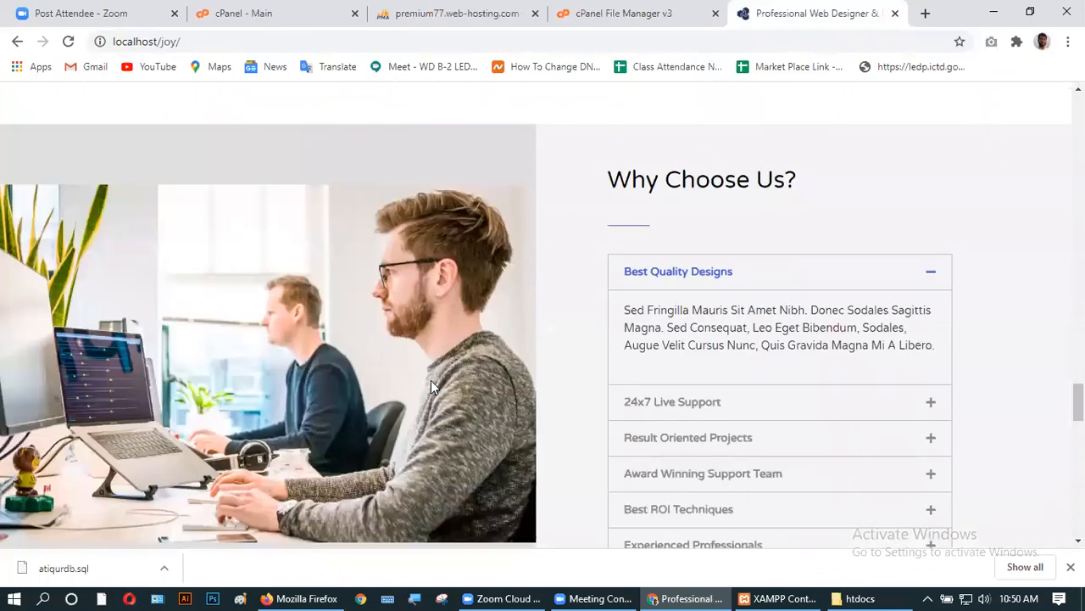
{"action": "scroll", "coordinate": [430, 386], "scroll_direction": "up", "scroll_amount": 10}
{"action": "scroll", "coordinate": [432, 382], "scroll_direction": "down", "scroll_amount": 3}
{"action": "scroll", "coordinate": [432, 381], "scroll_direction": "down", "scroll_amount": 15}
{"action": "scroll", "coordinate": [417, 414], "scroll_direction": "down", "scroll_amount": 5}
{"action": "scroll", "coordinate": [416, 416], "scroll_direction": "up", "scroll_amount": 12}
{"action": "scroll", "coordinate": [416, 421], "scroll_direction": "up", "scroll_amount": 12}
{"action": "scroll", "coordinate": [416, 422], "scroll_direction": "up", "scroll_amount": 10}
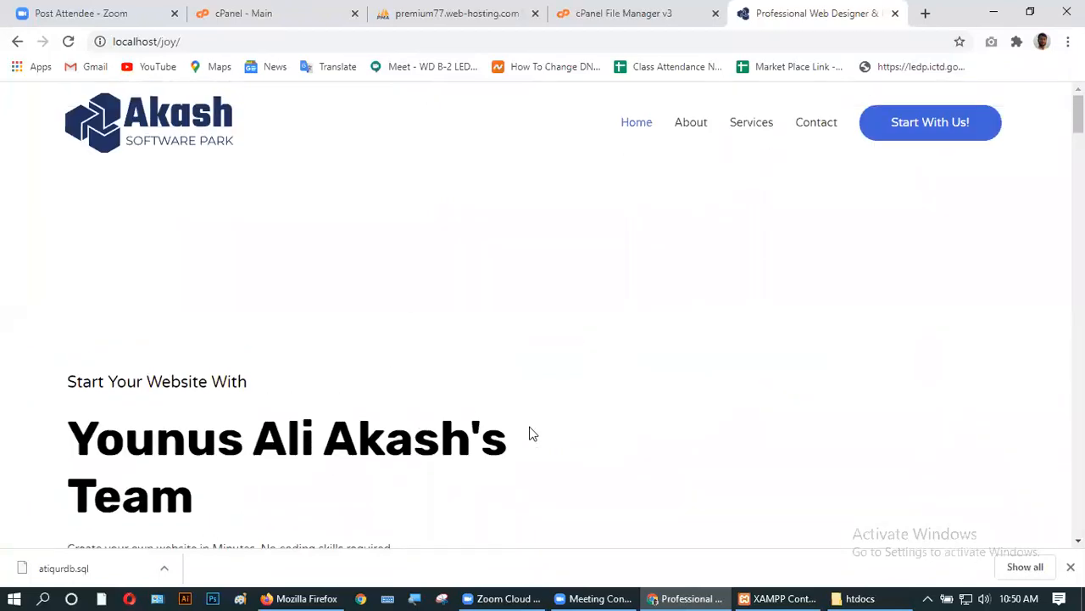
{"action": "scroll", "coordinate": [529, 434], "scroll_direction": "down", "scroll_amount": 5}
{"action": "scroll", "coordinate": [529, 434], "scroll_direction": "up", "scroll_amount": 5}
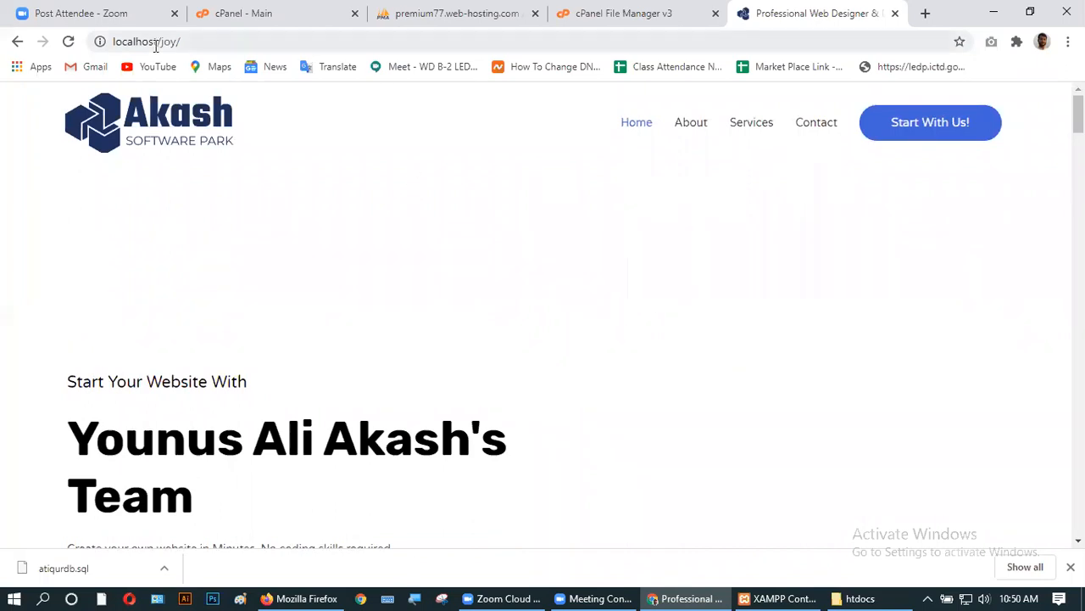
{"action": "left_click", "coordinate": [209, 41]}
{"action": "triple_click", "coordinate": [231, 43]}
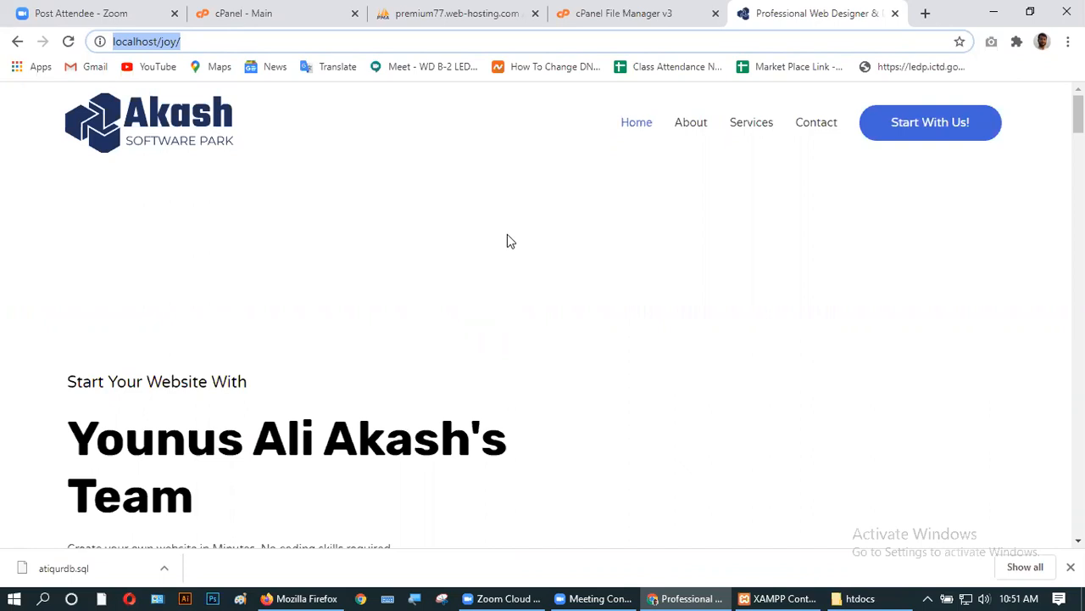
- Copy the joy folder from htdocs and minimize the windows to reveal the desktop
{"action": "left_click", "coordinate": [860, 593]}
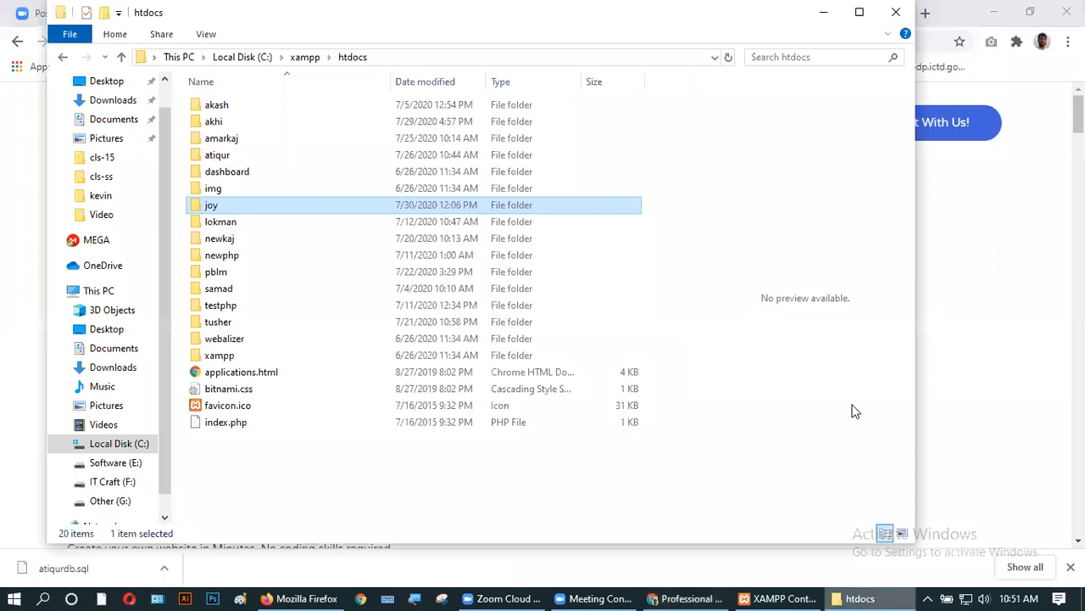
{"action": "right_click", "coordinate": [340, 205]}
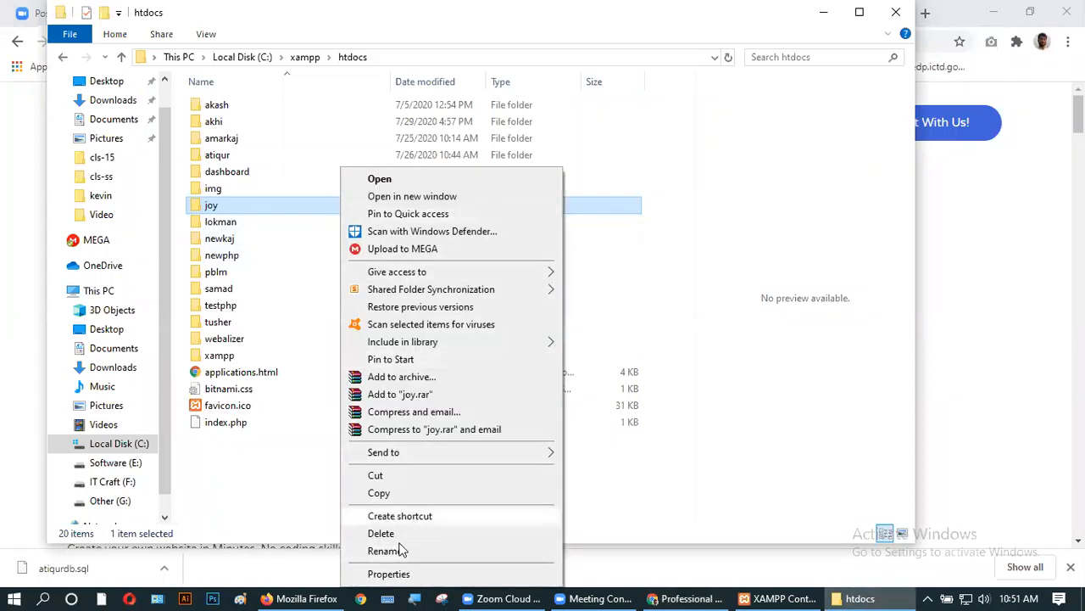
{"action": "left_click", "coordinate": [379, 492]}
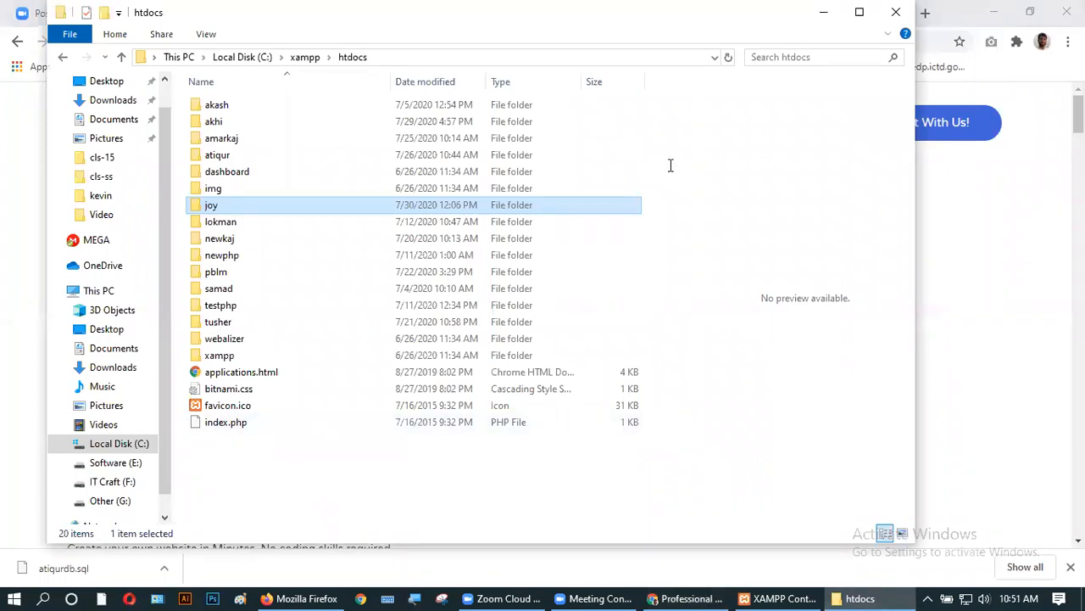
{"action": "left_click", "coordinate": [822, 12]}
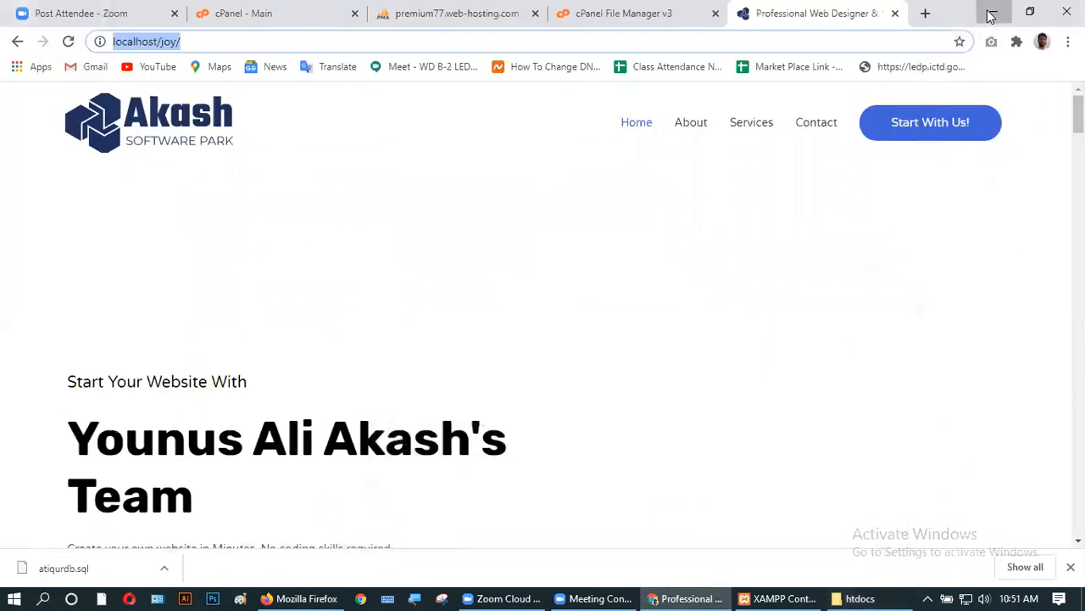
{"action": "left_click", "coordinate": [992, 14]}
- Create a desktop folder named webtransfer, discarding a stray default-named new folder
{"action": "right_click", "coordinate": [611, 259]}
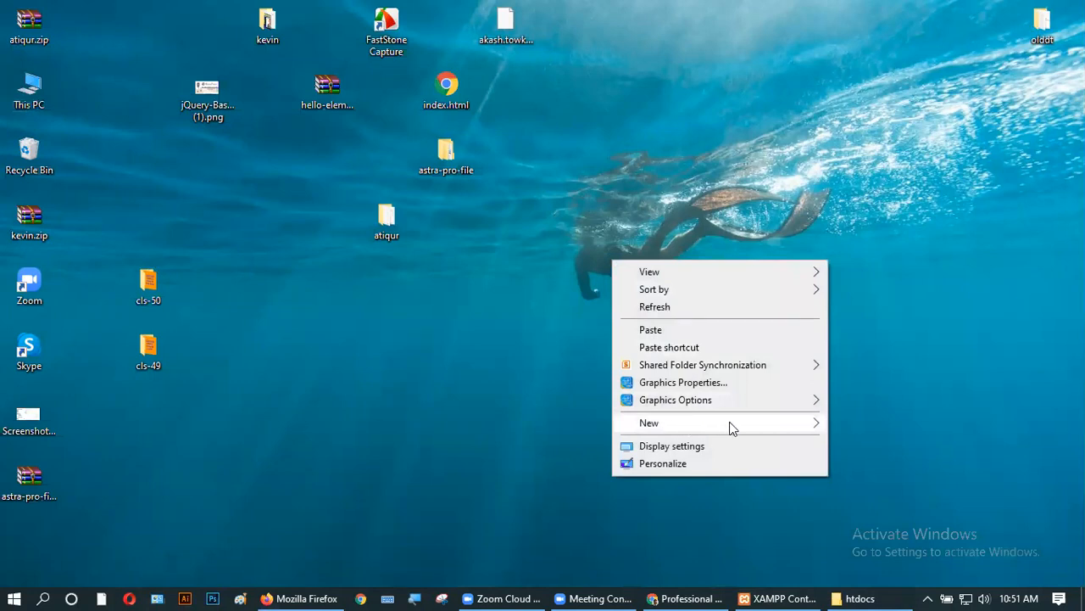
{"action": "mouse_move", "coordinate": [742, 427]}
{"action": "left_click", "coordinate": [902, 226]}
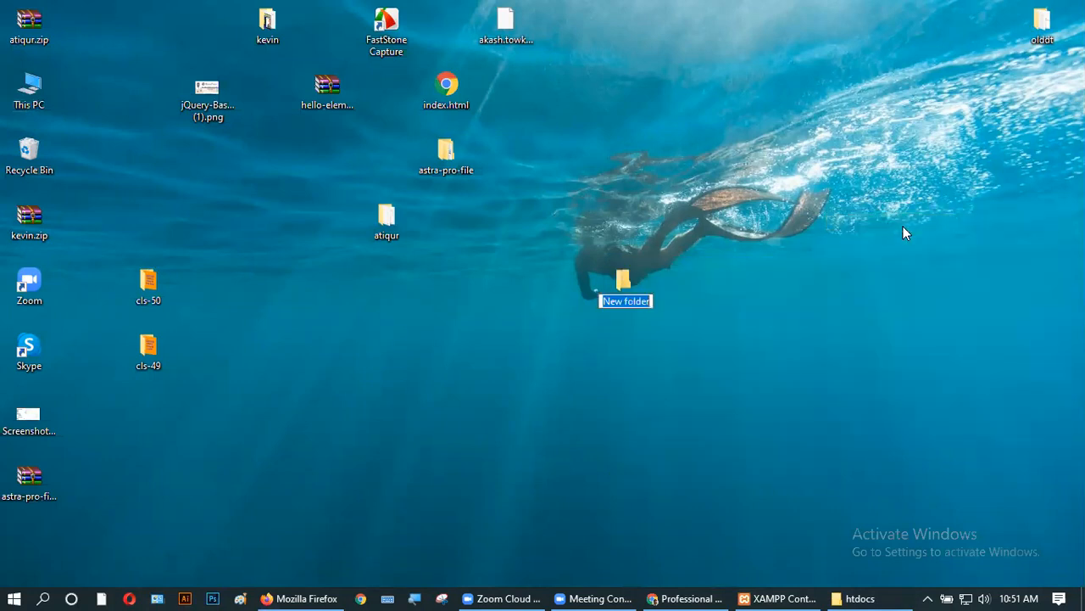
{"action": "key", "text": "Return"}
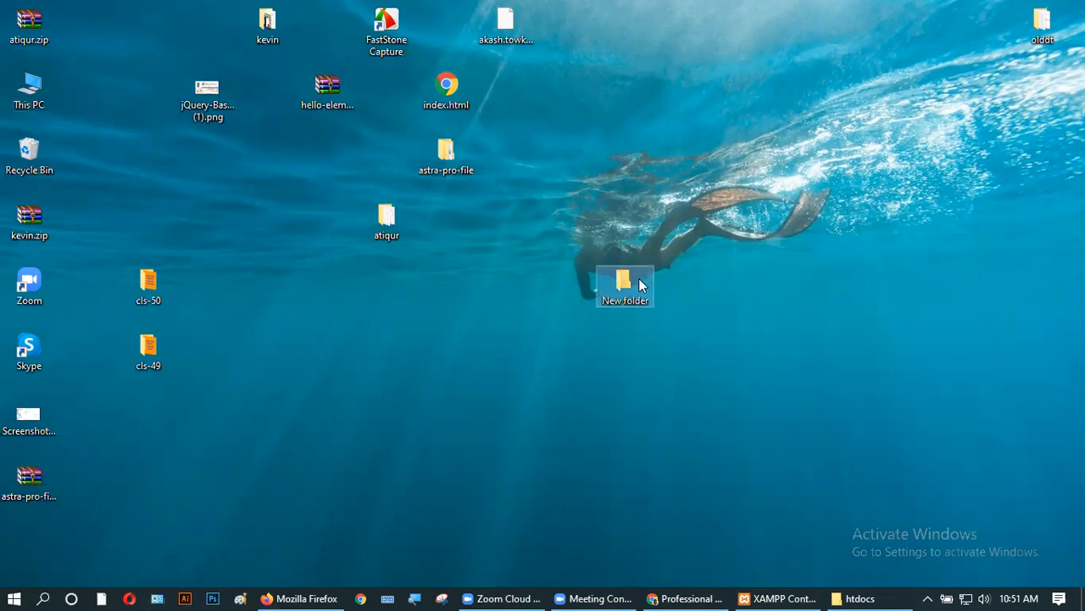
{"action": "key", "text": "shift+Delete"}
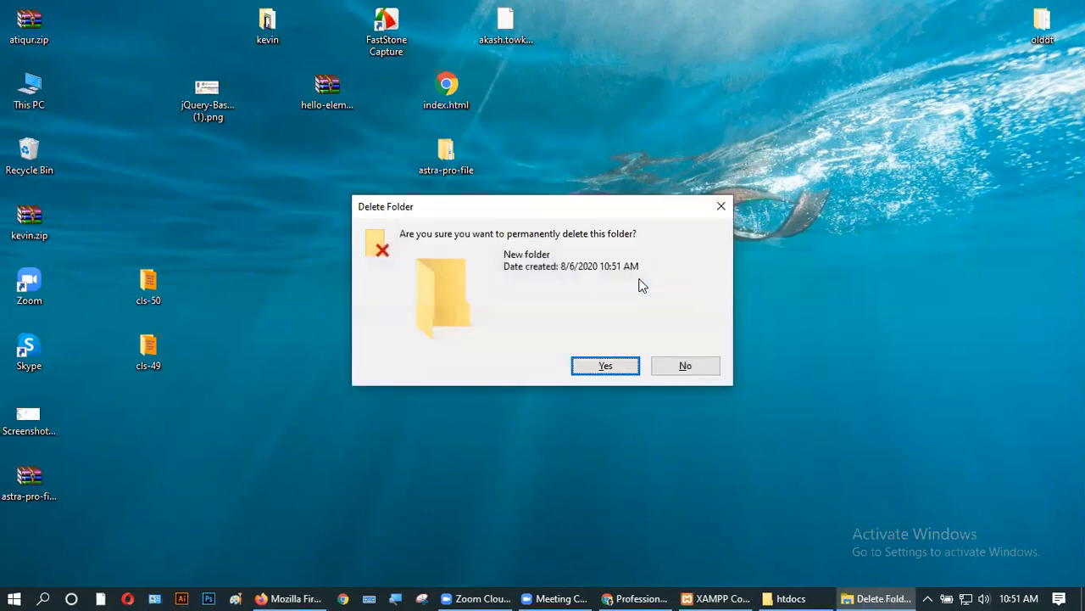
{"action": "key", "text": "Return"}
{"action": "right_click", "coordinate": [640, 279]}
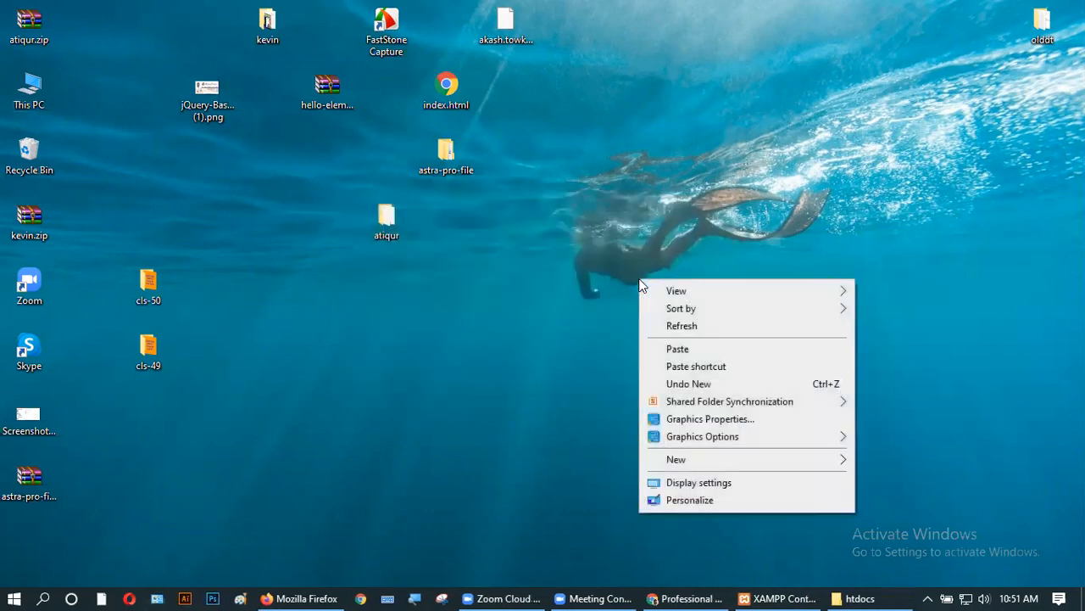
{"action": "mouse_move", "coordinate": [681, 467]}
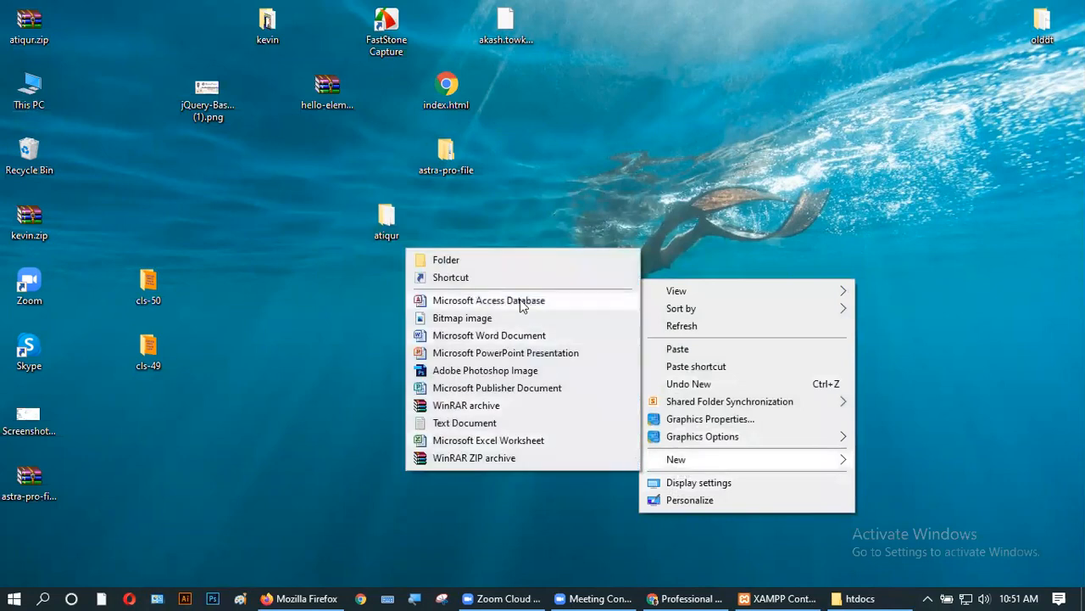
{"action": "left_click", "coordinate": [491, 253]}
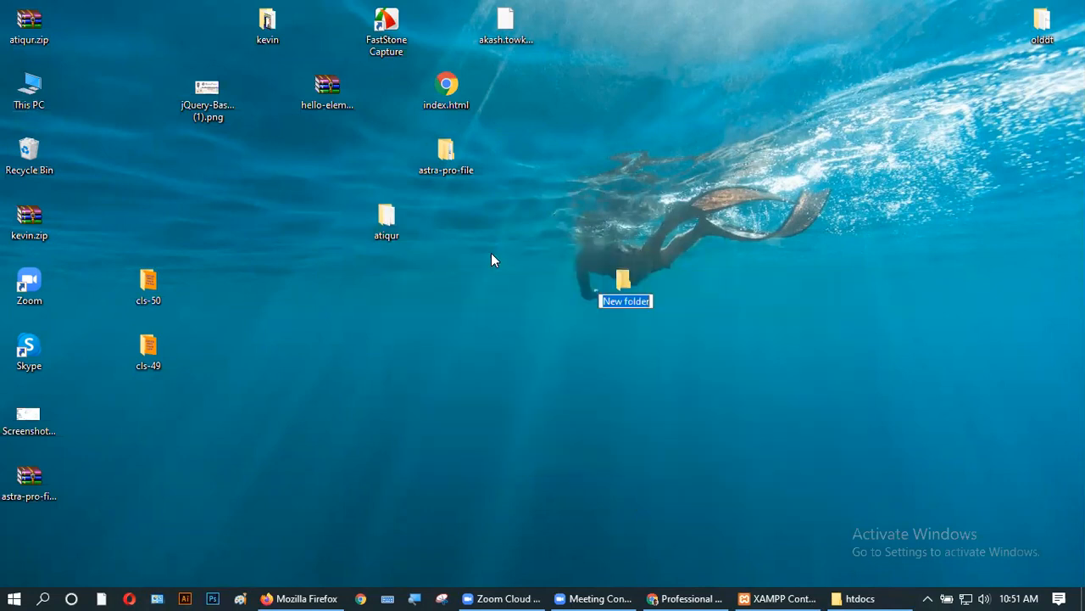
{"action": "type", "text": "webtransfer"}
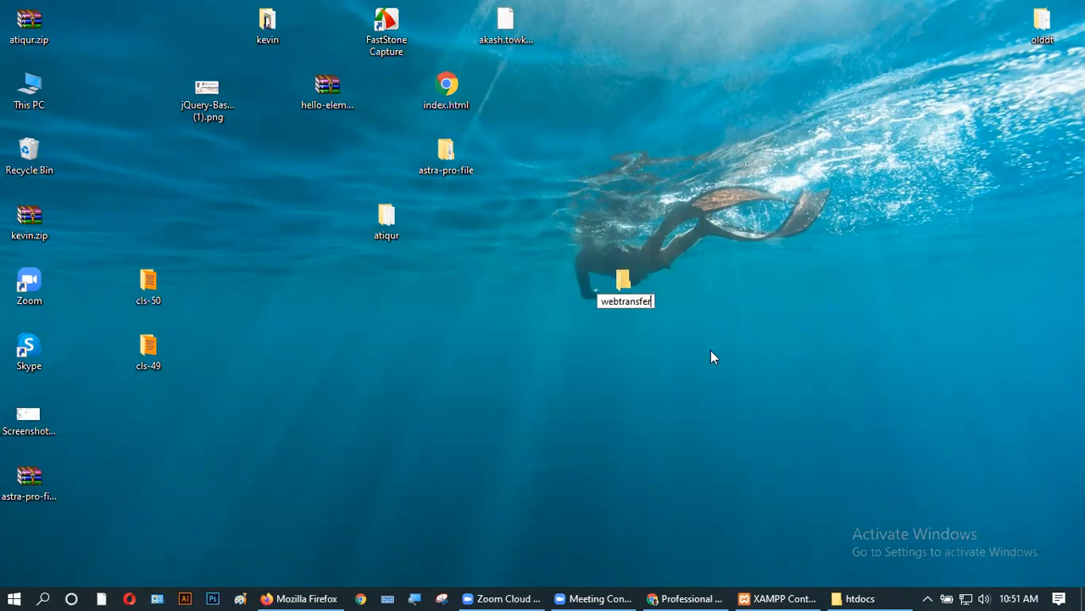
{"action": "key", "text": "Return"}
- Paste joy into webtransfer, minimize the progress and folder windows, and select the atiqur folder
{"action": "double_click", "coordinate": [623, 279]}
{"action": "right_click", "coordinate": [410, 193]}
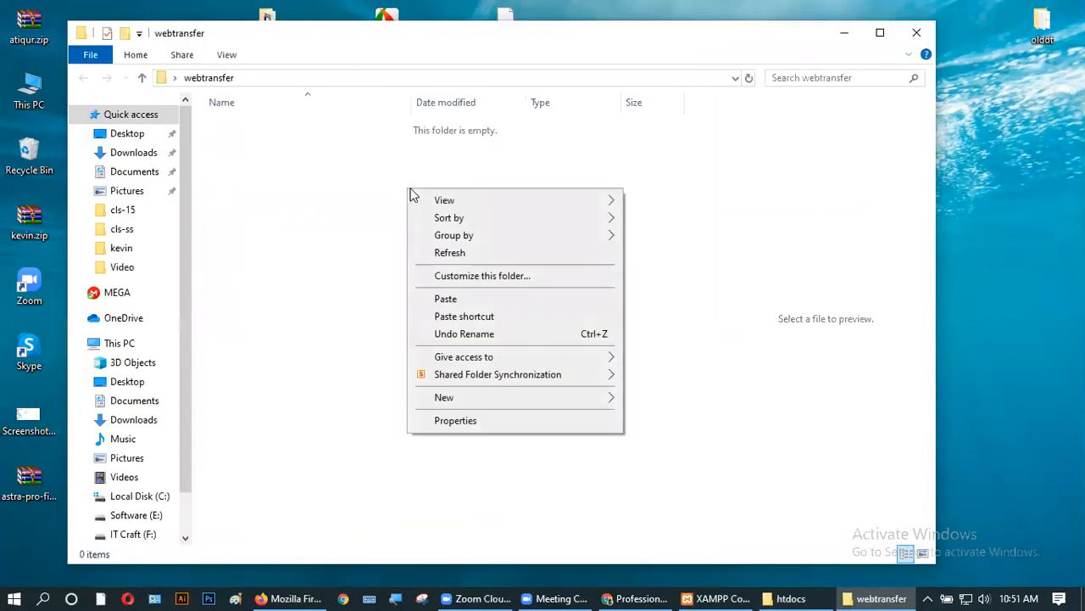
{"action": "left_click", "coordinate": [446, 298]}
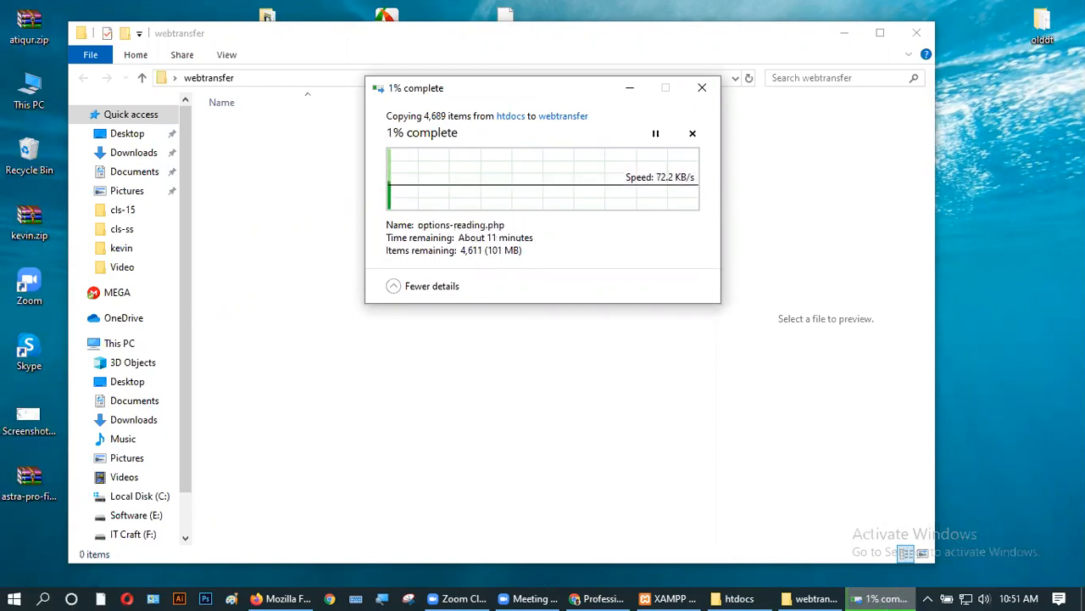
{"action": "left_click", "coordinate": [630, 89]}
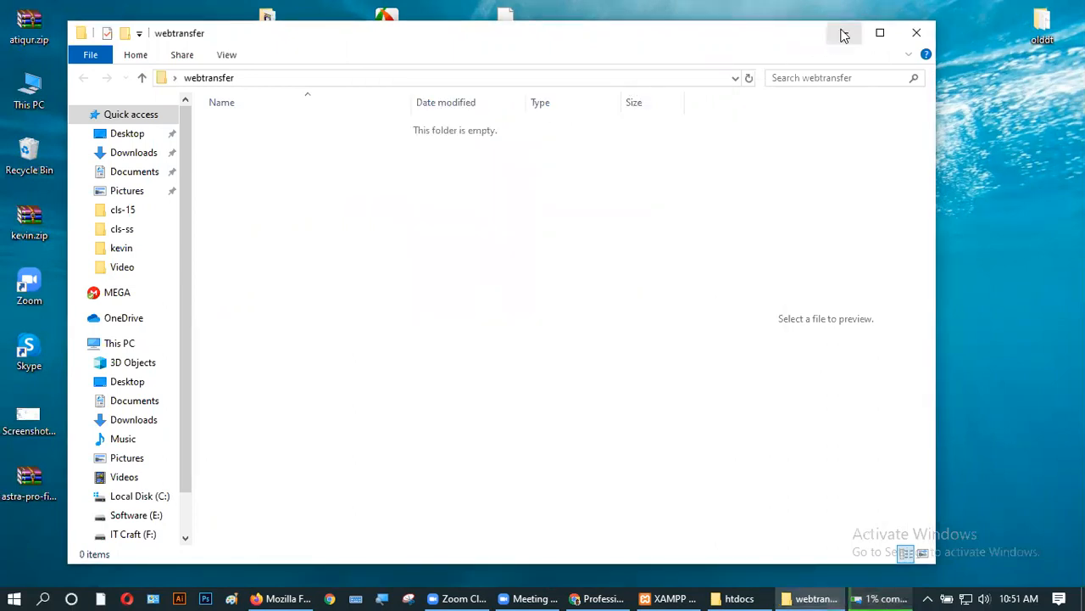
{"action": "left_click", "coordinate": [842, 33]}
{"action": "left_click_drag", "start_coordinate": [392, 131], "coordinate": [468, 293]}
{"action": "left_click_drag", "start_coordinate": [481, 299], "coordinate": [409, 305]}
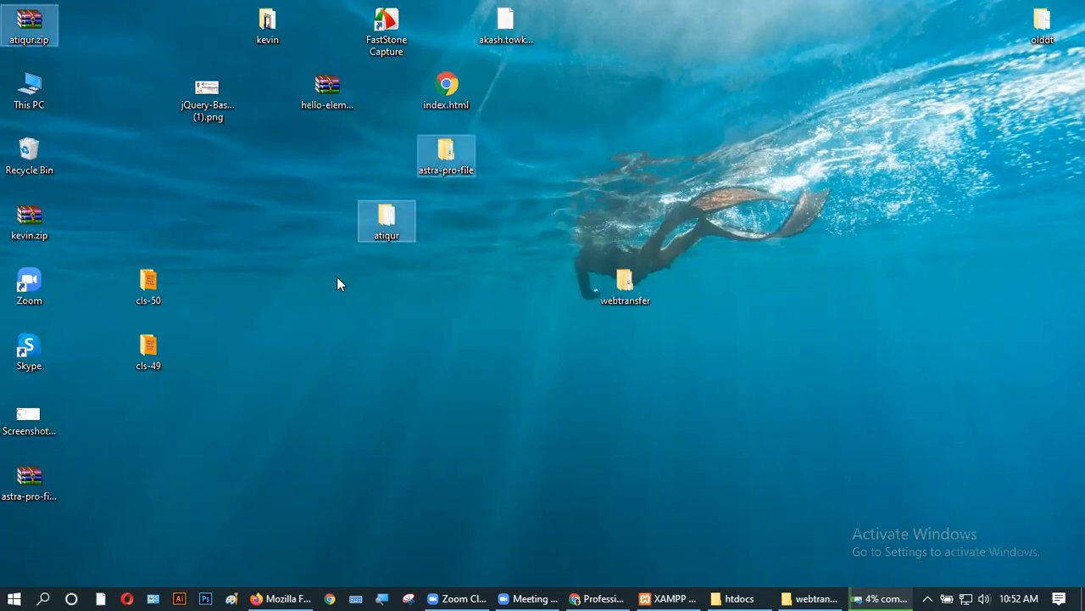
- Delete atiqur, kevin, kevin.zip, astra-pro-file.zip, the hello-elementor zip and the jQuery image
{"action": "left_click", "coordinate": [34, 486]}
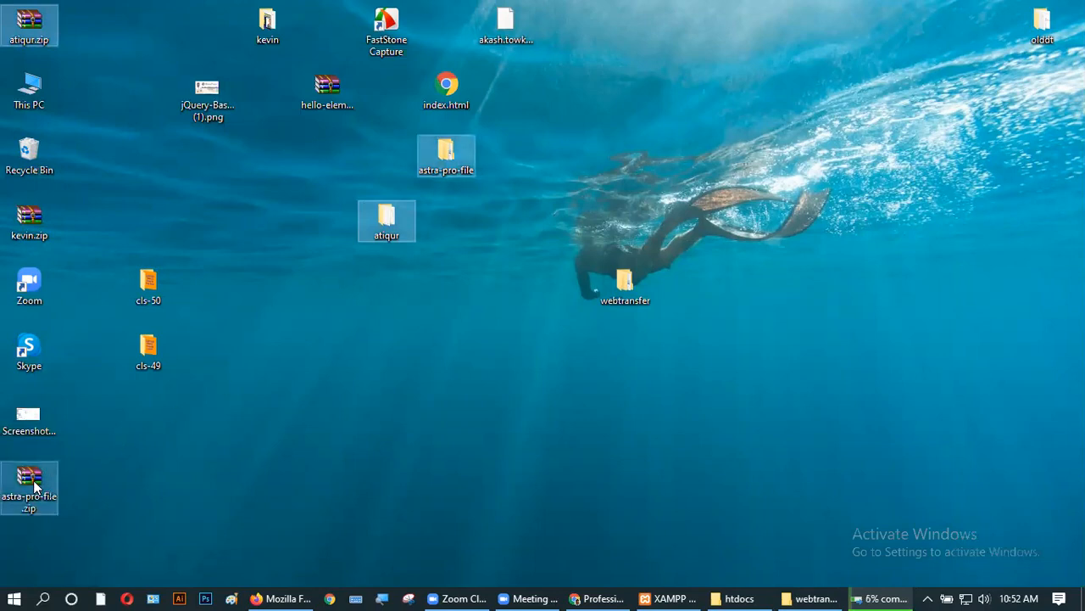
{"action": "left_click", "coordinate": [37, 236], "text": "ctrl"}
{"action": "left_click", "coordinate": [271, 25], "text": "ctrl"}
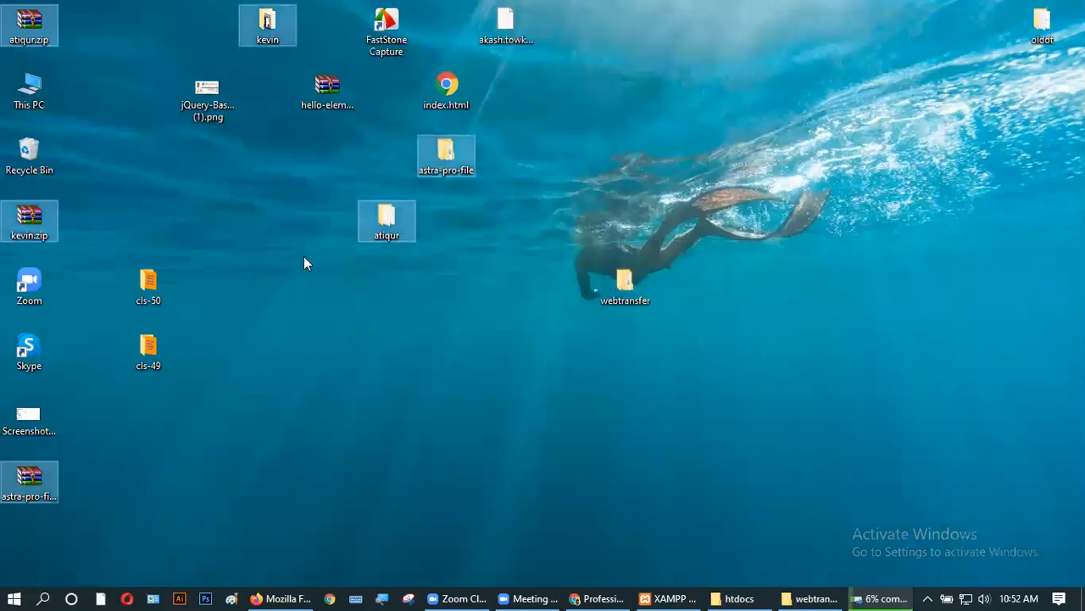
{"action": "left_click", "coordinate": [322, 90], "text": "ctrl"}
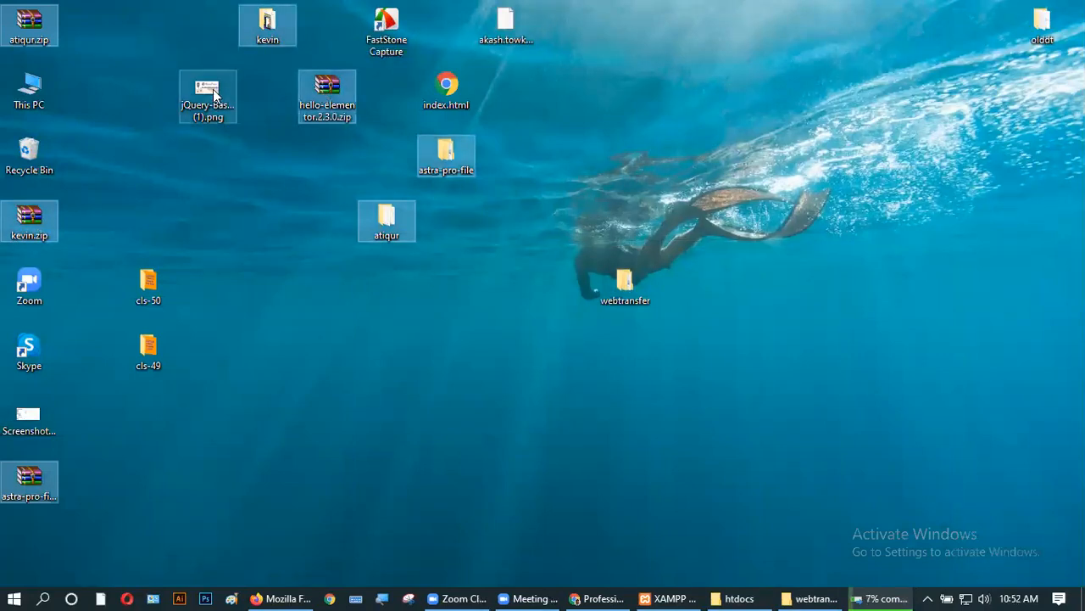
{"action": "left_click", "coordinate": [213, 95], "text": "ctrl"}
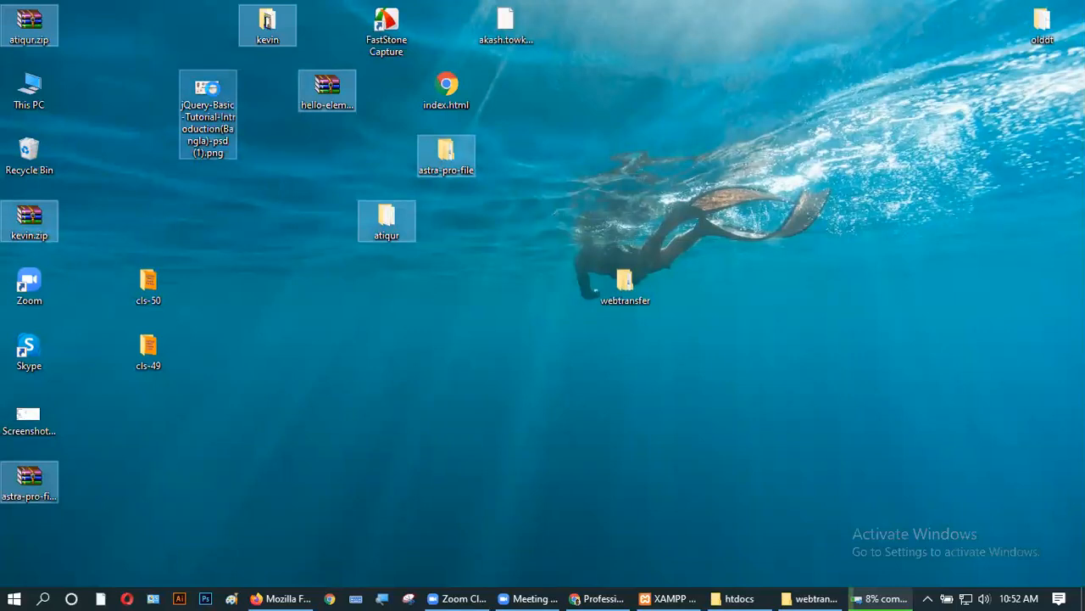
{"action": "right_click", "coordinate": [214, 90]}
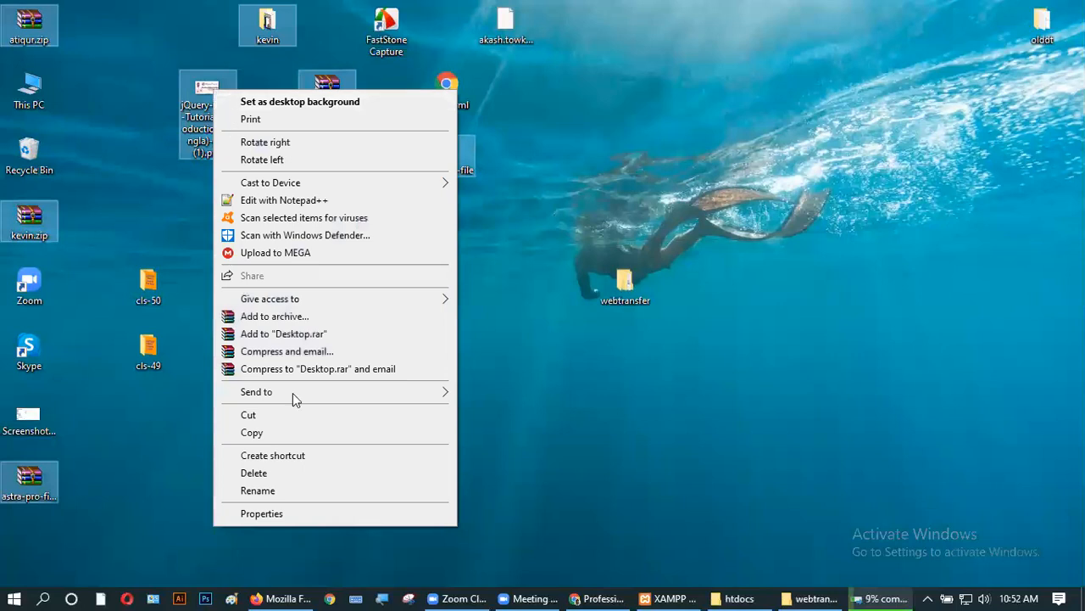
{"action": "left_click", "coordinate": [281, 473]}
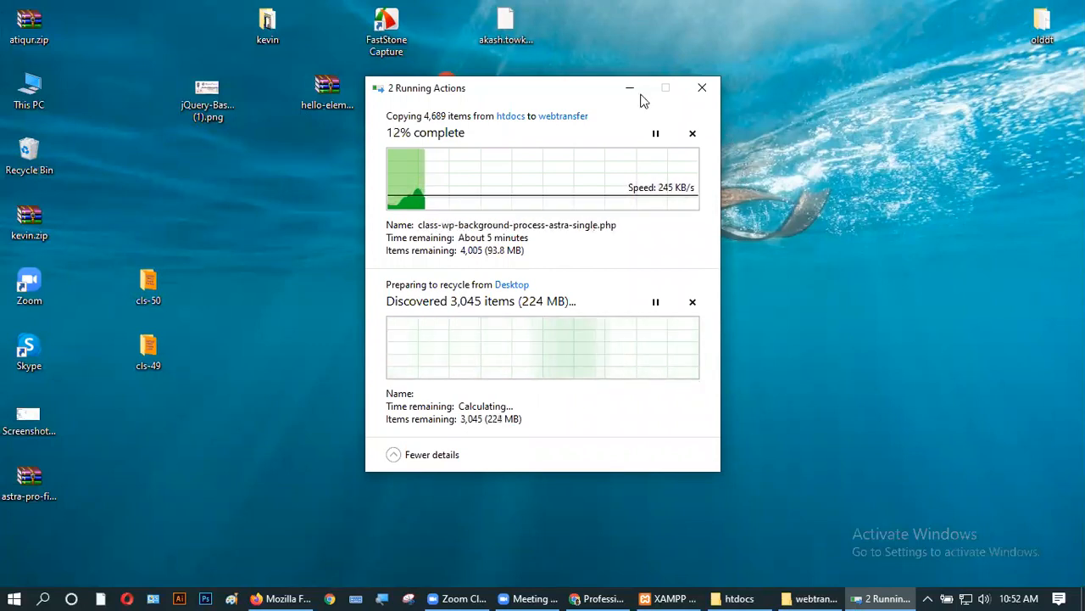
{"action": "left_click", "coordinate": [630, 88]}
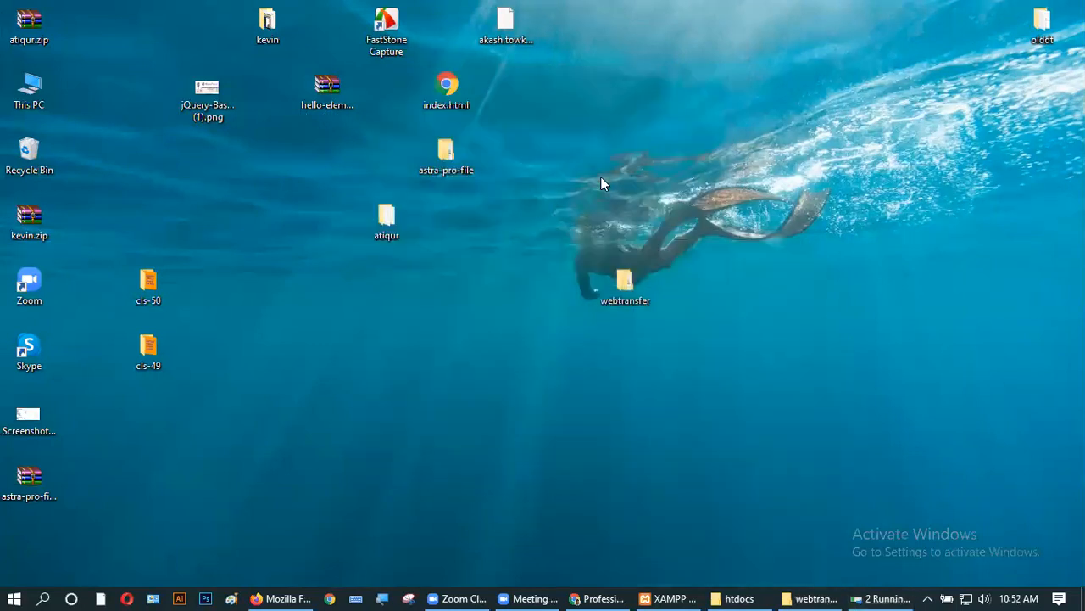
- Check webtransfer and the copy progress, then move its icon to atiqur's old spot
{"action": "double_click", "coordinate": [636, 283]}
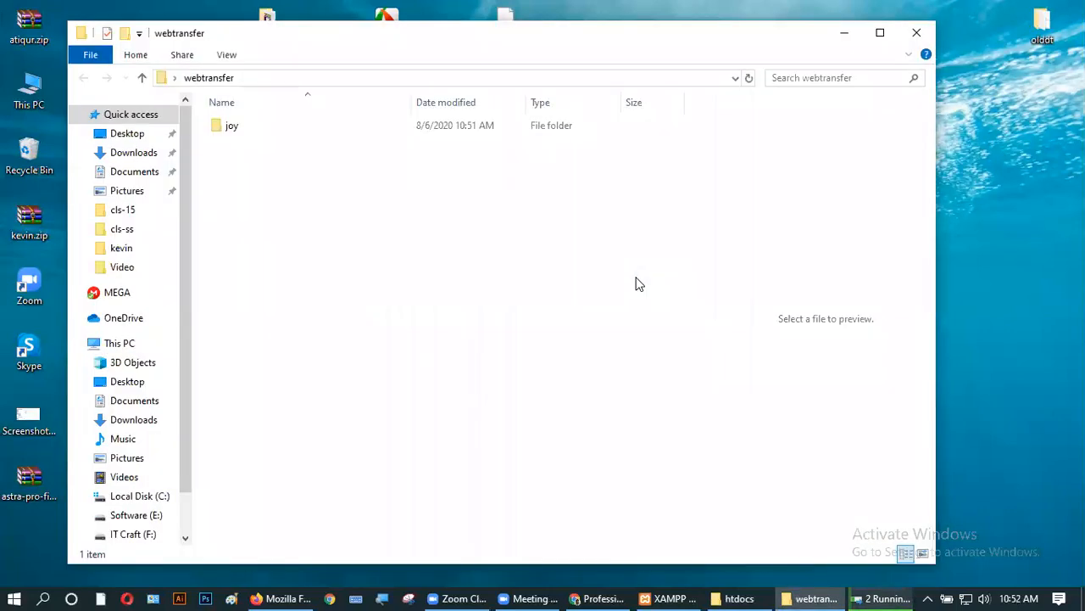
{"action": "left_click", "coordinate": [868, 596]}
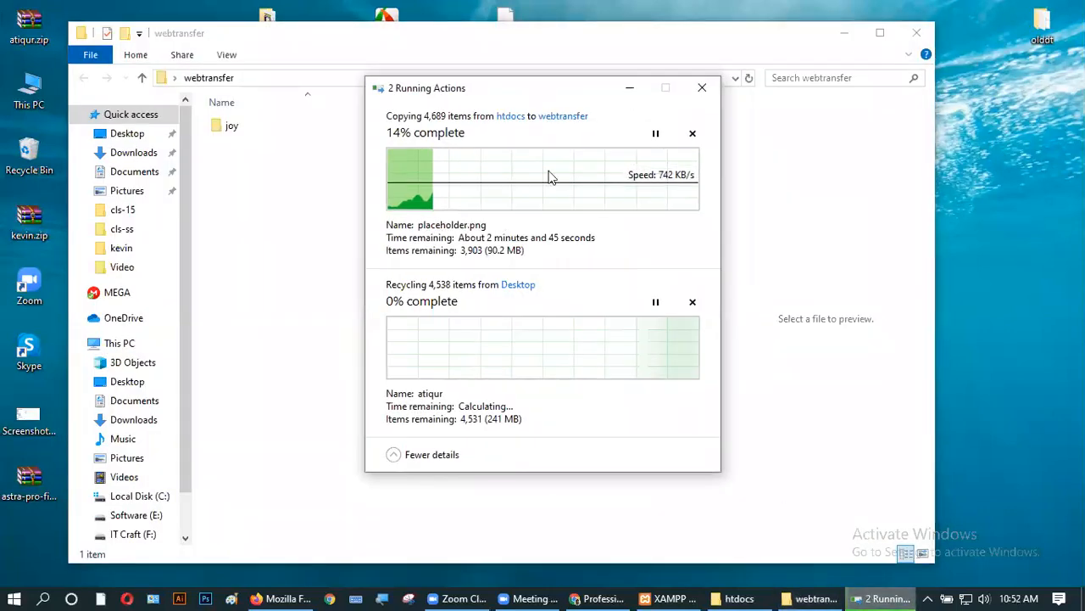
{"action": "left_click", "coordinate": [630, 91]}
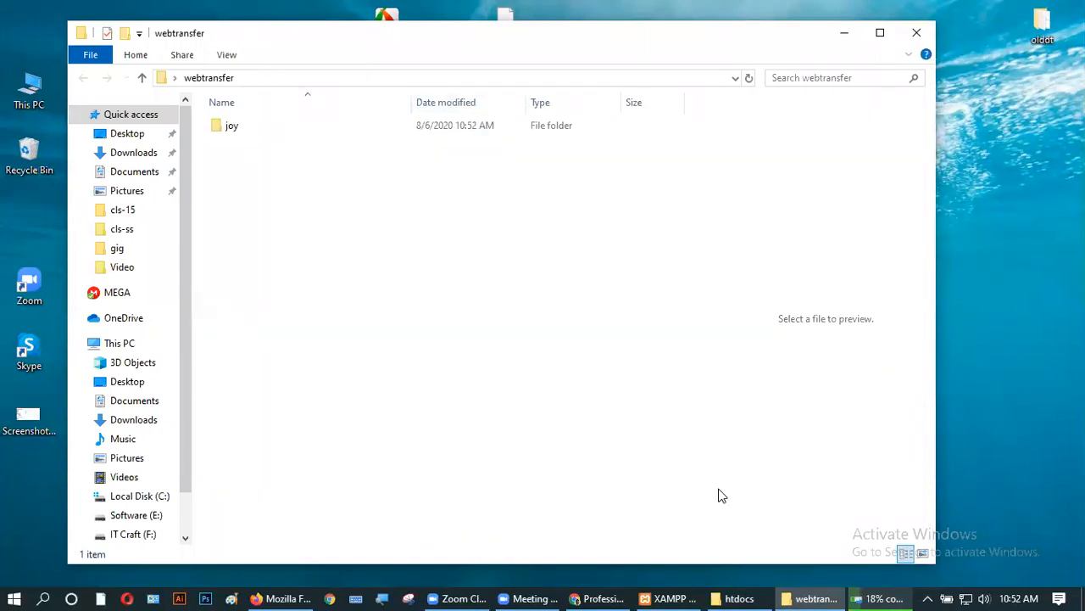
{"action": "left_click", "coordinate": [840, 35]}
{"action": "left_click_drag", "start_coordinate": [617, 275], "coordinate": [380, 212]}
{"action": "left_click", "coordinate": [446, 329]}
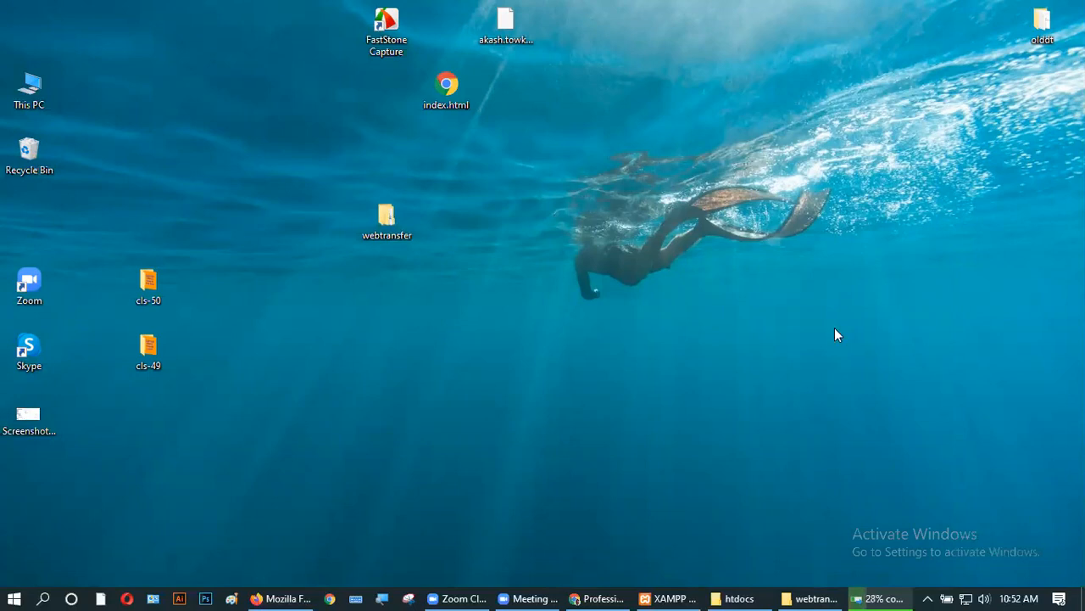
- Check the joy copy progress, then open the webtransfer folder on the desktop
{"action": "left_click", "coordinate": [890, 596]}
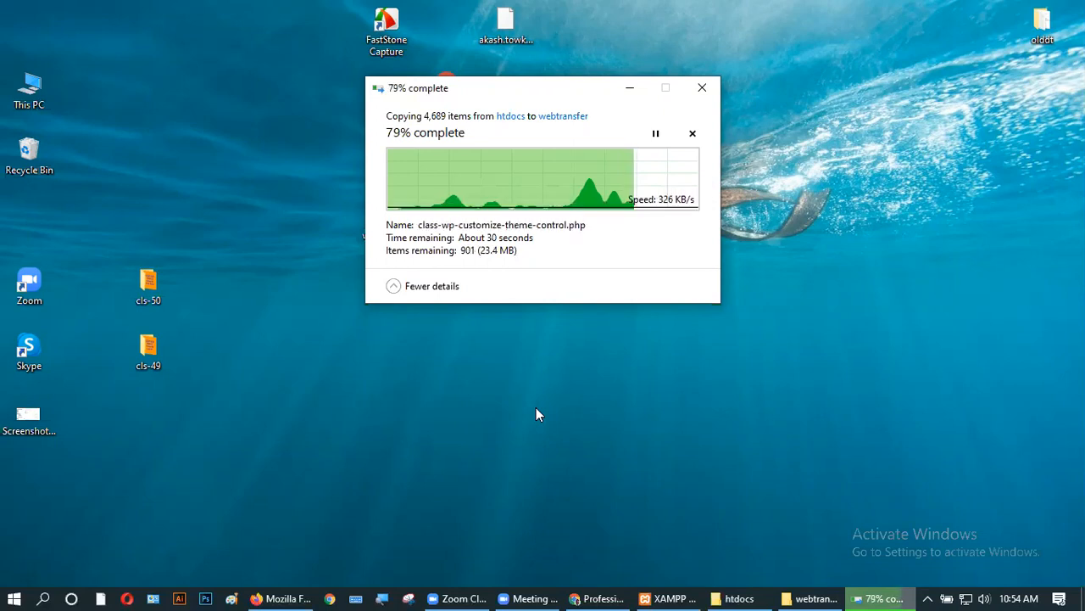
{"action": "left_click", "coordinate": [629, 88]}
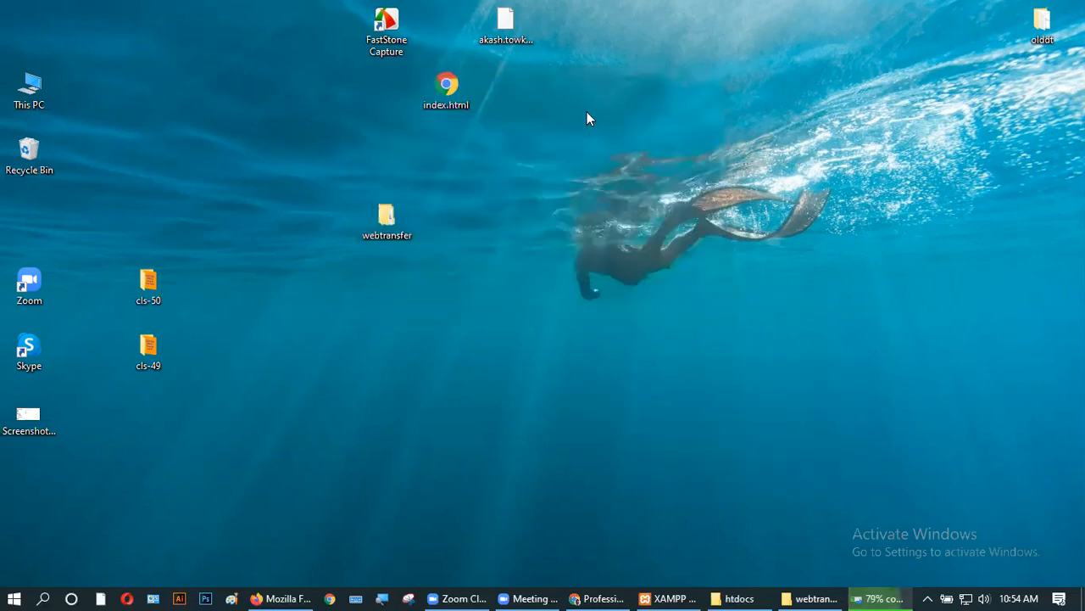
{"action": "double_click", "coordinate": [401, 224]}
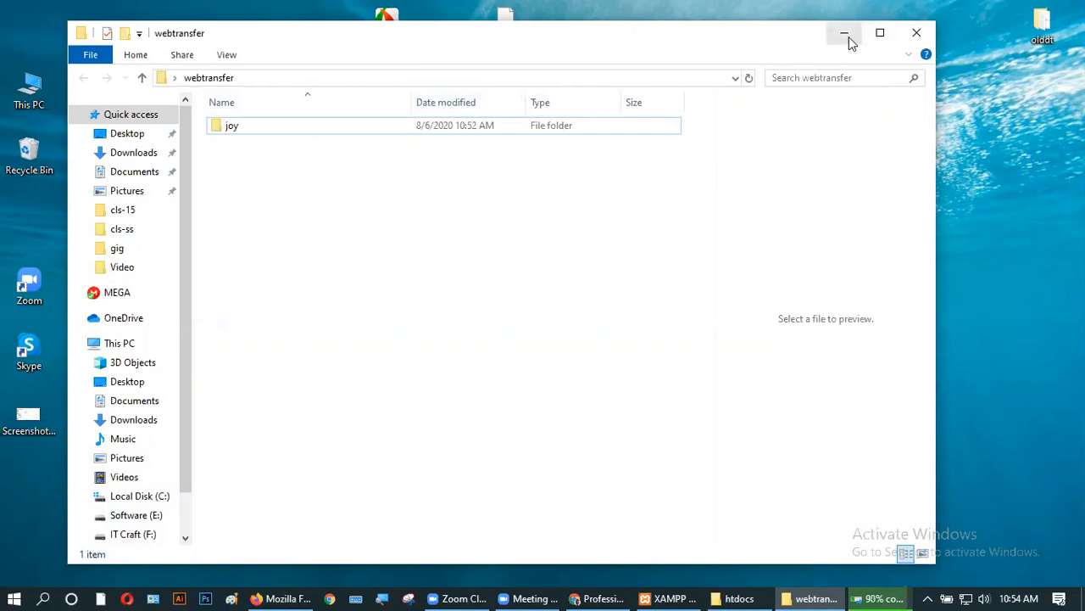
- Check the copy progress and refresh the webtransfer folder listing several times
{"action": "left_click", "coordinate": [888, 593]}
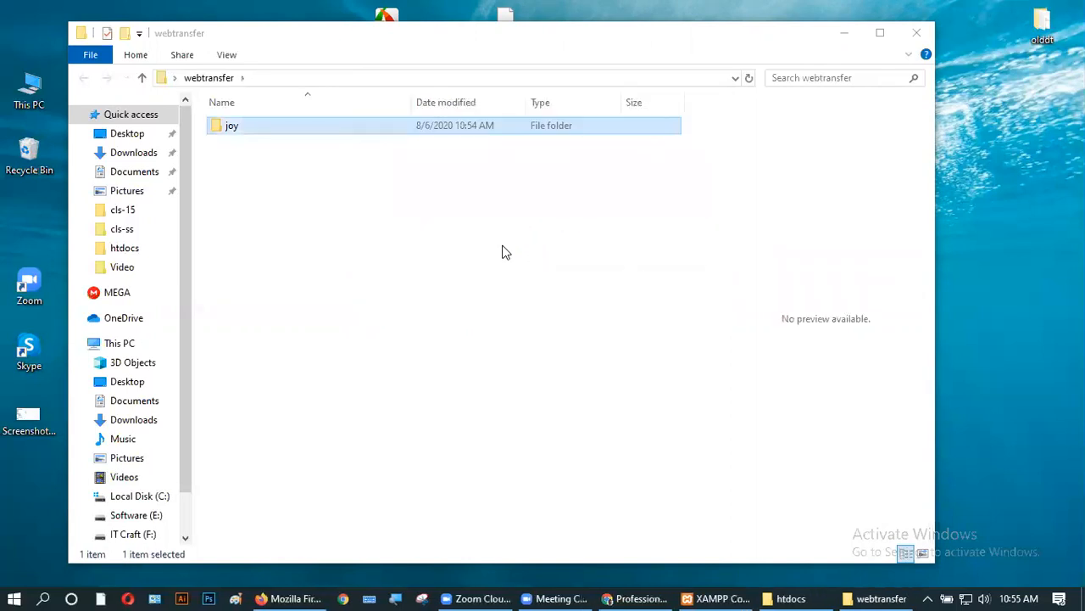
{"action": "right_click", "coordinate": [502, 247]}
{"action": "left_click", "coordinate": [538, 314]}
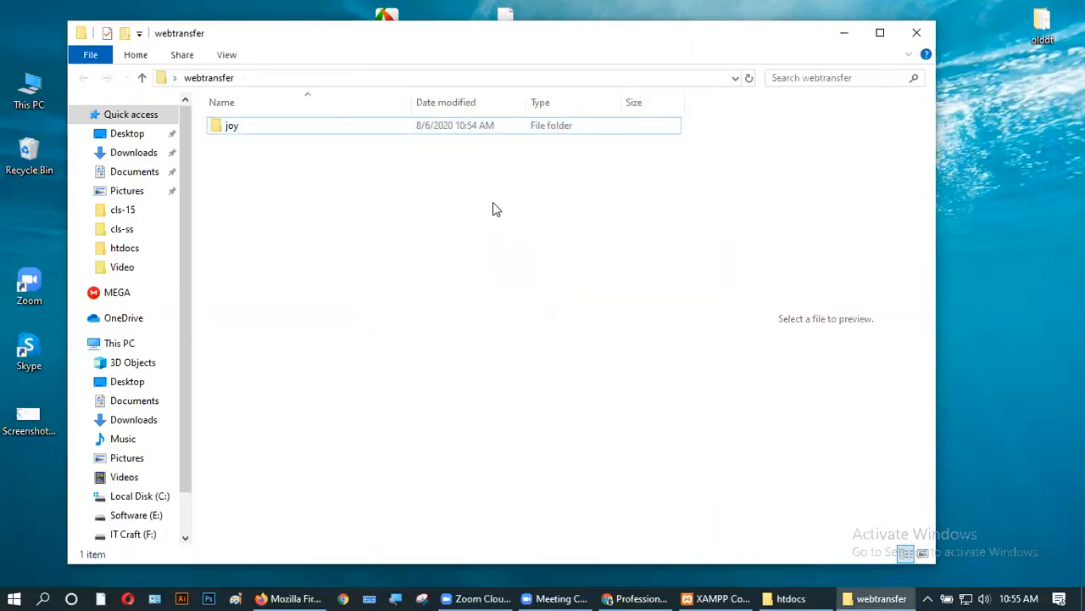
{"action": "right_click", "coordinate": [492, 202]}
{"action": "left_click", "coordinate": [505, 268]}
{"action": "right_click", "coordinate": [500, 263]}
{"action": "left_click", "coordinate": [530, 314]}
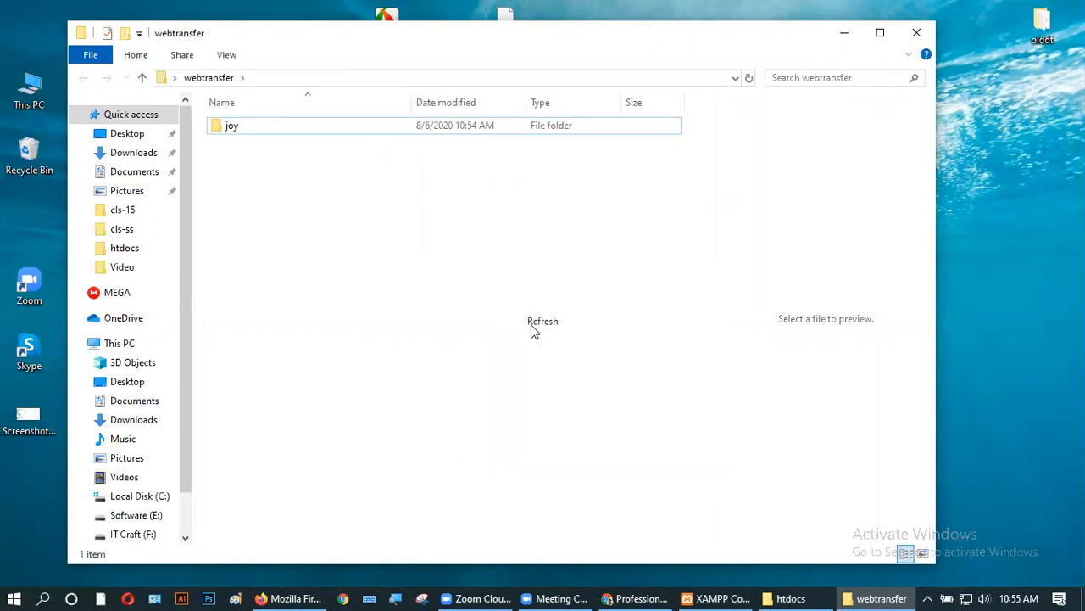
- Open the copied joy folder and bring up the actions for its wp-config.php
{"action": "double_click", "coordinate": [262, 127]}
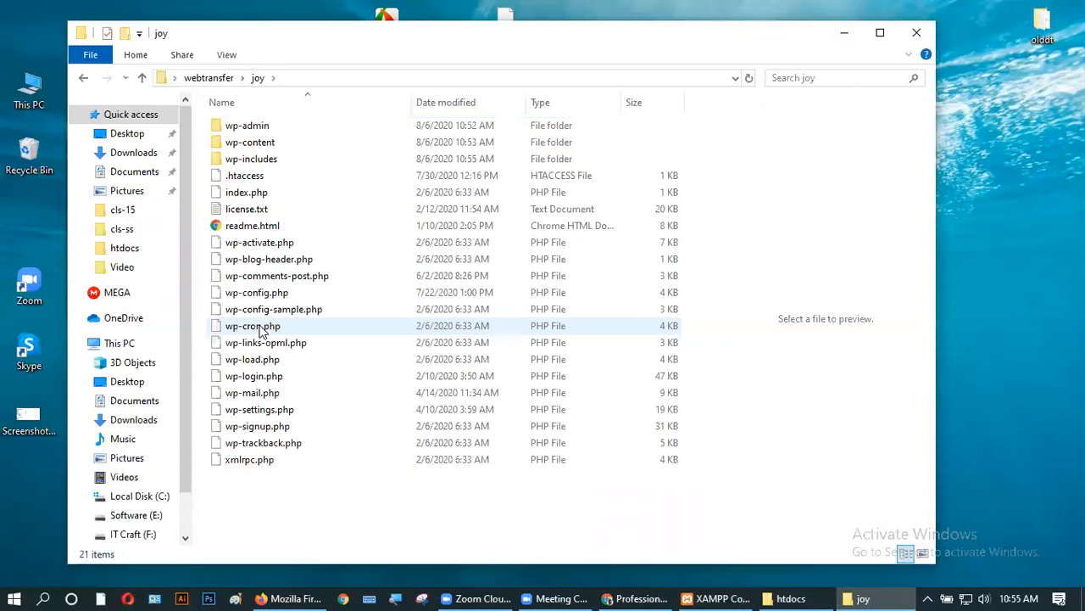
{"action": "left_click", "coordinate": [265, 295]}
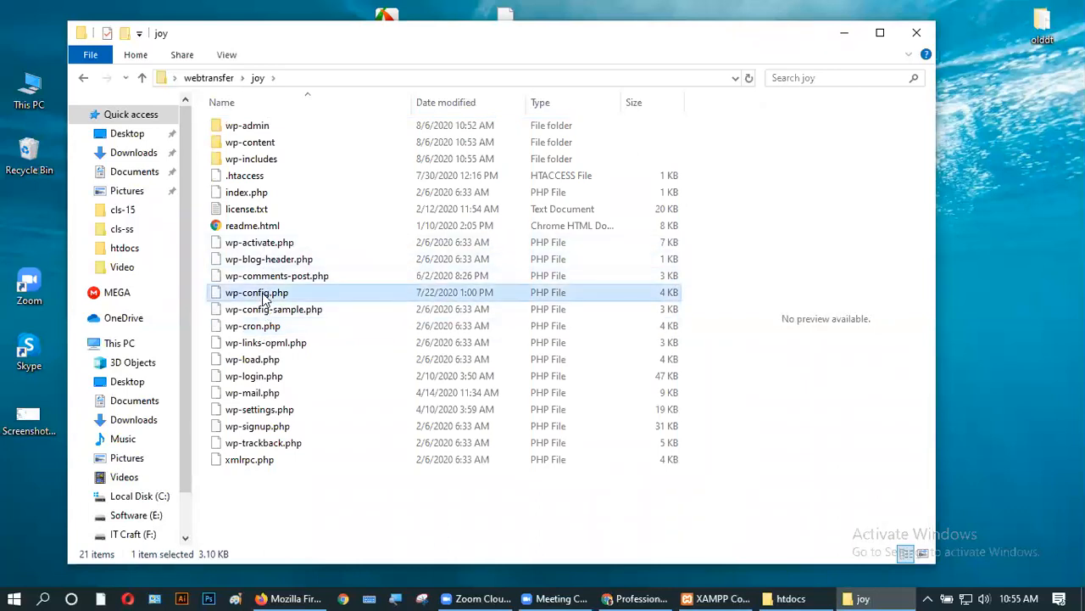
{"action": "right_click", "coordinate": [263, 298]}
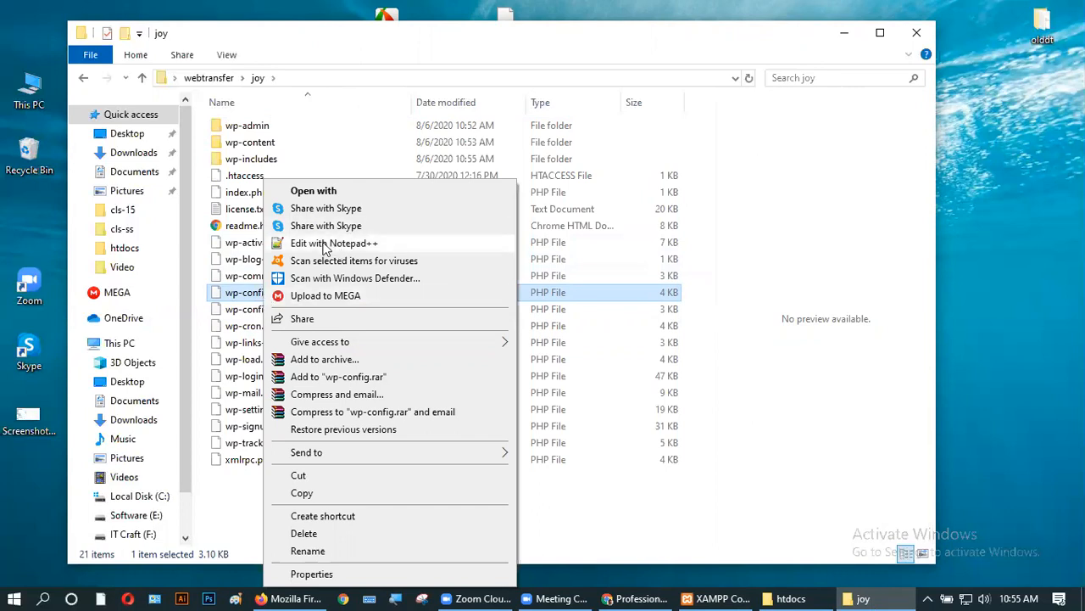
{"action": "left_click", "coordinate": [810, 409]}
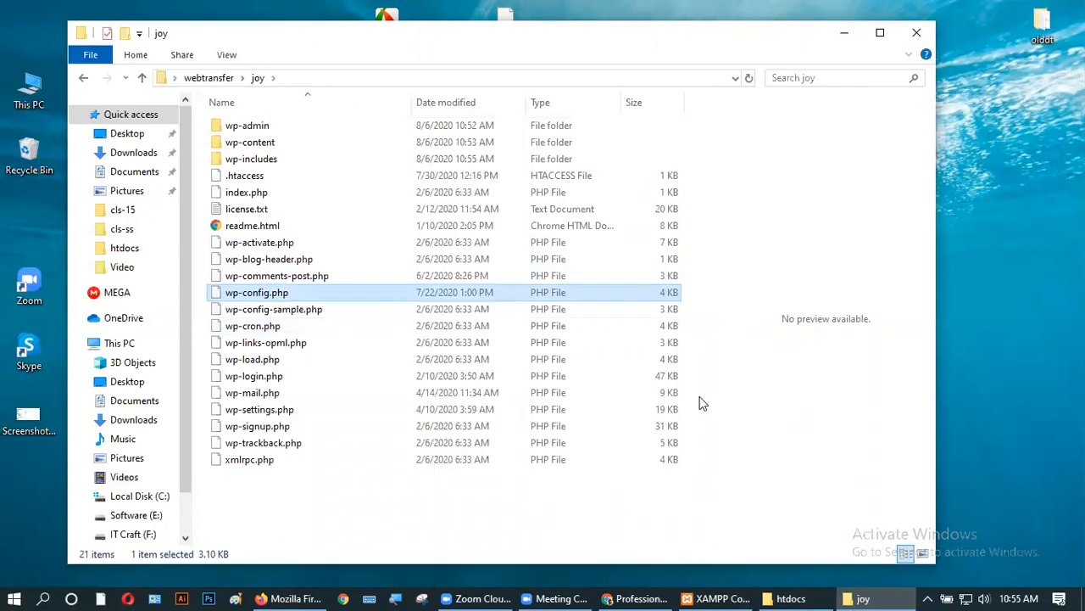
{"action": "right_click", "coordinate": [273, 298]}
- Edit wp-config.php in Notepad++, confirm DB_NAME is classtest, then minimize Notepad++ and the joy folder
{"action": "left_click", "coordinate": [326, 241]}
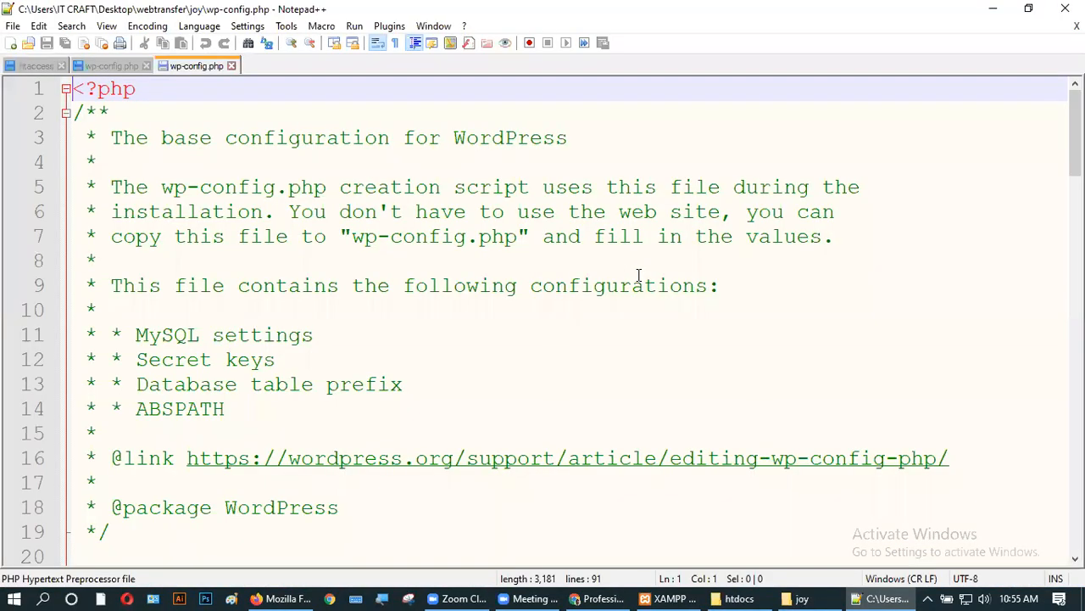
{"action": "scroll", "coordinate": [498, 392], "scroll_direction": "down", "scroll_amount": 7}
{"action": "scroll", "coordinate": [496, 391], "scroll_direction": "up", "scroll_amount": 1}
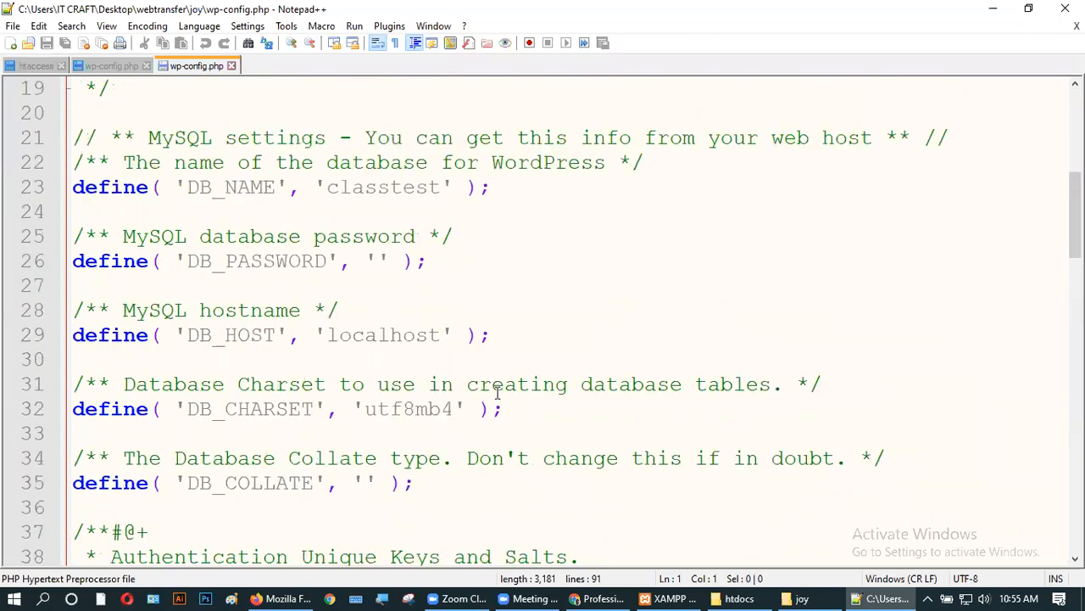
{"action": "double_click", "coordinate": [331, 188]}
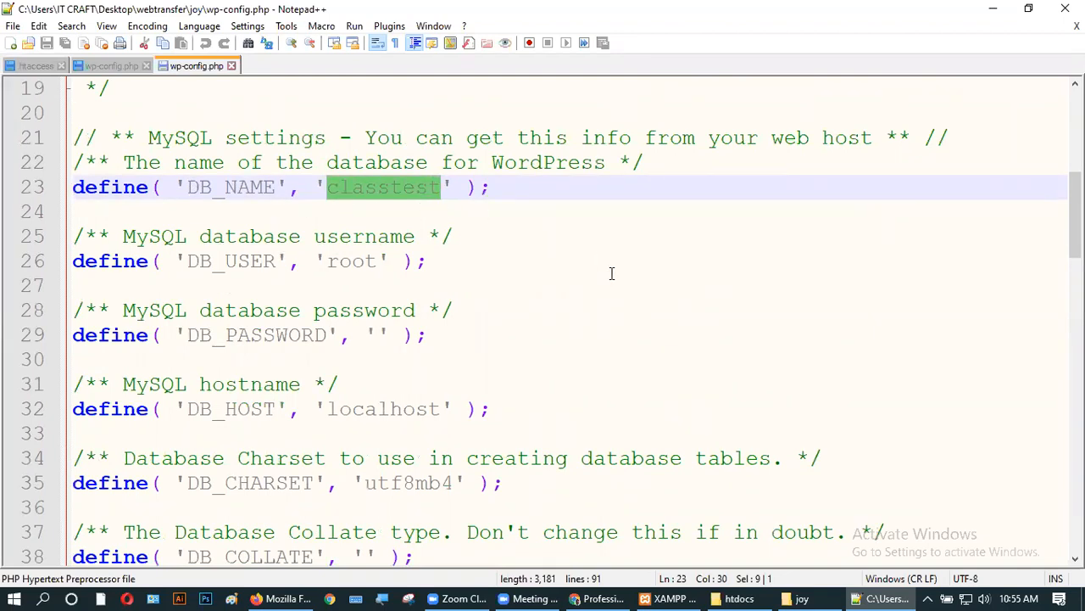
{"action": "left_click", "coordinate": [992, 8]}
{"action": "left_click", "coordinate": [844, 32]}
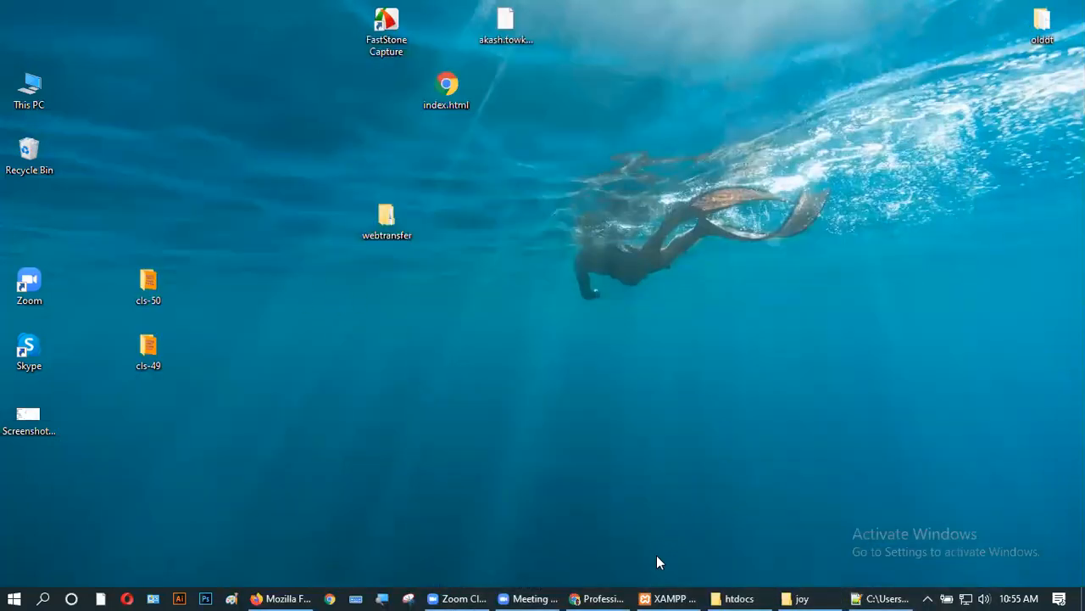
- Open localhost/phpmyadmin in a new Chrome tab, re-entering the address after it became a Google search
{"action": "left_click", "coordinate": [666, 596]}
{"action": "left_click", "coordinate": [666, 595]}
{"action": "left_click", "coordinate": [590, 597]}
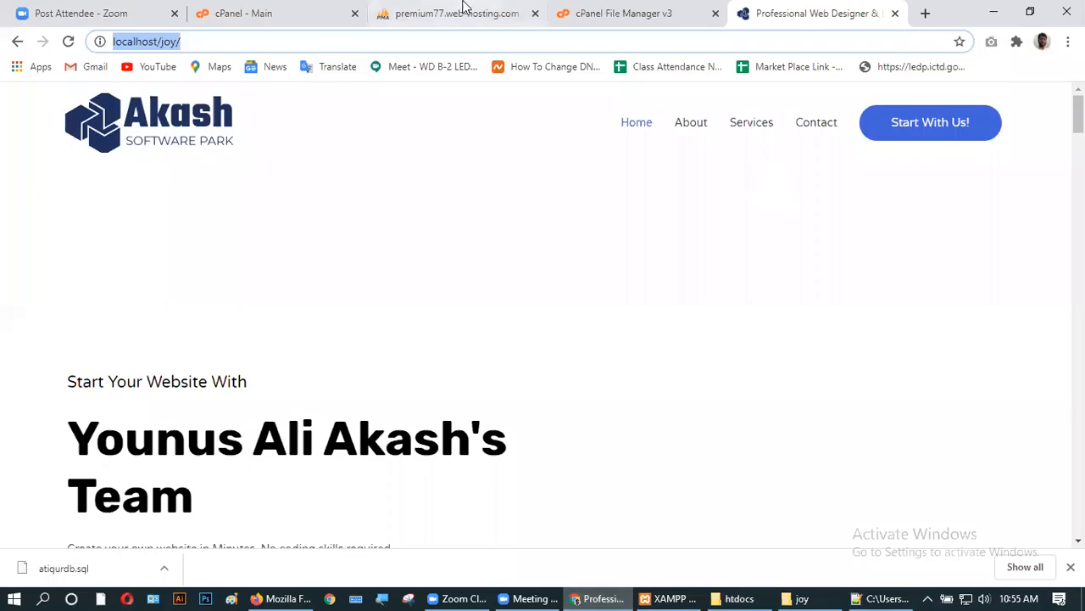
{"action": "key", "text": "ctrl+t"}
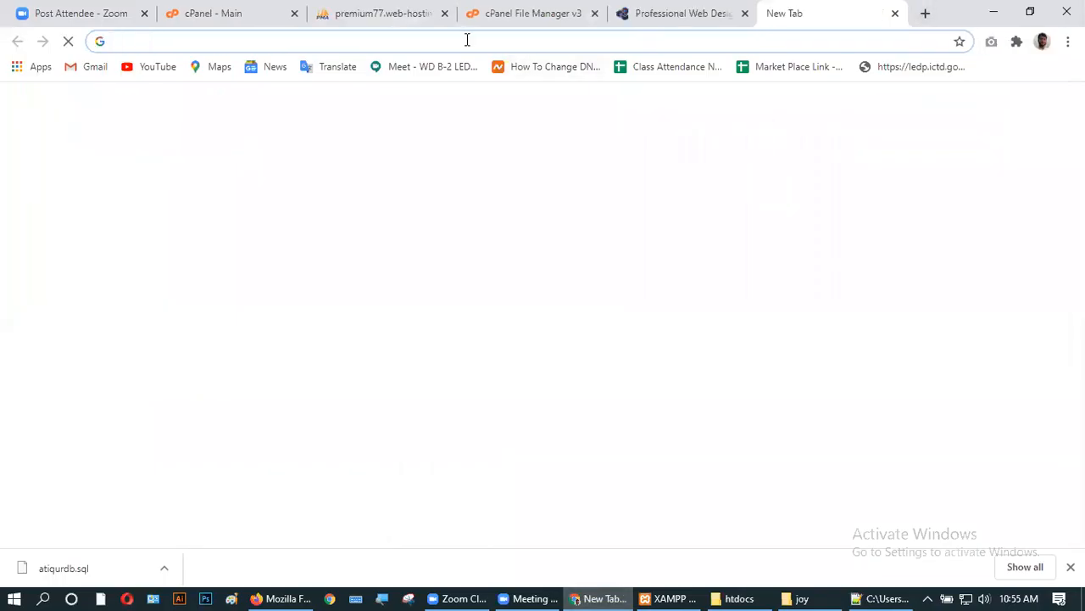
{"action": "left_click", "coordinate": [467, 40]}
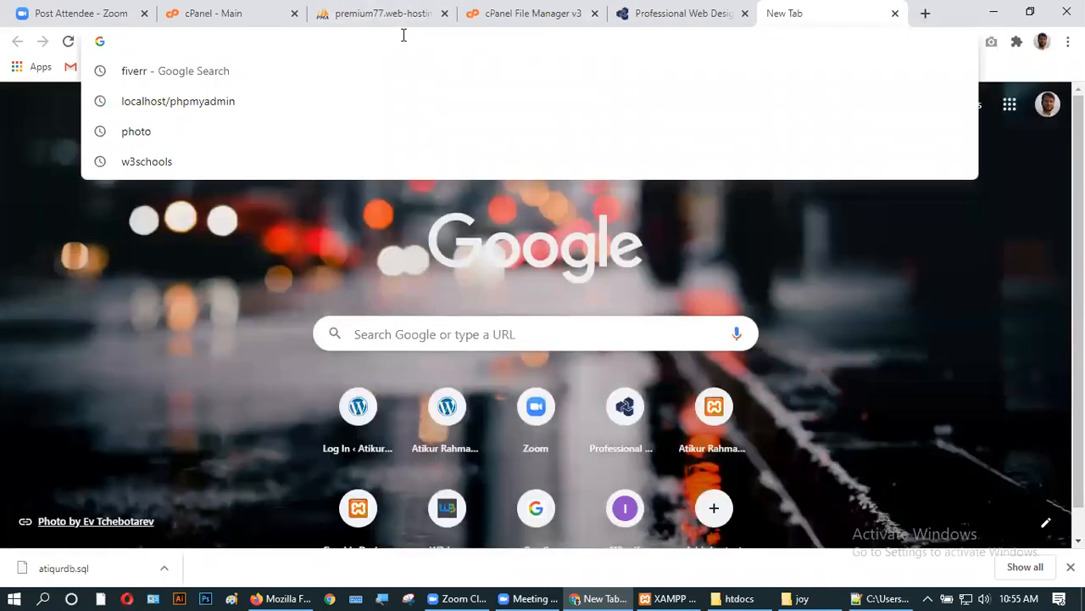
{"action": "type", "text": "localho"}
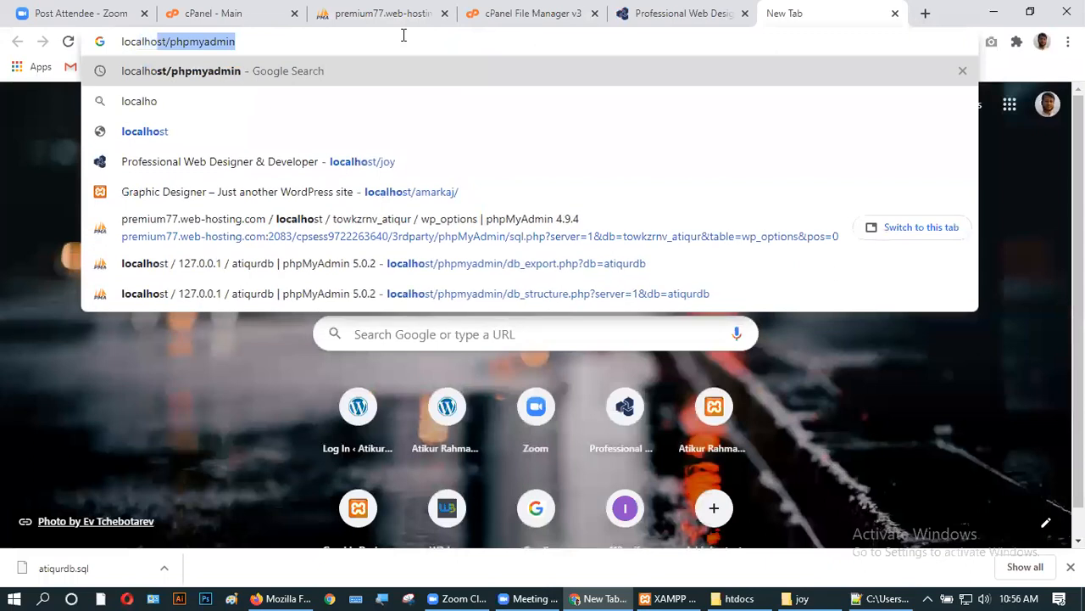
{"action": "type", "text": "st"}
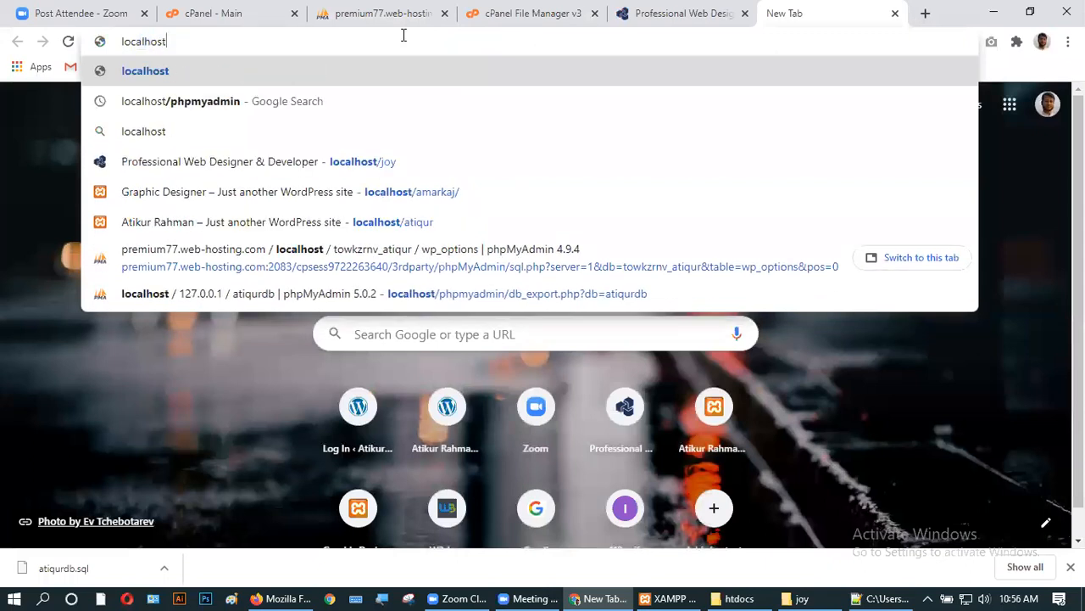
{"action": "type", "text": "/php"}
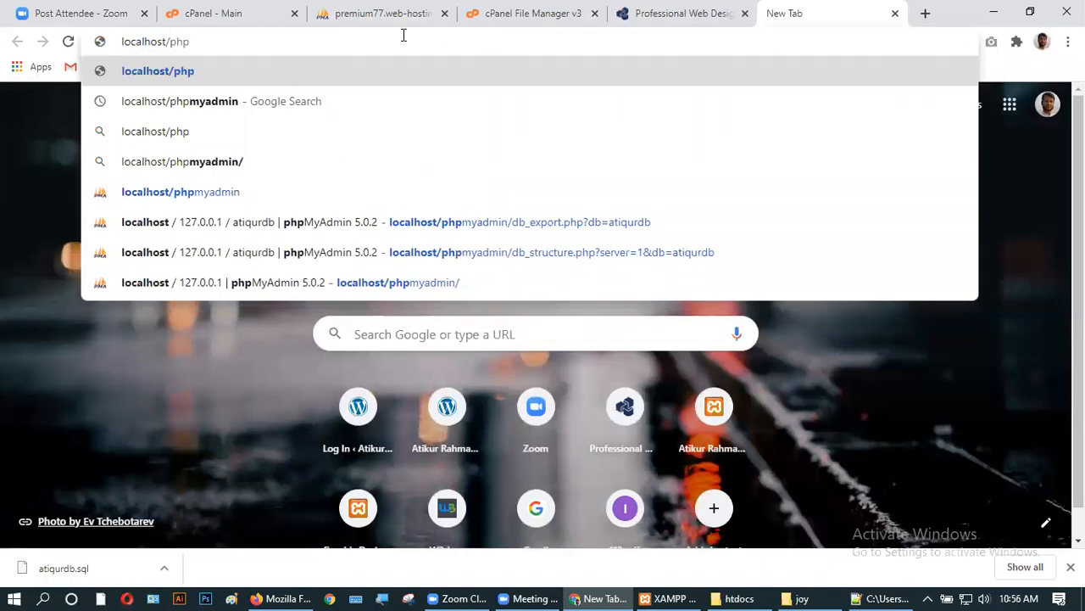
{"action": "type", "text": "my"}
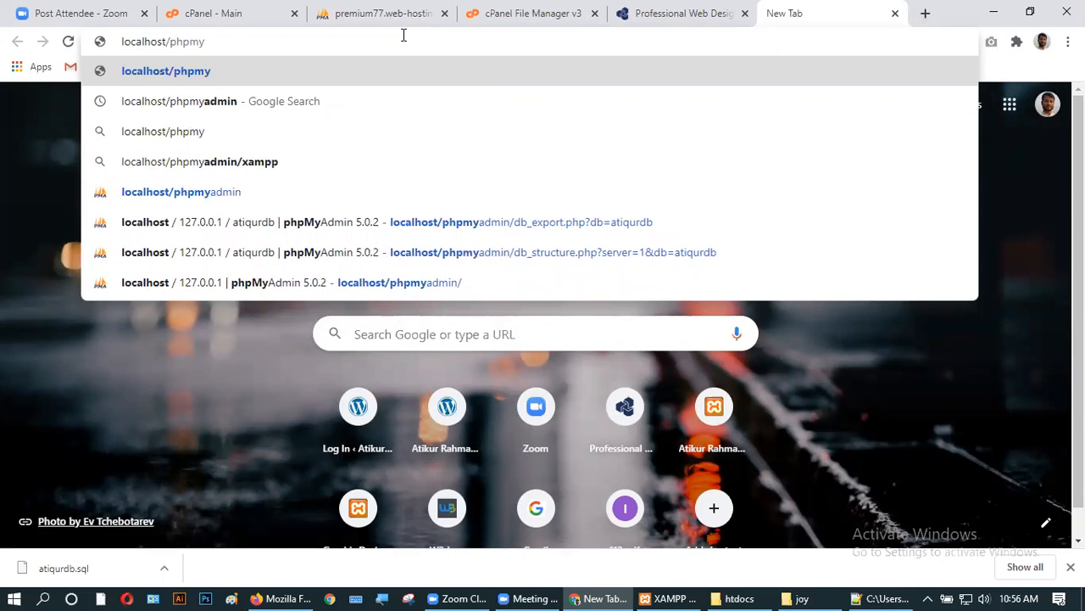
{"action": "type", "text": "admin"}
{"action": "key", "text": "Return"}
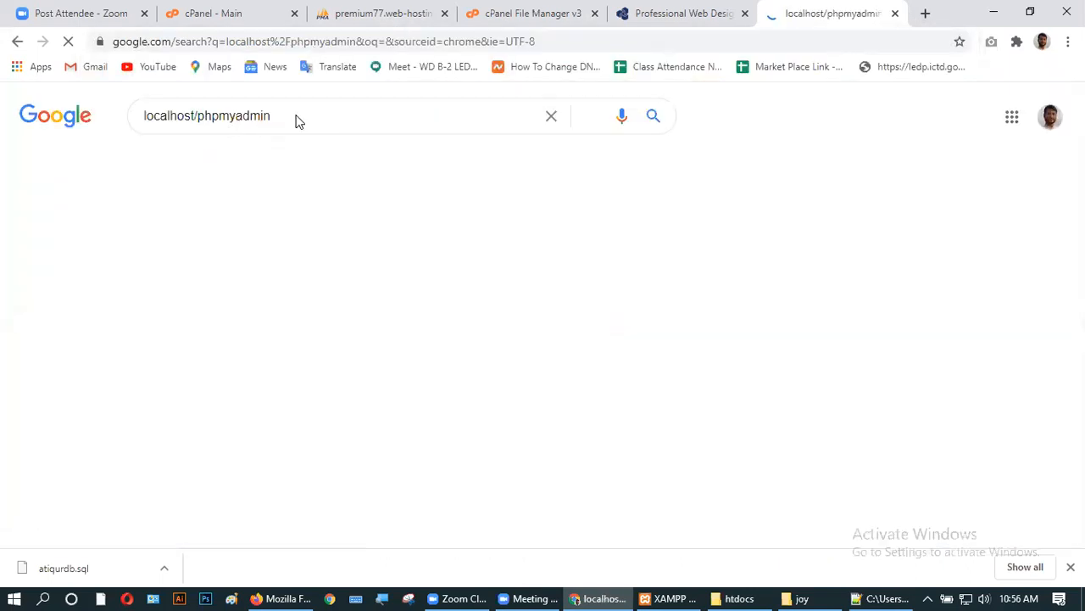
{"action": "triple_click", "coordinate": [297, 116]}
{"action": "key", "text": "ctrl+c"}
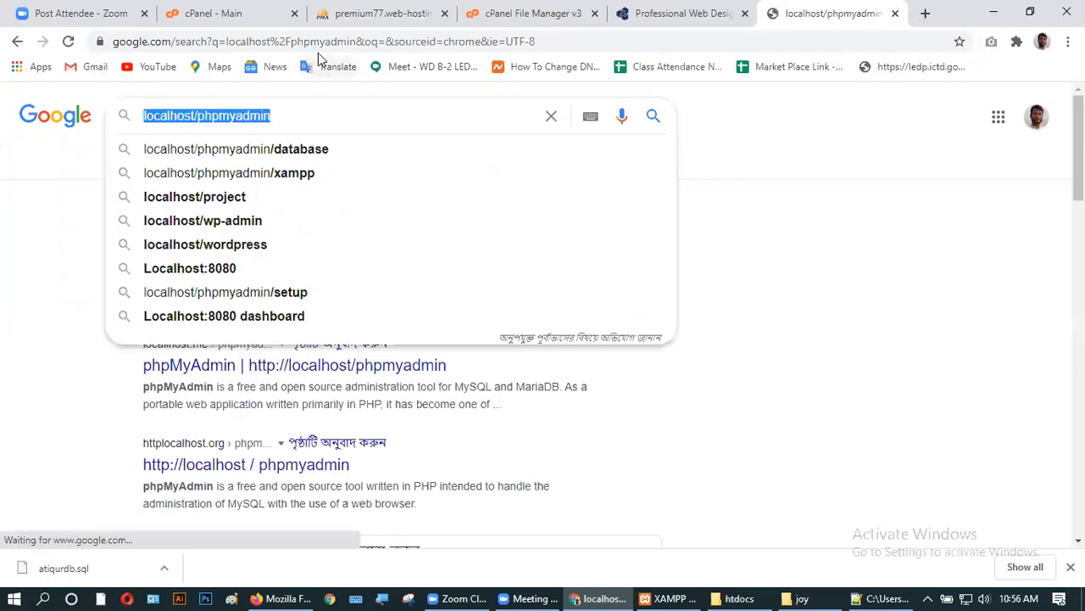
{"action": "left_click", "coordinate": [313, 44]}
{"action": "triple_click", "coordinate": [313, 43]}
{"action": "key", "text": "ctrl+v"}
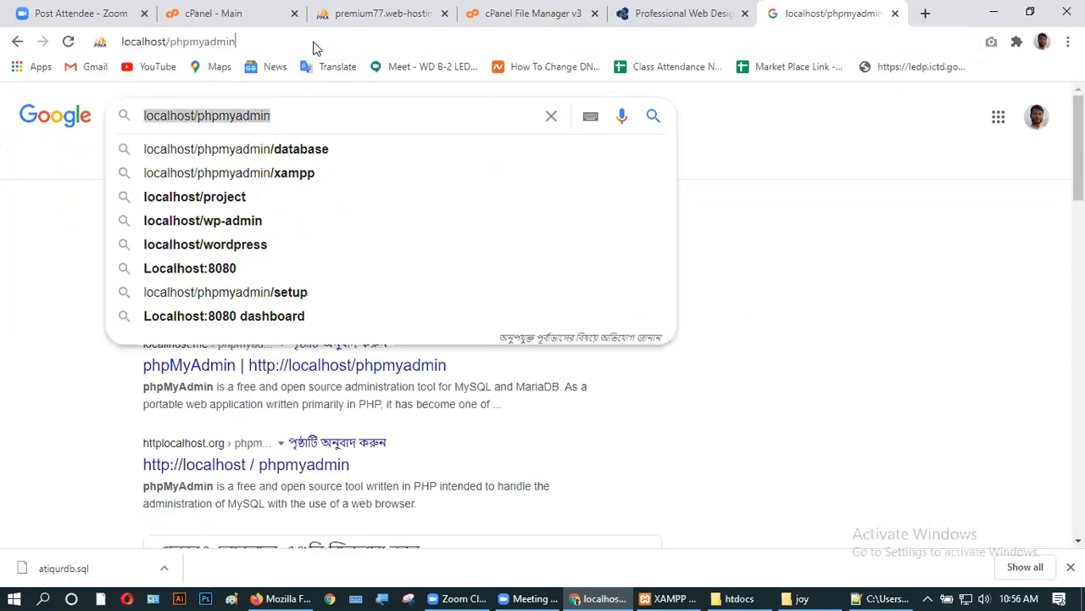
{"action": "key", "text": "Return"}
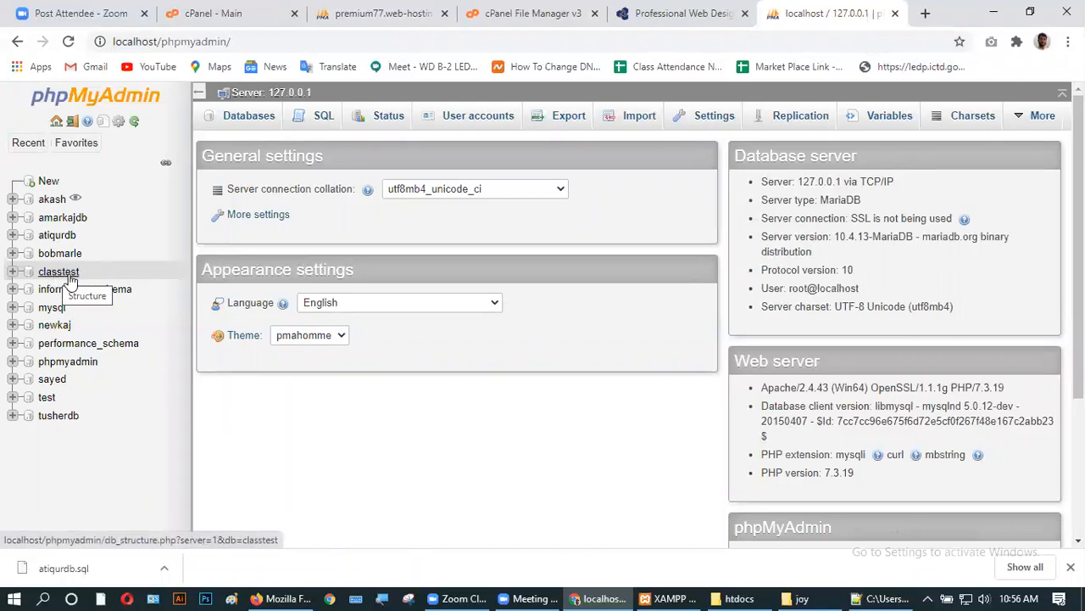
- Export the classtest database as a Quick SQL dump, then minimize Chrome
{"action": "left_click", "coordinate": [53, 273]}
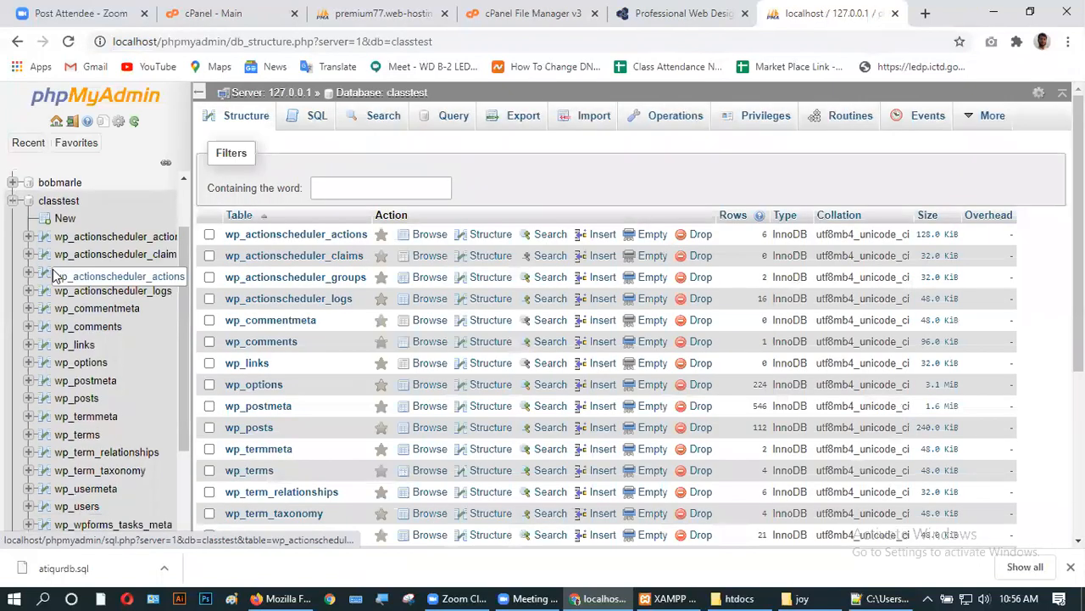
{"action": "scroll", "coordinate": [414, 339], "scroll_direction": "down", "scroll_amount": 3}
{"action": "scroll", "coordinate": [393, 343], "scroll_direction": "up", "scroll_amount": 3}
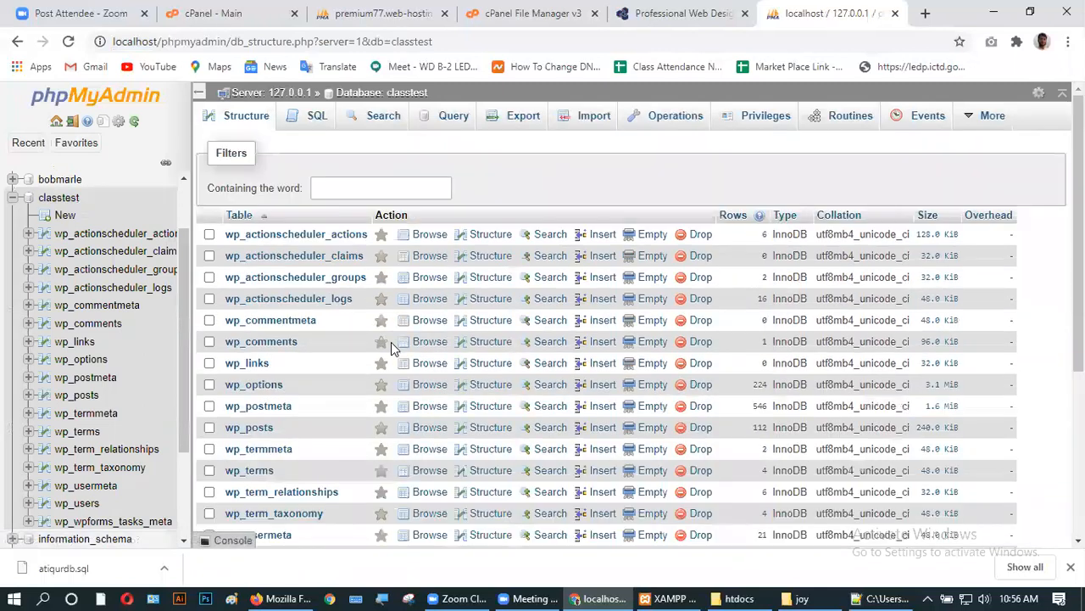
{"action": "left_click", "coordinate": [523, 118]}
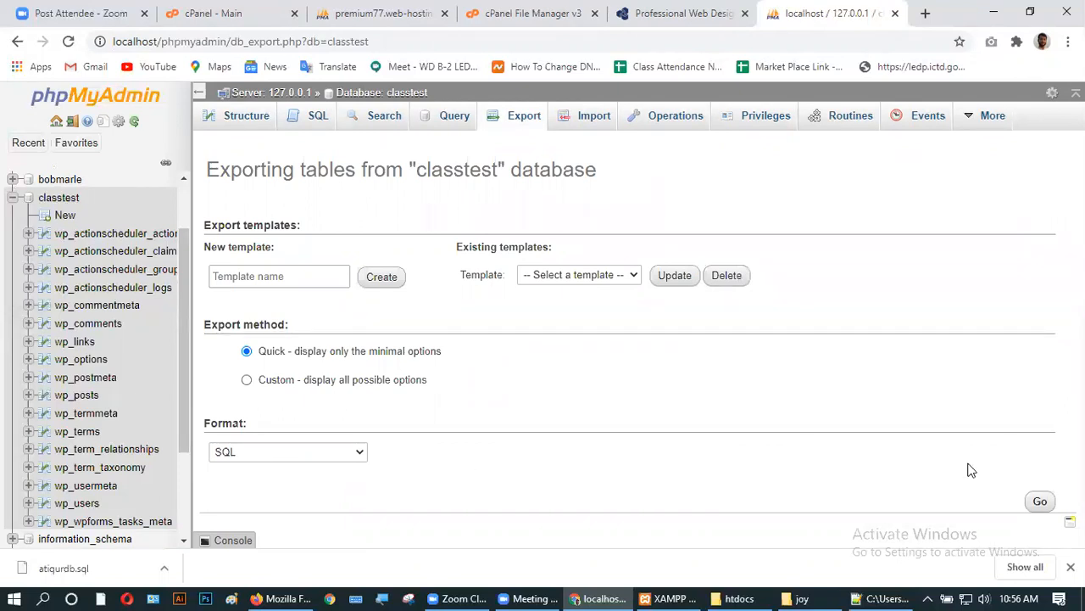
{"action": "left_click", "coordinate": [1039, 503]}
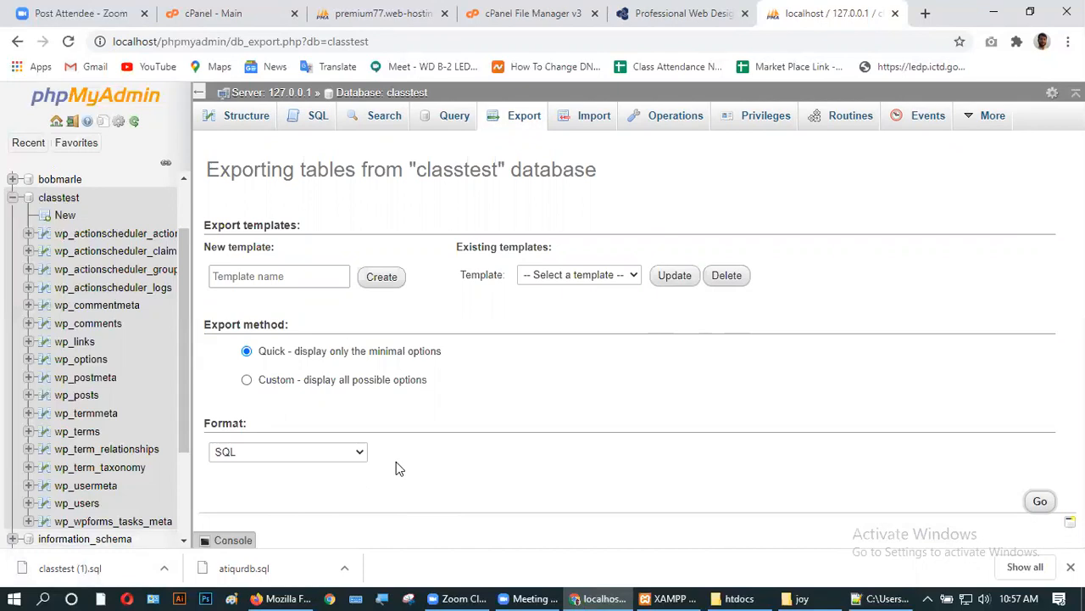
{"action": "left_click", "coordinate": [984, 12]}
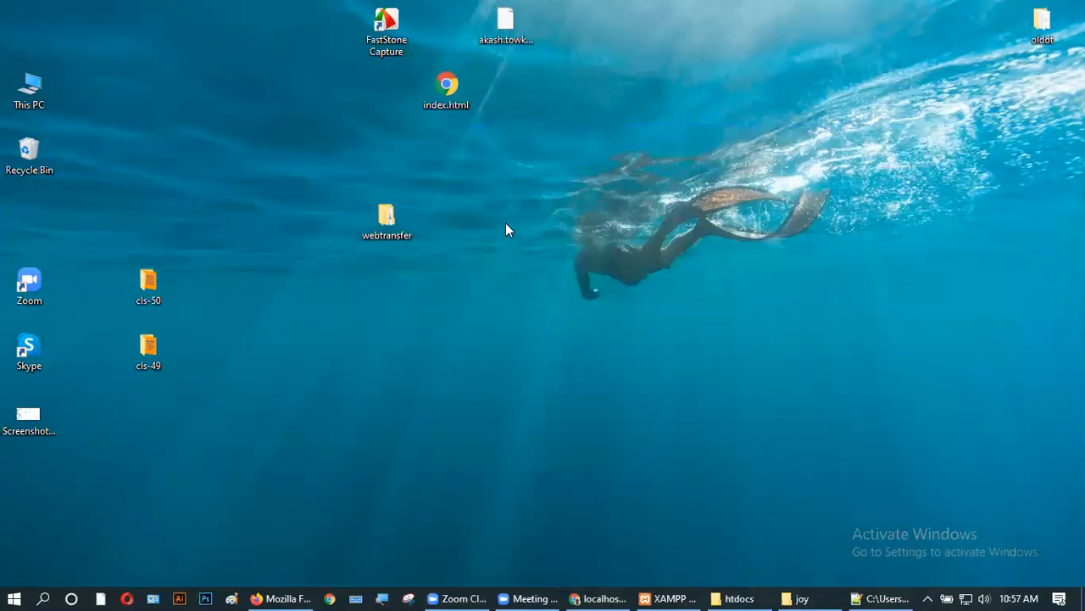
- Copy classtest (1).sql from the Downloads folder and close the Explorer window
{"action": "double_click", "coordinate": [31, 95]}
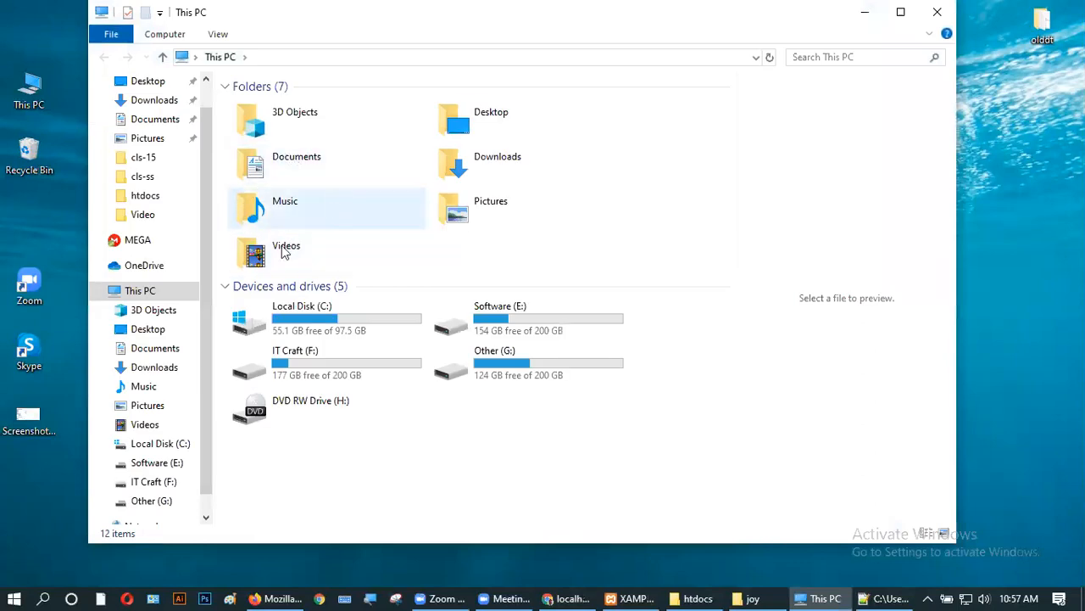
{"action": "double_click", "coordinate": [521, 152]}
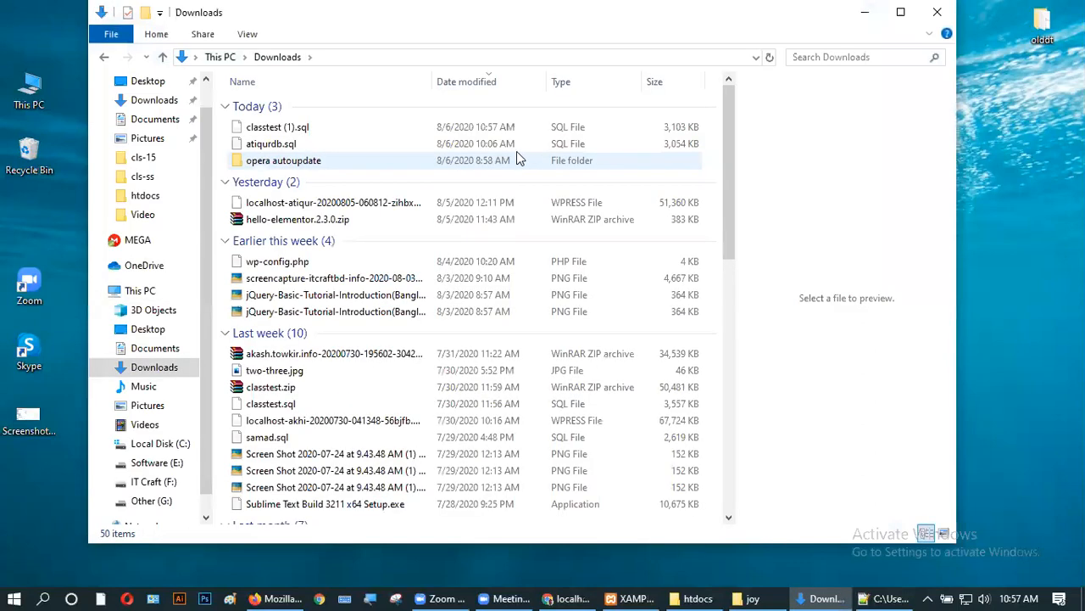
{"action": "left_click", "coordinate": [313, 129]}
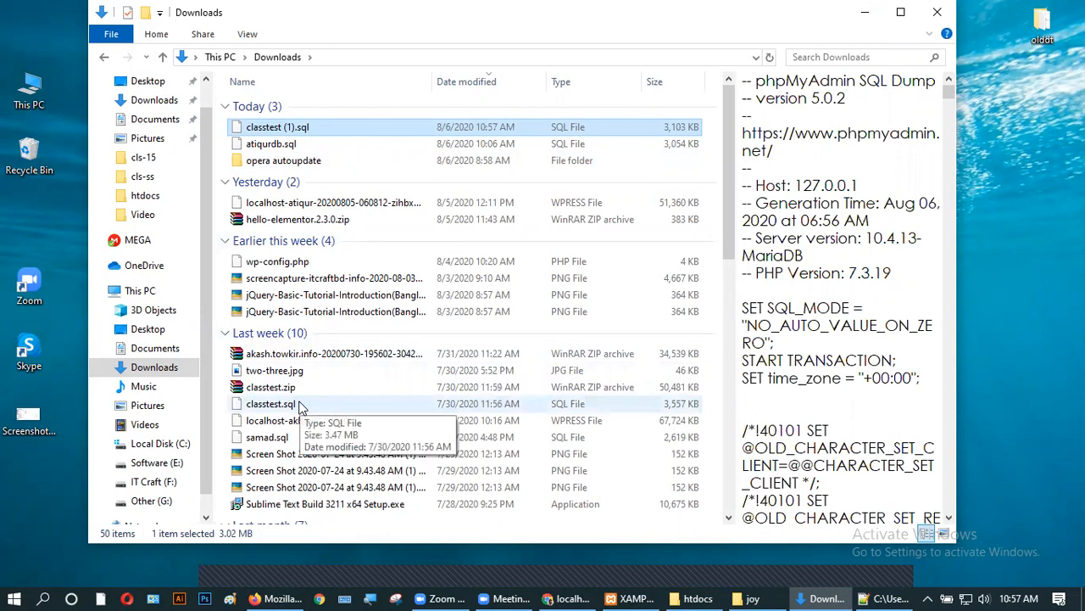
{"action": "left_click", "coordinate": [299, 405]}
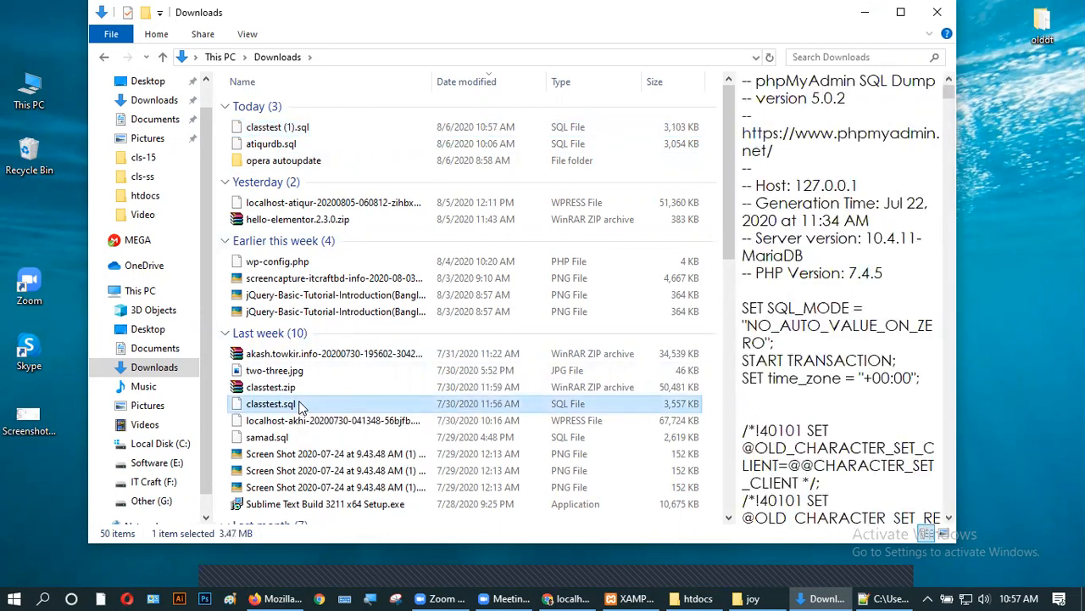
{"action": "left_click", "coordinate": [332, 127]}
{"action": "right_click", "coordinate": [333, 123]}
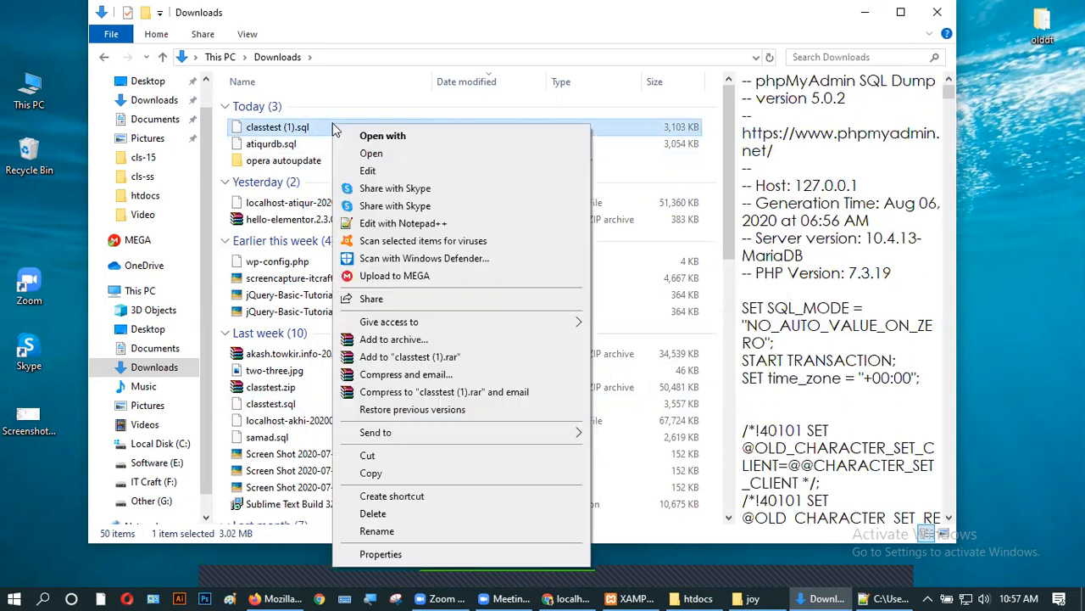
{"action": "left_click", "coordinate": [386, 475]}
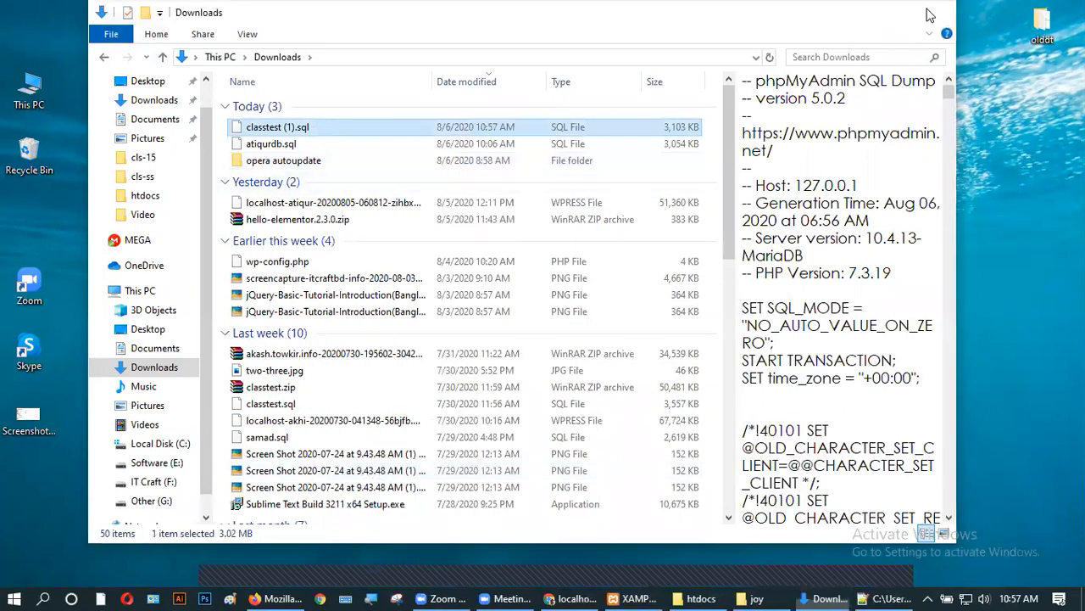
{"action": "left_click", "coordinate": [935, 12]}
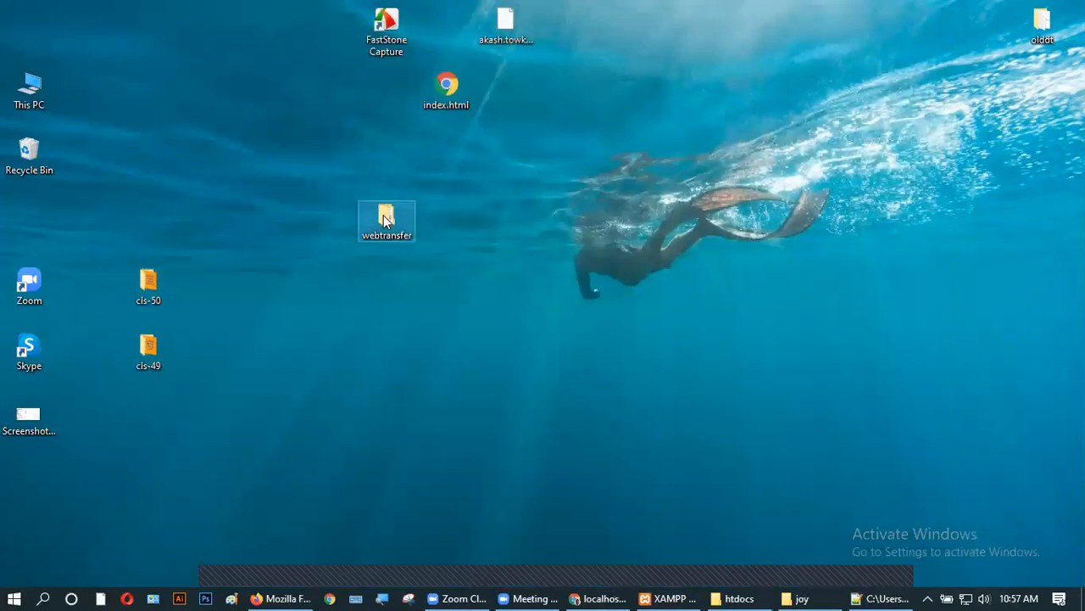
- Paste classtest (1).sql into the desktop webtransfer folder
{"action": "double_click", "coordinate": [384, 219]}
{"action": "right_click", "coordinate": [330, 169]}
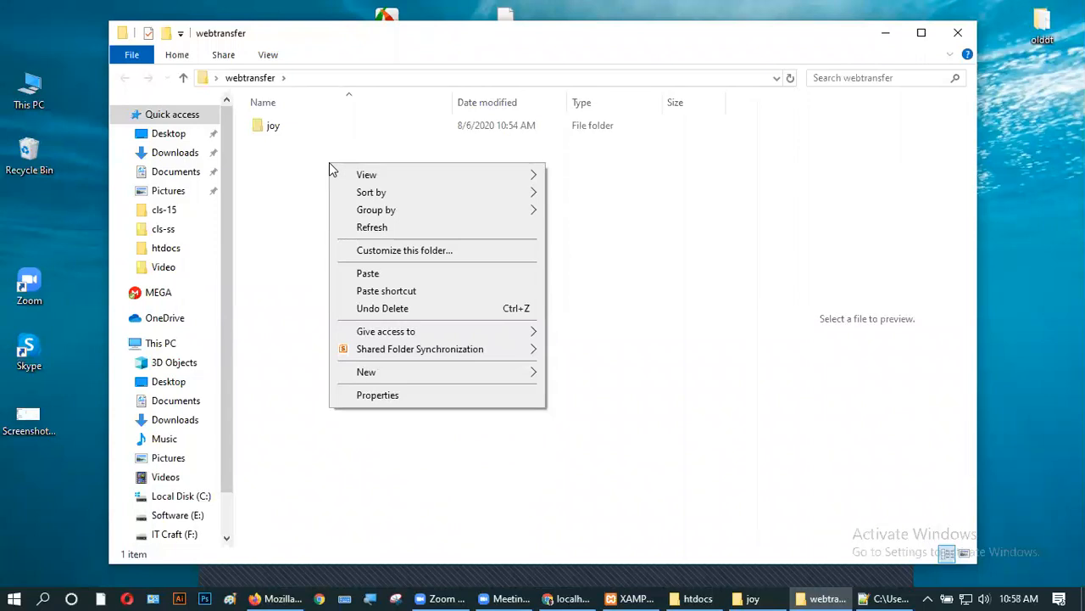
{"action": "left_click", "coordinate": [376, 275]}
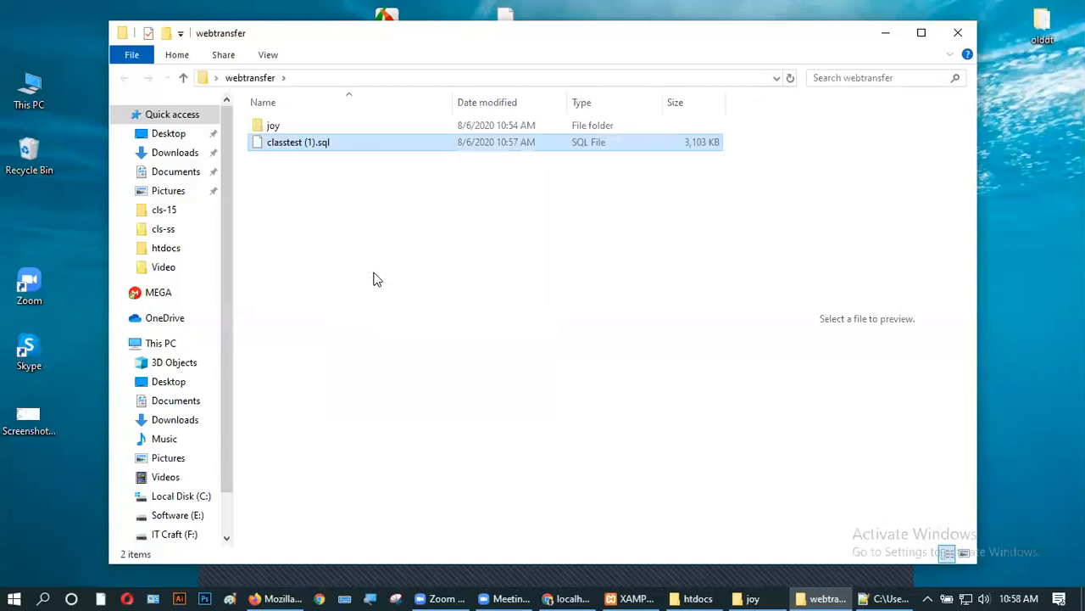
- Rename the pasted dump to classtest.sql and close the webtransfer window
{"action": "right_click", "coordinate": [315, 148]}
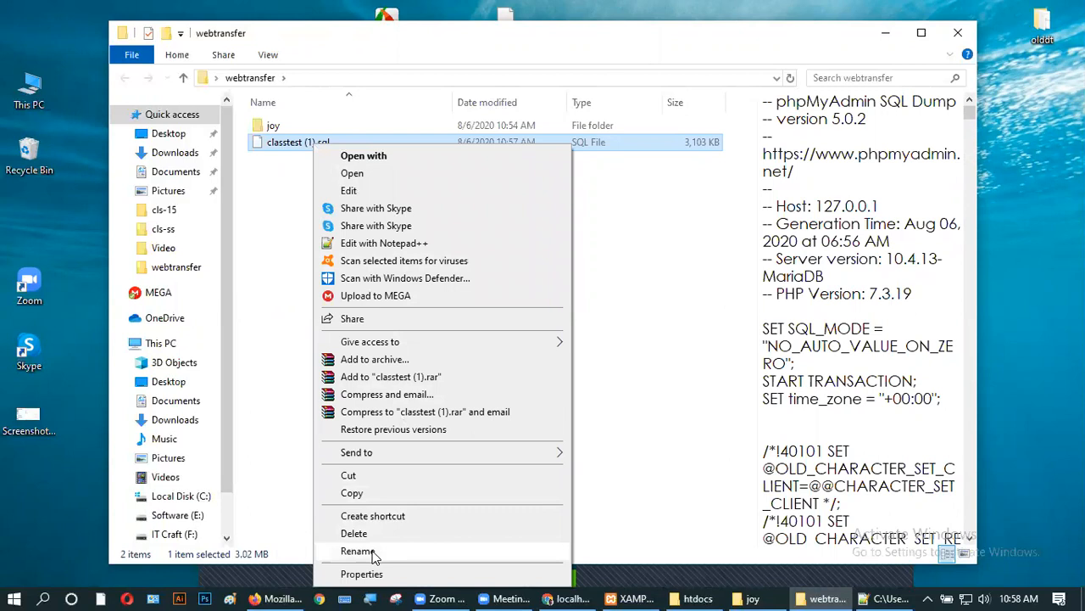
{"action": "left_click", "coordinate": [360, 551]}
{"action": "left_click", "coordinate": [321, 144]}
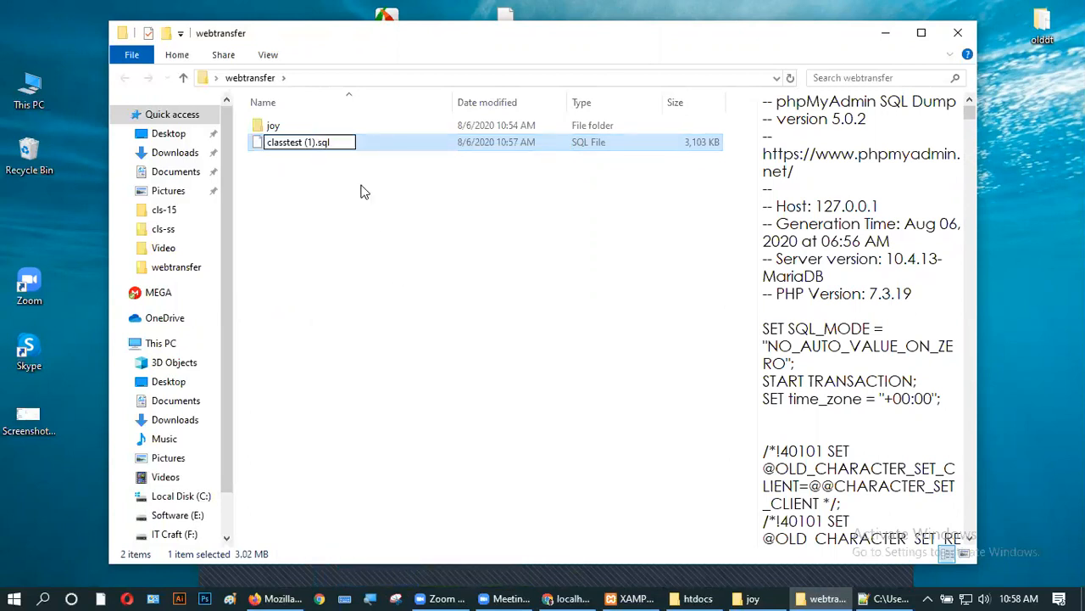
{"action": "key", "text": "BackSpace"}
{"action": "key", "text": "BackSpace"}
{"action": "key", "text": "BackSpace"}
{"action": "key", "text": "BackSpace"}
{"action": "left_click", "coordinate": [360, 191]}
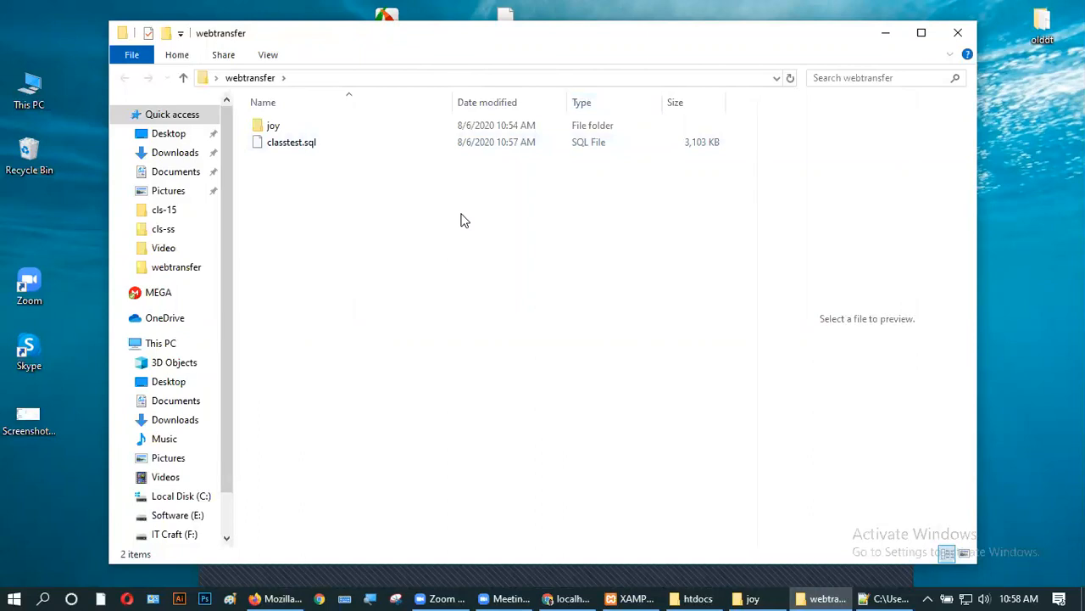
{"action": "left_click", "coordinate": [956, 34]}
- Refresh the desktop and select the webtransfer folder
{"action": "right_click", "coordinate": [646, 248]}
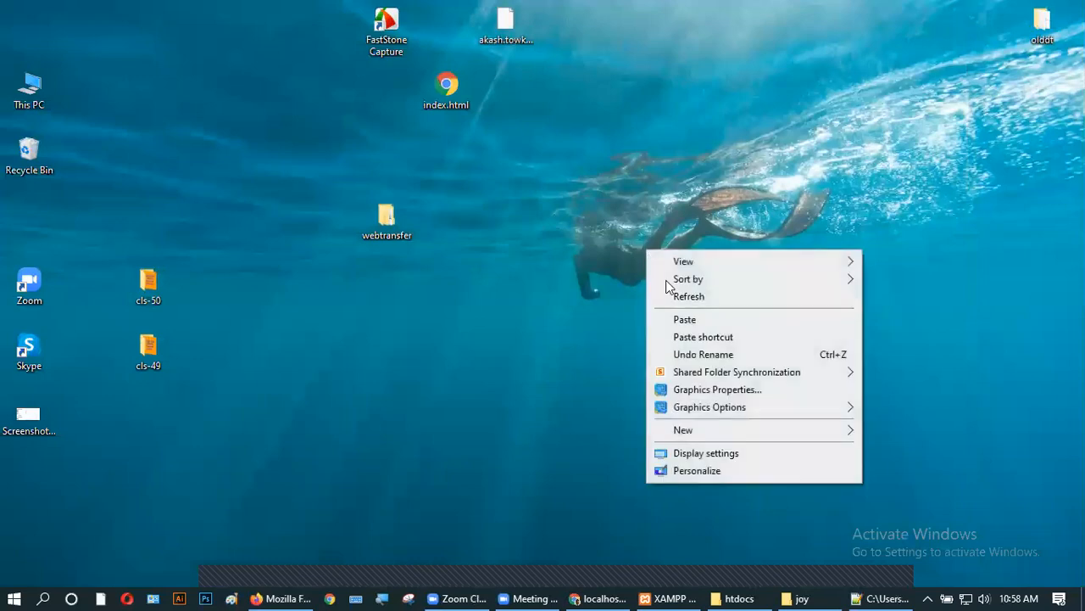
{"action": "left_click", "coordinate": [678, 299]}
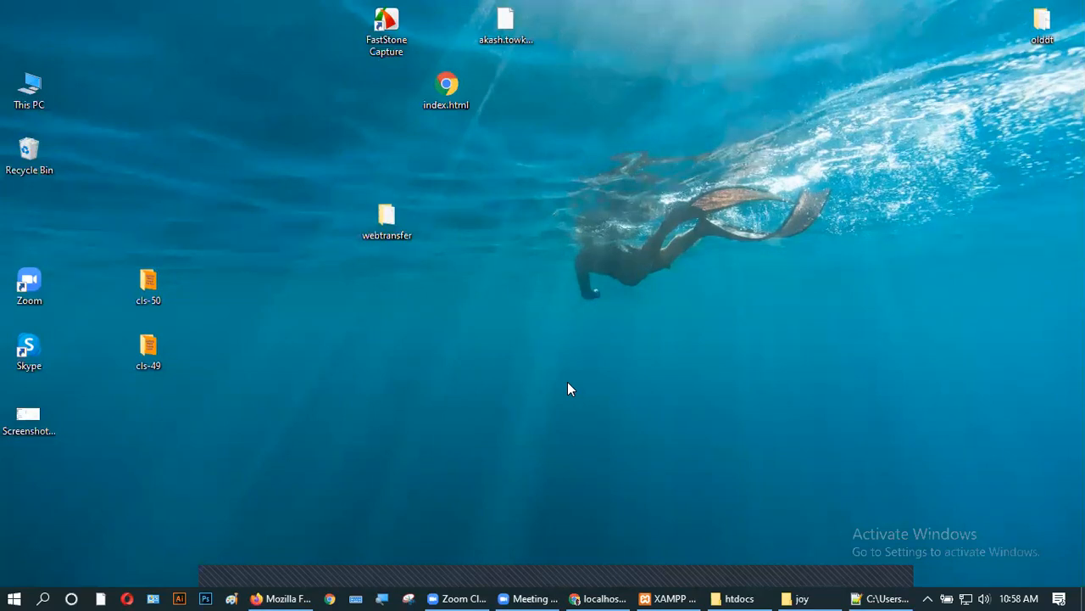
{"action": "left_click_drag", "start_coordinate": [318, 170], "coordinate": [445, 284]}
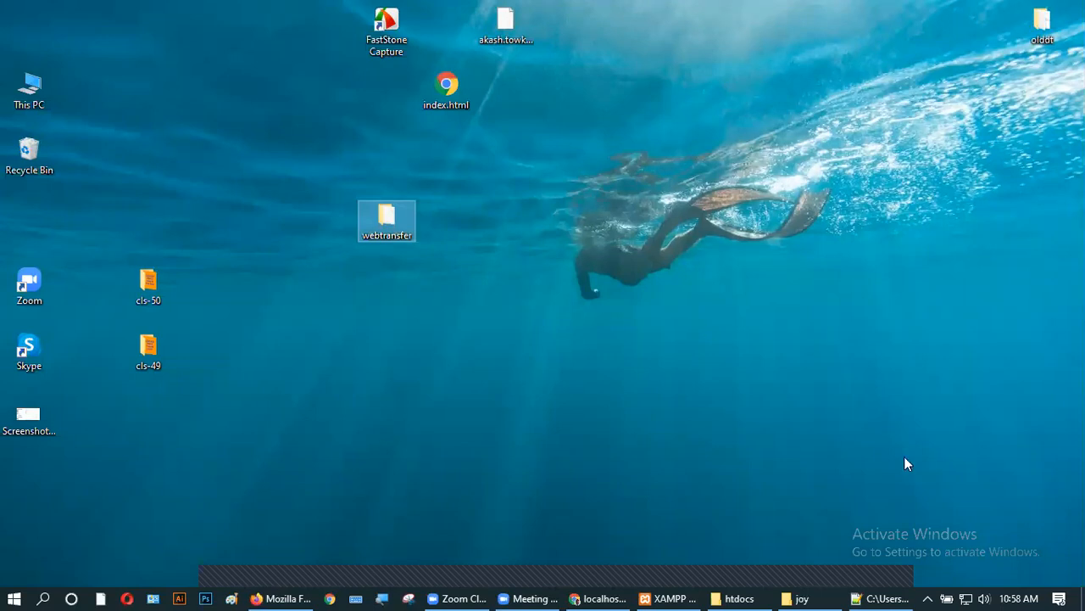
- Close the htdocs window and another extra window, then restore Chrome's phpMyAdmin page
{"action": "mouse_move", "coordinate": [886, 593]}
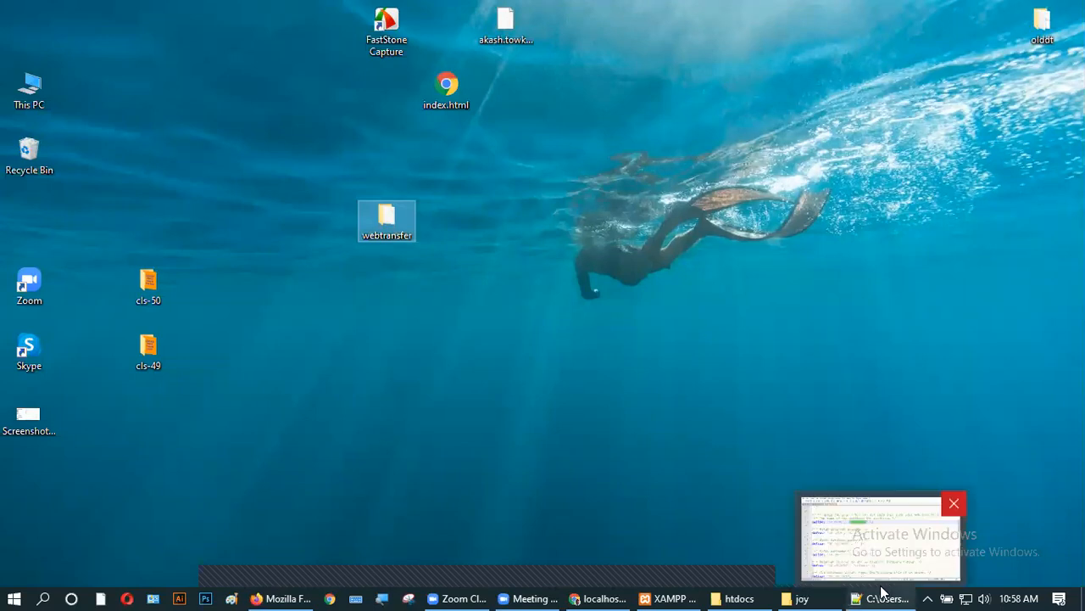
{"action": "left_click", "coordinate": [952, 504]}
{"action": "mouse_move", "coordinate": [873, 591]}
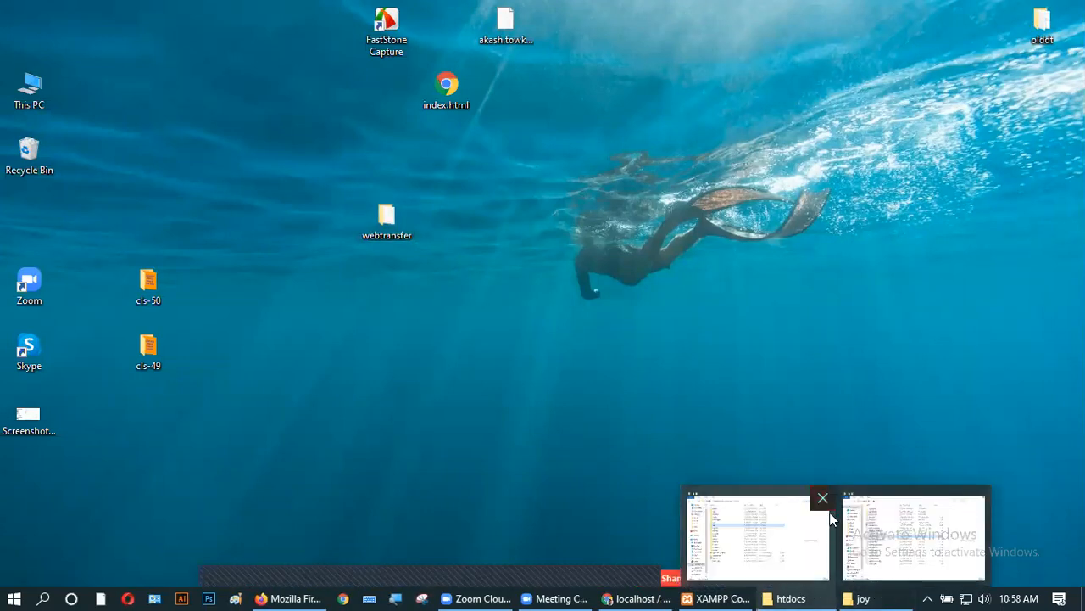
{"action": "left_click", "coordinate": [822, 499]}
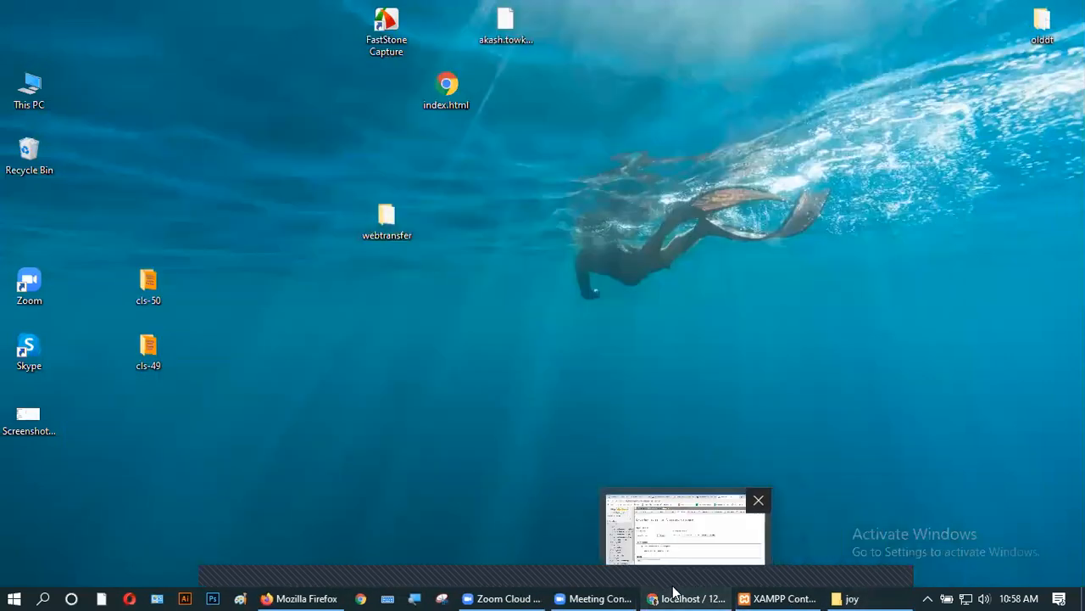
{"action": "left_click", "coordinate": [673, 593]}
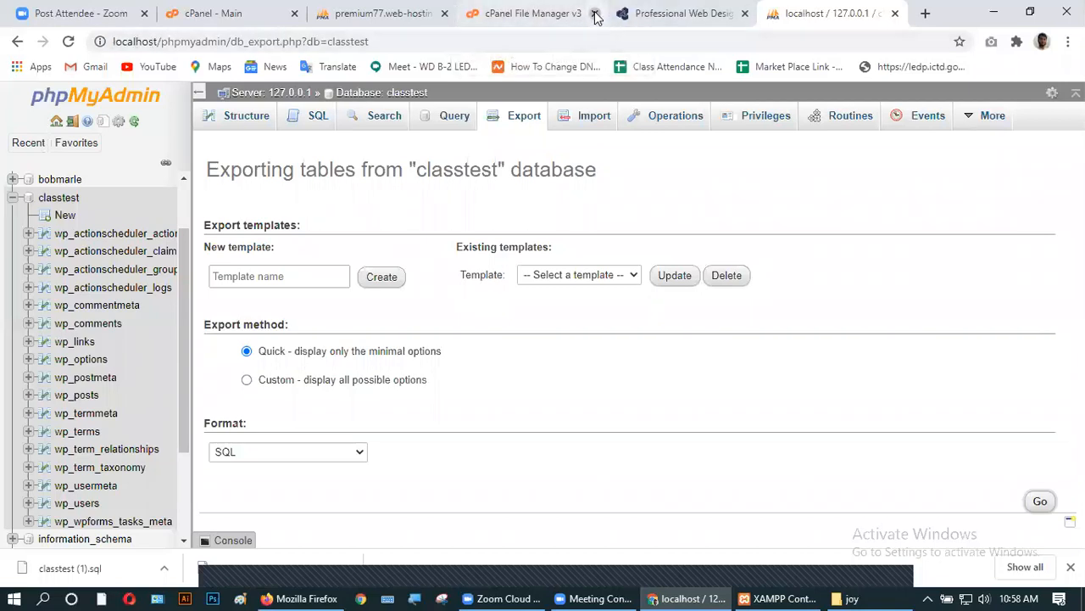
- Close the File Manager, premium77, localhost phpMyAdmin and Zoom tabs
{"action": "left_click", "coordinate": [597, 13]}
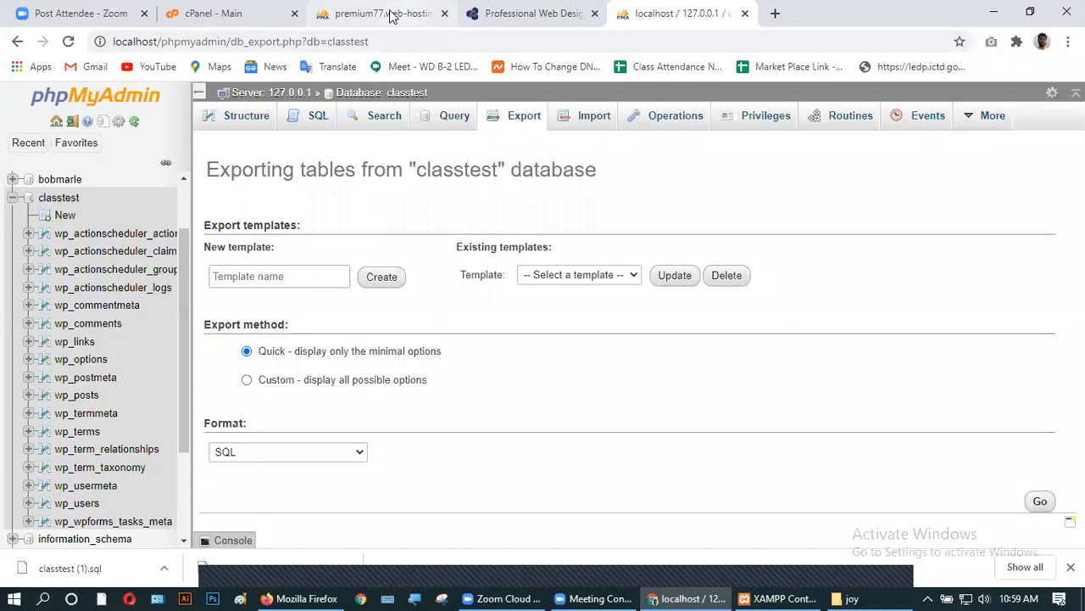
{"action": "left_click", "coordinate": [390, 15]}
{"action": "left_click", "coordinate": [444, 13]}
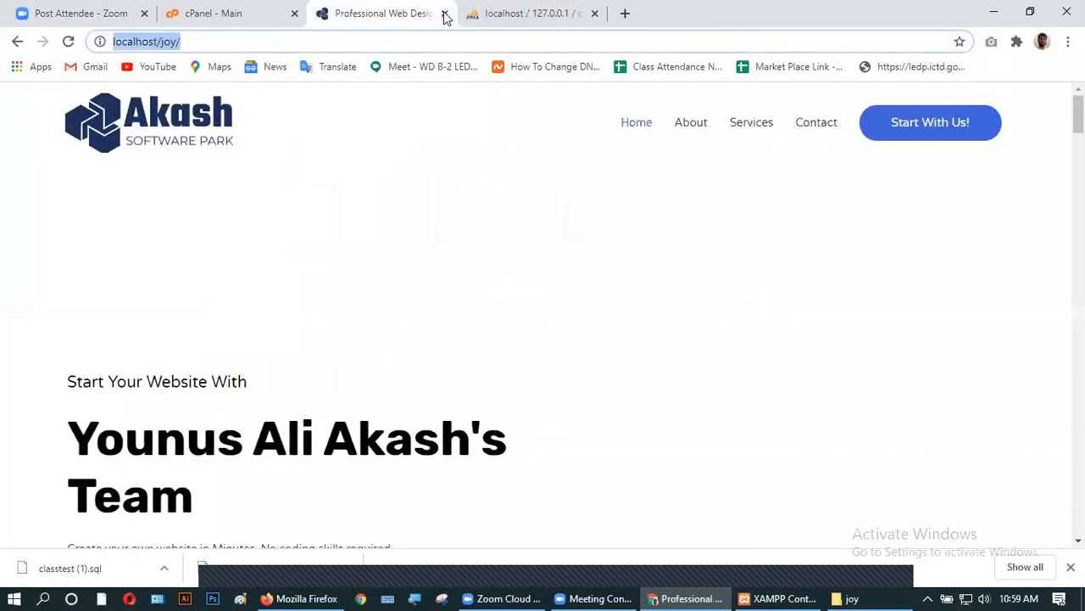
{"action": "left_click", "coordinate": [586, 13]}
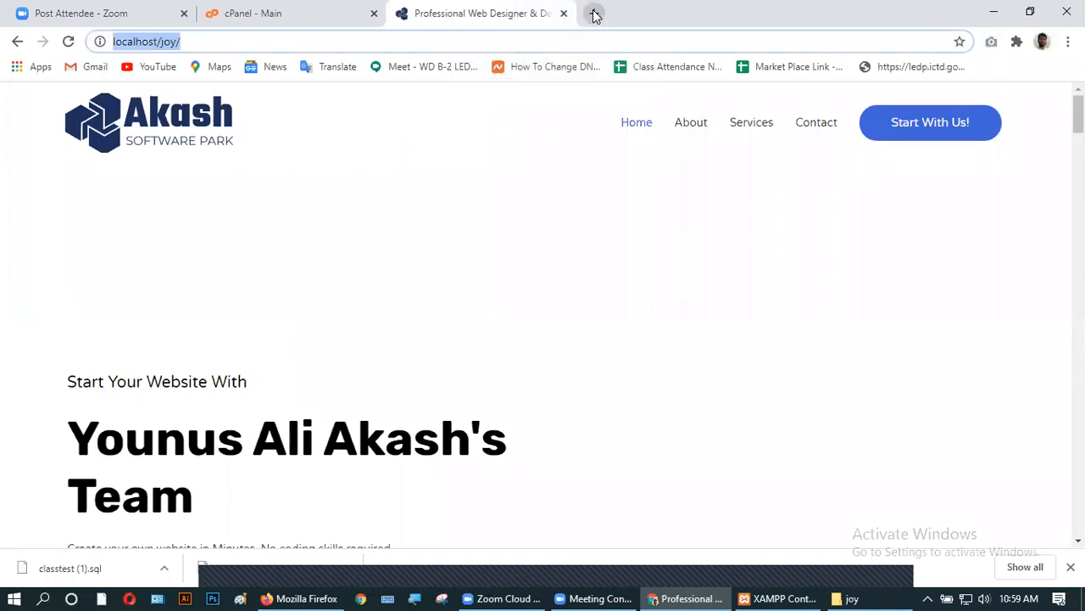
{"action": "left_click", "coordinate": [254, 12]}
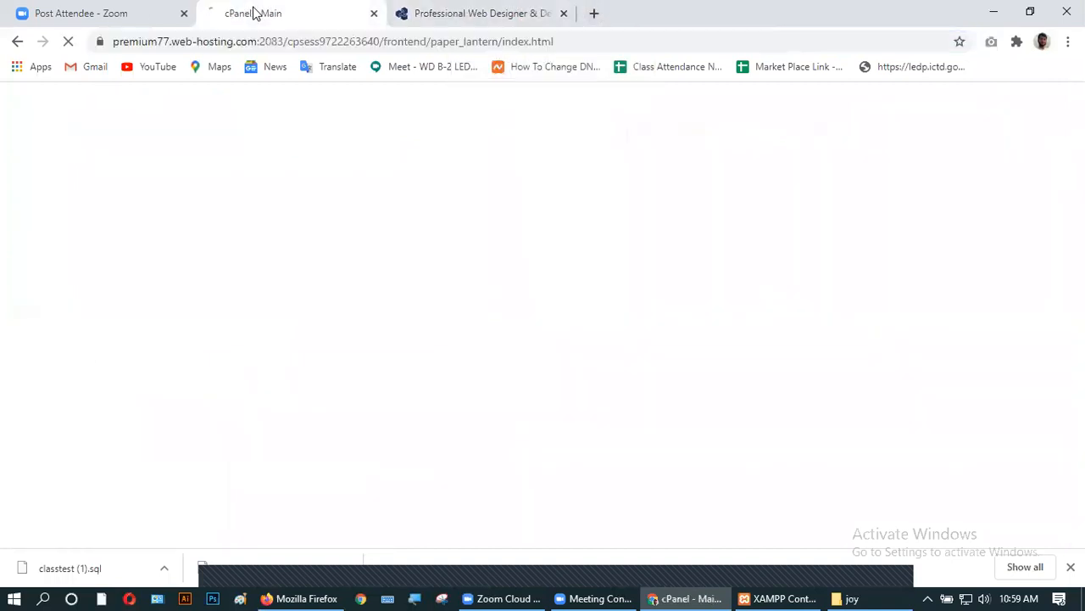
{"action": "left_click", "coordinate": [183, 14]}
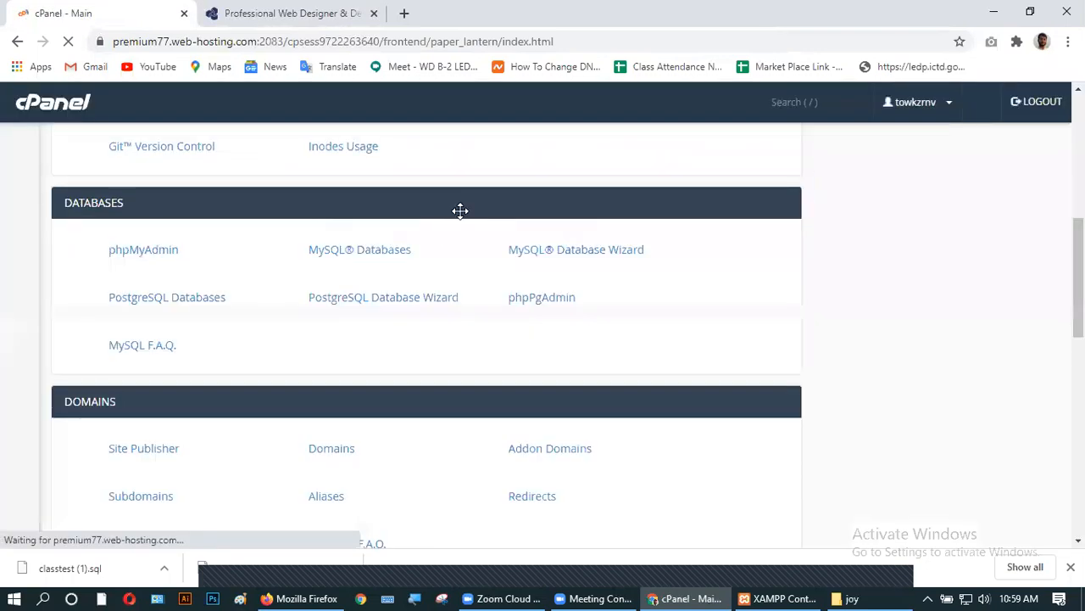
- On the cPanel home page, go to the Domains section's Subdomains page
{"action": "scroll", "coordinate": [278, 343], "scroll_direction": "up", "scroll_amount": 4}
{"action": "scroll", "coordinate": [278, 343], "scroll_direction": "up", "scroll_amount": 2}
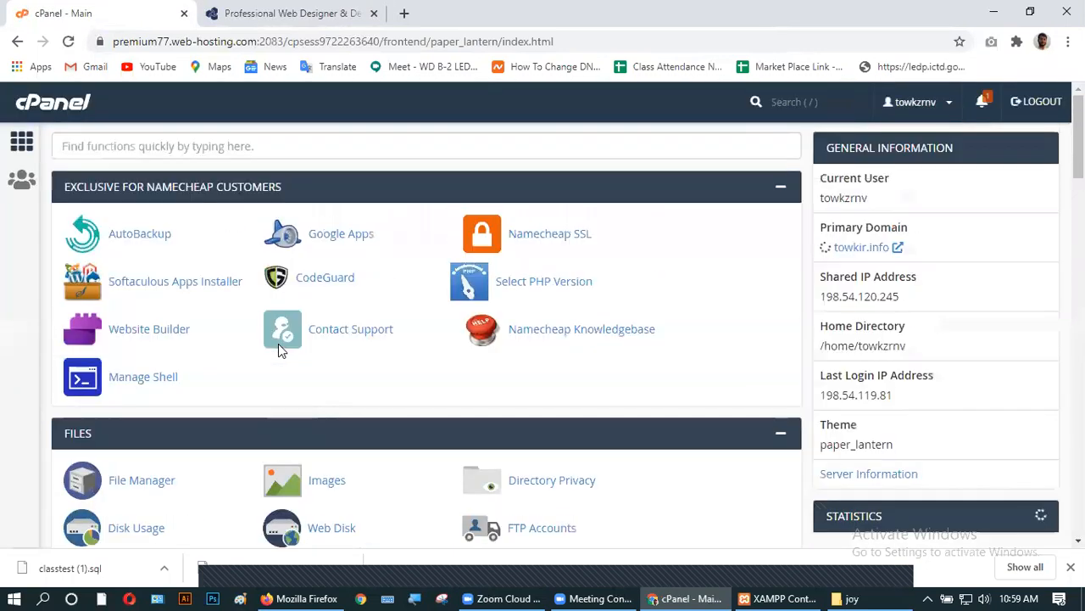
{"action": "scroll", "coordinate": [126, 424], "scroll_direction": "down", "scroll_amount": 4}
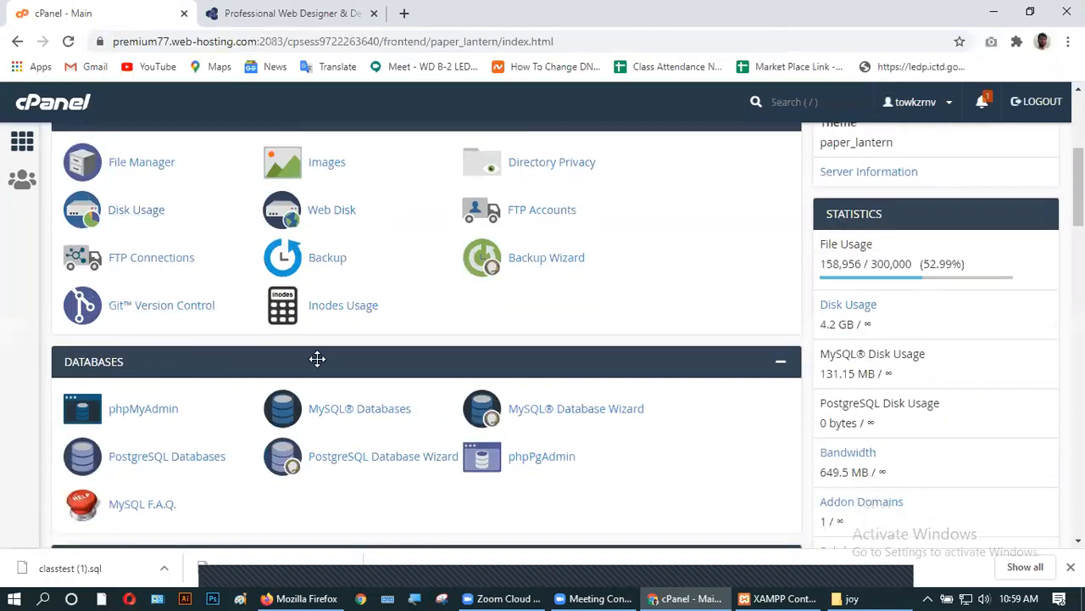
{"action": "scroll", "coordinate": [315, 359], "scroll_direction": "down", "scroll_amount": 2}
{"action": "scroll", "coordinate": [351, 371], "scroll_direction": "down", "scroll_amount": 3}
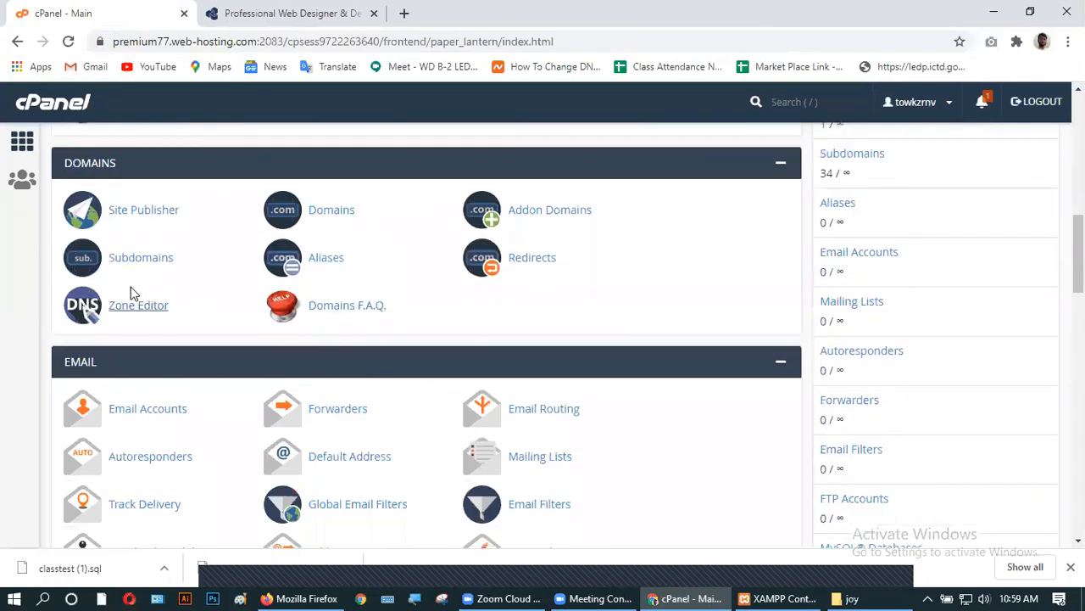
{"action": "left_click", "coordinate": [140, 260]}
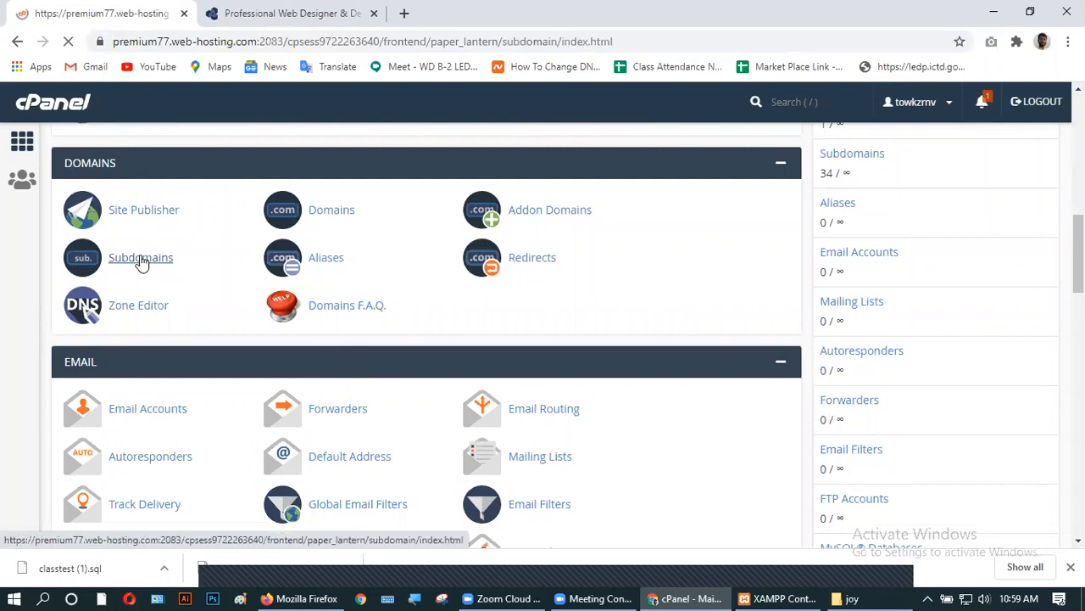
- Create subdomain test24 under towkir.info with document root test24.towkir.info, then select its name
{"action": "left_click", "coordinate": [124, 320]}
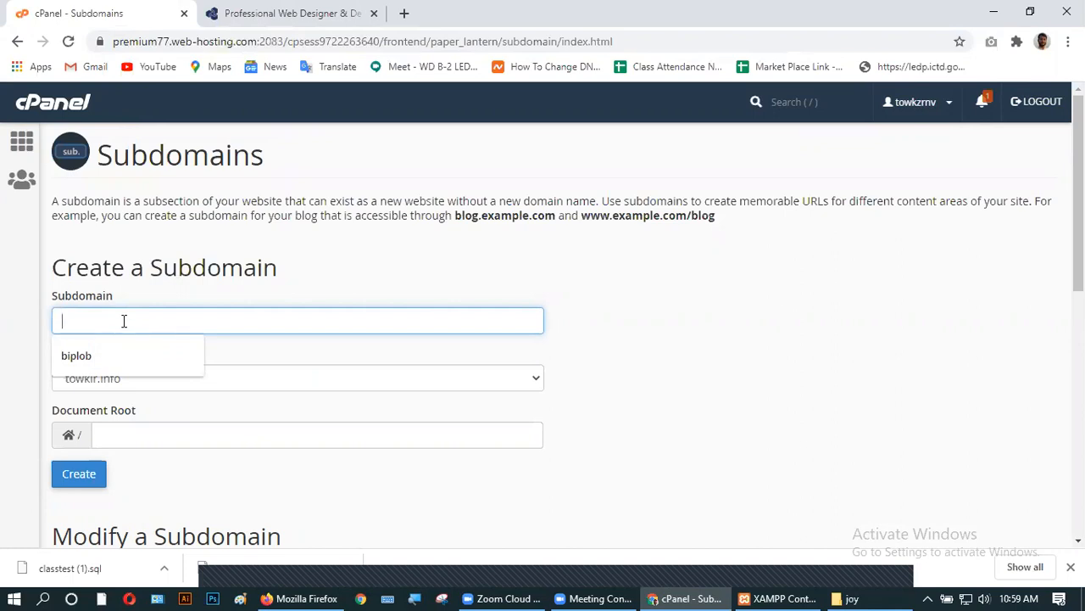
{"action": "type", "text": "test24"}
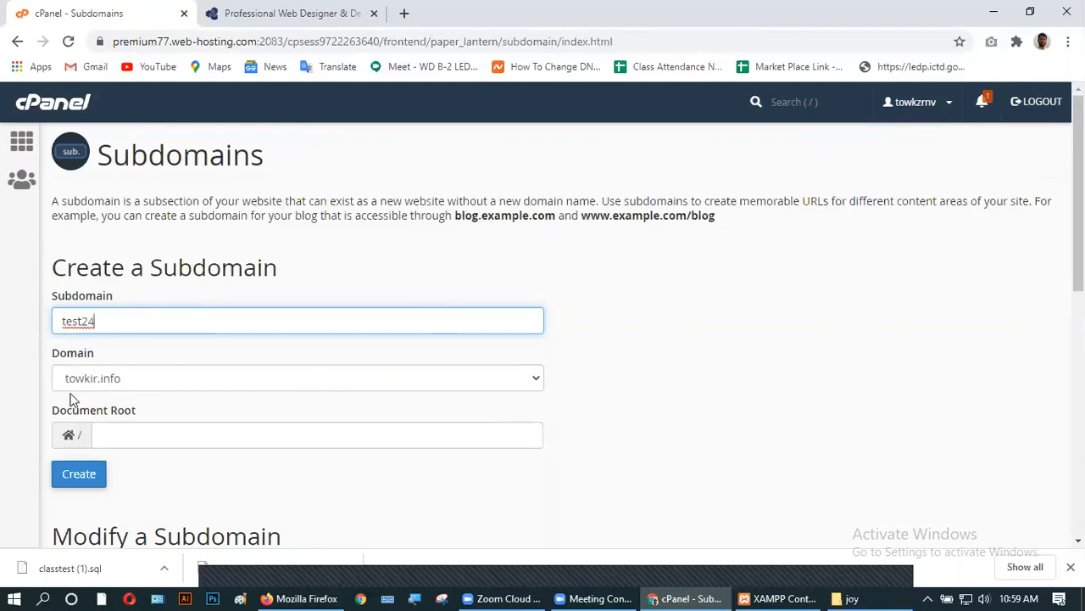
{"action": "left_click", "coordinate": [687, 385]}
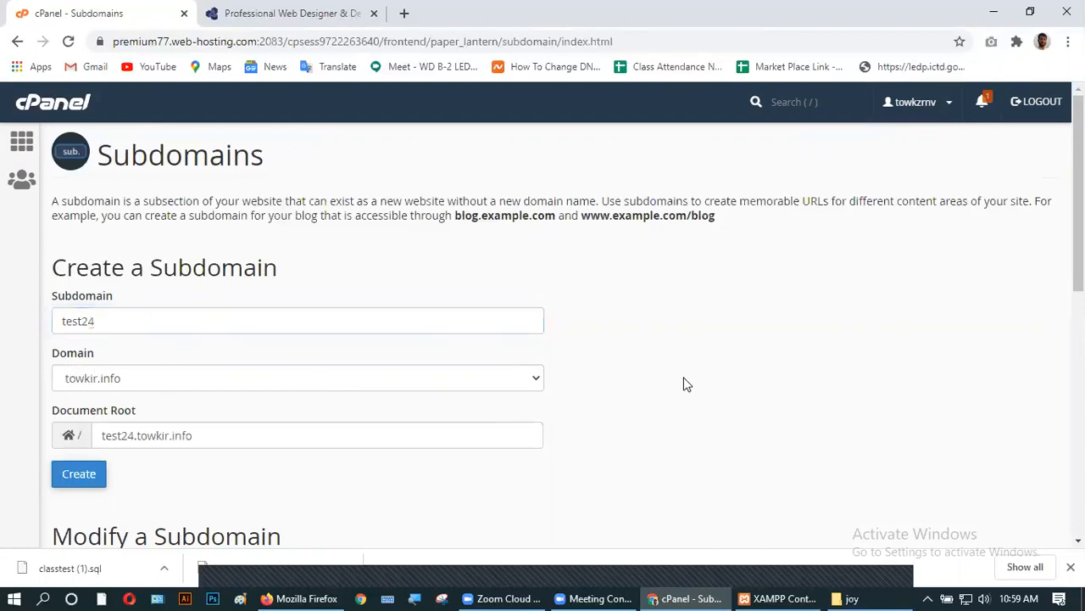
{"action": "left_click", "coordinate": [84, 481]}
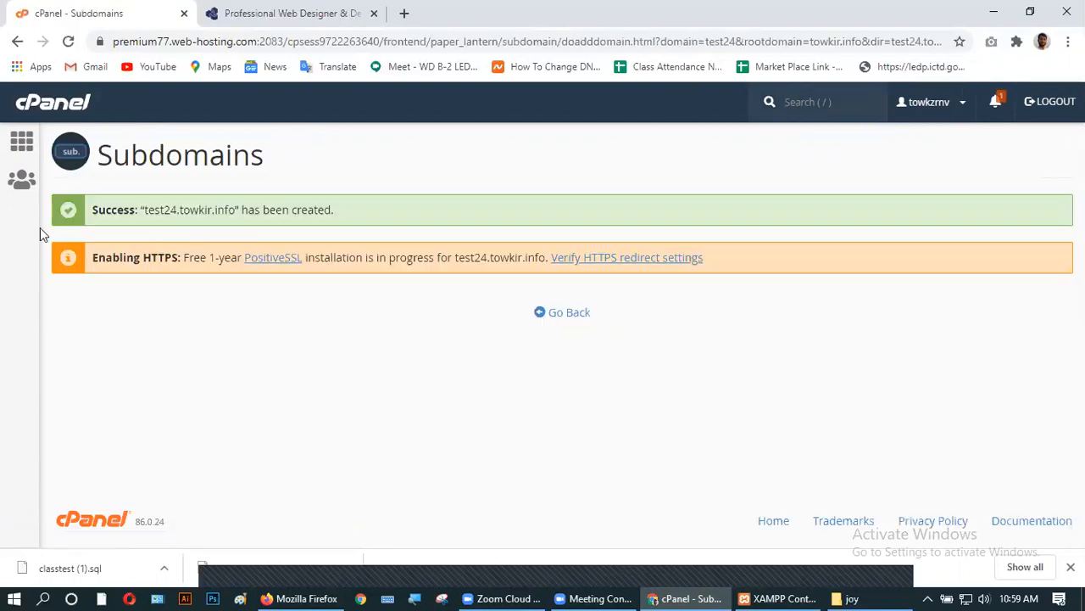
{"action": "left_click_drag", "start_coordinate": [144, 210], "coordinate": [239, 217]}
{"action": "key", "text": "ctrl+c"}
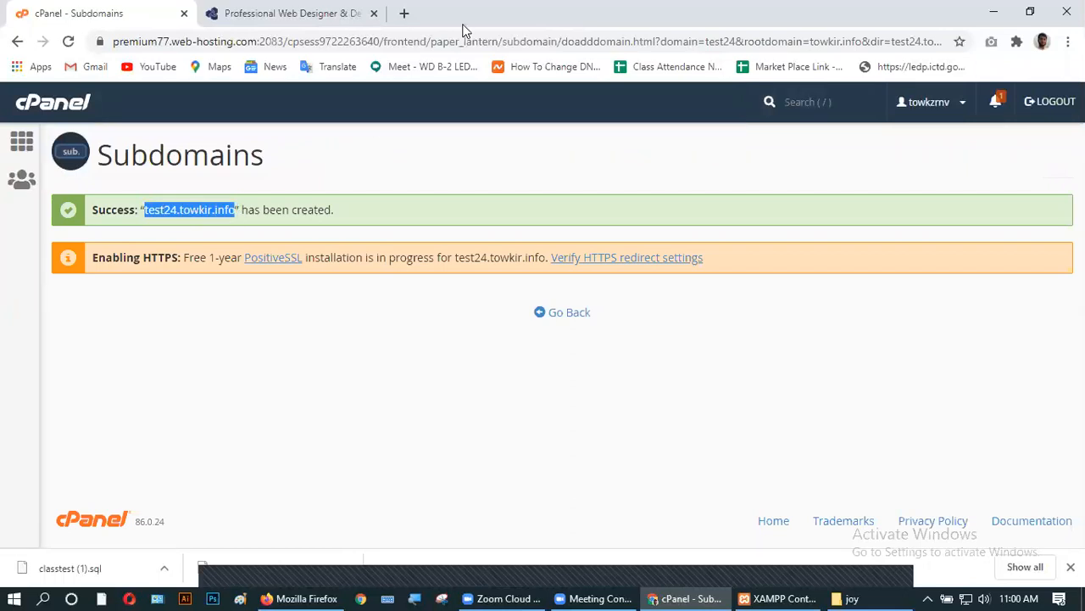
- Visit test24.towkir.info in a new browser tab
{"action": "left_click", "coordinate": [404, 12]}
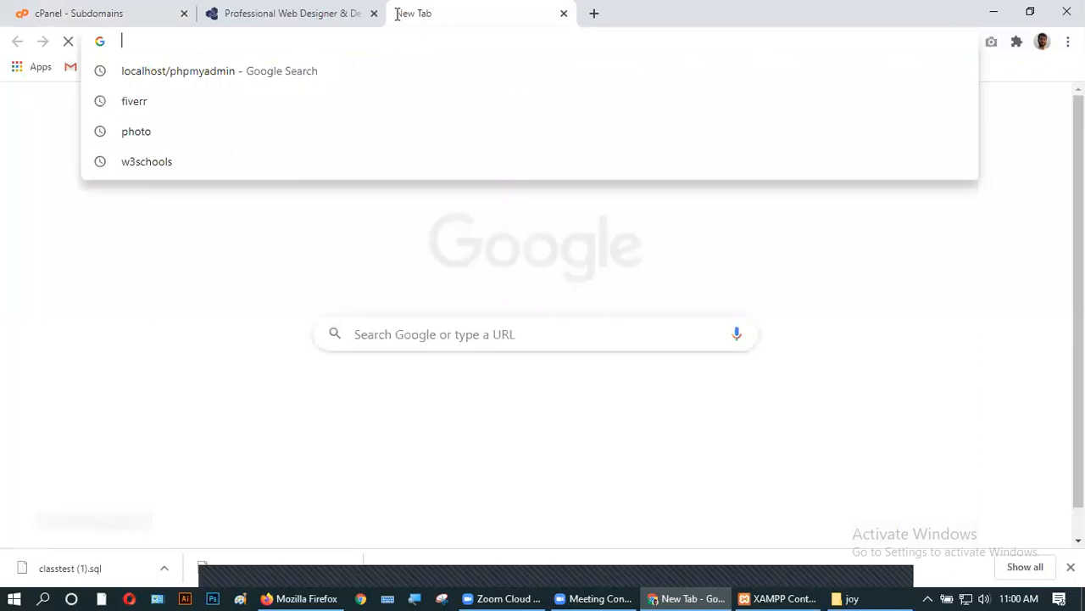
{"action": "key", "text": "ctrl+v"}
{"action": "key", "text": "Return"}
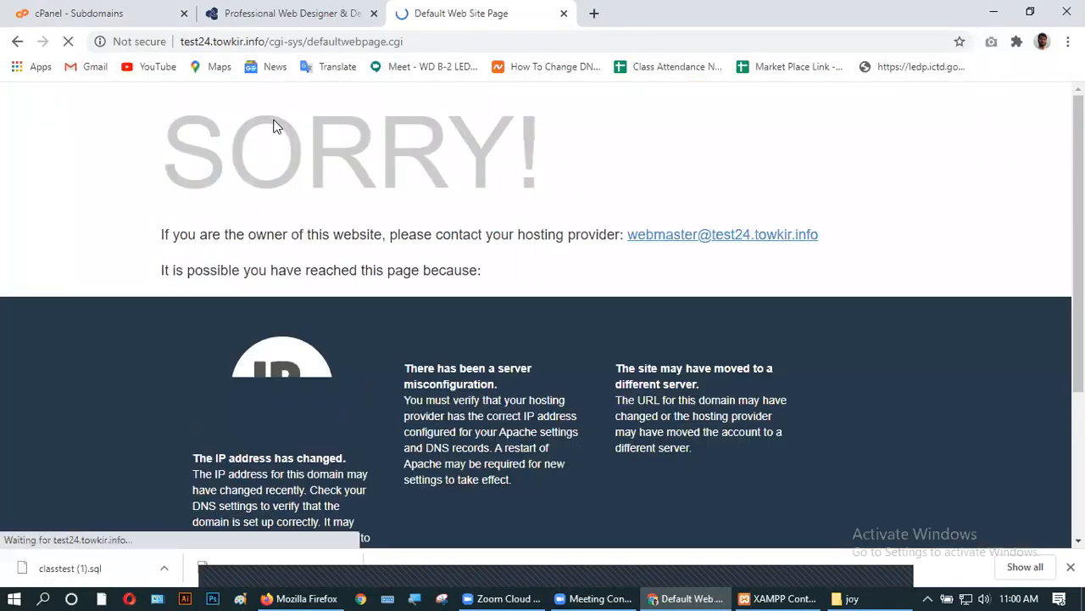
- Strip the cgi-sys path and reload test24.towkir.info repeatedly, still getting the SORRY page
{"action": "left_click_drag", "start_coordinate": [404, 42], "coordinate": [273, 41]}
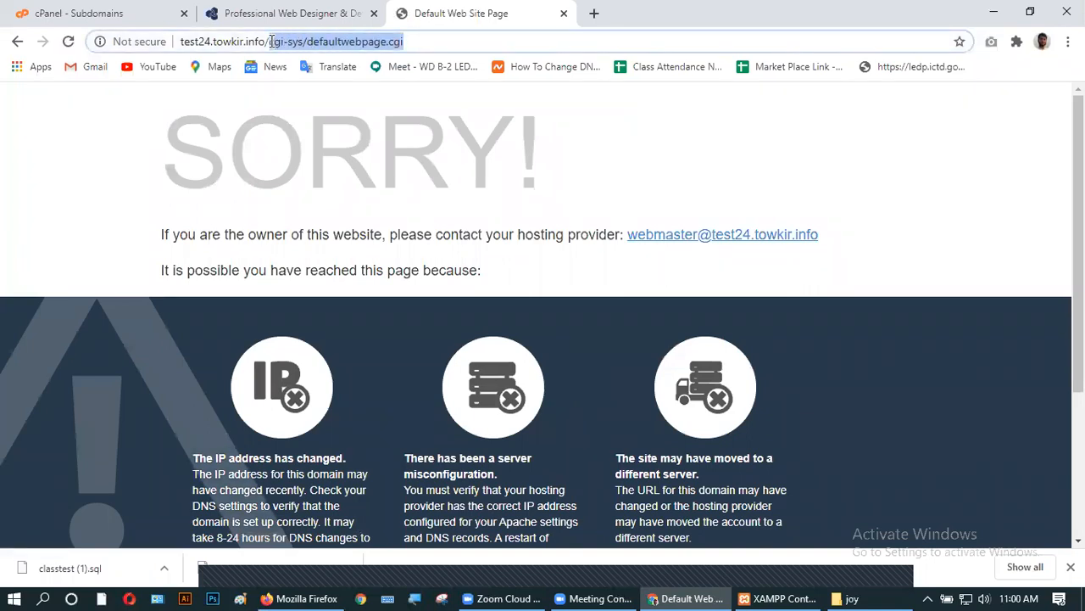
{"action": "key", "text": "BackSpace"}
{"action": "key", "text": "Return"}
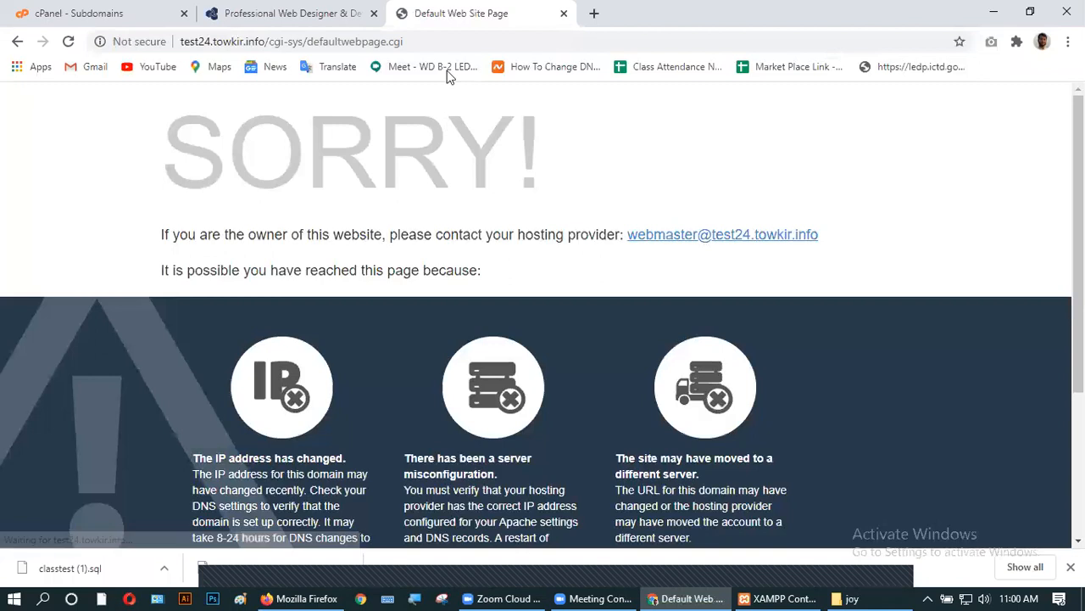
{"action": "left_click_drag", "start_coordinate": [405, 42], "coordinate": [271, 42]}
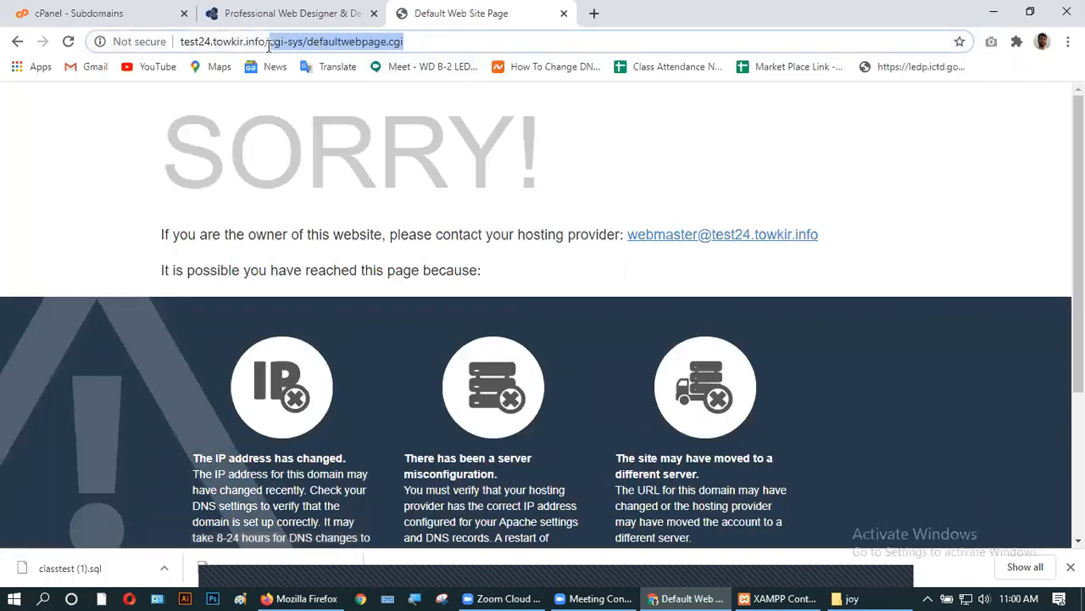
{"action": "key", "text": "BackSpace"}
{"action": "key", "text": "Return"}
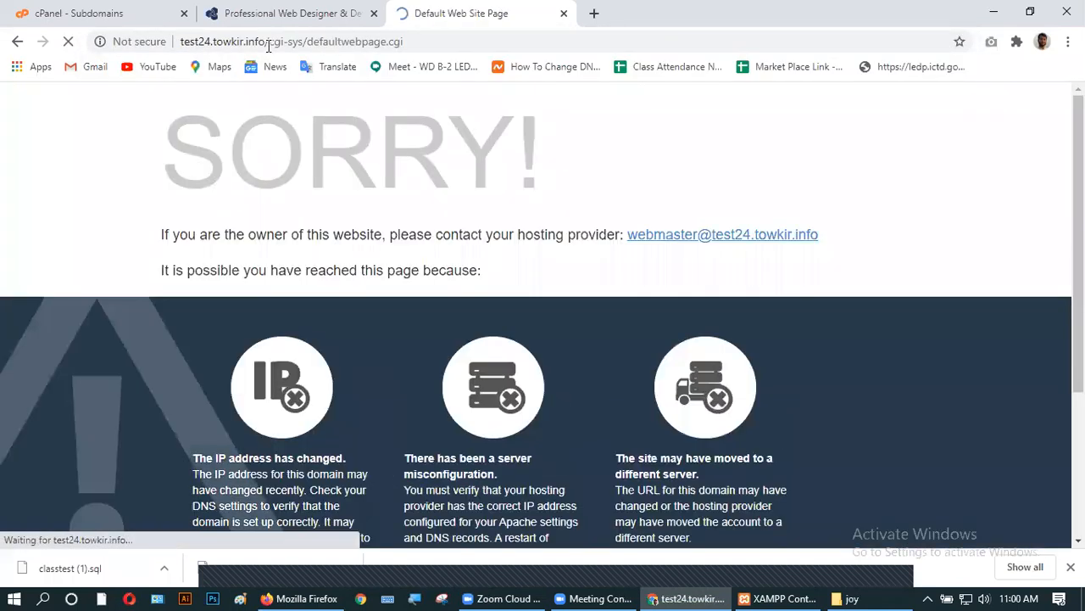
{"action": "left_click_drag", "start_coordinate": [422, 39], "coordinate": [266, 44]}
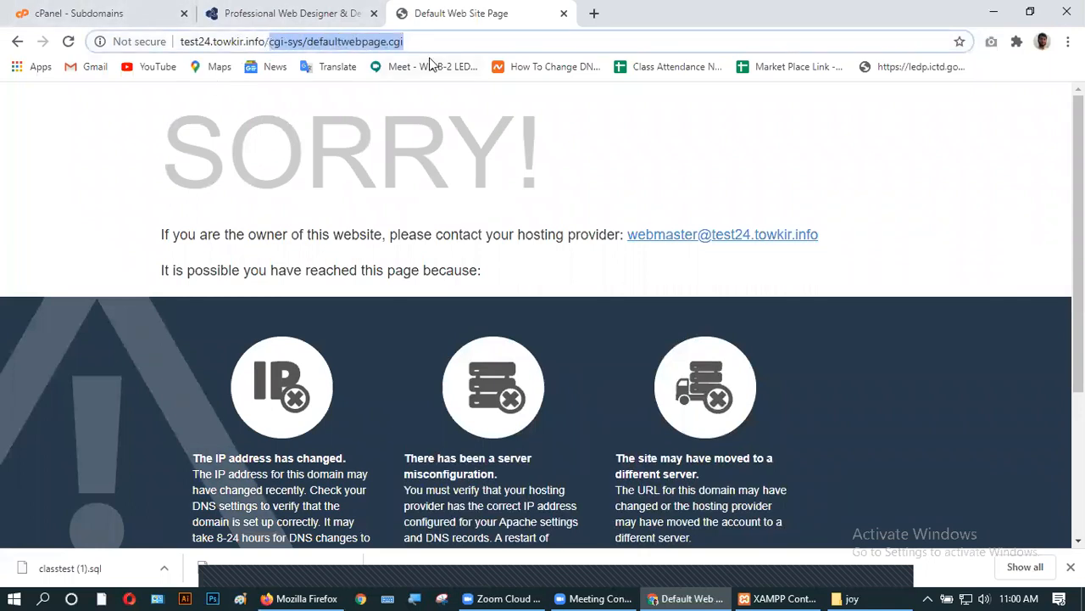
{"action": "key", "text": "BackSpace"}
{"action": "key", "text": "BackSpace"}
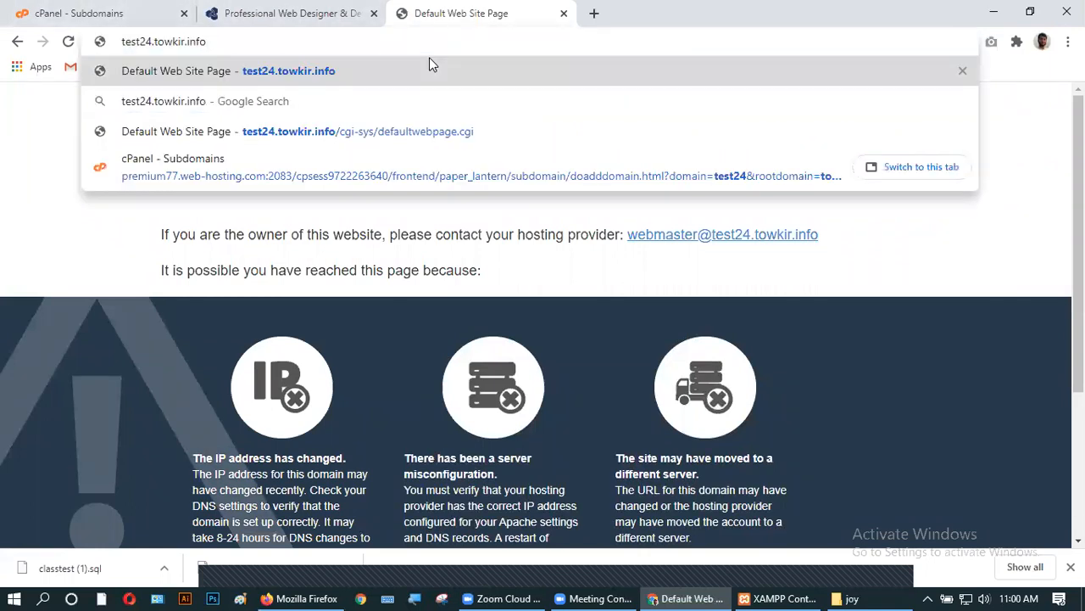
{"action": "key", "text": "Return"}
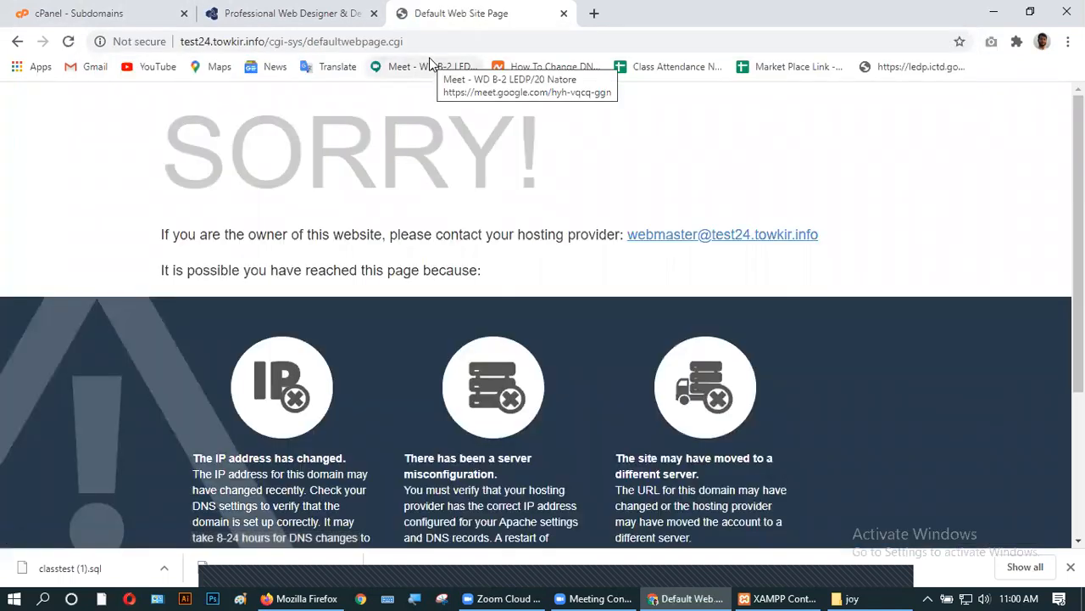
{"action": "left_click", "coordinate": [110, 13]}
- Open cPanel File Manager from the home page and enter the test24.towkir.info folder
{"action": "left_click", "coordinate": [24, 144]}
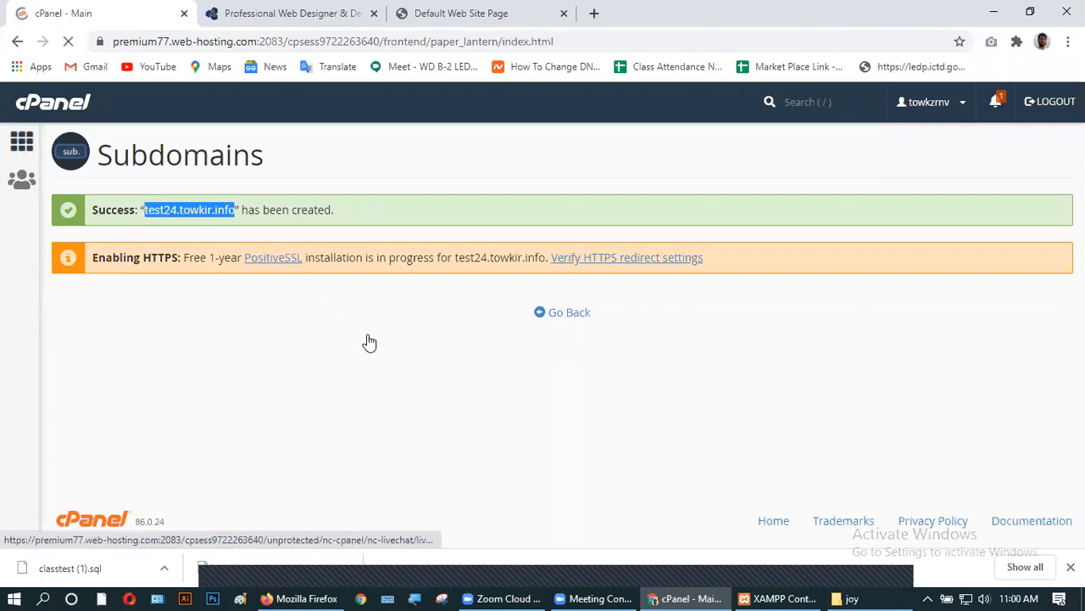
{"action": "scroll", "coordinate": [233, 347], "scroll_direction": "down", "scroll_amount": 1}
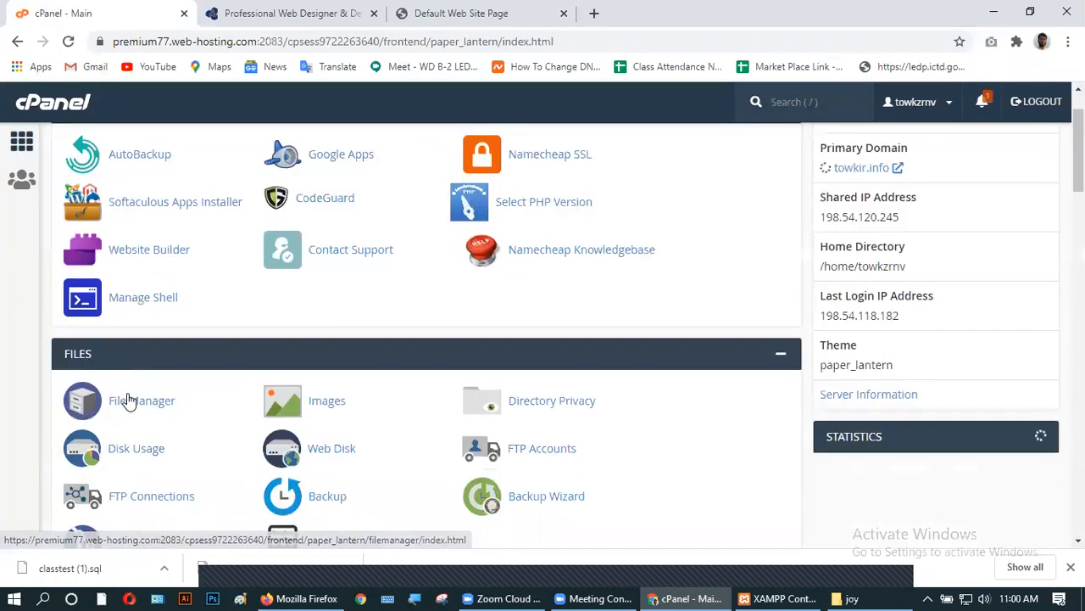
{"action": "left_click", "coordinate": [136, 400]}
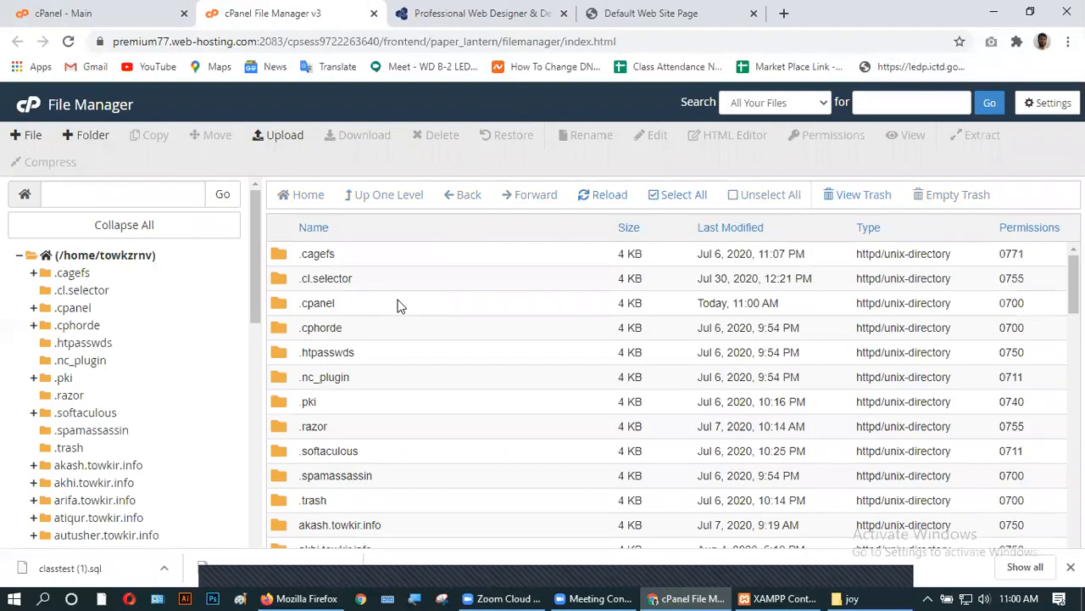
{"action": "scroll", "coordinate": [400, 305], "scroll_direction": "down", "scroll_amount": 4}
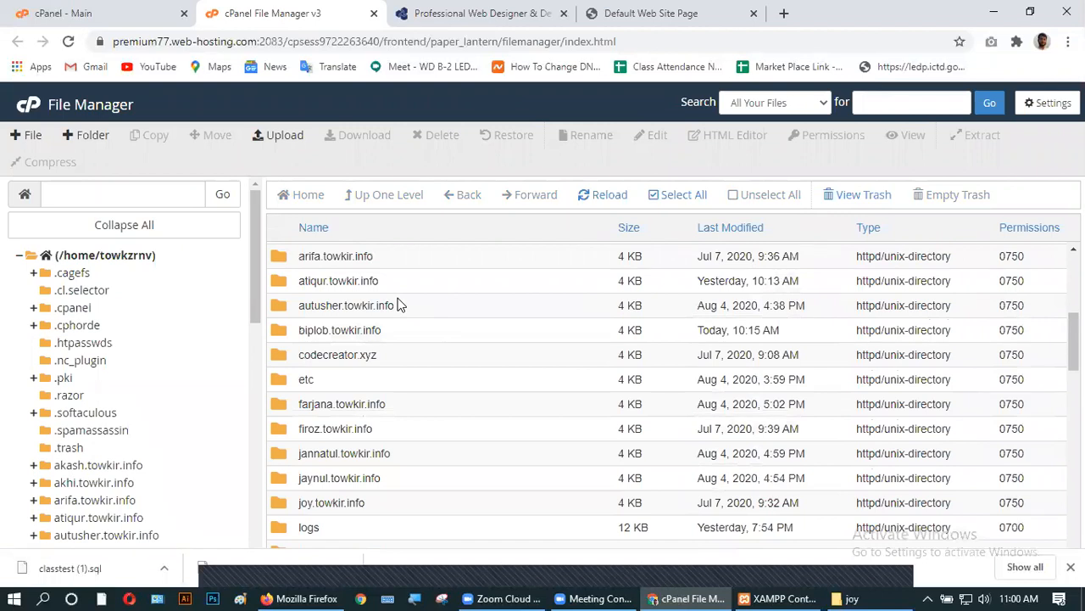
{"action": "scroll", "coordinate": [400, 305], "scroll_direction": "down", "scroll_amount": 2}
{"action": "scroll", "coordinate": [400, 305], "scroll_direction": "down", "scroll_amount": 2}
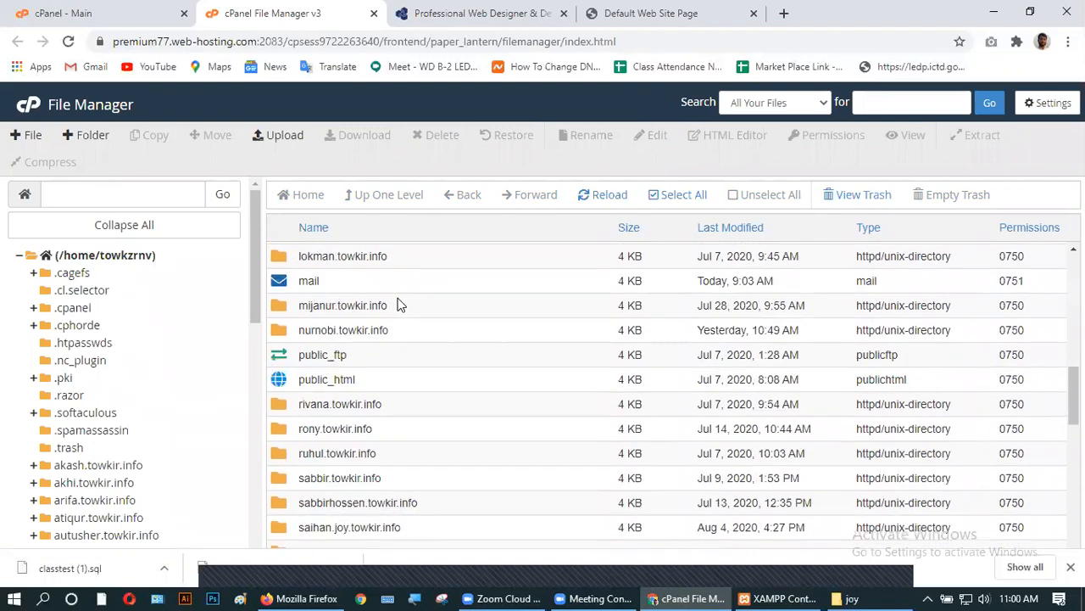
{"action": "scroll", "coordinate": [400, 305], "scroll_direction": "down", "scroll_amount": 2}
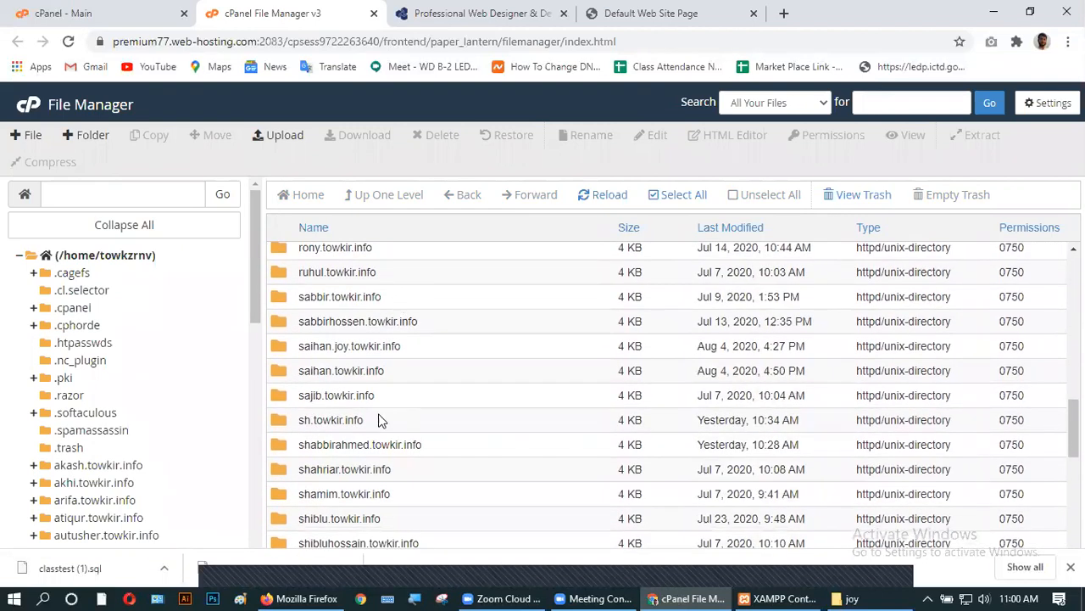
{"action": "scroll", "coordinate": [376, 438], "scroll_direction": "down", "scroll_amount": 3}
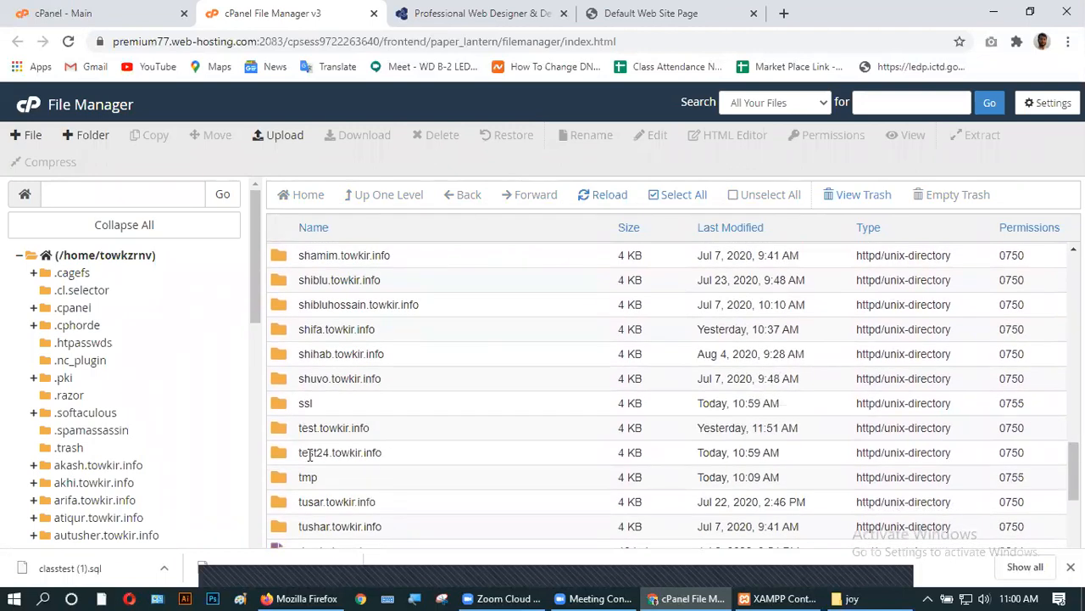
{"action": "double_click", "coordinate": [415, 455]}
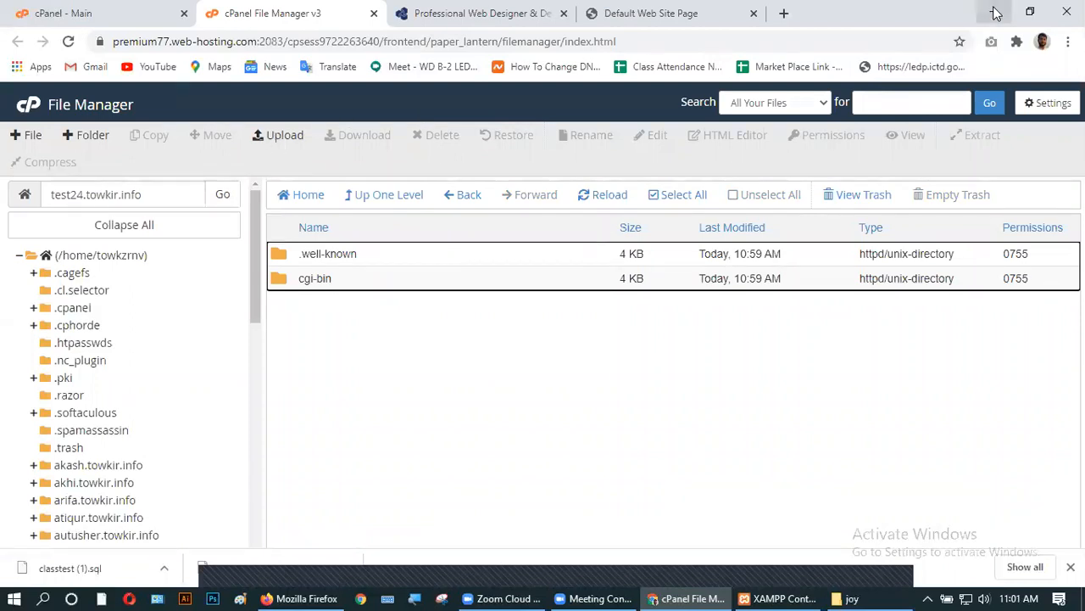
- Close the local joy window, minimize Chrome, and open the webtransfer folder
{"action": "left_click", "coordinate": [848, 597]}
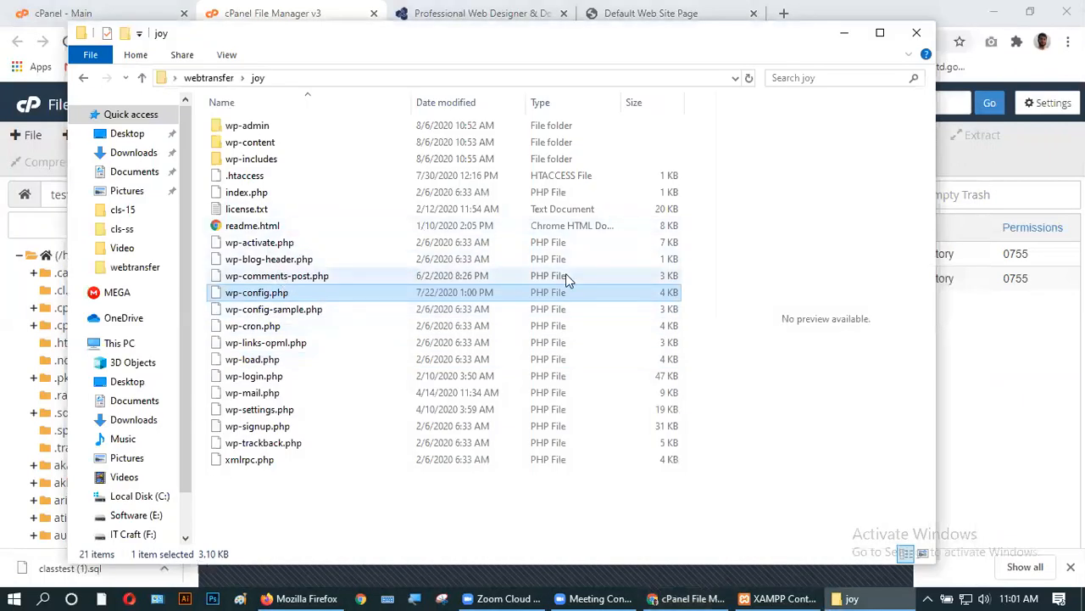
{"action": "left_click", "coordinate": [919, 31]}
{"action": "left_click", "coordinate": [993, 13]}
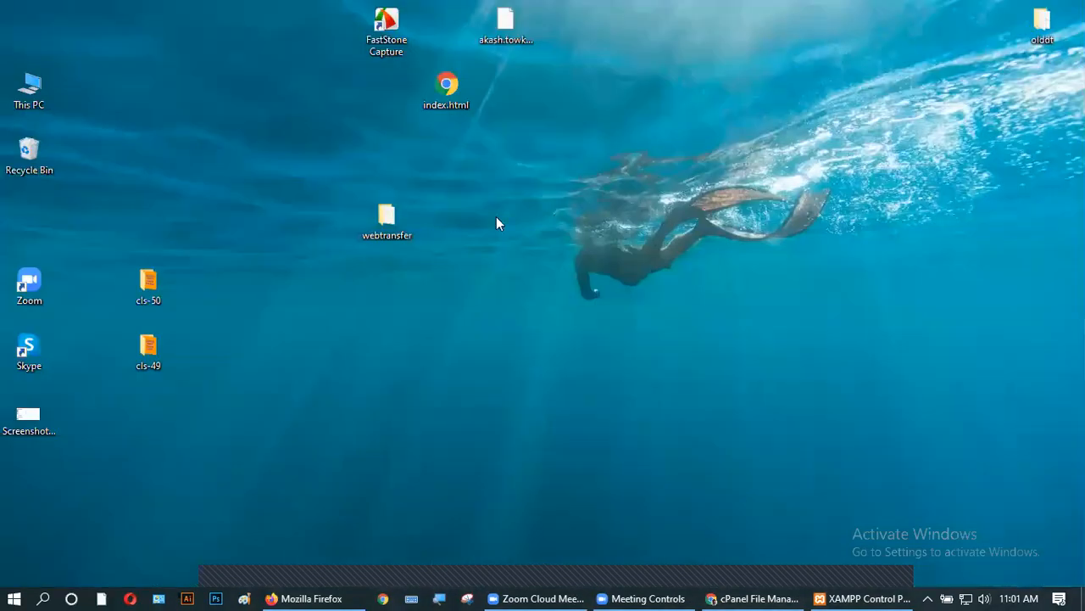
{"action": "double_click", "coordinate": [394, 217]}
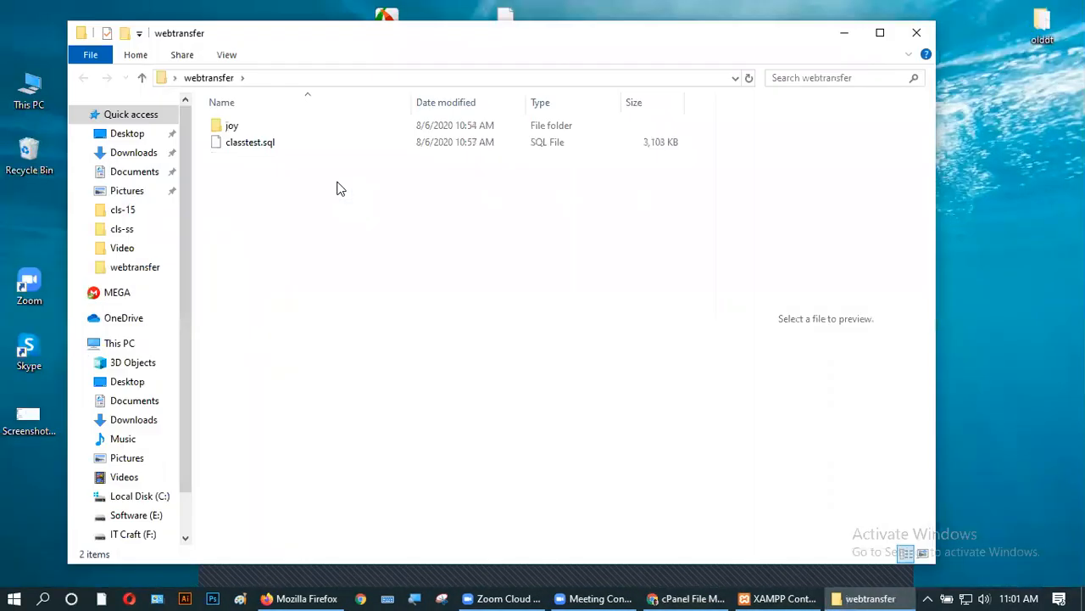
- Compress the joy folder into joy.zip, then bring cPanel File Manager back
{"action": "right_click", "coordinate": [234, 129]}
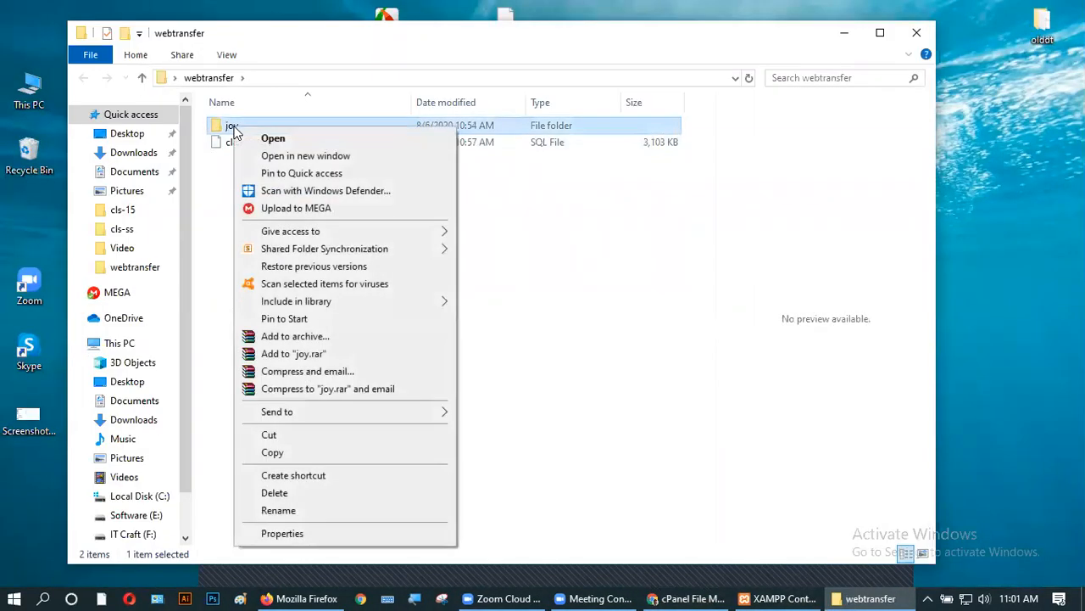
{"action": "mouse_move", "coordinate": [326, 411]}
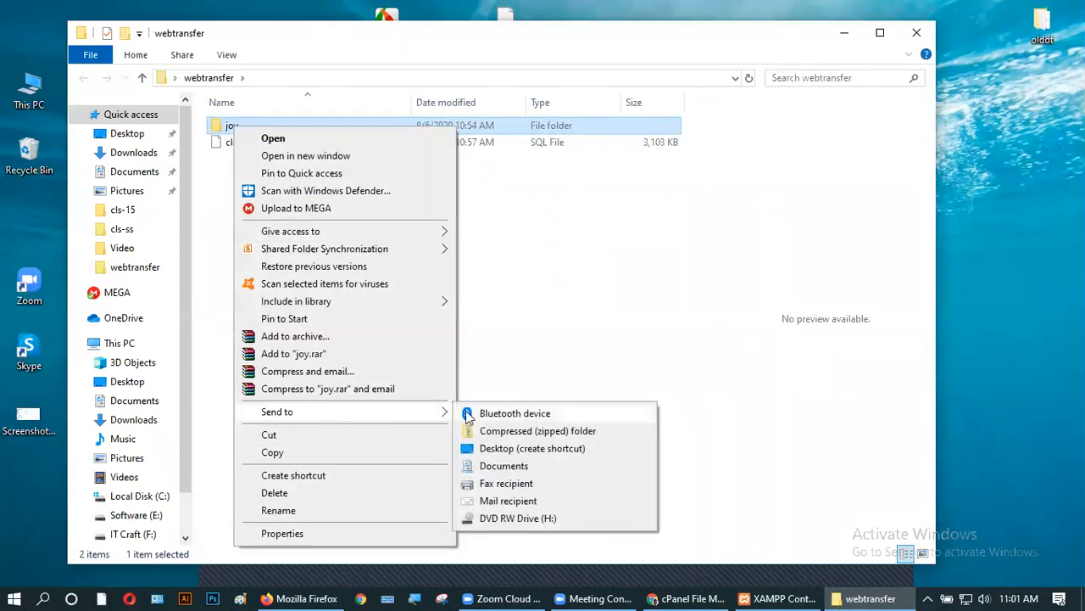
{"action": "left_click", "coordinate": [486, 435]}
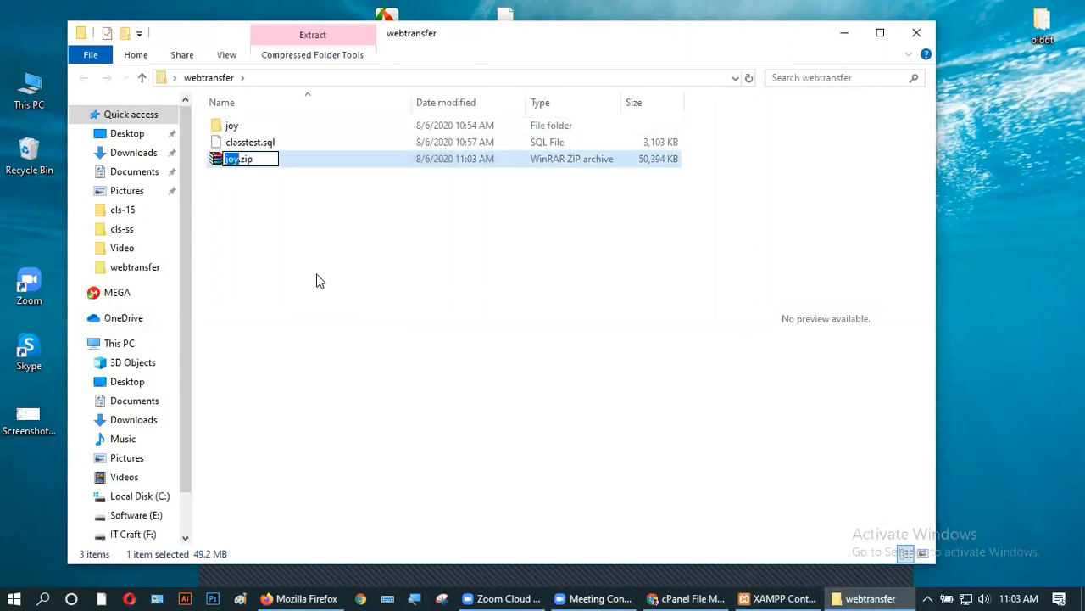
{"action": "left_click", "coordinate": [319, 281]}
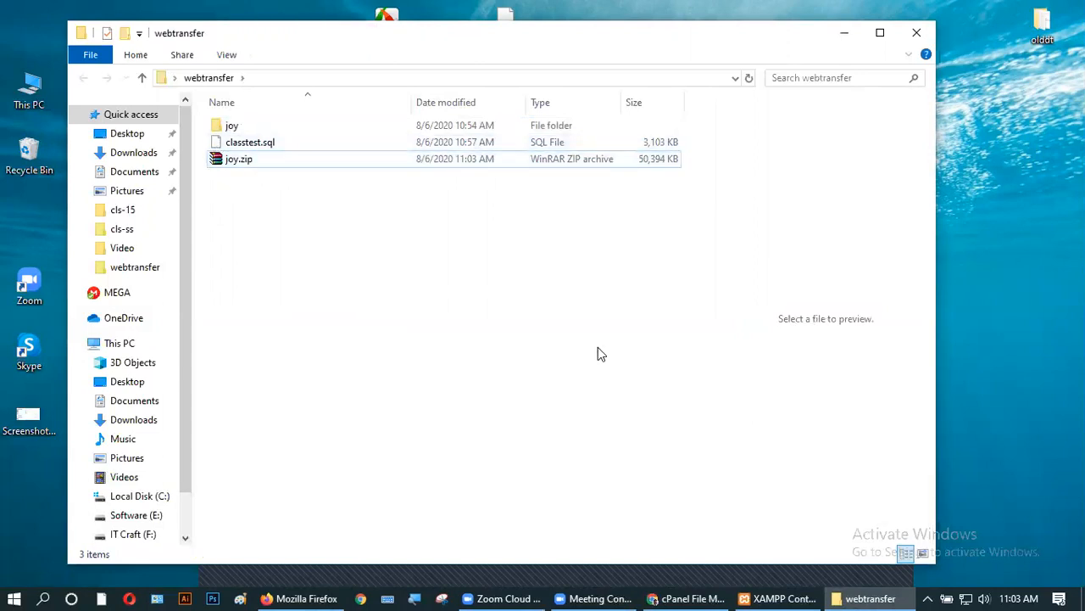
{"action": "left_click", "coordinate": [690, 593]}
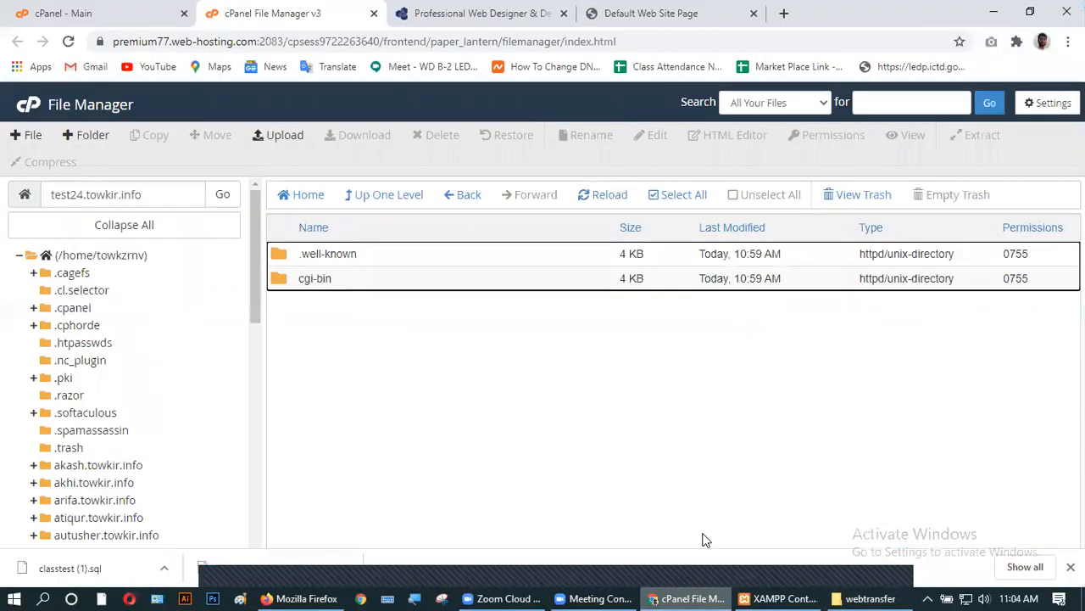
- Upload joy.zip (49.21 MB) into test24.towkir.info and return to the File Manager listing
{"action": "left_click", "coordinate": [271, 137]}
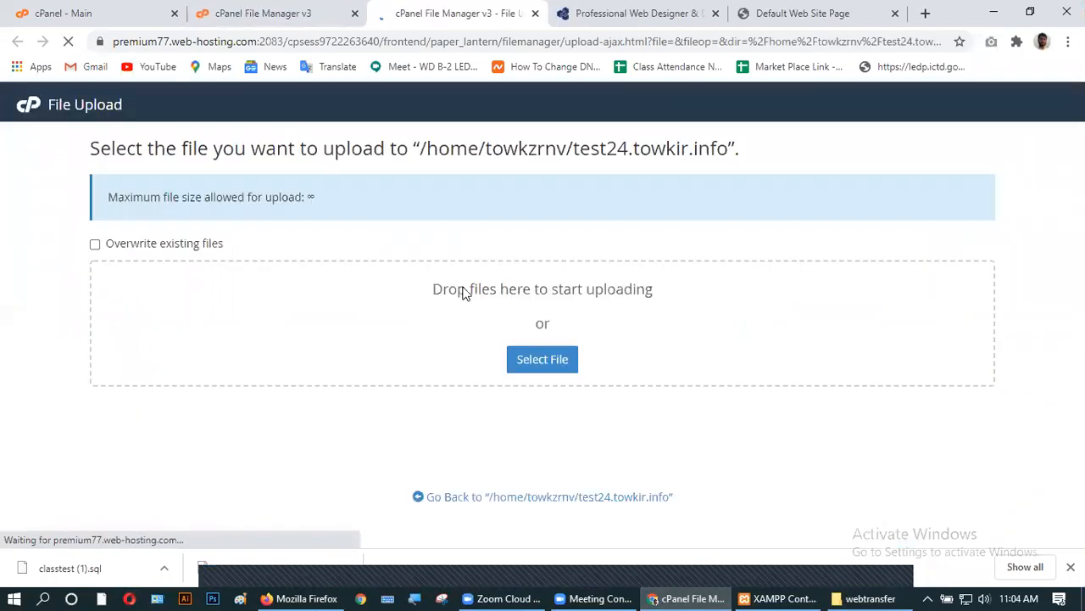
{"action": "left_click", "coordinate": [993, 12]}
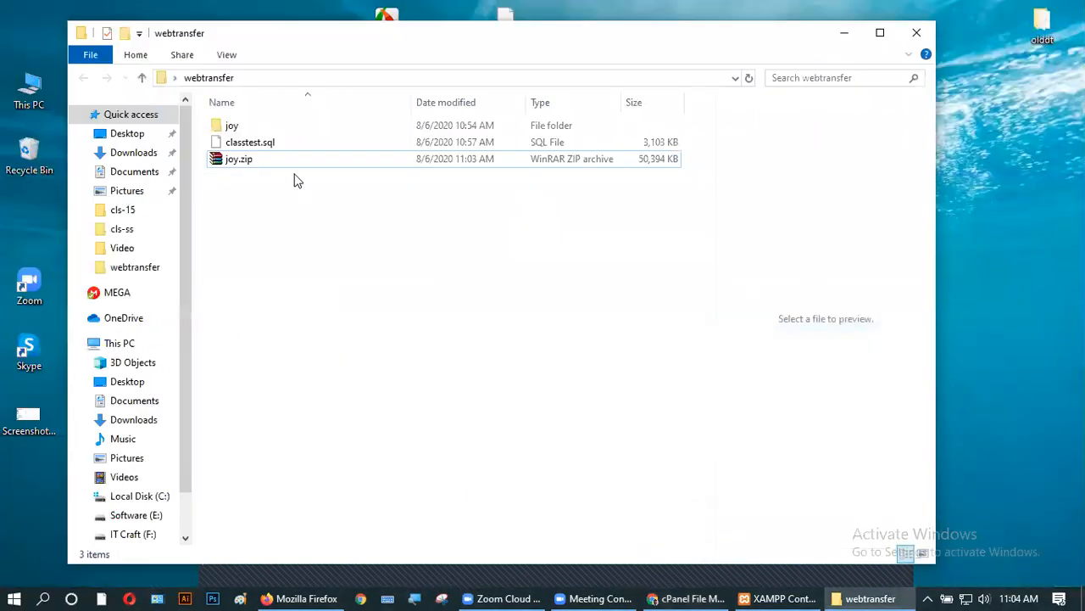
{"action": "left_click_drag", "start_coordinate": [251, 160], "coordinate": [402, 329]}
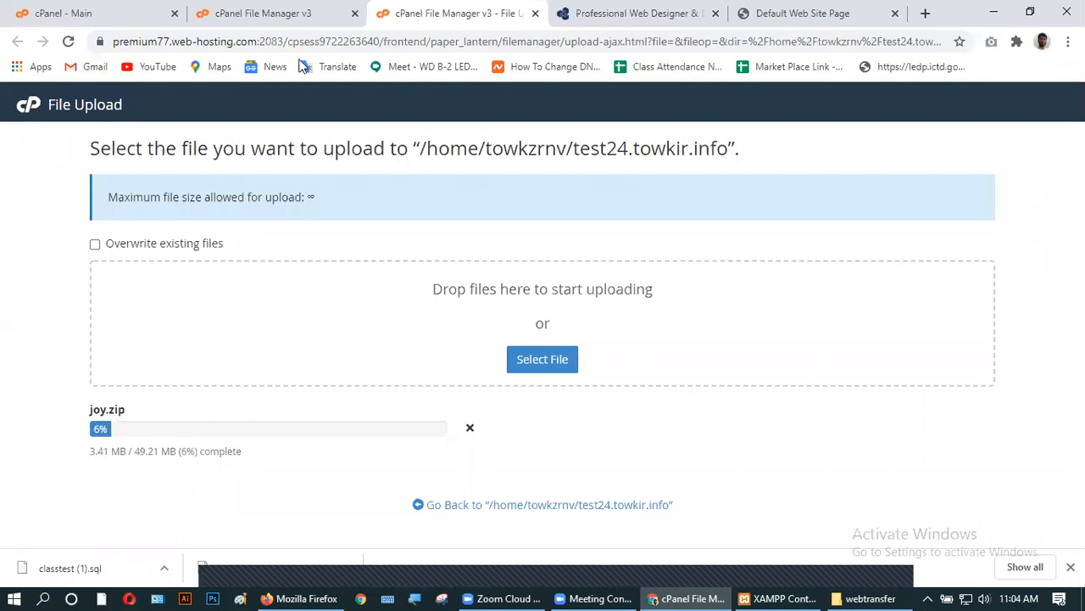
{"action": "left_click", "coordinate": [280, 15]}
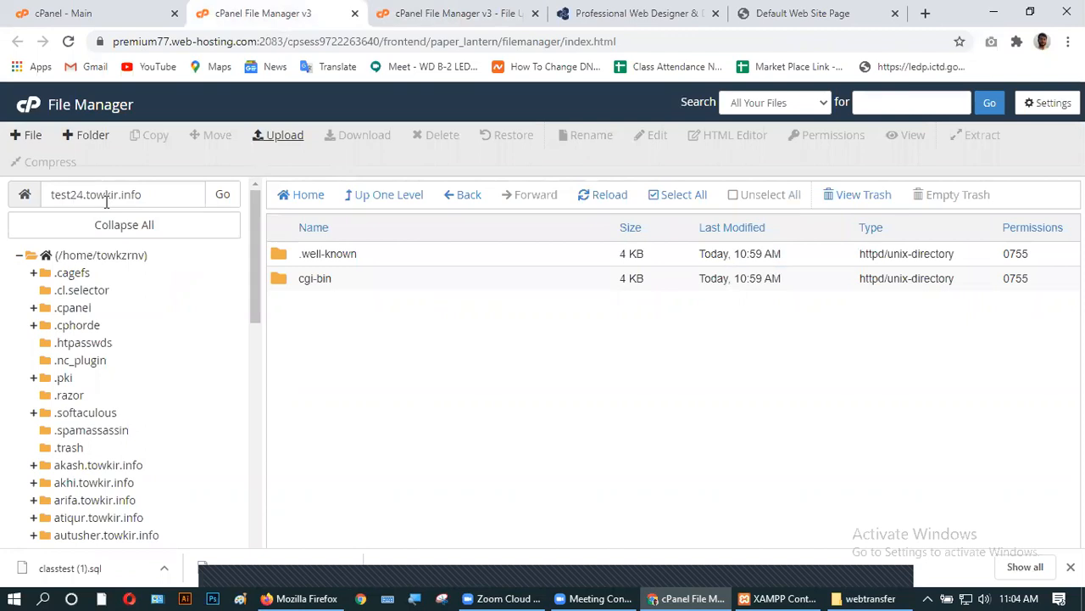
{"action": "left_click", "coordinate": [410, 15]}
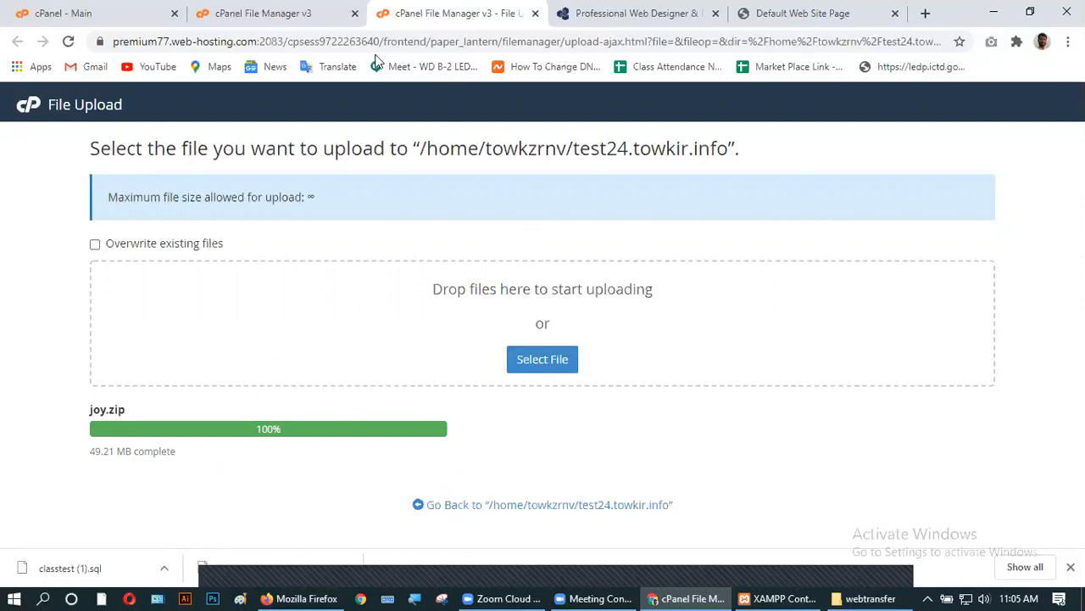
{"action": "left_click", "coordinate": [291, 12]}
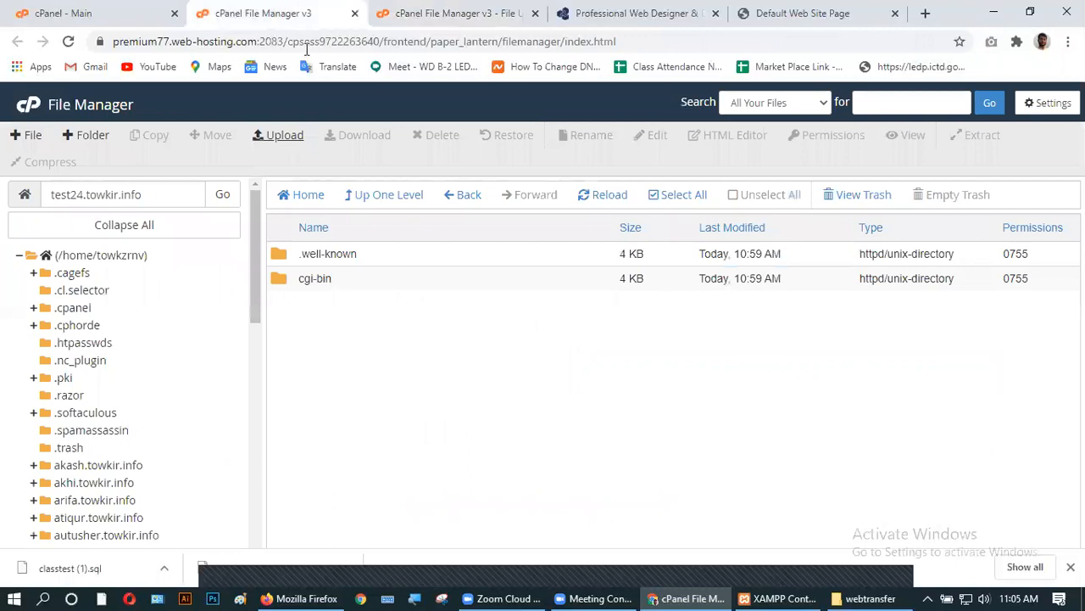
- Extract joy.zip into test24.towkir.info, creating the joy folder
{"action": "left_click", "coordinate": [586, 200]}
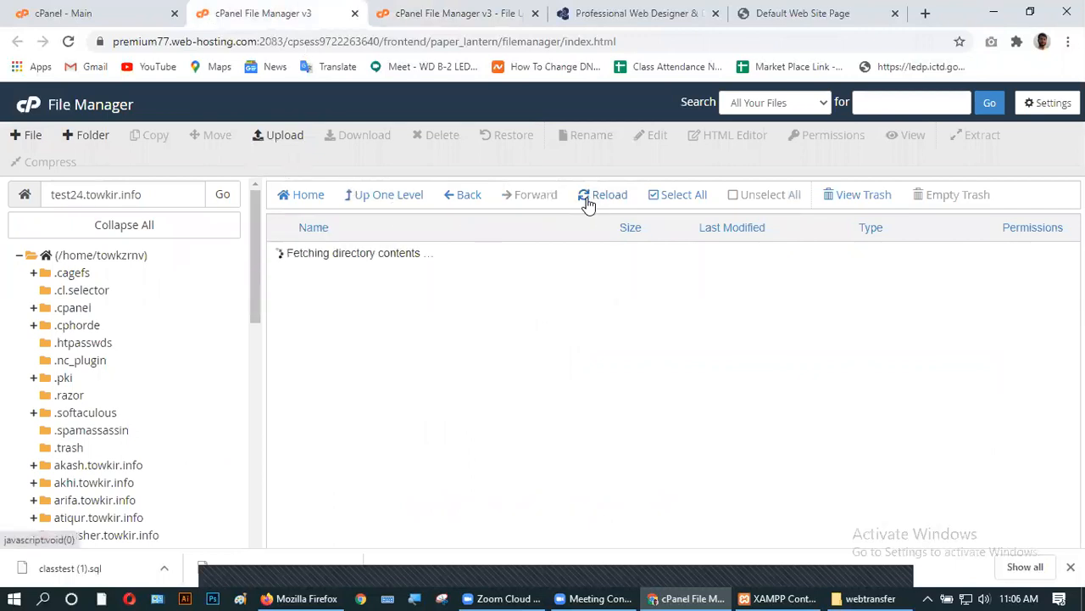
{"action": "left_click", "coordinate": [309, 305]}
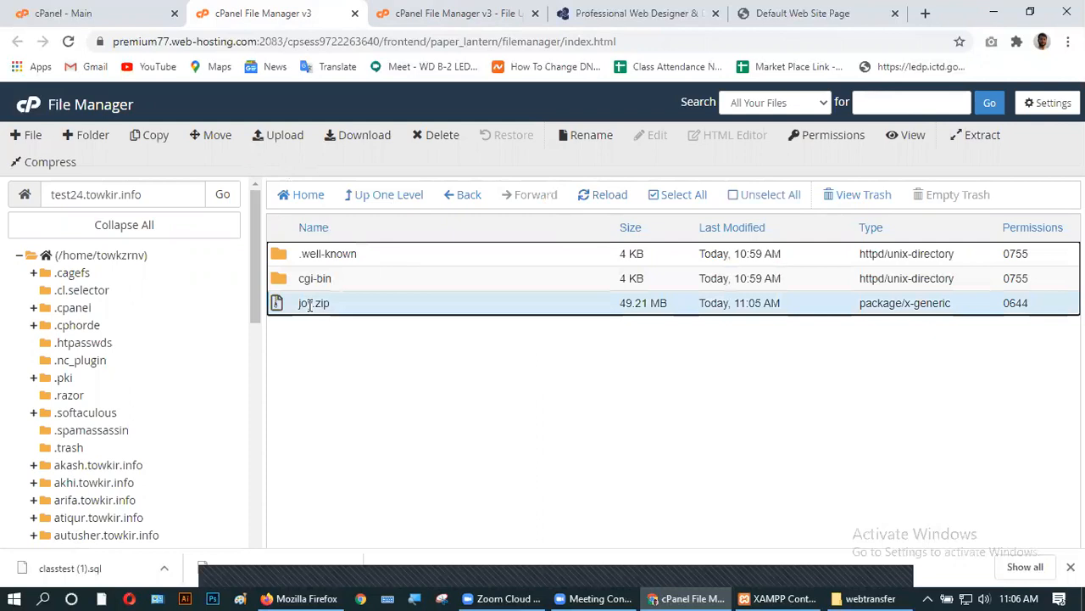
{"action": "right_click", "coordinate": [342, 302]}
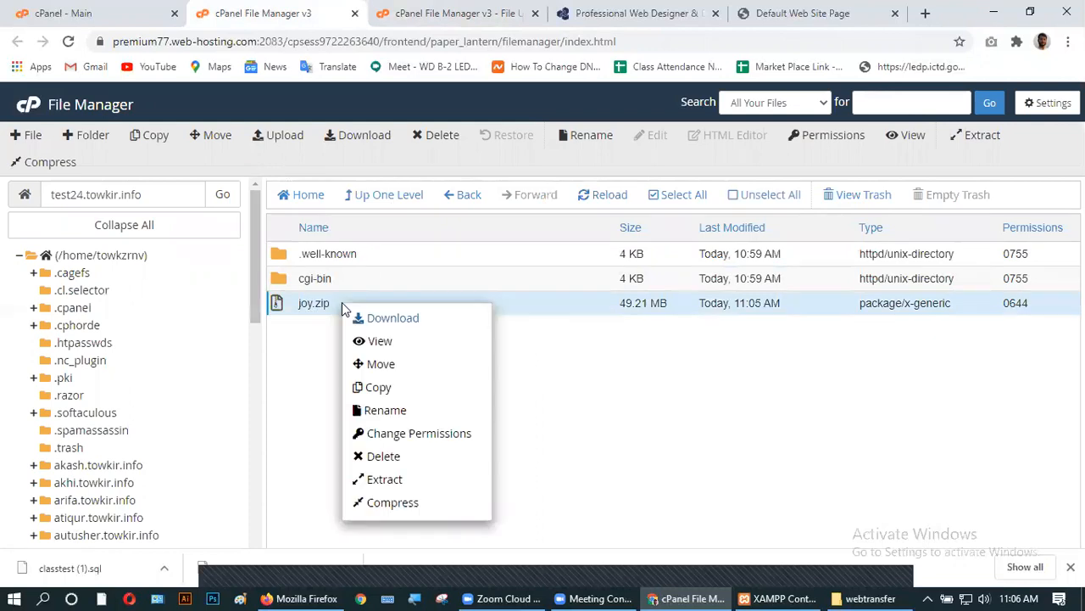
{"action": "left_click", "coordinate": [384, 479]}
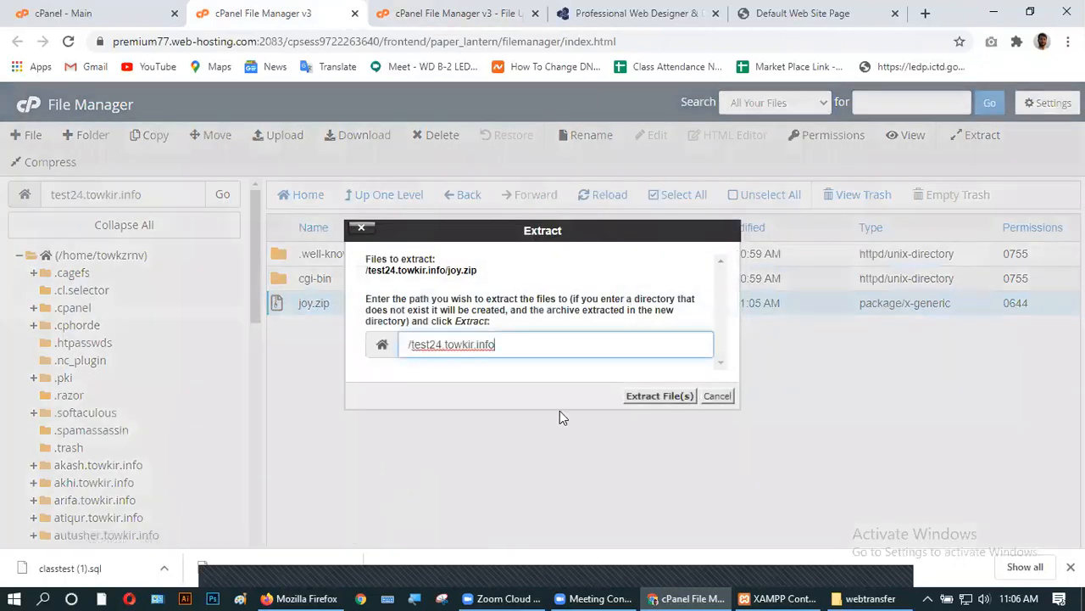
{"action": "left_click", "coordinate": [658, 396]}
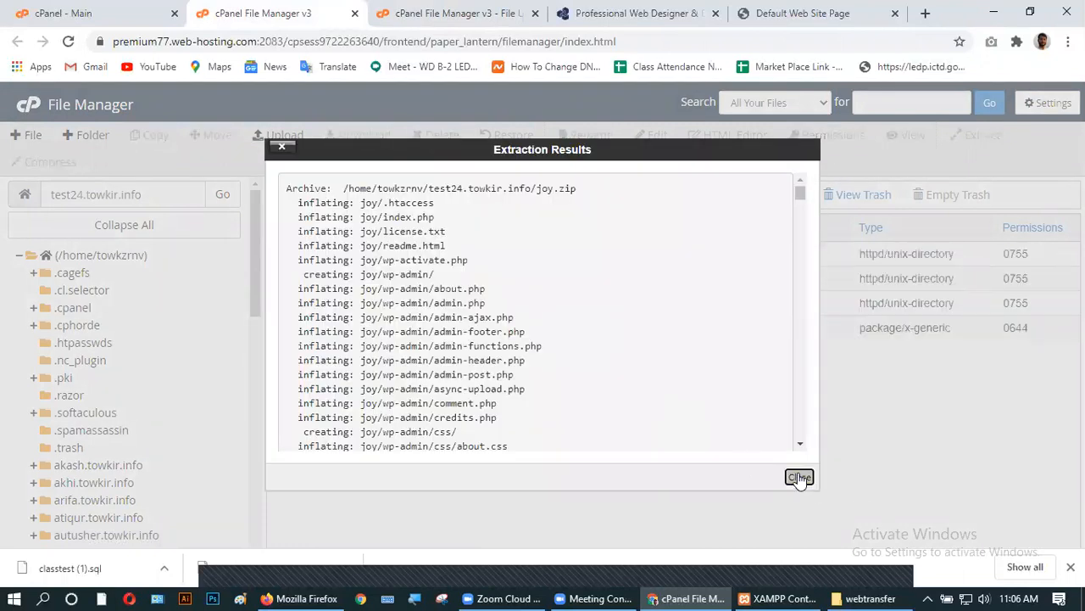
{"action": "left_click", "coordinate": [798, 477]}
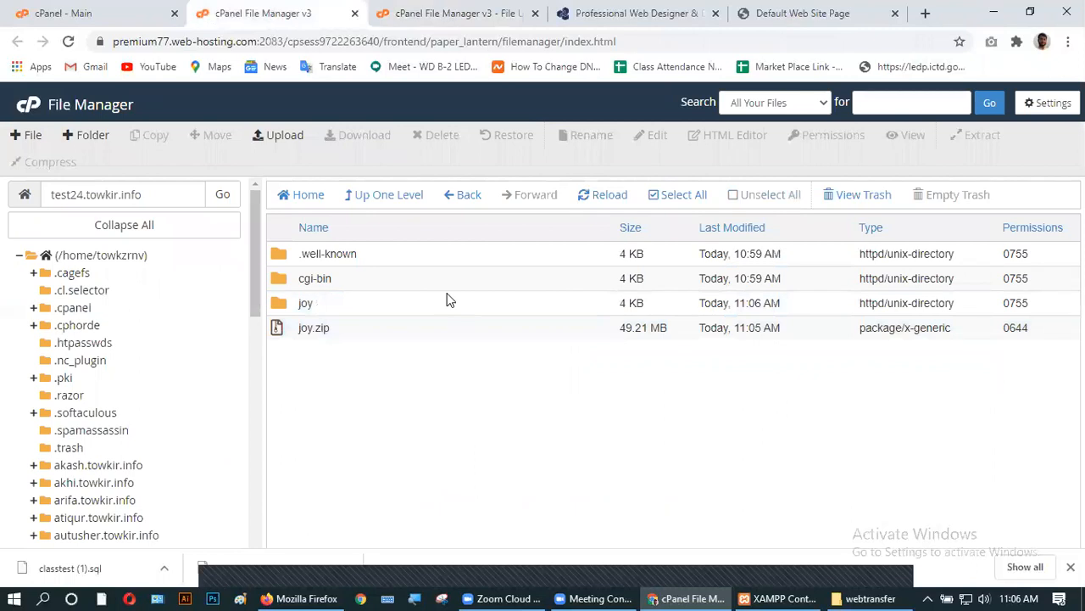
- Permanently delete joy.zip, skipping the trash
{"action": "left_click", "coordinate": [309, 328]}
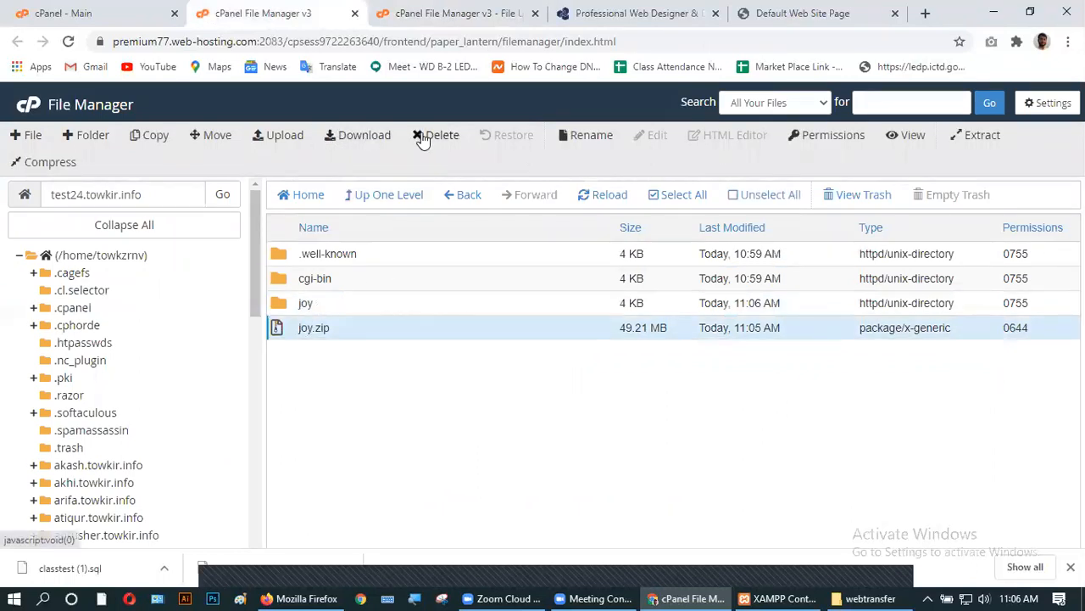
{"action": "left_click", "coordinate": [423, 140]}
{"action": "left_click", "coordinate": [411, 322]}
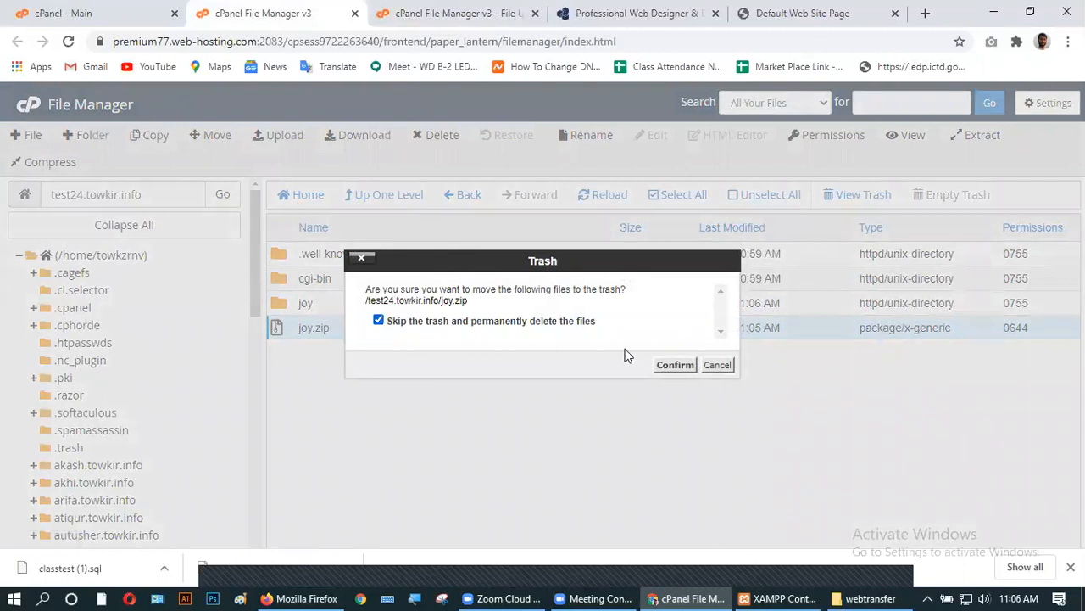
{"action": "left_click", "coordinate": [675, 365]}
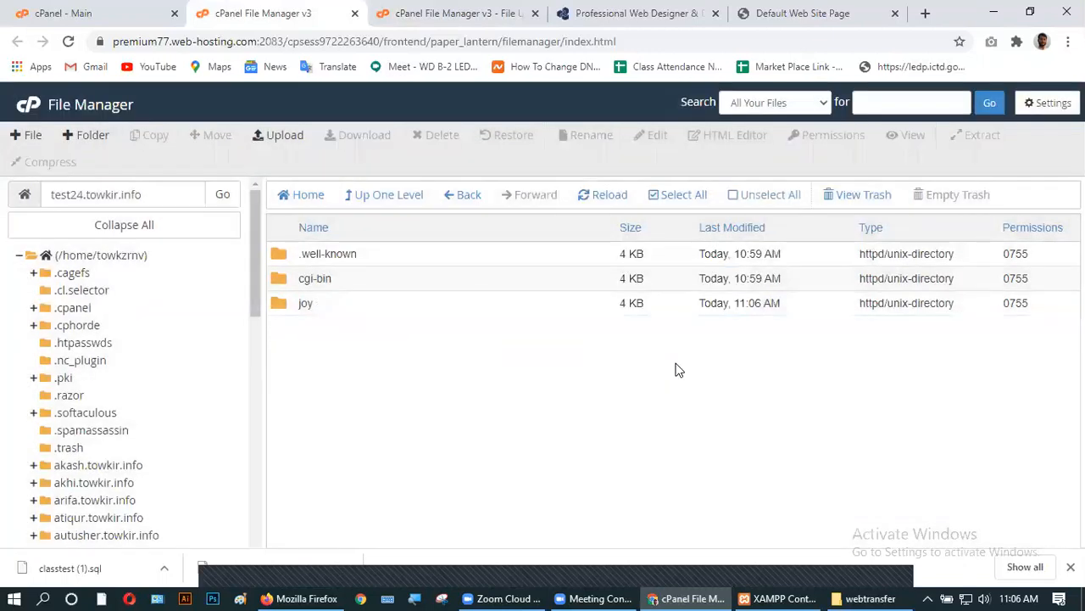
- Move every file from the joy folder into /test24.towkir.info/ and go back up one level
{"action": "double_click", "coordinate": [316, 306]}
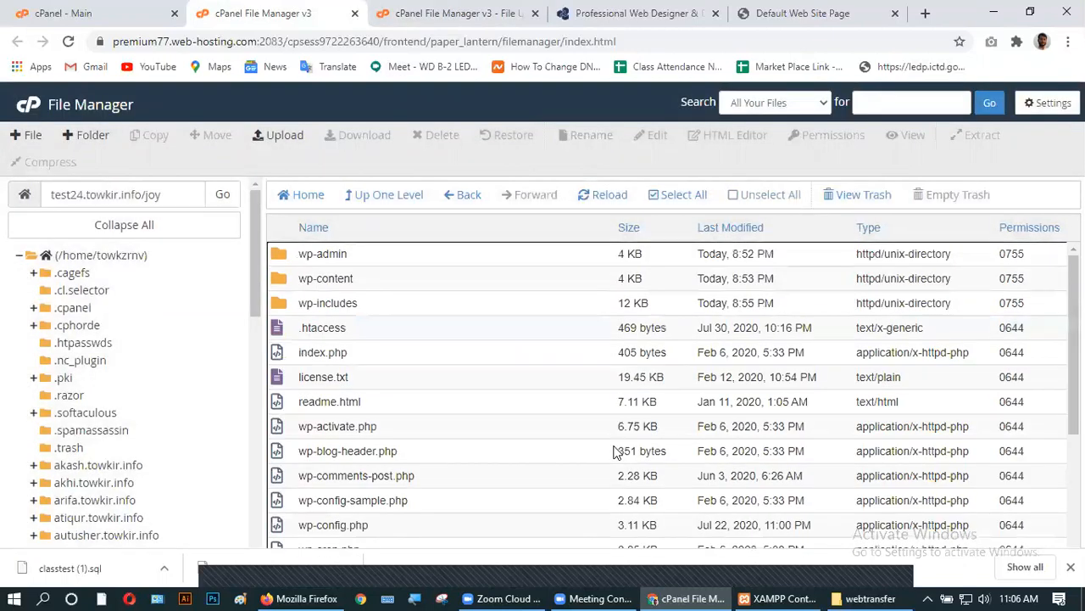
{"action": "left_click", "coordinate": [662, 197]}
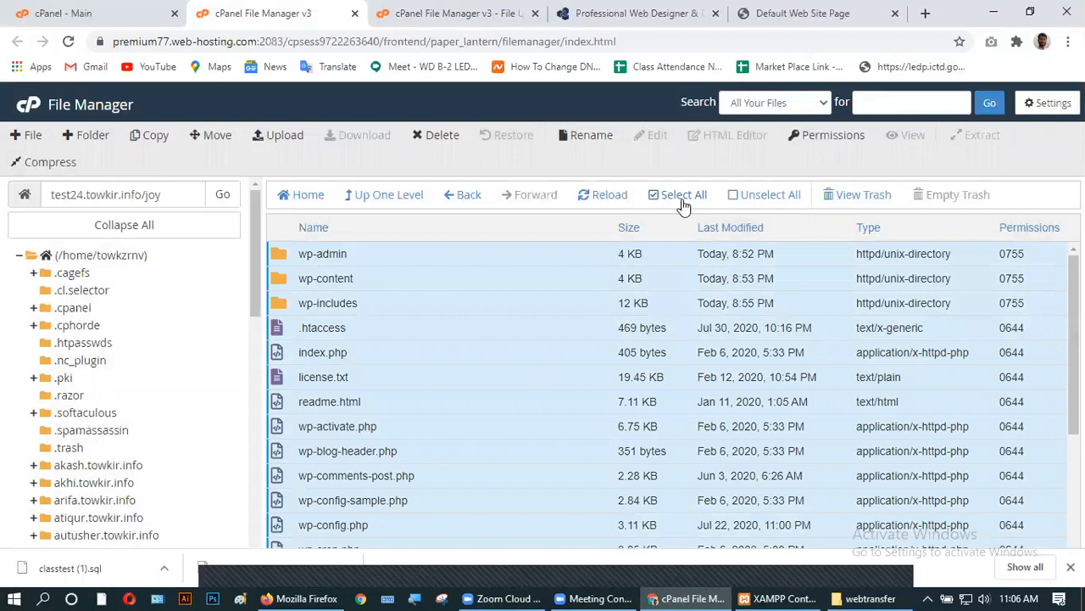
{"action": "left_click", "coordinate": [212, 135]}
{"action": "double_click", "coordinate": [500, 387]}
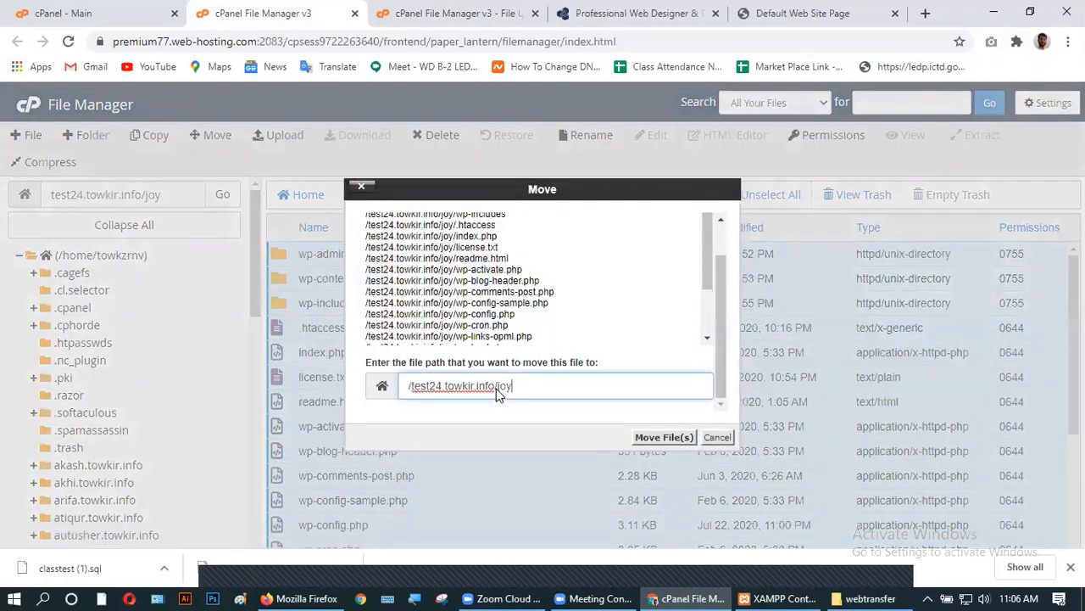
{"action": "key", "text": "BackSpace"}
{"action": "left_click", "coordinate": [663, 437]}
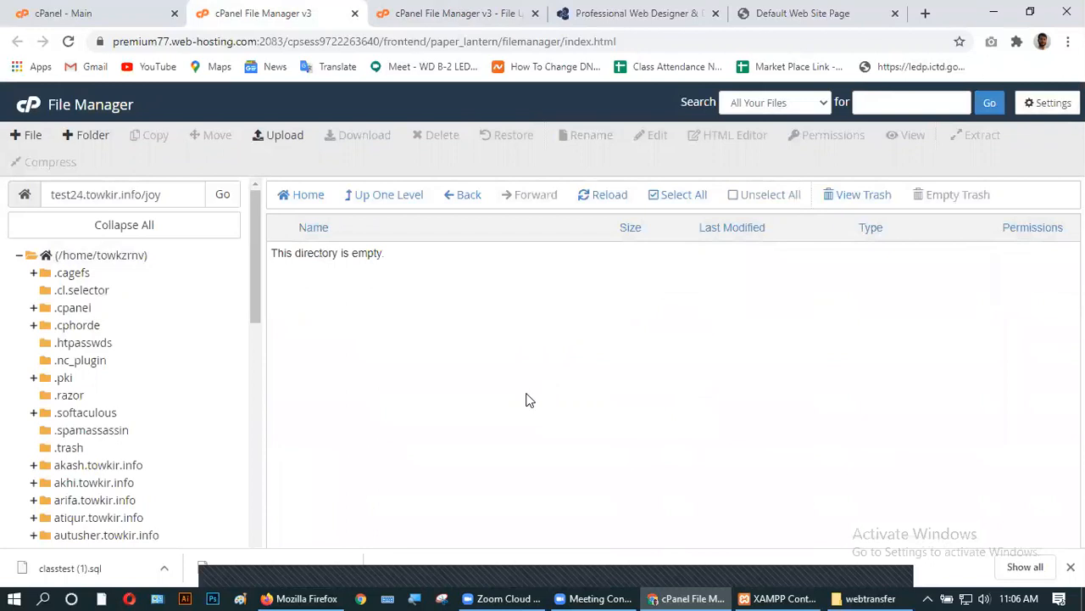
{"action": "left_click", "coordinate": [369, 198]}
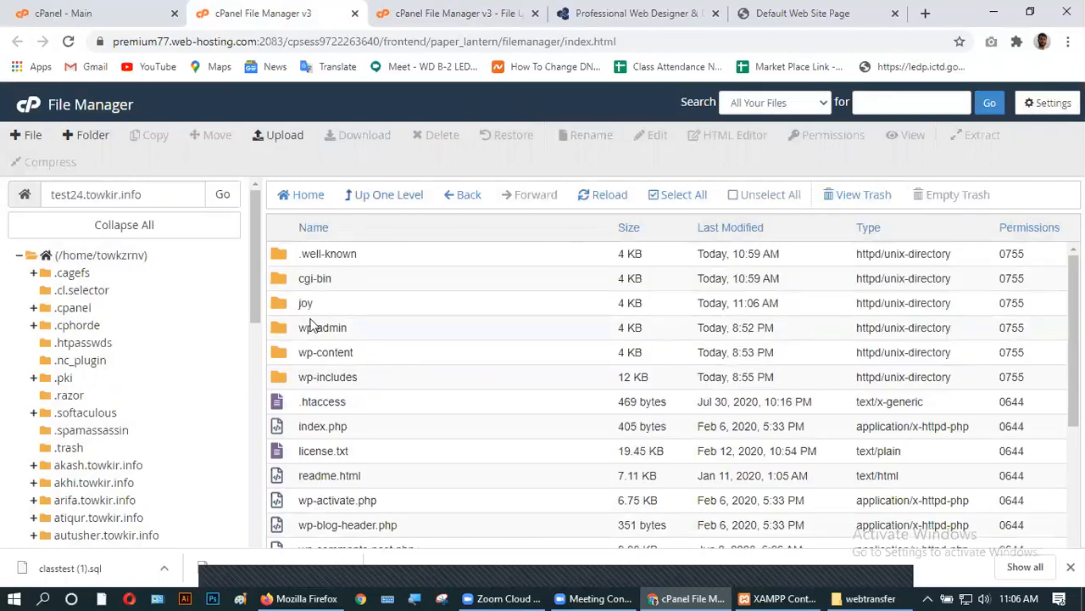
- Permanently delete the empty joy folder, skipping the trash
{"action": "scroll", "coordinate": [364, 458], "scroll_direction": "down", "scroll_amount": 3}
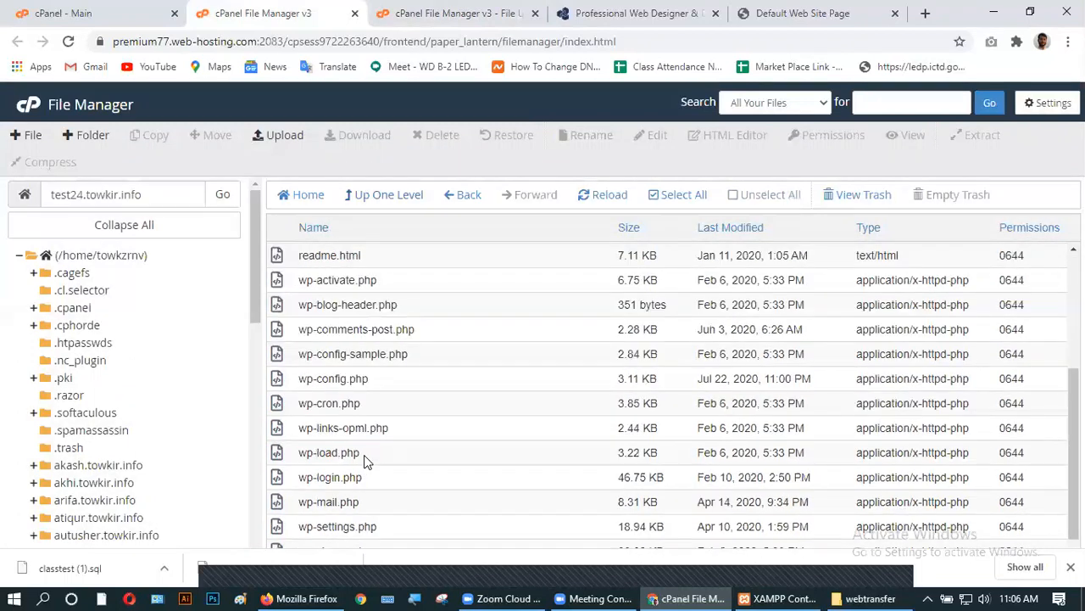
{"action": "scroll", "coordinate": [364, 458], "scroll_direction": "up", "scroll_amount": 3}
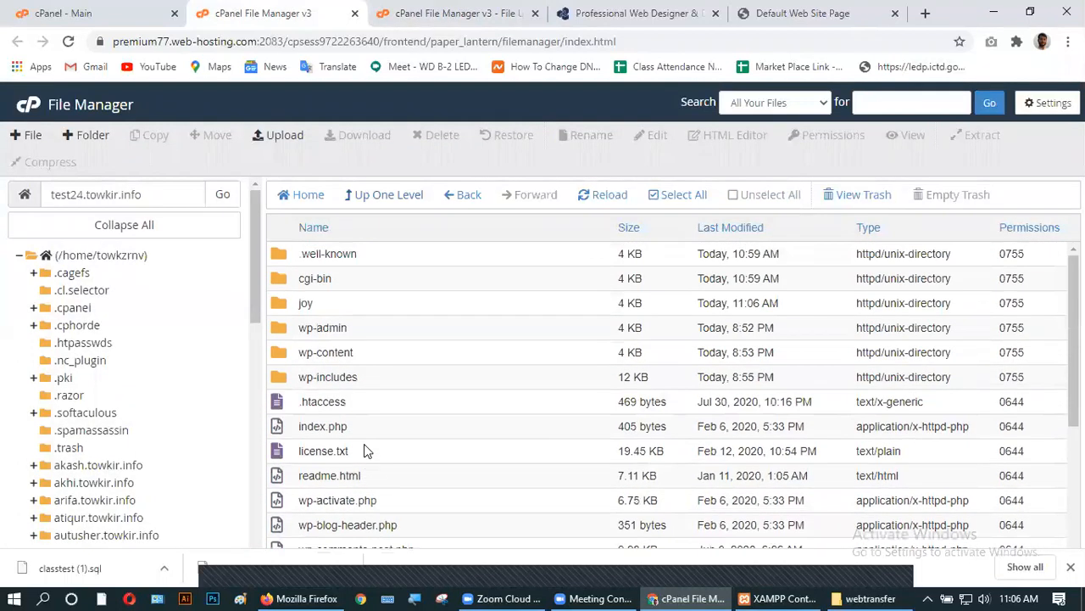
{"action": "left_click", "coordinate": [318, 307]}
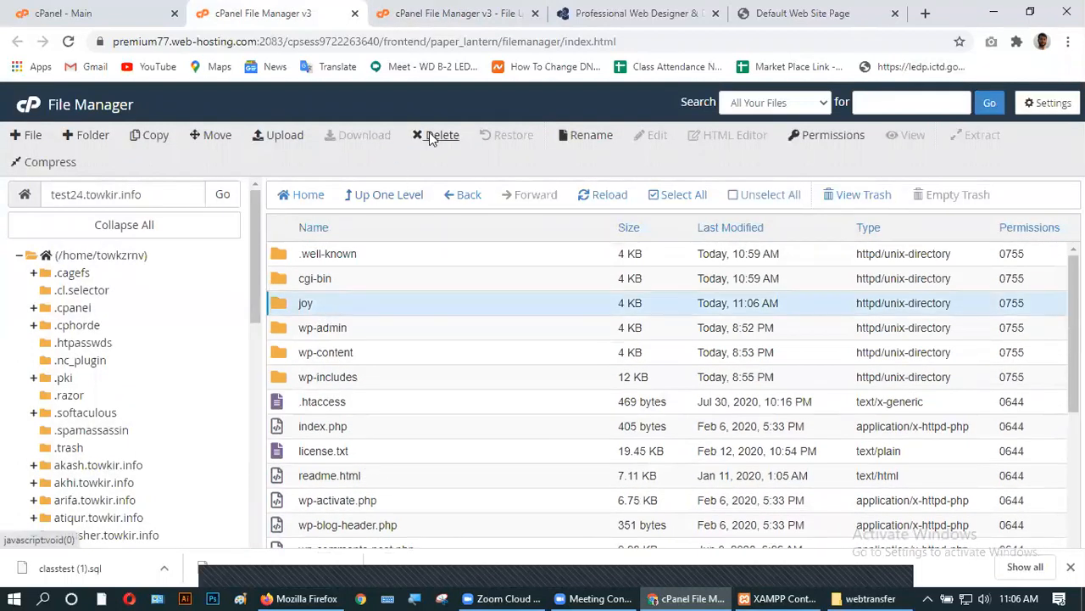
{"action": "left_click", "coordinate": [436, 136]}
{"action": "left_click", "coordinate": [379, 319]}
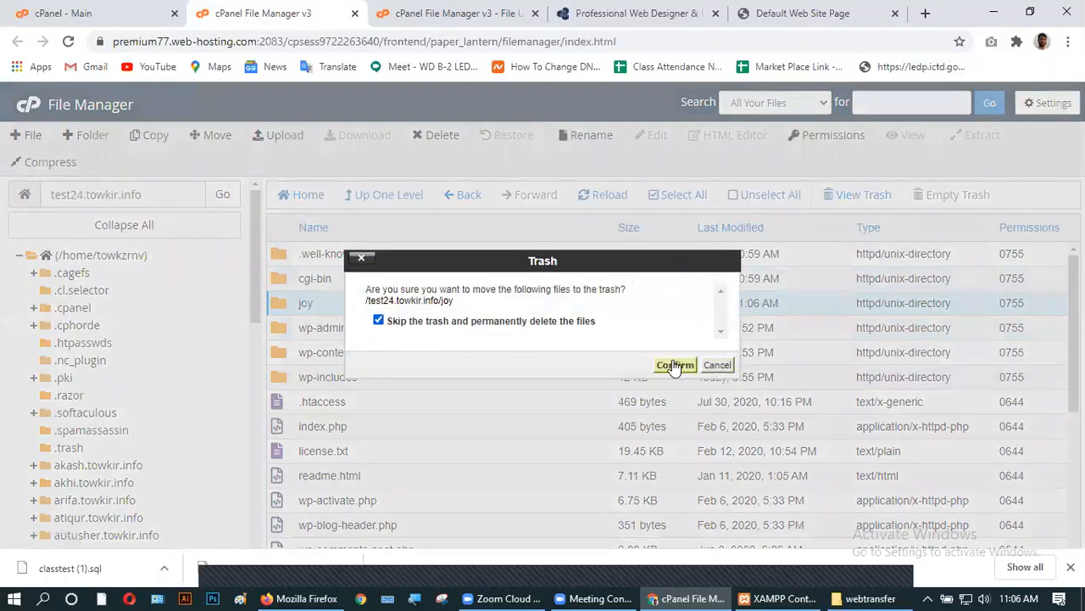
{"action": "left_click", "coordinate": [675, 365]}
{"action": "scroll", "coordinate": [471, 407], "scroll_direction": "down", "scroll_amount": 3}
{"action": "scroll", "coordinate": [476, 424], "scroll_direction": "up", "scroll_amount": 3}
- Reload the site tab and strip cgi-sys/defaultwebpage.cgi from the address to load test24.towkir.info/
{"action": "left_click", "coordinate": [773, 11]}
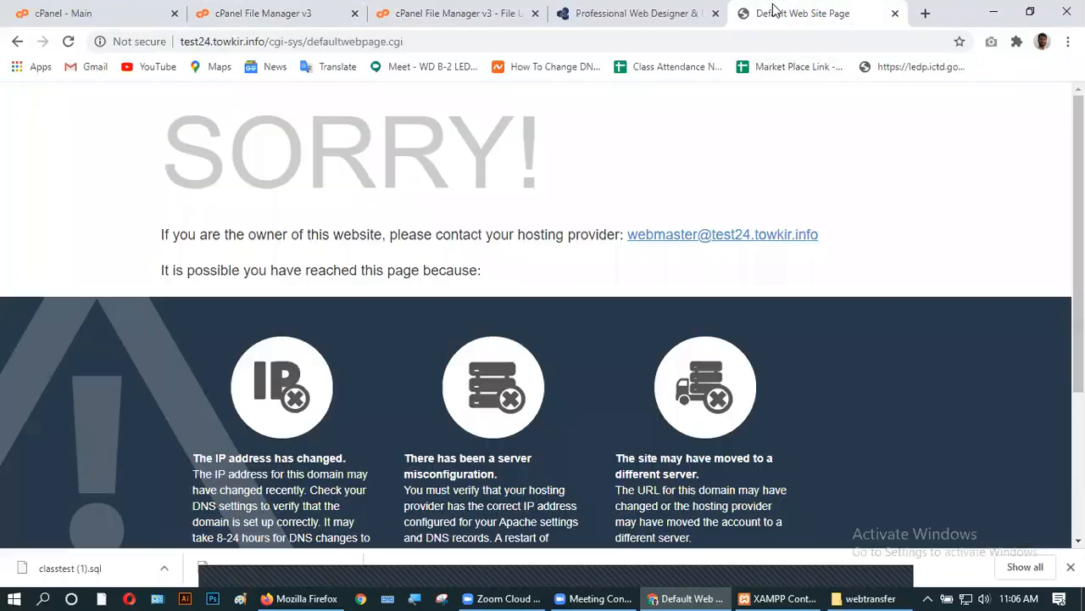
{"action": "left_click", "coordinate": [68, 40]}
{"action": "left_click", "coordinate": [68, 41]}
{"action": "left_click_drag", "start_coordinate": [422, 41], "coordinate": [270, 49]}
{"action": "key", "text": "BackSpace"}
{"action": "key", "text": "BackSpace"}
{"action": "key", "text": "Return"}
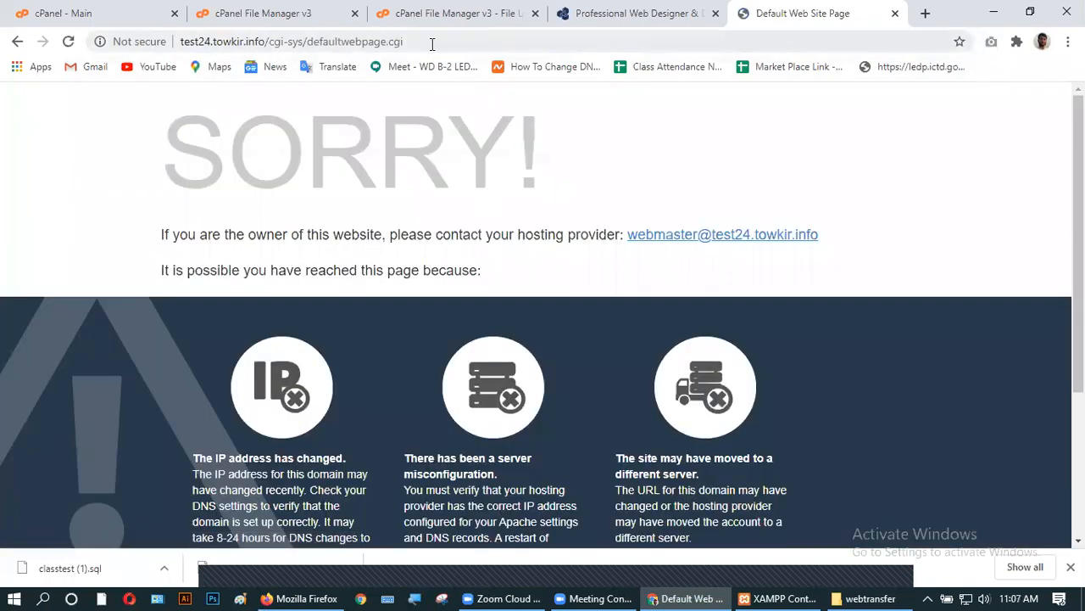
{"action": "left_click_drag", "start_coordinate": [431, 43], "coordinate": [268, 45]}
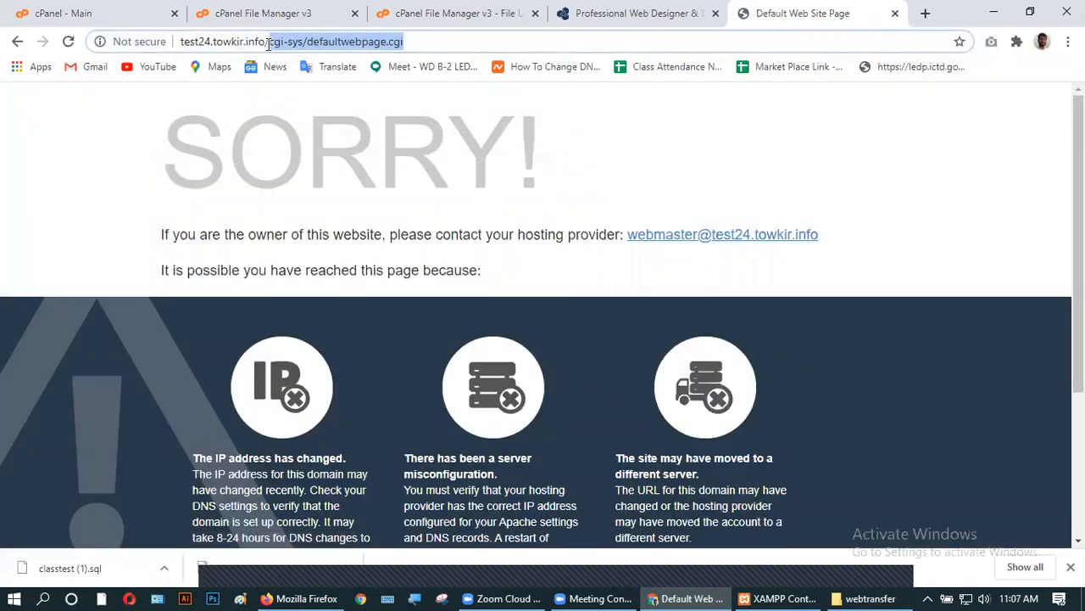
{"action": "key", "text": "BackSpace"}
{"action": "key", "text": "Return"}
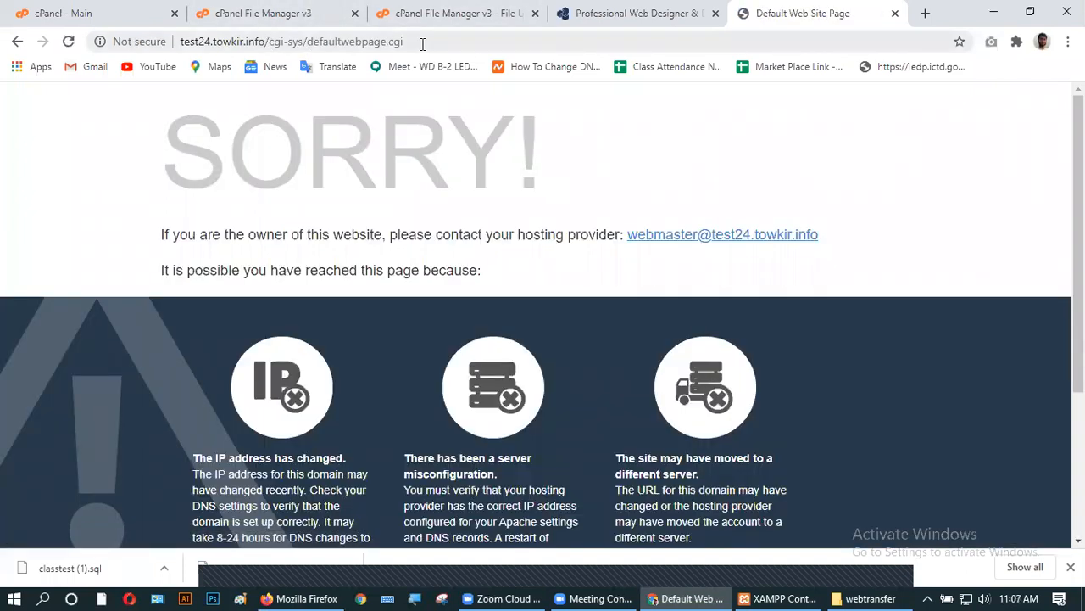
{"action": "left_click_drag", "start_coordinate": [422, 45], "coordinate": [269, 55]}
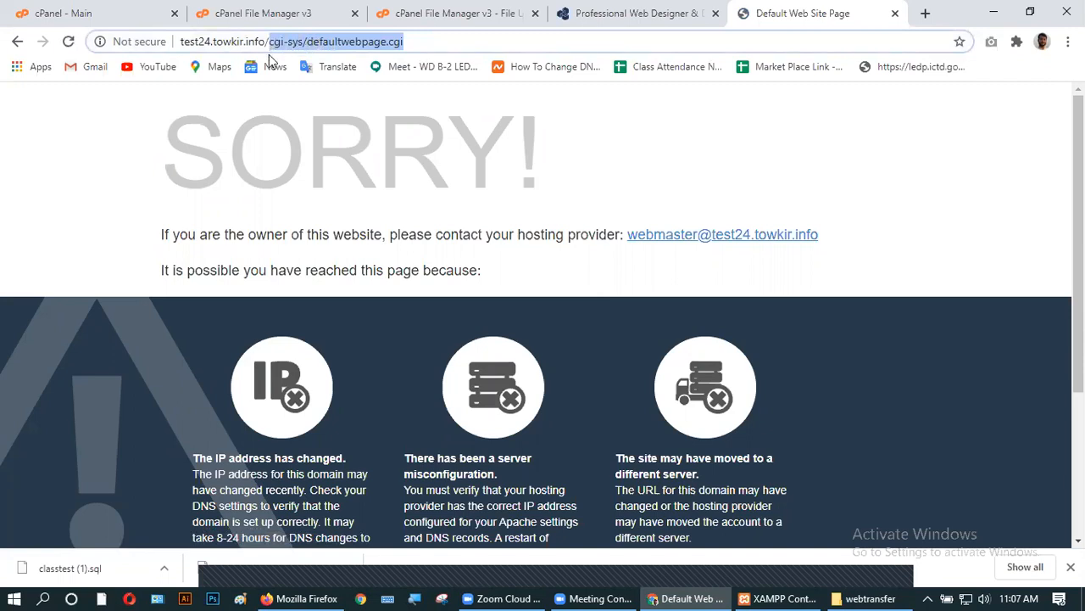
{"action": "key", "text": "BackSpace"}
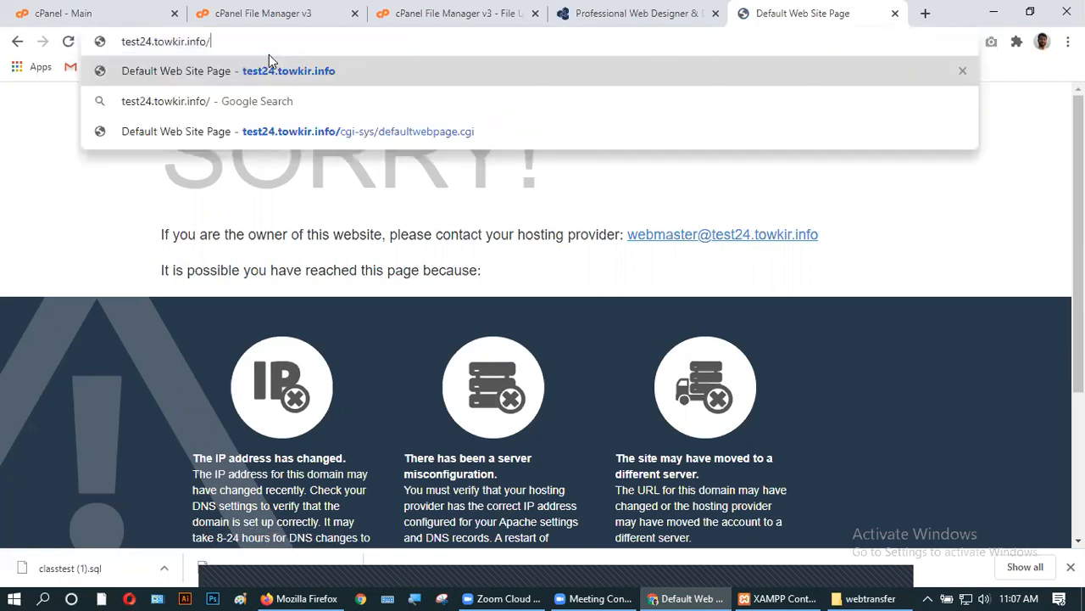
{"action": "key", "text": "Return"}
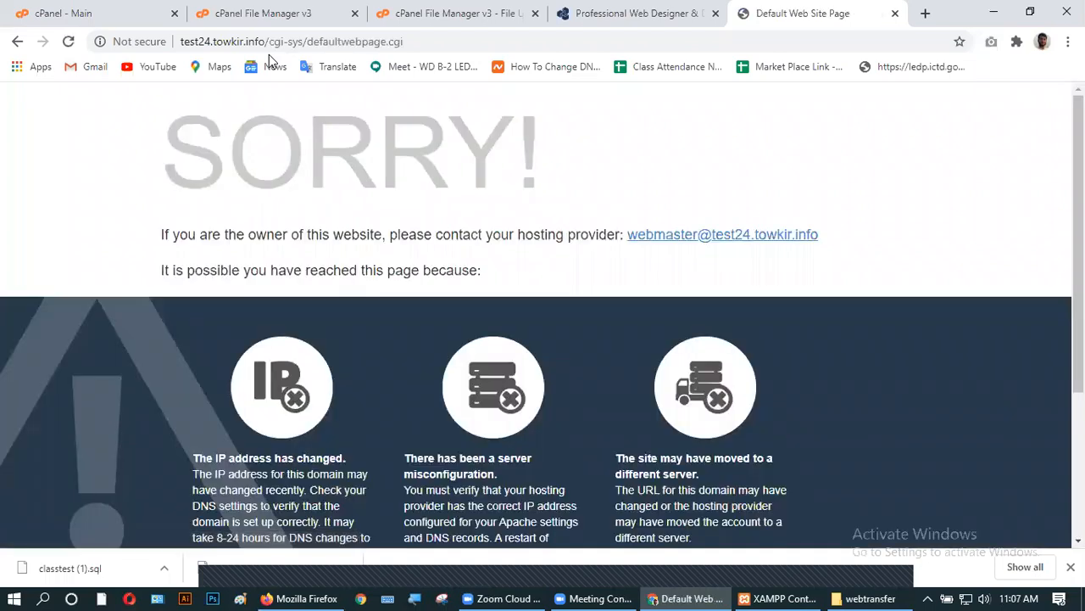
- Remove the redirect path once more and copy the bare test24.towkir.info address
{"action": "left_click_drag", "start_coordinate": [416, 42], "coordinate": [272, 48]}
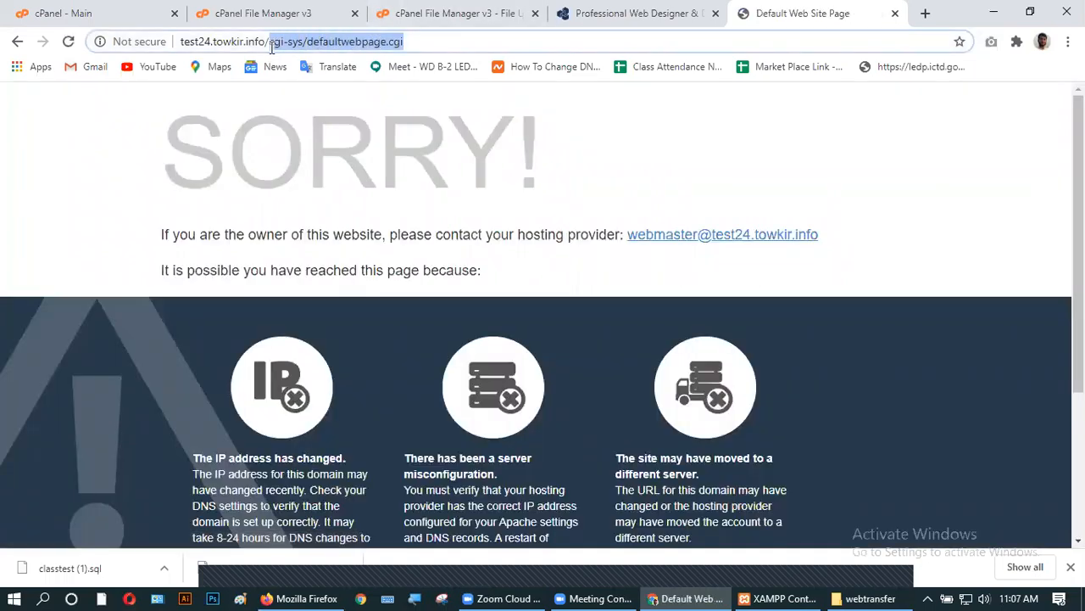
{"action": "key", "text": "BackSpace"}
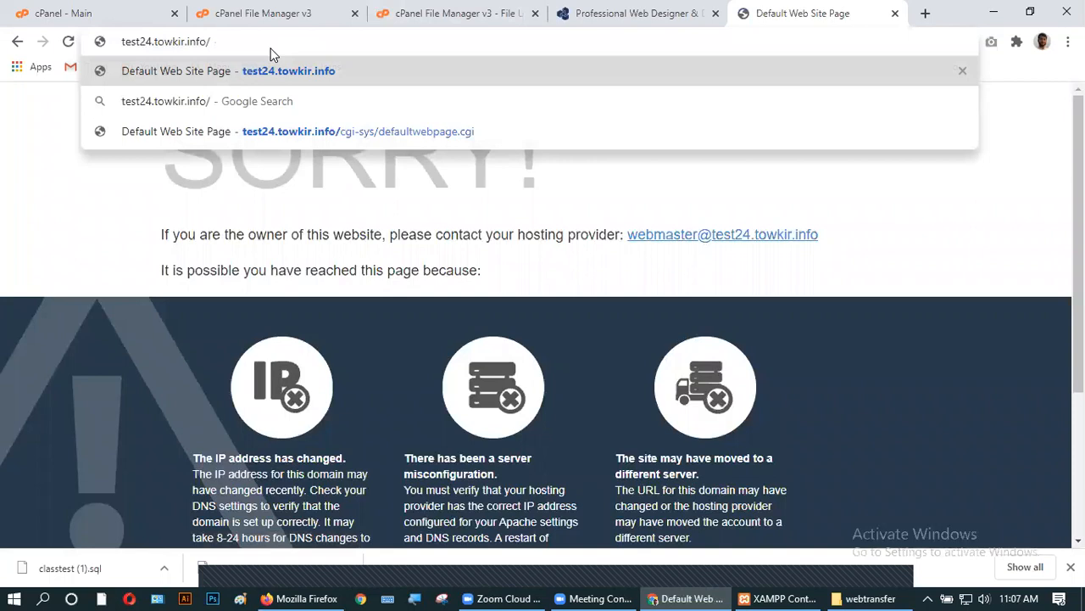
{"action": "key", "text": "Return"}
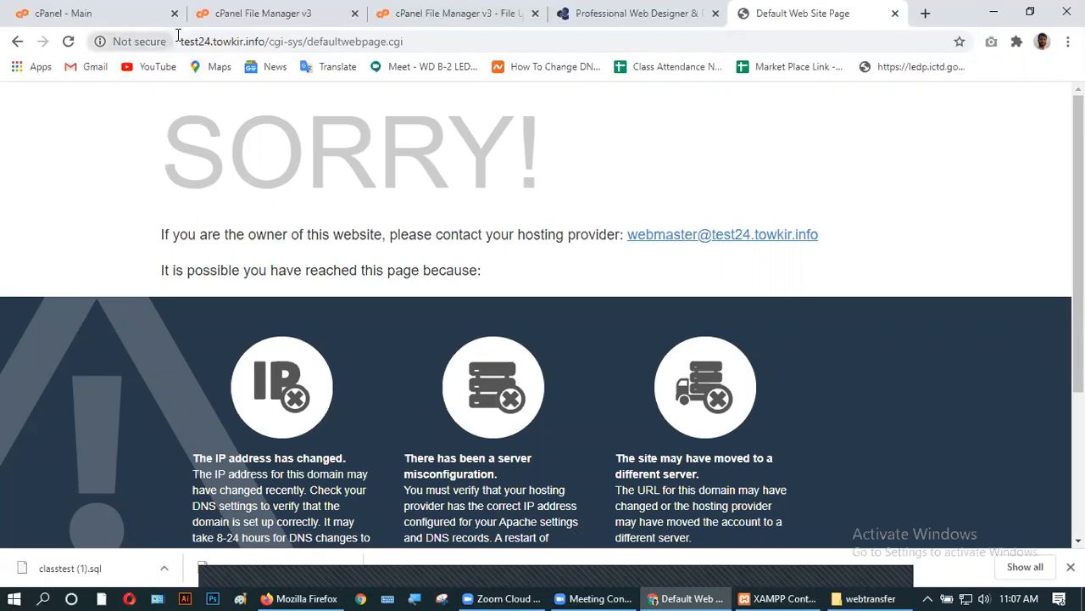
{"action": "left_click_drag", "start_coordinate": [180, 41], "coordinate": [264, 41]}
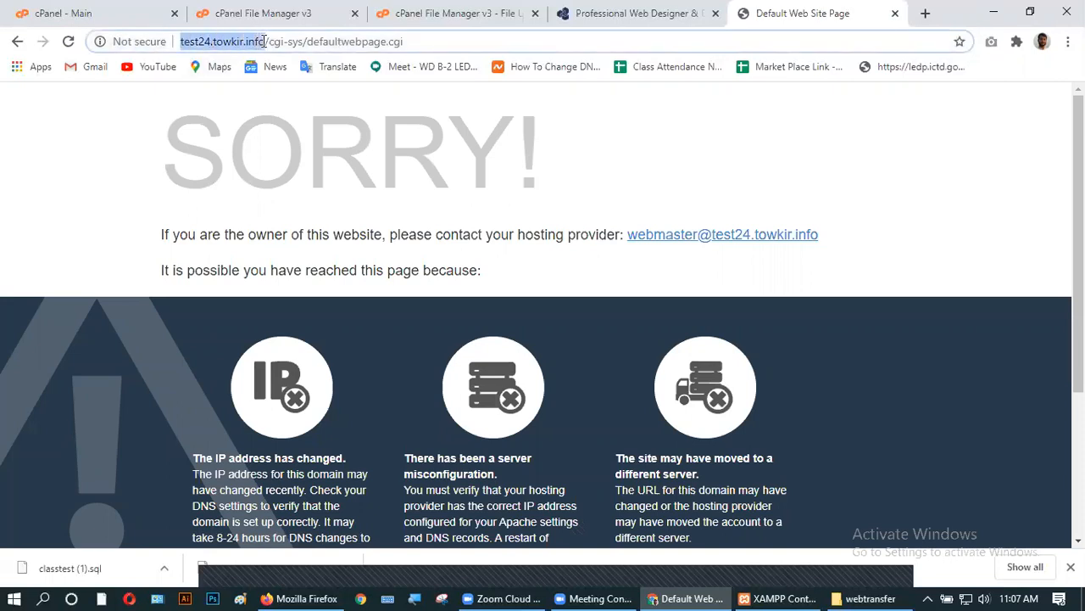
{"action": "left_click_drag", "start_coordinate": [428, 40], "coordinate": [269, 41]}
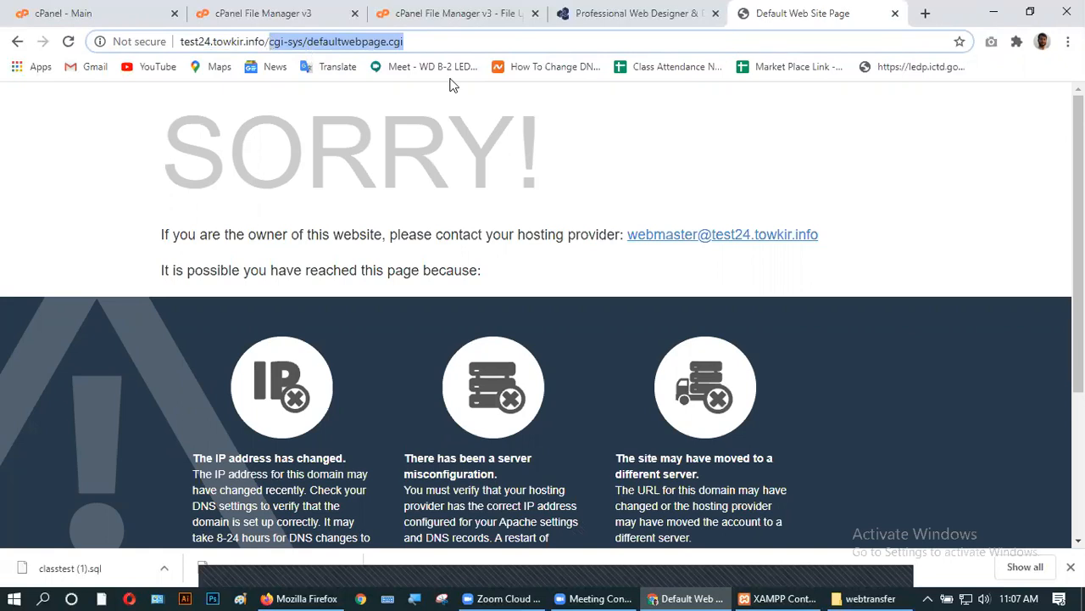
{"action": "key", "text": "BackSpace"}
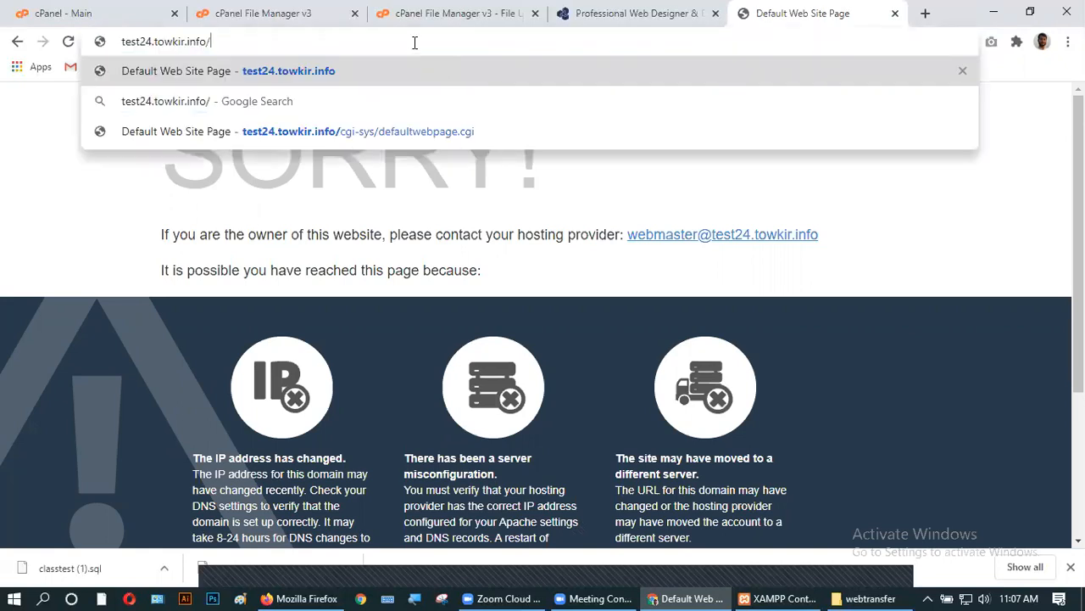
{"action": "key", "text": "ctrl+a"}
{"action": "triple_click", "coordinate": [415, 43]}
{"action": "key", "text": "ctrl+c"}
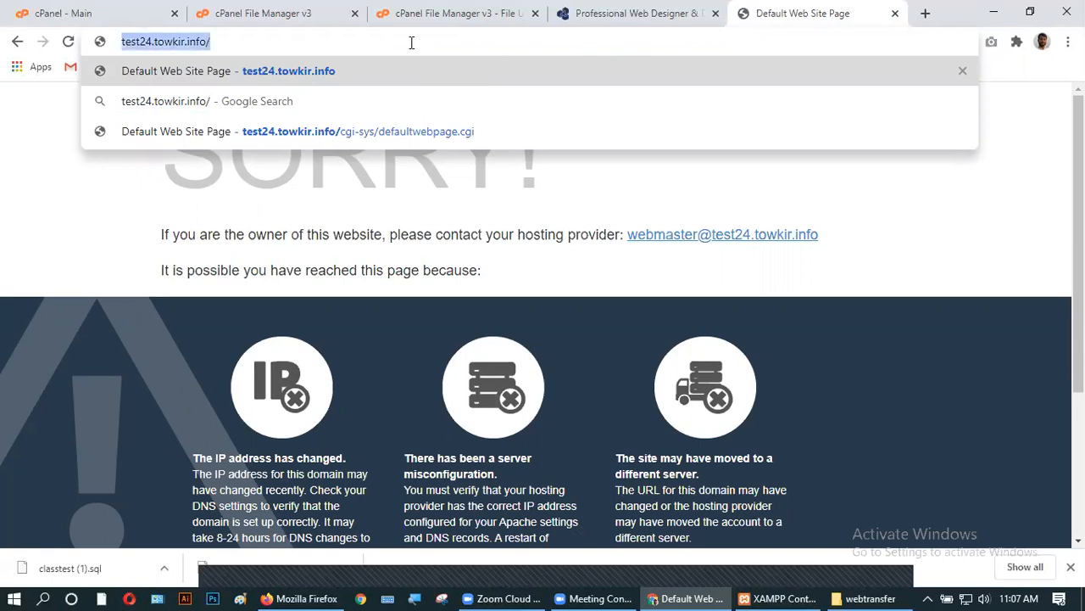
- Load test24.towkir.info in a new tab without the redirect path, showing the database connection error
{"action": "left_click", "coordinate": [924, 12]}
{"action": "key", "text": "ctrl+v"}
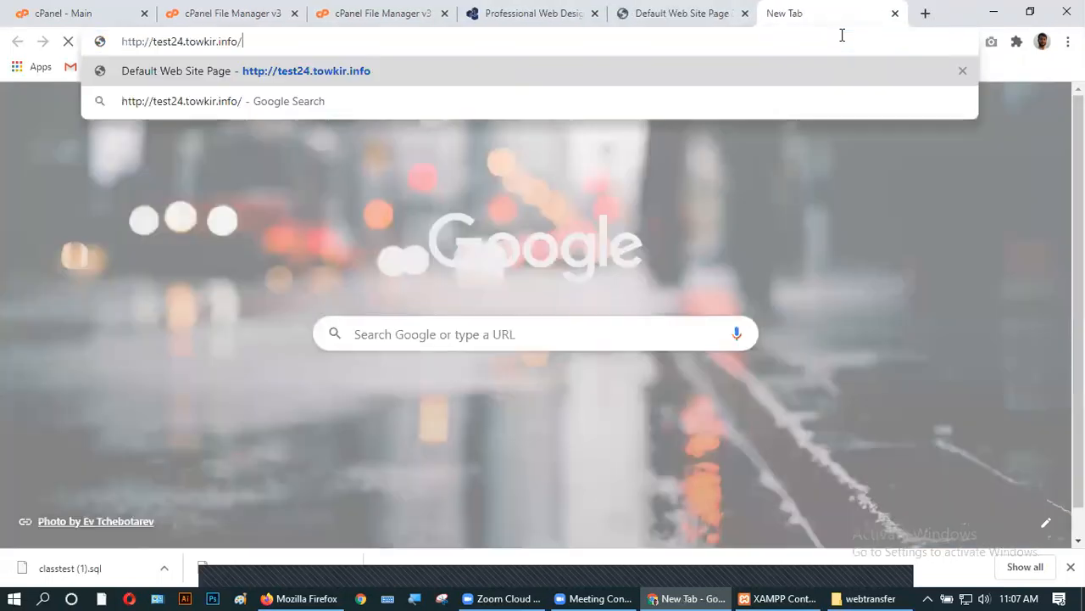
{"action": "key", "text": "Return"}
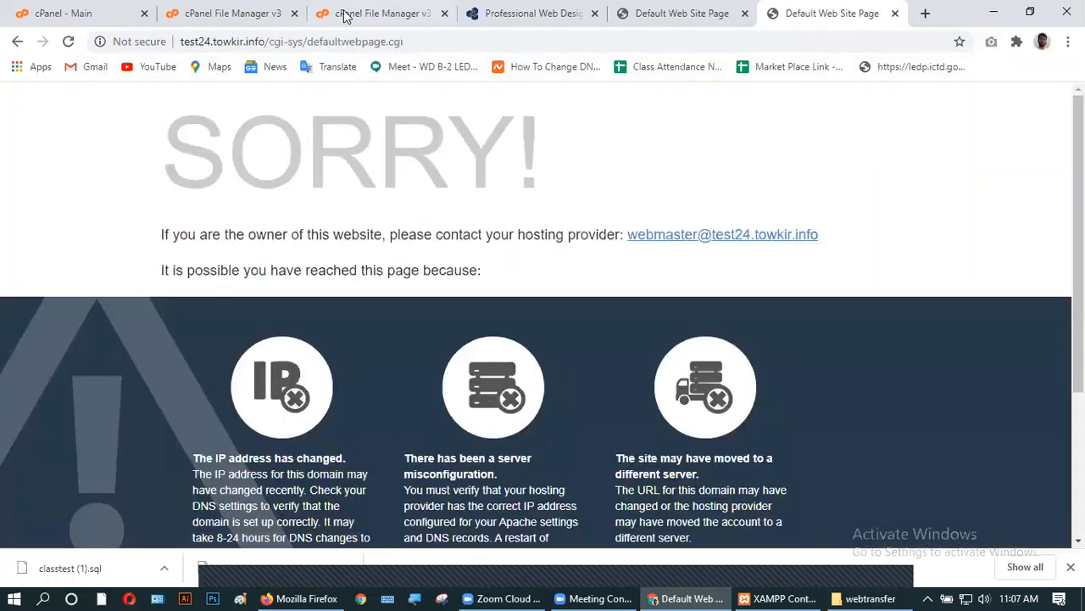
{"action": "left_click_drag", "start_coordinate": [414, 39], "coordinate": [271, 44]}
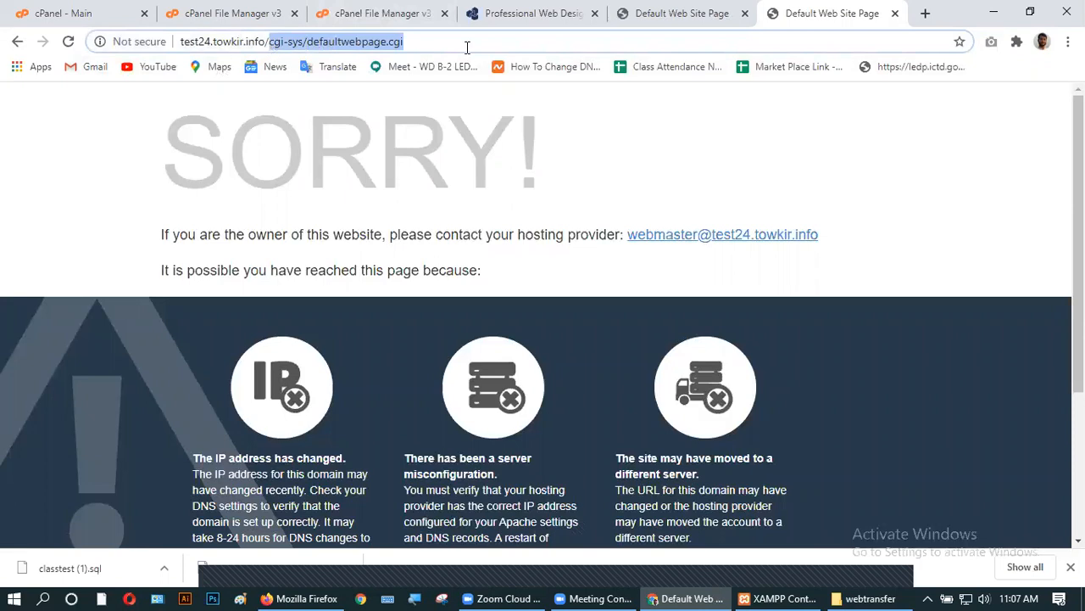
{"action": "key", "text": "BackSpace"}
{"action": "key", "text": "Return"}
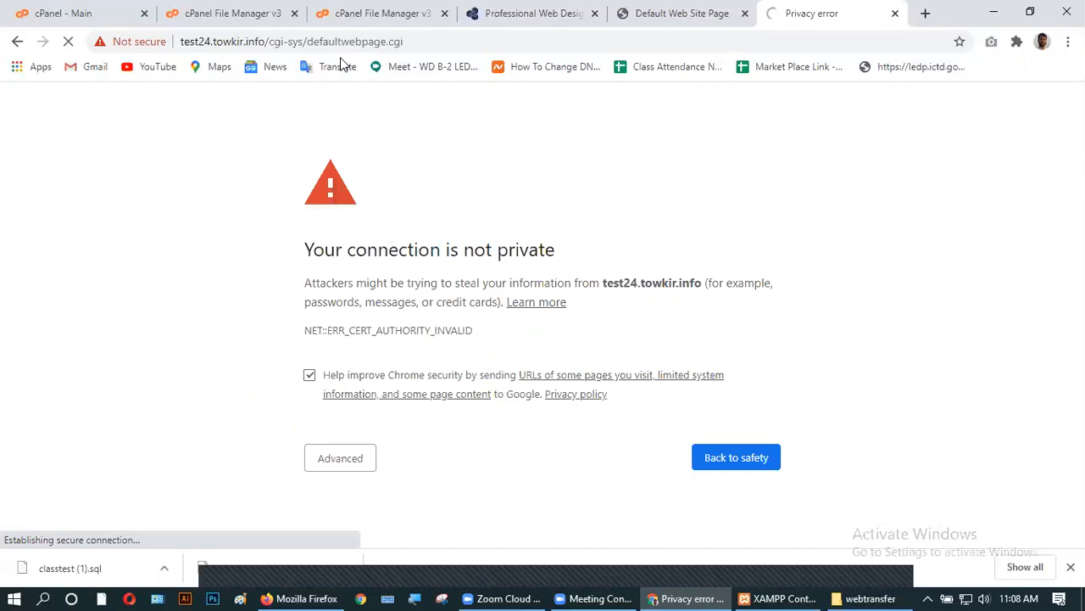
{"action": "left_click_drag", "start_coordinate": [436, 41], "coordinate": [269, 42]}
{"action": "key", "text": "BackSpace"}
{"action": "key", "text": "Return"}
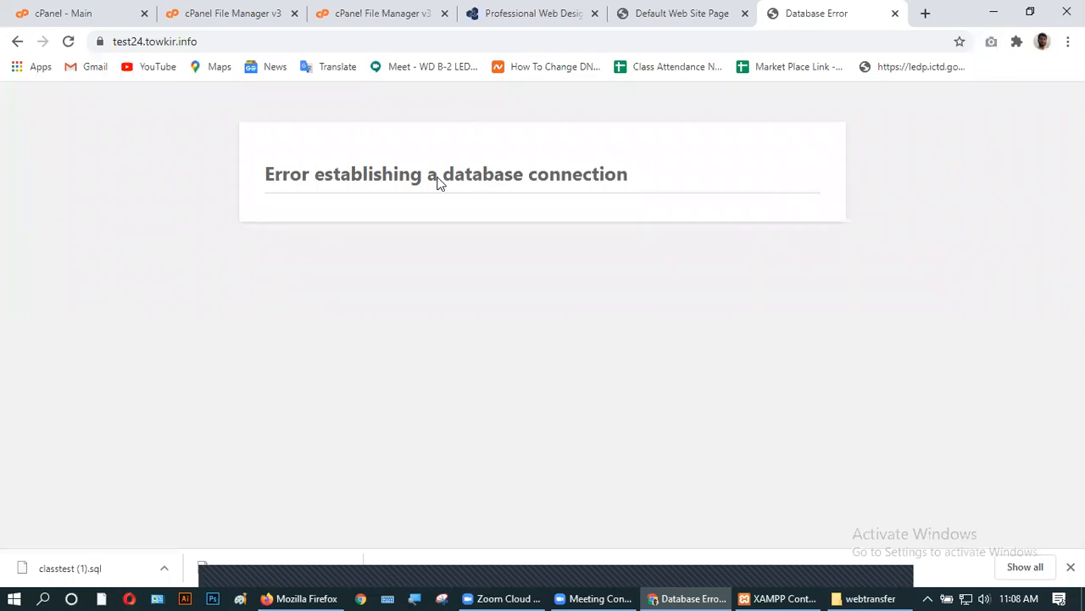
- Close the extra File Manager tab and return to the cPanel main page
{"action": "left_click", "coordinate": [236, 15]}
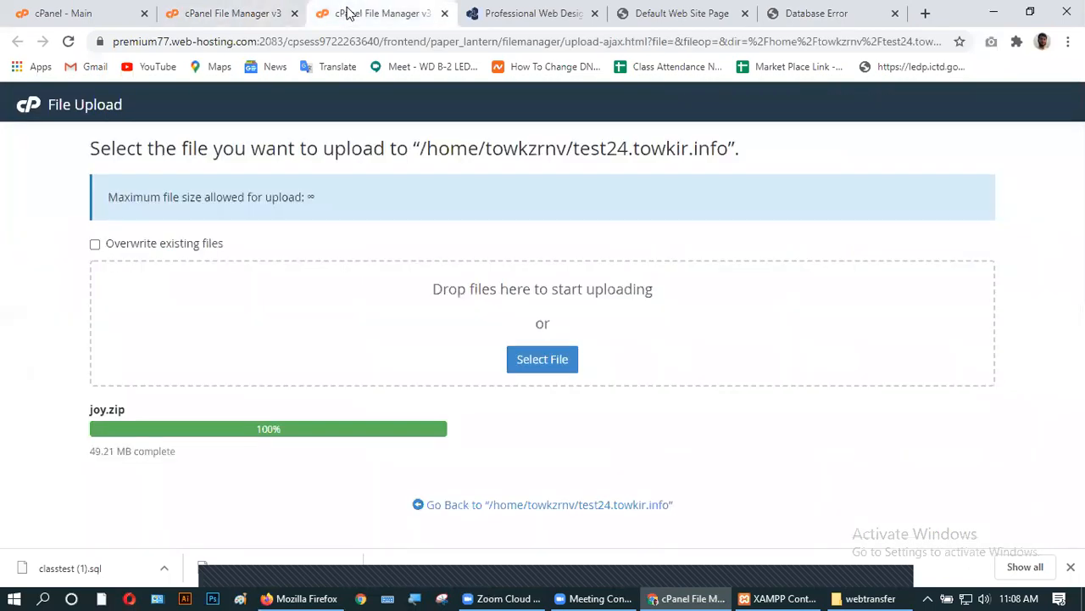
{"action": "left_click", "coordinate": [444, 14]}
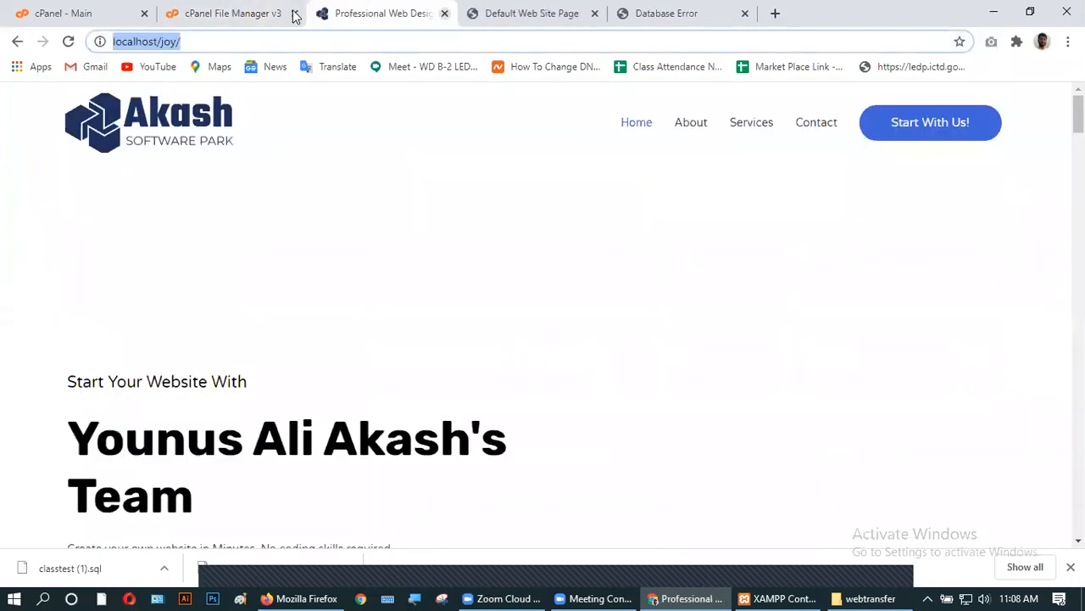
{"action": "left_click", "coordinate": [209, 12]}
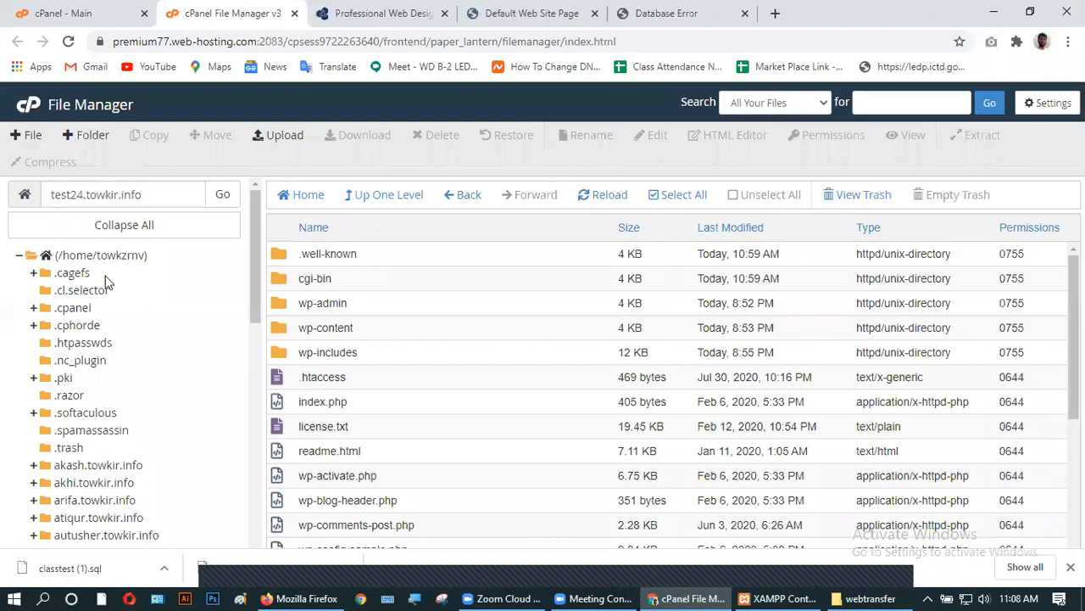
{"action": "left_click", "coordinate": [29, 107]}
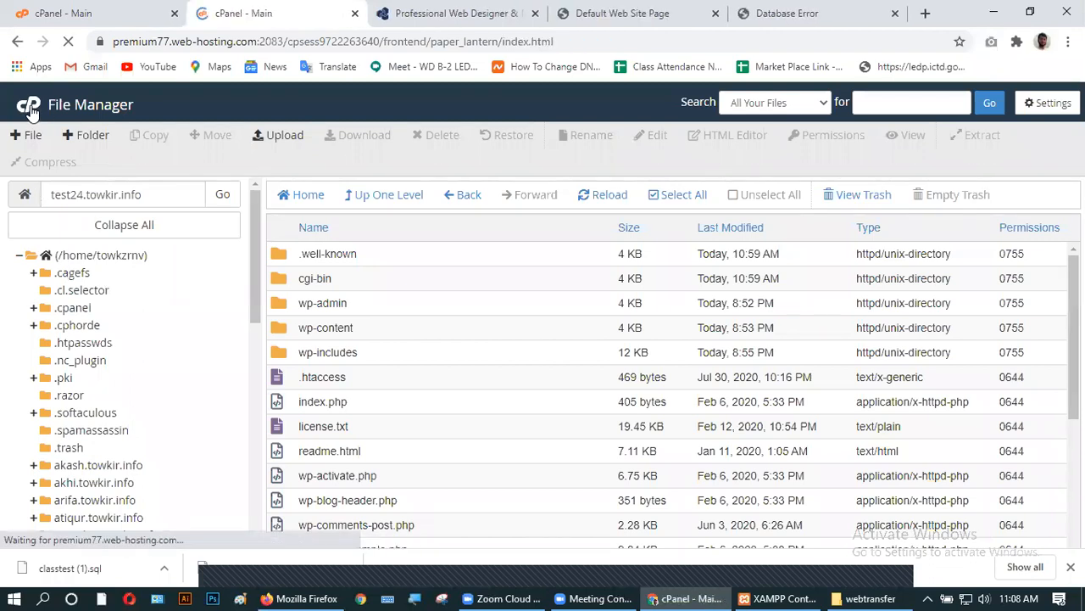
- Create the MySQL database test24 and copy its full prefixed name
{"action": "scroll", "coordinate": [345, 357], "scroll_direction": "down", "scroll_amount": 4}
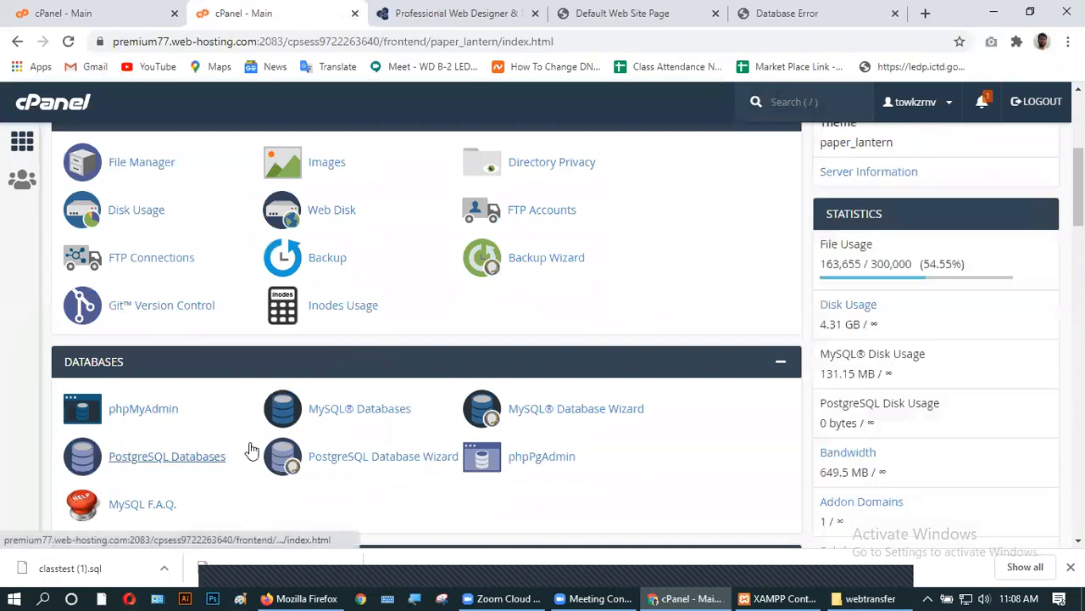
{"action": "scroll", "coordinate": [390, 403], "scroll_direction": "down", "scroll_amount": 2}
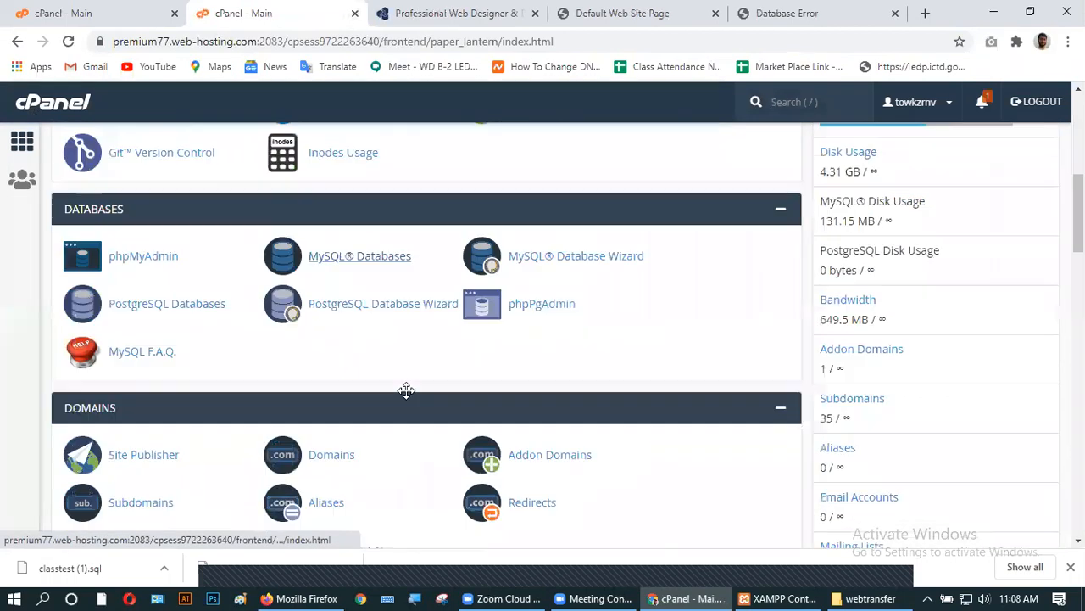
{"action": "left_click", "coordinate": [342, 255]}
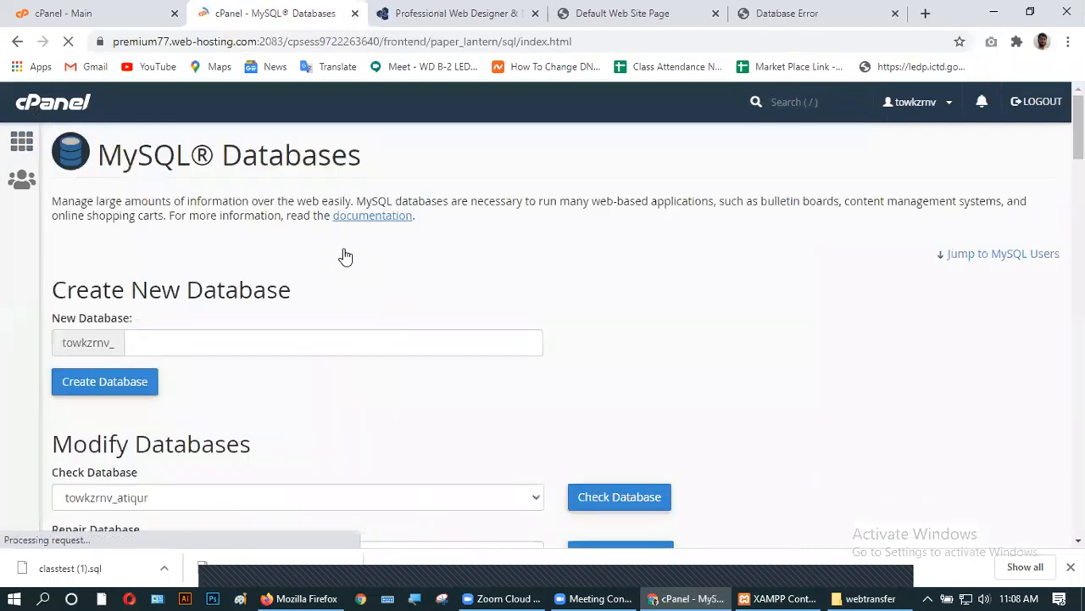
{"action": "left_click", "coordinate": [175, 342]}
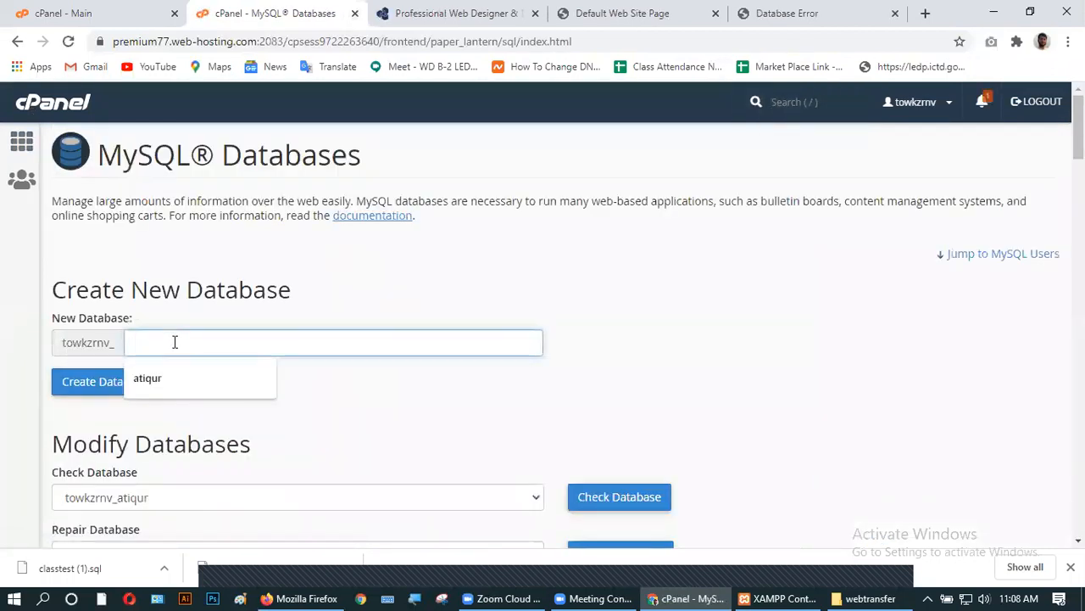
{"action": "type", "text": "test24"}
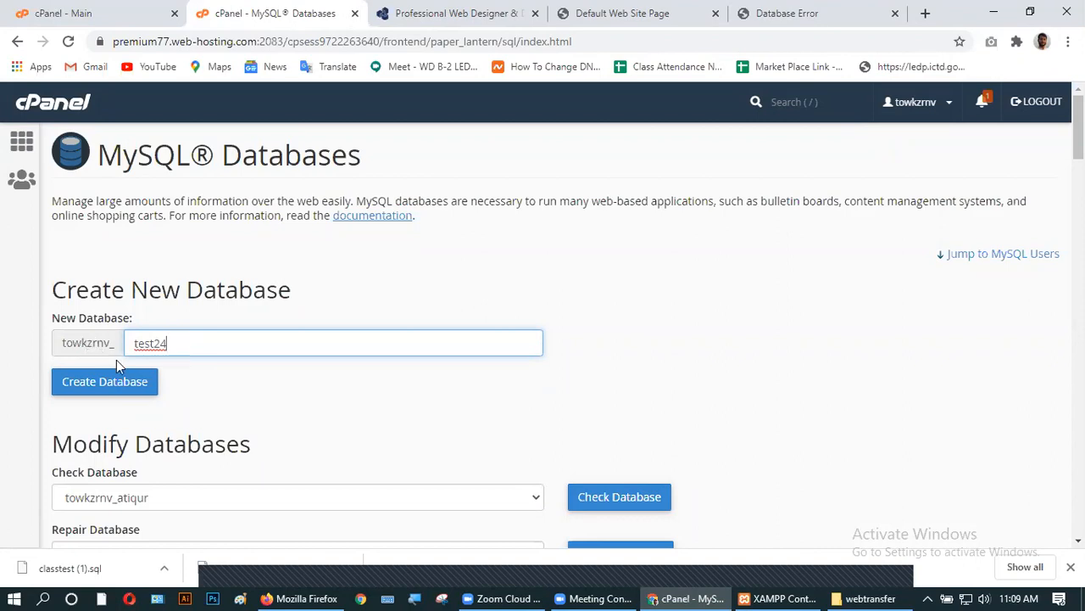
{"action": "left_click", "coordinate": [106, 388]}
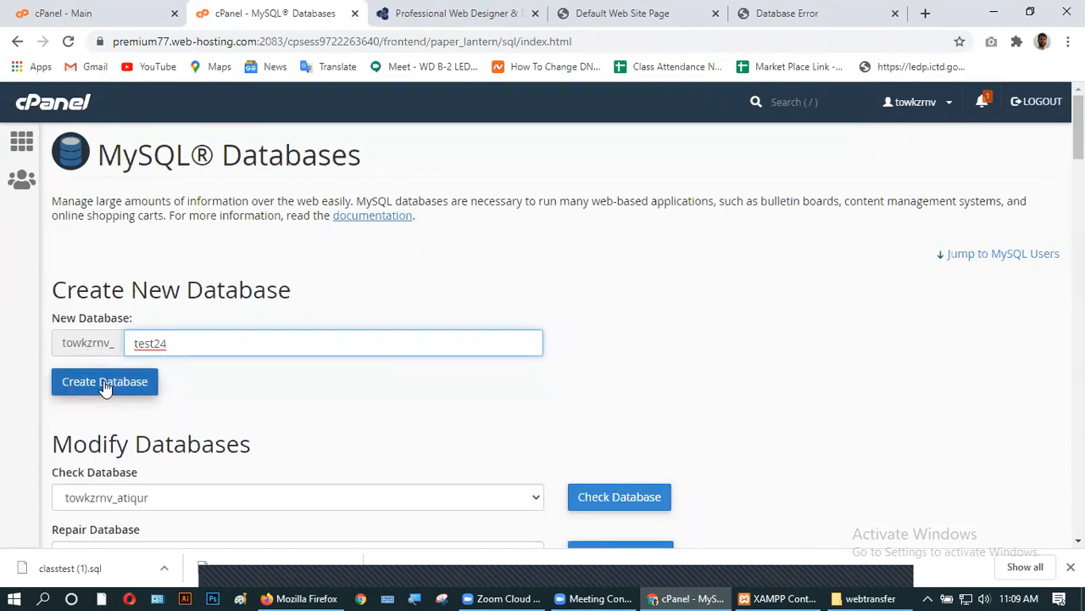
{"action": "left_click", "coordinate": [105, 386]}
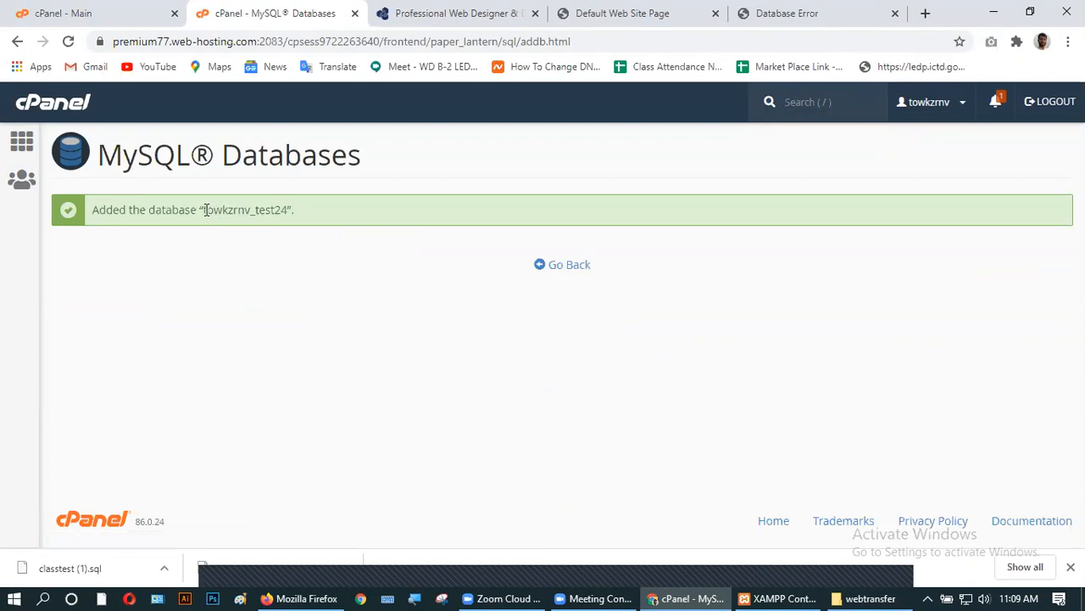
{"action": "left_click_drag", "start_coordinate": [204, 210], "coordinate": [289, 214]}
{"action": "key", "text": "ctrl+c"}
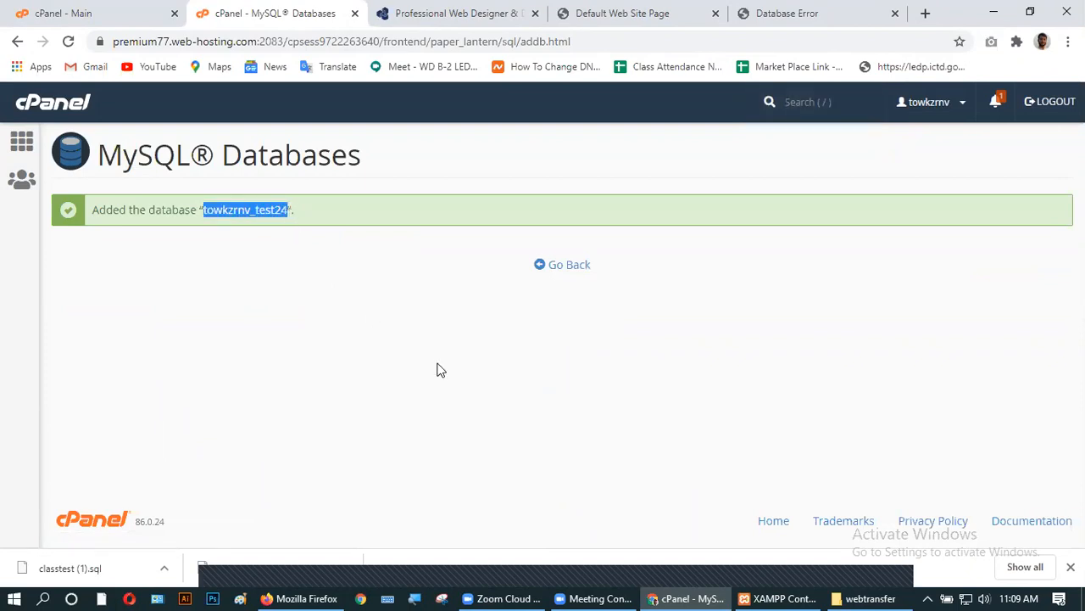
{"action": "left_click", "coordinate": [993, 12]}
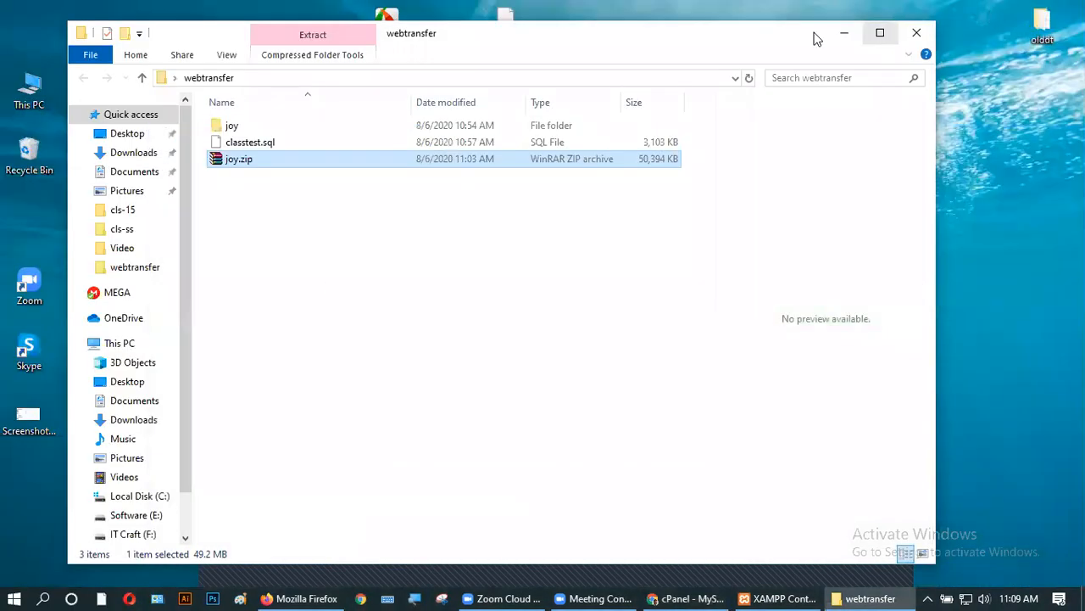
- Create a new text document named ggg.txt on the desktop and open it
{"action": "left_click", "coordinate": [842, 33]}
{"action": "right_click", "coordinate": [710, 312]}
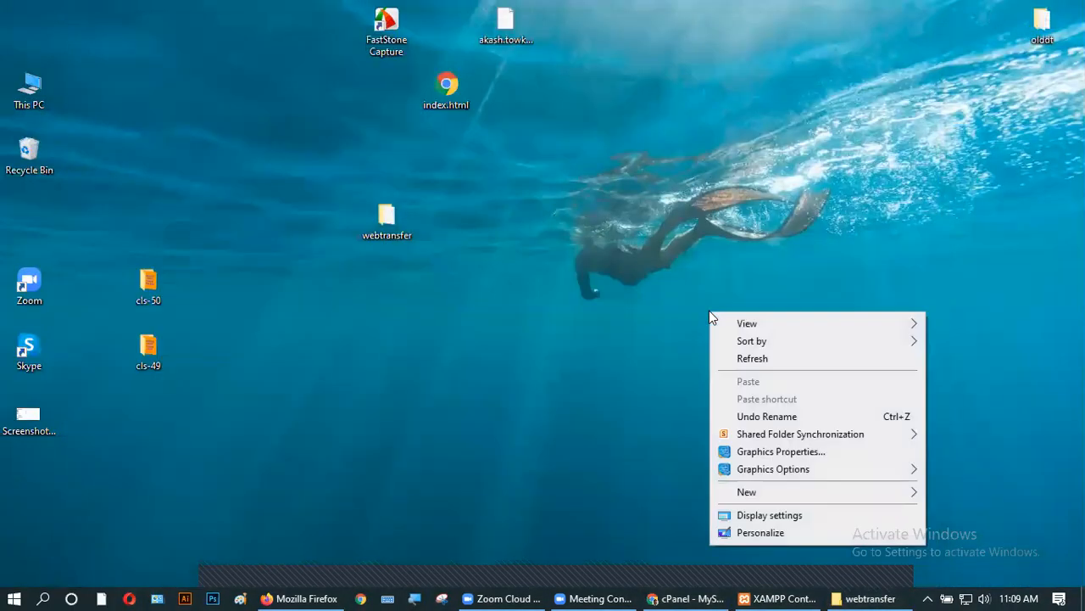
{"action": "mouse_move", "coordinate": [766, 497]}
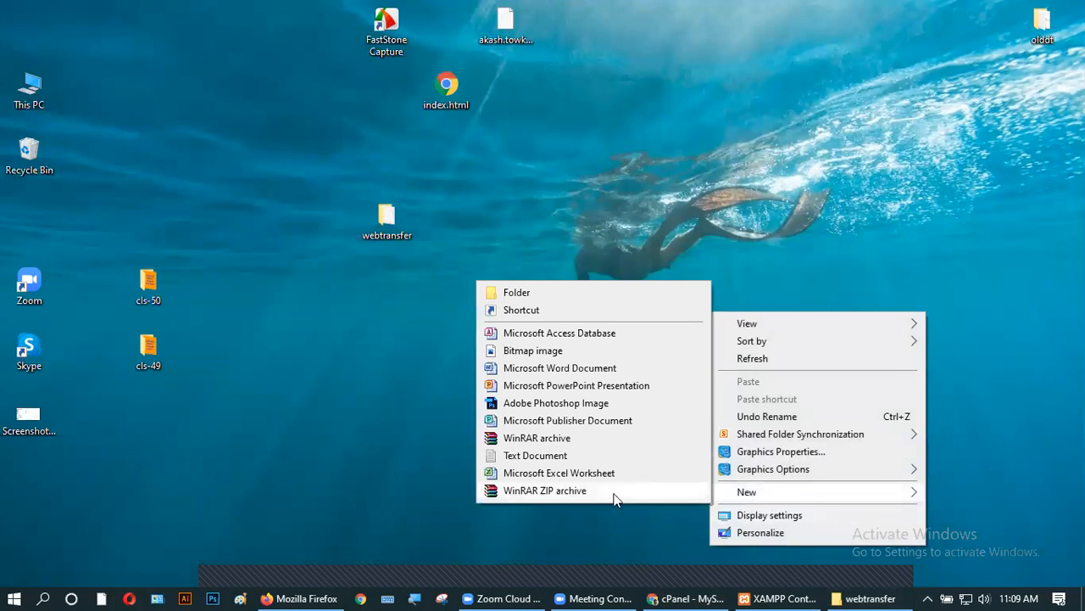
{"action": "left_click", "coordinate": [534, 455]}
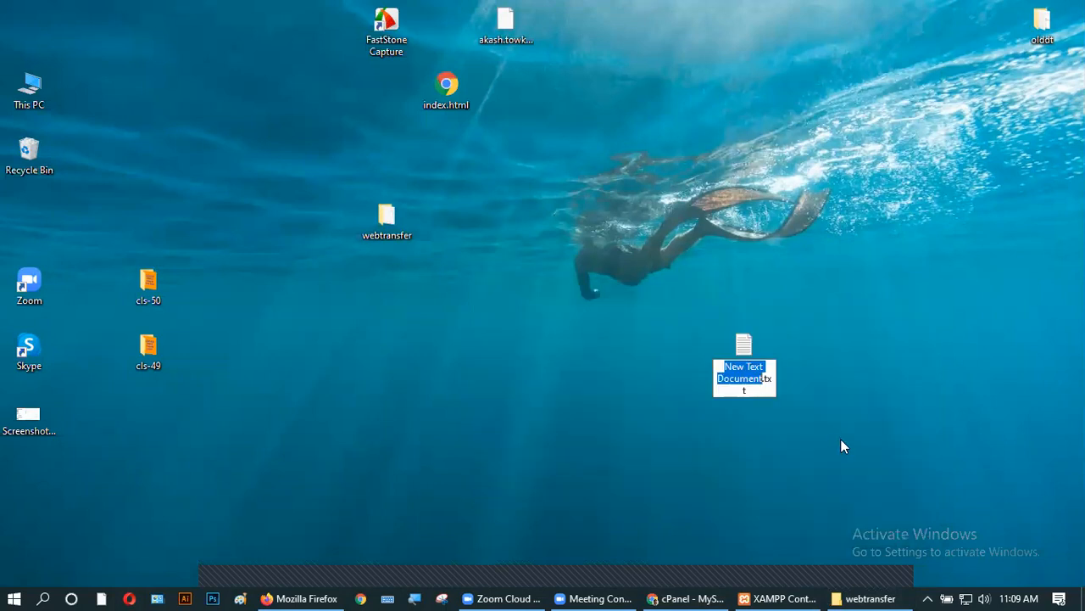
{"action": "type", "text": "ggg"}
{"action": "key", "text": "Return"}
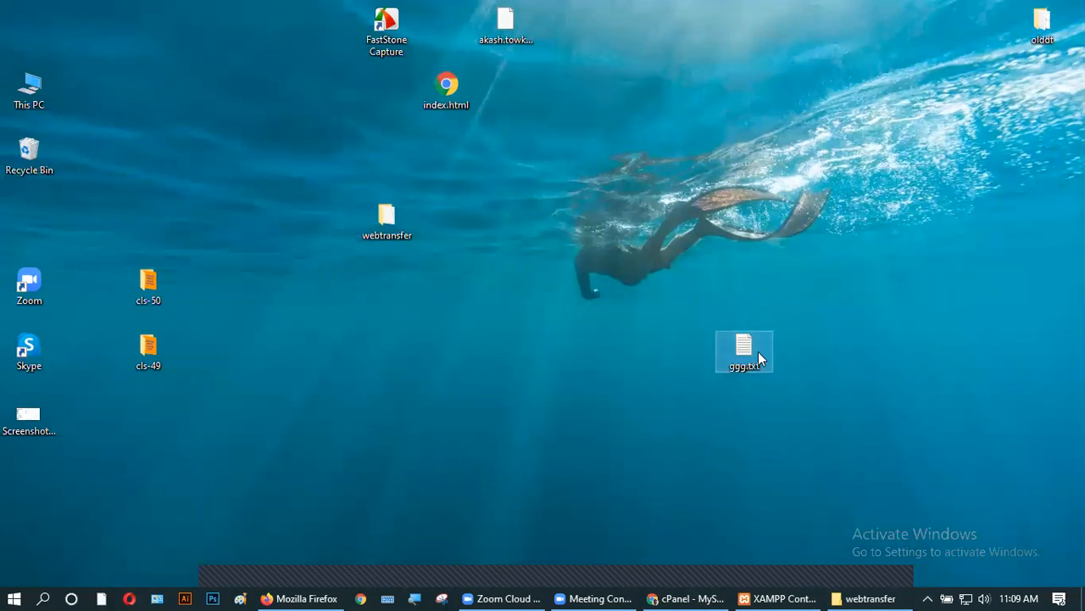
{"action": "double_click", "coordinate": [759, 349]}
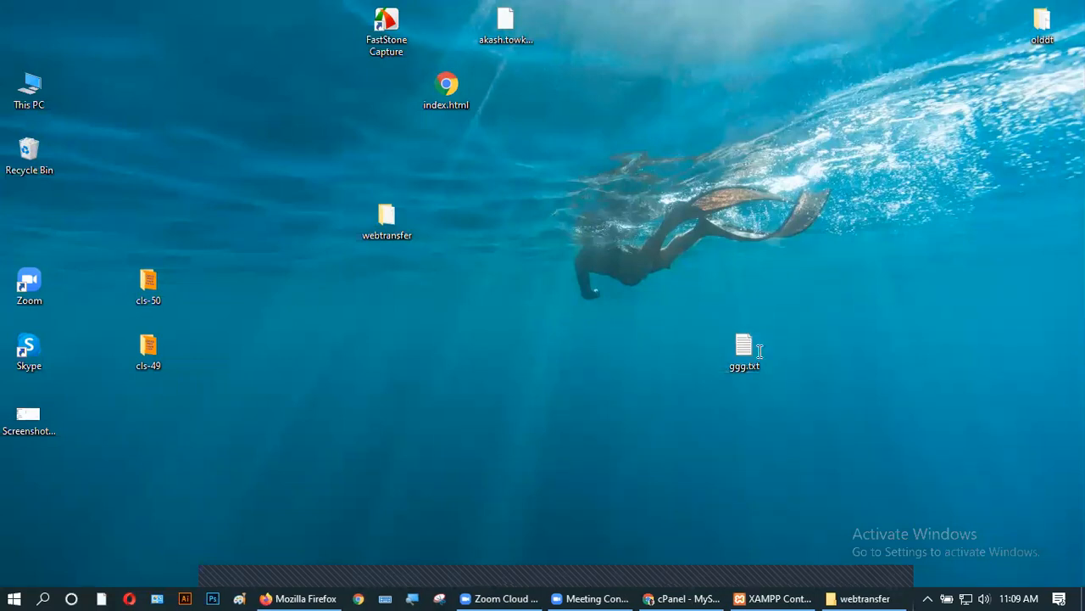
- Write 'DB name -' with the pasted database name, plus 'User name -' and 'Password' lines
{"action": "type", "text": "DM"}
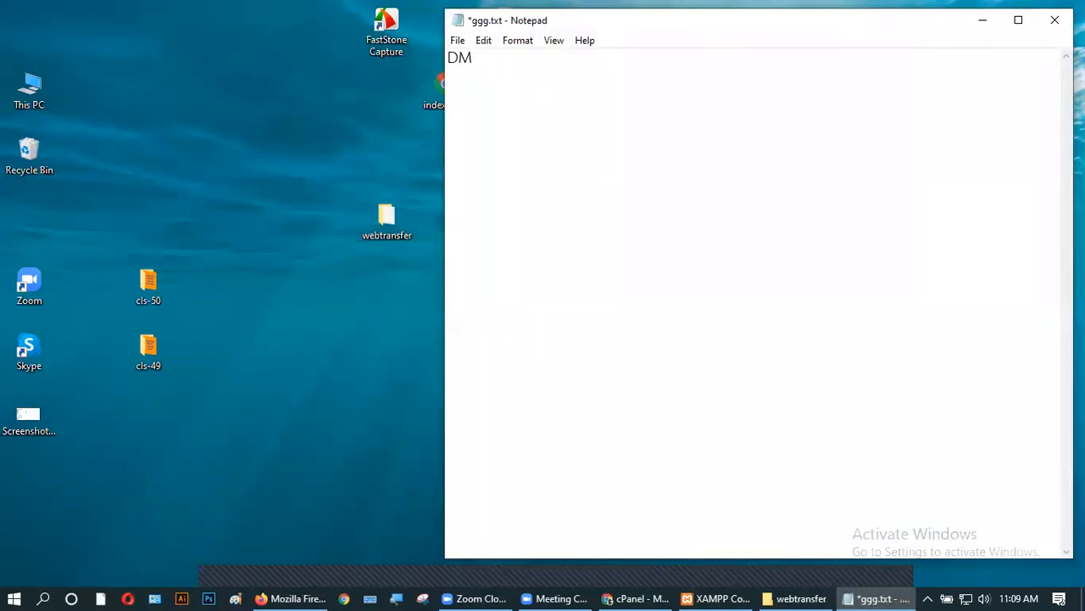
{"action": "key", "text": "BackSpace"}
{"action": "type", "text": "B name -"}
{"action": "key", "text": "ctrl+v"}
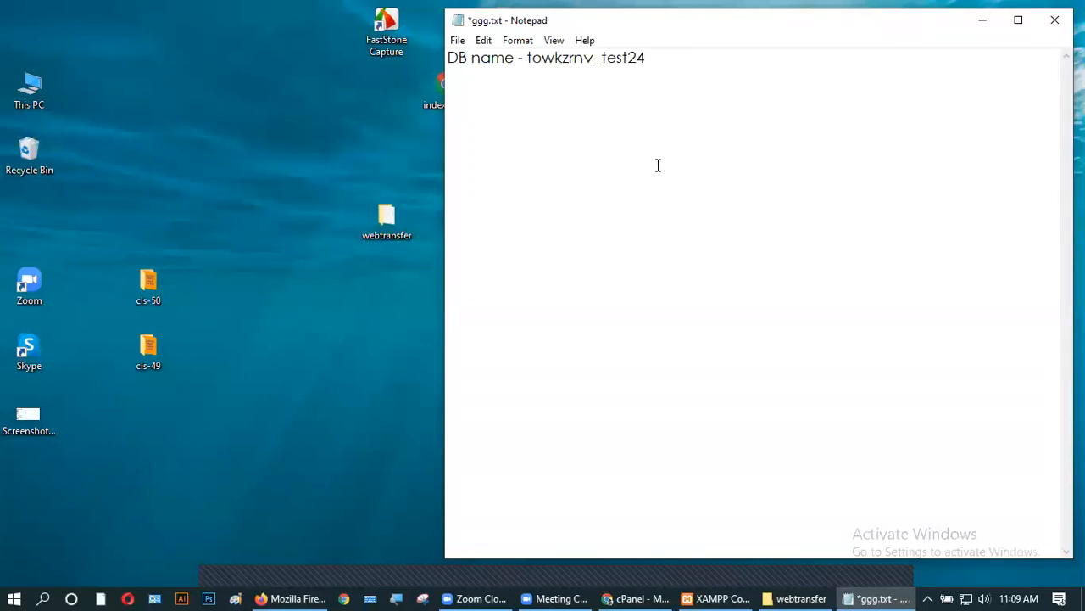
{"action": "type", "text": "User name -"}
{"action": "key", "text": "Return"}
{"action": "type", "text": "Password"}
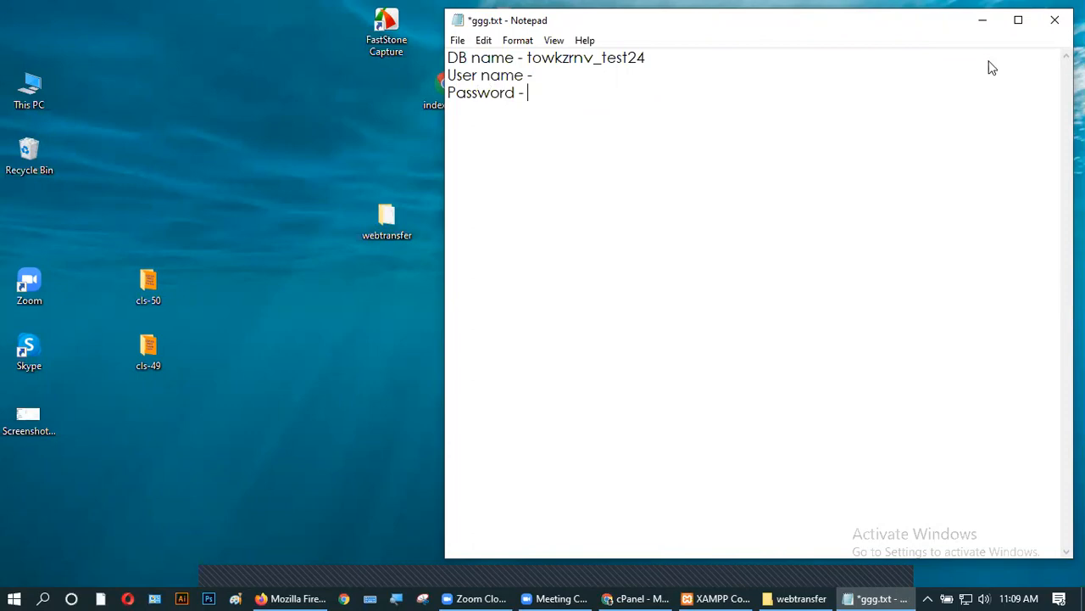
{"action": "left_click", "coordinate": [982, 19]}
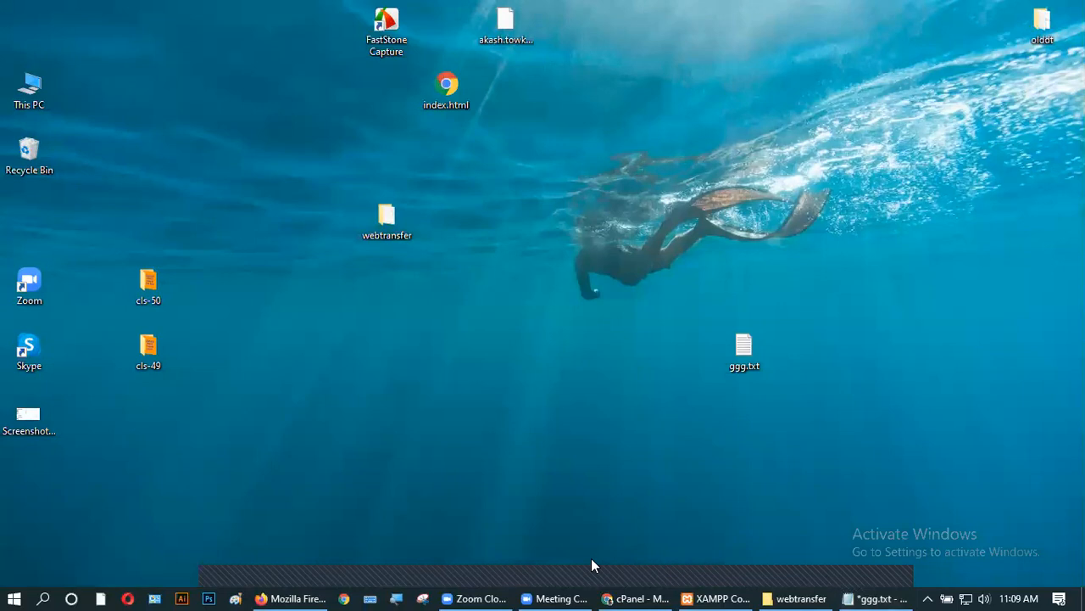
{"action": "left_click", "coordinate": [636, 598]}
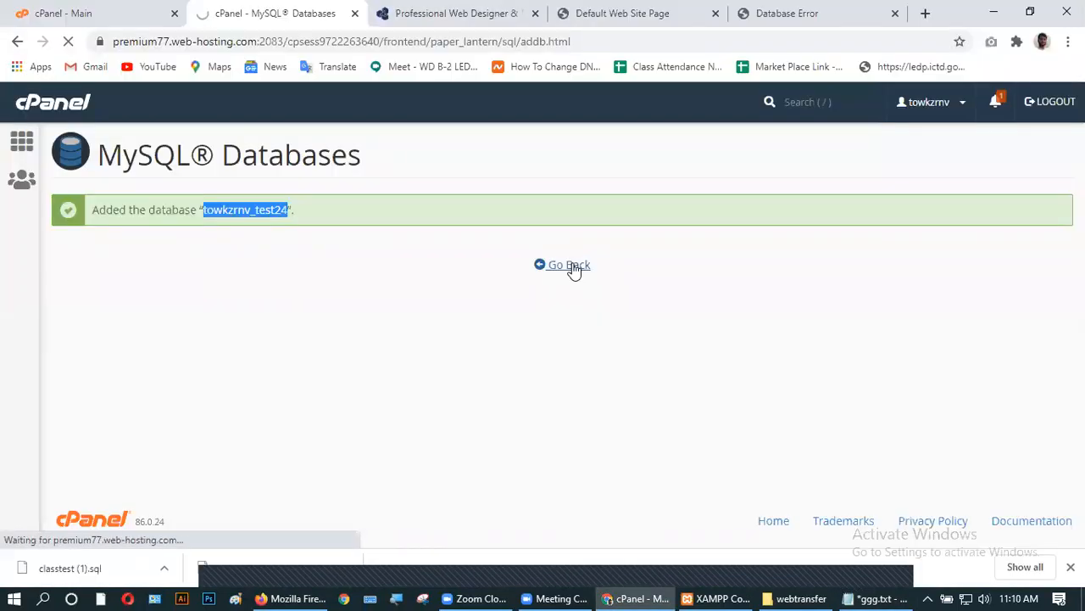
- Enter test24, copied from the notes, as the new MySQL username
{"action": "scroll", "coordinate": [310, 261], "scroll_direction": "down", "scroll_amount": 2}
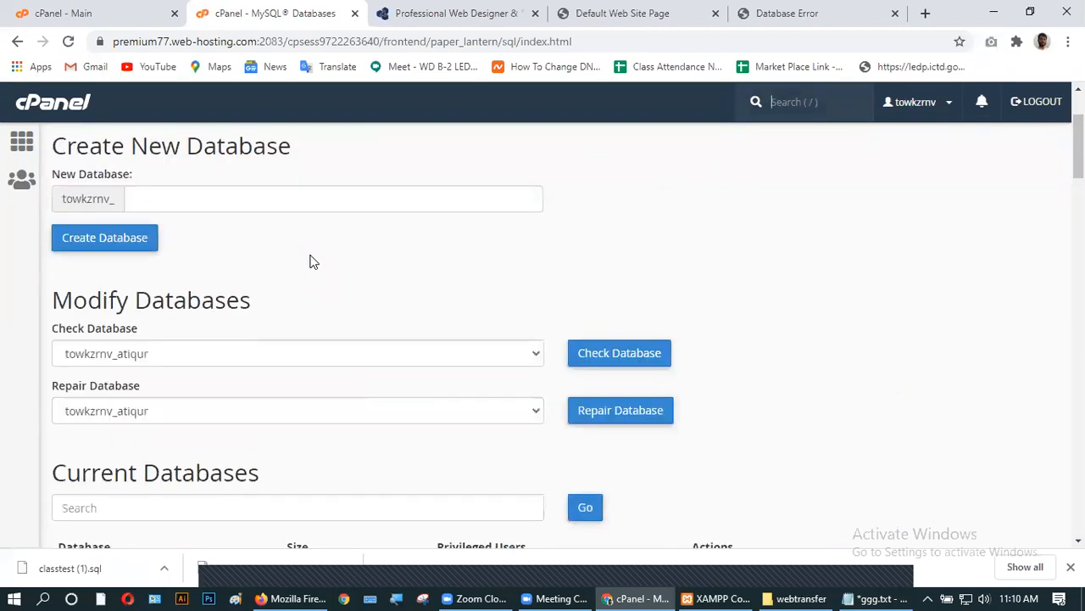
{"action": "scroll", "coordinate": [311, 261], "scroll_direction": "down", "scroll_amount": 6}
{"action": "scroll", "coordinate": [311, 262], "scroll_direction": "up", "scroll_amount": 2}
{"action": "scroll", "coordinate": [311, 259], "scroll_direction": "down", "scroll_amount": 5}
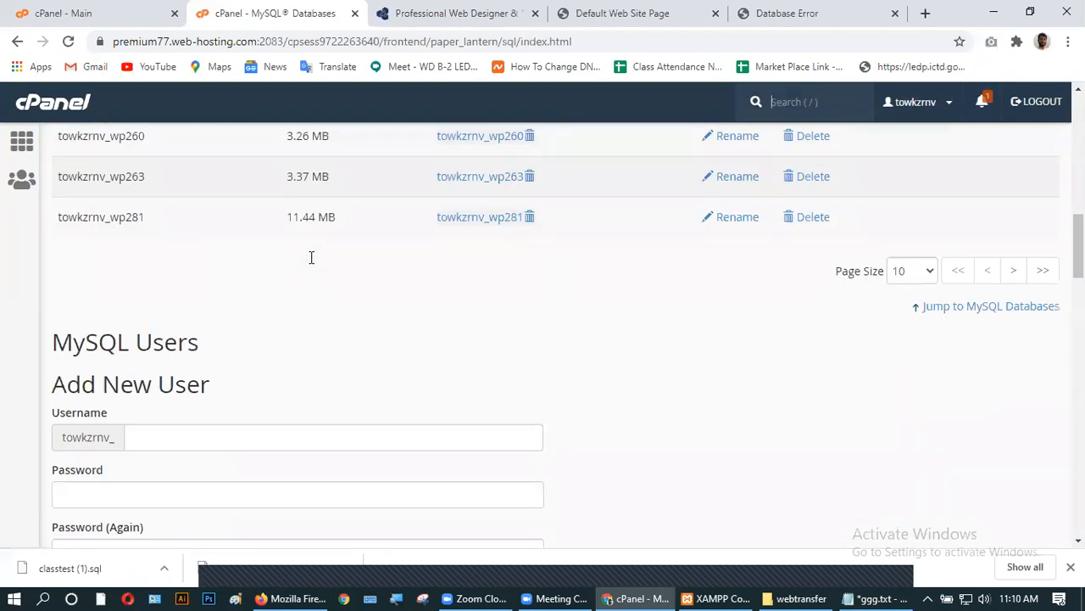
{"action": "scroll", "coordinate": [310, 256], "scroll_direction": "down", "scroll_amount": 4}
{"action": "scroll", "coordinate": [311, 255], "scroll_direction": "up", "scroll_amount": 3}
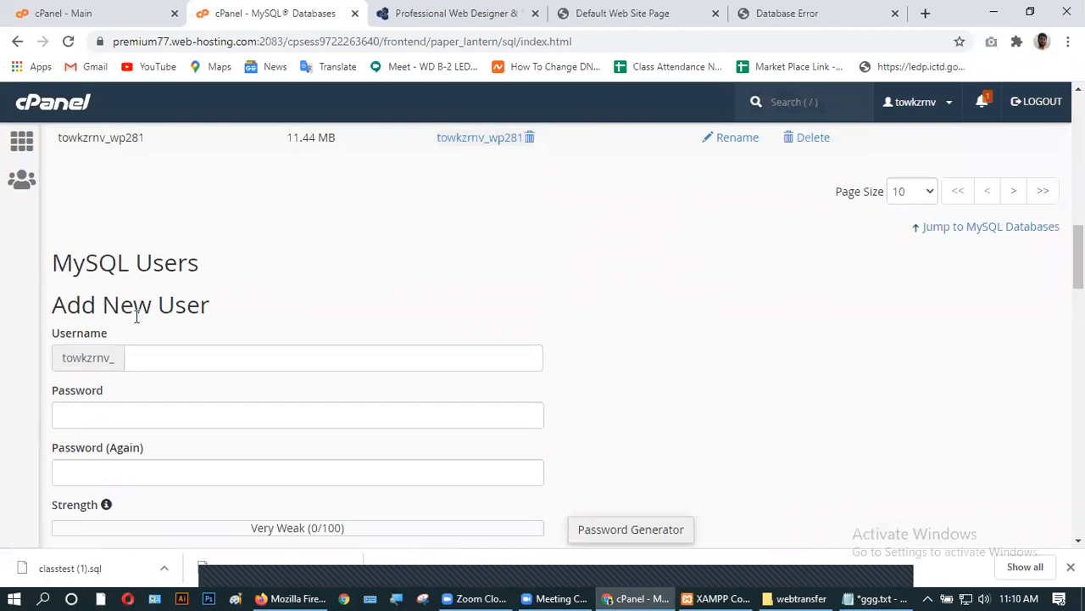
{"action": "scroll", "coordinate": [174, 339], "scroll_direction": "down", "scroll_amount": 1}
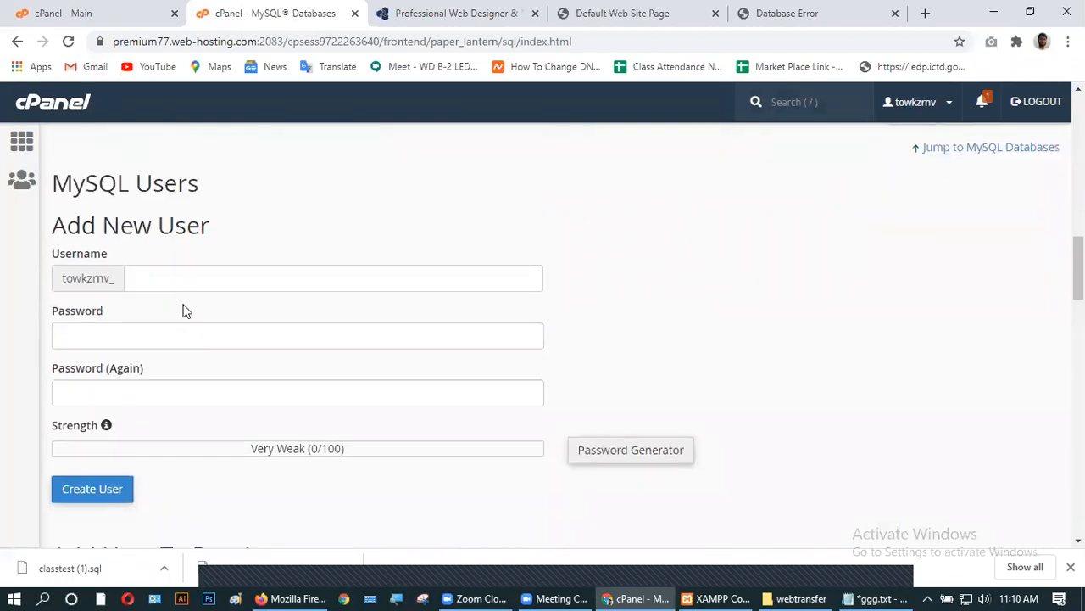
{"action": "left_click", "coordinate": [158, 286]}
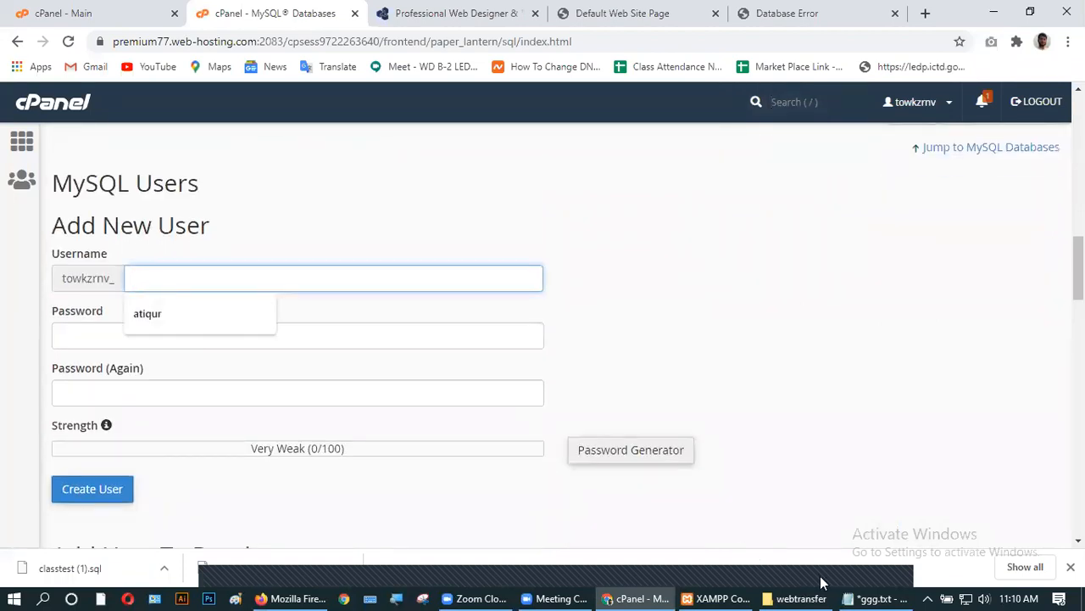
{"action": "left_click", "coordinate": [873, 597]}
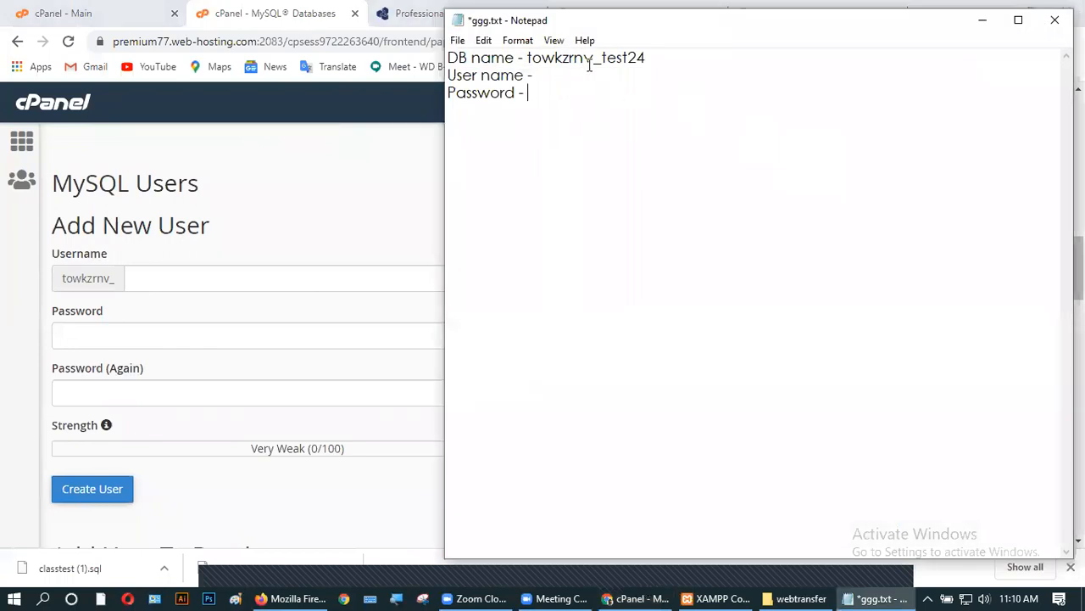
{"action": "left_click_drag", "start_coordinate": [601, 58], "coordinate": [656, 61]}
{"action": "key", "text": "ctrl+c"}
{"action": "left_click", "coordinate": [981, 21]}
{"action": "key", "text": "ctrl+v"}
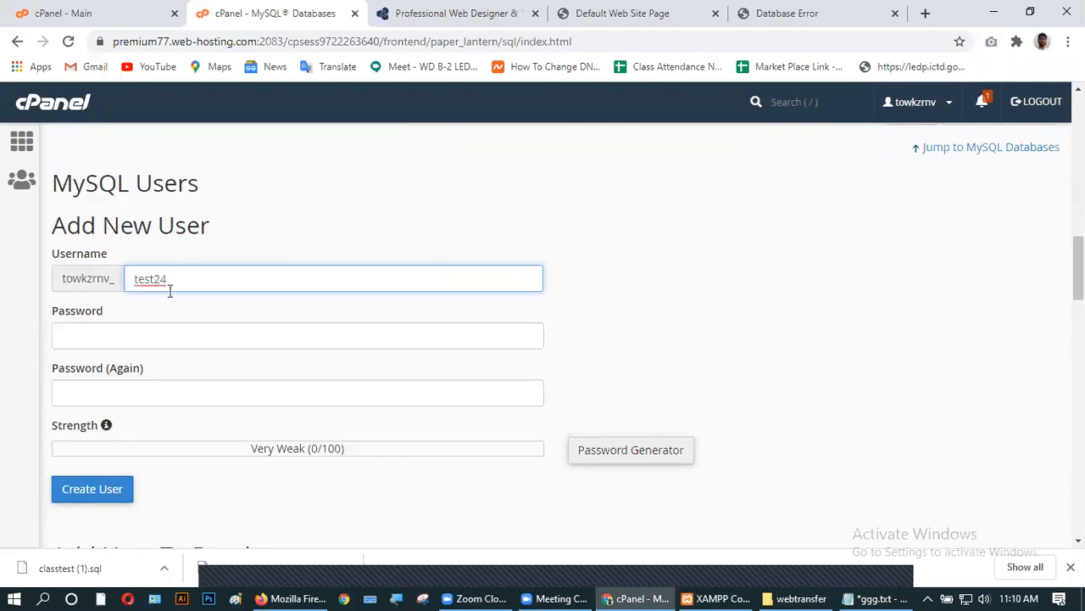
- Generate a Very Strong password, copy it, and apply it to both password fields
{"action": "left_click", "coordinate": [600, 454]}
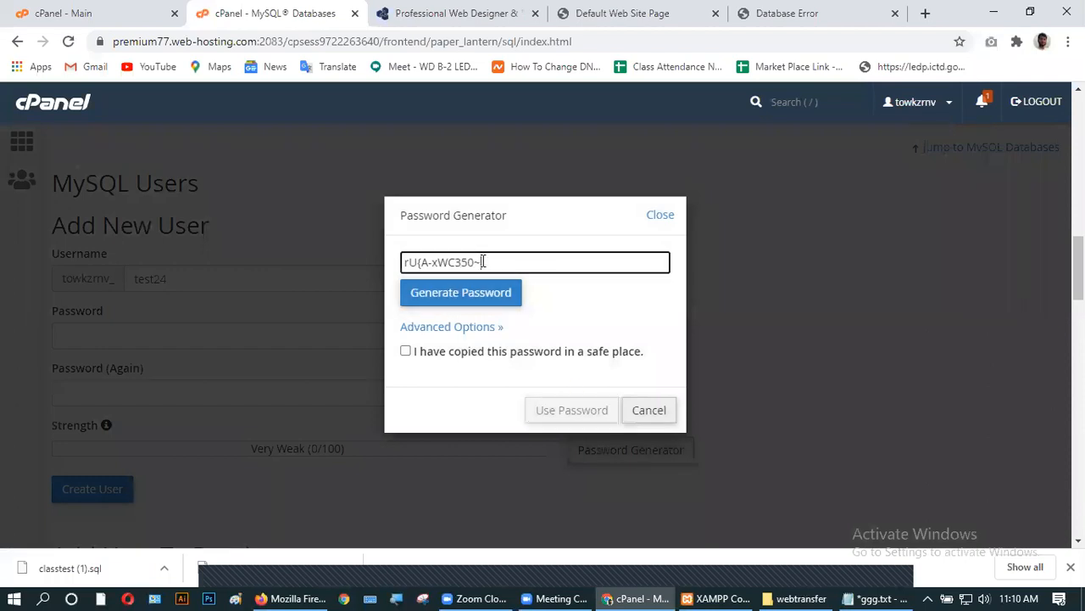
{"action": "left_click_drag", "start_coordinate": [482, 262], "coordinate": [356, 260]}
{"action": "key", "text": "ctrl+c"}
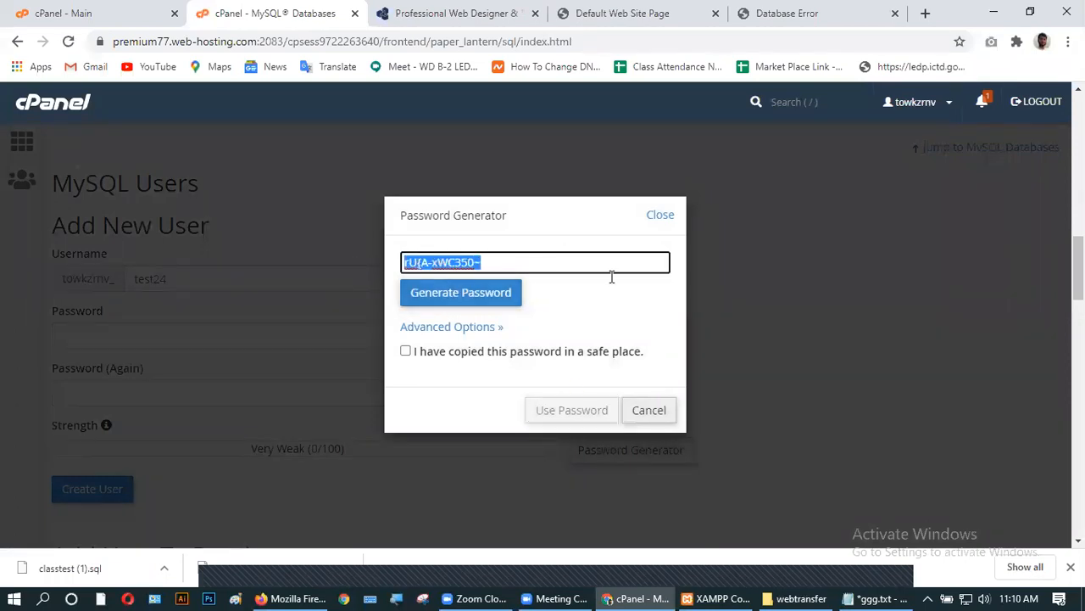
{"action": "left_click", "coordinate": [406, 351]}
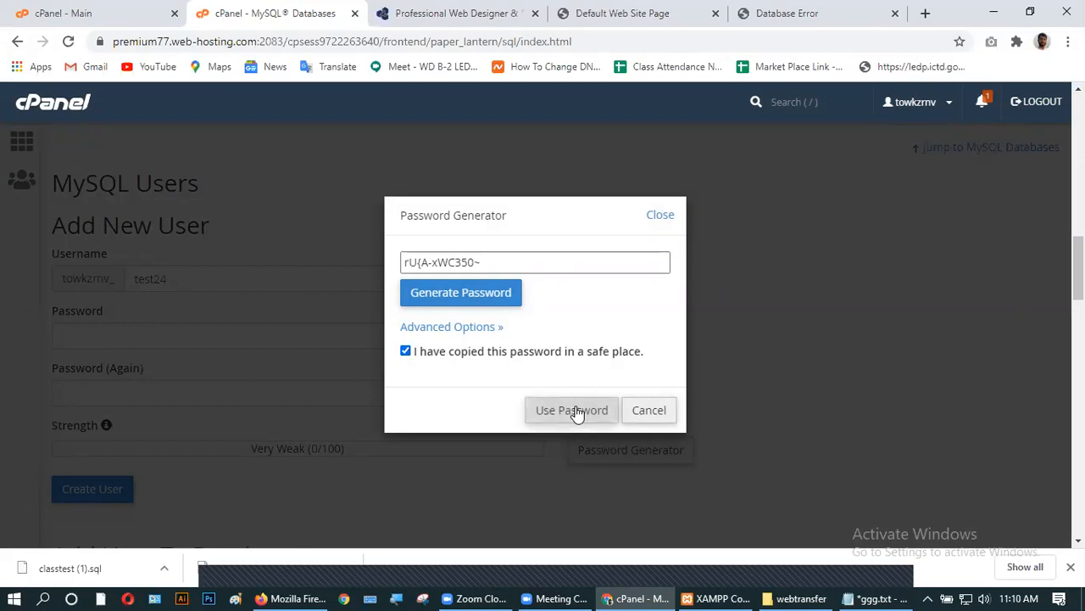
{"action": "left_click", "coordinate": [576, 413]}
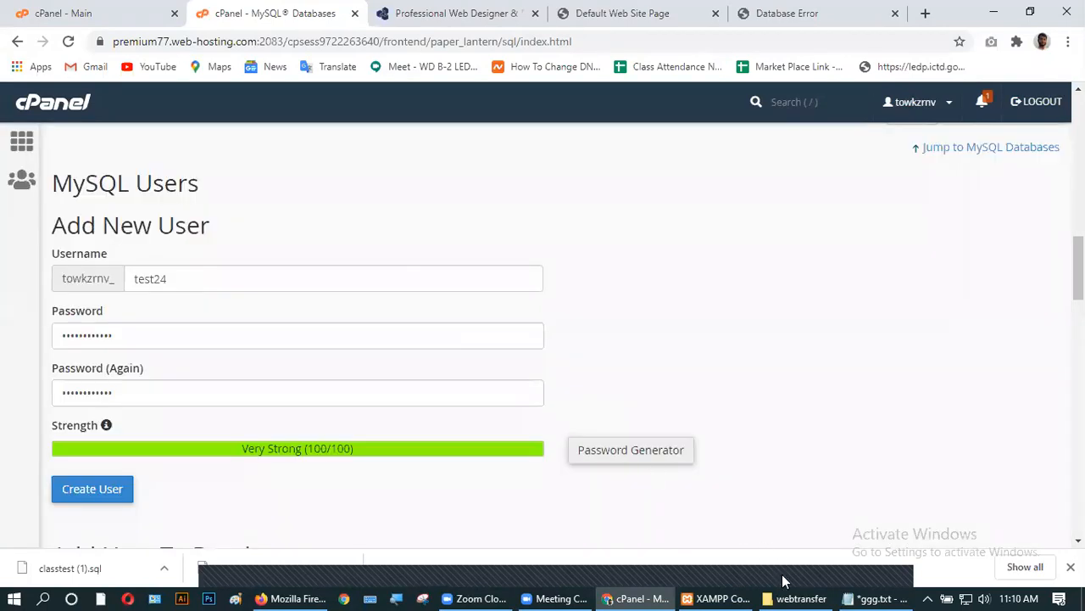
- Record the generated password and the full prefixed user name in ggg.txt
{"action": "left_click", "coordinate": [860, 596]}
{"action": "left_click", "coordinate": [547, 95]}
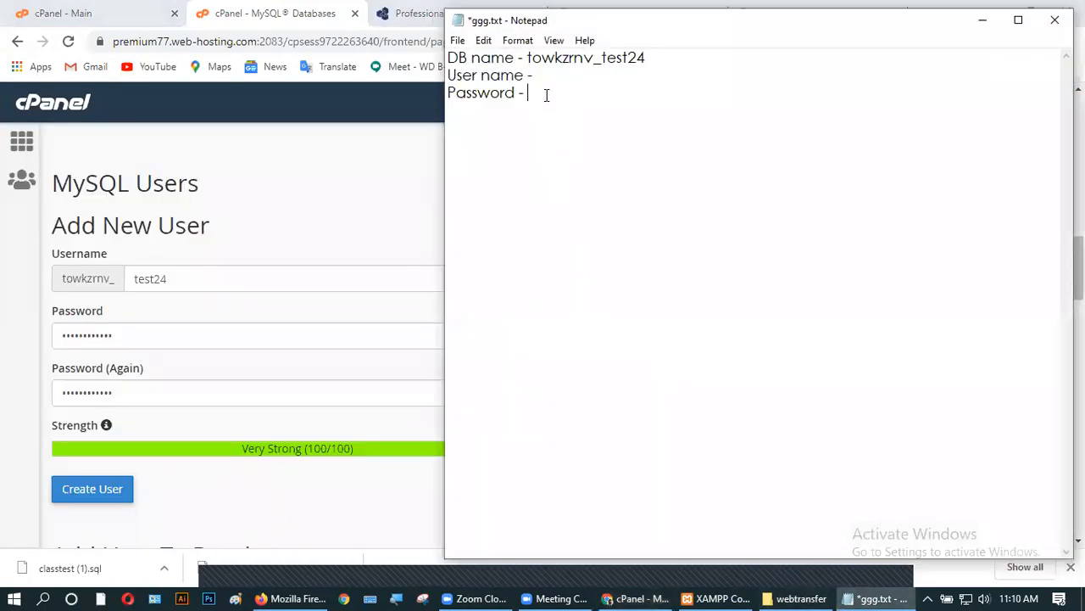
{"action": "key", "text": "ctrl+v"}
{"action": "left_click_drag", "start_coordinate": [528, 58], "coordinate": [658, 57]}
{"action": "key", "text": "ctrl+c"}
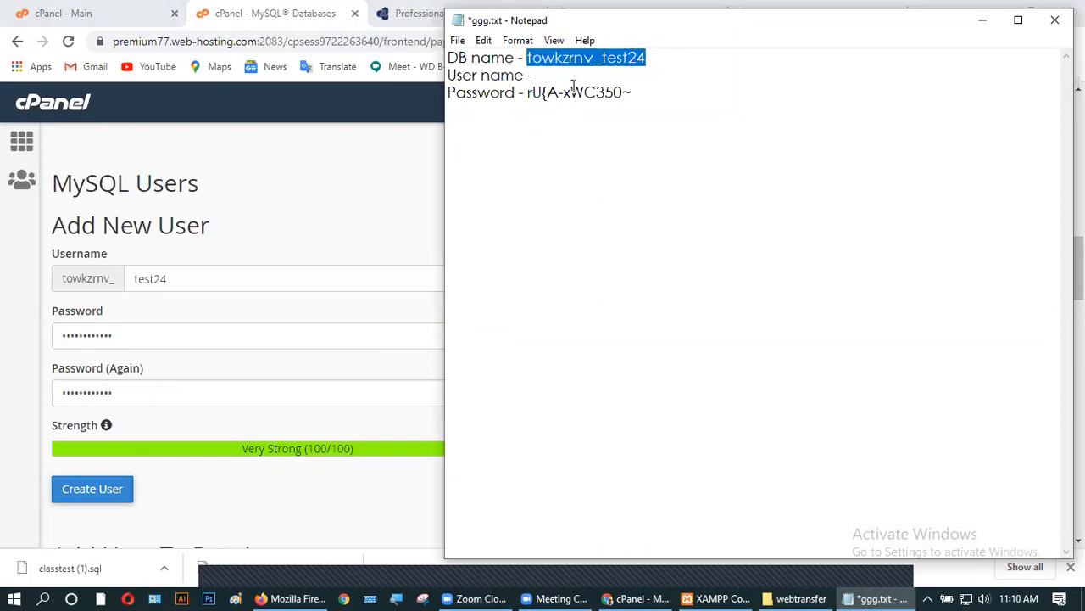
{"action": "left_click", "coordinate": [547, 74]}
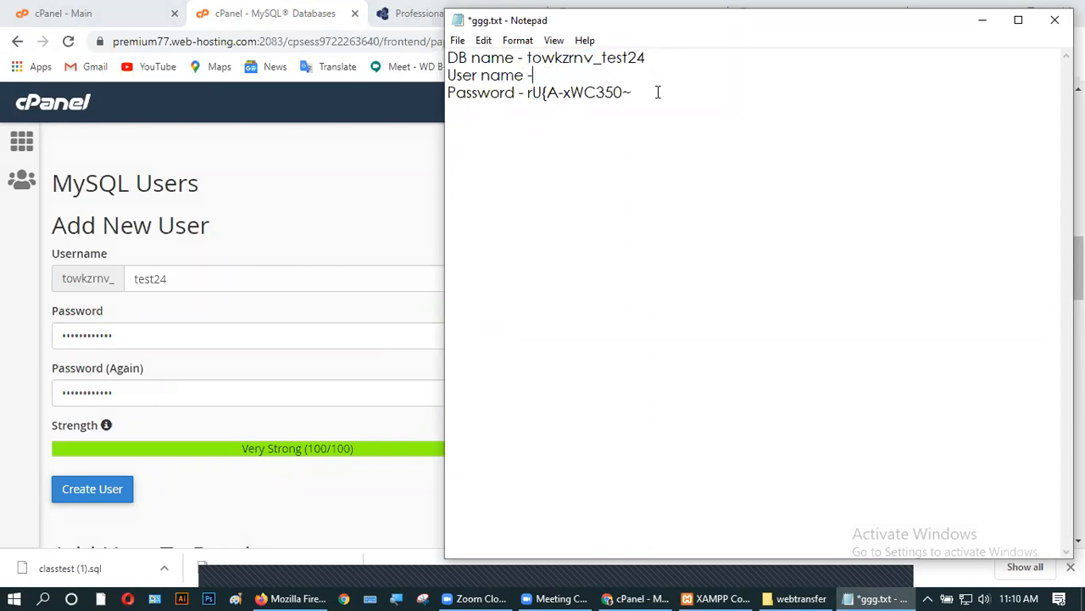
{"action": "key", "text": "ctrl+v"}
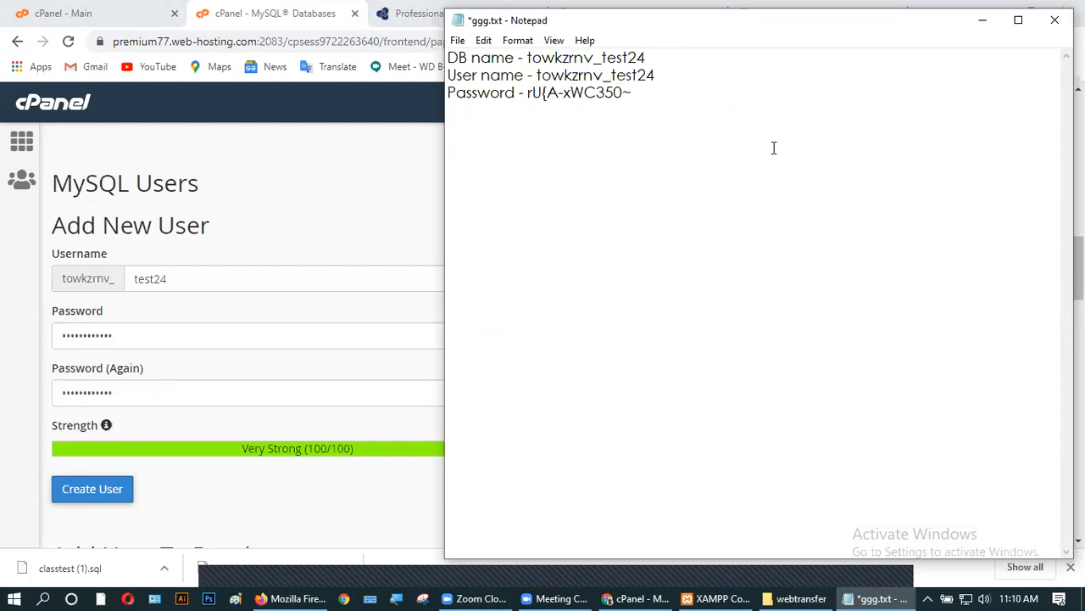
{"action": "left_click", "coordinate": [982, 19]}
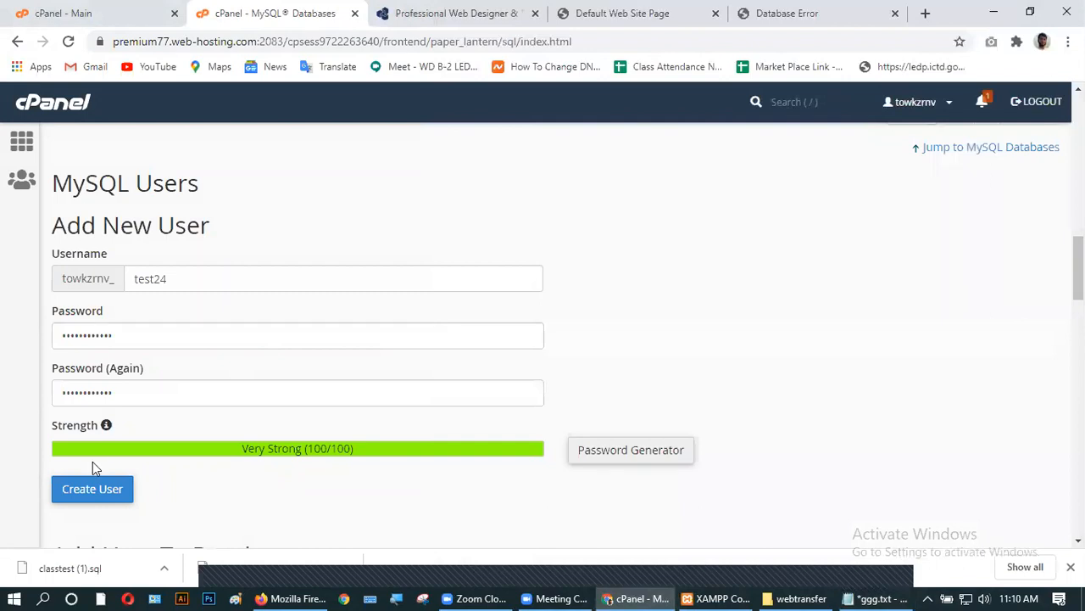
- Create the MySQL user towkzrnv_test24 and go back to the MySQL Databases page
{"action": "left_click", "coordinate": [93, 494]}
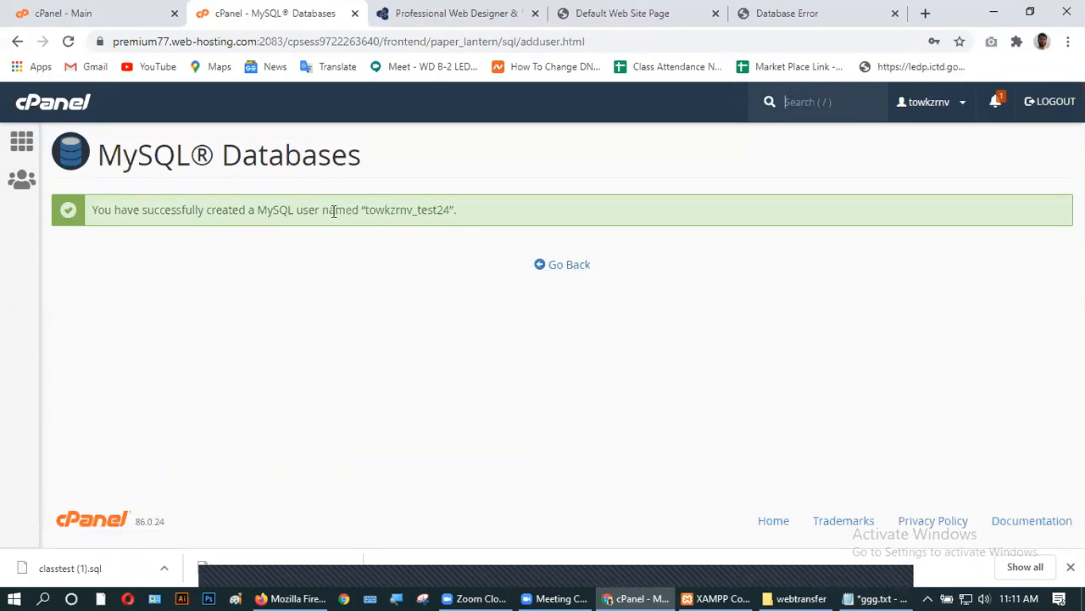
{"action": "left_click_drag", "start_coordinate": [366, 211], "coordinate": [447, 214]}
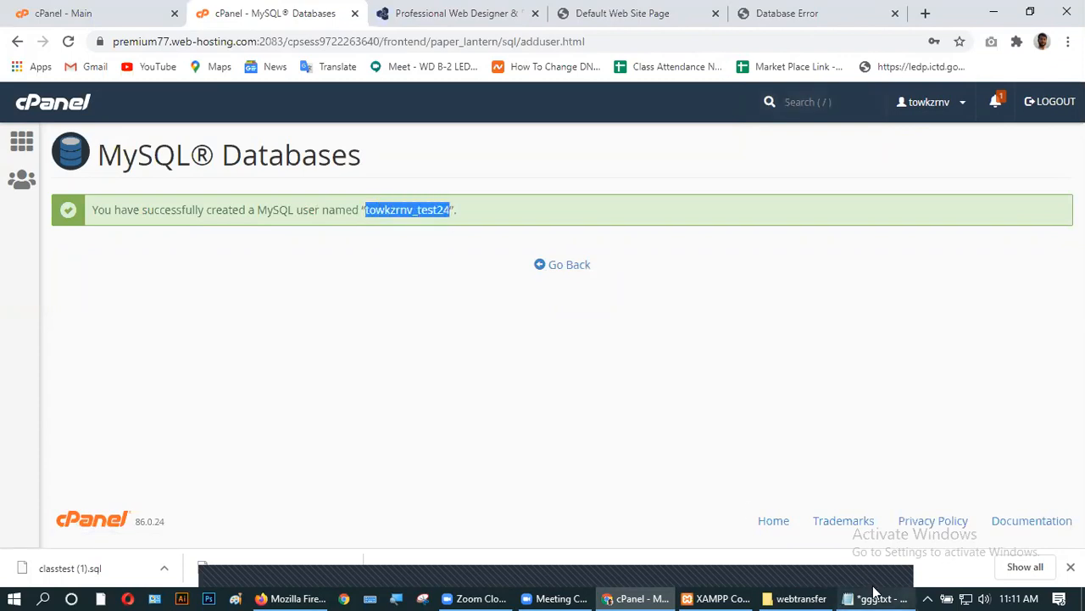
{"action": "left_click", "coordinate": [873, 597]}
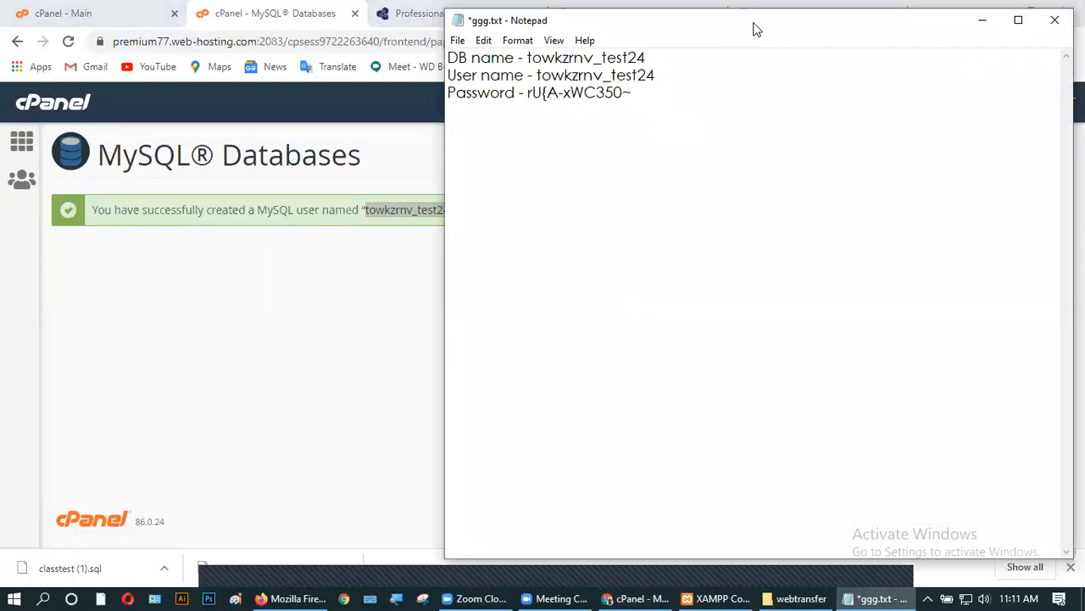
{"action": "left_click_drag", "start_coordinate": [757, 30], "coordinate": [857, 96]}
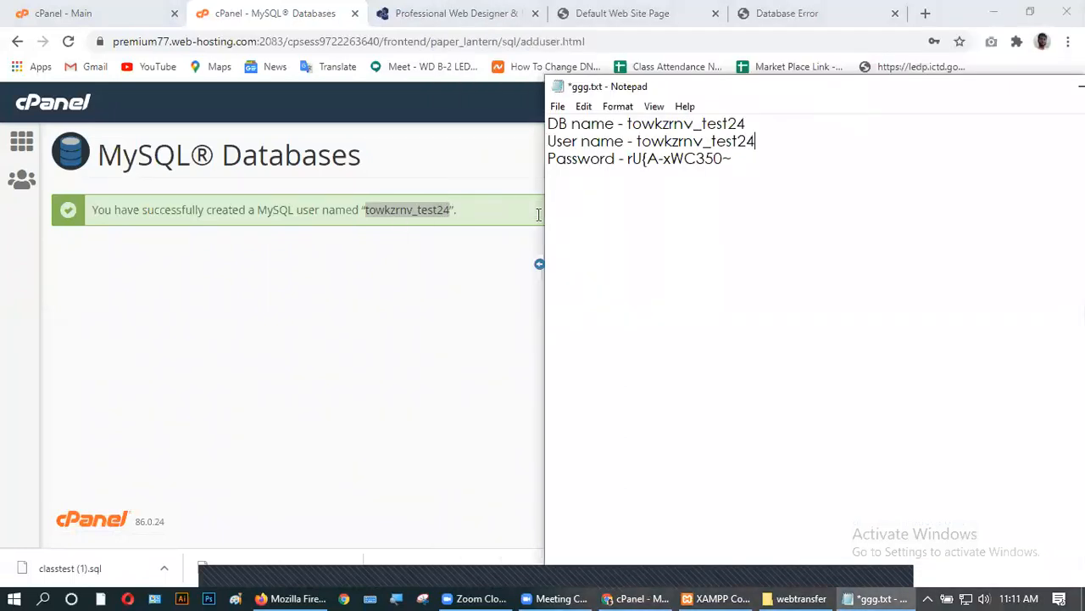
{"action": "left_click_drag", "start_coordinate": [782, 88], "coordinate": [613, 74]}
{"action": "left_click", "coordinate": [912, 73]}
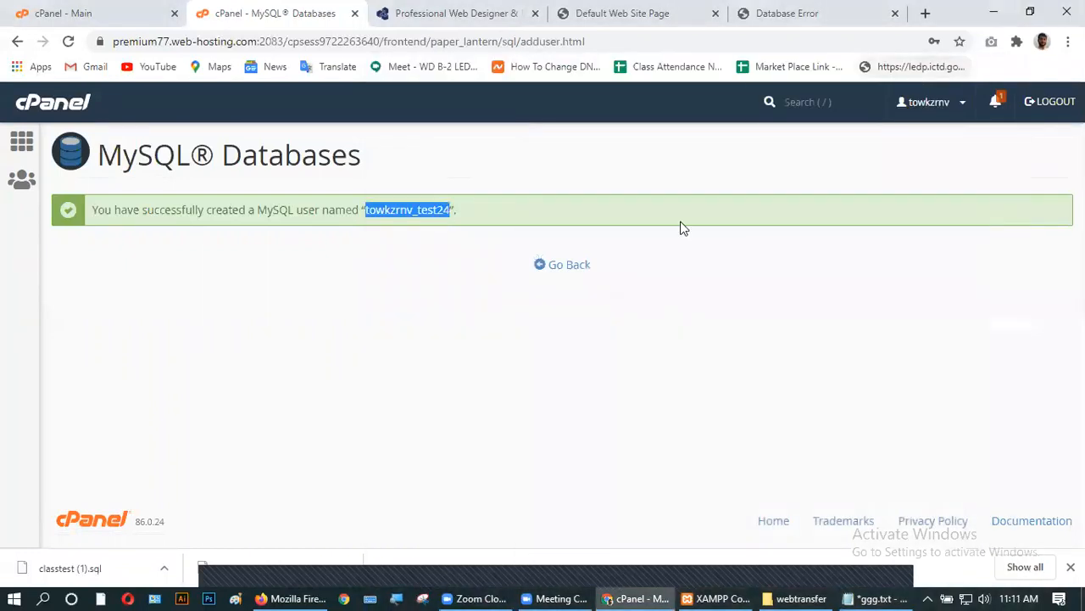
{"action": "left_click", "coordinate": [557, 269]}
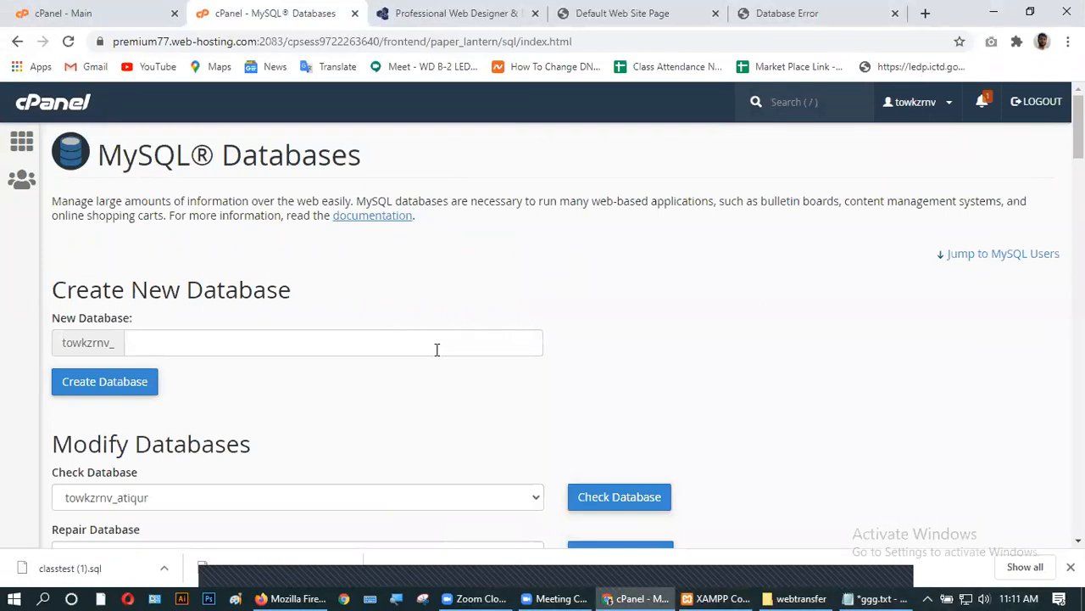
- Add user towkzrnv_test24 to database towkzrnv_test24 under Add User To Database
{"action": "scroll", "coordinate": [279, 408], "scroll_direction": "down", "scroll_amount": 15}
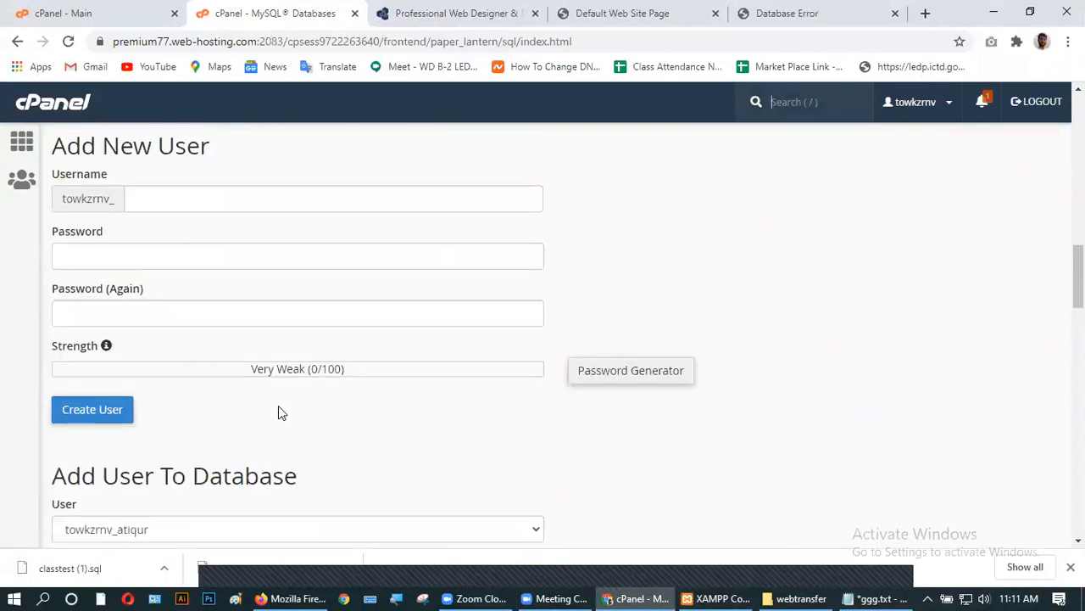
{"action": "scroll", "coordinate": [279, 408], "scroll_direction": "down", "scroll_amount": 3}
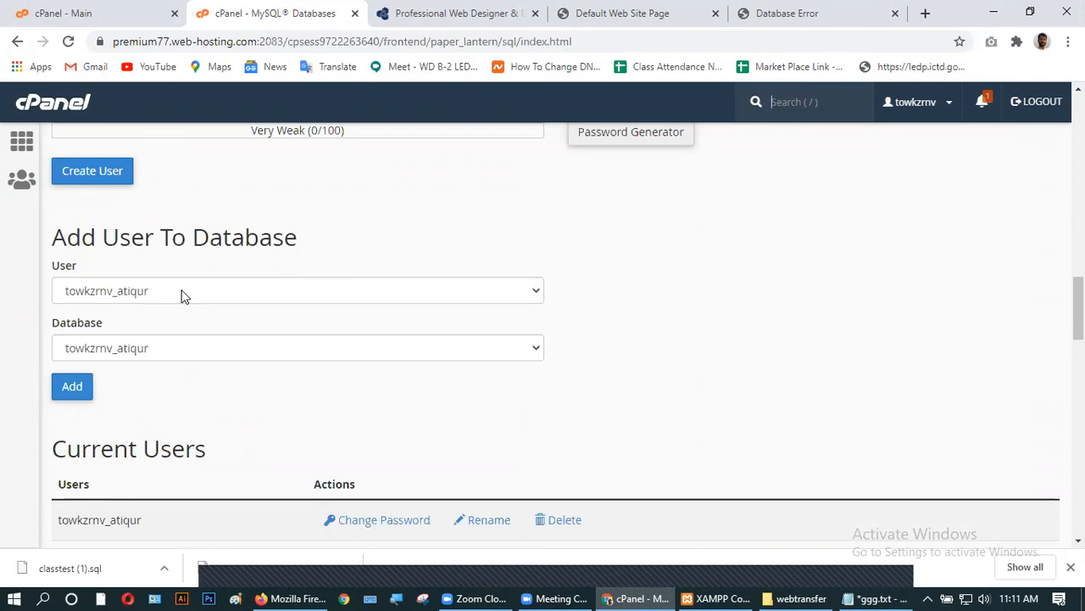
{"action": "left_click", "coordinate": [309, 295]}
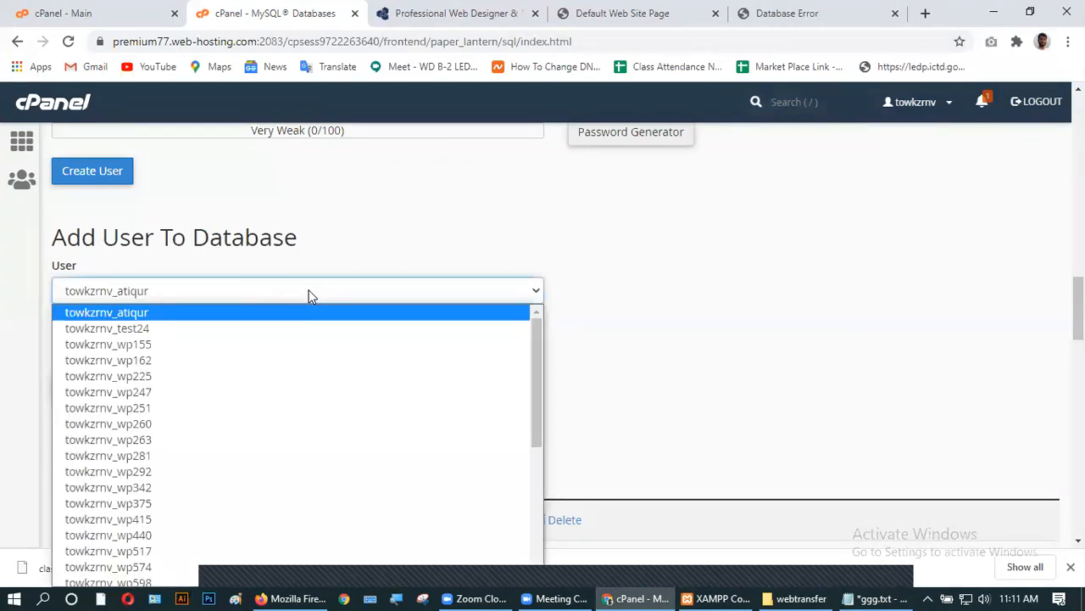
{"action": "left_click", "coordinate": [114, 328]}
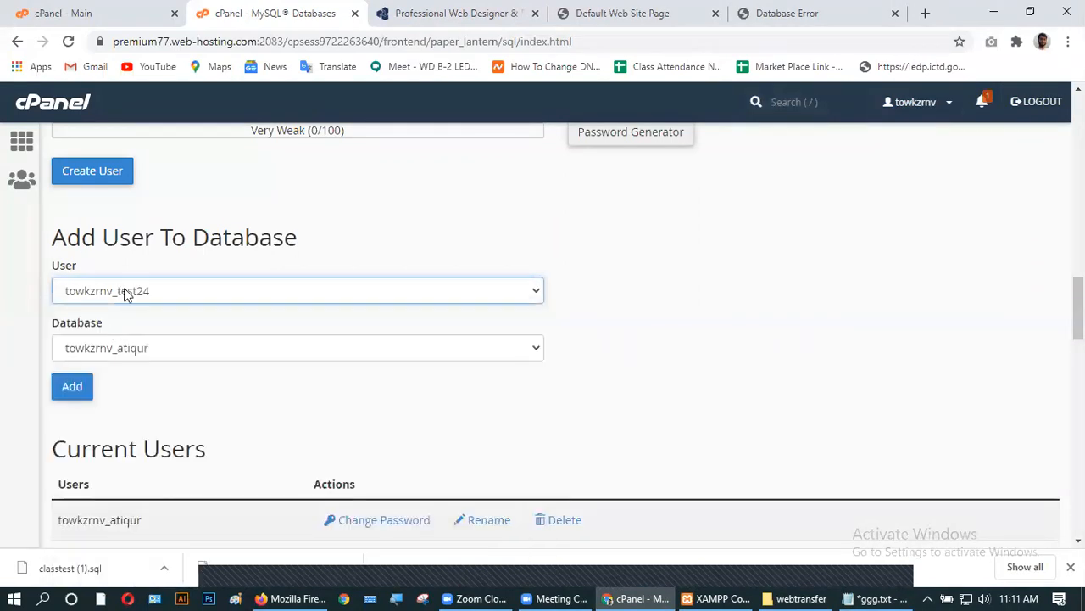
{"action": "left_click", "coordinate": [190, 353]}
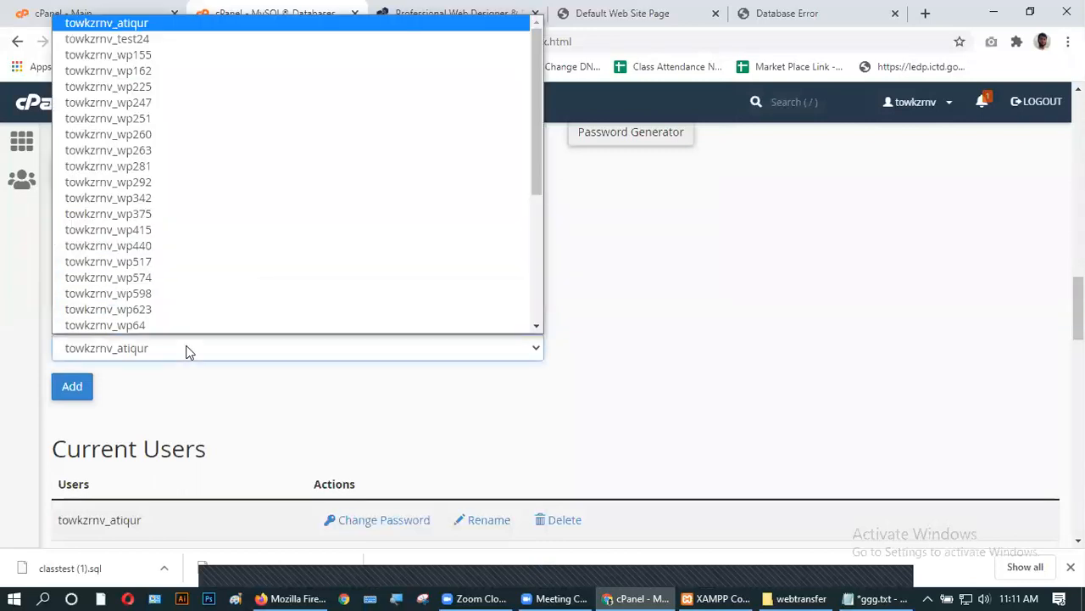
{"action": "left_click", "coordinate": [139, 39]}
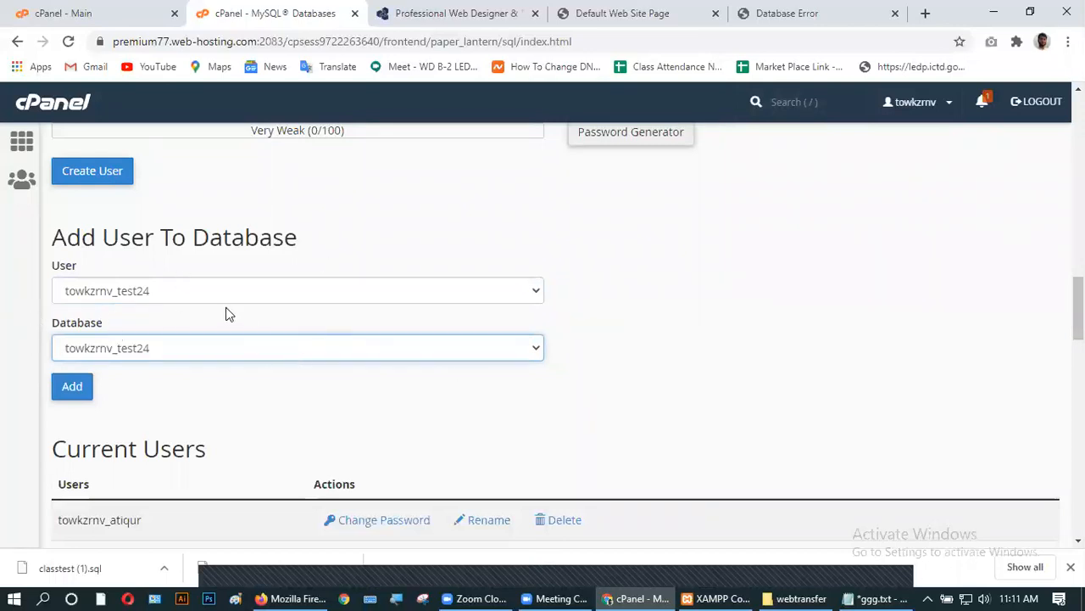
{"action": "left_click", "coordinate": [874, 598]}
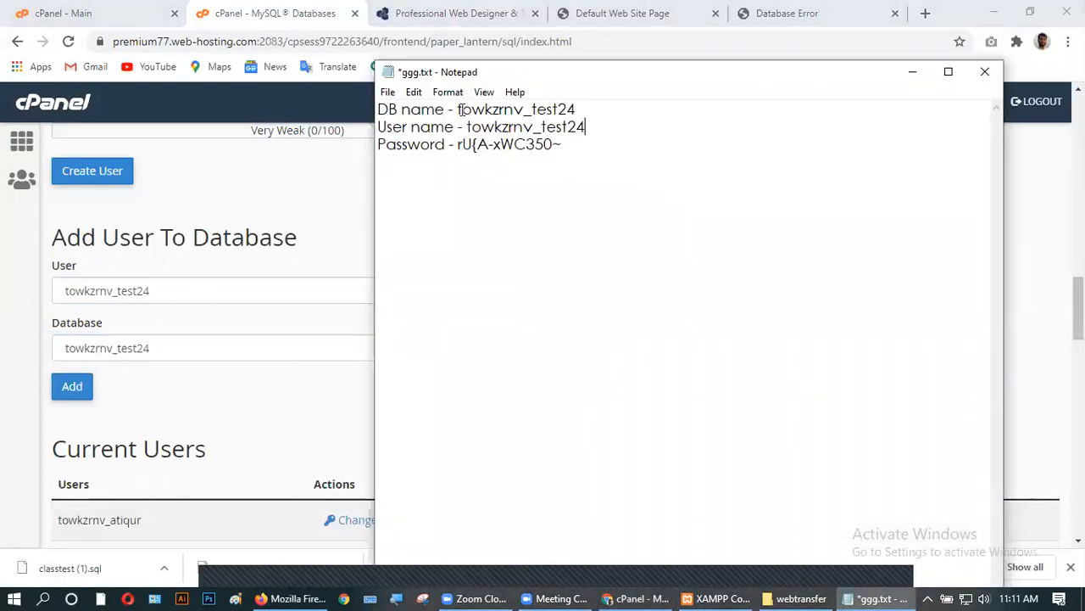
{"action": "left_click", "coordinate": [914, 74]}
{"action": "left_click", "coordinate": [73, 386]}
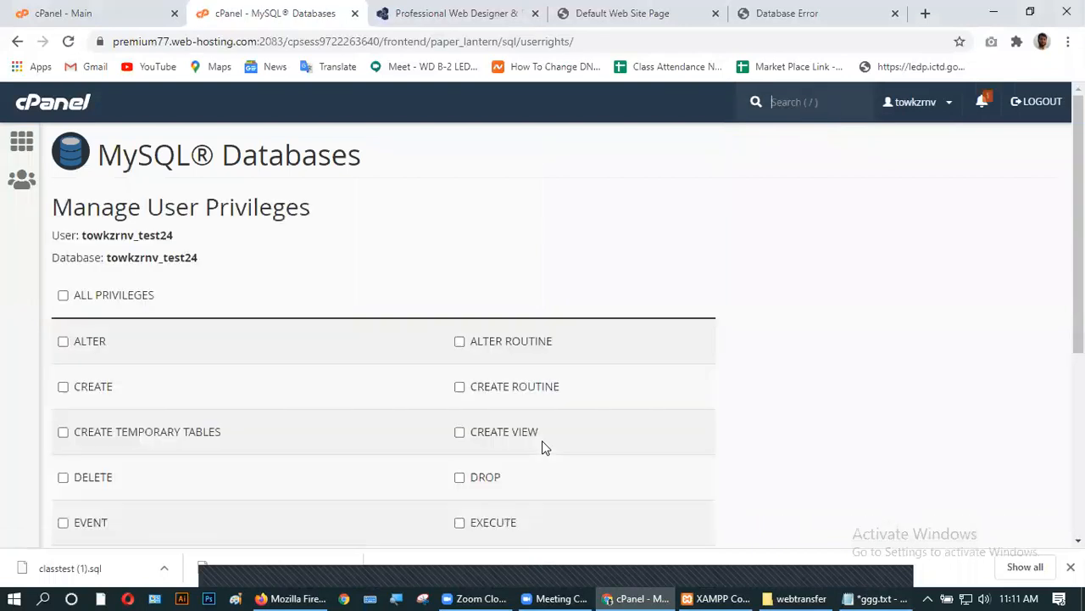
- Grant towkzrnv_test24 ALL PRIVILEGES on the towkzrnv_test24 database, save, and return to cPanel Home
{"action": "left_click", "coordinate": [64, 295]}
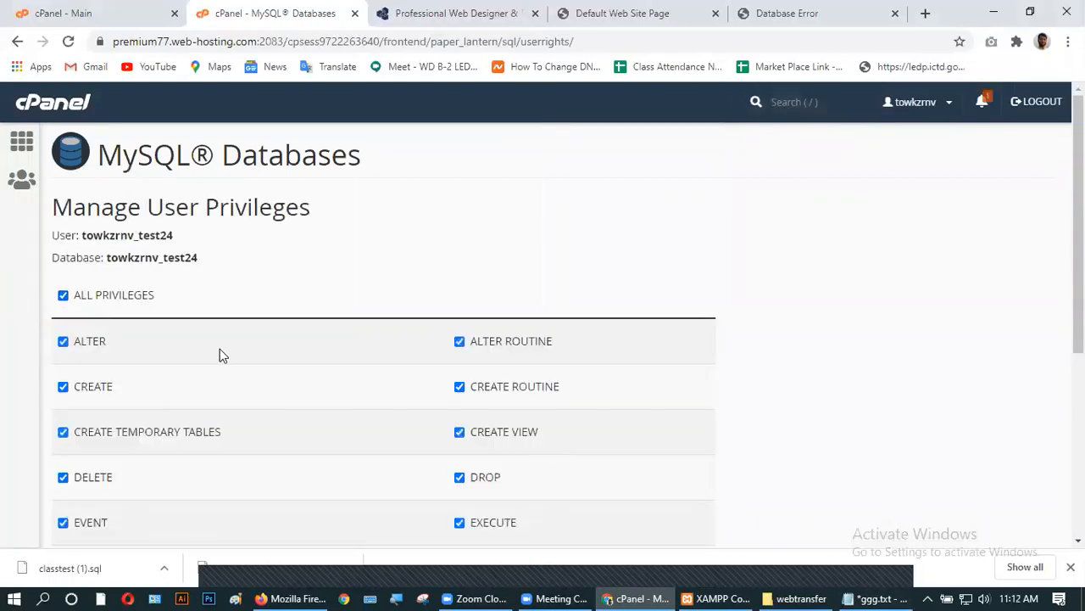
{"action": "scroll", "coordinate": [219, 356], "scroll_direction": "down", "scroll_amount": 4}
{"action": "left_click", "coordinate": [73, 435]}
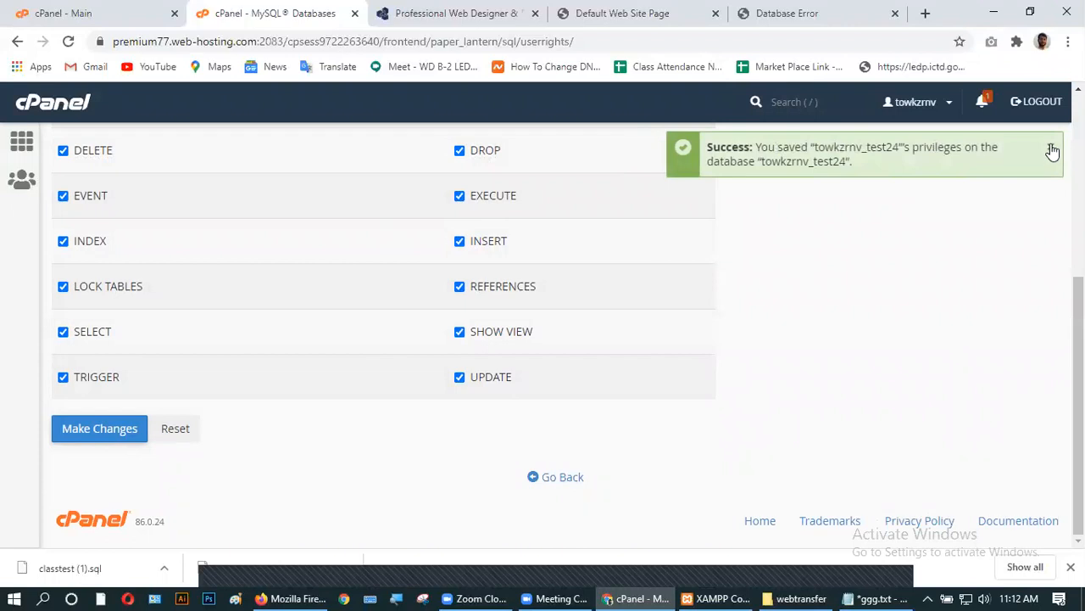
{"action": "left_click", "coordinate": [18, 144]}
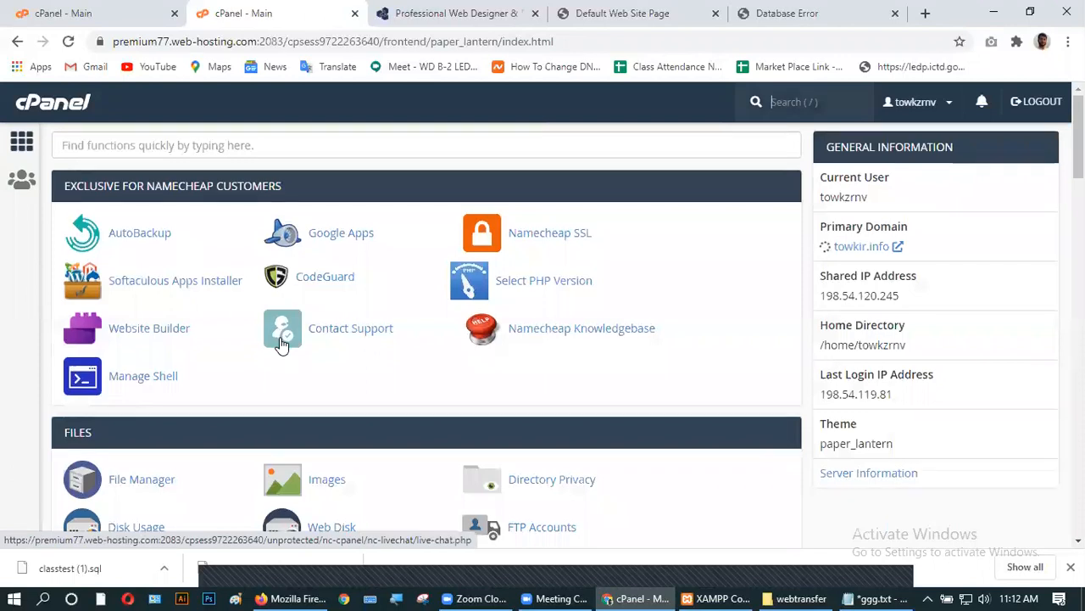
- Launch phpMyAdmin from the Databases section of cPanel Home
{"action": "scroll", "coordinate": [281, 342], "scroll_direction": "down", "scroll_amount": 6}
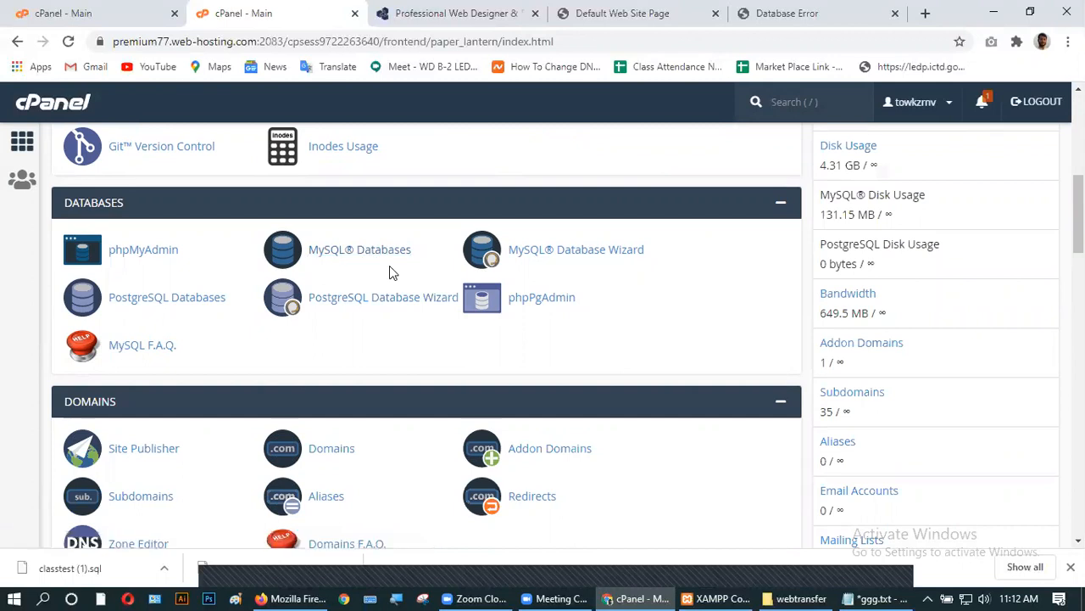
{"action": "left_click", "coordinate": [133, 251]}
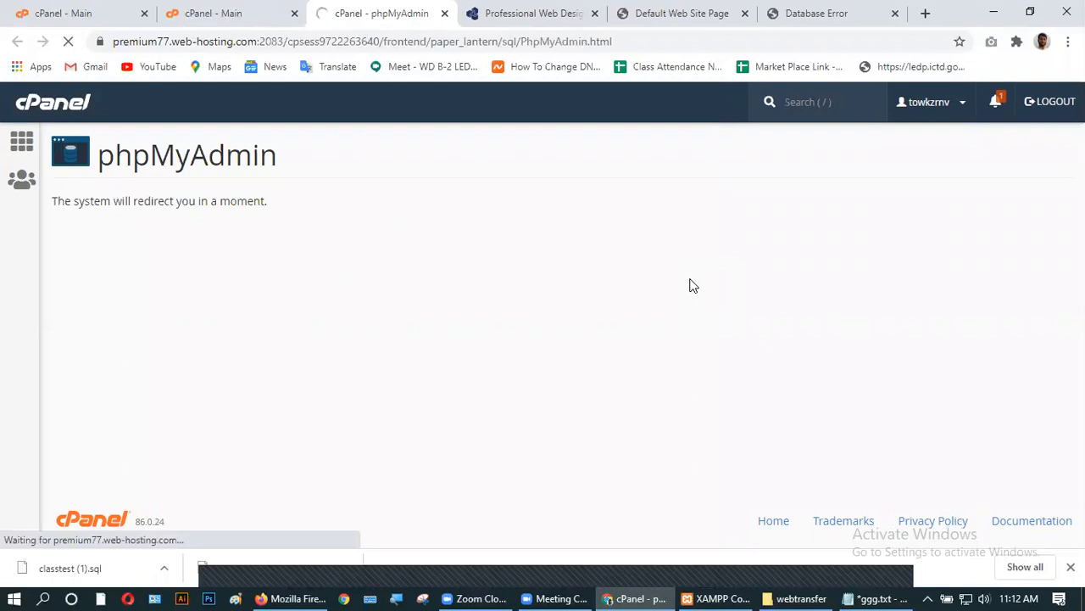
- Close the Default Web Site Page tab and open the empty towkzrnv_test24 database in phpMyAdmin
{"action": "left_click", "coordinate": [745, 15]}
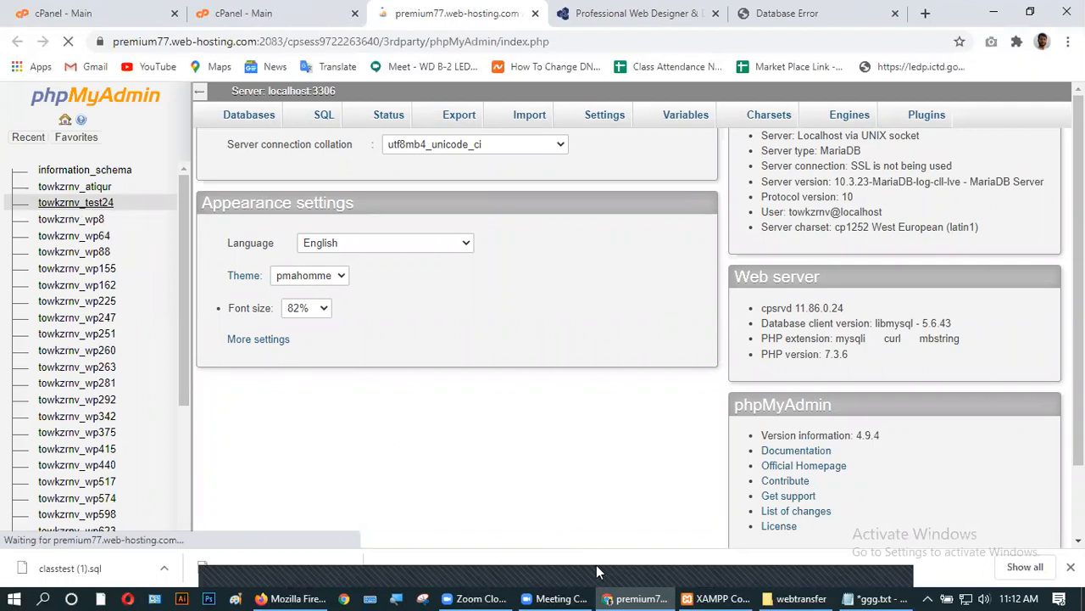
{"action": "key", "text": "alt+Tab"}
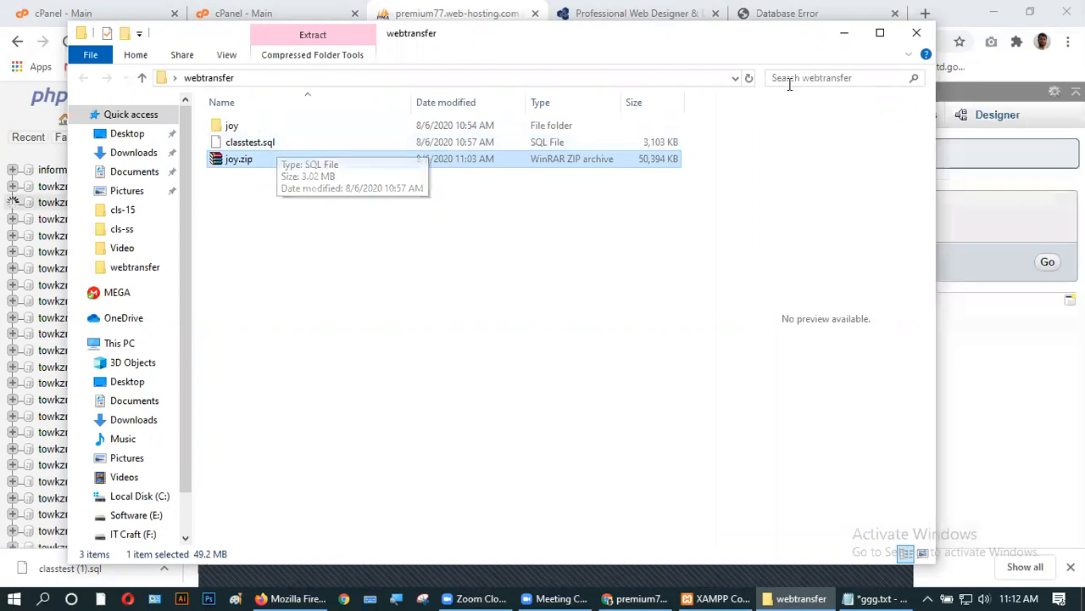
{"action": "left_click", "coordinate": [844, 34]}
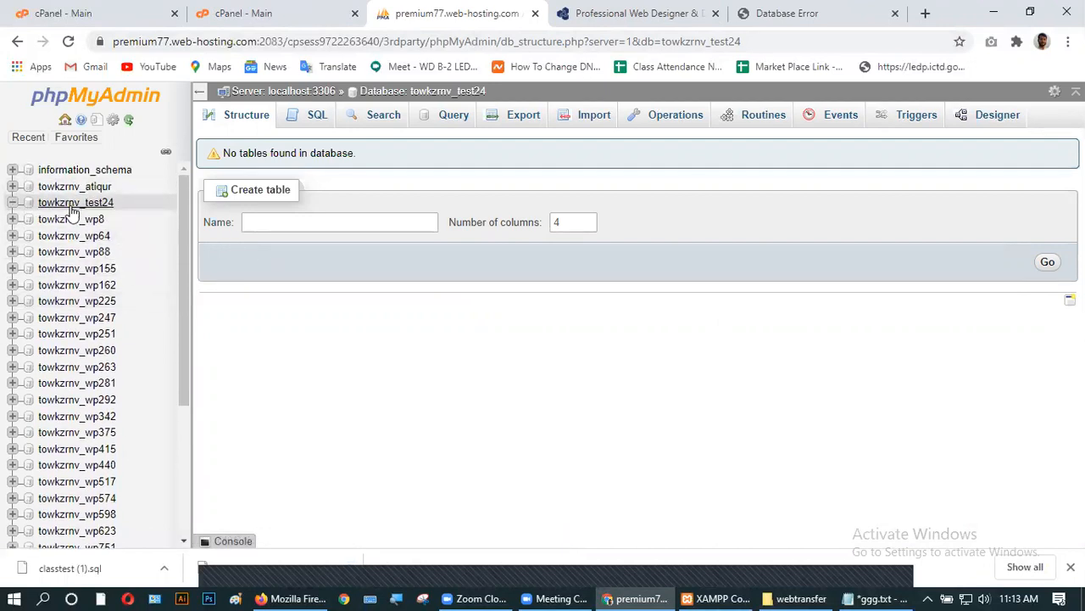
- On the database's Import page, choose classtest.sql from Desktop > webtransfer as the import file
{"action": "left_click", "coordinate": [583, 116]}
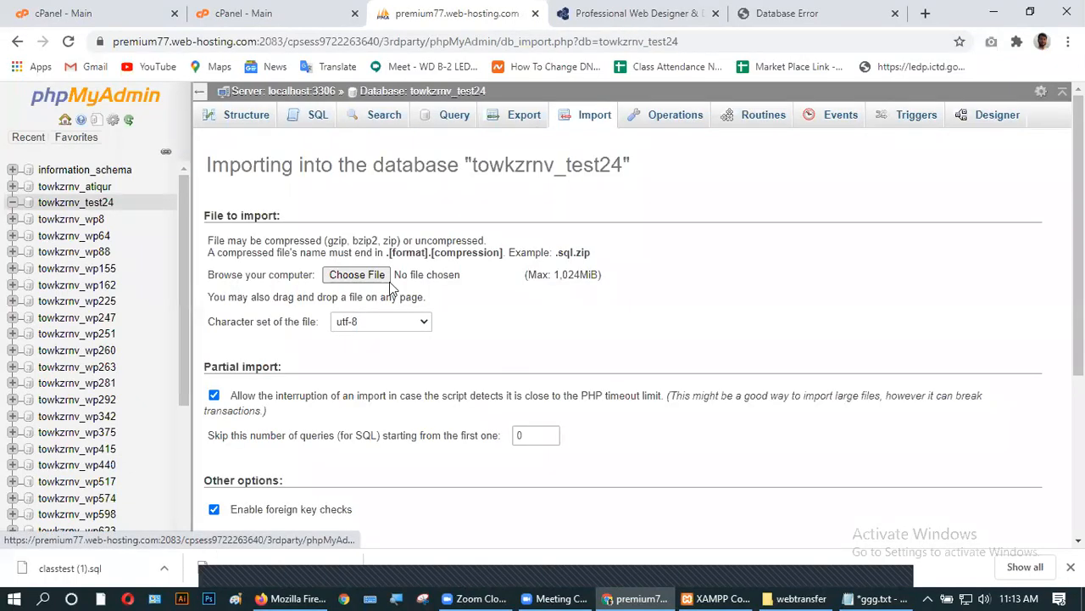
{"action": "scroll", "coordinate": [536, 251], "scroll_direction": "down", "scroll_amount": 1}
{"action": "scroll", "coordinate": [536, 250], "scroll_direction": "up", "scroll_amount": 1}
{"action": "left_click", "coordinate": [363, 277]}
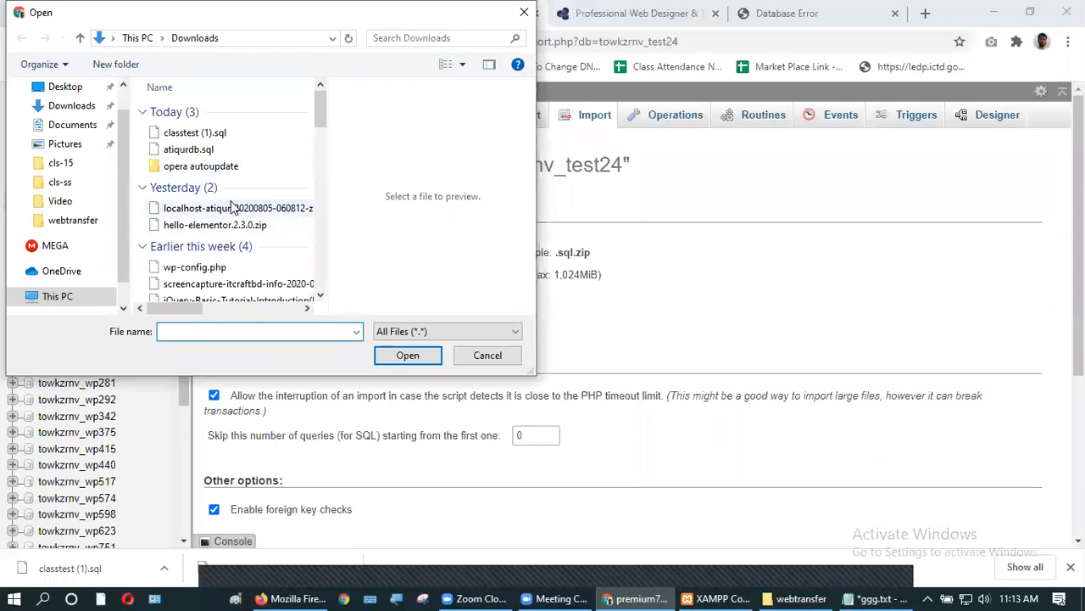
{"action": "left_click", "coordinate": [68, 131]}
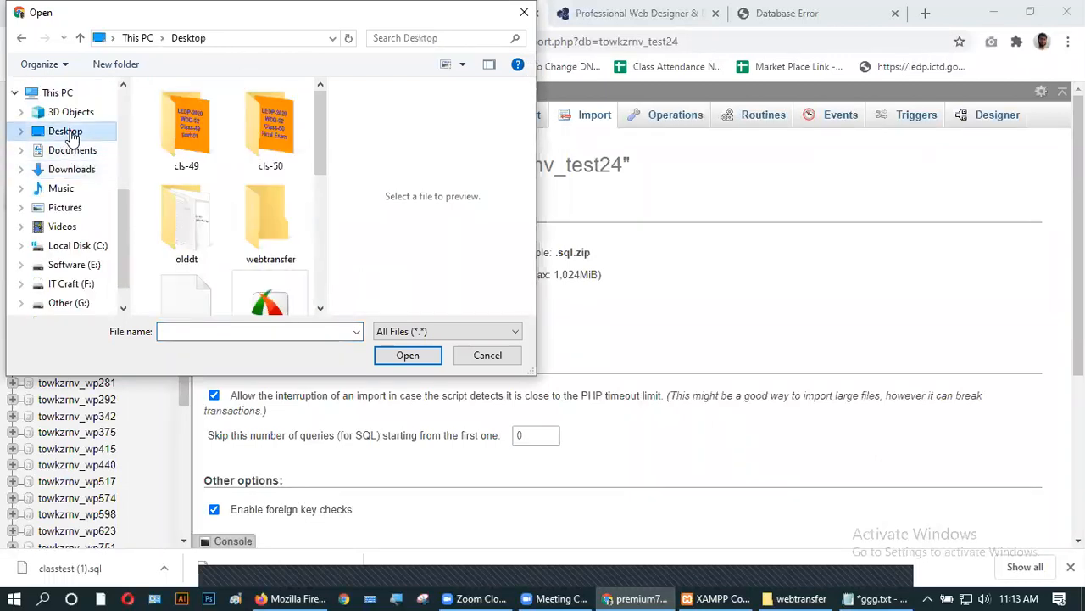
{"action": "double_click", "coordinate": [272, 222]}
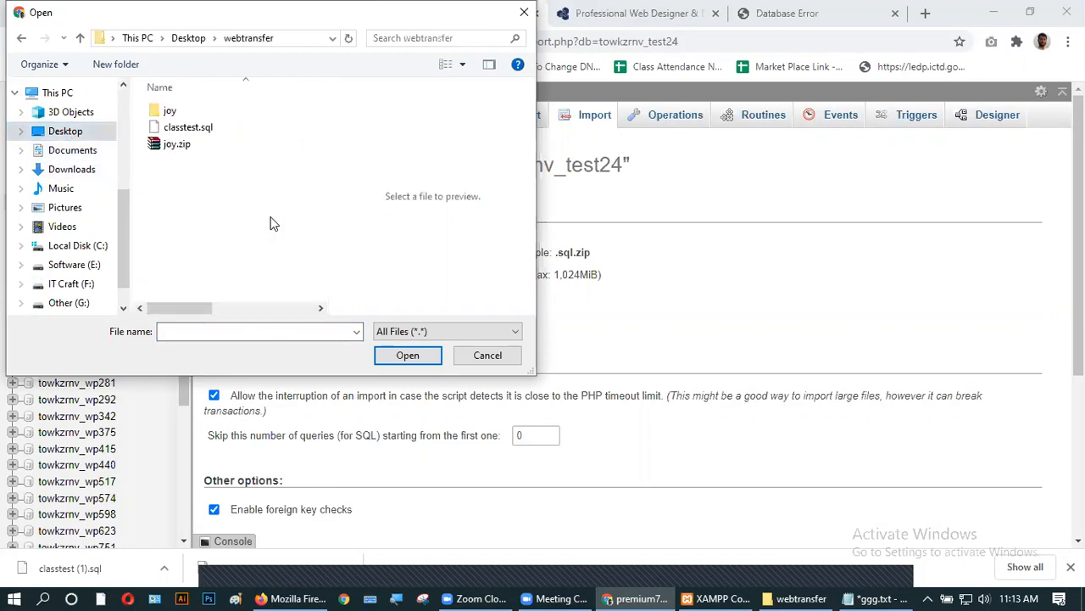
{"action": "left_click", "coordinate": [205, 136]}
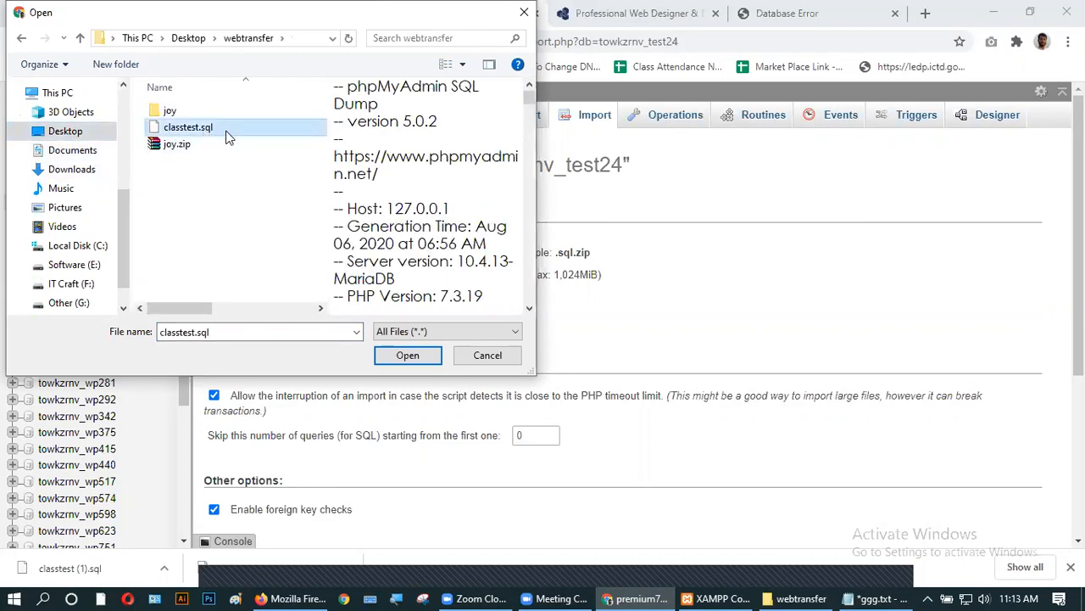
{"action": "left_click", "coordinate": [390, 359]}
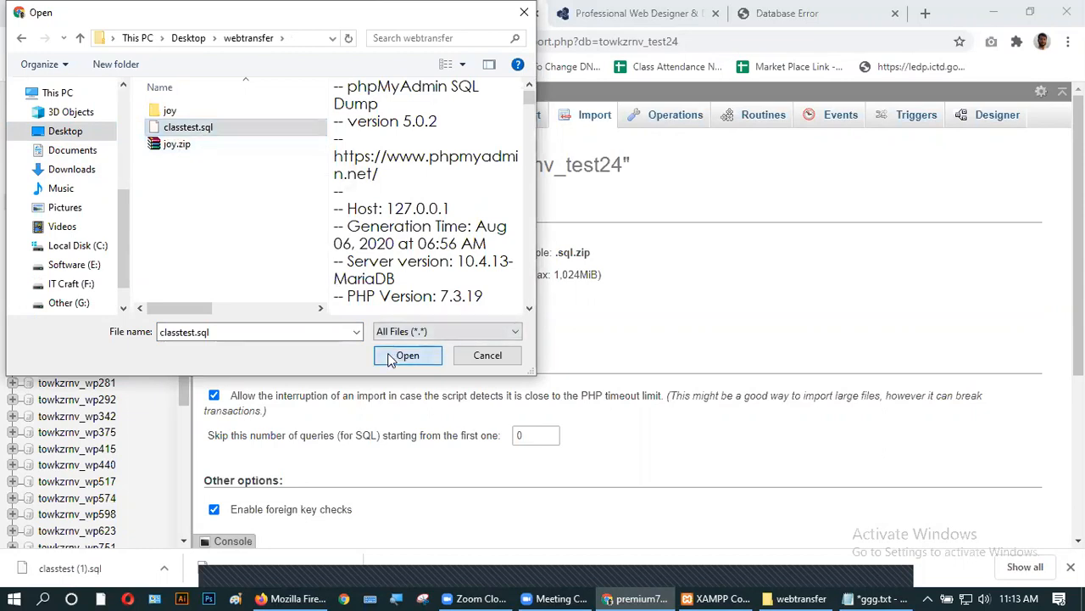
- Start importing classtest.sql into towkzrnv_test24
{"action": "scroll", "coordinate": [488, 305], "scroll_direction": "down", "scroll_amount": 2}
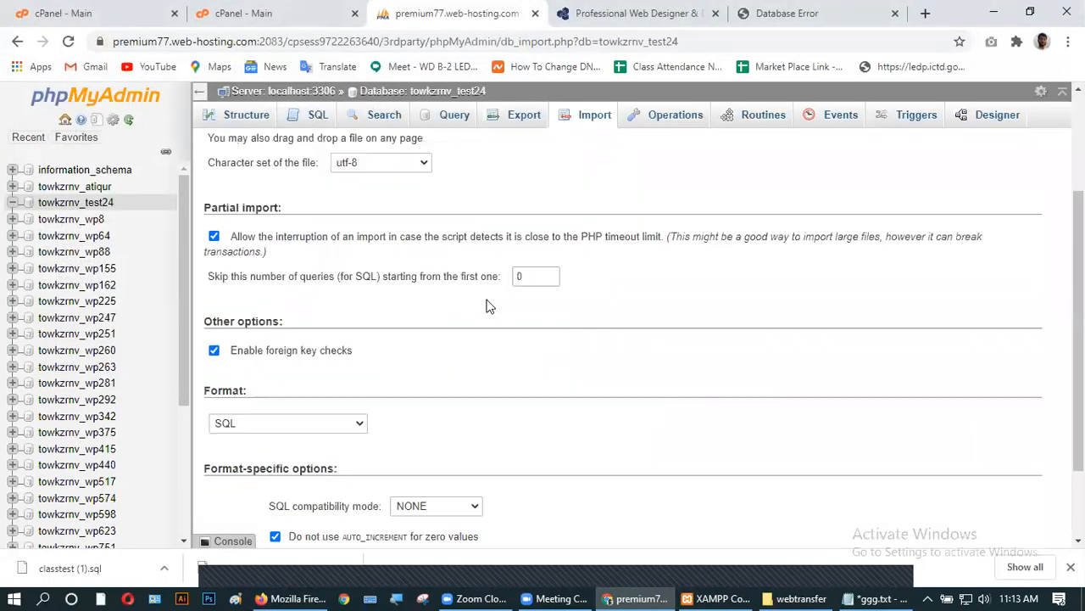
{"action": "scroll", "coordinate": [488, 306], "scroll_direction": "down", "scroll_amount": 2}
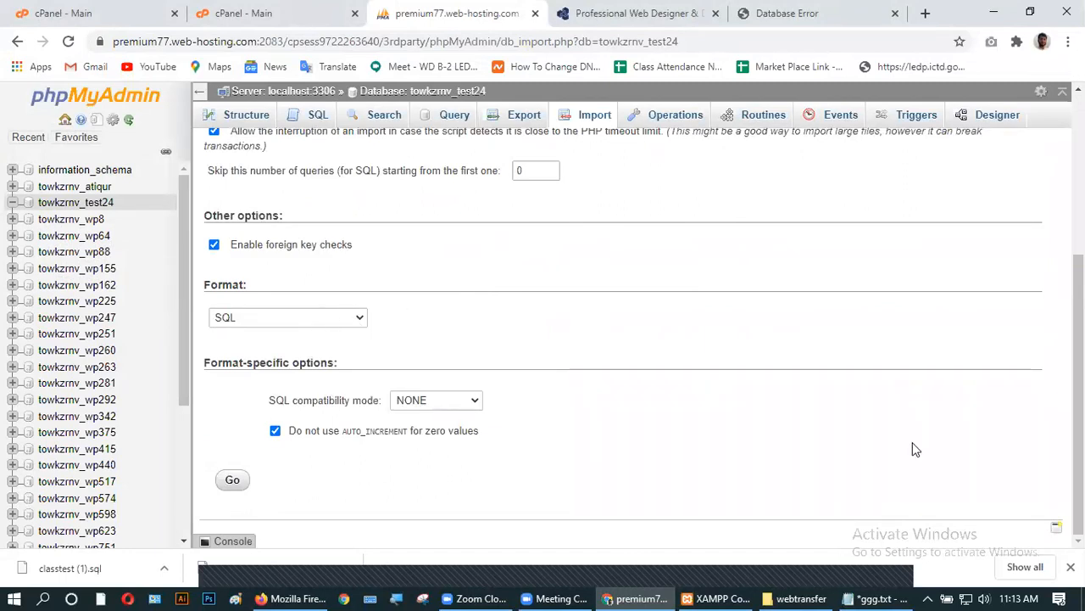
{"action": "left_click", "coordinate": [233, 482]}
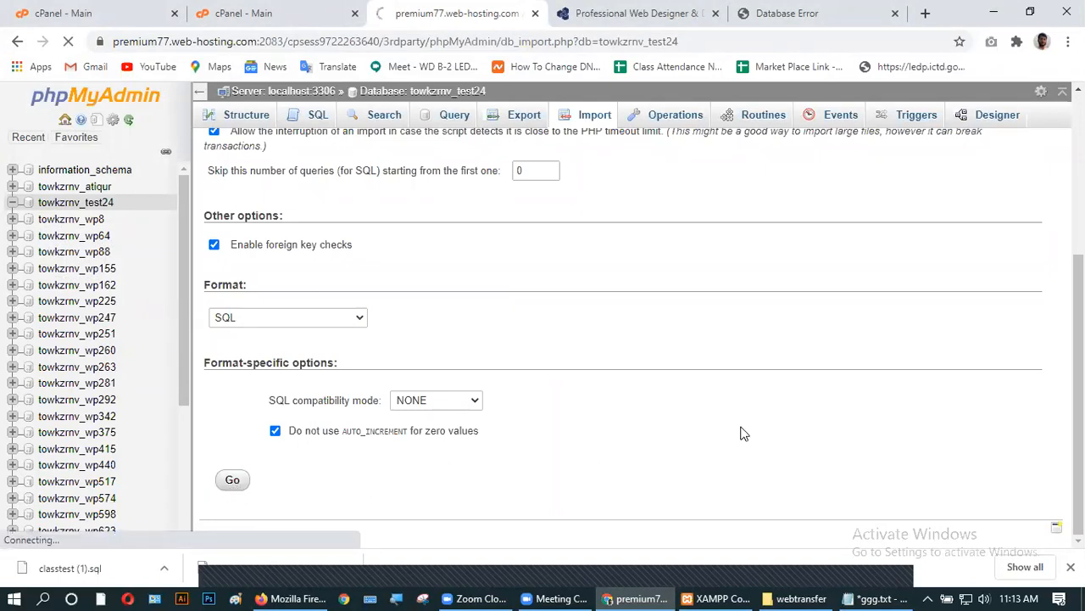
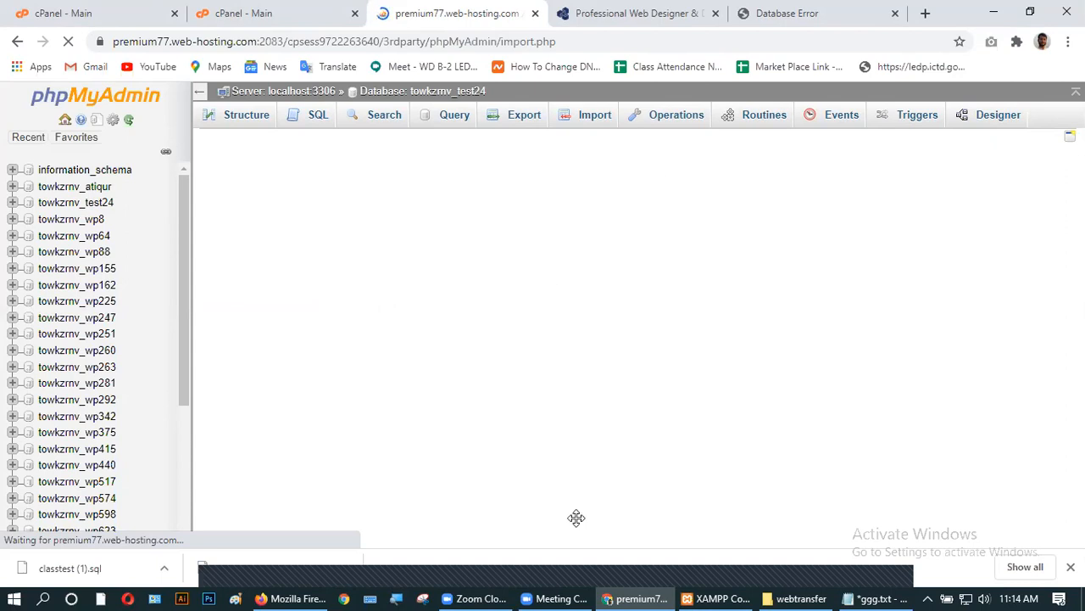
- Confirm classtest.sql imported into towkzrnv_test24 (126 queries) and open the wp_options table
{"action": "left_click", "coordinate": [800, 596]}
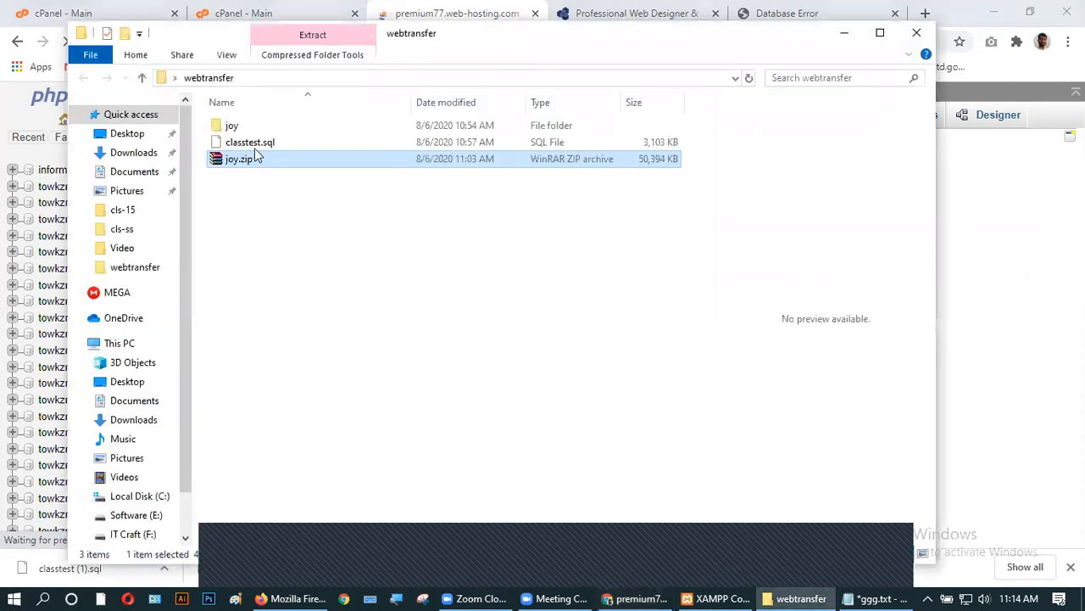
{"action": "left_click", "coordinate": [844, 32]}
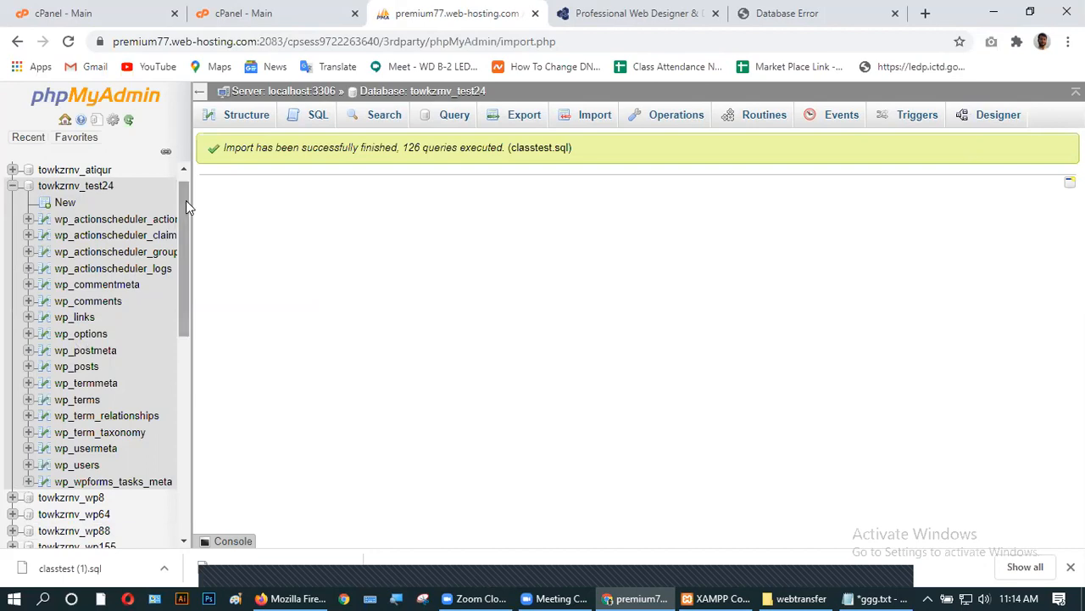
{"action": "left_click", "coordinate": [97, 341]}
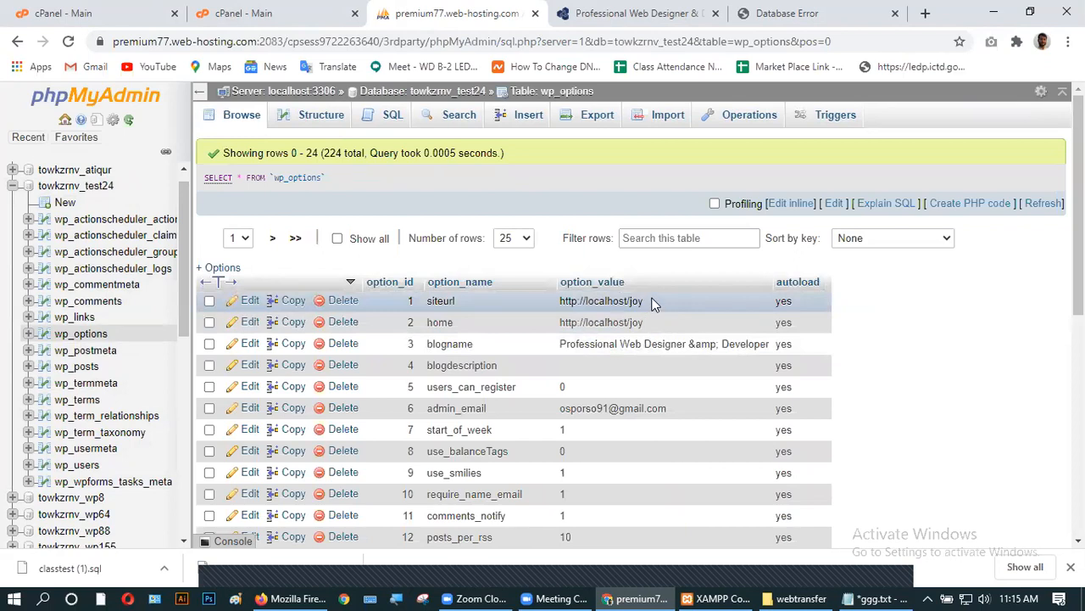
{"action": "left_click", "coordinate": [763, 13]}
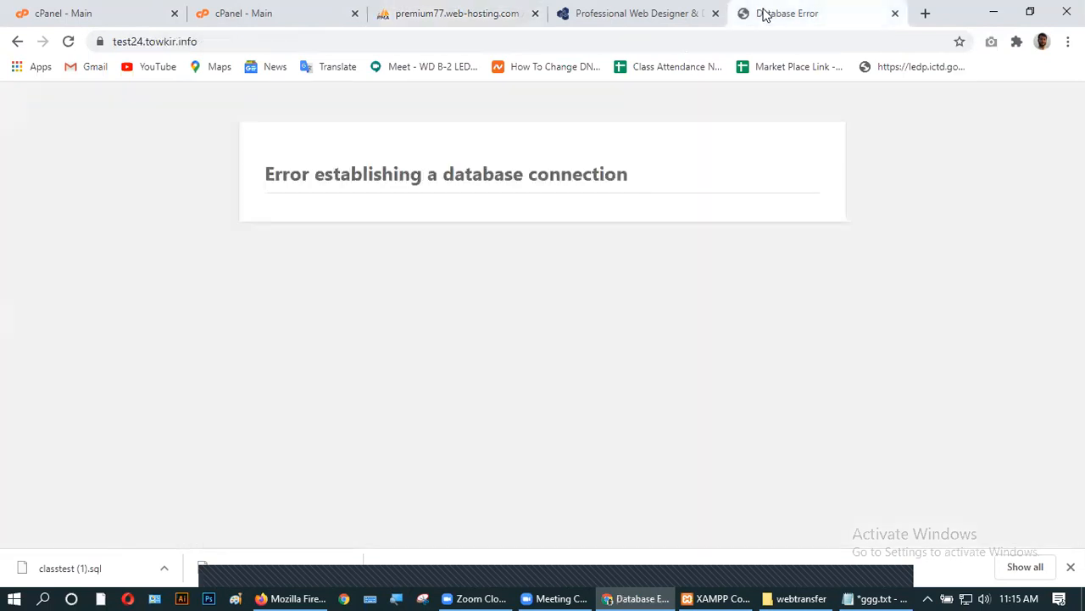
{"action": "left_click", "coordinate": [248, 44]}
{"action": "key", "text": "ctrl+c"}
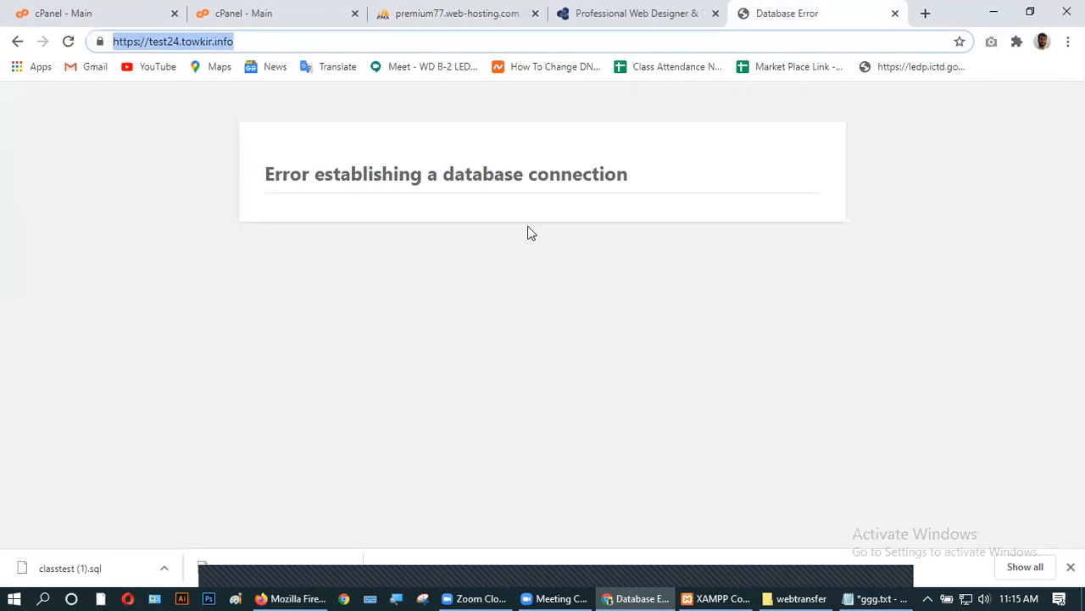
{"action": "left_click", "coordinate": [423, 18]}
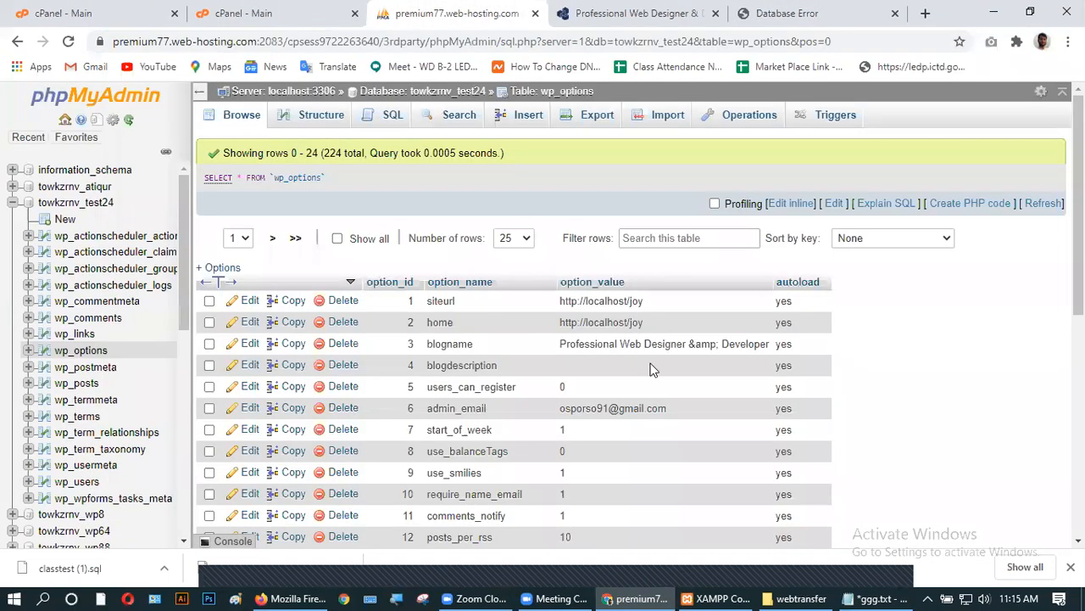
{"action": "double_click", "coordinate": [660, 302]}
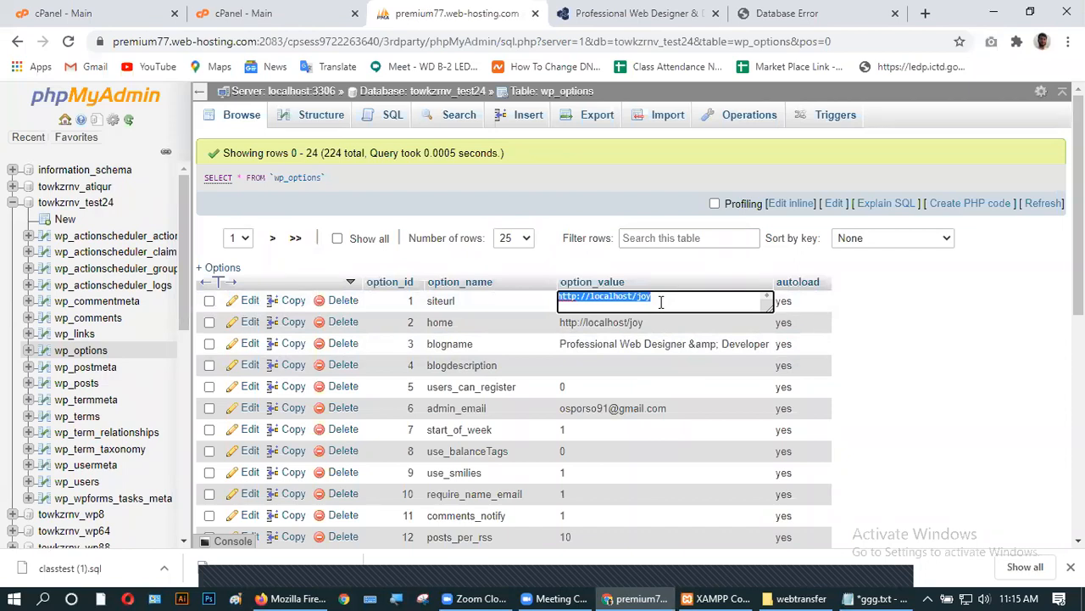
{"action": "key", "text": "ctrl+v"}
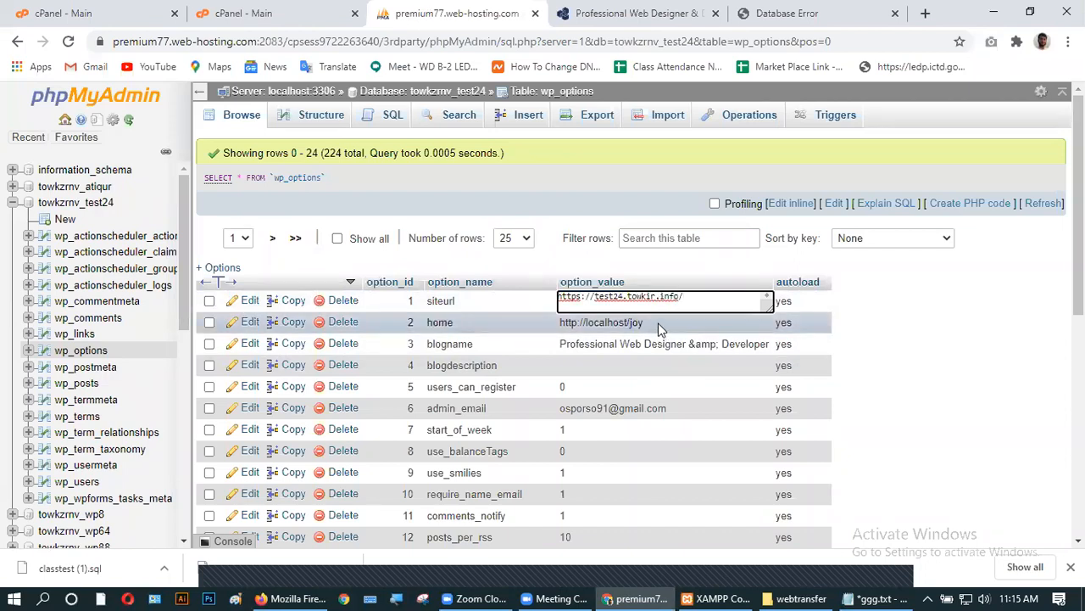
{"action": "left_click", "coordinate": [962, 341]}
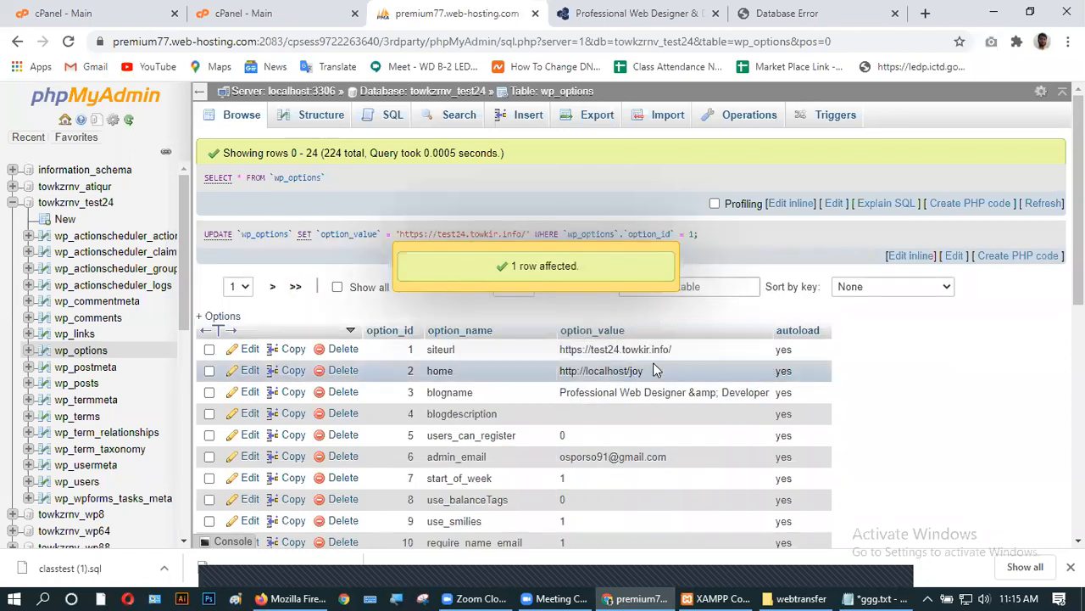
{"action": "double_click", "coordinate": [654, 370]}
{"action": "key", "text": "shift+Left"}
{"action": "key", "text": "shift+Left"}
{"action": "key", "text": "shift+Left"}
{"action": "key", "text": "shift+Left"}
{"action": "key", "text": "shift+Left"}
{"action": "key", "text": "shift+Left"}
{"action": "key", "text": "shift+Left"}
{"action": "key", "text": "shift+Left"}
{"action": "key", "text": "shift+Left"}
{"action": "key", "text": "shift+Left"}
{"action": "key", "text": "shift+Left"}
{"action": "key", "text": "shift+Left"}
{"action": "key", "text": "shift+Left"}
{"action": "key", "text": "shift+Left"}
{"action": "key", "text": "shift+Left"}
{"action": "key", "text": "shift+Left"}
{"action": "key", "text": "shift+Left"}
{"action": "key", "text": "shift+Left"}
{"action": "key", "text": "shift+Left"}
{"action": "key", "text": "shift+Left"}
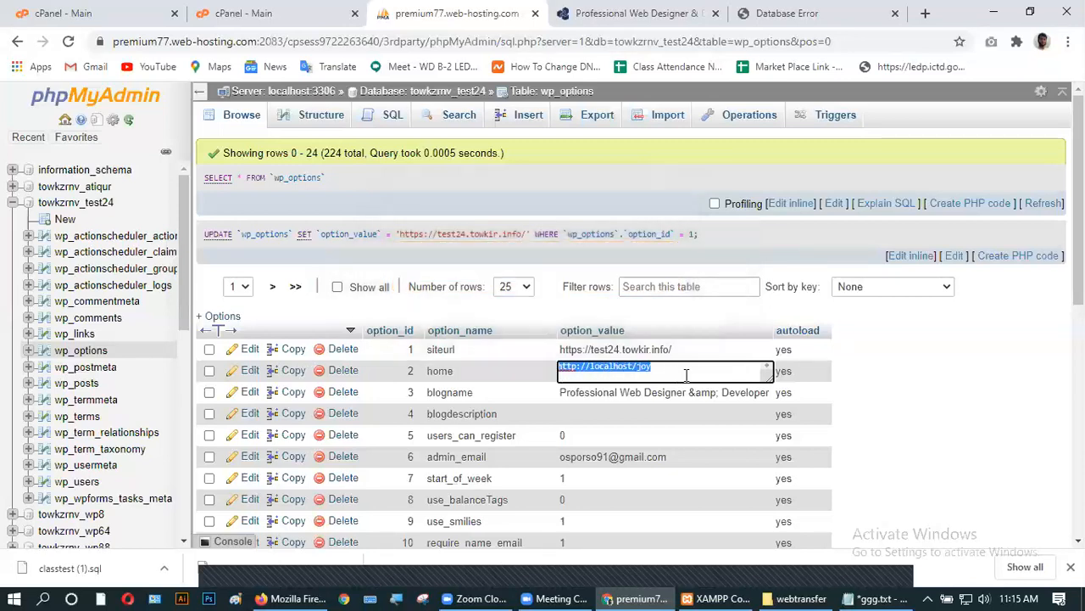
{"action": "key", "text": "ctrl+v"}
{"action": "left_click", "coordinate": [955, 413]}
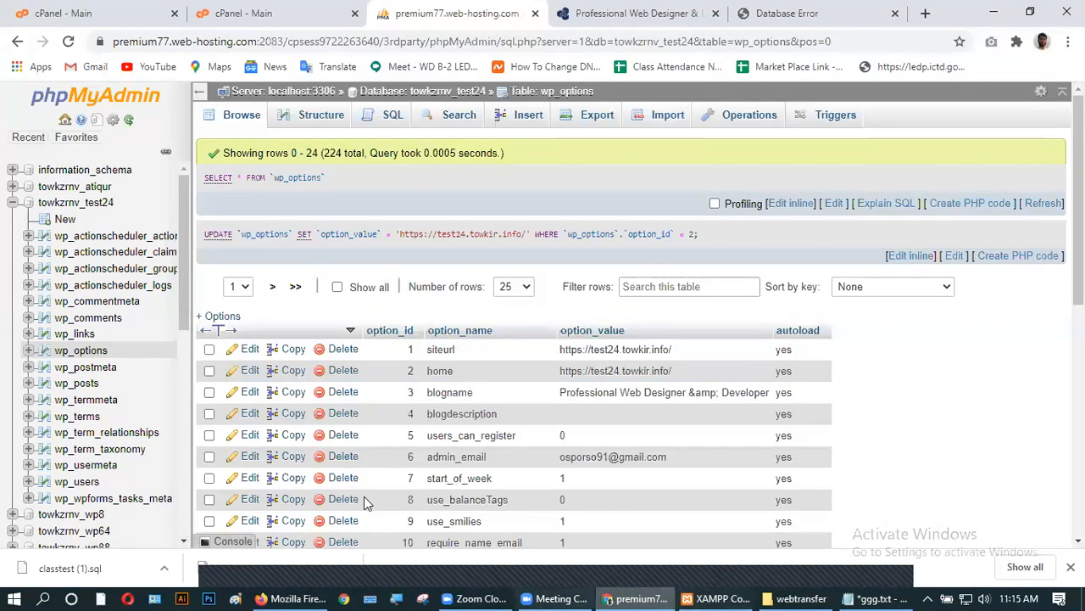
{"action": "left_click", "coordinate": [797, 13]}
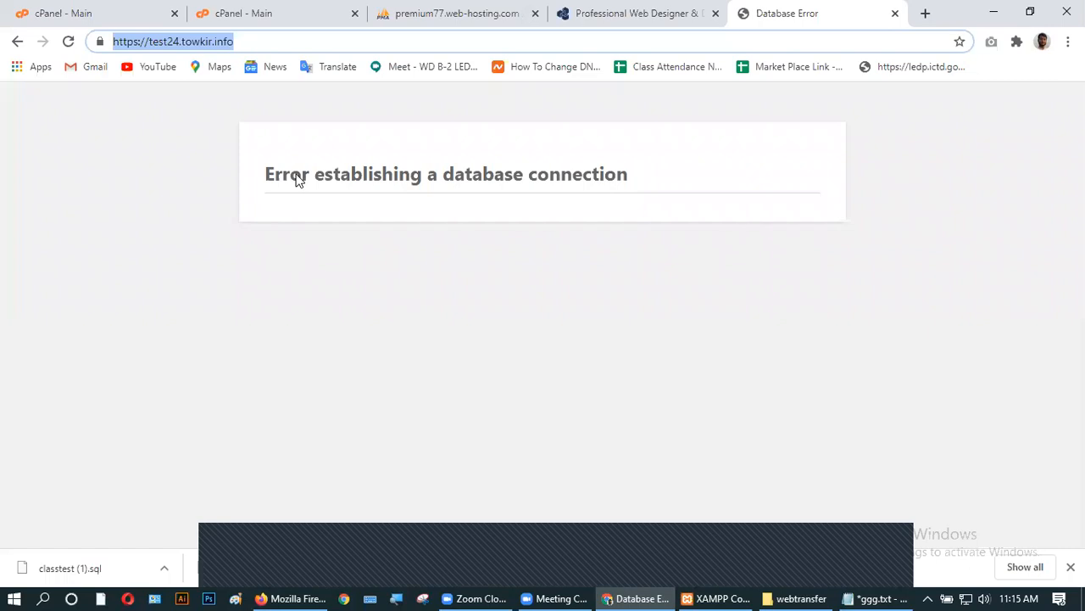
- Reload test24.towkir.info, which still shows 'Error establishing a database connection'
{"action": "left_click", "coordinate": [424, 12]}
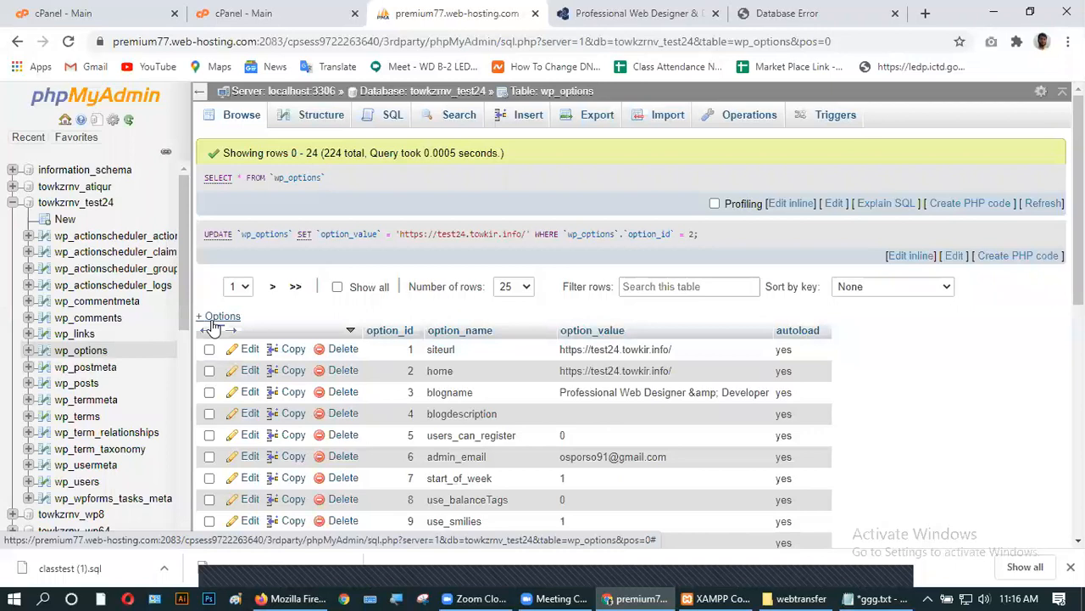
{"action": "left_click", "coordinate": [645, 12]}
{"action": "left_click", "coordinate": [766, 13]}
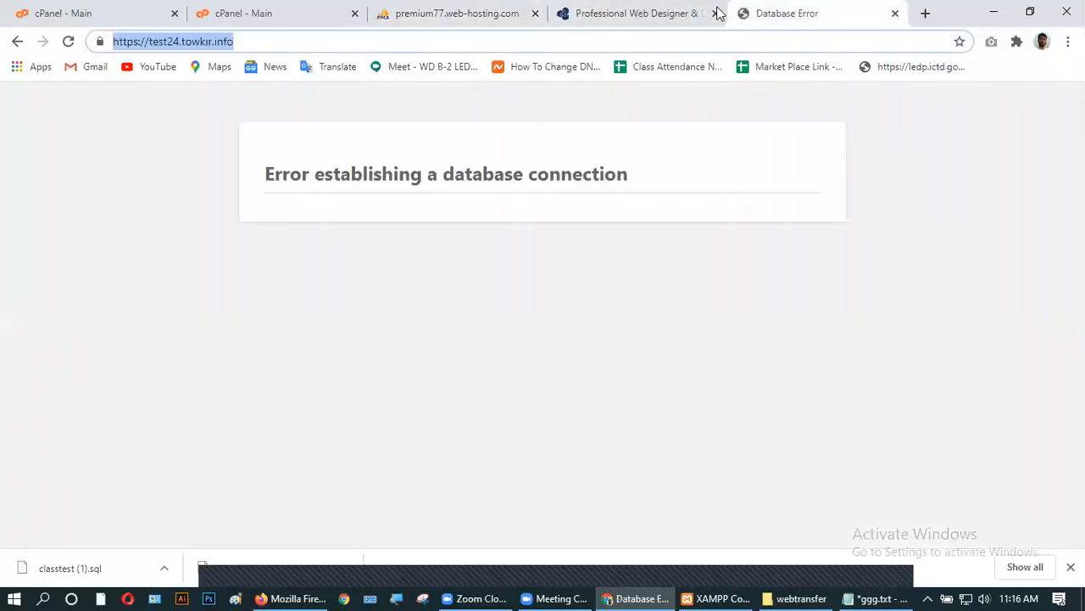
{"action": "left_click", "coordinate": [68, 42]}
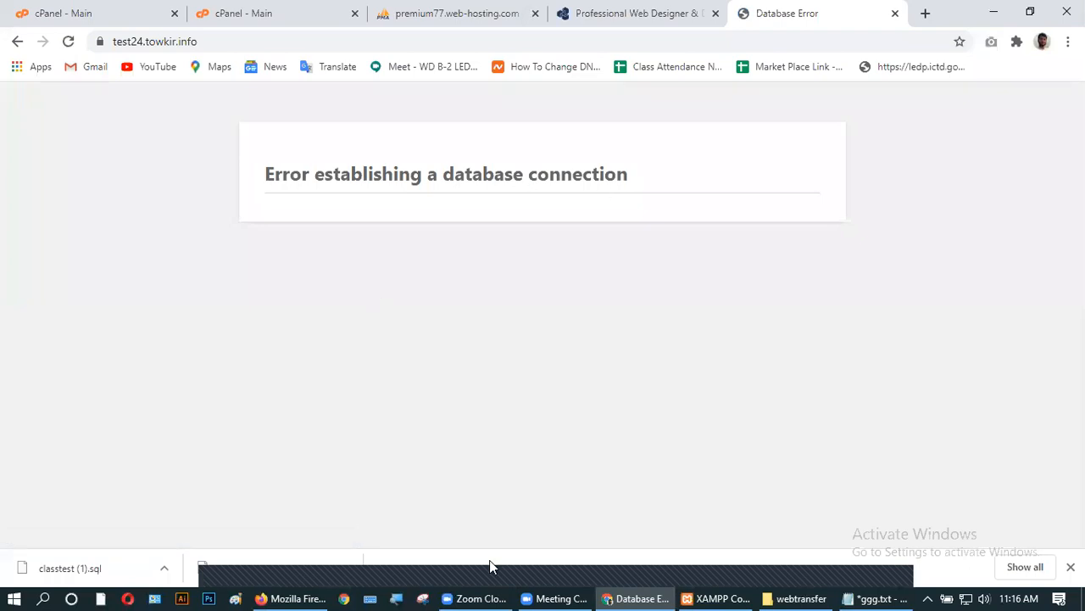
- Switch to the cPanel dashboard and close the local webtransfer folder window
{"action": "left_click", "coordinate": [274, 11]}
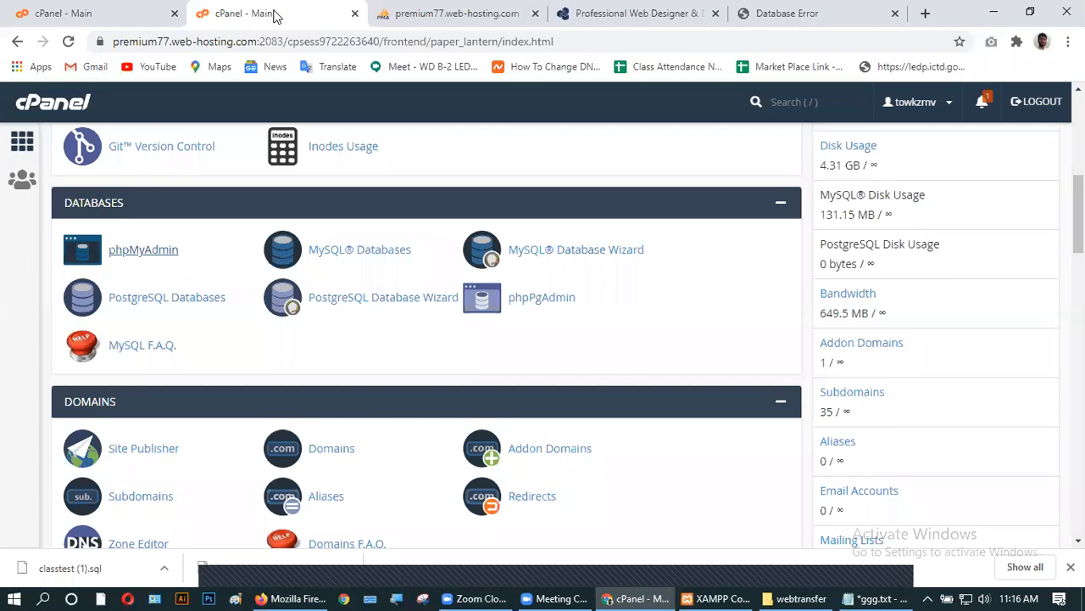
{"action": "left_click", "coordinate": [101, 11]}
{"action": "left_click", "coordinate": [246, 12]}
{"action": "scroll", "coordinate": [187, 280], "scroll_direction": "down", "scroll_amount": 8}
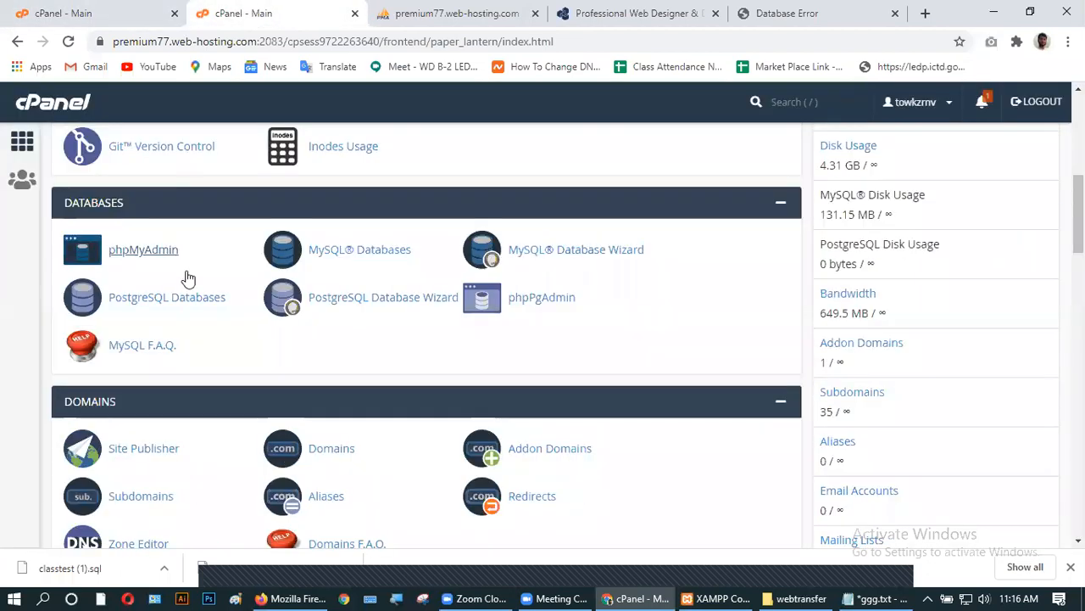
{"action": "scroll", "coordinate": [182, 394], "scroll_direction": "up", "scroll_amount": 7}
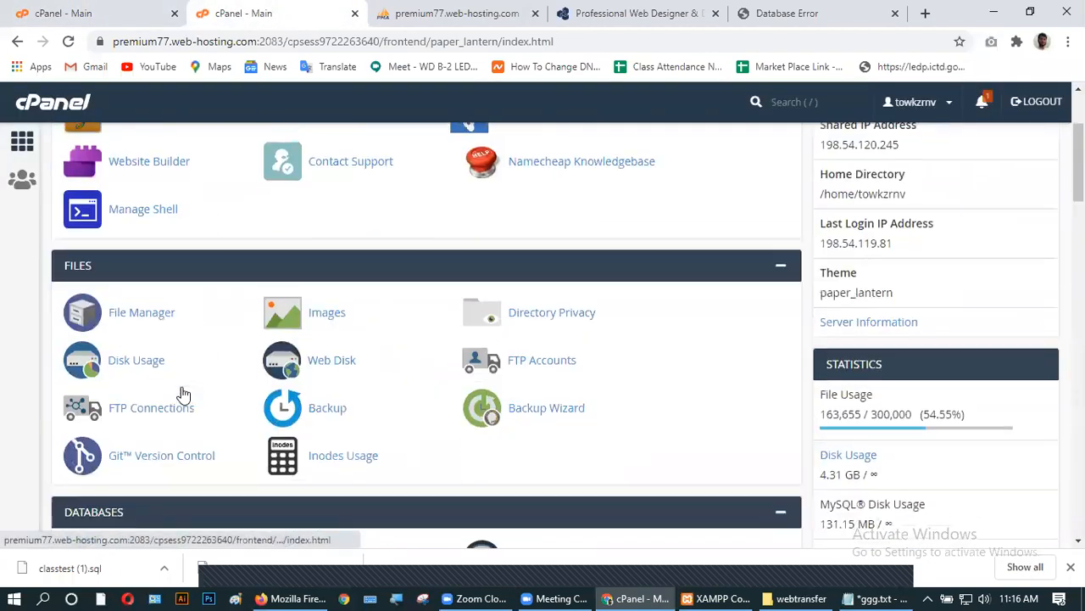
{"action": "scroll", "coordinate": [146, 298], "scroll_direction": "up", "scroll_amount": 1}
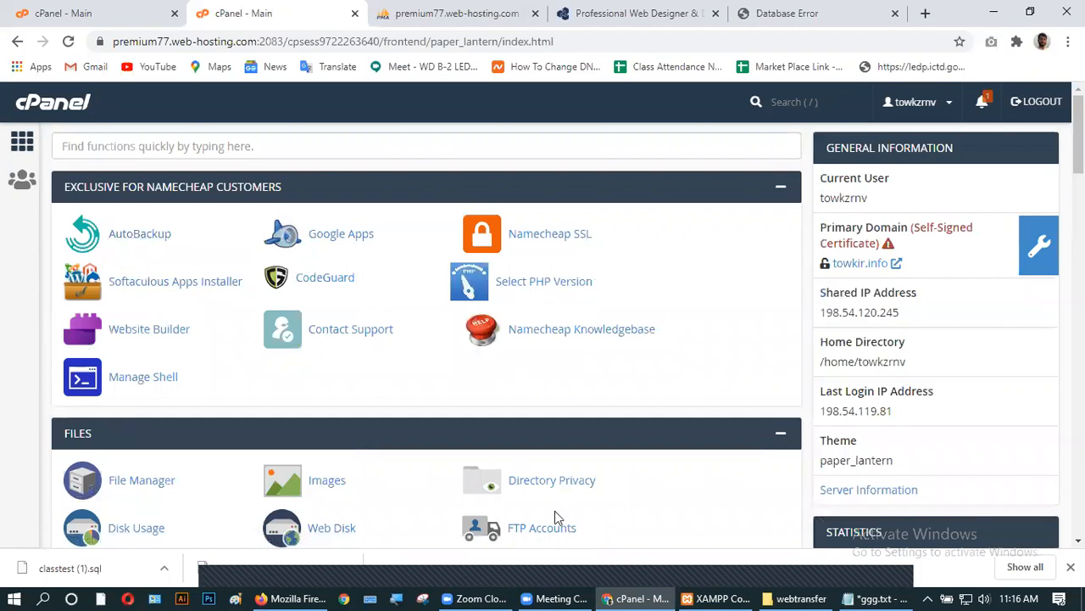
{"action": "left_click", "coordinate": [814, 591]}
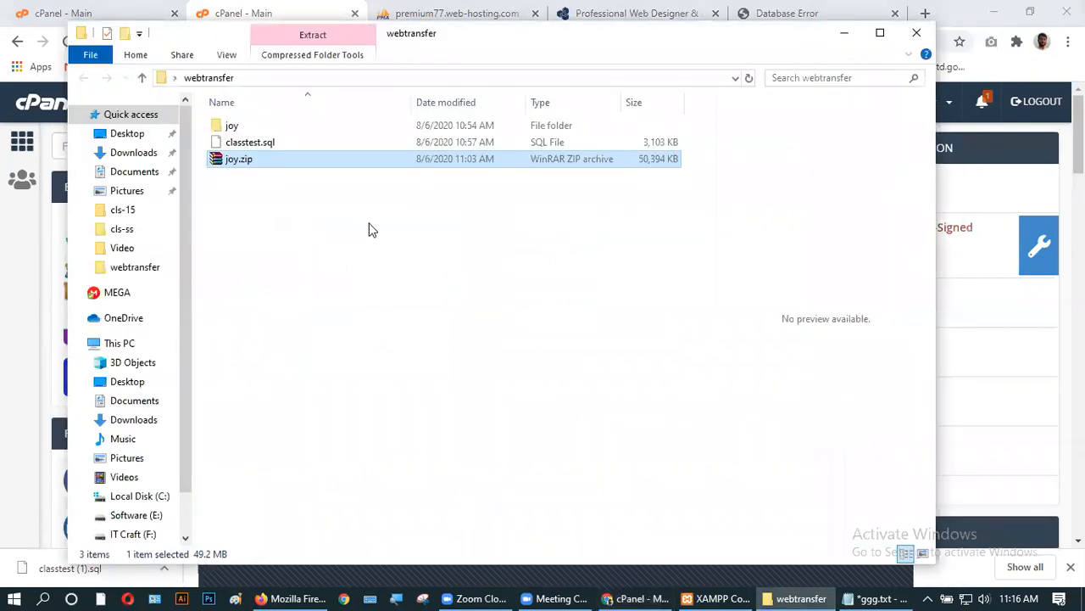
{"action": "left_click", "coordinate": [368, 230]}
{"action": "left_click", "coordinate": [921, 36]}
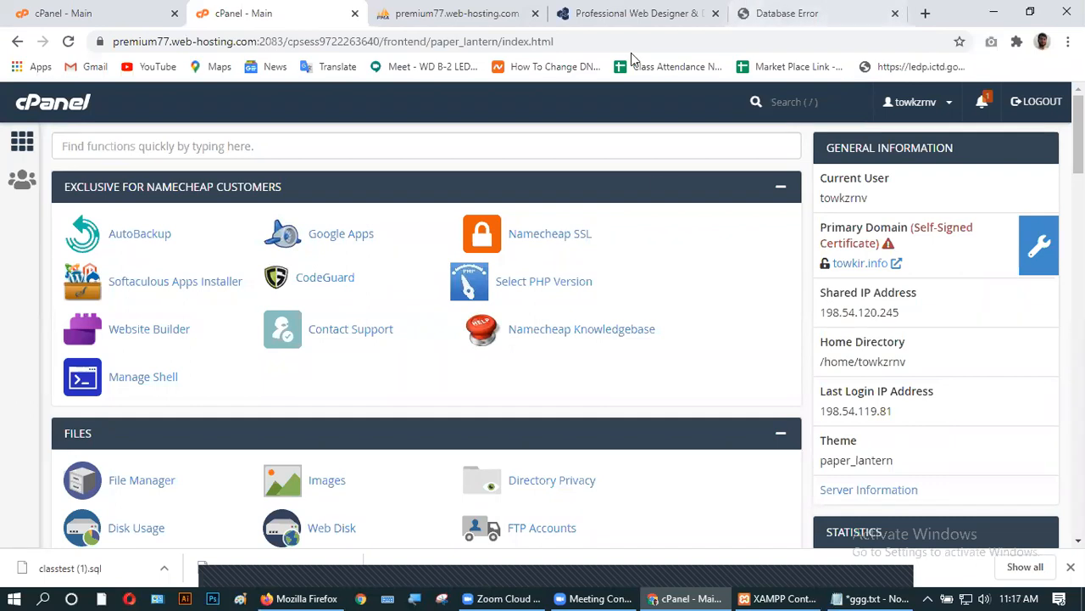
- Open File Manager from the cPanel dashboard's FILES section
{"action": "left_click", "coordinate": [804, 15]}
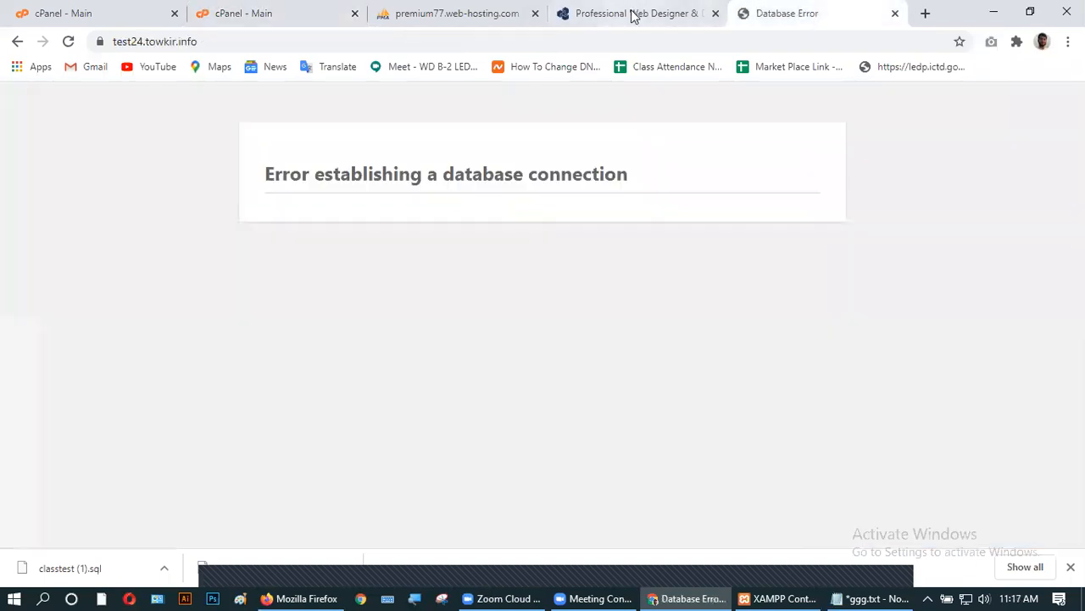
{"action": "left_click", "coordinate": [630, 14]}
{"action": "left_click", "coordinate": [436, 13]}
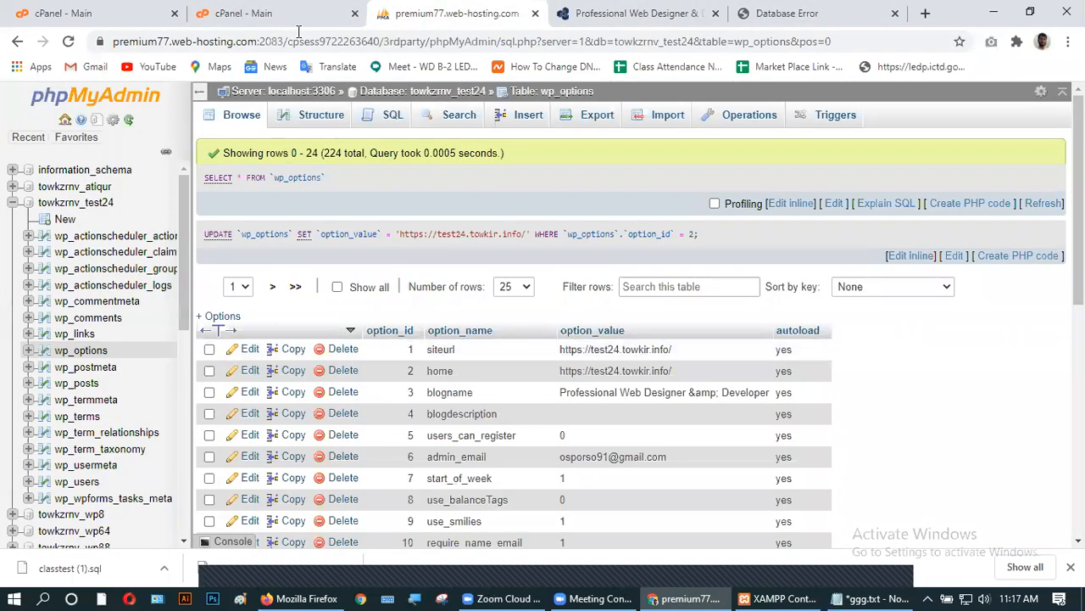
{"action": "left_click", "coordinate": [272, 17]}
{"action": "scroll", "coordinate": [141, 306], "scroll_direction": "down", "scroll_amount": 2}
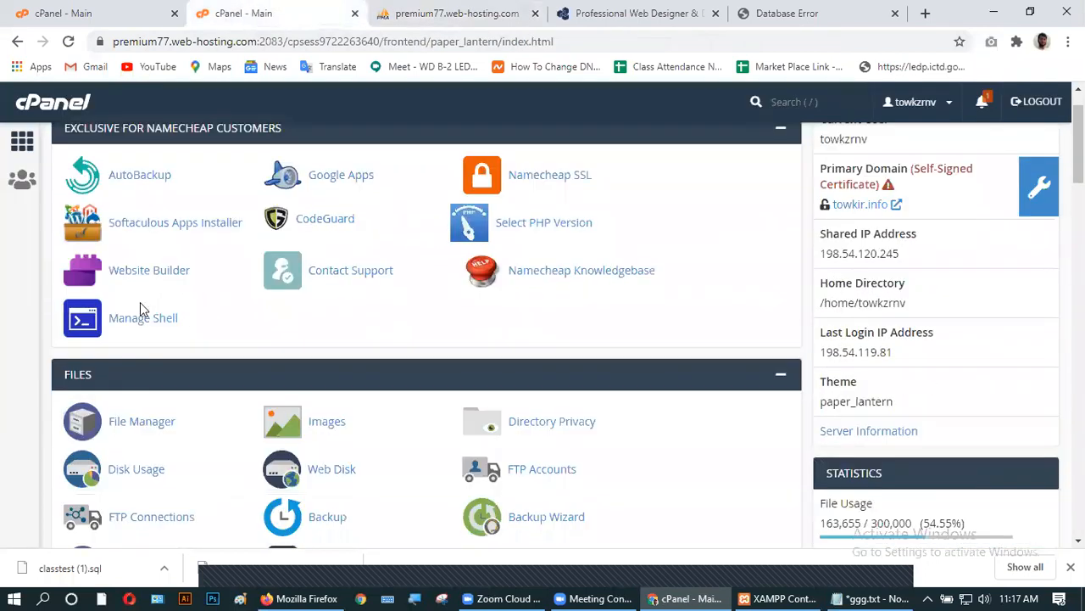
{"action": "left_click", "coordinate": [140, 324]}
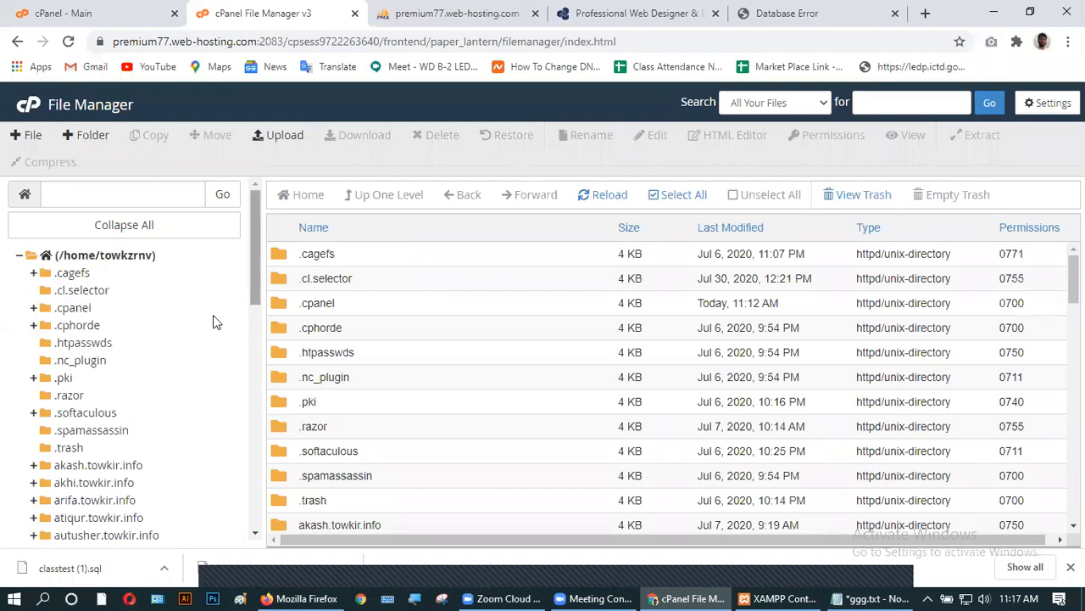
- Browse the home directory listing, then return to cPanel home and reopen File Manager
{"action": "scroll", "coordinate": [395, 339], "scroll_direction": "down", "scroll_amount": 4}
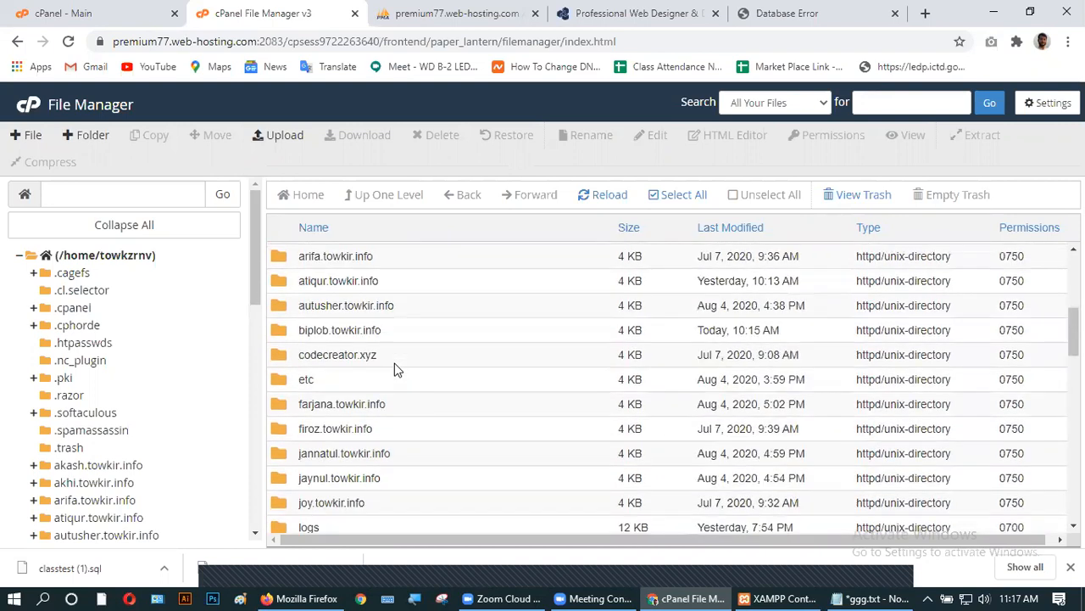
{"action": "scroll", "coordinate": [394, 369], "scroll_direction": "down", "scroll_amount": 3}
{"action": "scroll", "coordinate": [394, 369], "scroll_direction": "down", "scroll_amount": 3}
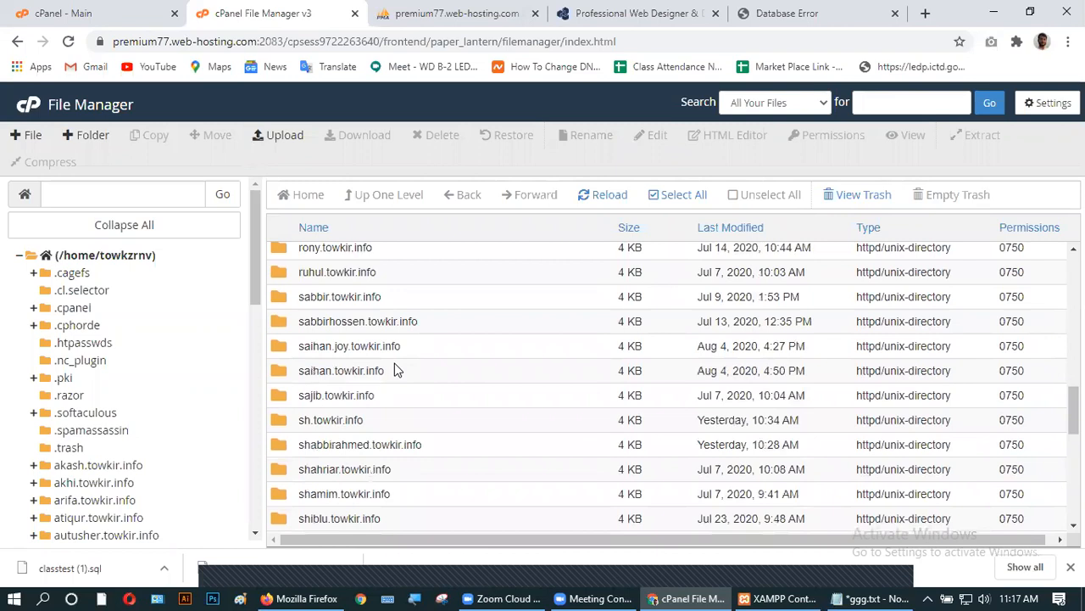
{"action": "scroll", "coordinate": [394, 364], "scroll_direction": "down", "scroll_amount": 2}
{"action": "scroll", "coordinate": [394, 369], "scroll_direction": "down", "scroll_amount": 2}
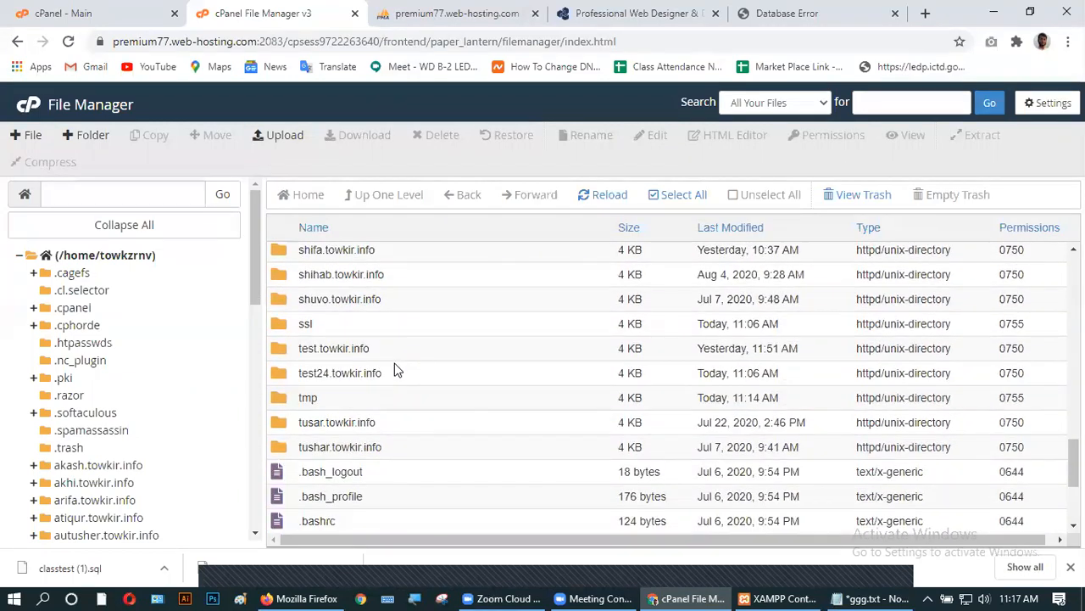
{"action": "scroll", "coordinate": [394, 369], "scroll_direction": "down", "scroll_amount": 2}
{"action": "scroll", "coordinate": [394, 369], "scroll_direction": "down", "scroll_amount": 1}
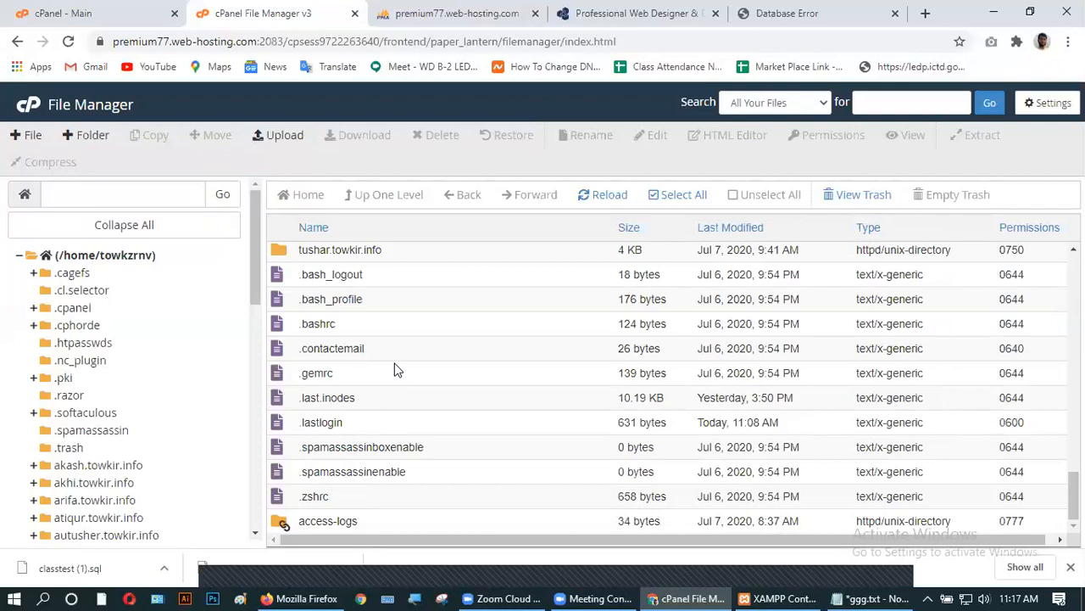
{"action": "scroll", "coordinate": [394, 369], "scroll_direction": "up", "scroll_amount": 12}
{"action": "scroll", "coordinate": [393, 368], "scroll_direction": "up", "scroll_amount": 1}
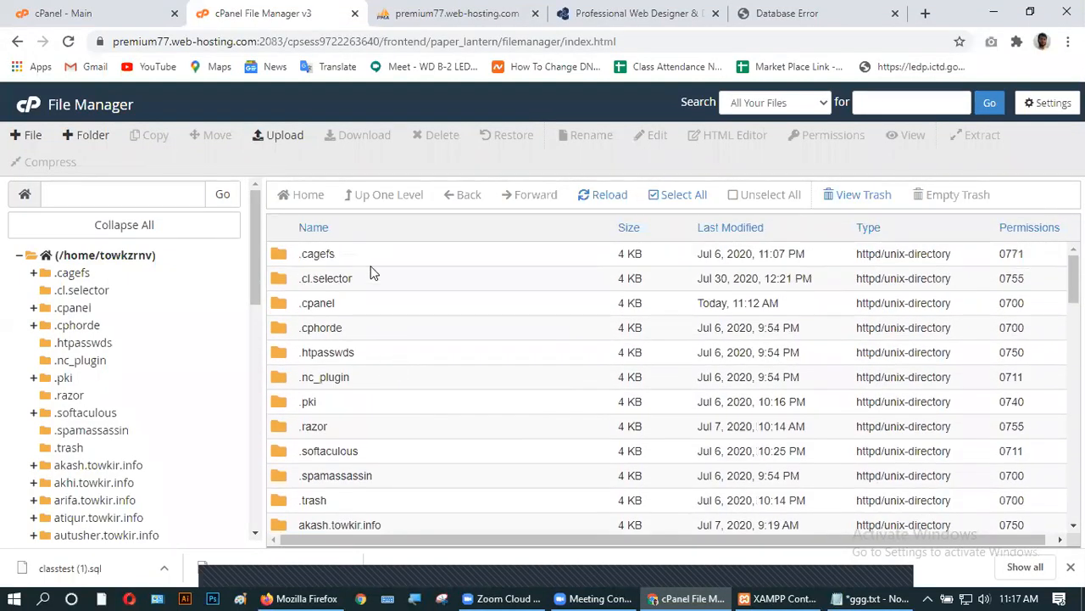
{"action": "scroll", "coordinate": [373, 340], "scroll_direction": "down", "scroll_amount": 1}
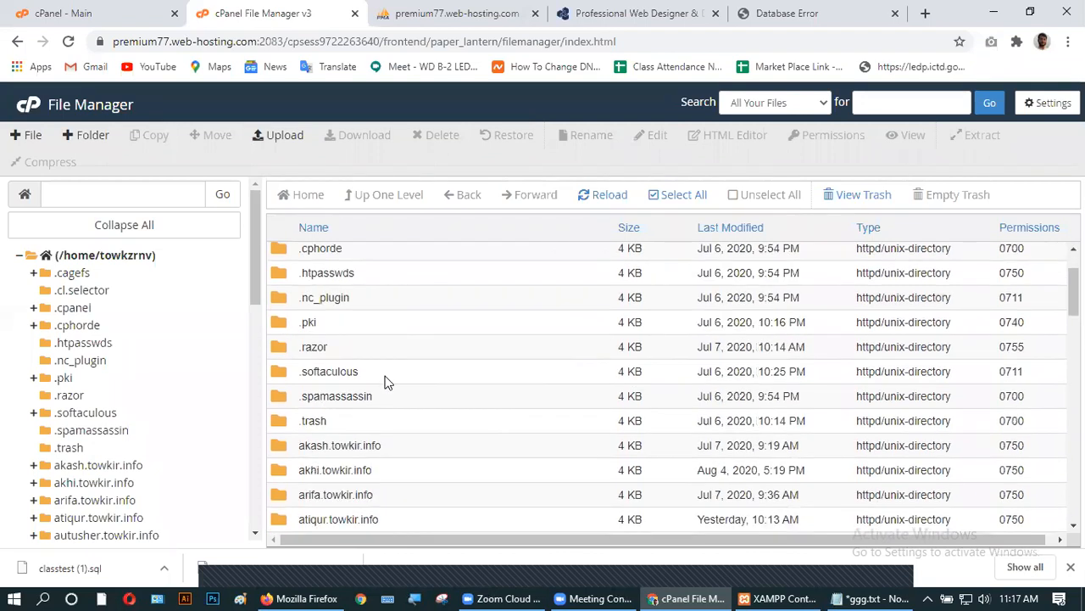
{"action": "scroll", "coordinate": [385, 381], "scroll_direction": "up", "scroll_amount": 1}
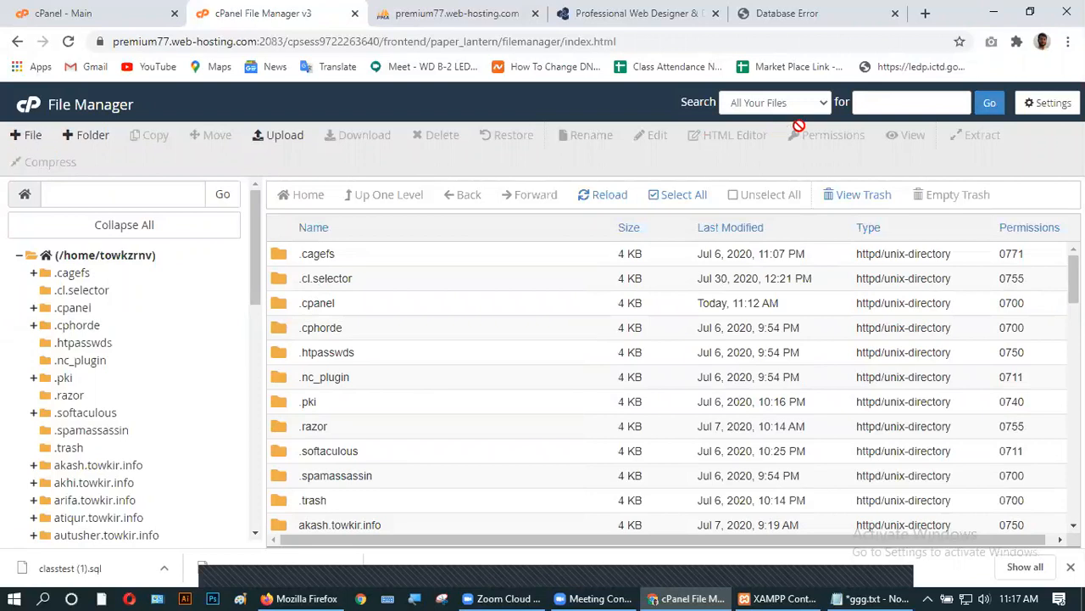
{"action": "left_click", "coordinate": [30, 105]}
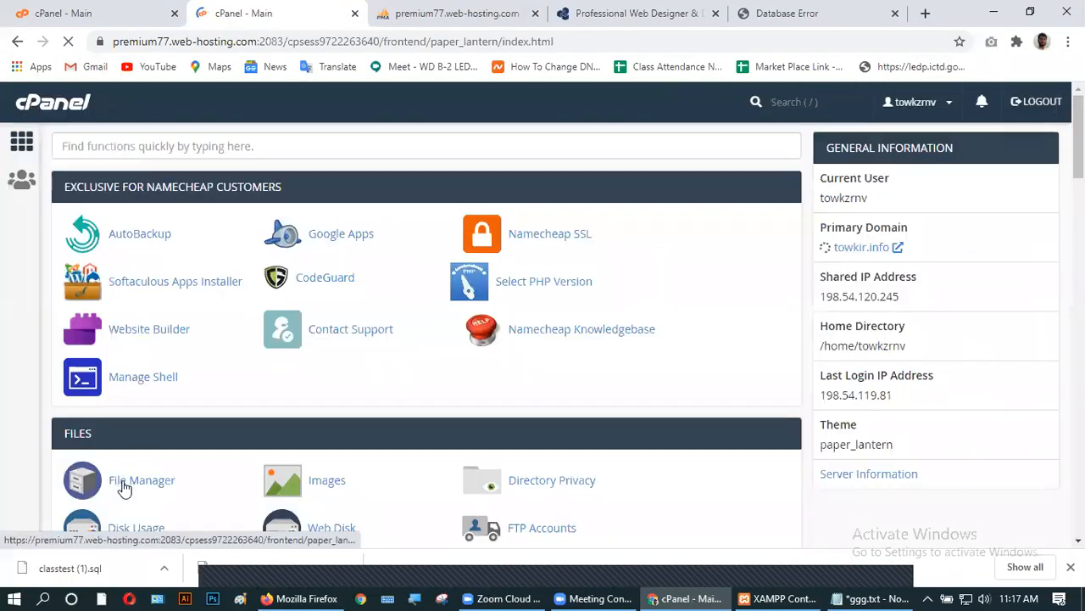
{"action": "left_click", "coordinate": [122, 485]}
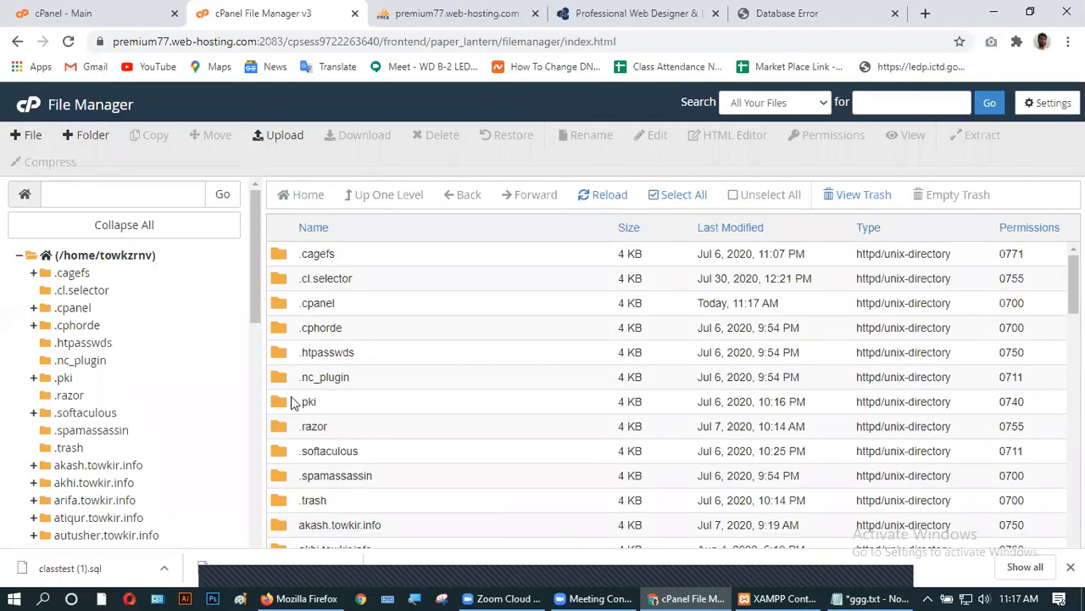
- Open the test24.towkir.info folder and load its wp-config.php into the editor
{"action": "scroll", "coordinate": [357, 403], "scroll_direction": "down", "scroll_amount": 6}
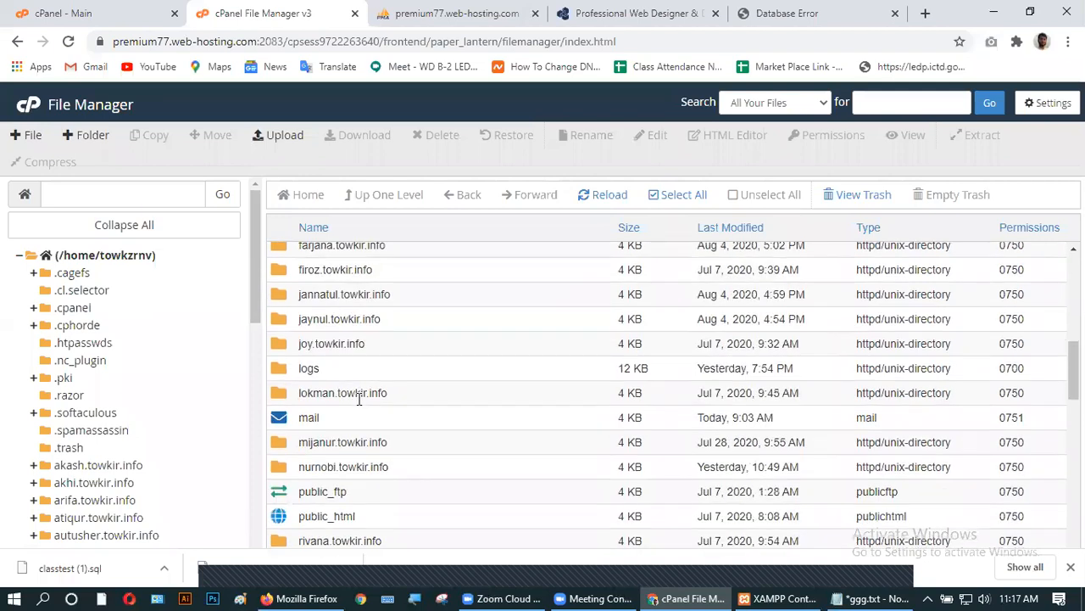
{"action": "scroll", "coordinate": [359, 398], "scroll_direction": "down", "scroll_amount": 1}
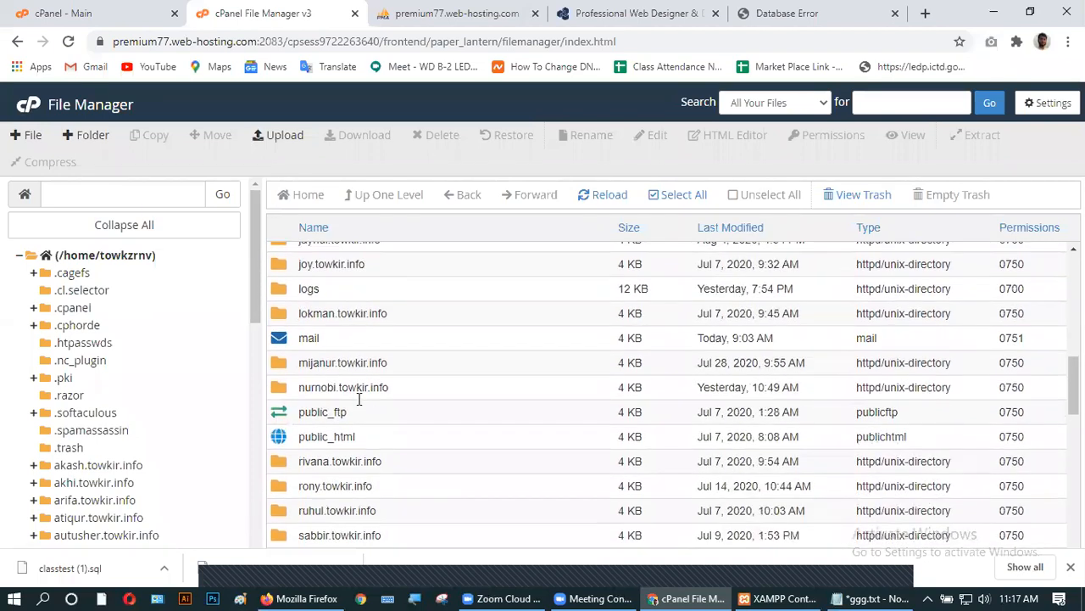
{"action": "scroll", "coordinate": [358, 398], "scroll_direction": "down", "scroll_amount": 3}
{"action": "scroll", "coordinate": [358, 398], "scroll_direction": "down", "scroll_amount": 4}
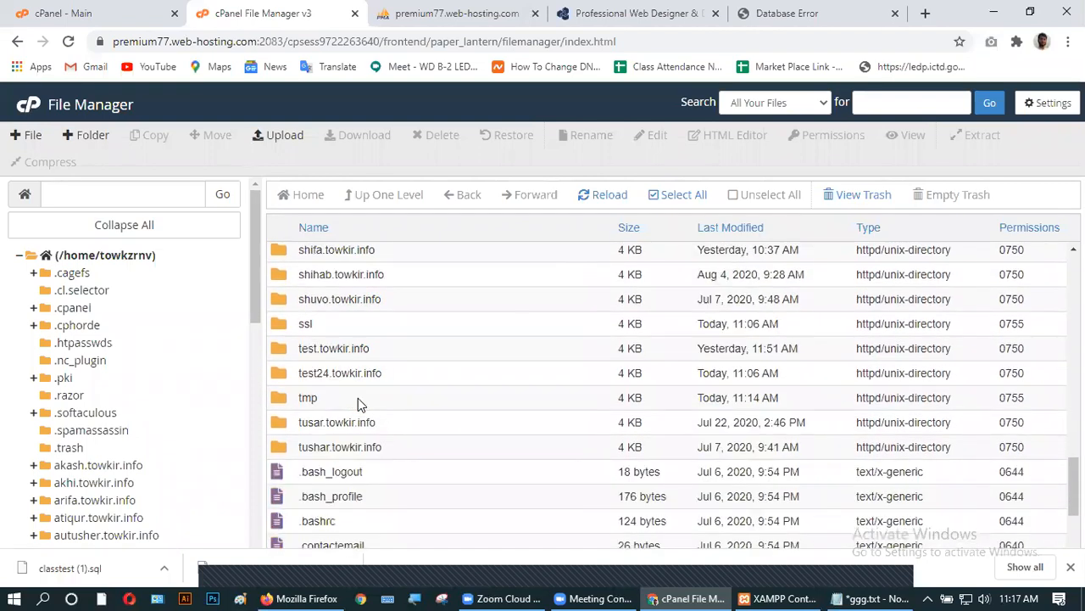
{"action": "double_click", "coordinate": [400, 380]}
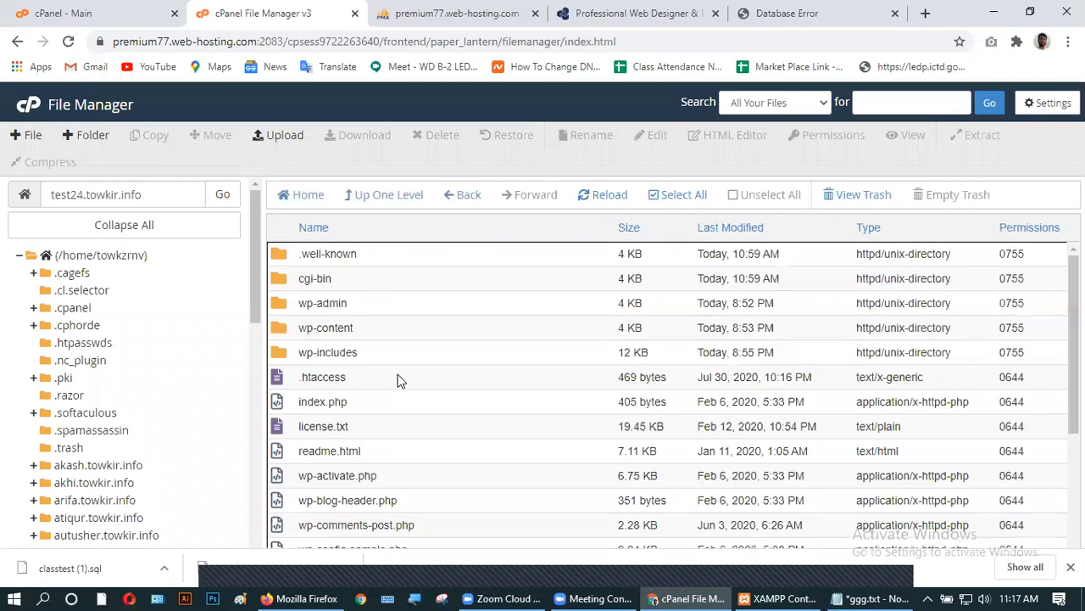
{"action": "scroll", "coordinate": [400, 381], "scroll_direction": "down", "scroll_amount": 2}
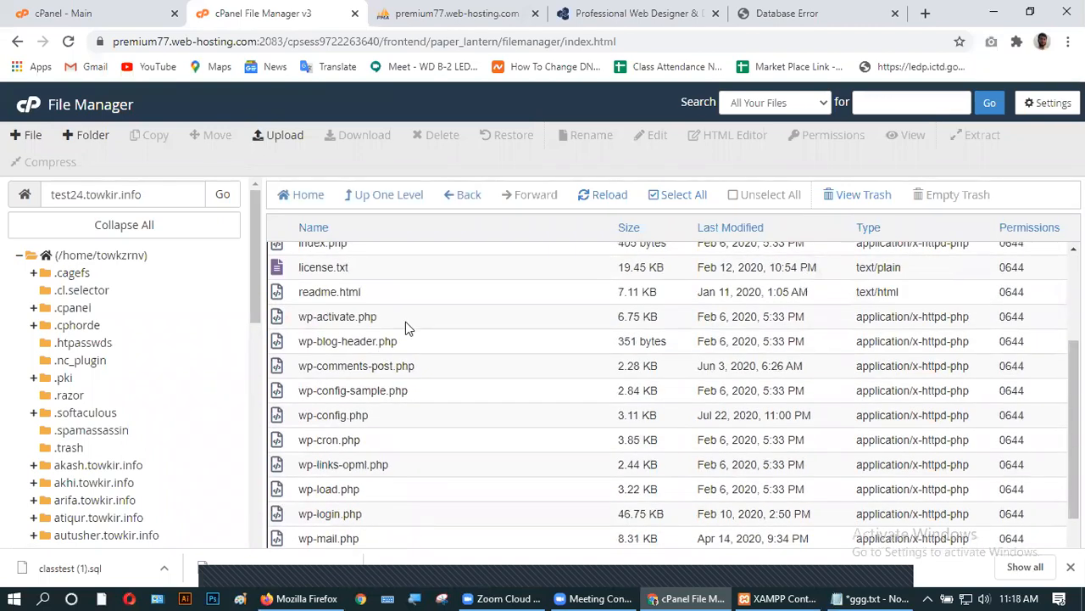
{"action": "scroll", "coordinate": [405, 327], "scroll_direction": "down", "scroll_amount": 1}
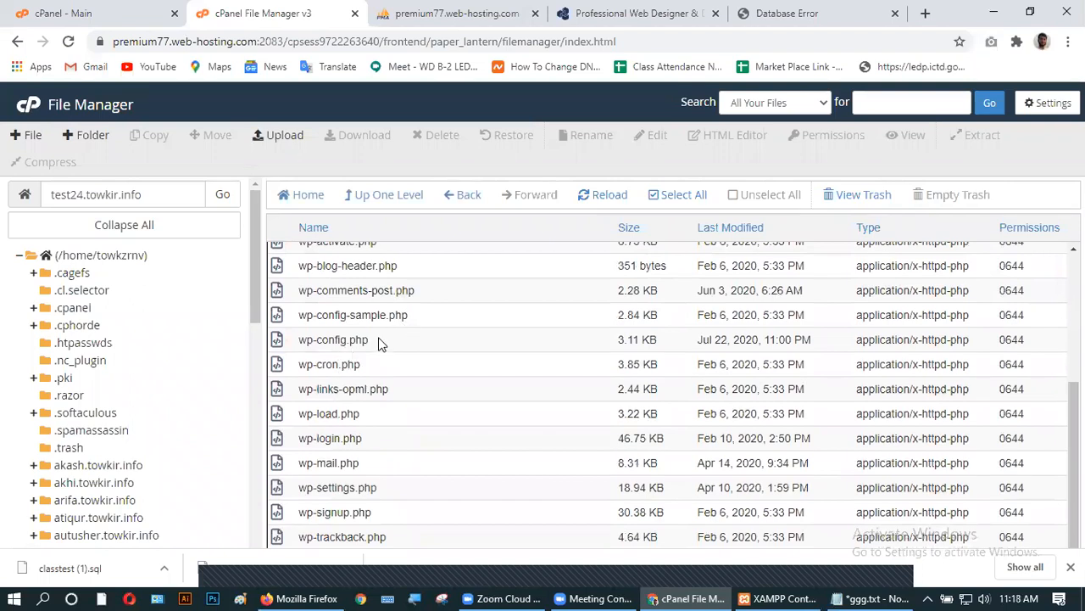
{"action": "left_click", "coordinate": [379, 341]}
{"action": "right_click", "coordinate": [379, 341]}
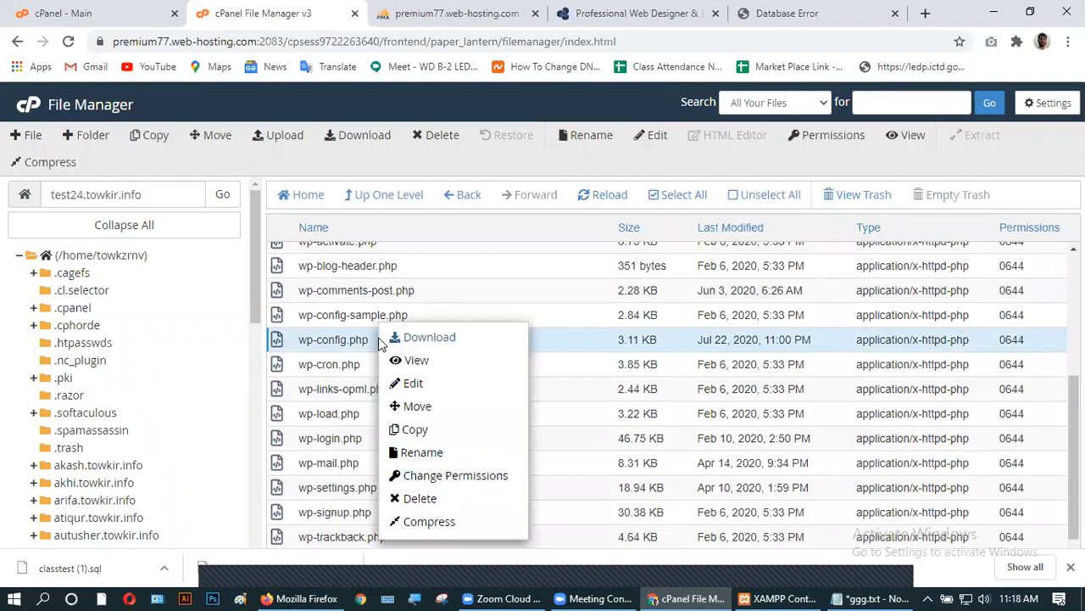
{"action": "left_click", "coordinate": [413, 383]}
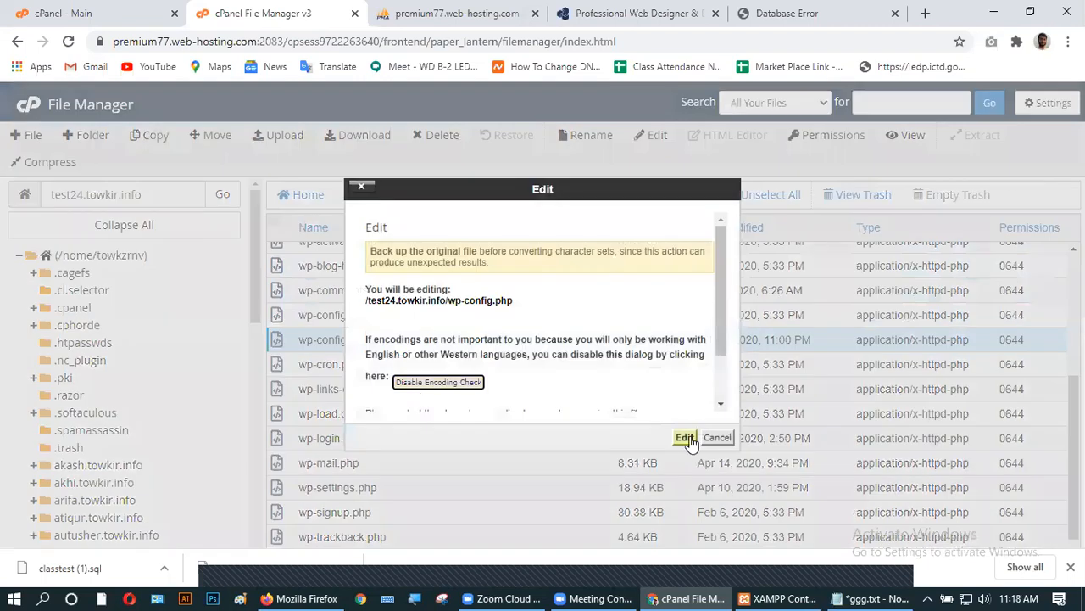
{"action": "left_click", "coordinate": [691, 443]}
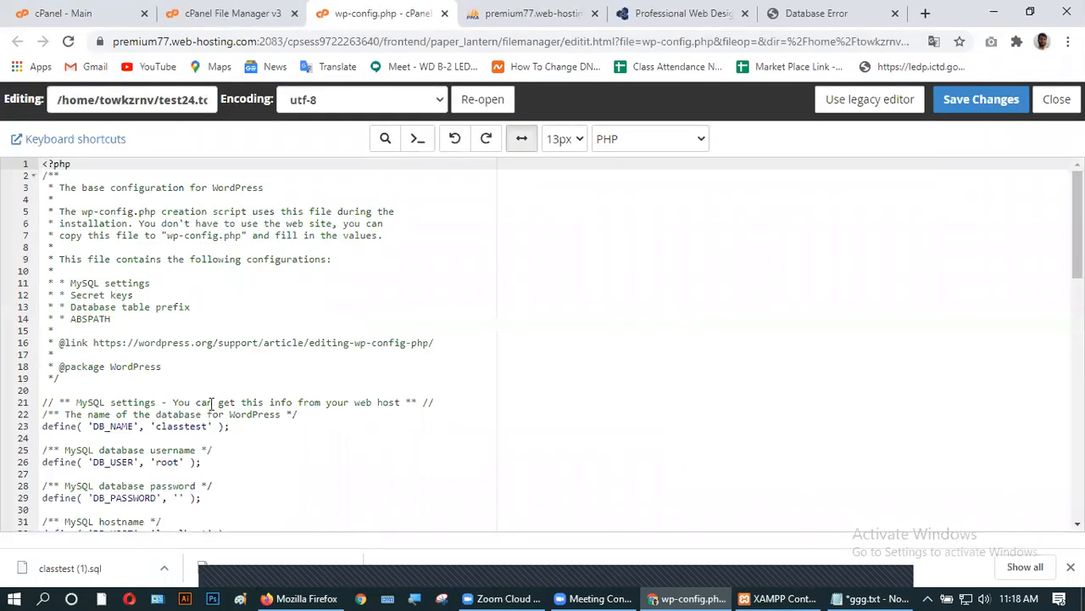
- Replace DB_NAME 'classtest' with towkzrnv_test24 copied from the credentials notes
{"action": "scroll", "coordinate": [283, 404], "scroll_direction": "down", "scroll_amount": 1}
{"action": "left_click_drag", "start_coordinate": [155, 379], "coordinate": [209, 379]}
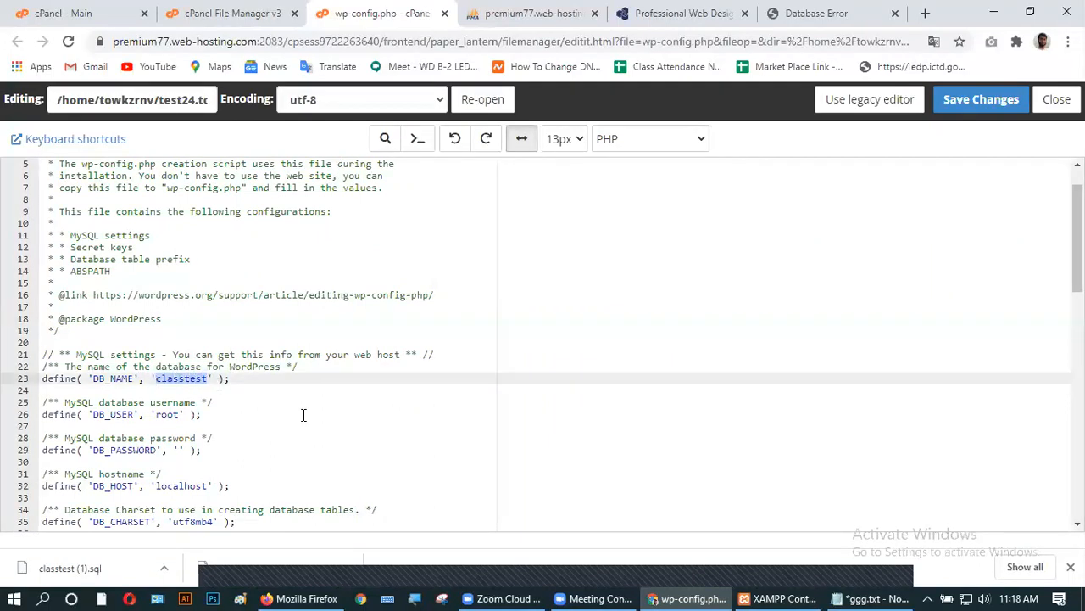
{"action": "left_click", "coordinate": [873, 599]}
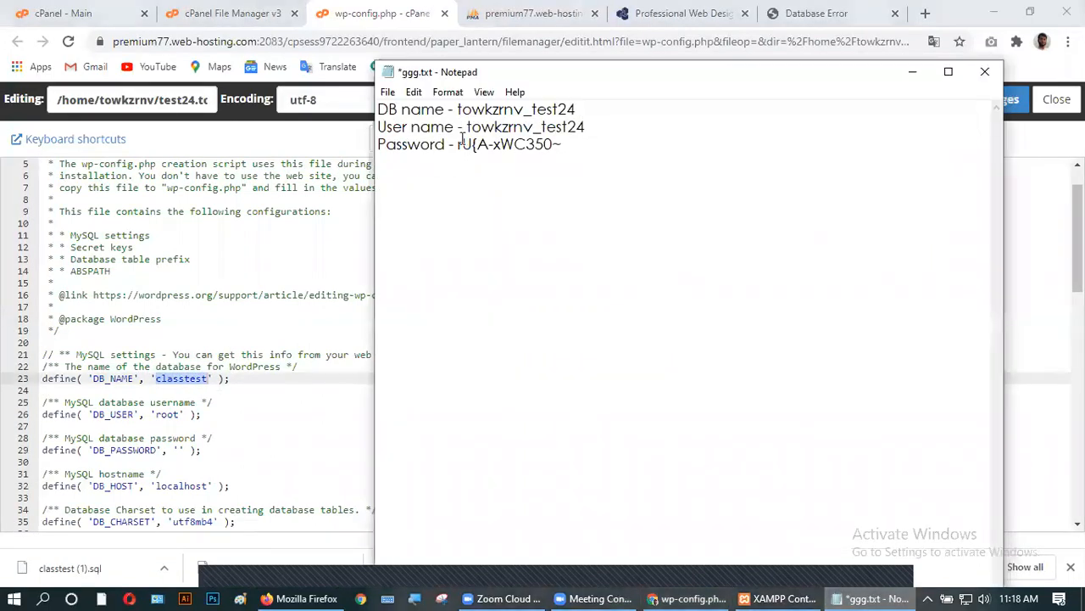
{"action": "left_click_drag", "start_coordinate": [457, 109], "coordinate": [592, 108]}
{"action": "key", "text": "ctrl+c"}
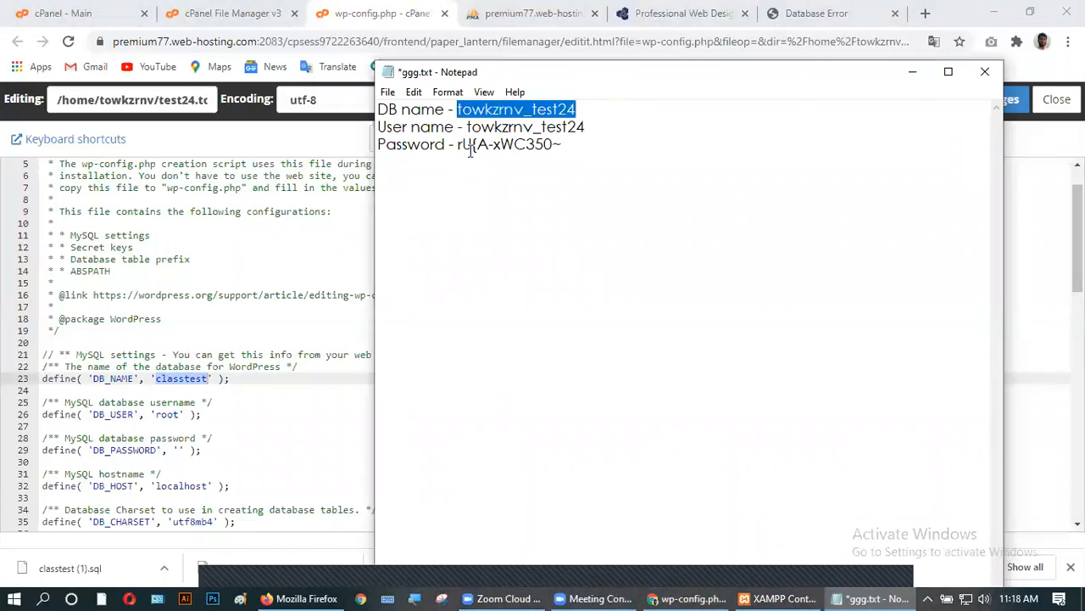
{"action": "left_click", "coordinate": [173, 379]}
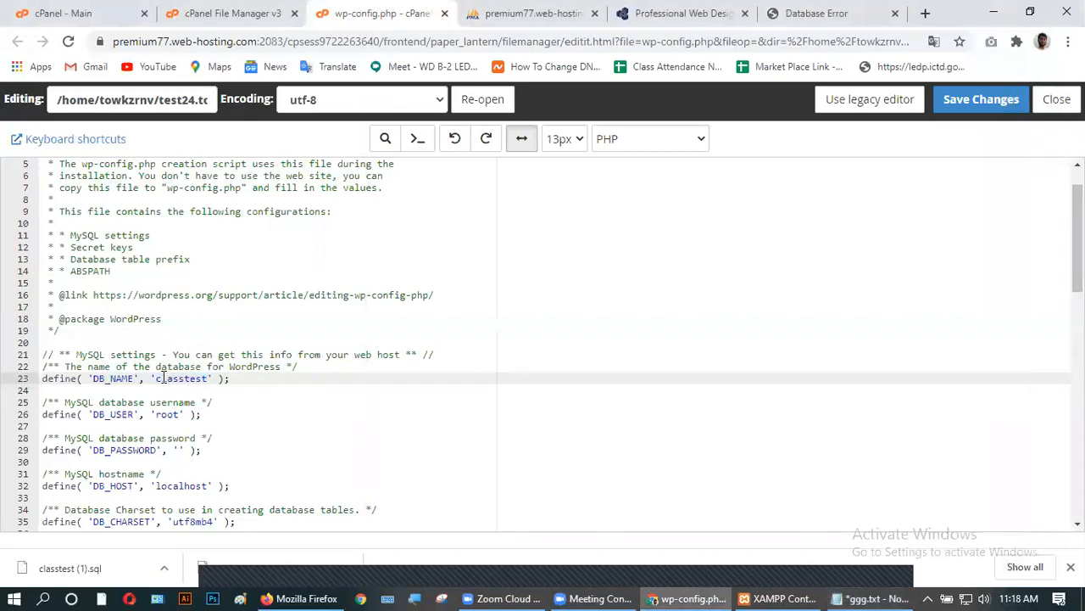
{"action": "left_click_drag", "start_coordinate": [157, 376], "coordinate": [209, 379]}
{"action": "key", "text": "ctrl+v"}
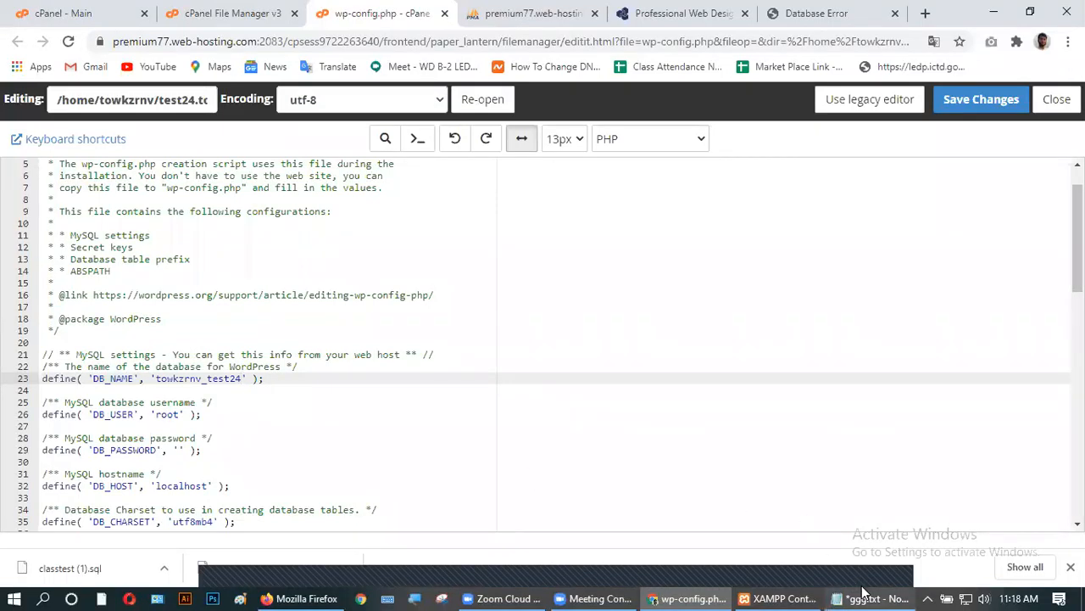
- Replace DB_USER 'root' with the new database user name from the notes
{"action": "mouse_move", "coordinate": [864, 591]}
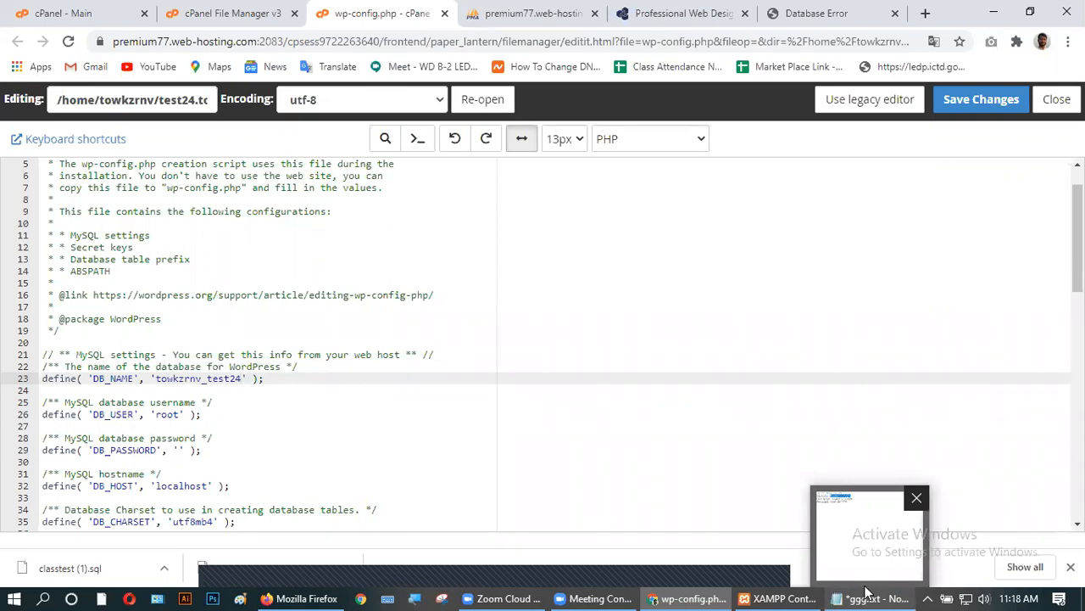
{"action": "left_click", "coordinate": [865, 591]}
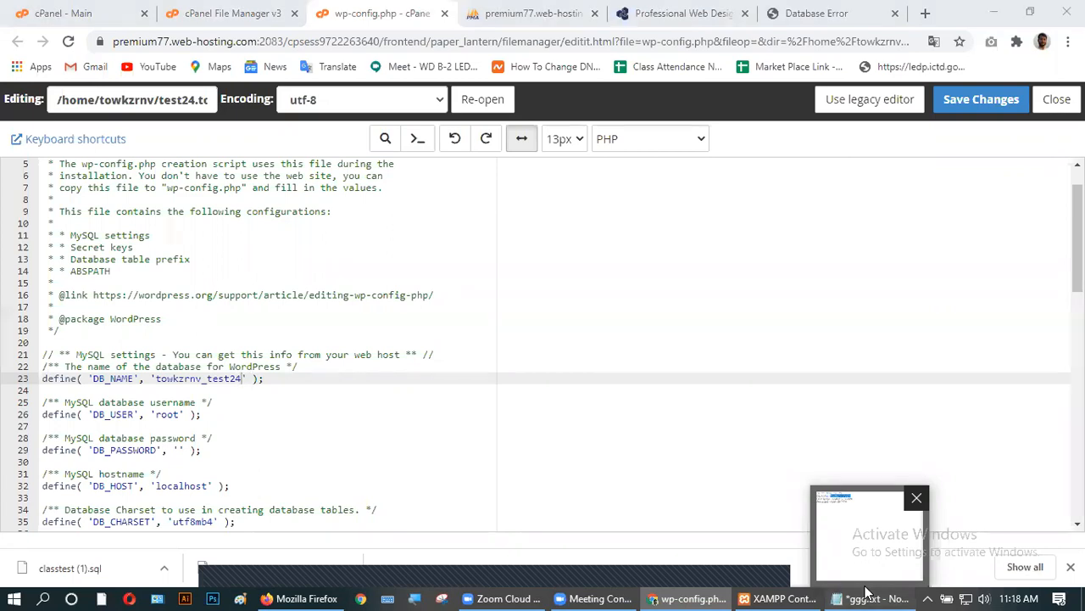
{"action": "left_click_drag", "start_coordinate": [467, 126], "coordinate": [624, 132]}
{"action": "key", "text": "ctrl+c"}
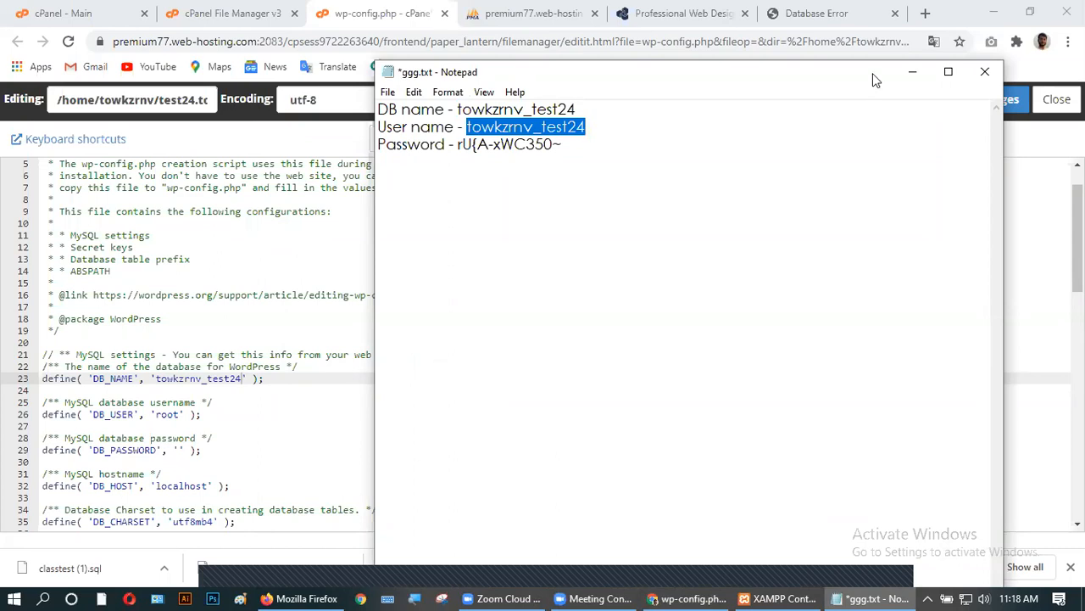
{"action": "left_click", "coordinate": [913, 72]}
{"action": "left_click_drag", "start_coordinate": [157, 414], "coordinate": [179, 413]}
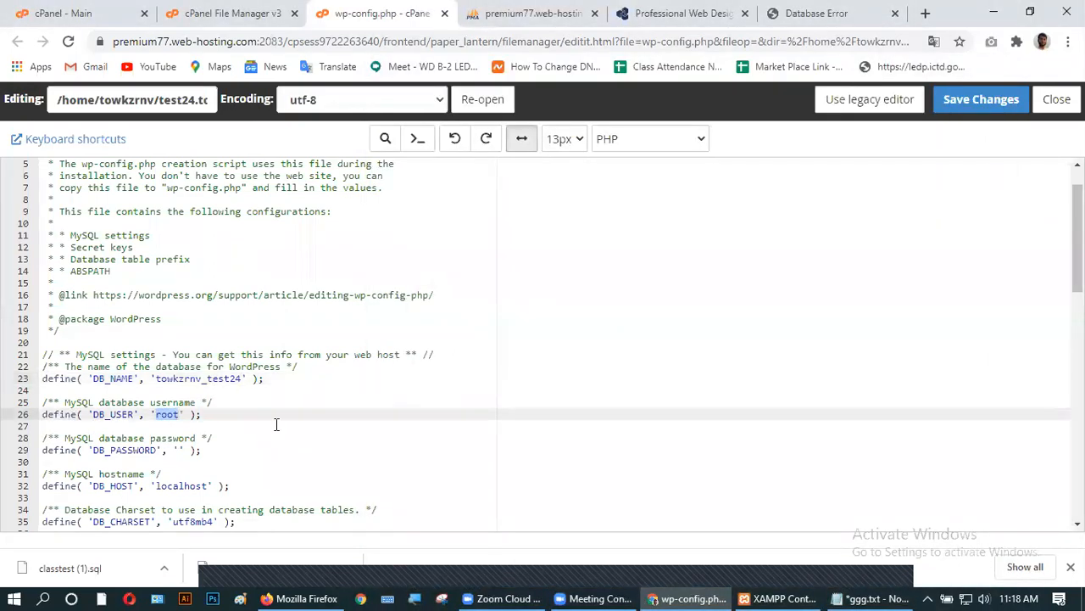
{"action": "key", "text": "ctrl+v"}
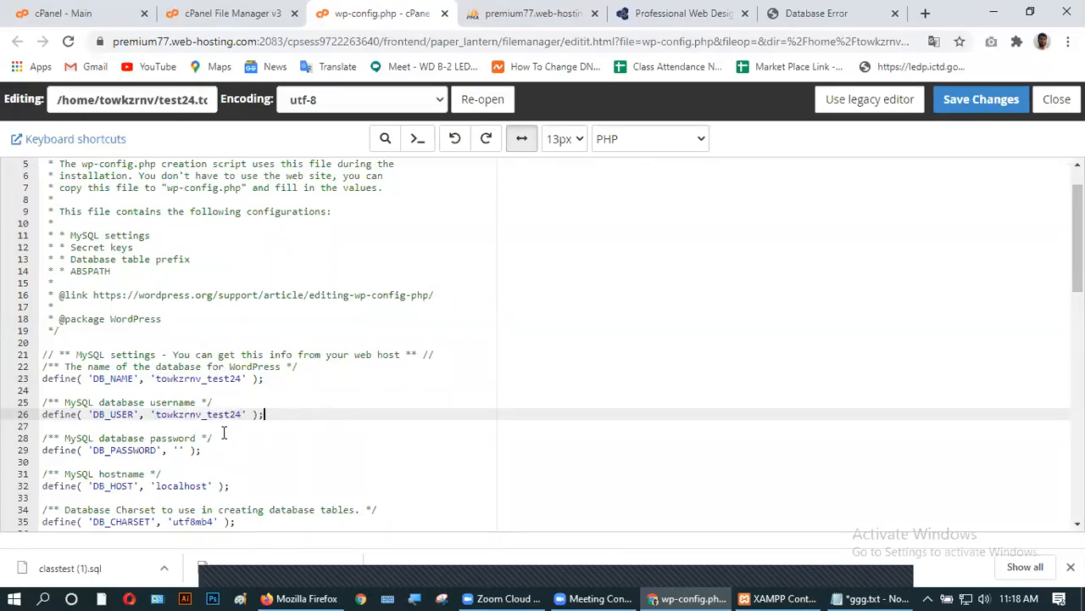
- Fill DB_PASSWORD with the database password from the notes and save wp-config.php
{"action": "left_click", "coordinate": [850, 593]}
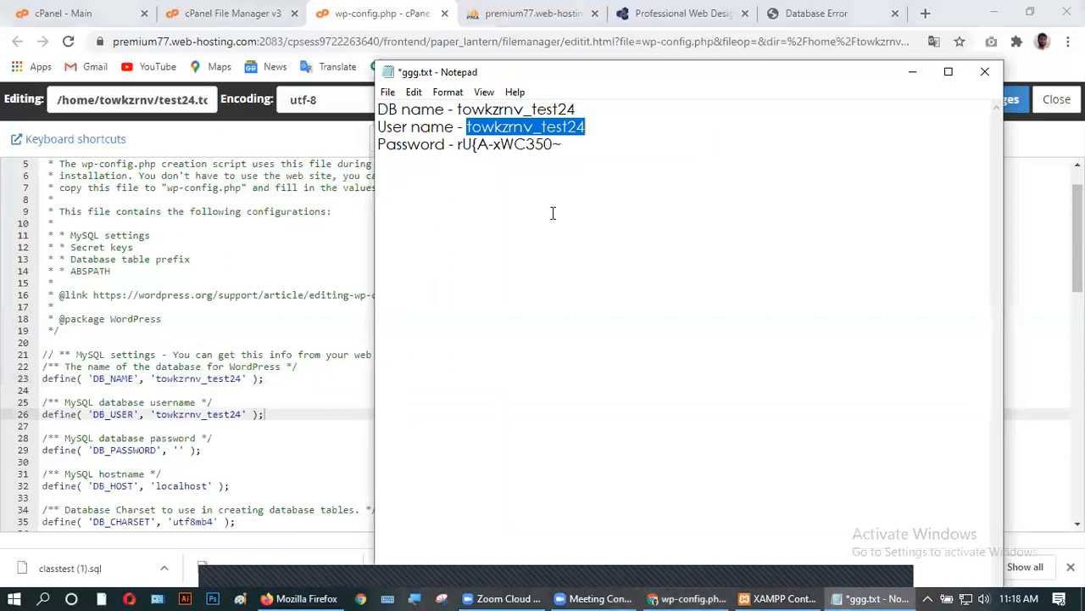
{"action": "left_click_drag", "start_coordinate": [457, 146], "coordinate": [561, 151]}
{"action": "key", "text": "ctrl+c"}
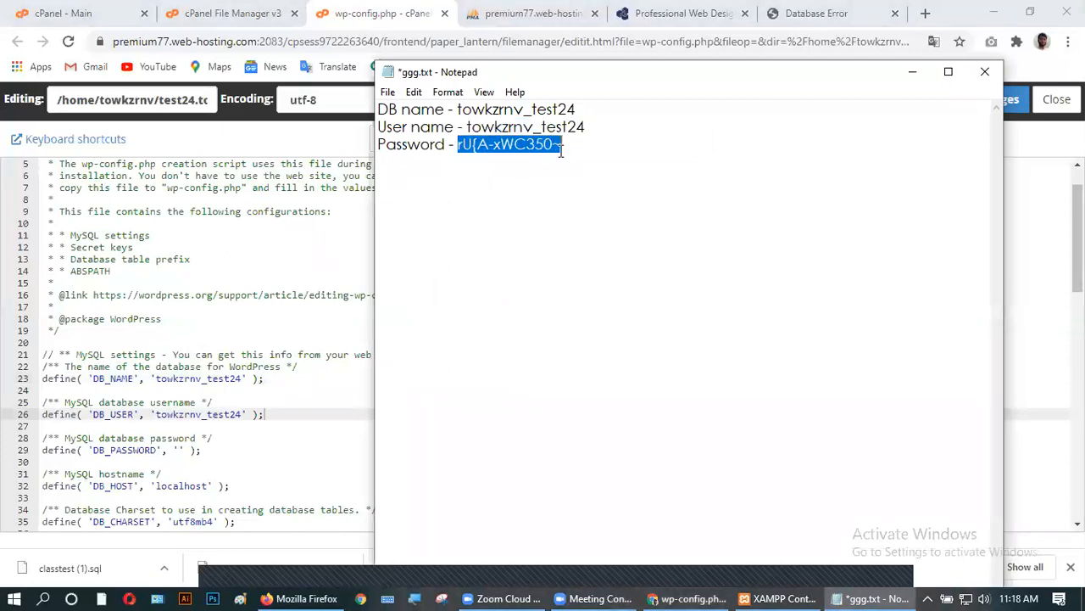
{"action": "left_click", "coordinate": [912, 71]}
{"action": "left_click", "coordinate": [180, 450]}
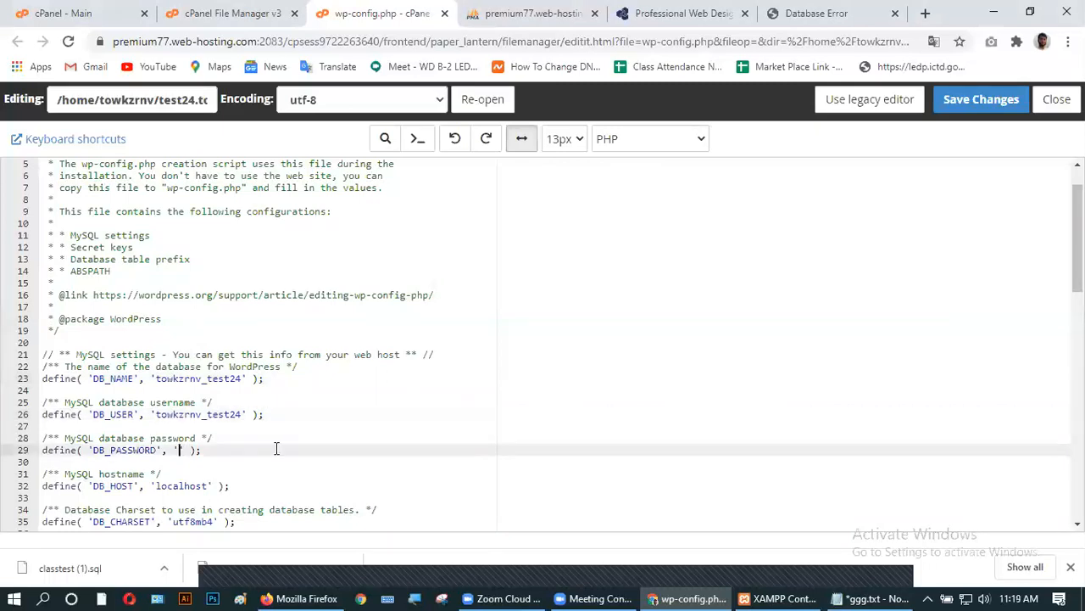
{"action": "key", "text": "ctrl+v"}
{"action": "left_click", "coordinate": [954, 101]}
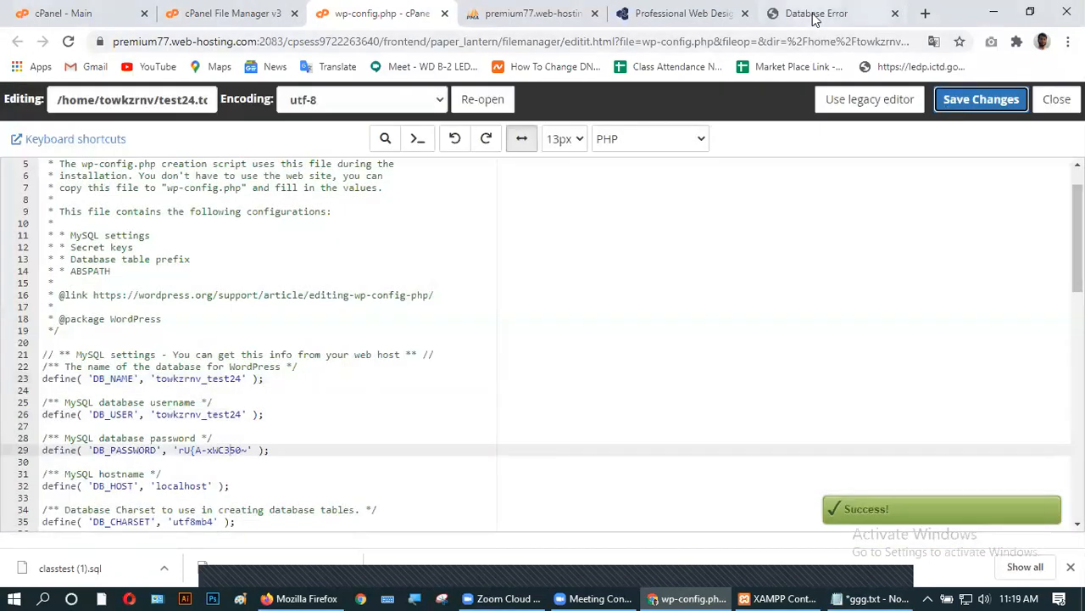
- Reload test24.towkir.info and confirm the Akash Software Park homepage now loads
{"action": "left_click", "coordinate": [812, 15]}
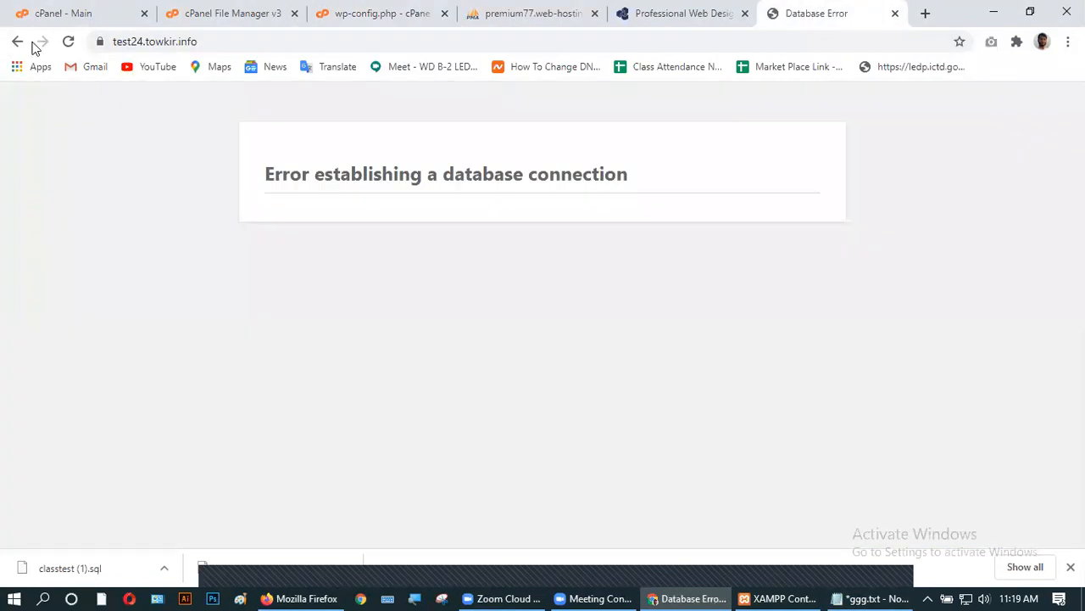
{"action": "left_click", "coordinate": [67, 42]}
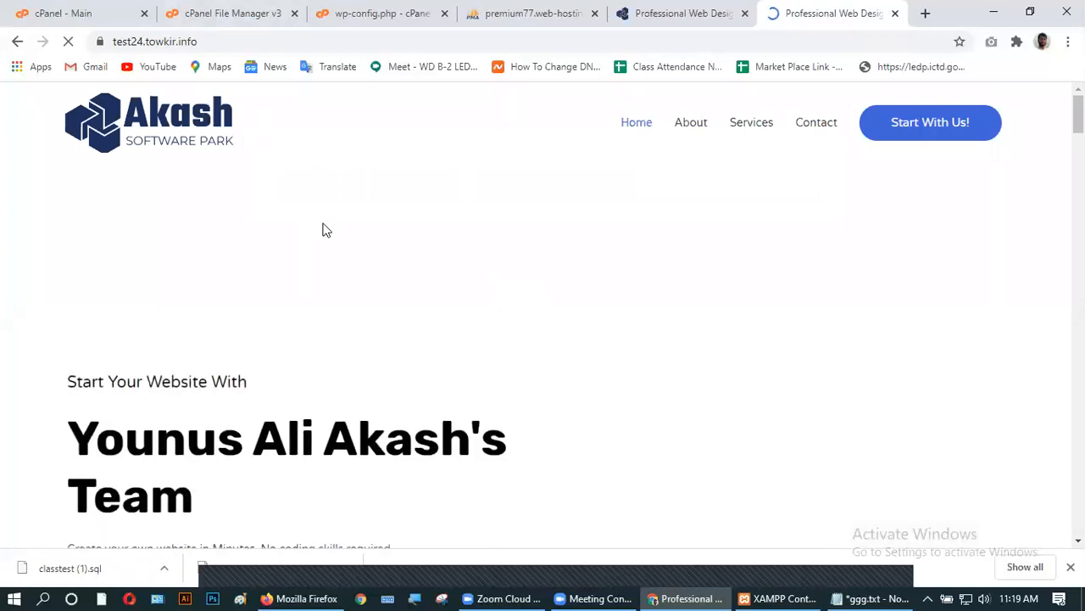
{"action": "scroll", "coordinate": [400, 334], "scroll_direction": "down", "scroll_amount": 8}
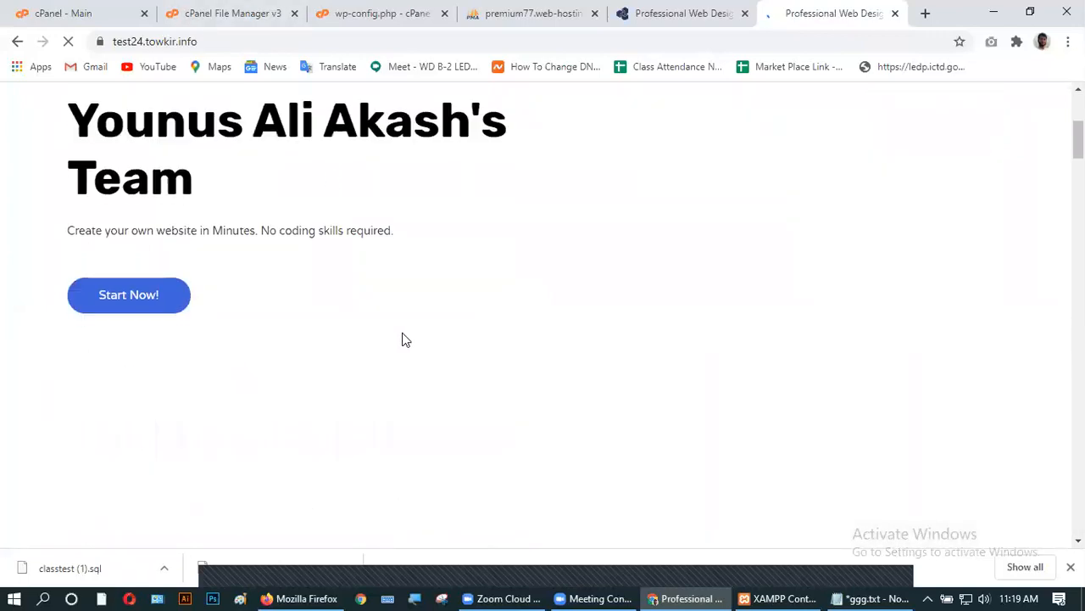
{"action": "scroll", "coordinate": [404, 339], "scroll_direction": "up", "scroll_amount": 8}
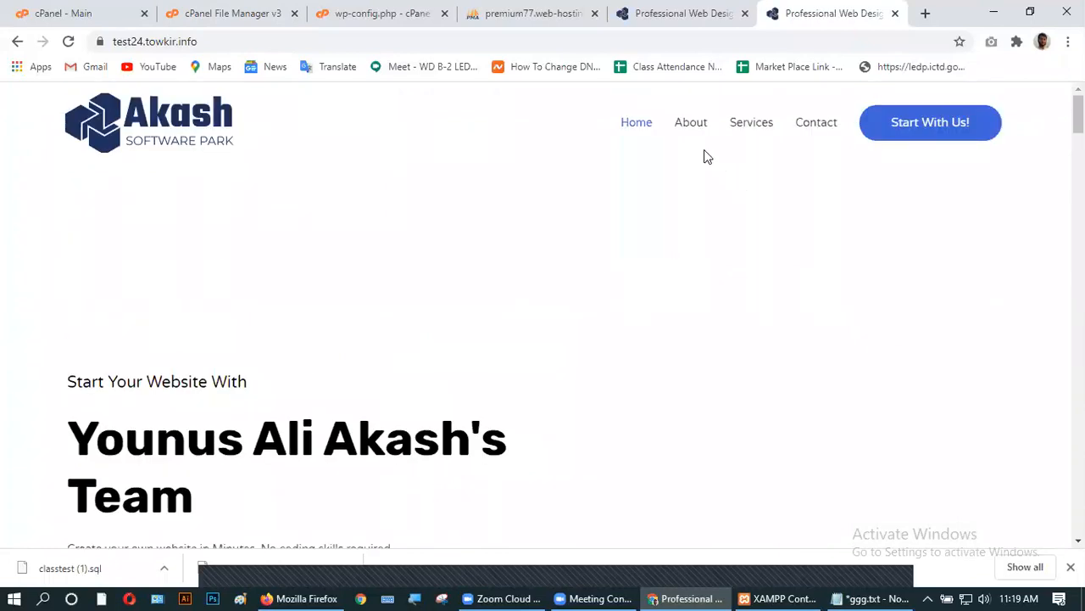
- Check the About and Contact pages, returning to the homepage after each
{"action": "left_click", "coordinate": [695, 126]}
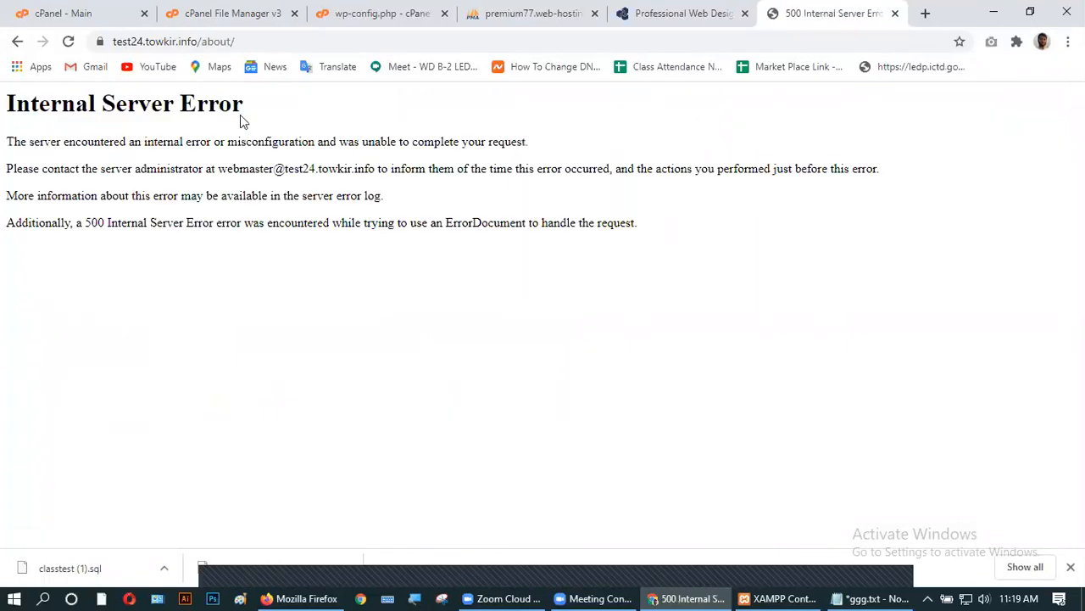
{"action": "left_click", "coordinate": [17, 41]}
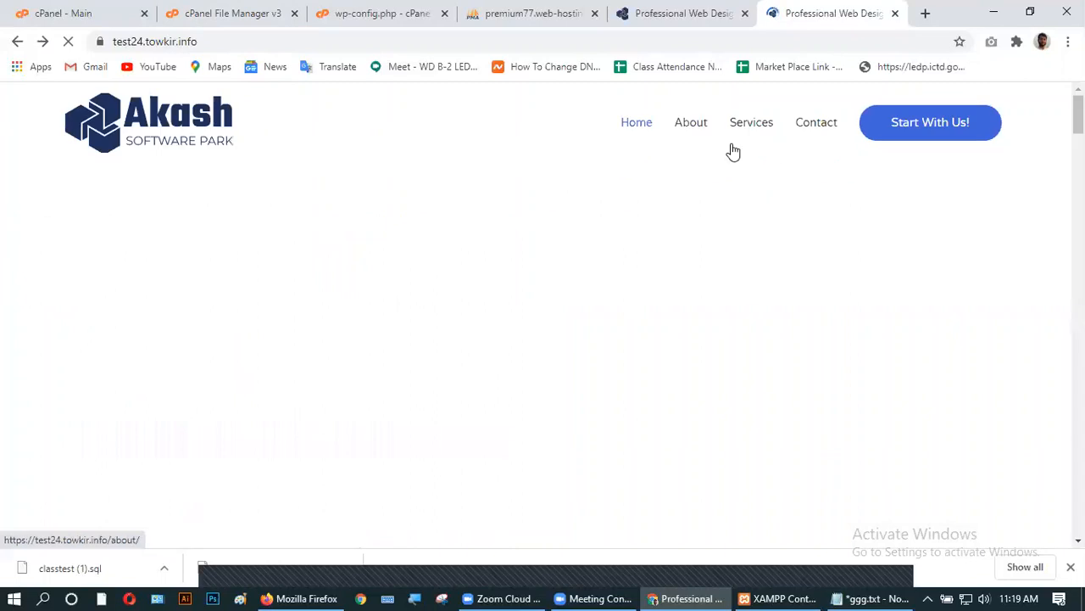
{"action": "left_click", "coordinate": [801, 125]}
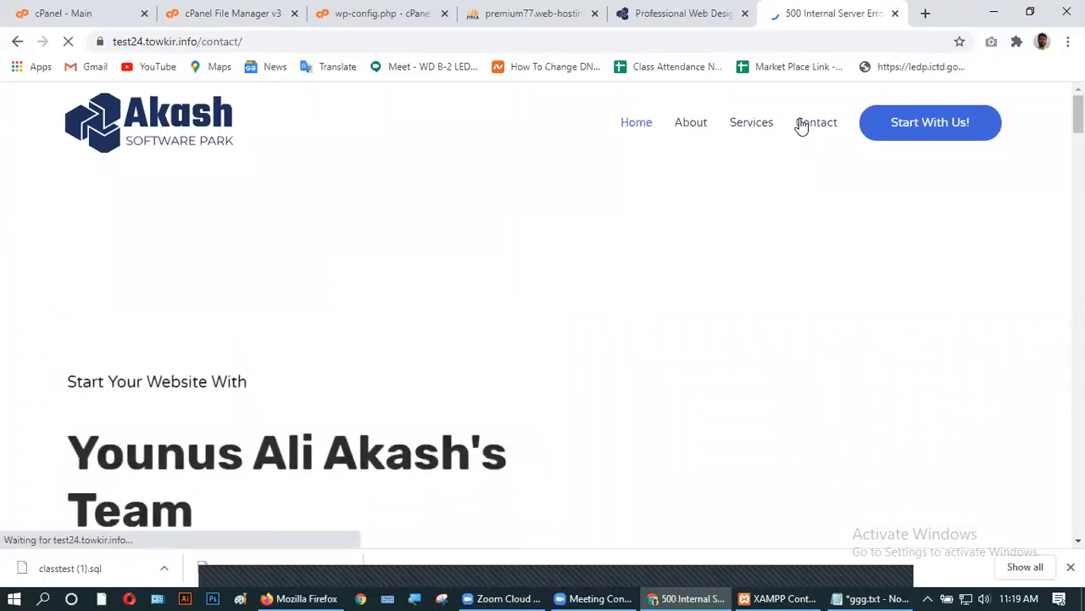
{"action": "left_click", "coordinate": [17, 41]}
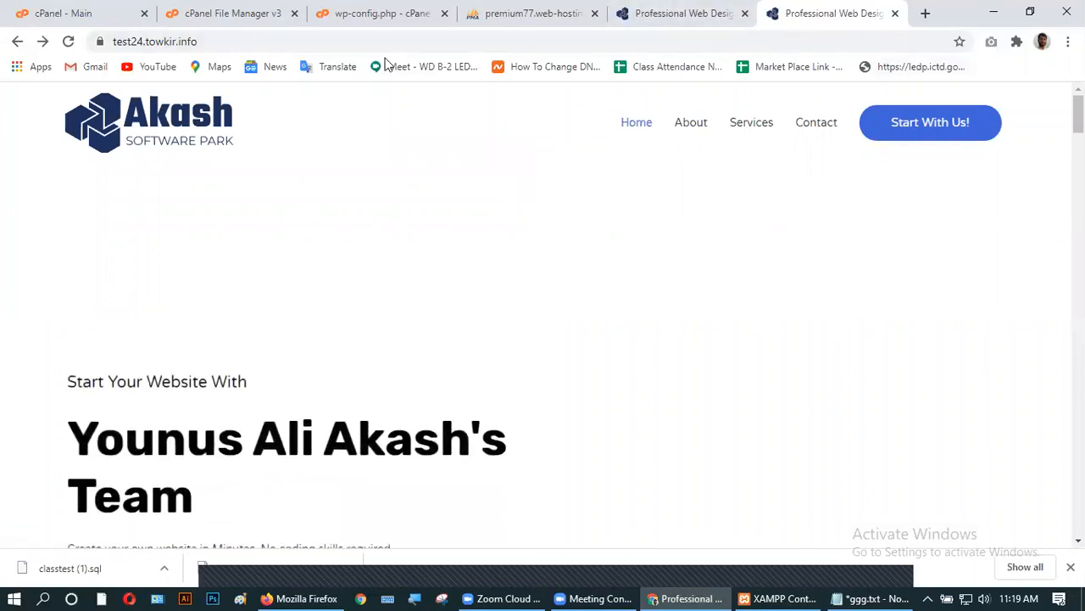
{"action": "left_click", "coordinate": [259, 41]}
- Go to test24.towkir.info/wp-admin and log in as admin with the account password
{"action": "left_click", "coordinate": [275, 41]}
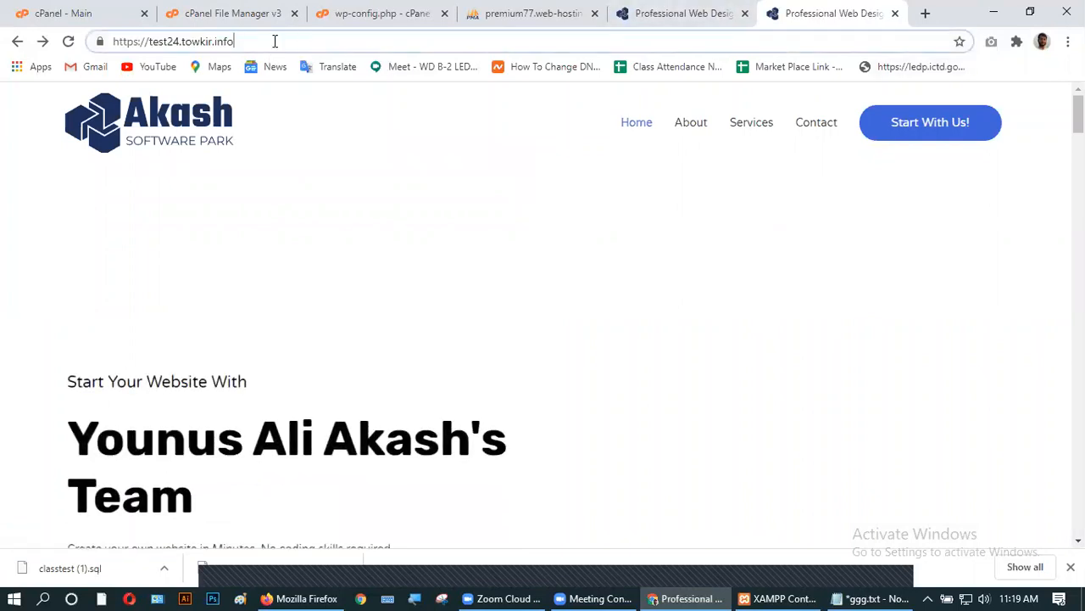
{"action": "type", "text": "/"}
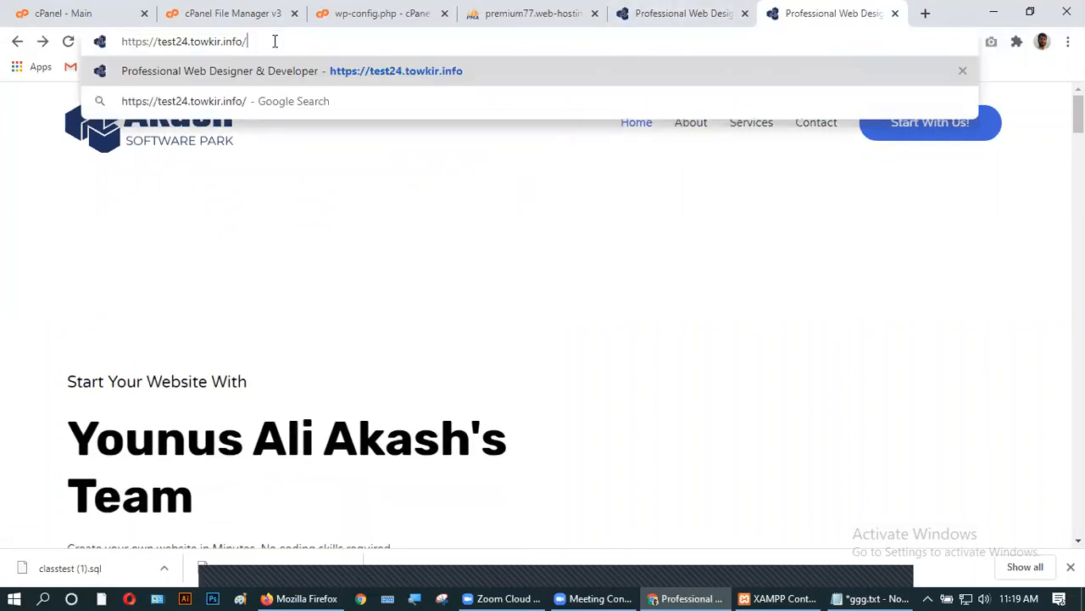
{"action": "type", "text": "wp-admin"}
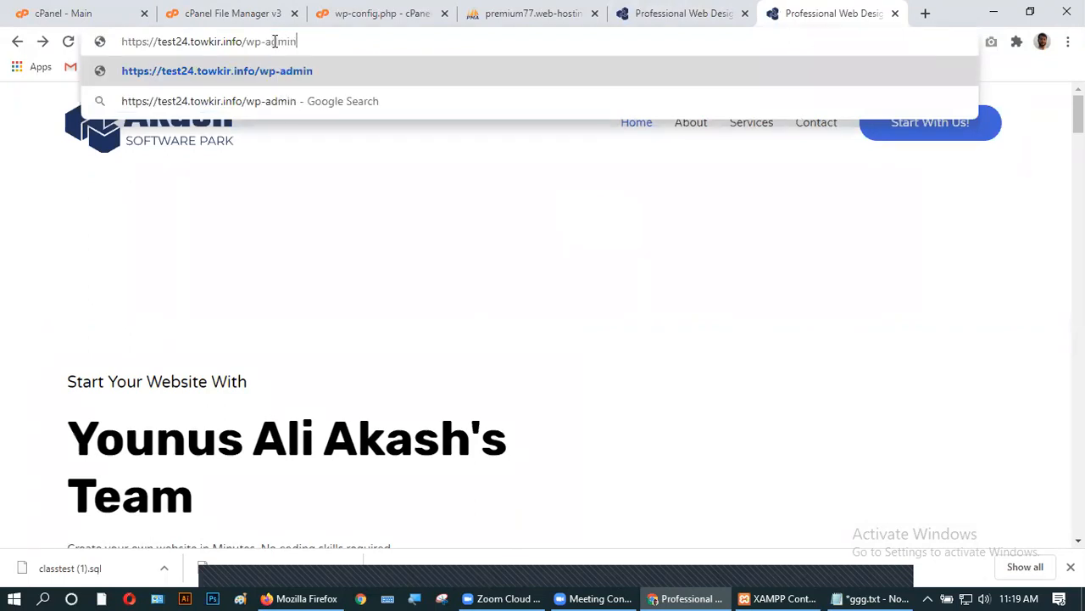
{"action": "key", "text": "Return"}
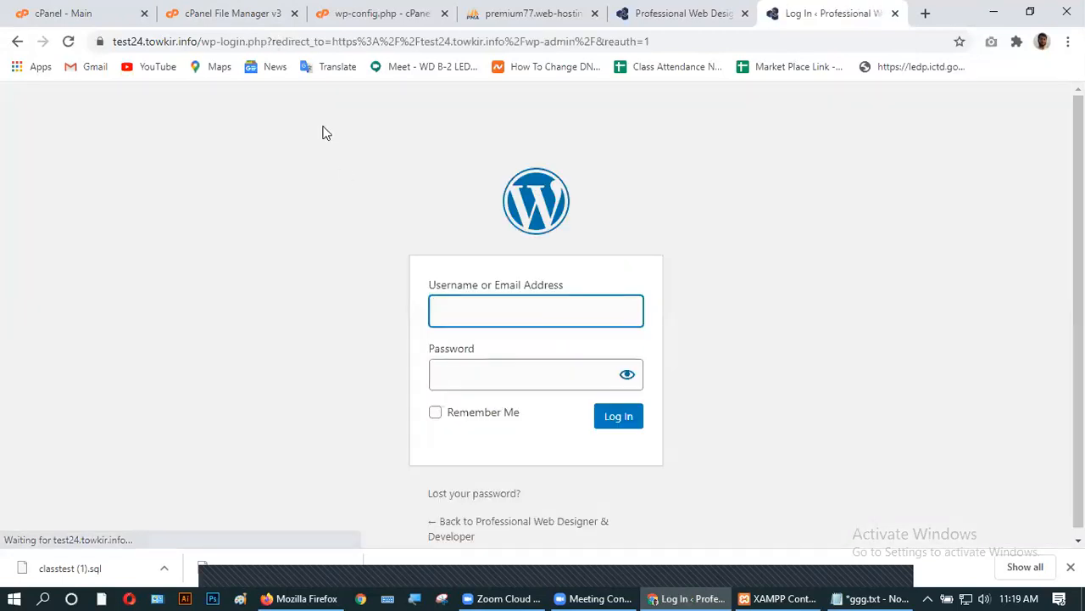
{"action": "left_click", "coordinate": [483, 312]}
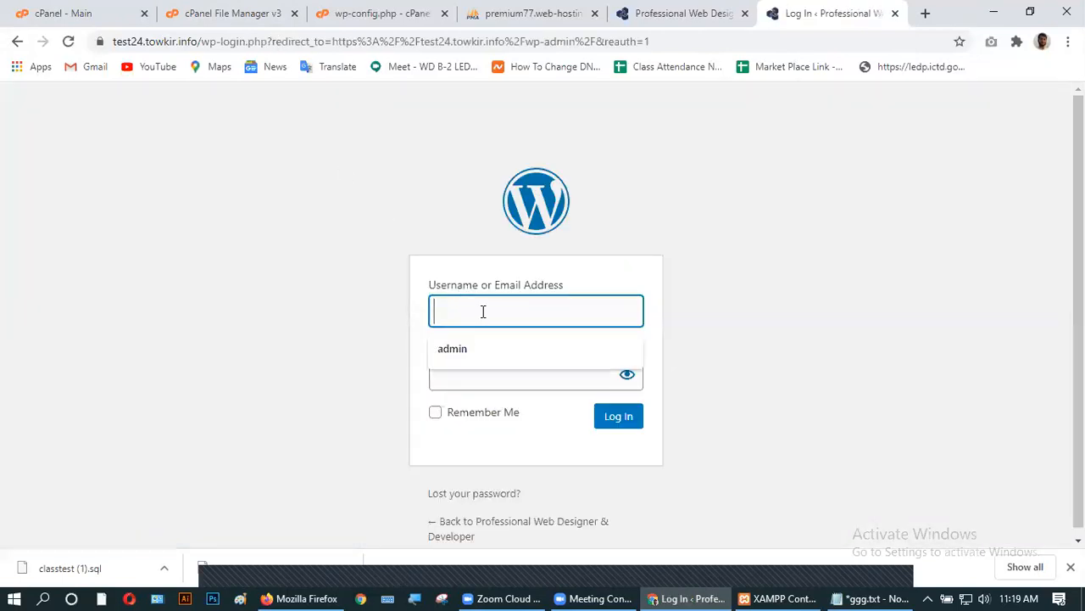
{"action": "left_click", "coordinate": [465, 348]}
{"action": "left_click", "coordinate": [457, 374]}
{"action": "type", "text": "••••"}
{"action": "left_click", "coordinate": [611, 430]}
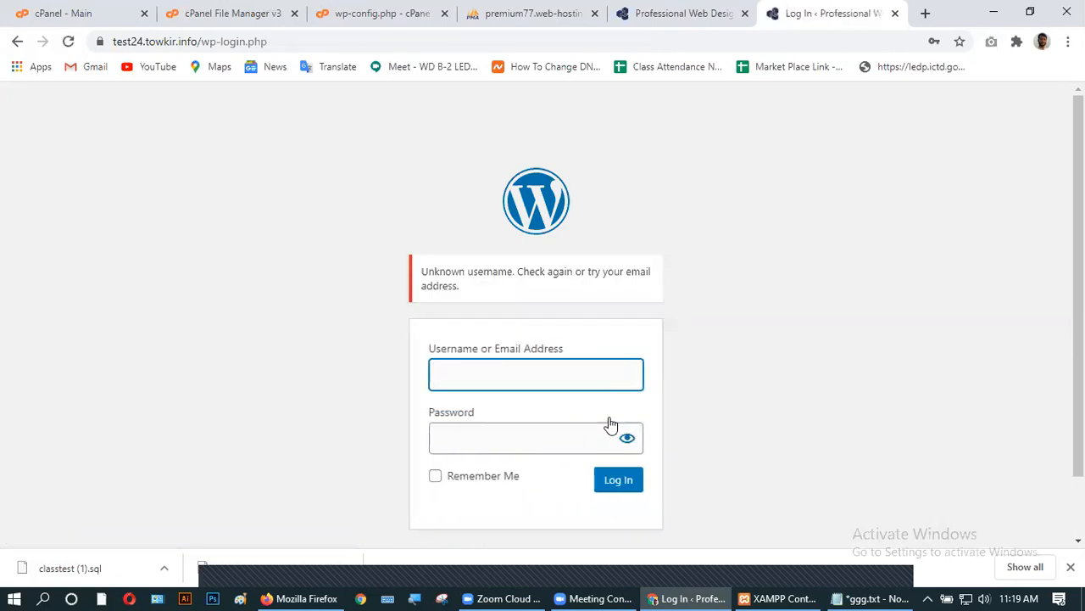
- Retry the admin login with the saved username and the account password
{"action": "left_click", "coordinate": [516, 379]}
{"action": "left_click", "coordinate": [491, 413]}
{"action": "left_click", "coordinate": [485, 438]}
{"action": "type", "text": "****"}
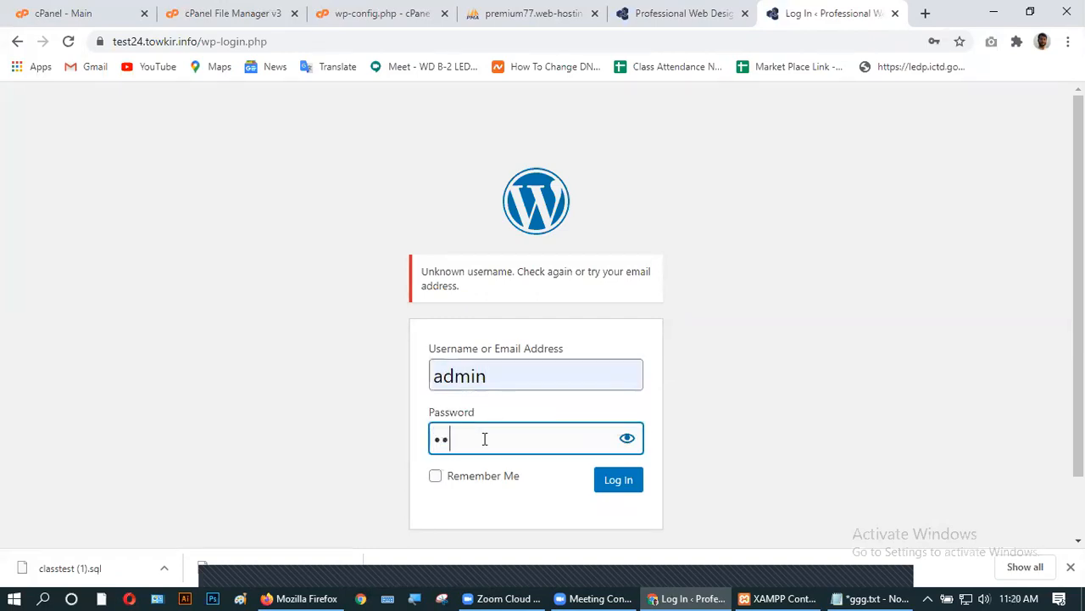
{"action": "left_click", "coordinate": [619, 482]}
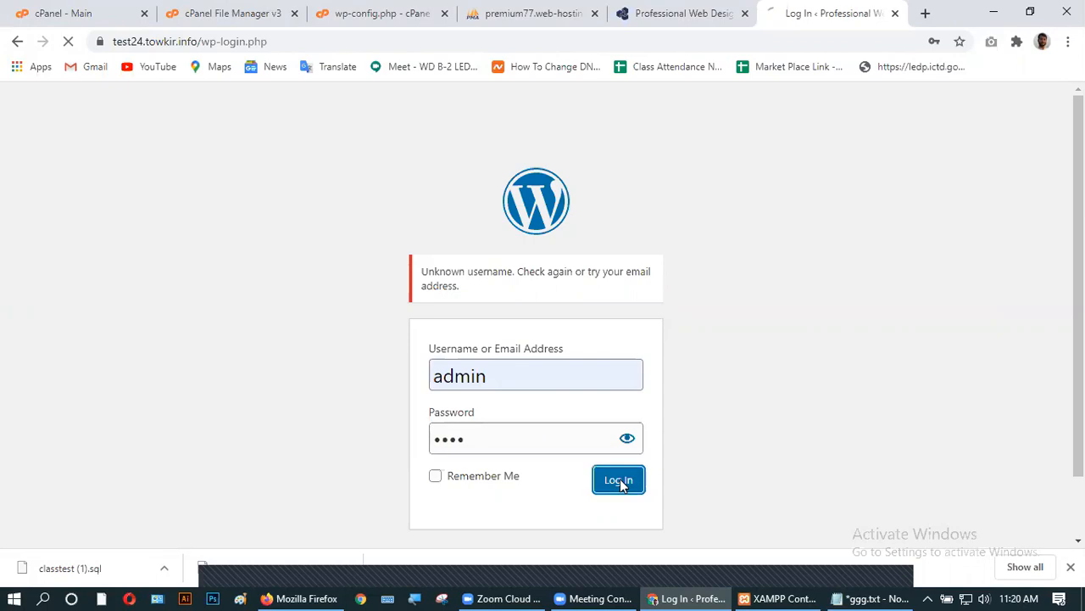
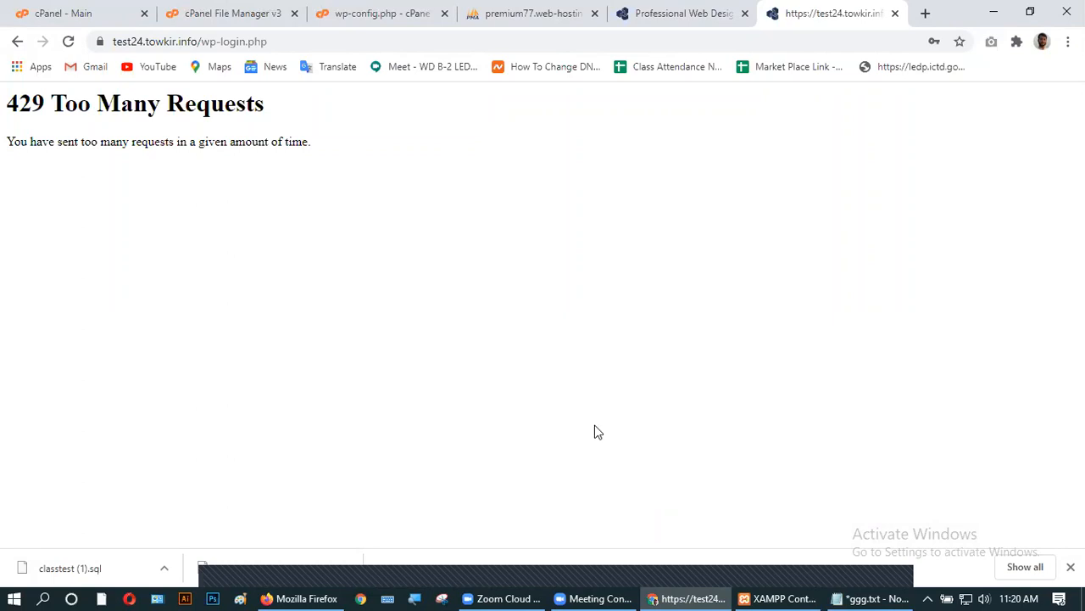
- Reload the login page three times, confirming the form resubmission each time
{"action": "left_click", "coordinate": [69, 43]}
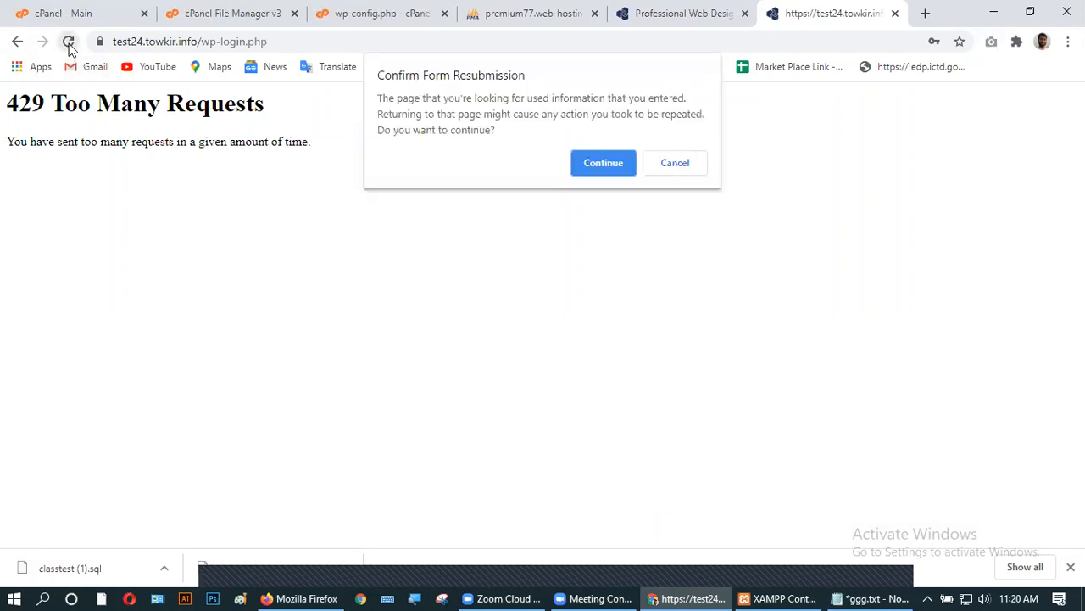
{"action": "left_click", "coordinate": [576, 166]}
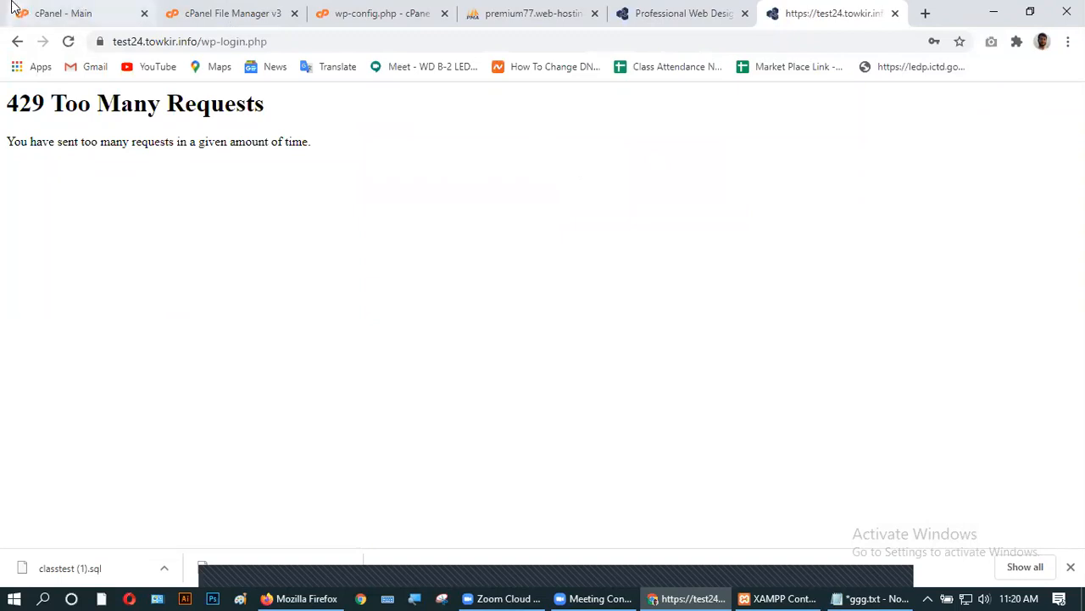
{"action": "left_click", "coordinate": [69, 42]}
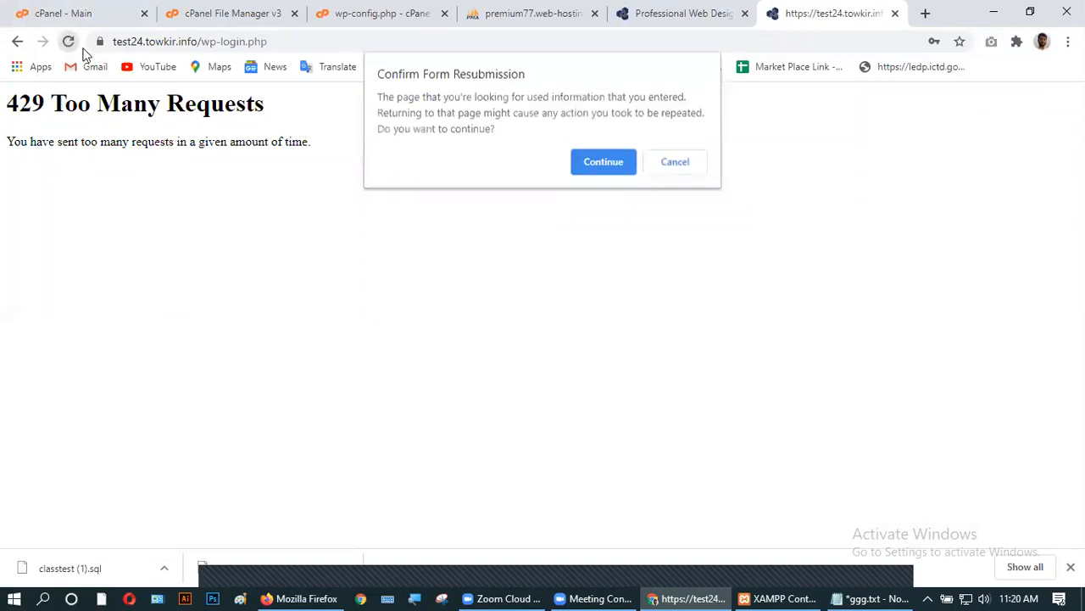
{"action": "left_click", "coordinate": [596, 160]}
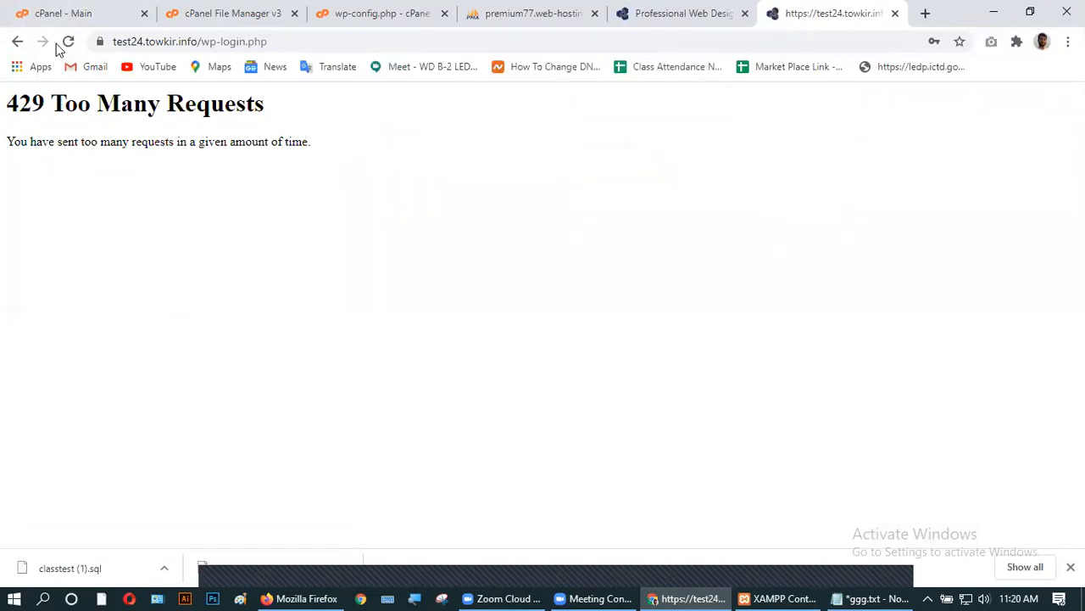
{"action": "left_click", "coordinate": [68, 41]}
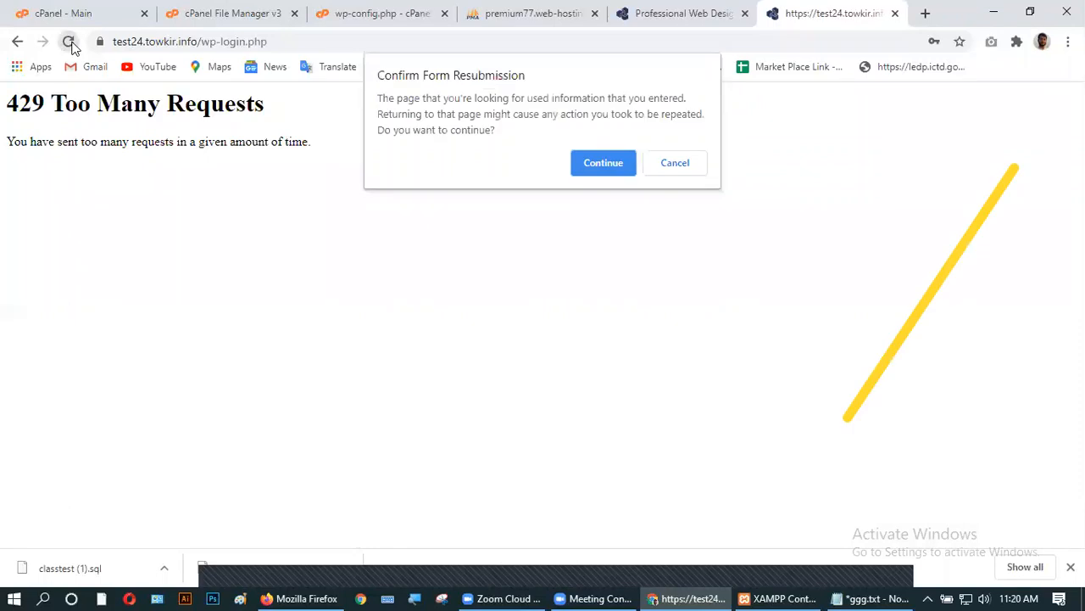
{"action": "left_click", "coordinate": [600, 162]}
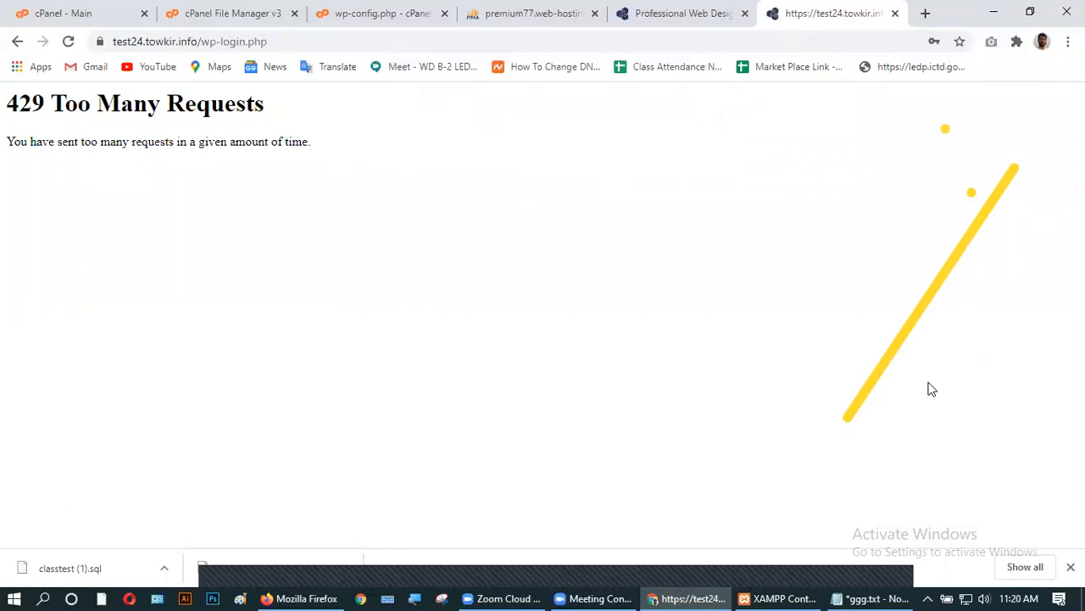
- Load the site's home page, then /wp-admin, and switch to the phpMyAdmin tab
{"action": "left_click_drag", "start_coordinate": [273, 41], "coordinate": [203, 41]}
{"action": "key", "text": "BackSpace"}
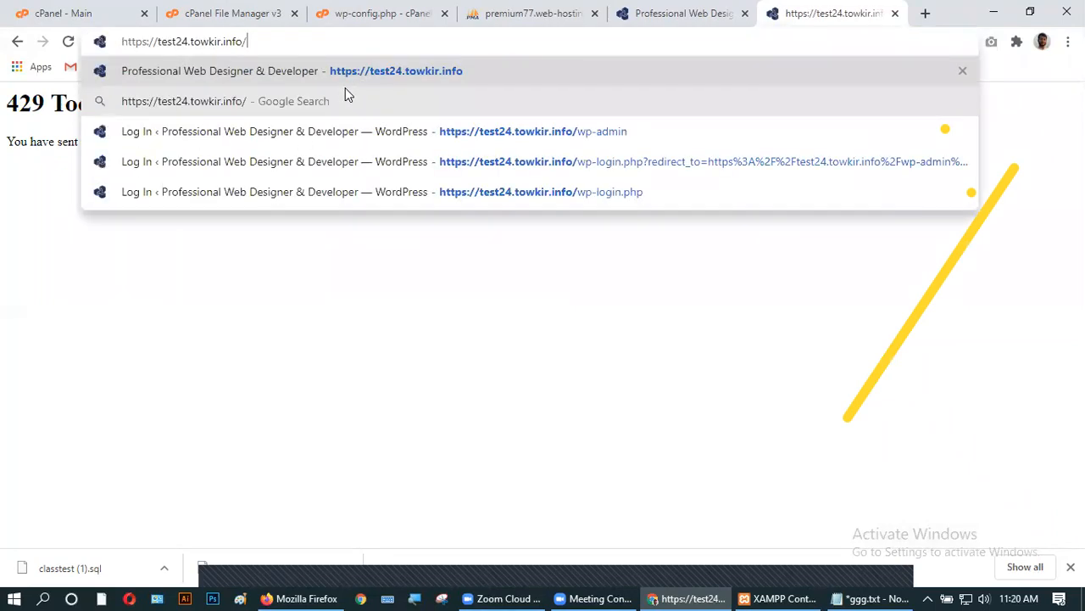
{"action": "key", "text": "Return"}
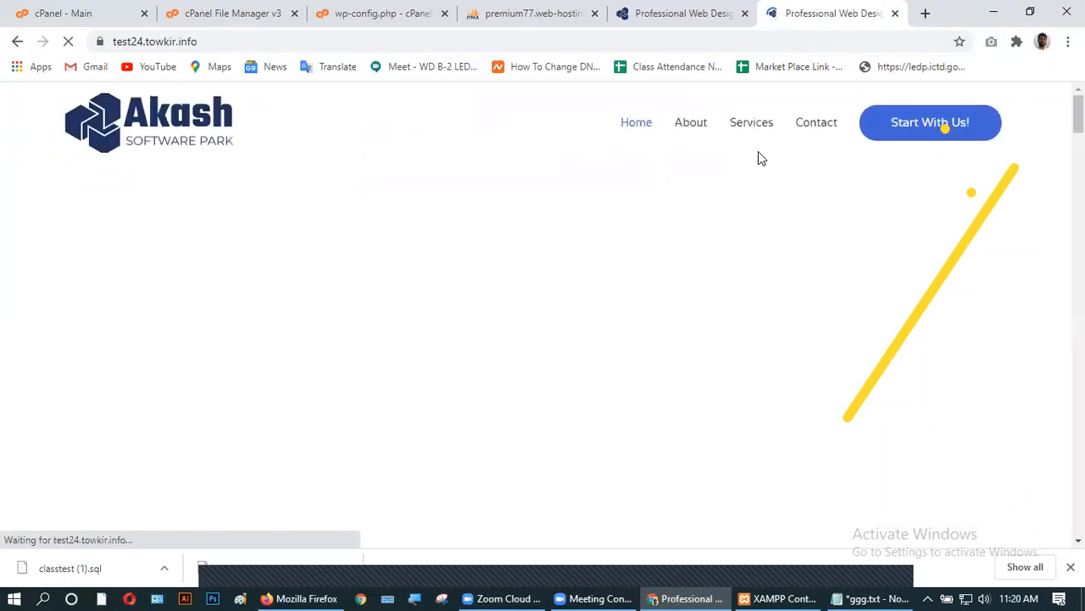
{"action": "left_click", "coordinate": [255, 42]}
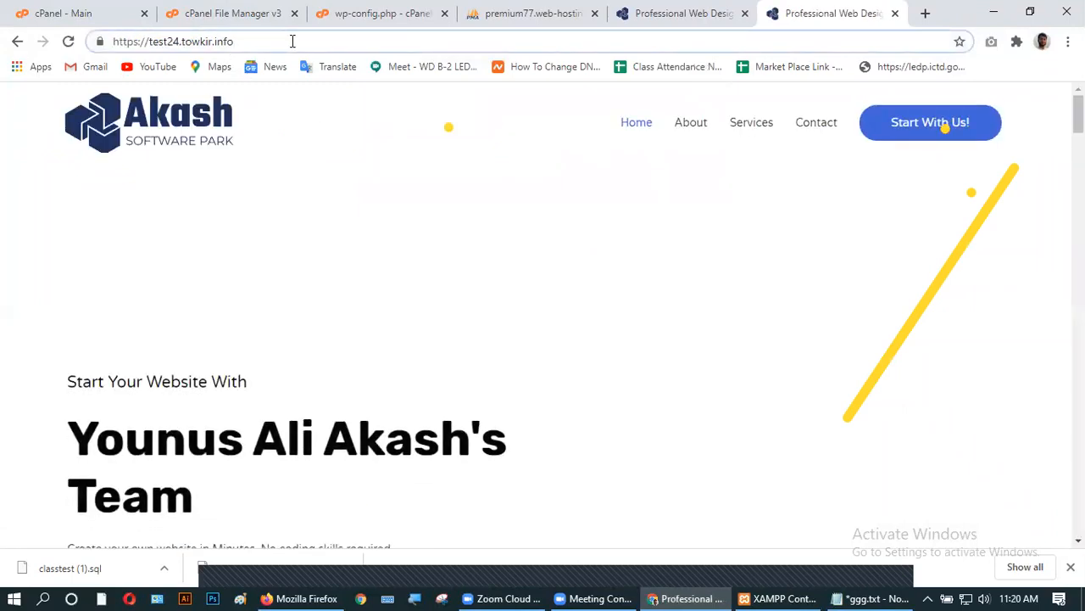
{"action": "type", "text": "/wp-a"}
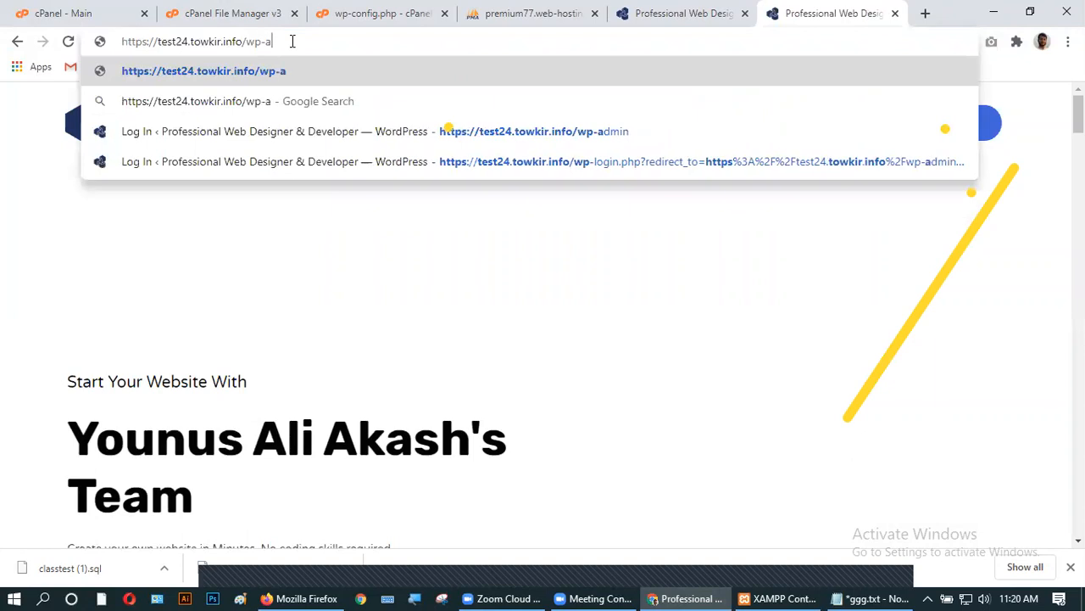
{"action": "type", "text": "dmin"}
{"action": "key", "text": "Return"}
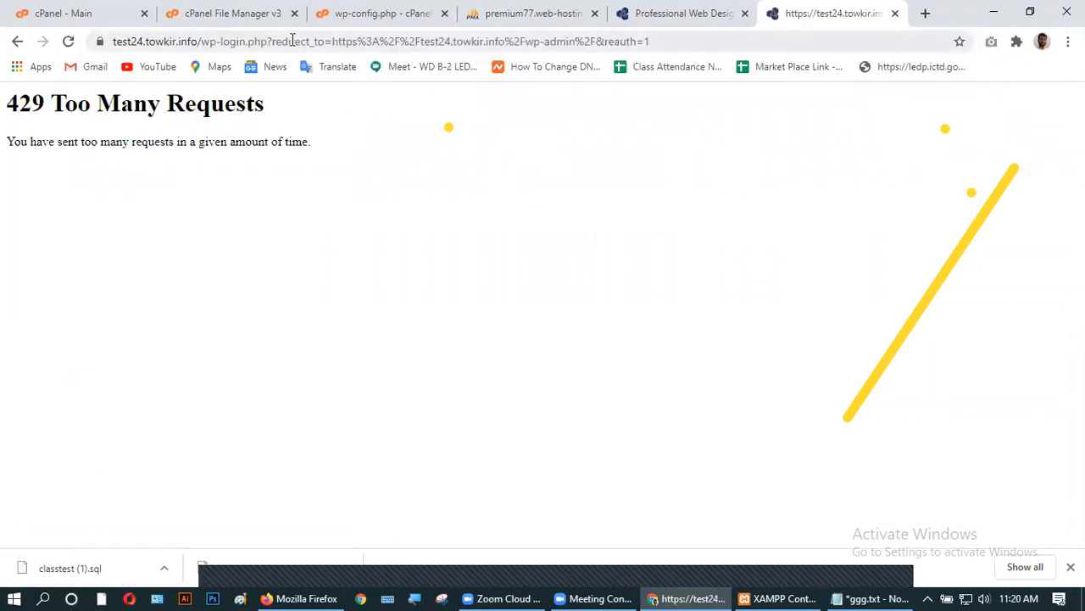
{"action": "left_click", "coordinate": [503, 9]}
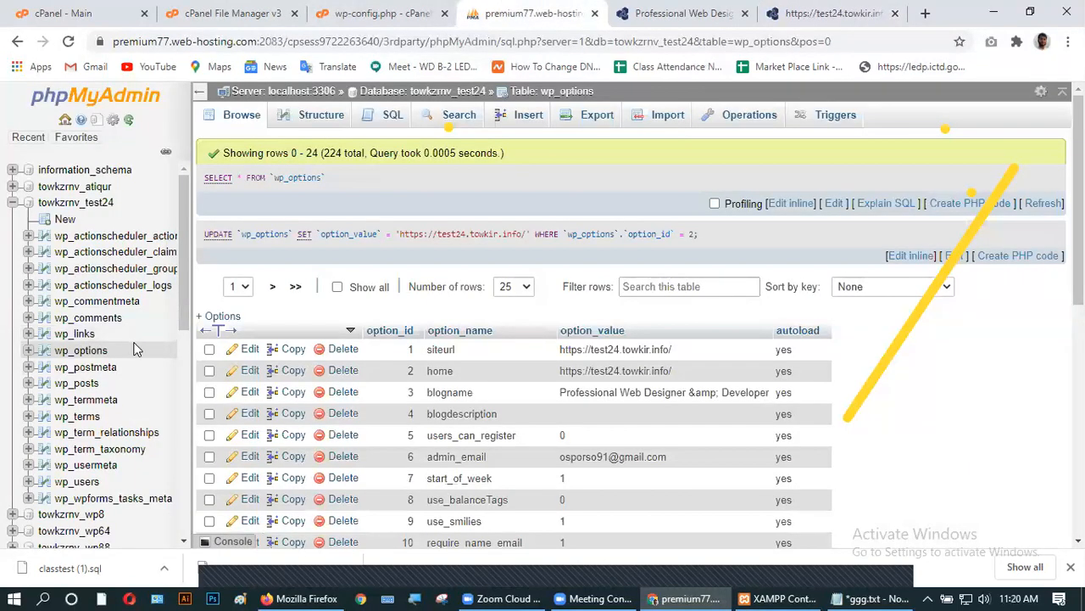
- Open wp_users, view the user's password hash without changing it, and delete the only row
{"action": "scroll", "coordinate": [136, 349], "scroll_direction": "down", "scroll_amount": 5}
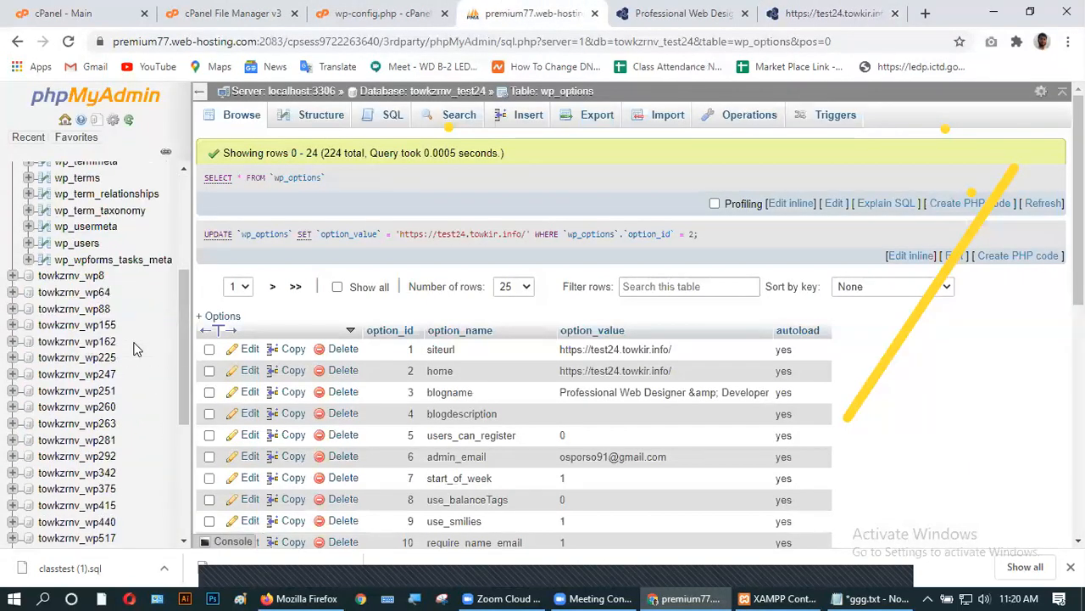
{"action": "left_click", "coordinate": [92, 245]}
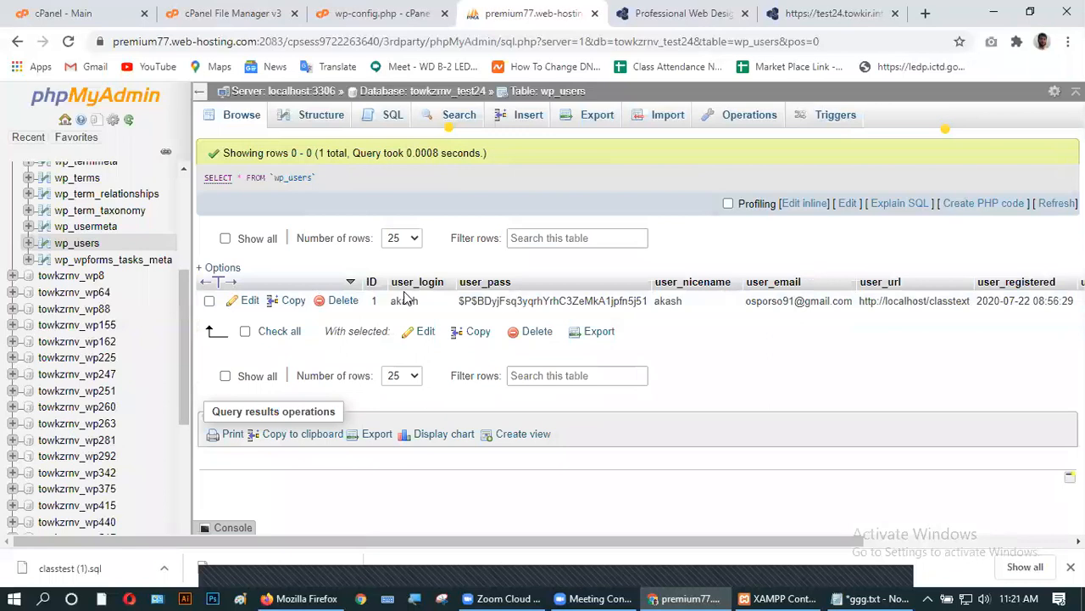
{"action": "double_click", "coordinate": [545, 301]}
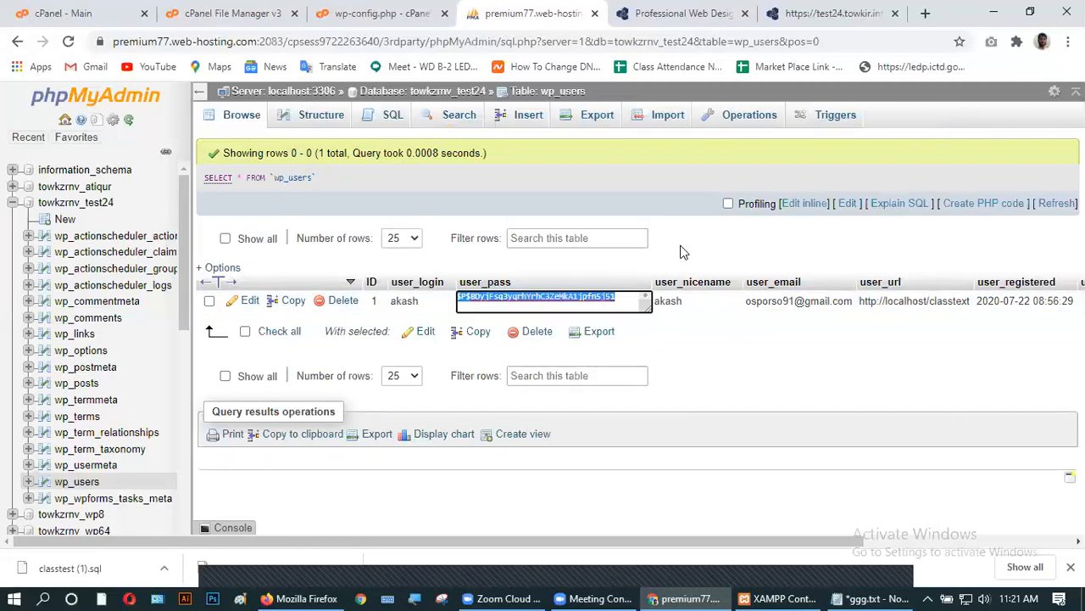
{"action": "left_click", "coordinate": [635, 261]}
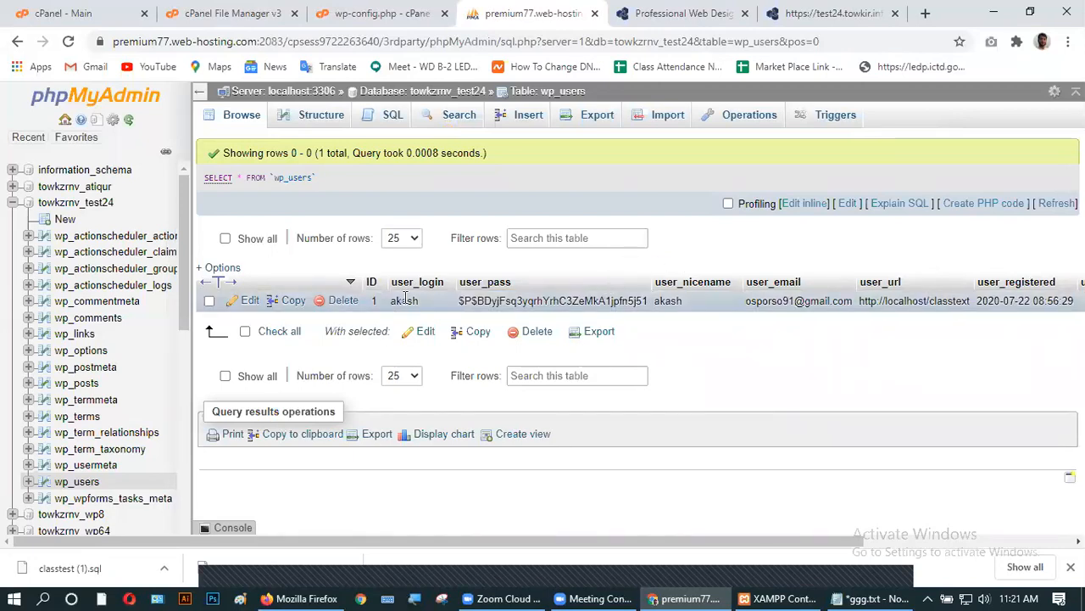
{"action": "left_click", "coordinate": [322, 303]}
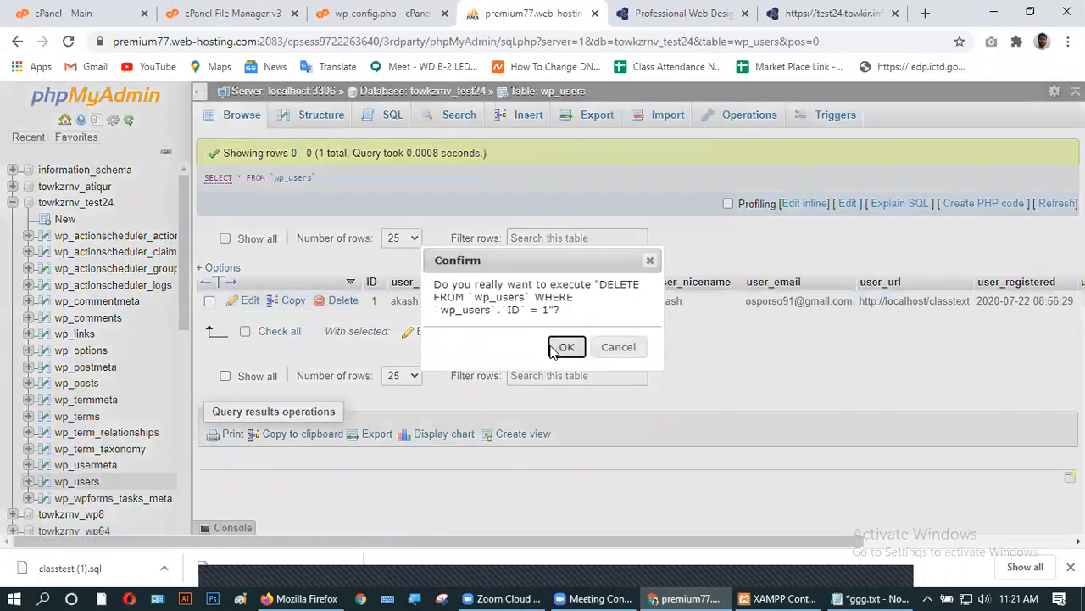
{"action": "left_click", "coordinate": [562, 345]}
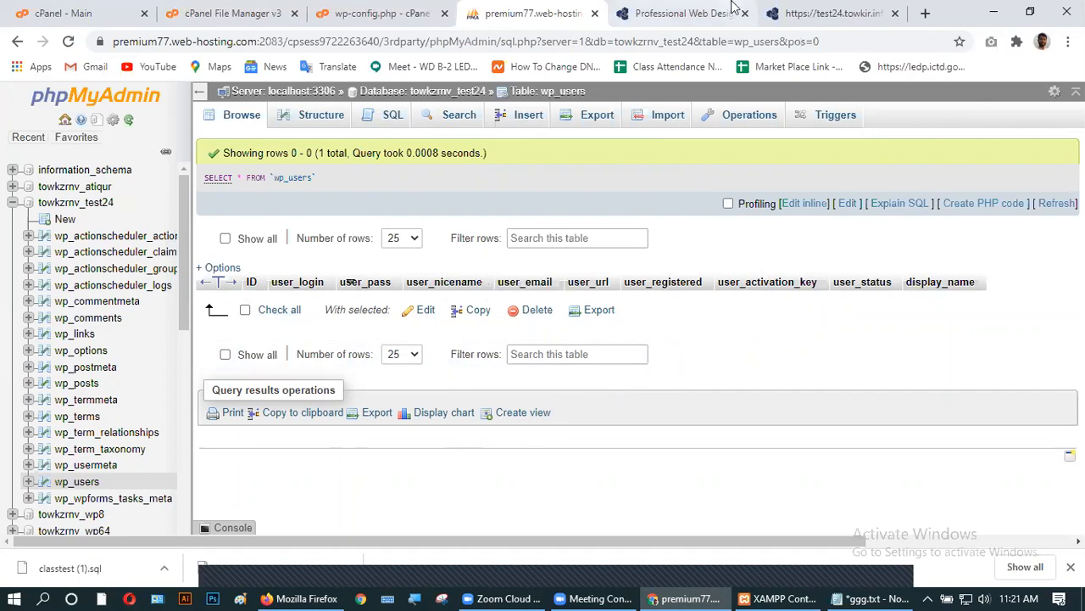
- In the site tab, replace wp-login.php with wp-admin in the address, then return to phpMyAdmin
{"action": "left_click", "coordinate": [796, 14]}
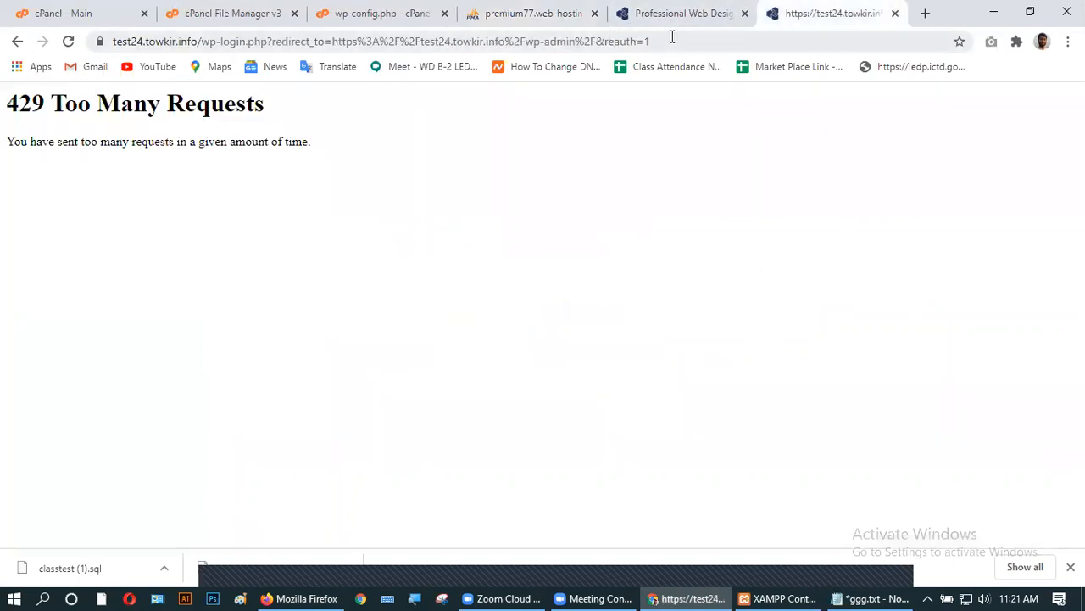
{"action": "left_click_drag", "start_coordinate": [650, 39], "coordinate": [206, 47]}
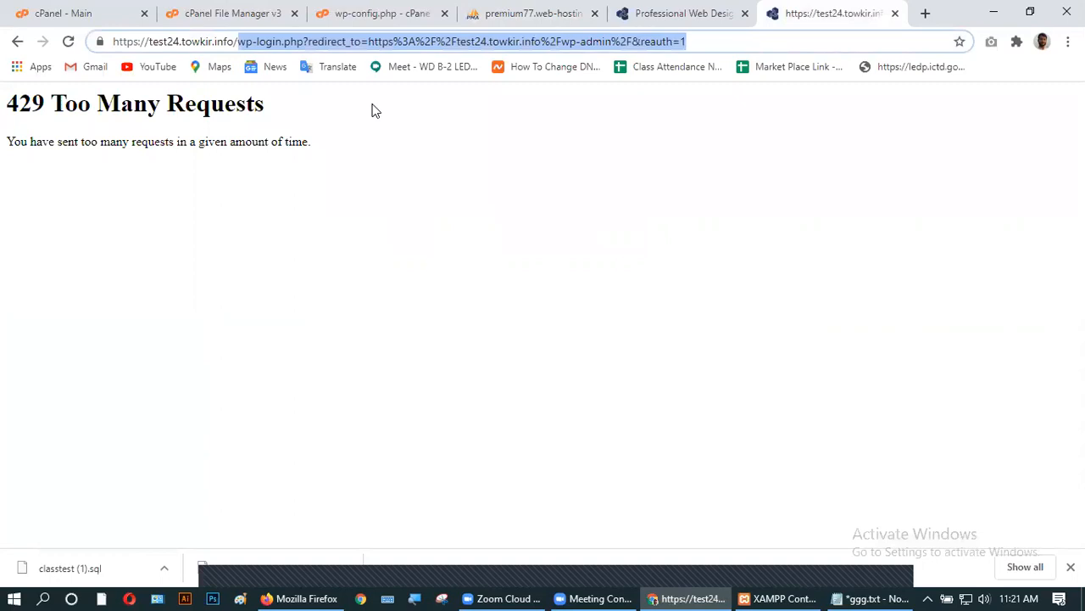
{"action": "key", "text": "BackSpace"}
{"action": "type", "text": "wp-admin"}
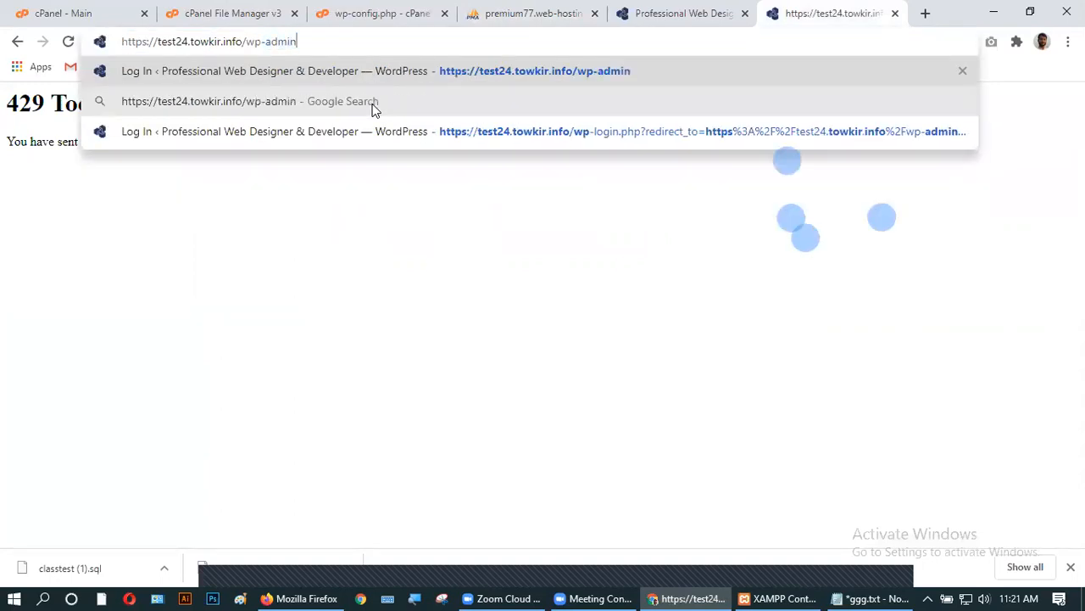
{"action": "key", "text": "Return"}
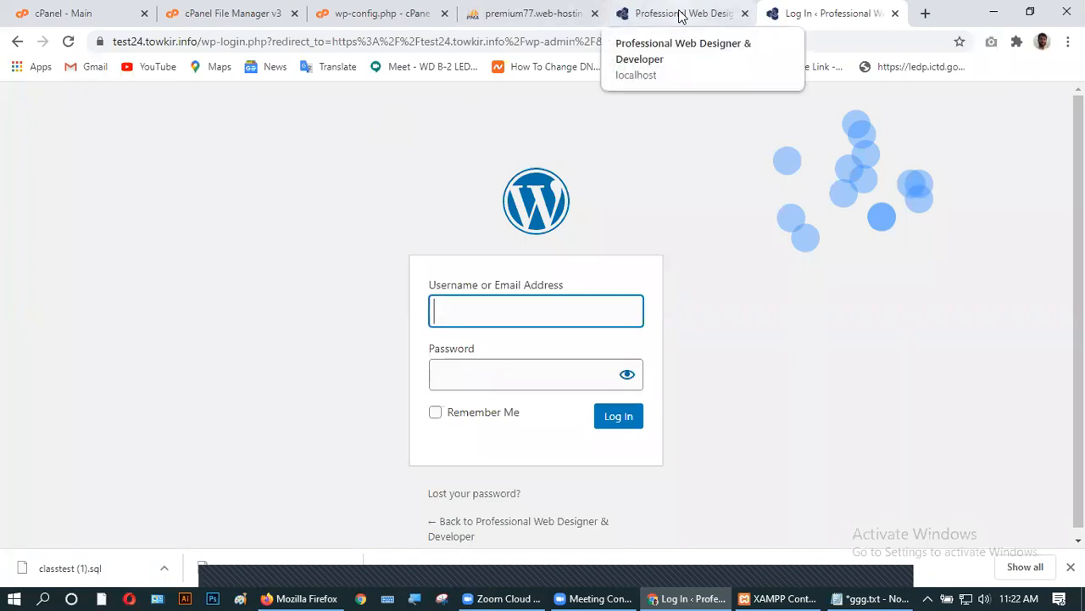
{"action": "left_click", "coordinate": [527, 14]}
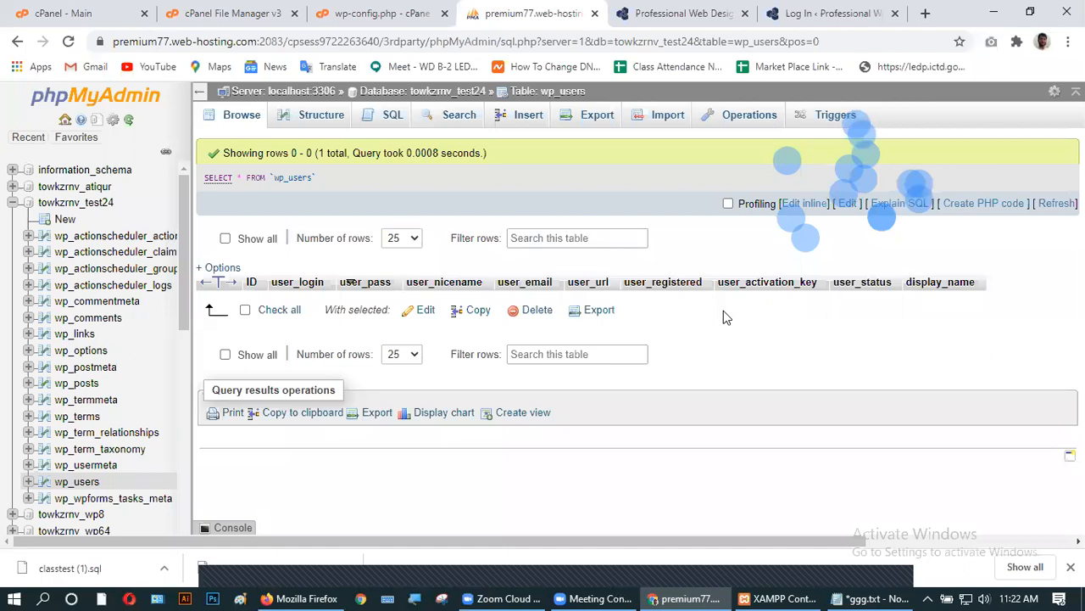
{"action": "left_click", "coordinate": [422, 312]}
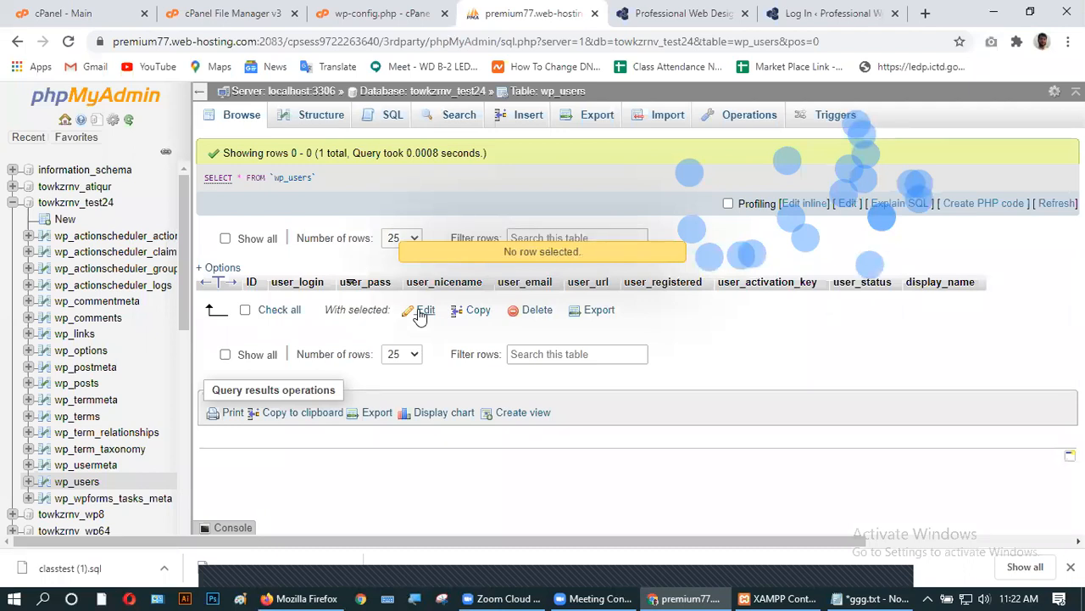
{"action": "left_click", "coordinate": [213, 268]}
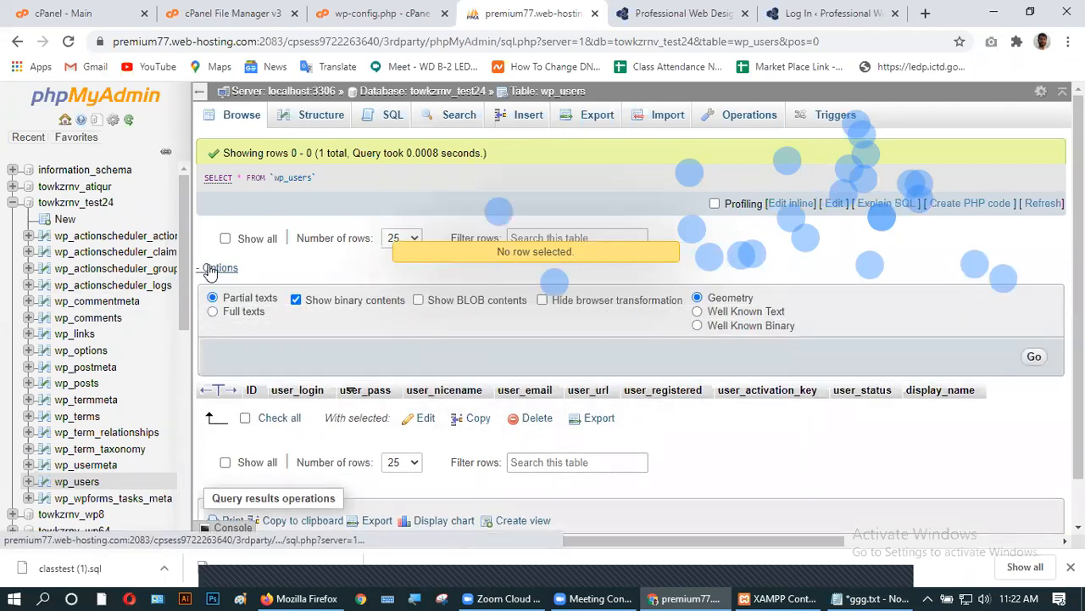
{"action": "left_click", "coordinate": [213, 268]}
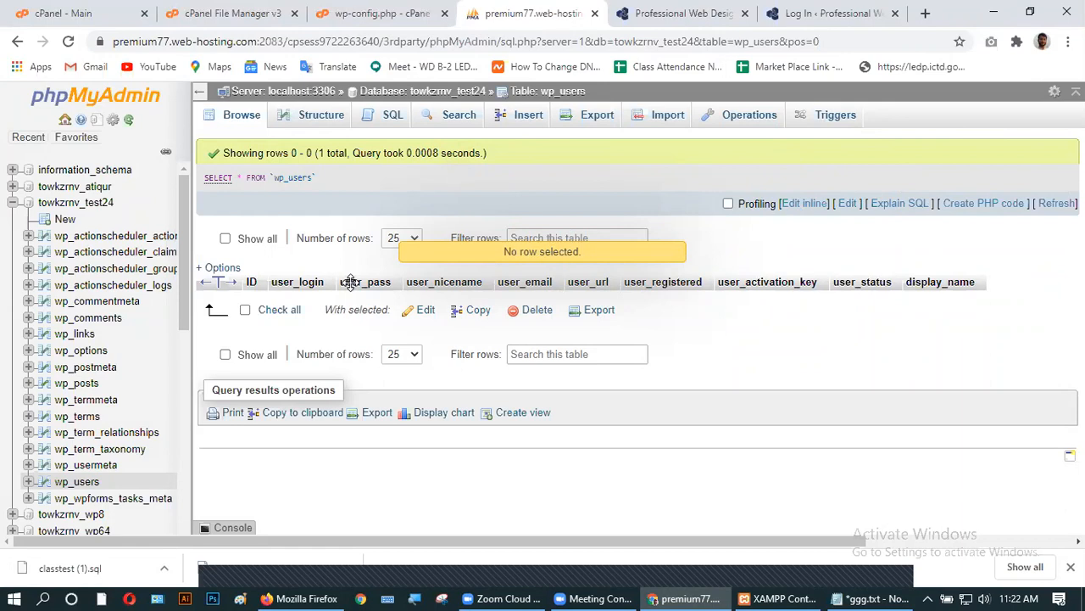
{"action": "mouse_move", "coordinate": [441, 287]}
{"action": "left_mouse_down"}
{"action": "mouse_move", "coordinate": [489, 285]}
{"action": "mouse_move", "coordinate": [443, 287]}
{"action": "left_mouse_up"}
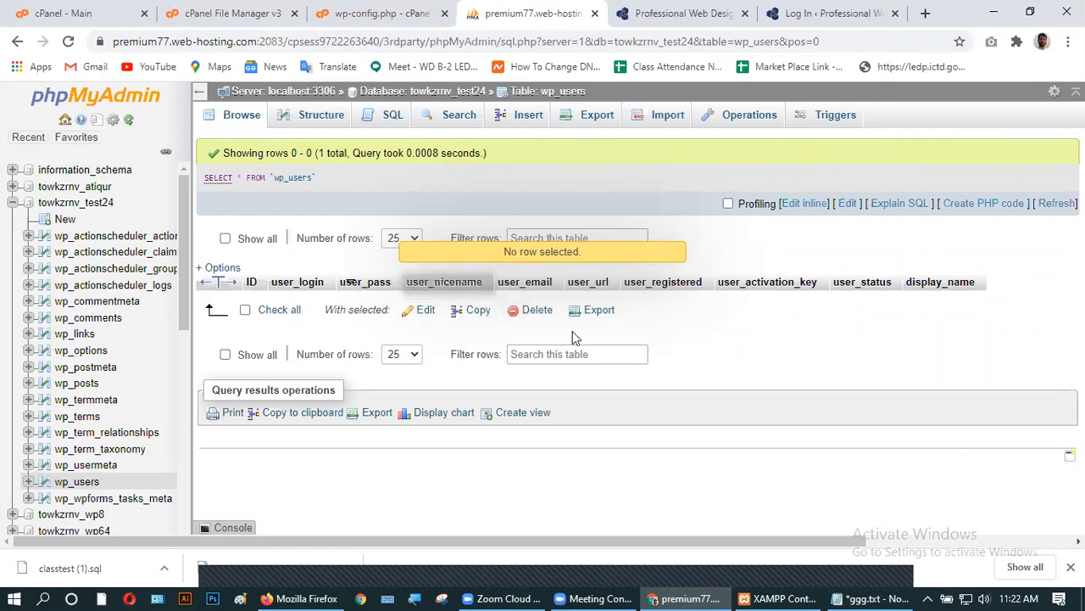
{"action": "left_click", "coordinate": [524, 316]}
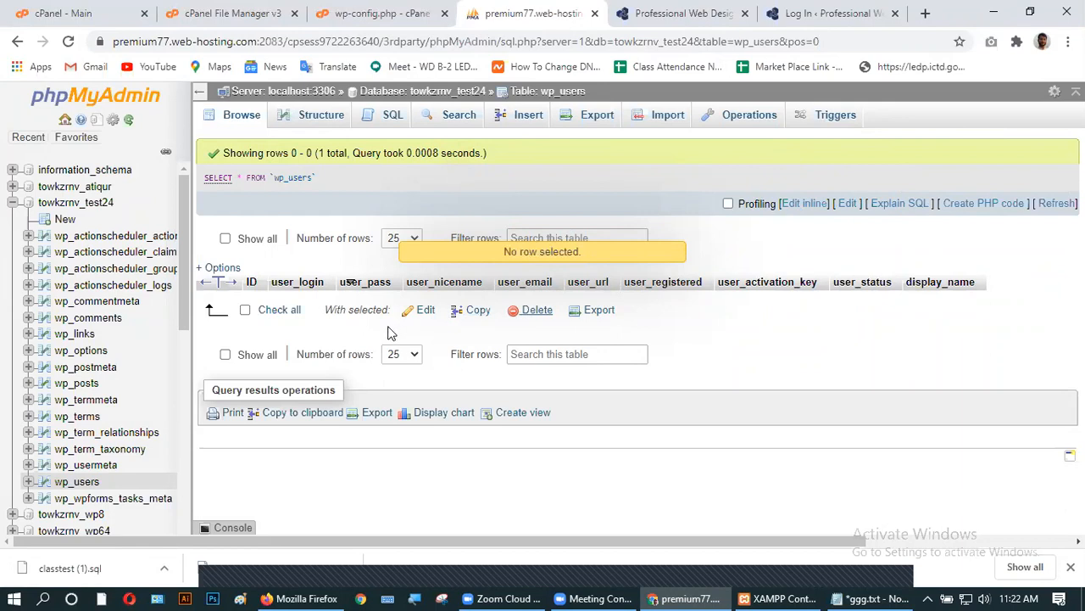
{"action": "left_click", "coordinate": [425, 312]}
{"action": "left_click", "coordinate": [426, 312]}
{"action": "left_click", "coordinate": [642, 14]}
{"action": "left_click", "coordinate": [198, 41]}
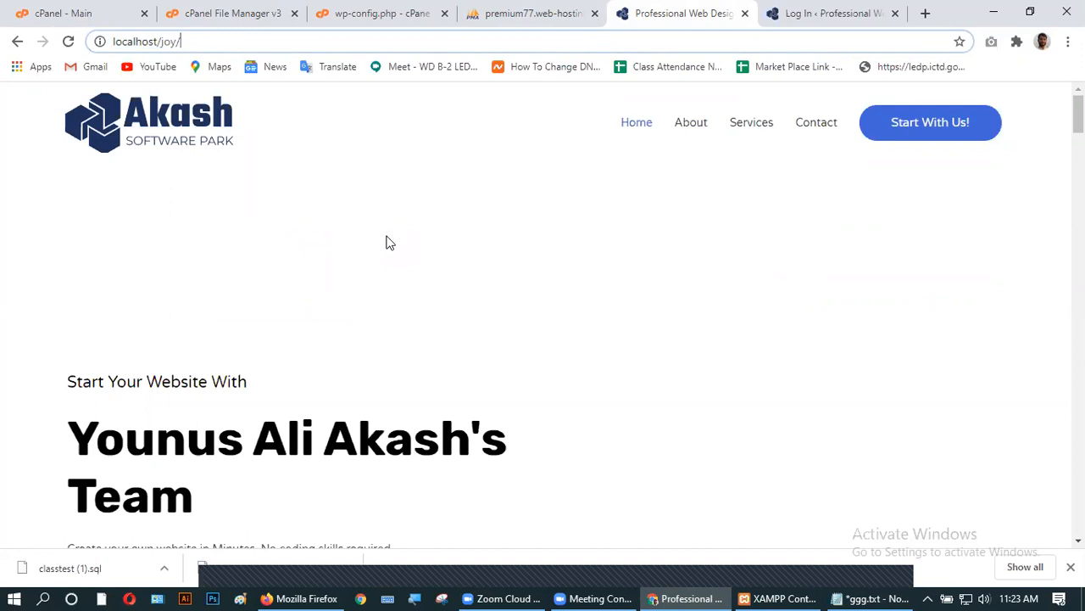
{"action": "left_click", "coordinate": [827, 12]}
{"action": "left_click", "coordinate": [501, 14]}
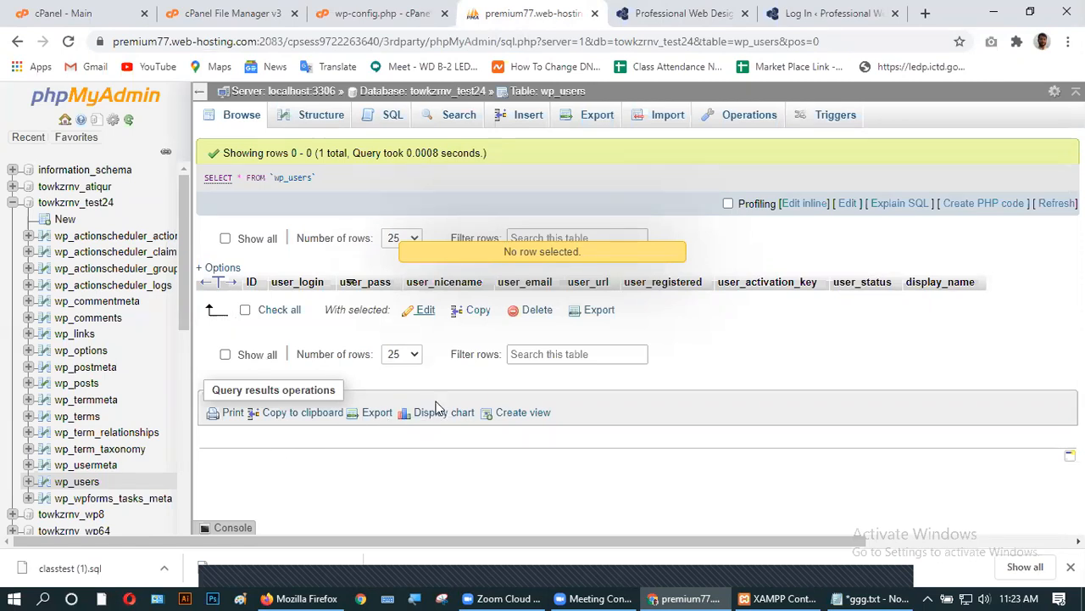
- Try exporting wp_users with no rows selected and dragging the ID column header
{"action": "left_click", "coordinate": [590, 311]}
{"action": "mouse_move", "coordinate": [252, 281]}
{"action": "left_mouse_down"}
{"action": "mouse_move", "coordinate": [304, 284]}
{"action": "mouse_move", "coordinate": [223, 281]}
{"action": "left_mouse_up"}
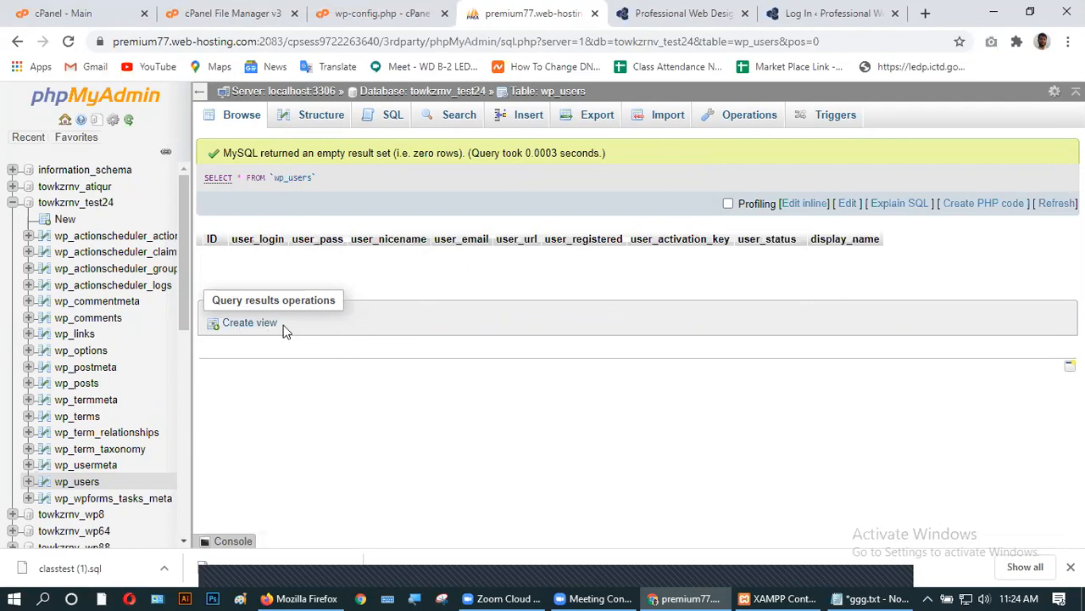
{"action": "left_click", "coordinate": [237, 326]}
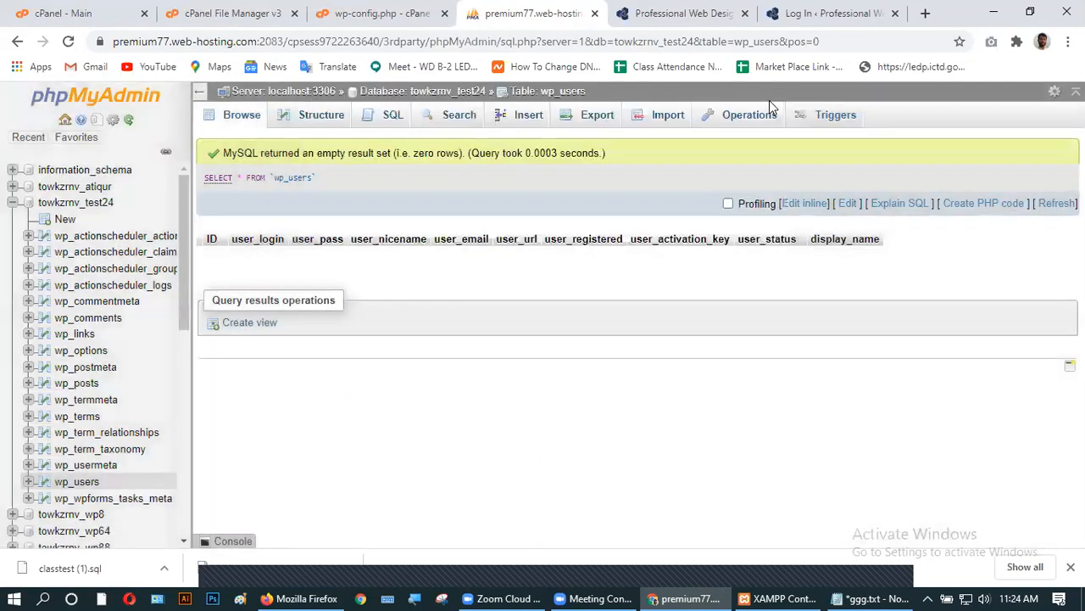
{"action": "left_click", "coordinate": [769, 100]}
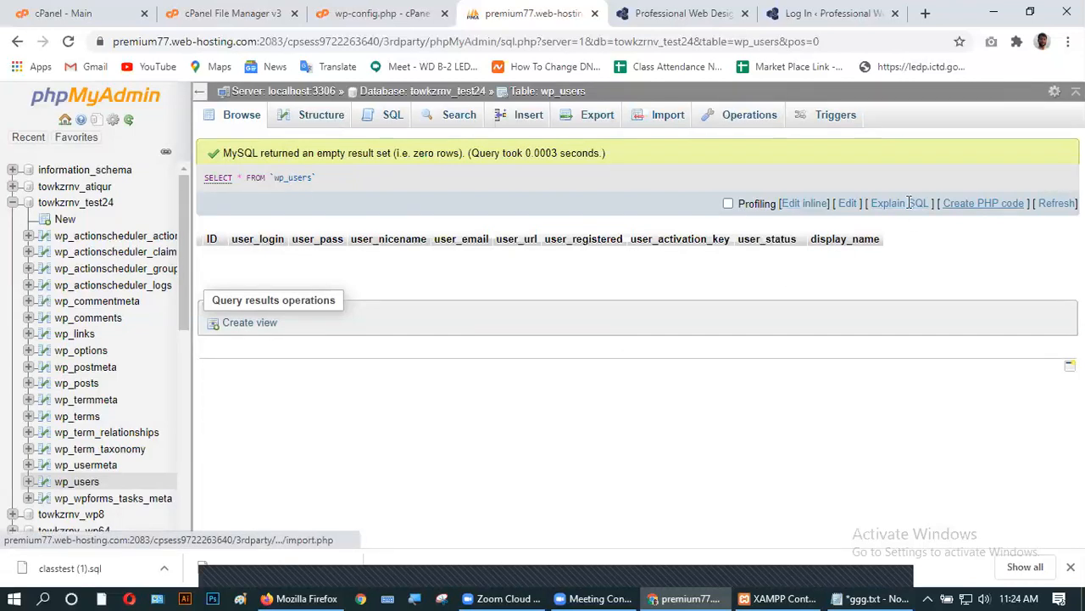
{"action": "left_click", "coordinate": [727, 205]}
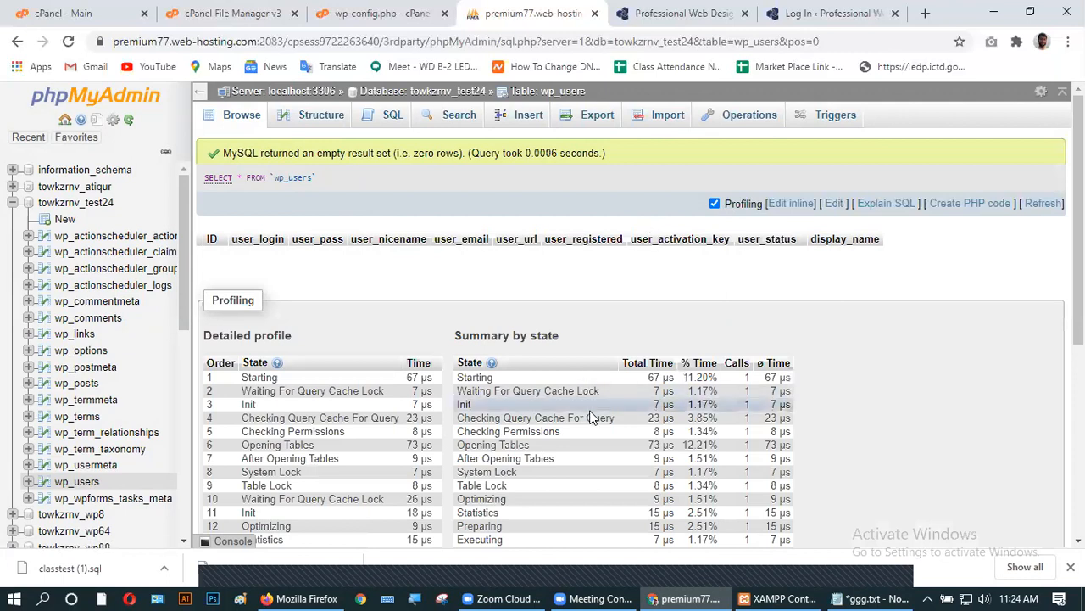
{"action": "scroll", "coordinate": [496, 461], "scroll_direction": "down", "scroll_amount": 4}
{"action": "scroll", "coordinate": [496, 462], "scroll_direction": "up", "scroll_amount": 4}
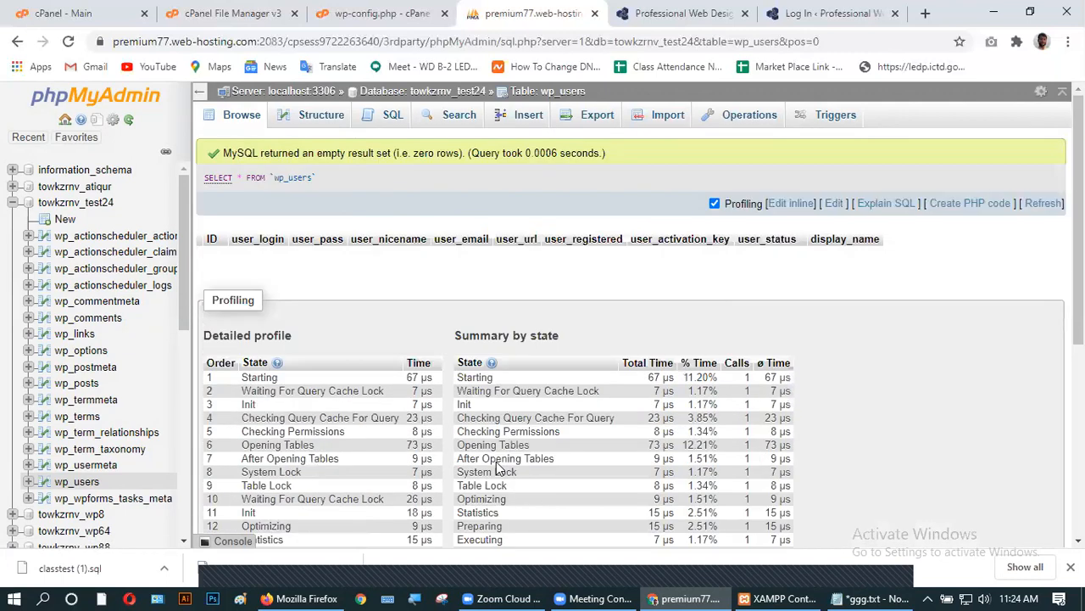
{"action": "left_click", "coordinate": [715, 204]}
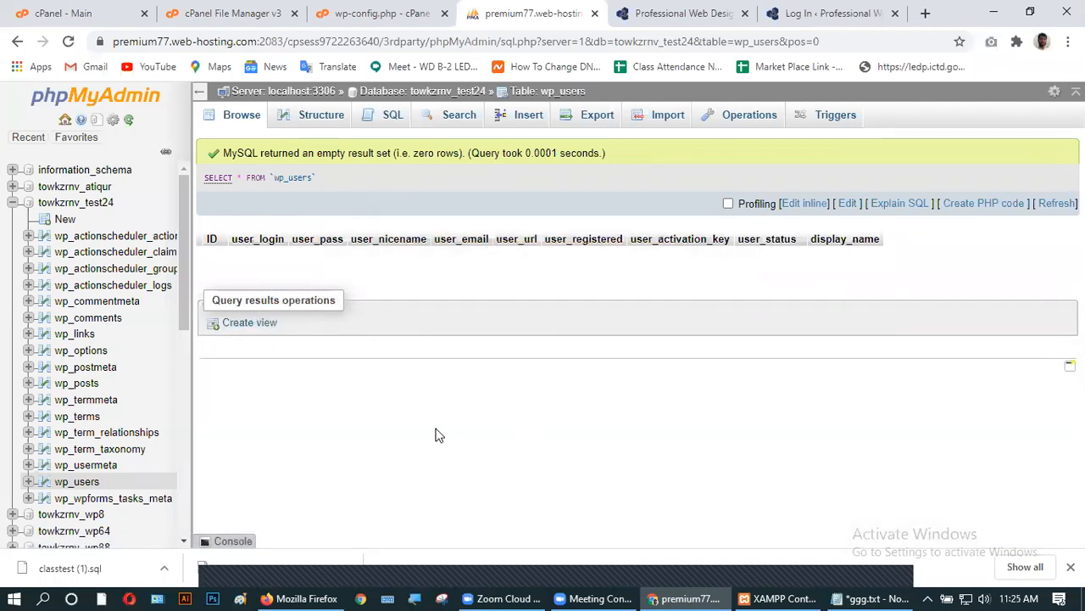
{"action": "double_click", "coordinate": [370, 240]}
{"action": "double_click", "coordinate": [328, 240]}
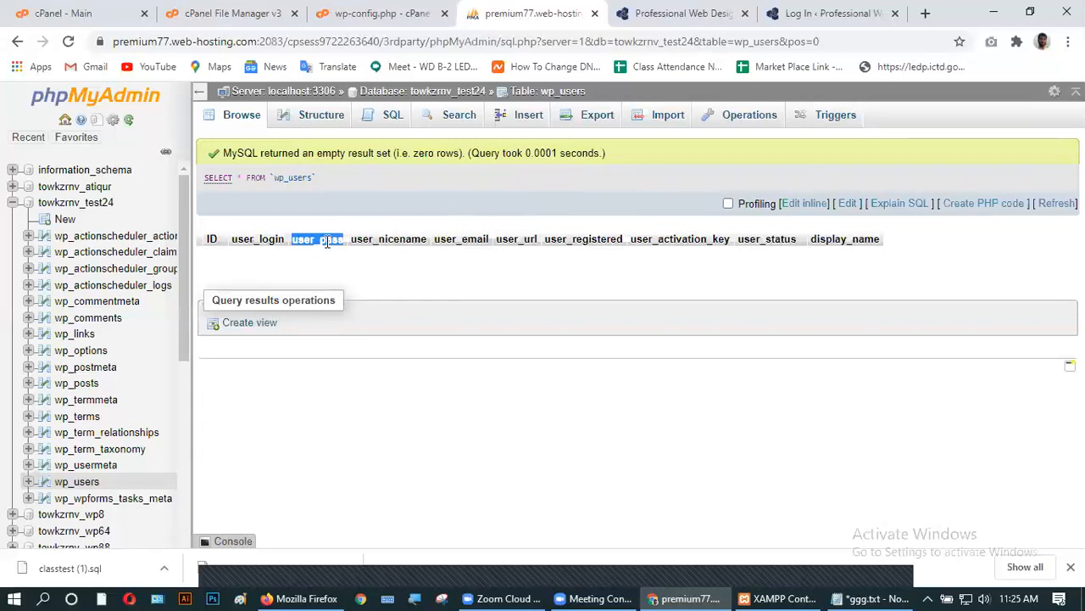
{"action": "double_click", "coordinate": [263, 241]}
{"action": "double_click", "coordinate": [212, 240]}
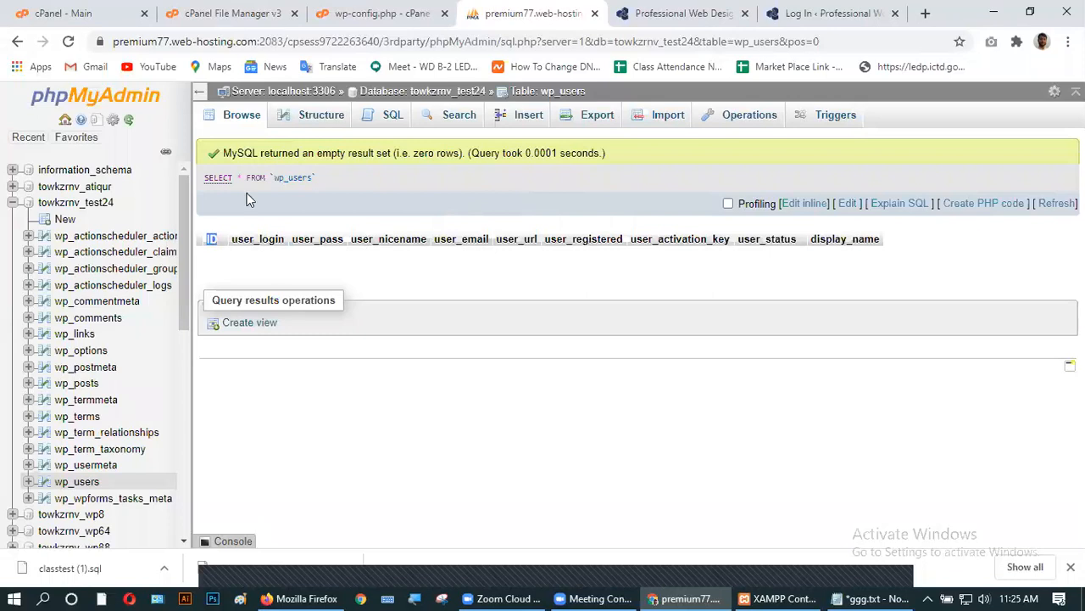
{"action": "left_click", "coordinate": [218, 178]}
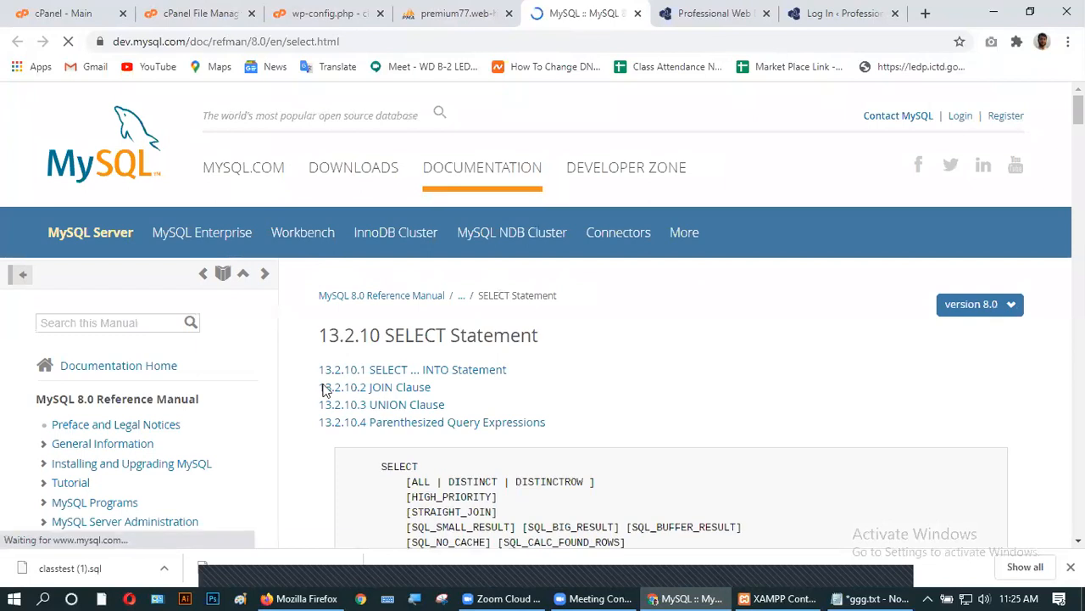
- Scroll through the MySQL SELECT syntax reference, then return to the wp_users results
{"action": "scroll", "coordinate": [605, 439], "scroll_direction": "down", "scroll_amount": 3}
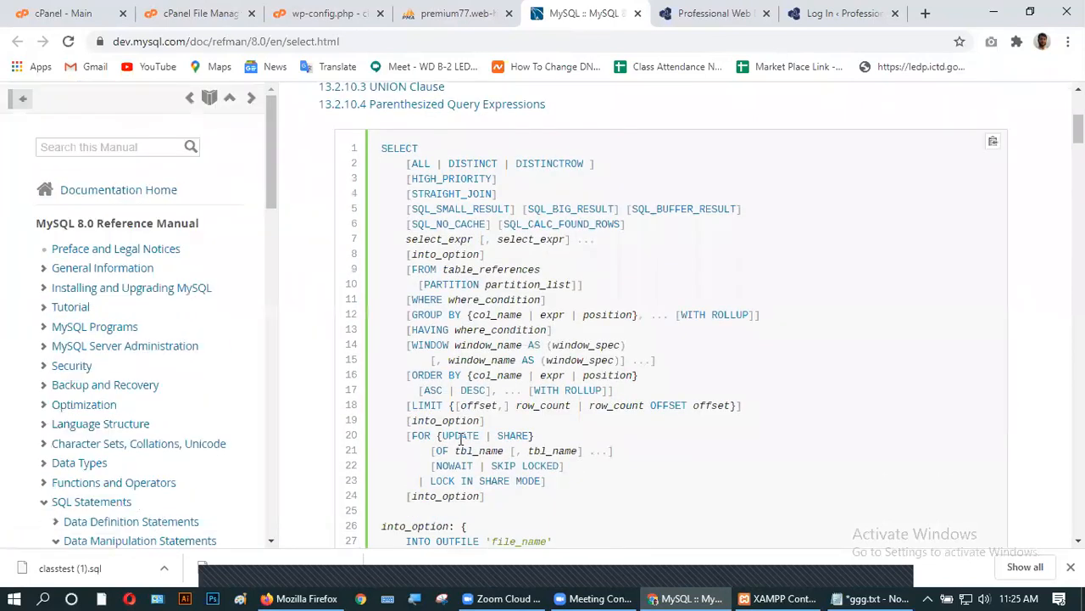
{"action": "scroll", "coordinate": [569, 432], "scroll_direction": "down", "scroll_amount": 3}
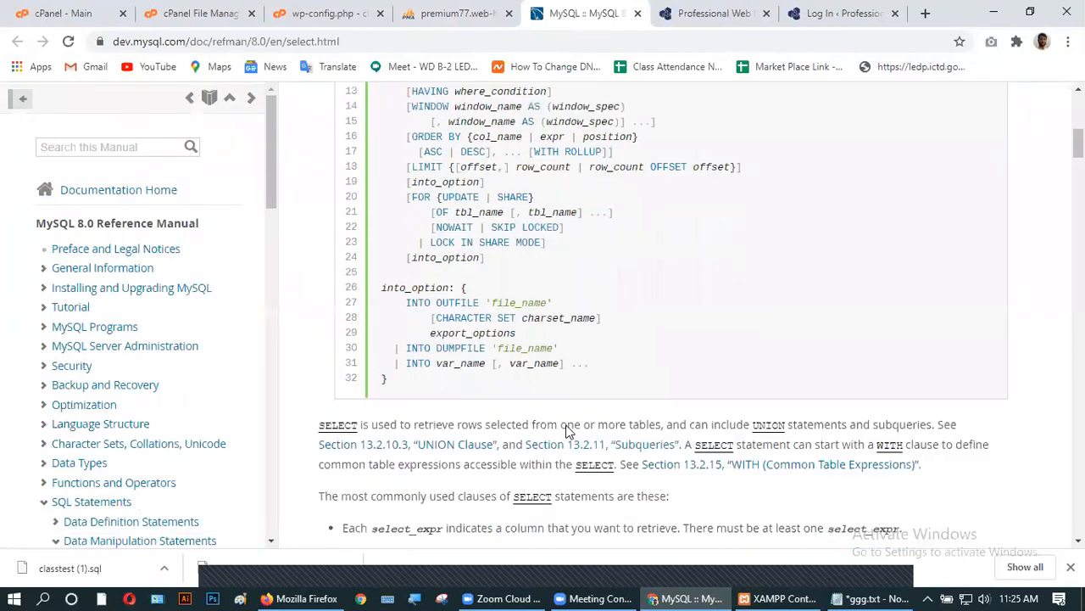
{"action": "scroll", "coordinate": [426, 366], "scroll_direction": "up", "scroll_amount": 6}
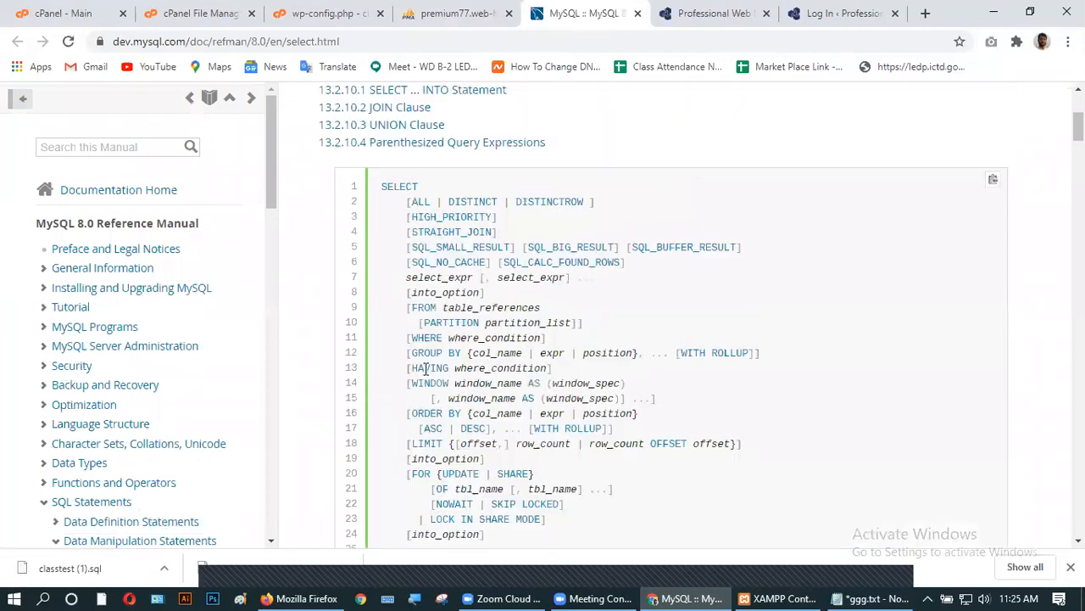
{"action": "left_click", "coordinate": [481, 10]}
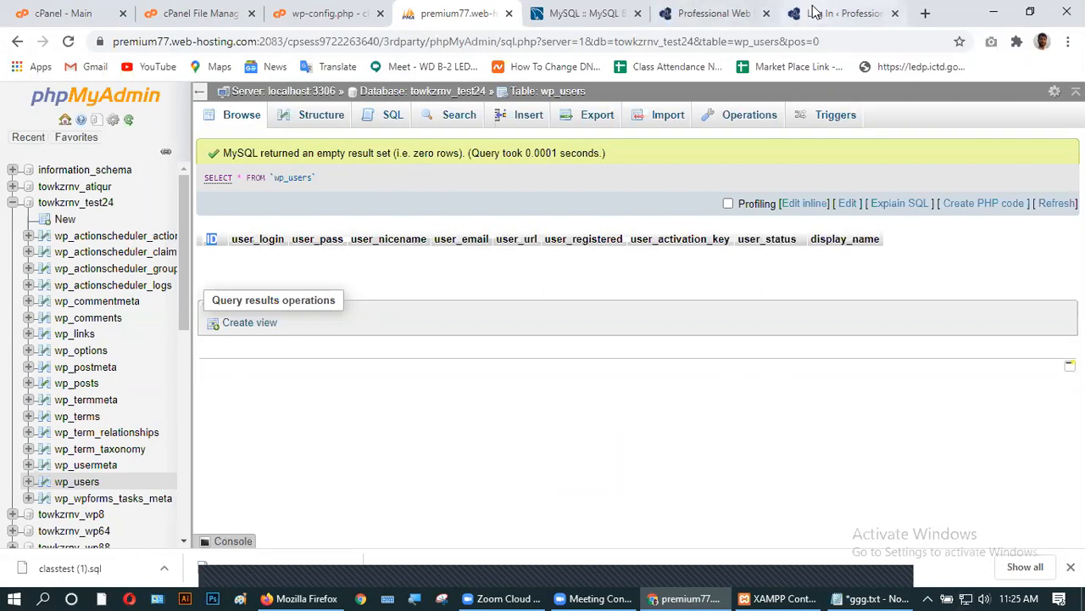
- Close the MySQL documentation tab and reload the wp_users results
{"action": "left_click", "coordinate": [839, 13]}
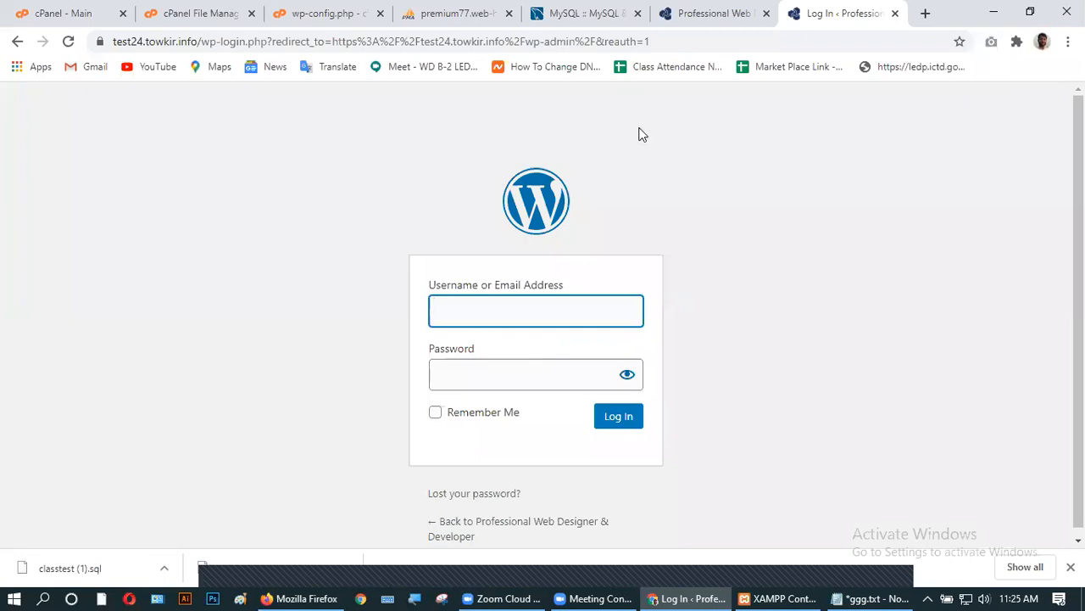
{"action": "left_click", "coordinate": [638, 13]}
{"action": "left_click", "coordinate": [451, 15]}
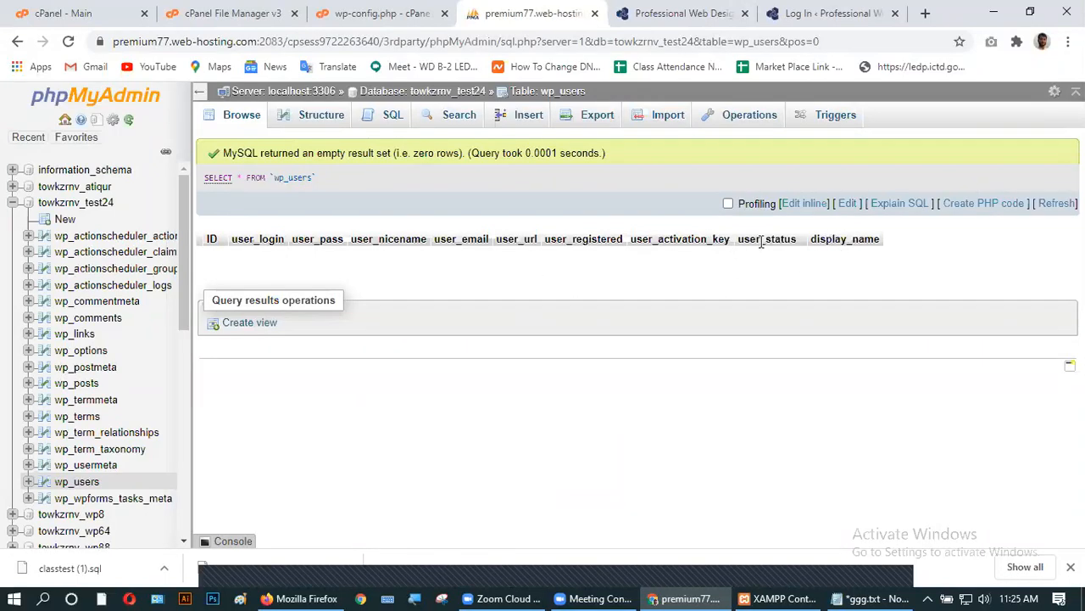
{"action": "left_click", "coordinate": [92, 482]}
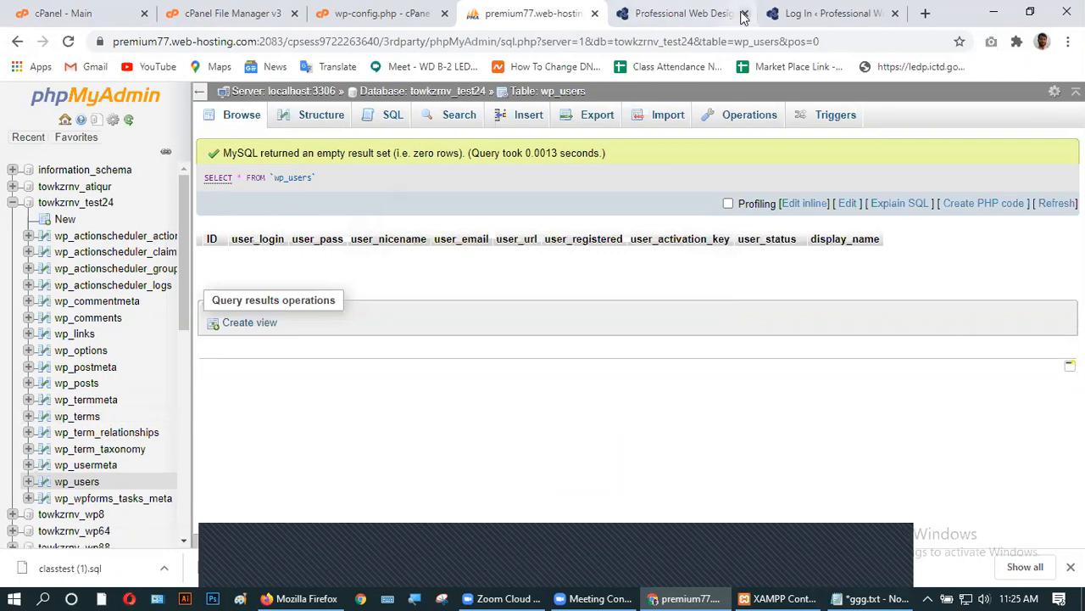
- In the login tab, try the site's /dashboard and then /admin addresses
{"action": "left_click", "coordinate": [805, 14]}
{"action": "left_click_drag", "start_coordinate": [648, 41], "coordinate": [204, 42]}
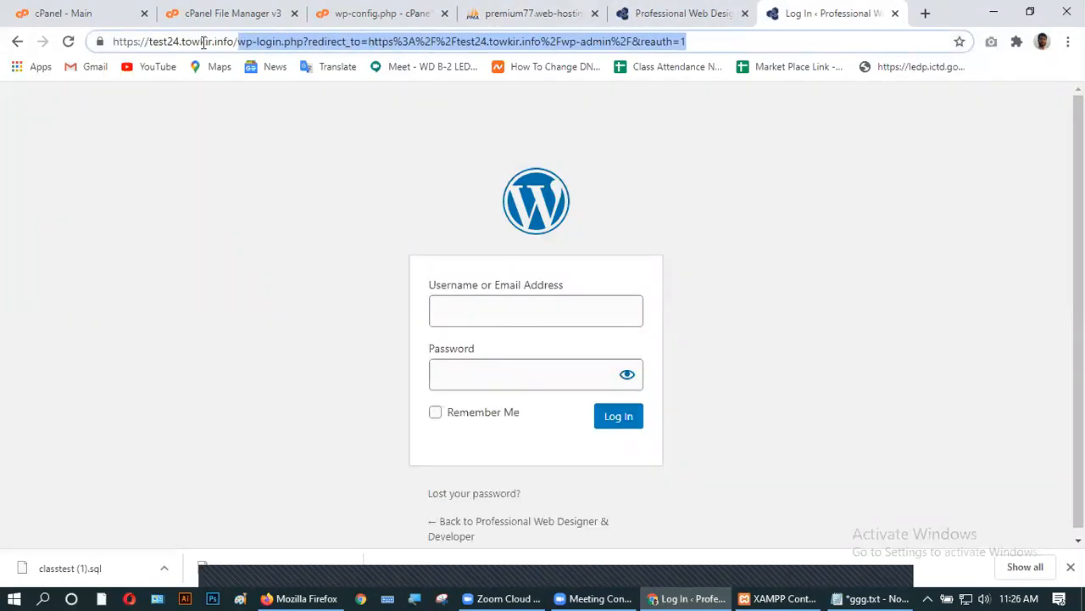
{"action": "type", "text": "dash"}
{"action": "type", "text": "n"}
{"action": "key", "text": "BackSpace"}
{"action": "type", "text": "board"}
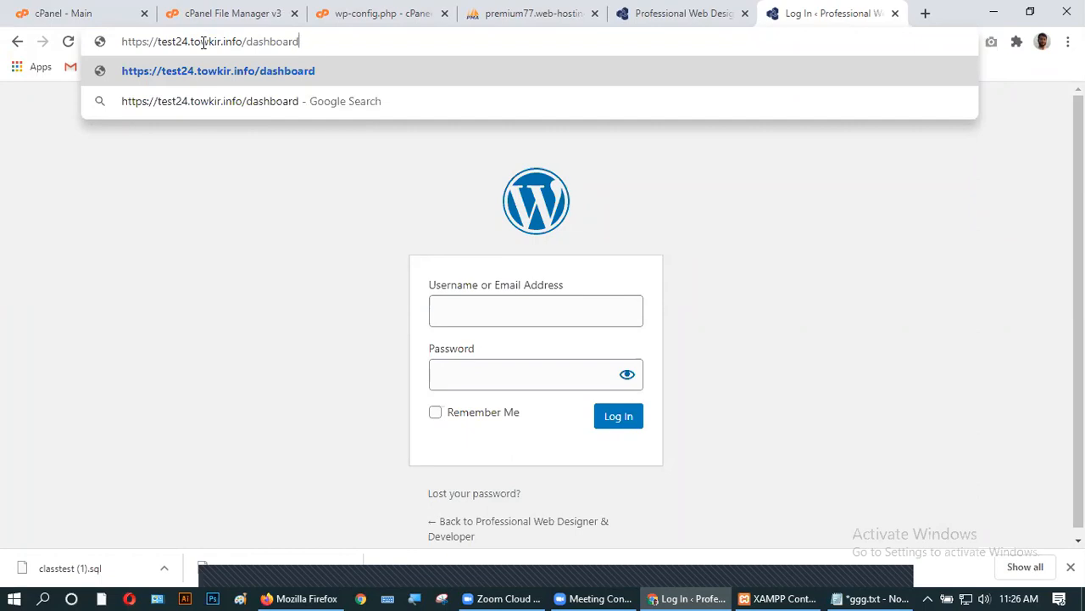
{"action": "key", "text": "Return"}
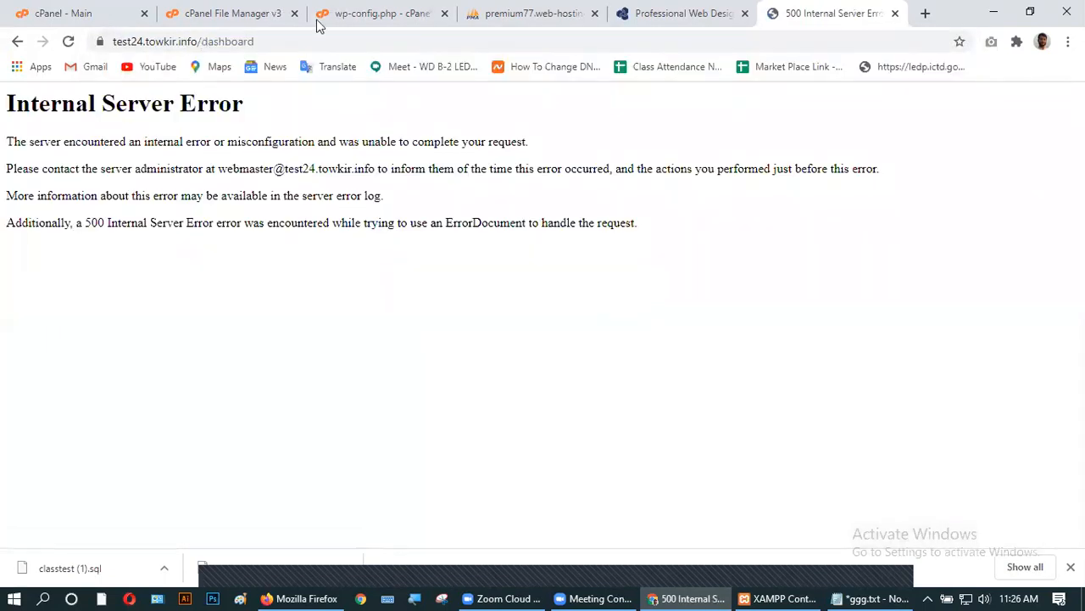
{"action": "left_click_drag", "start_coordinate": [279, 42], "coordinate": [195, 49]}
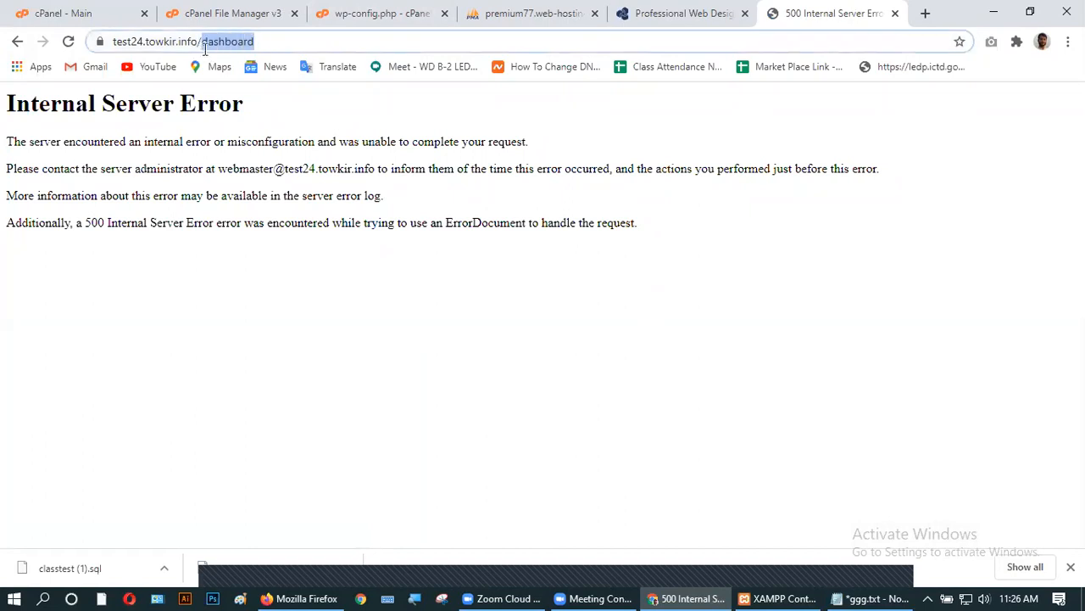
{"action": "type", "text": "/admin"}
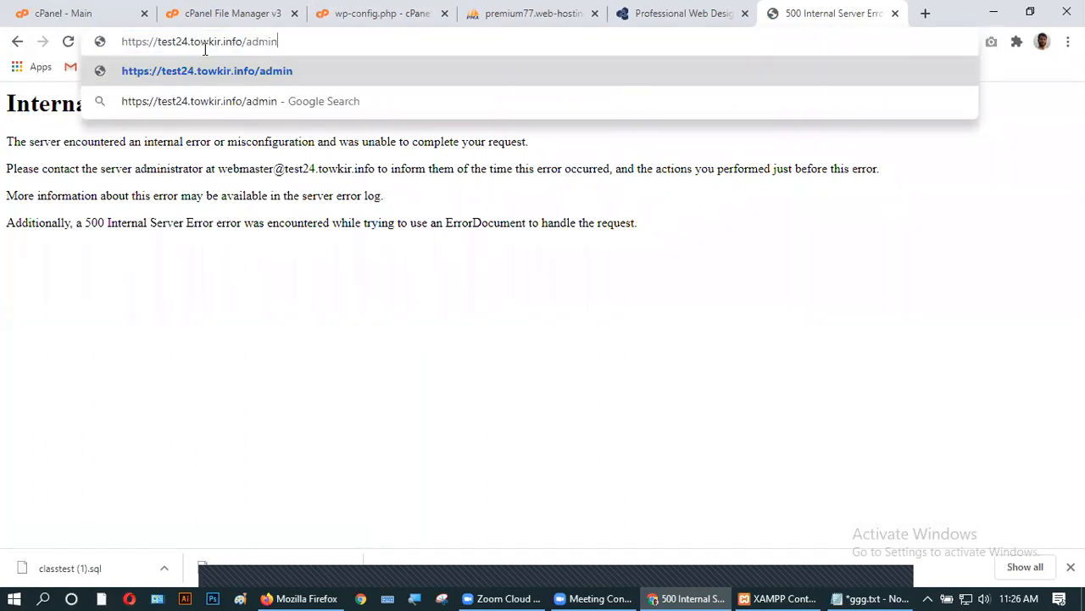
{"action": "key", "text": "Return"}
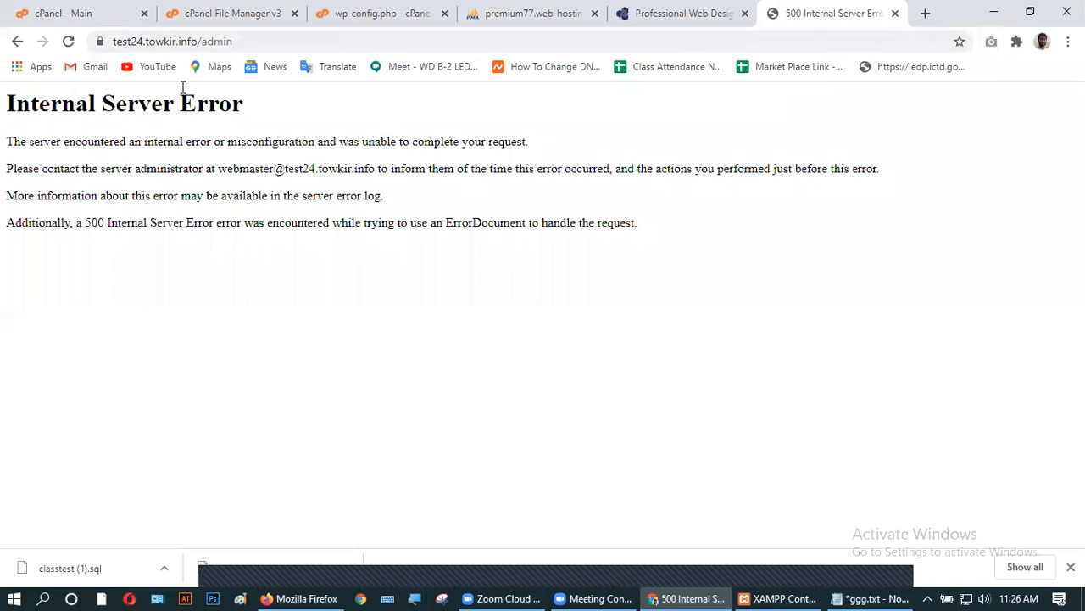
- Load the site root homepage, then switch back to phpMyAdmin
{"action": "left_click_drag", "start_coordinate": [237, 41], "coordinate": [207, 42]}
{"action": "key", "text": "BackSpace"}
{"action": "key", "text": "Return"}
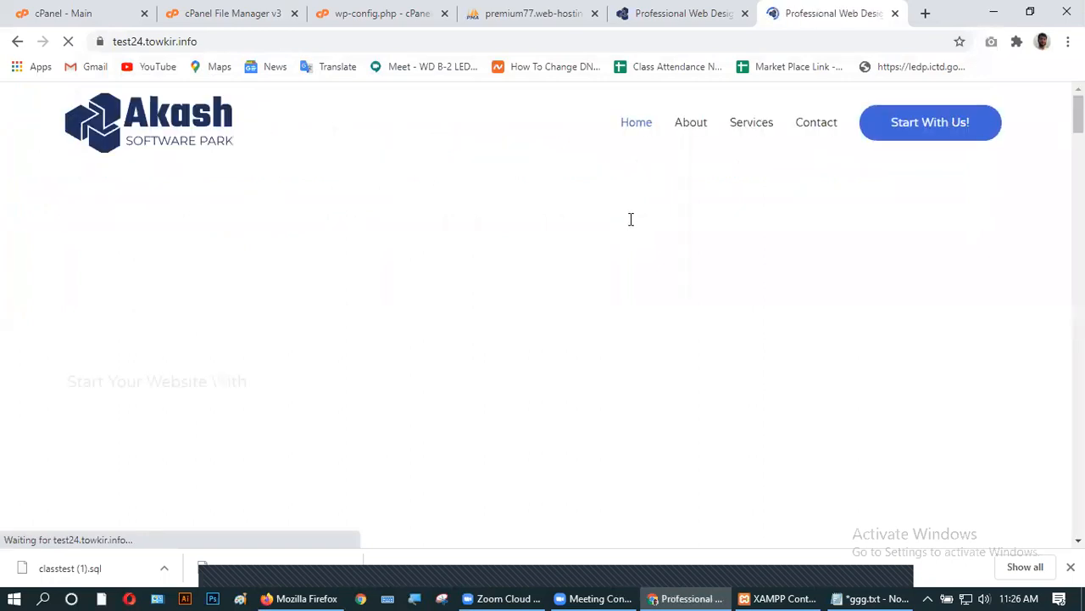
{"action": "left_click", "coordinate": [485, 19]}
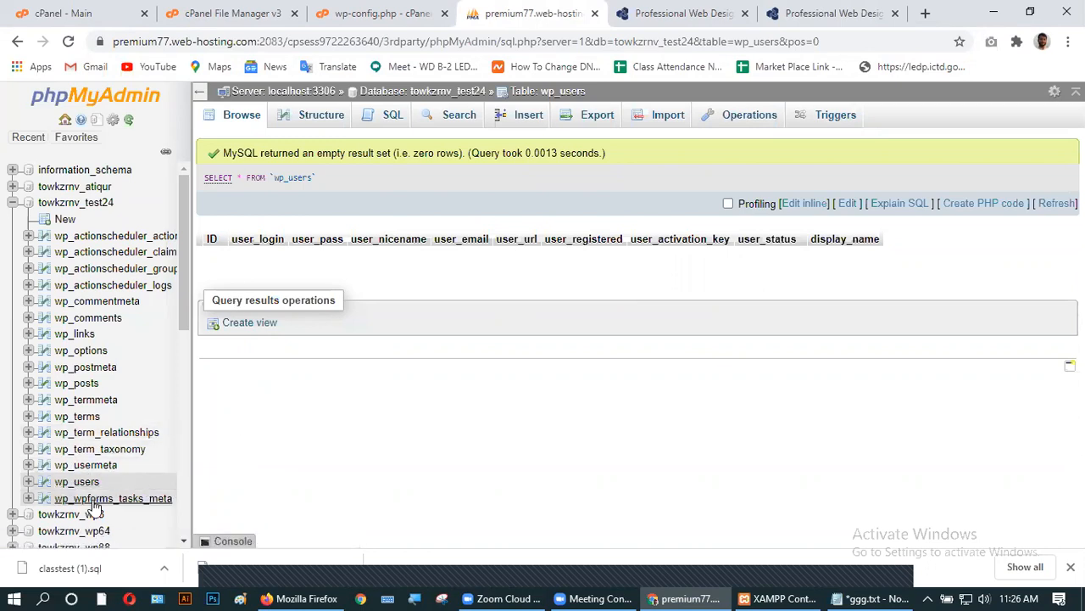
- Reload the empty wp_users table, dismiss the Chrome downloads bar, and open the Insert form
{"action": "left_click", "coordinate": [88, 486]}
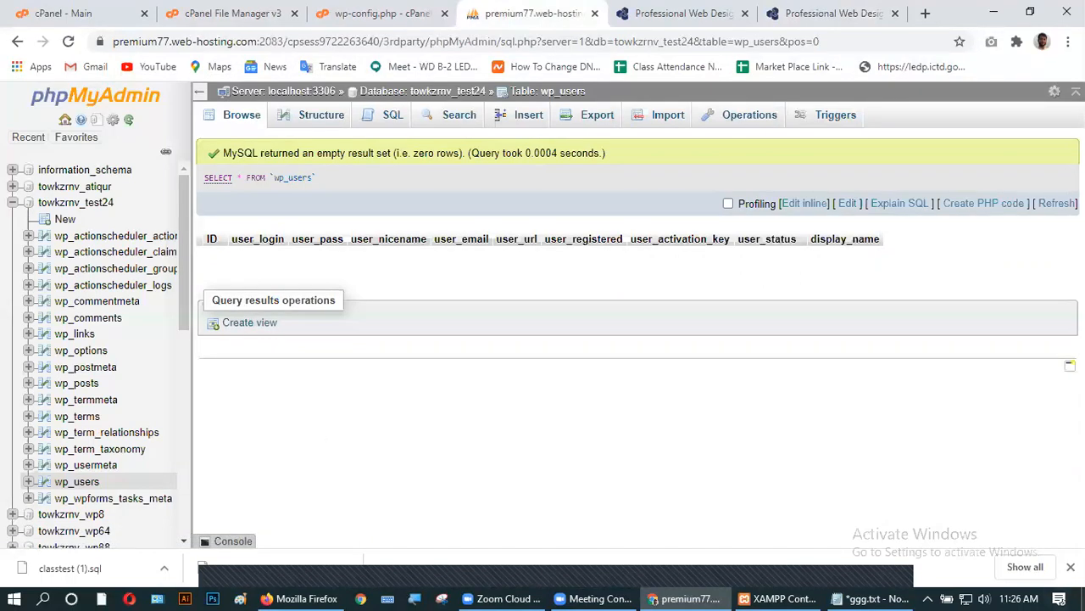
{"action": "left_click", "coordinate": [1070, 567]}
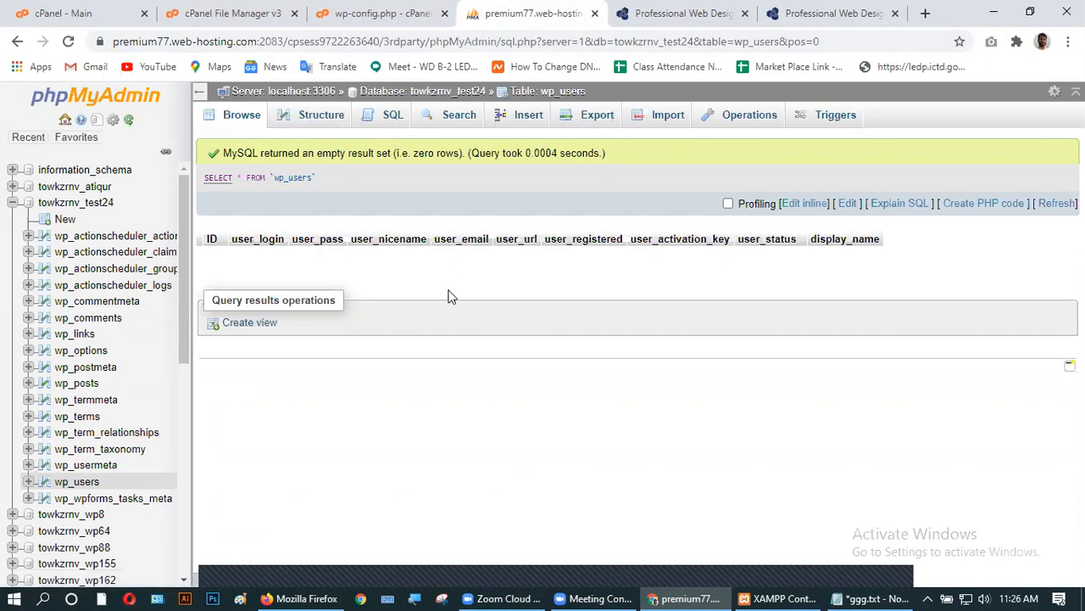
{"action": "left_click", "coordinate": [524, 117]}
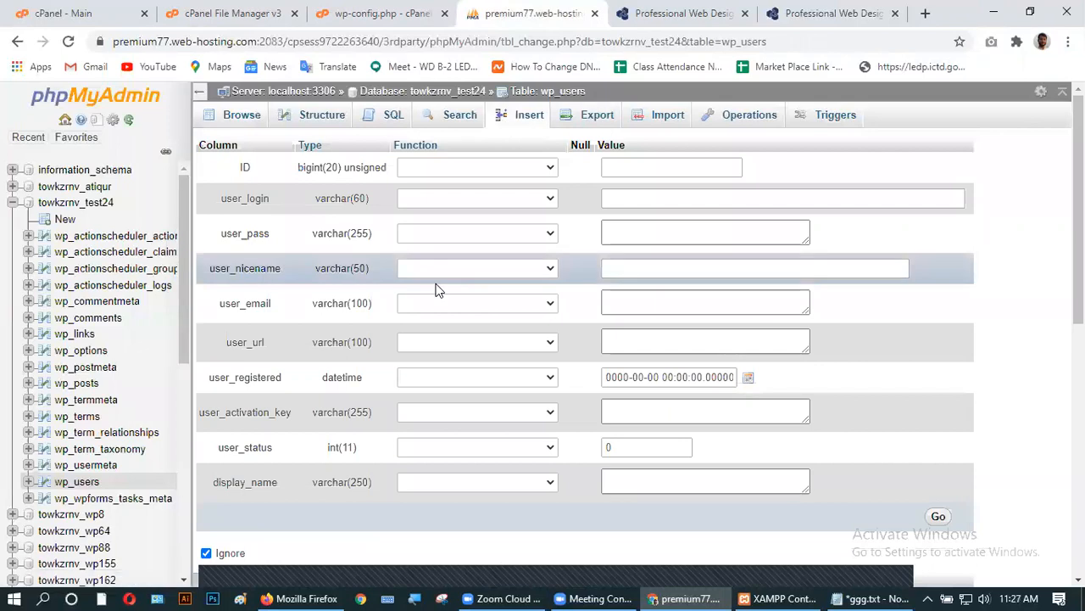
- In the new wp_users row form, set user_login to admin and move to the user_pass value
{"action": "scroll", "coordinate": [438, 290], "scroll_direction": "down", "scroll_amount": 3}
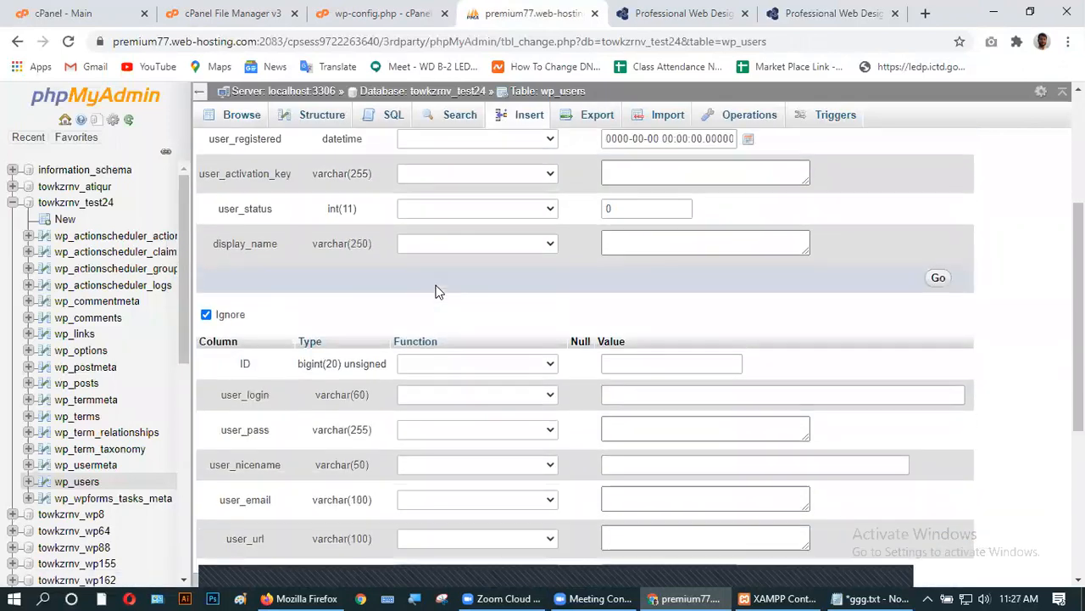
{"action": "scroll", "coordinate": [438, 291], "scroll_direction": "up", "scroll_amount": 3}
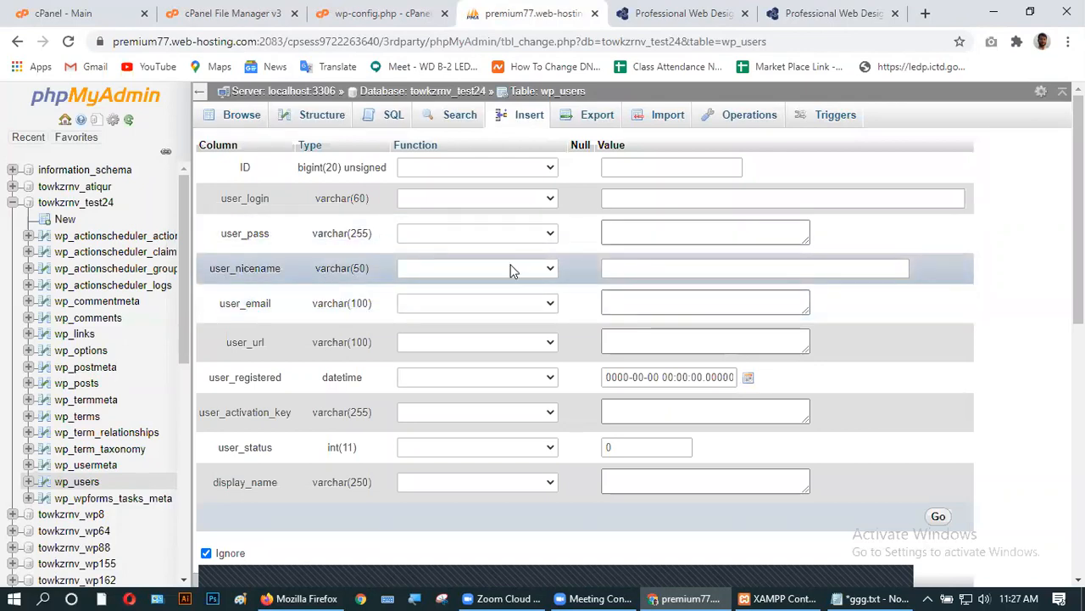
{"action": "left_click", "coordinate": [548, 170]}
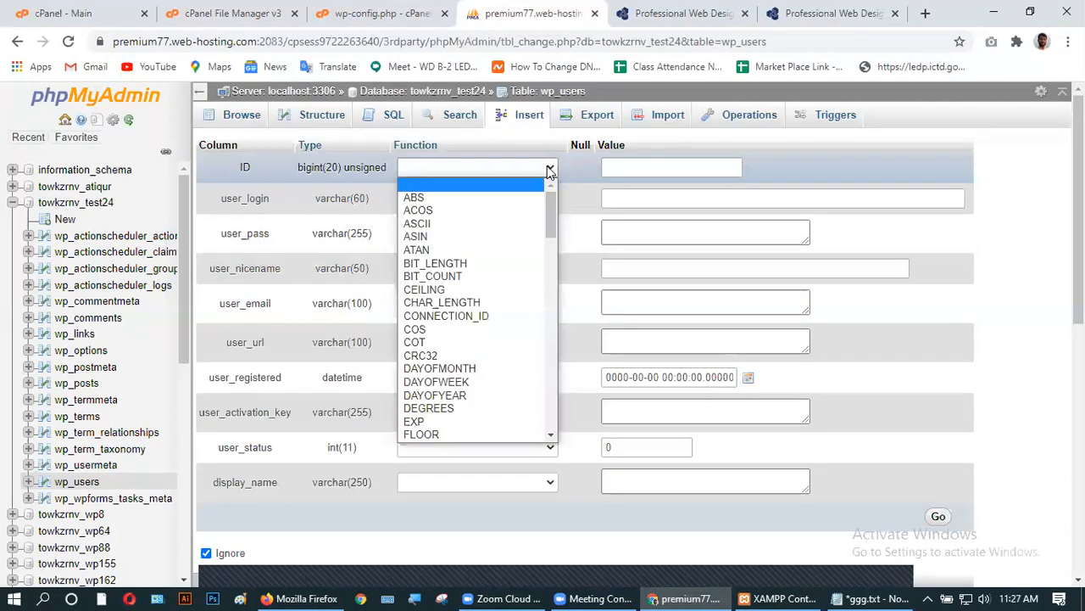
{"action": "left_click", "coordinate": [548, 170]}
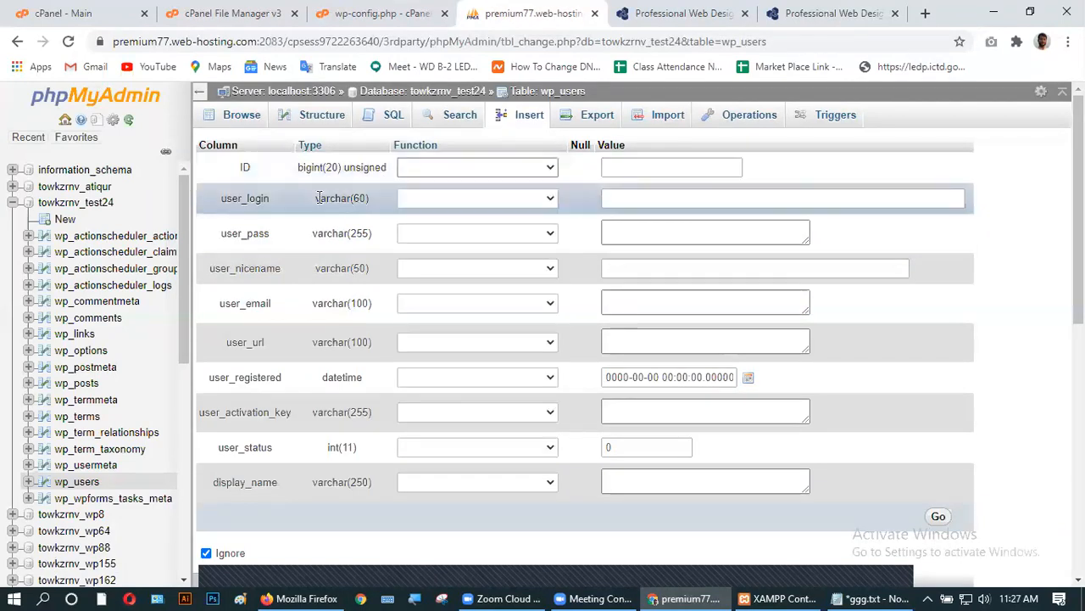
{"action": "left_click", "coordinate": [436, 205]}
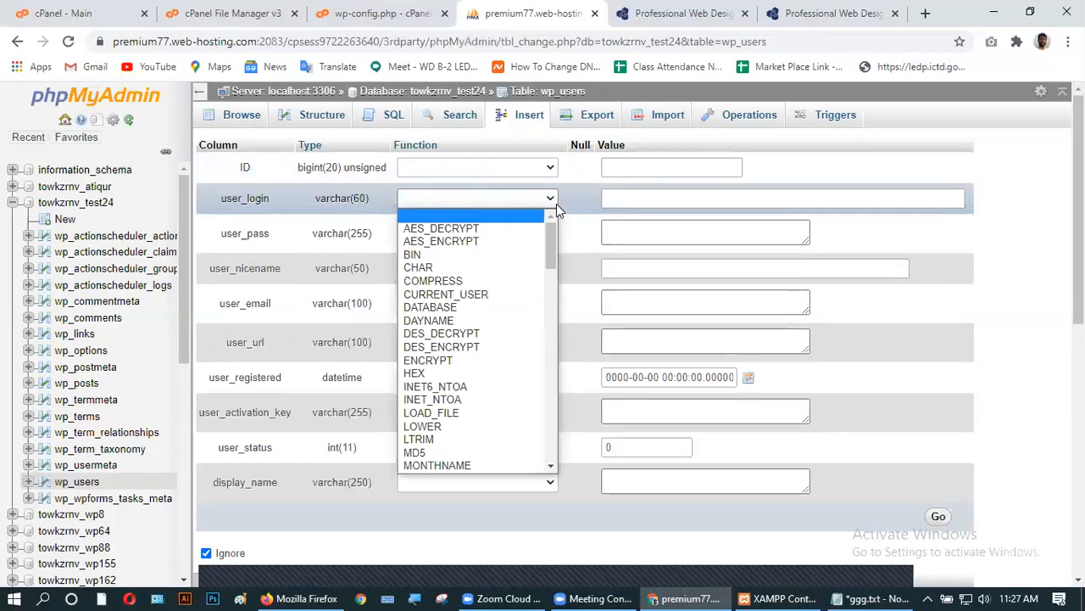
{"action": "left_click", "coordinate": [638, 196]}
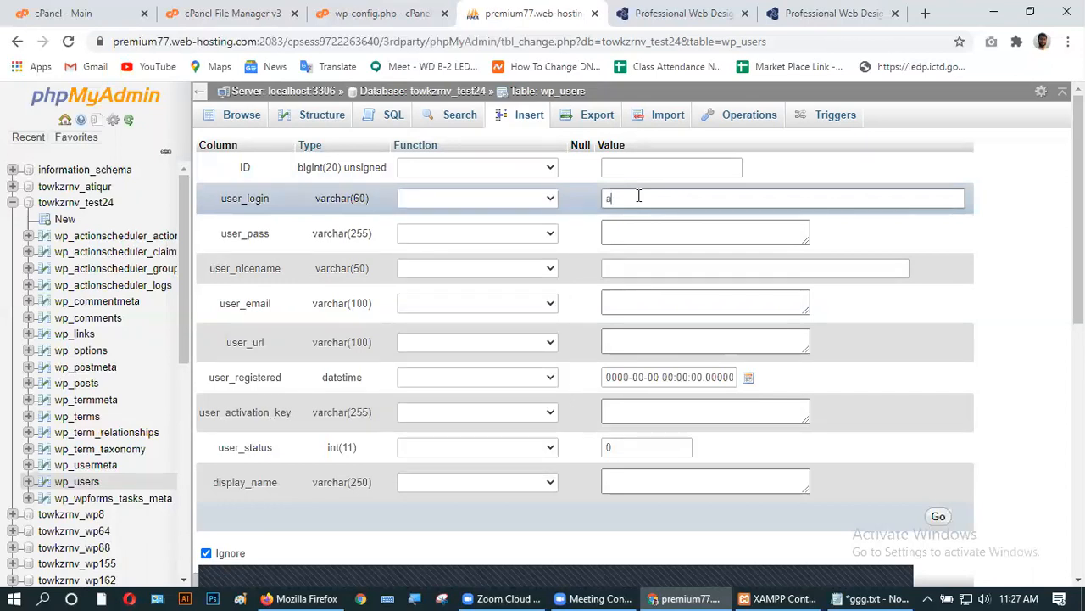
{"action": "type", "text": "admin"}
{"action": "left_click", "coordinate": [628, 230]}
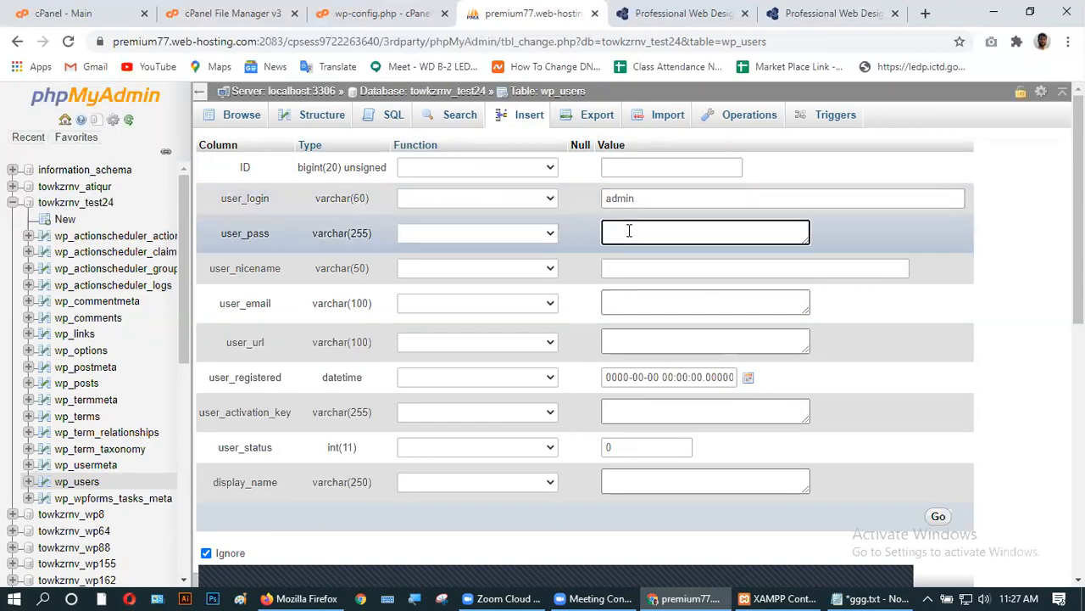
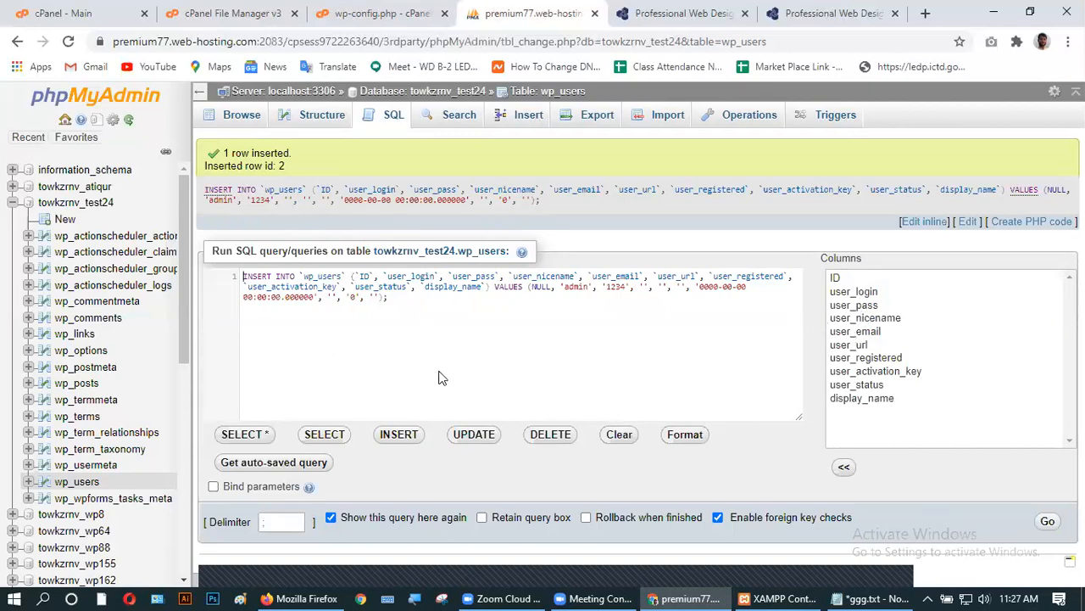
- On the migrated site's tab, load the /admin address, which returns a 500 Internal Server Error
{"action": "left_click", "coordinate": [805, 13]}
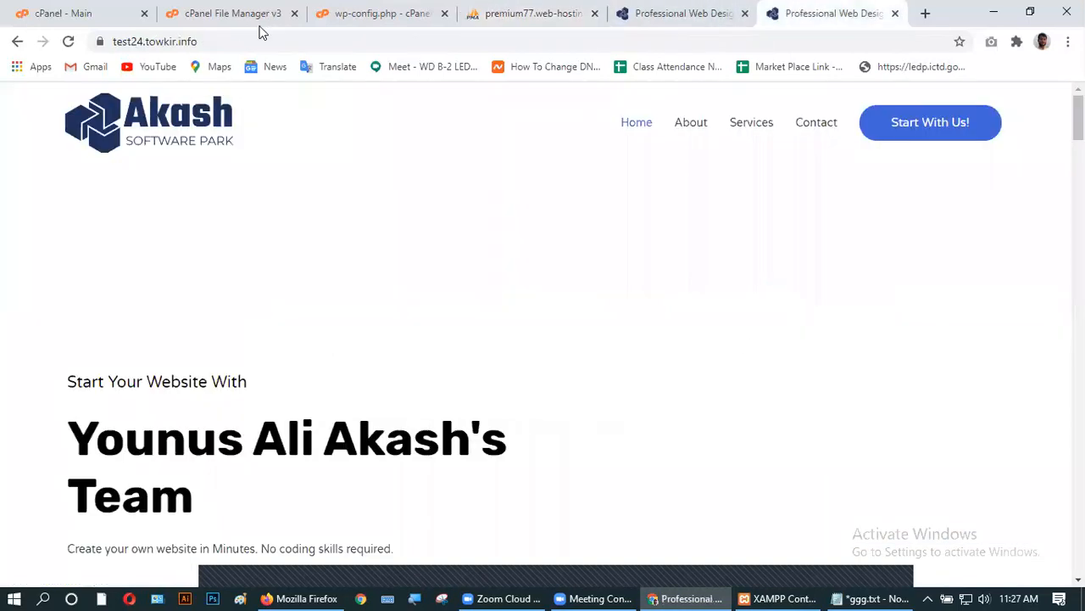
{"action": "left_click", "coordinate": [298, 42]}
{"action": "left_click", "coordinate": [299, 41]}
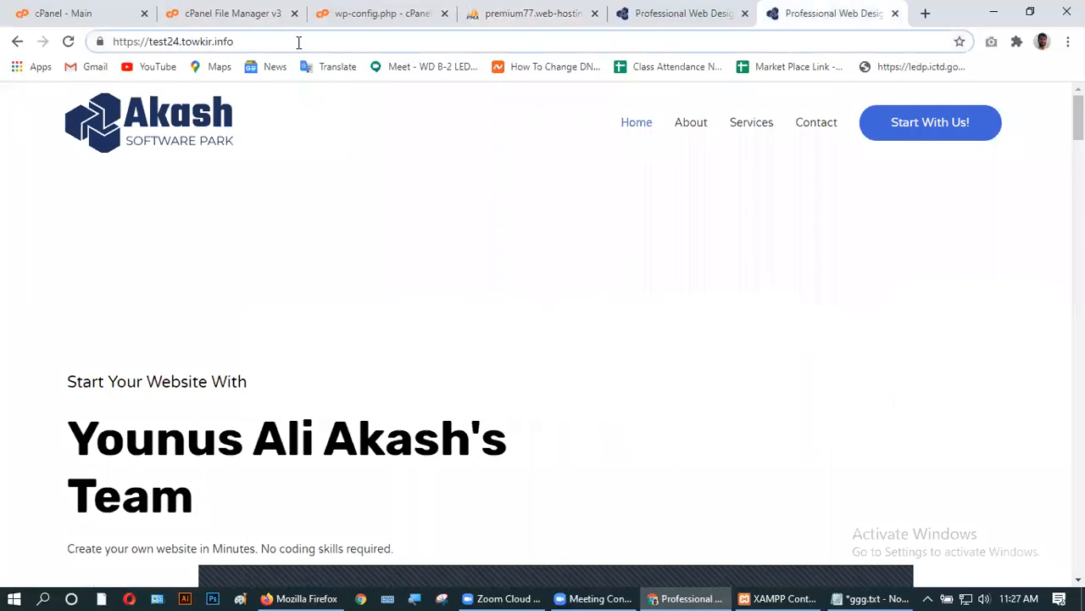
{"action": "type", "text": "/admin"}
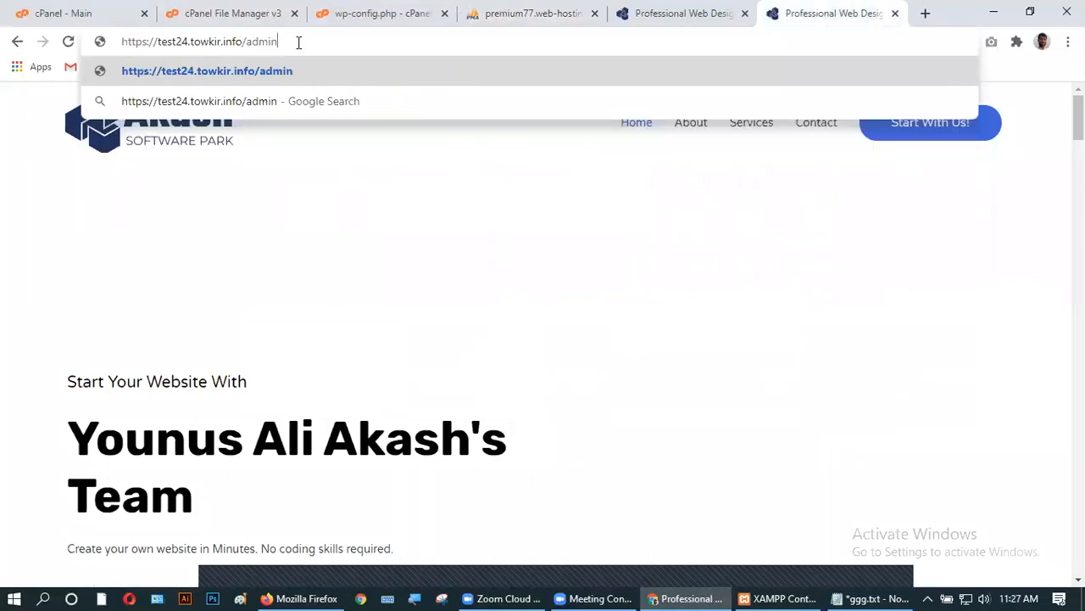
{"action": "key", "text": "Return"}
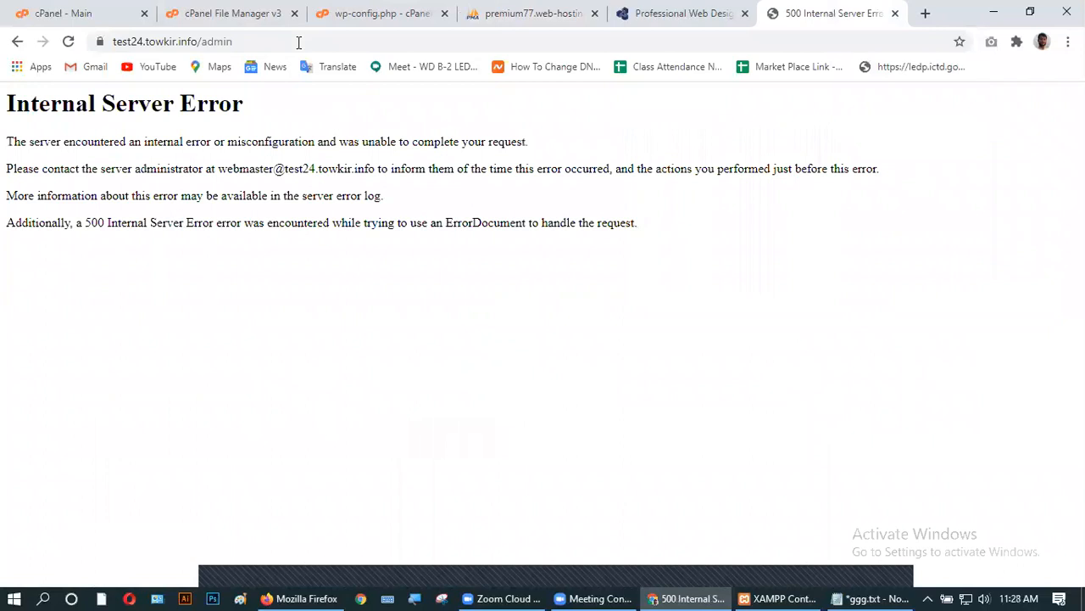
- Change the path to /wp-admin to reach the WordPress login page
{"action": "left_click_drag", "start_coordinate": [234, 41], "coordinate": [200, 43]}
{"action": "type", "text": "adm"}
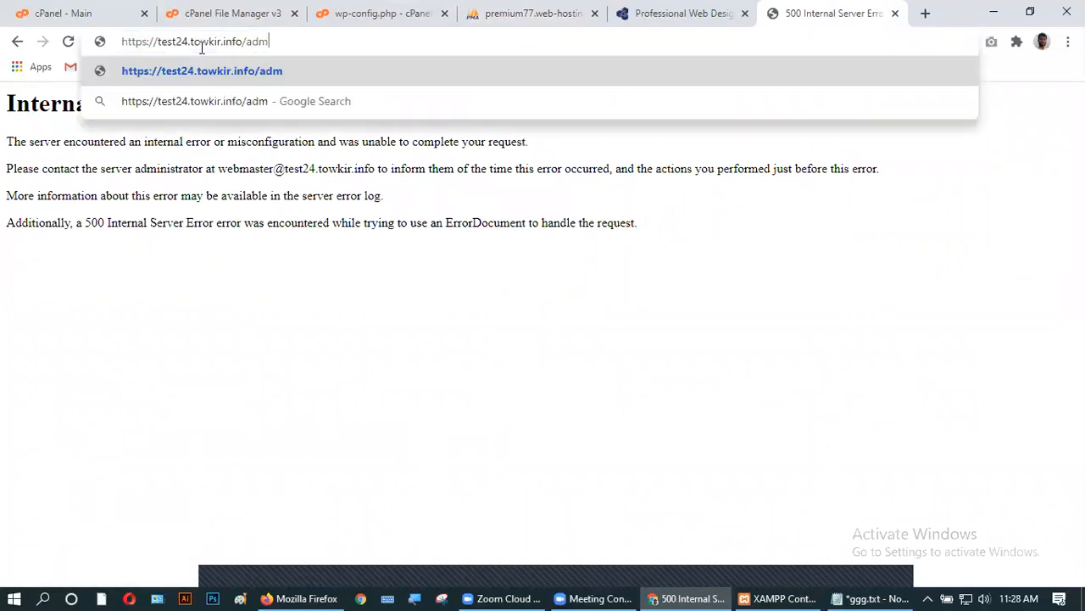
{"action": "key", "text": "BackSpace"}
{"action": "key", "text": "BackSpace"}
{"action": "key", "text": "BackSpace"}
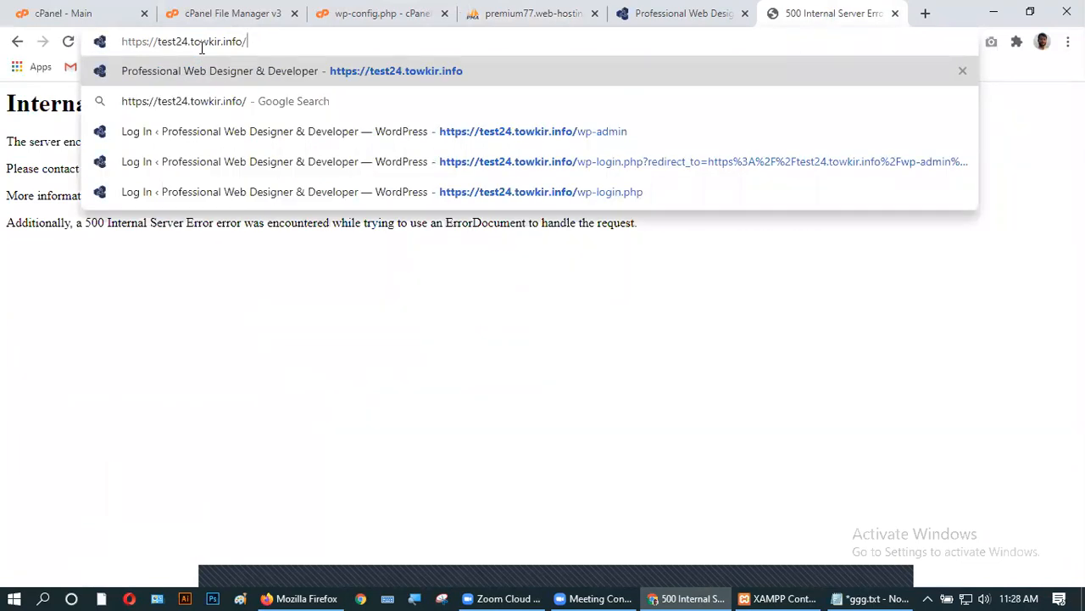
{"action": "type", "text": "wp-"}
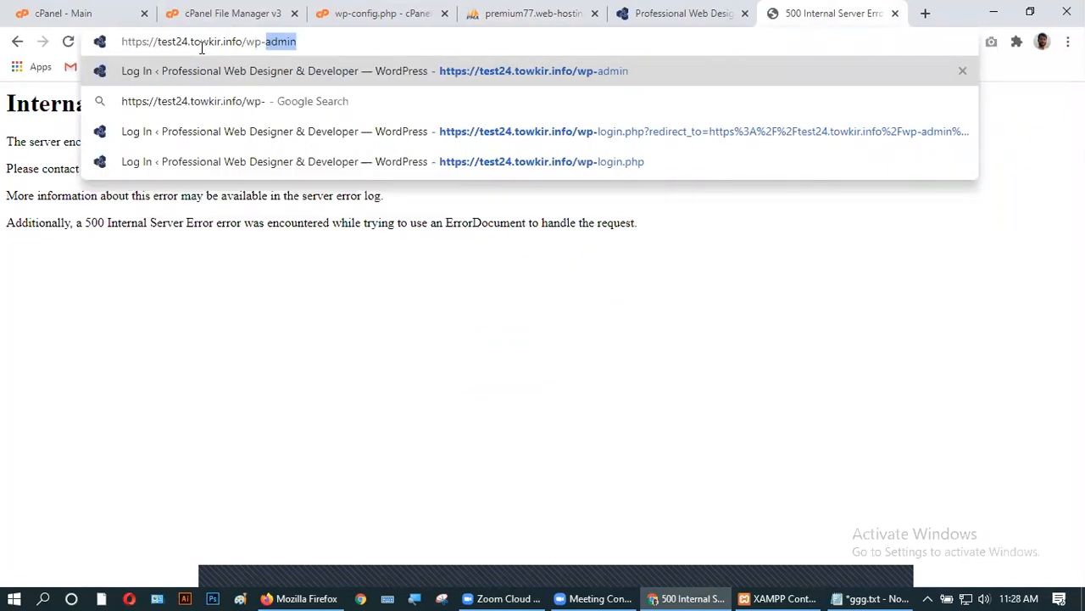
{"action": "key", "text": "Return"}
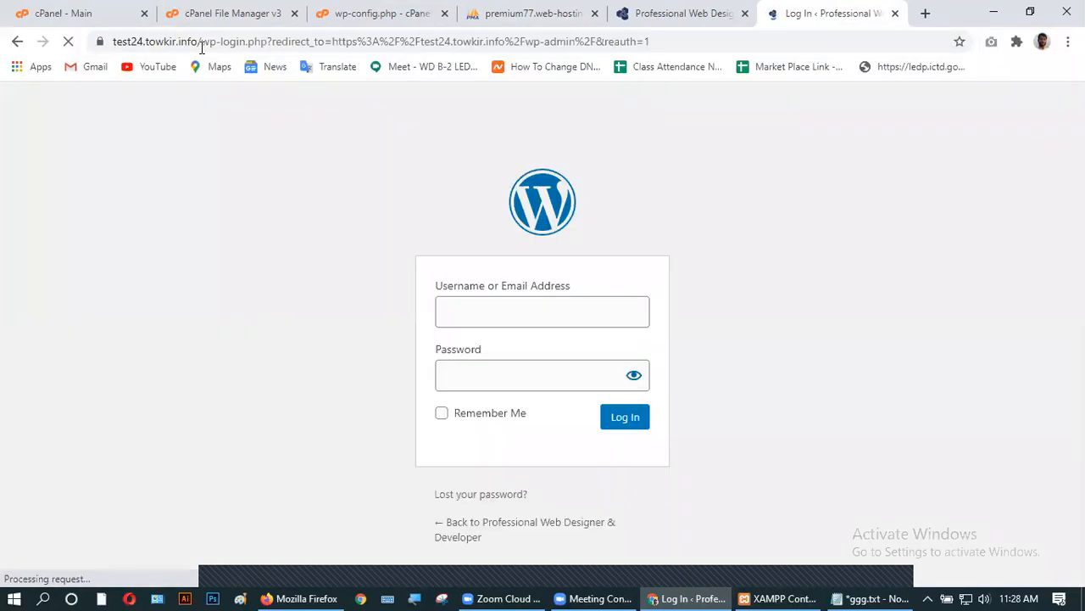
- Log in as admin with the new account's password, revealing it to check before submitting
{"action": "type", "text": "admin"}
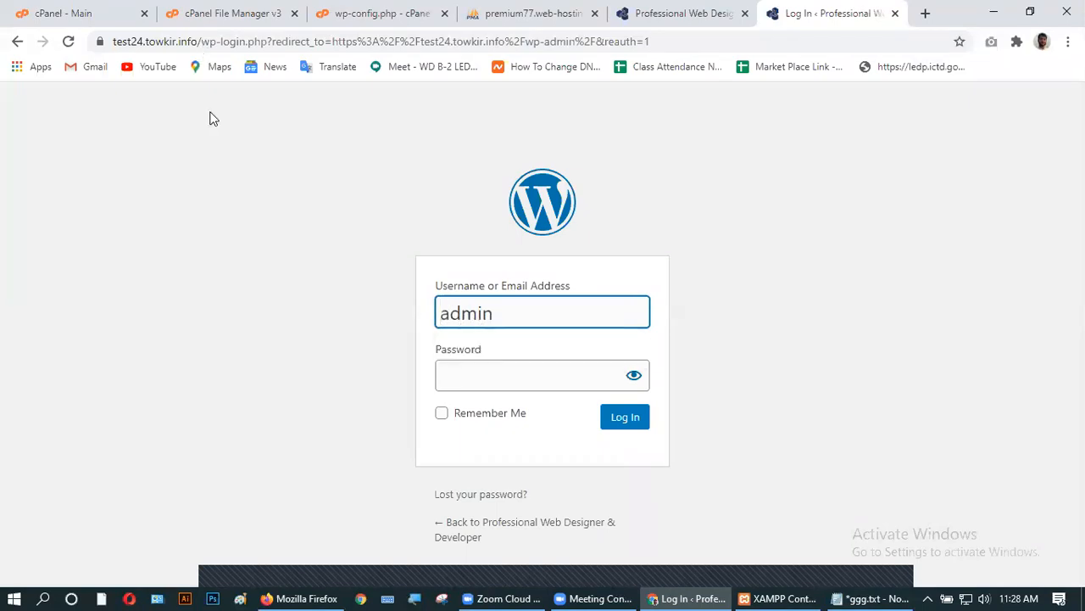
{"action": "left_click", "coordinate": [458, 375]}
{"action": "type", "text": "•234"}
{"action": "left_click", "coordinate": [633, 375]}
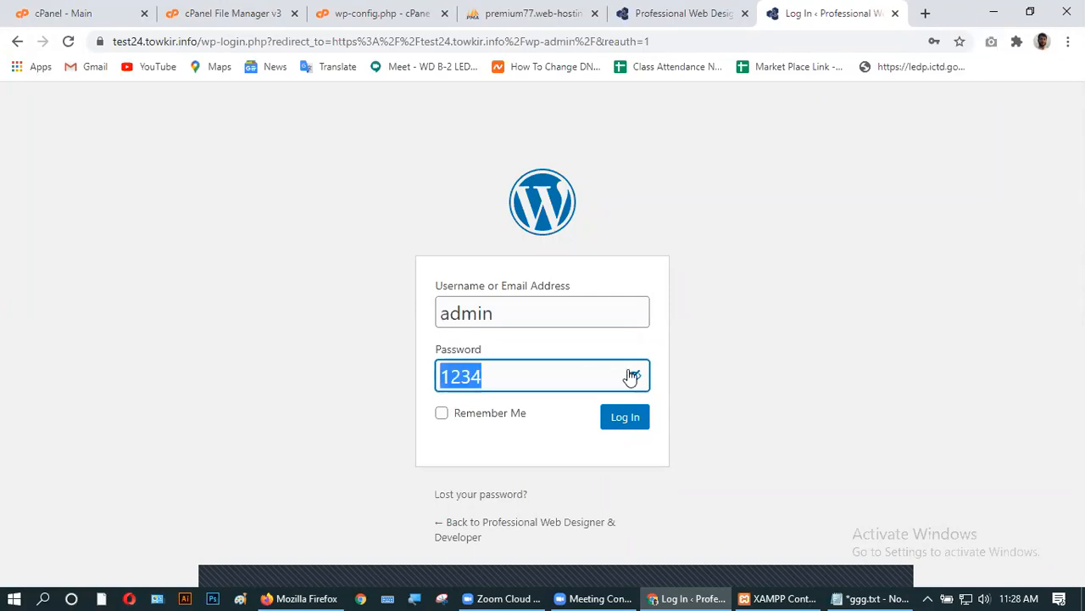
{"action": "left_click", "coordinate": [628, 418]}
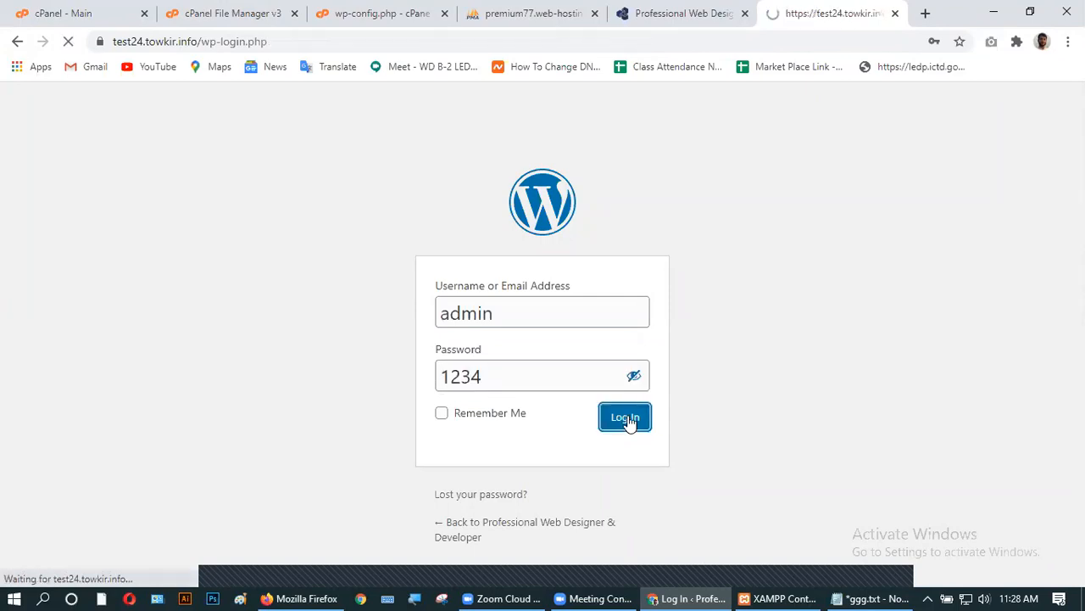
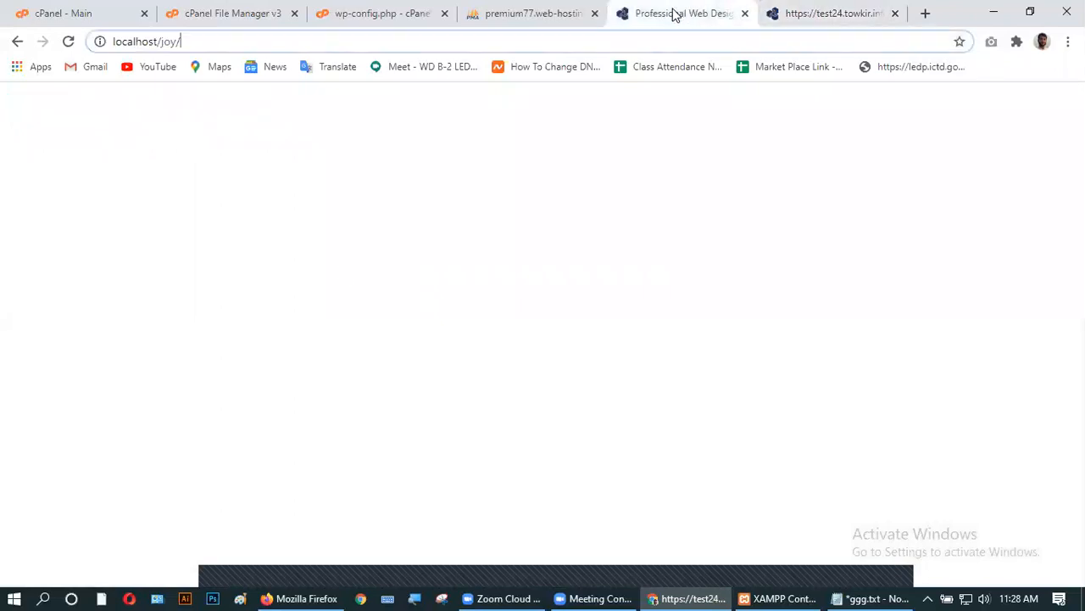
- Return to the phpMyAdmin tab confirming the admin user row was inserted into wp_users
{"action": "left_click", "coordinate": [487, 13]}
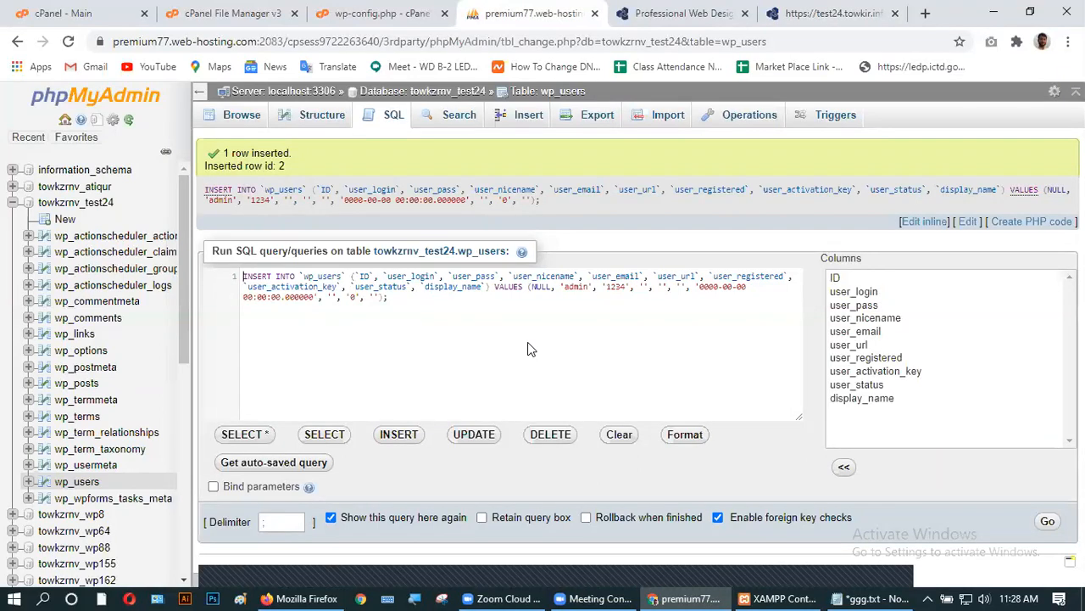
- Expand wp_users under towkzrnv_test24 in the database tree and bring up its link options
{"action": "left_click", "coordinate": [28, 481]}
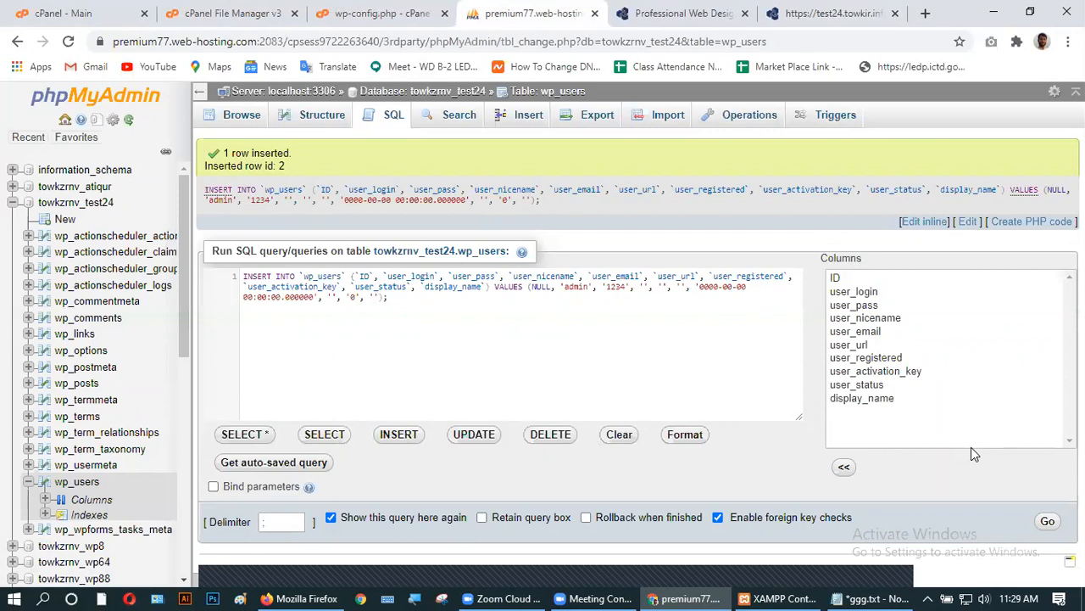
{"action": "right_click", "coordinate": [74, 490]}
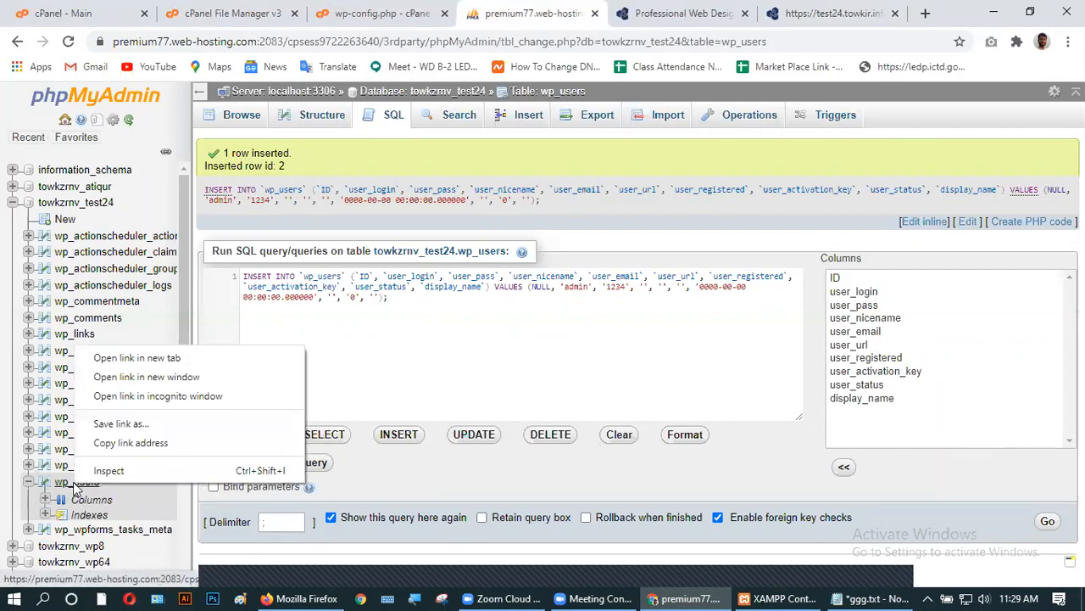
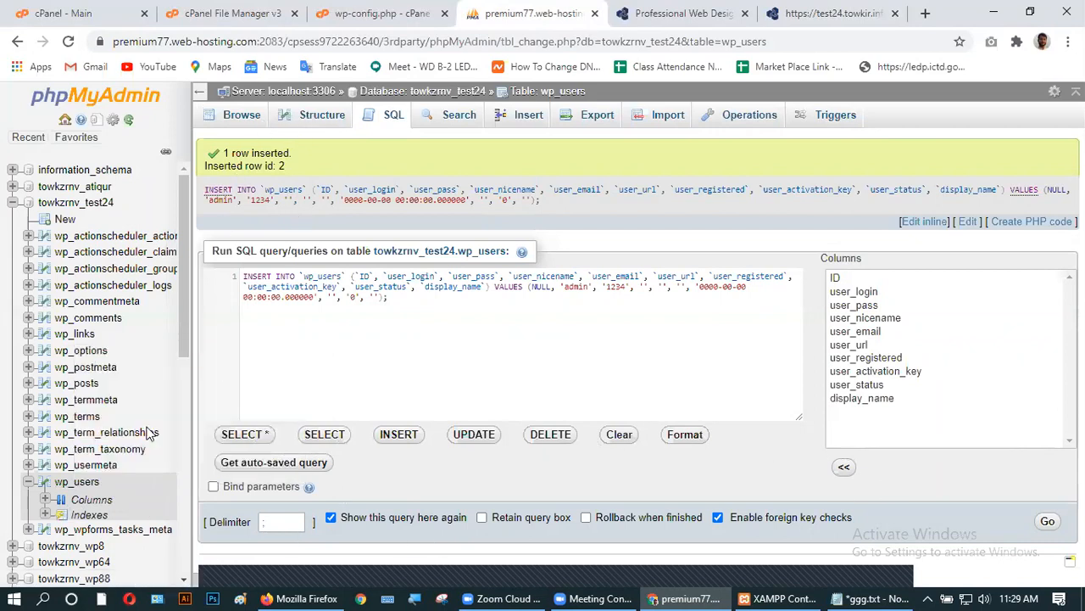
- Show the wp_users table's Structure tab in towkzrnv_test24, listing its ten columns
{"action": "left_click", "coordinate": [47, 490]}
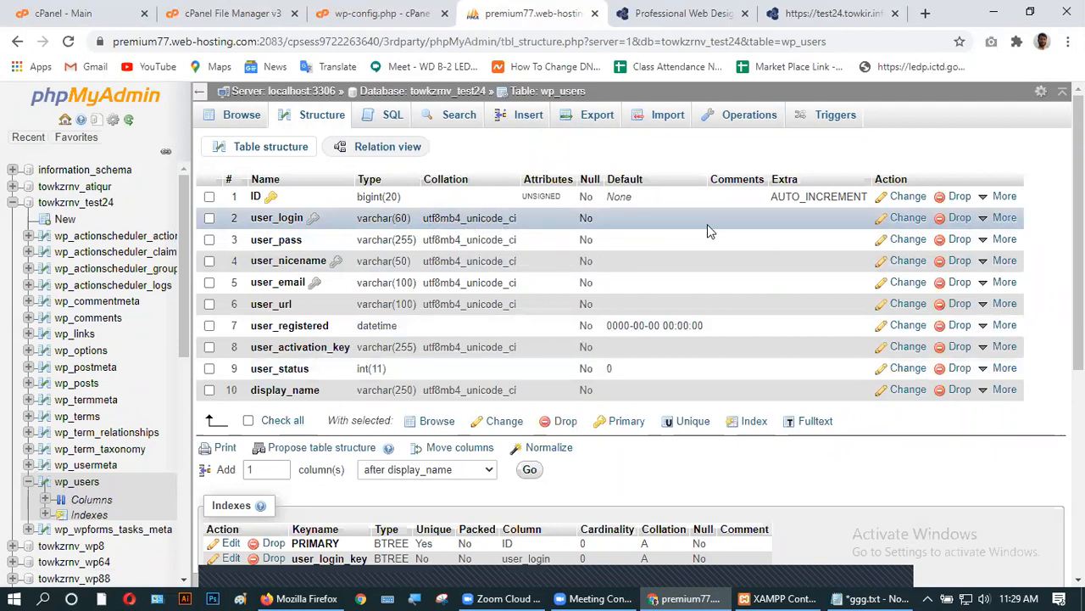
{"action": "left_click", "coordinate": [908, 218]}
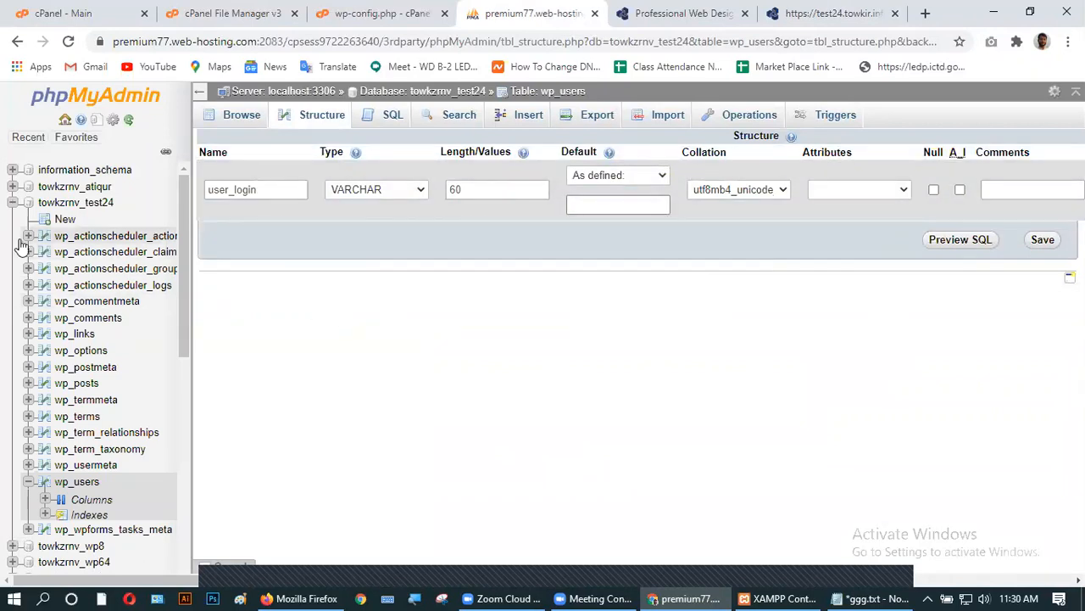
{"action": "scroll", "coordinate": [117, 441], "scroll_direction": "down", "scroll_amount": 3}
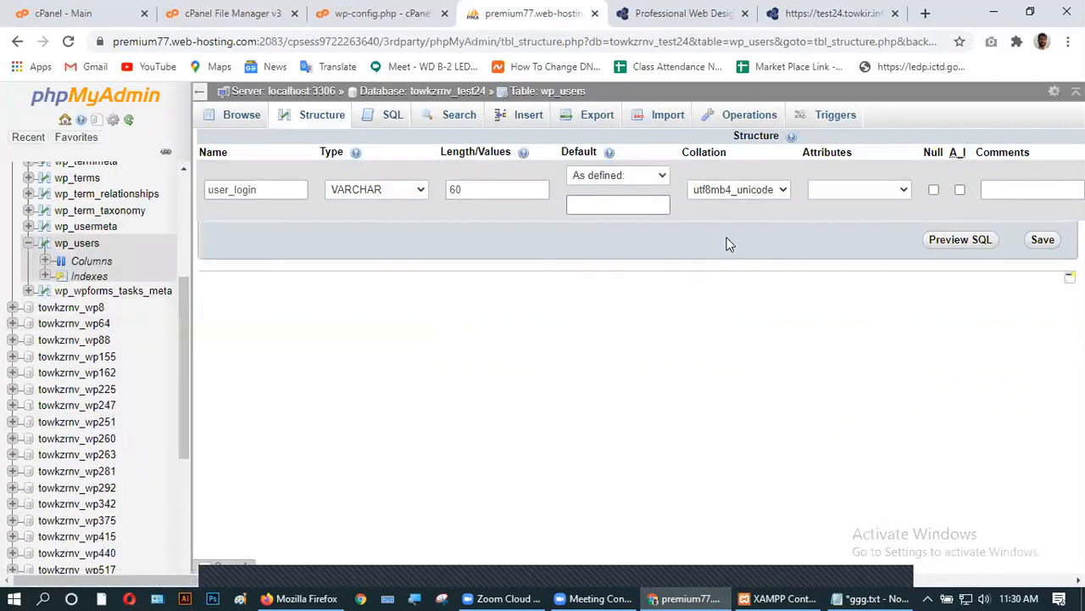
{"action": "left_click", "coordinate": [391, 191]}
{"action": "left_click", "coordinate": [391, 191]}
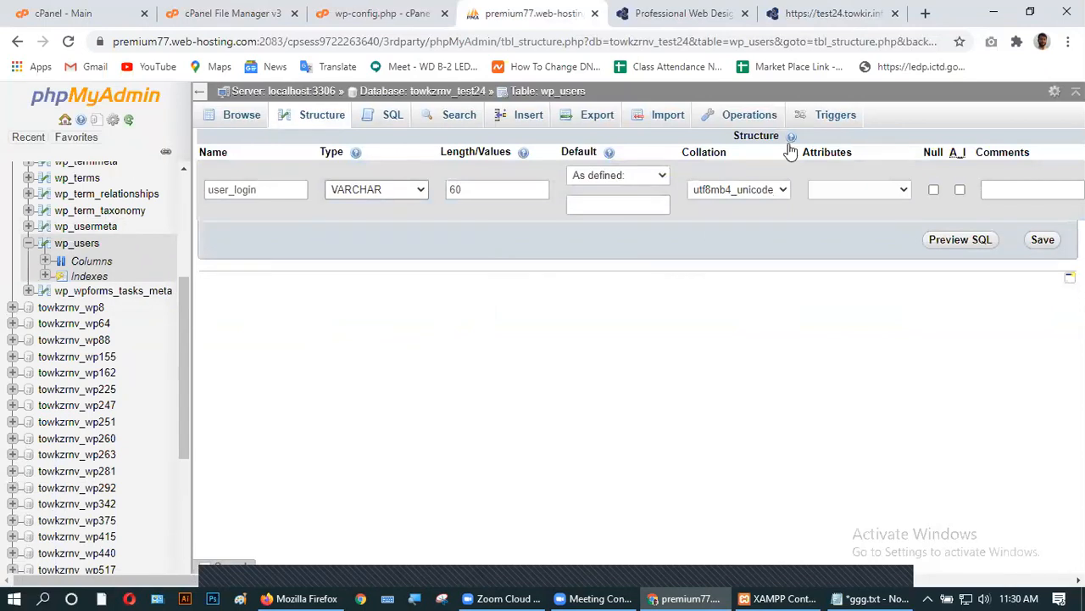
{"action": "left_click", "coordinate": [729, 190]}
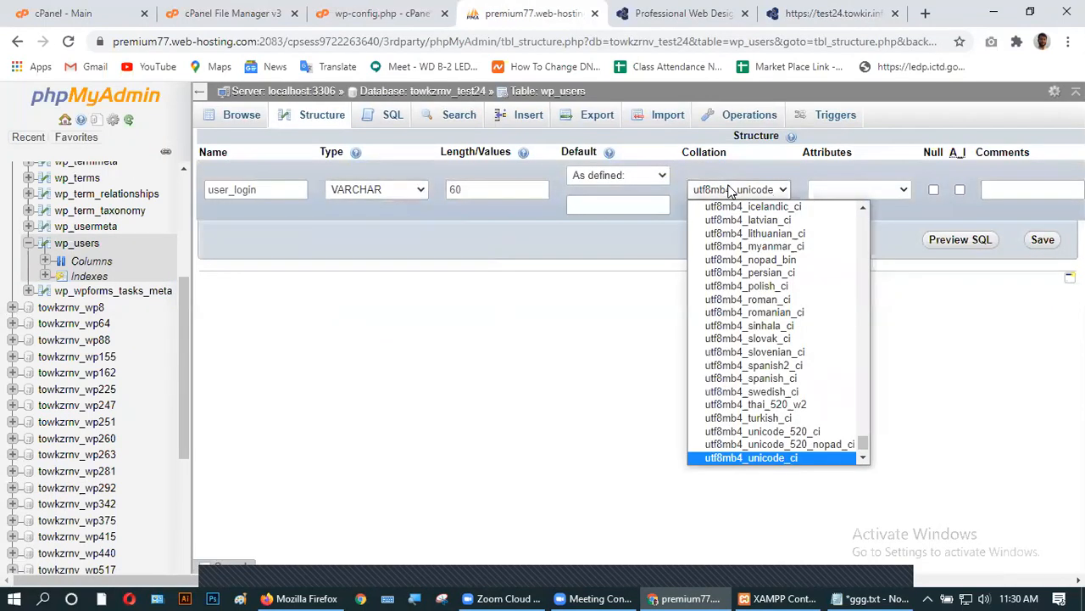
{"action": "left_click", "coordinate": [729, 190]}
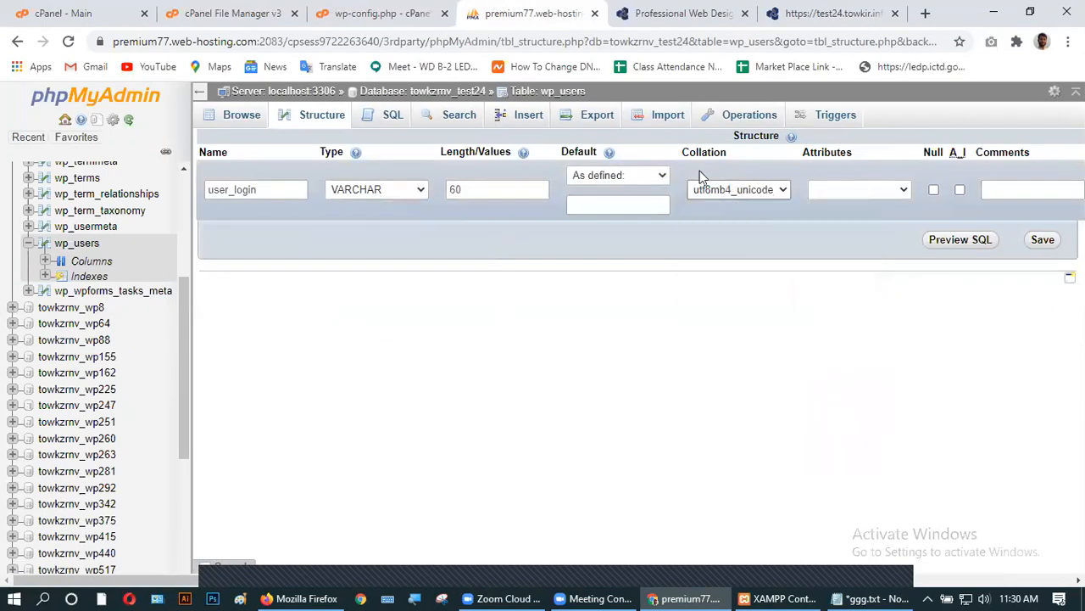
{"action": "left_click", "coordinate": [80, 282]}
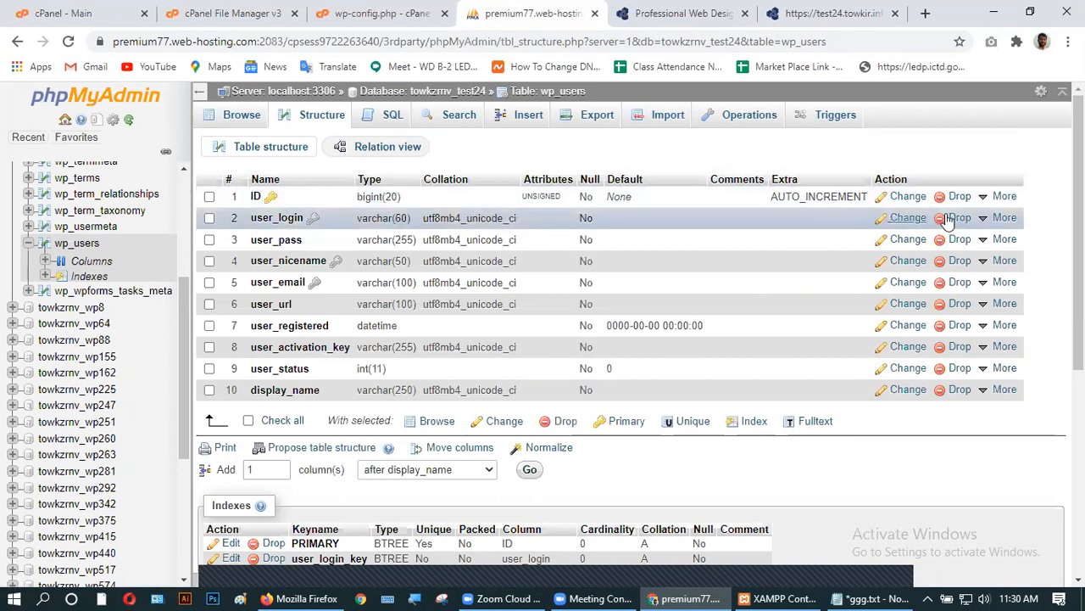
- Drop the user_login and user_pass columns from wp_users, then reload the table structure
{"action": "mouse_move", "coordinate": [982, 222]}
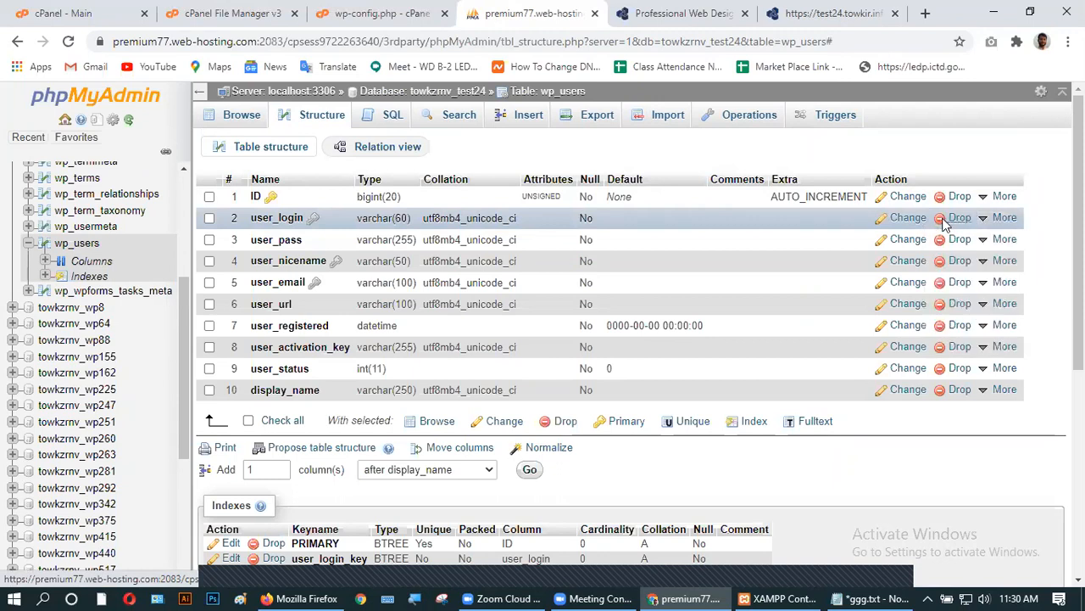
{"action": "left_click", "coordinate": [954, 217]}
{"action": "left_click", "coordinate": [552, 376]}
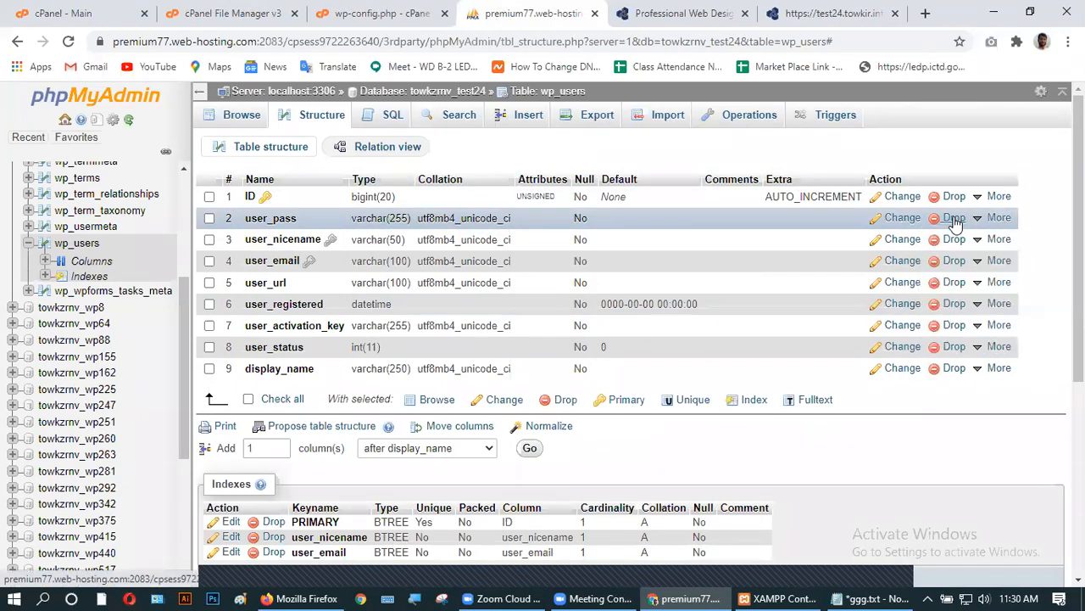
{"action": "left_click", "coordinate": [952, 219]}
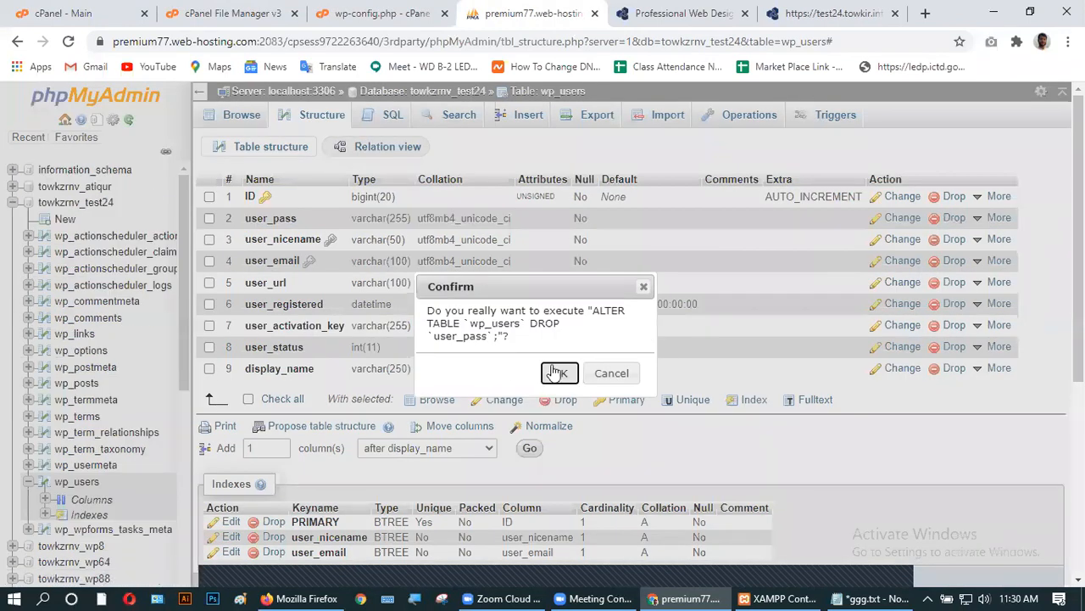
{"action": "left_click", "coordinate": [555, 370]}
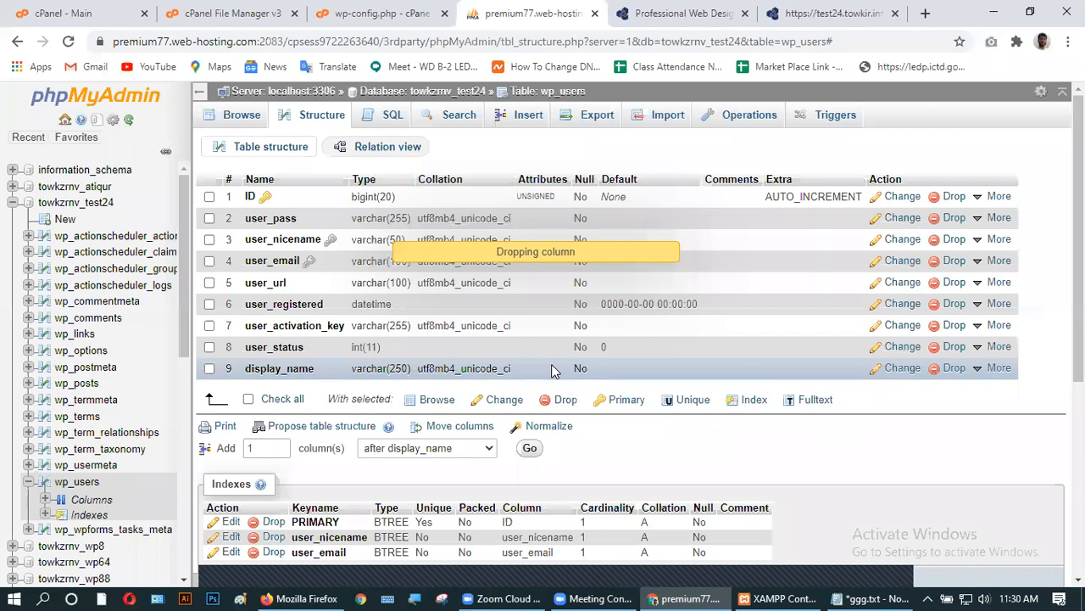
{"action": "scroll", "coordinate": [554, 370], "scroll_direction": "down", "scroll_amount": 3}
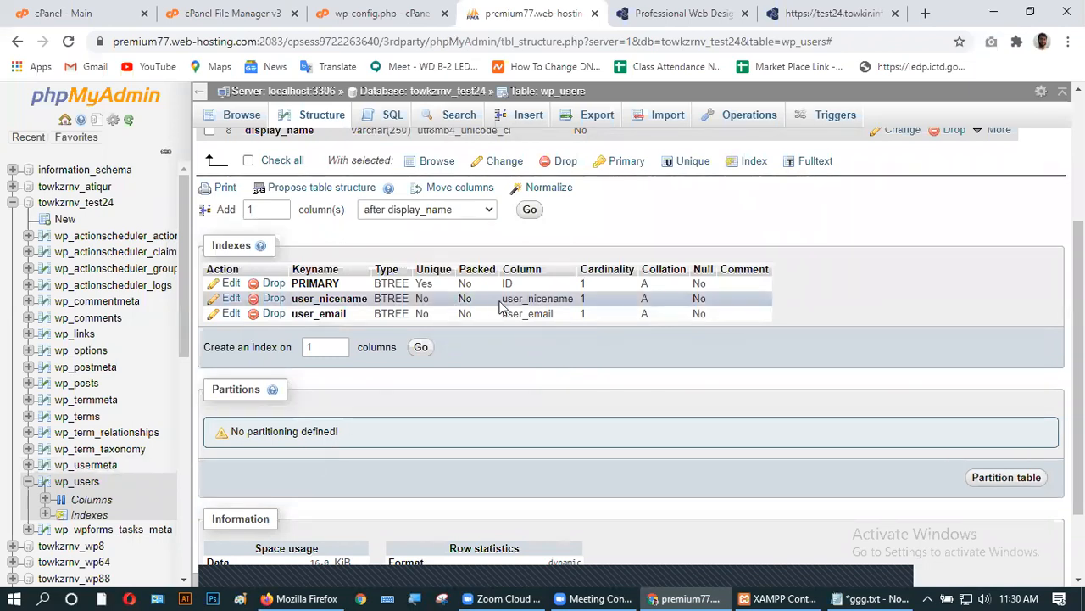
{"action": "scroll", "coordinate": [509, 305], "scroll_direction": "up", "scroll_amount": 3}
{"action": "scroll", "coordinate": [348, 407], "scroll_direction": "down", "scroll_amount": 4}
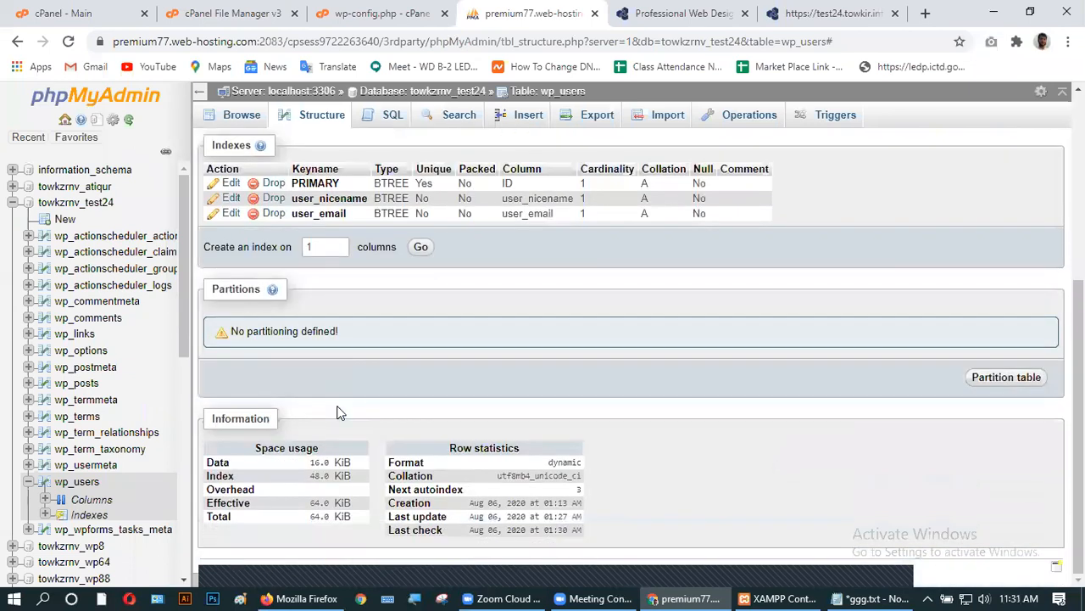
{"action": "left_click", "coordinate": [48, 485]}
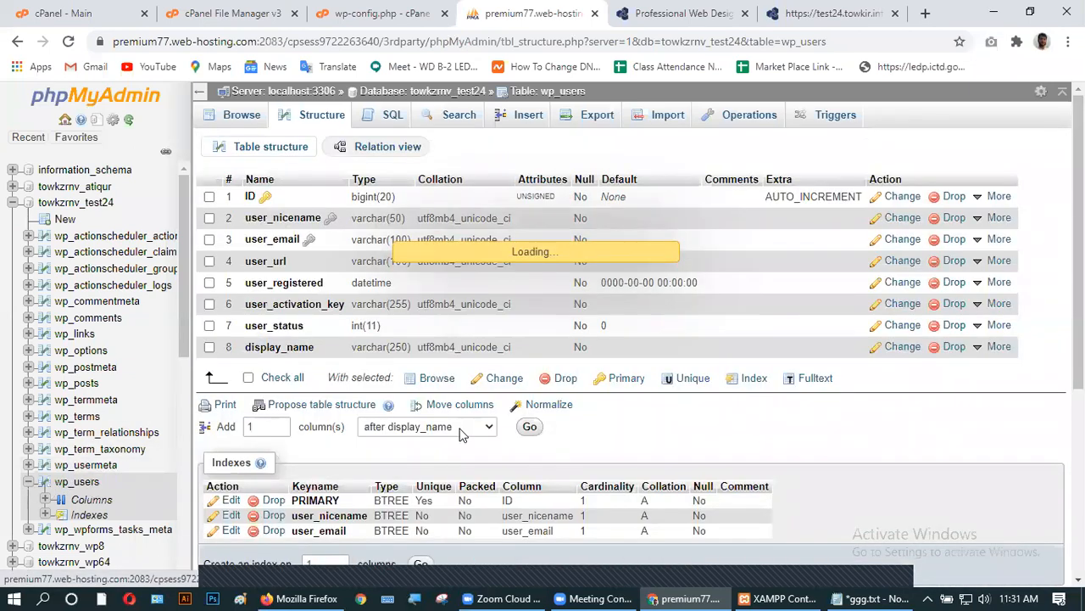
{"action": "scroll", "coordinate": [462, 434], "scroll_direction": "down", "scroll_amount": 4}
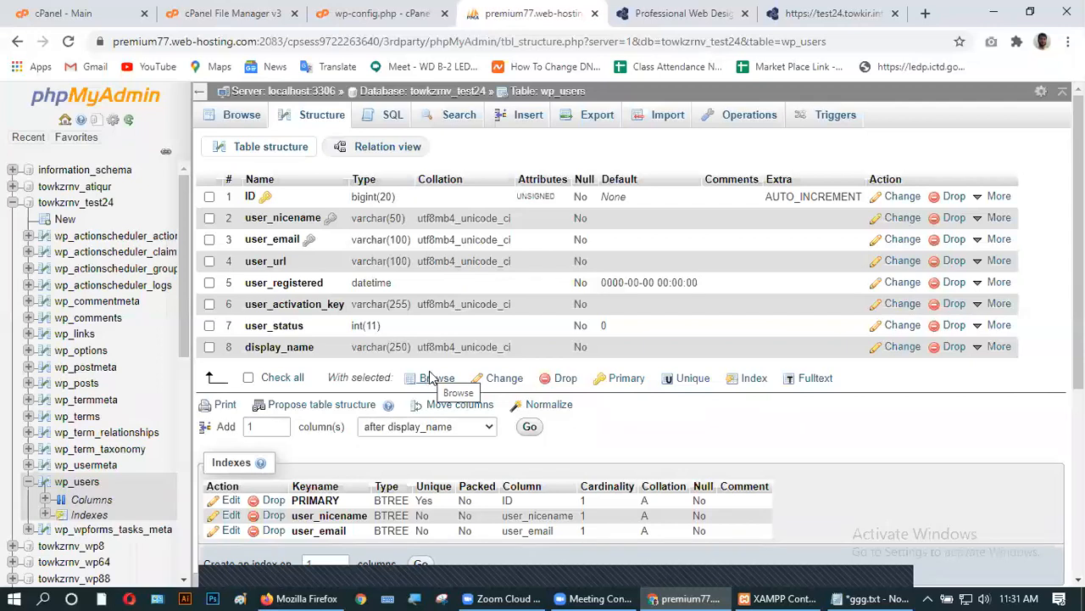
- Tick all eight remaining wp_users columns, from ID to display_name, for removal
{"action": "left_click", "coordinate": [560, 384]}
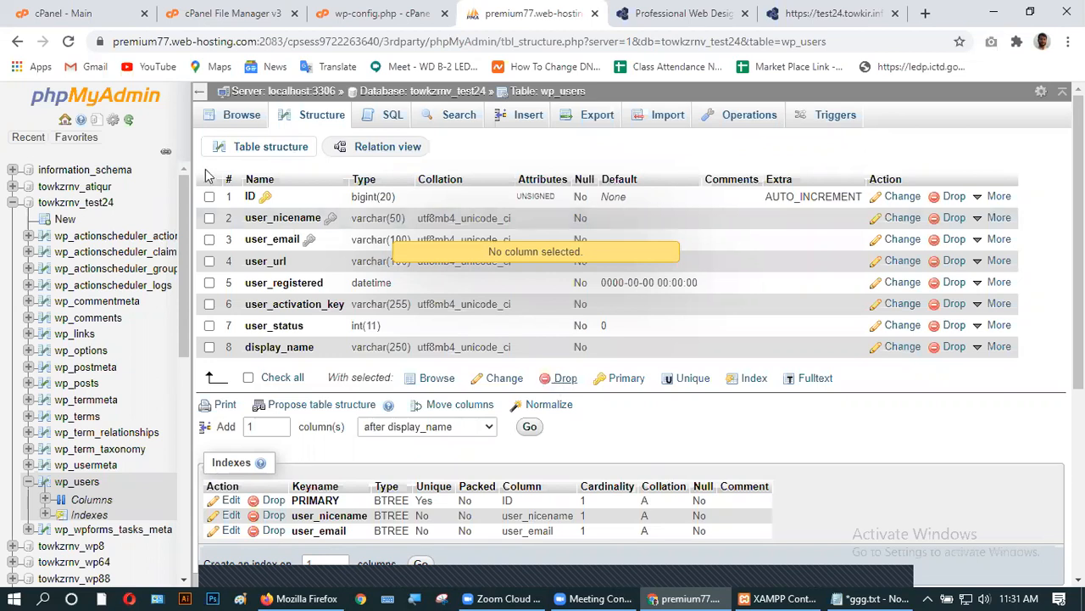
{"action": "left_click", "coordinate": [210, 196]}
{"action": "left_click", "coordinate": [209, 218]}
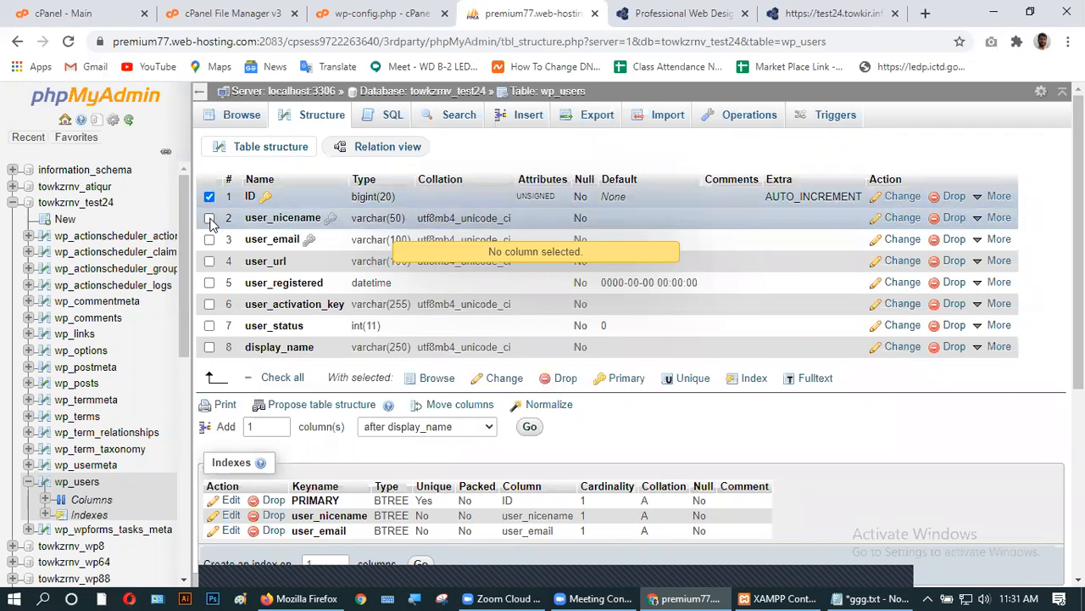
{"action": "left_click", "coordinate": [210, 239]}
{"action": "left_click_drag", "start_coordinate": [212, 294], "coordinate": [216, 361]}
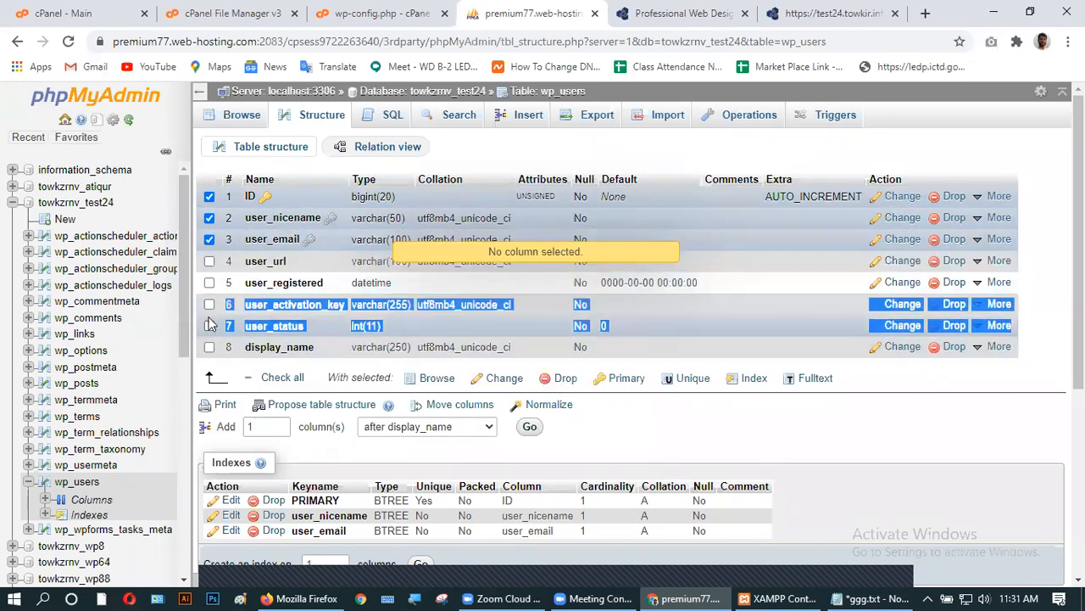
{"action": "left_click", "coordinate": [209, 304]}
{"action": "left_click", "coordinate": [210, 282]}
{"action": "left_click", "coordinate": [210, 261]}
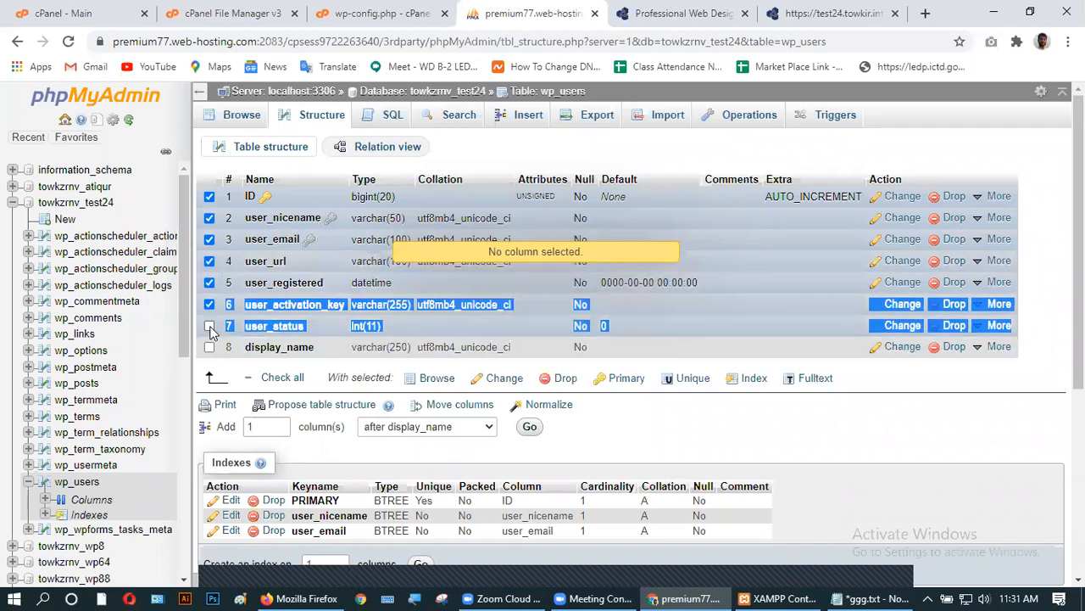
{"action": "left_click", "coordinate": [209, 325]}
{"action": "left_click", "coordinate": [209, 347]}
- Drop the selected columns together and confirm, getting error #1090
{"action": "left_click", "coordinate": [565, 379]}
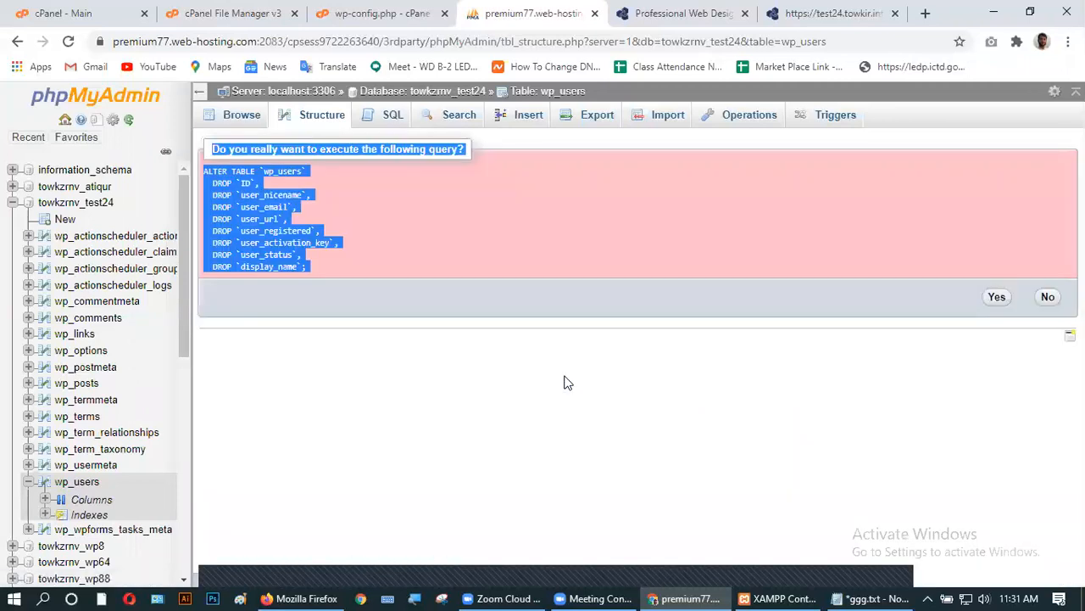
{"action": "left_click", "coordinate": [998, 298]}
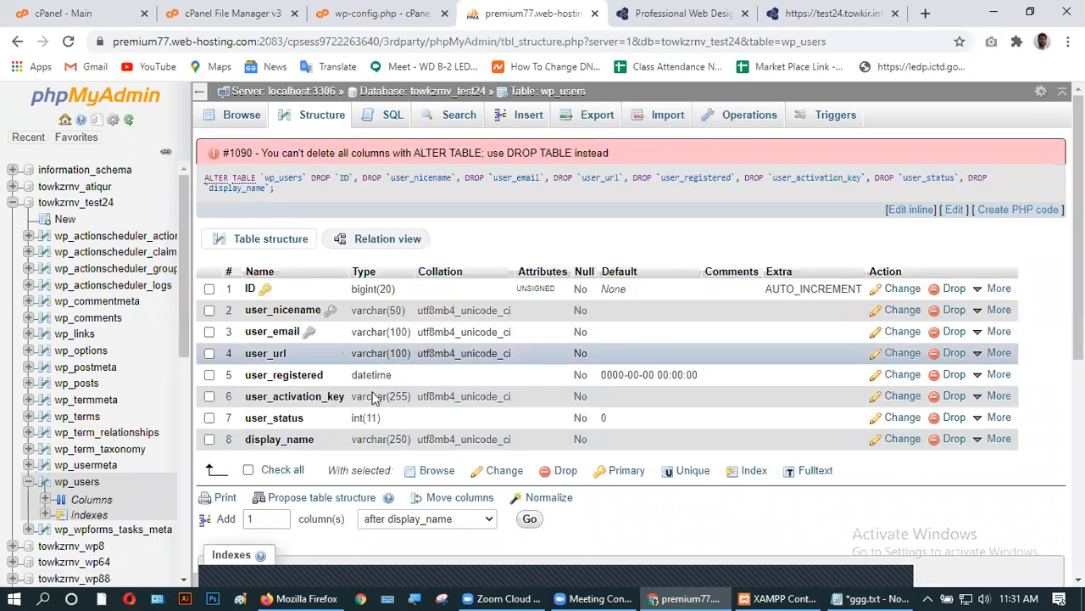
{"action": "scroll", "coordinate": [382, 416], "scroll_direction": "down", "scroll_amount": 4}
{"action": "scroll", "coordinate": [340, 415], "scroll_direction": "up", "scroll_amount": 4}
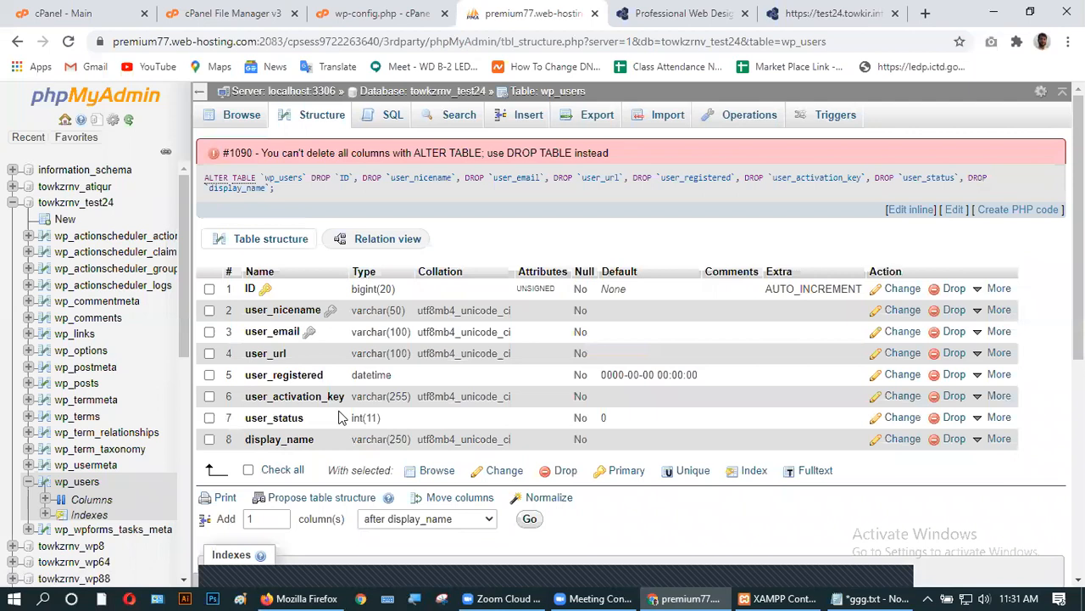
- Load the test24.towkir.info home page instead of wp-login.php and scroll through it
{"action": "left_click", "coordinate": [801, 17]}
{"action": "left_click_drag", "start_coordinate": [278, 42], "coordinate": [201, 43]}
{"action": "key", "text": "BackSpace"}
{"action": "left_click", "coordinate": [404, 78]}
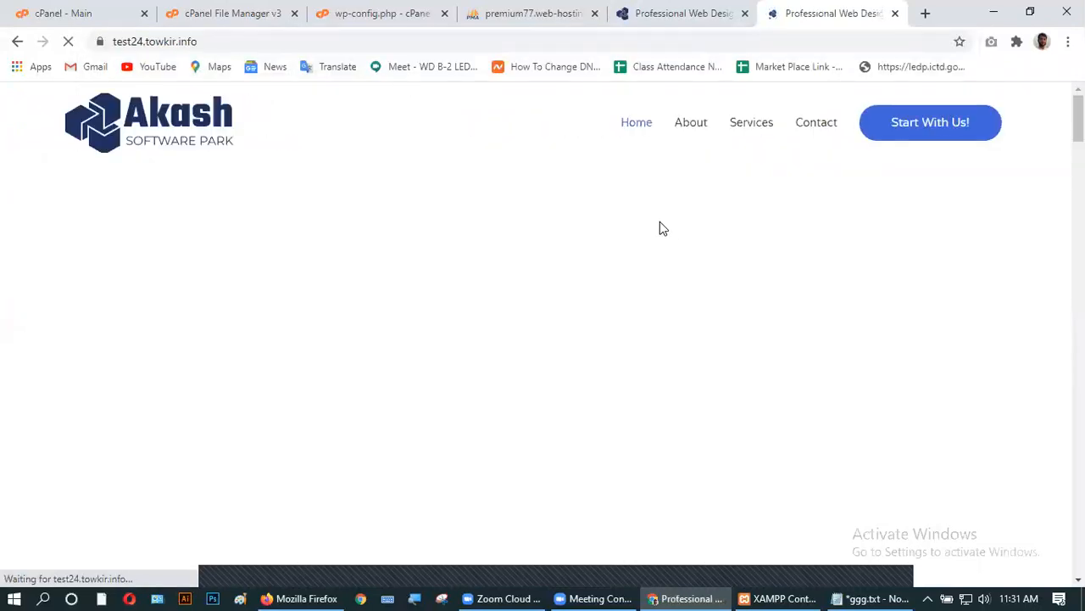
{"action": "scroll", "coordinate": [495, 266], "scroll_direction": "down", "scroll_amount": 15}
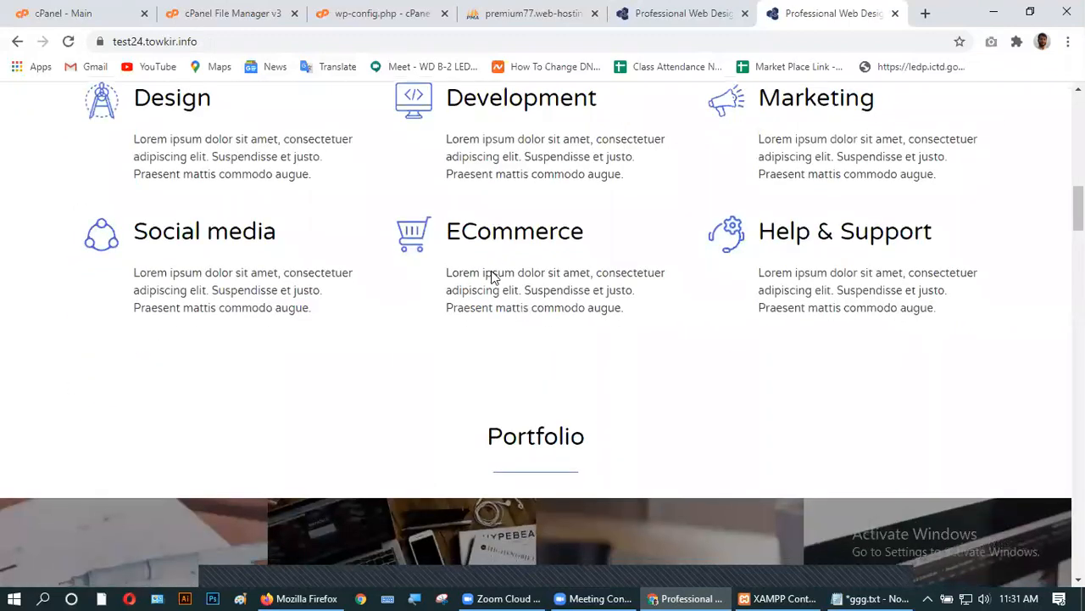
{"action": "scroll", "coordinate": [490, 265], "scroll_direction": "down", "scroll_amount": 5}
{"action": "scroll", "coordinate": [475, 314], "scroll_direction": "up", "scroll_amount": 20}
{"action": "scroll", "coordinate": [471, 320], "scroll_direction": "up", "scroll_amount": 3}
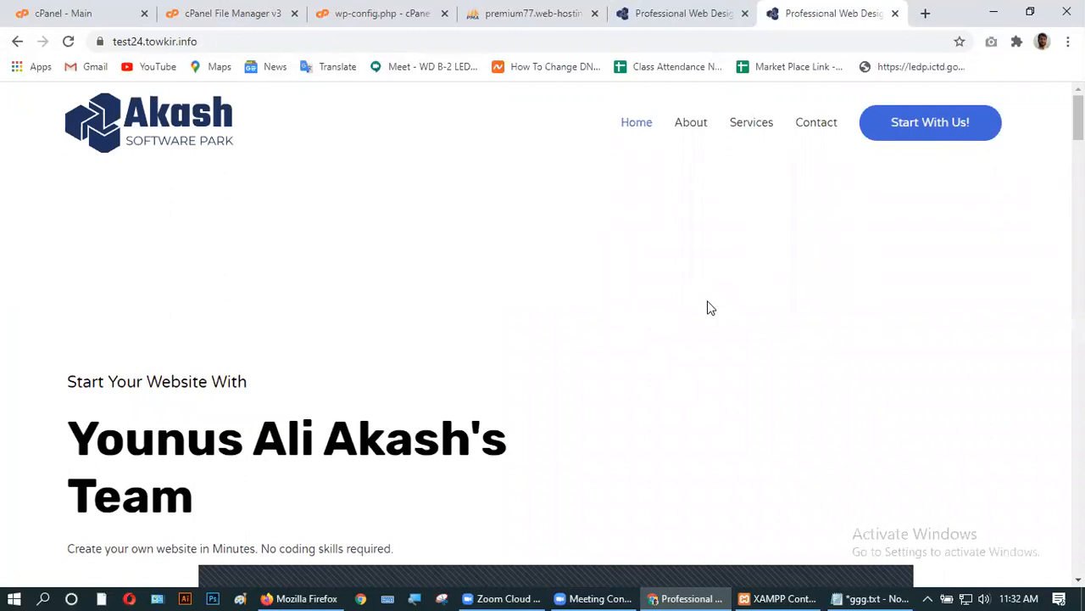
- Close the phpMyAdmin and wp-config.php editor tabs and return to the test24.towkir.info file listing
{"action": "left_click", "coordinate": [491, 13]}
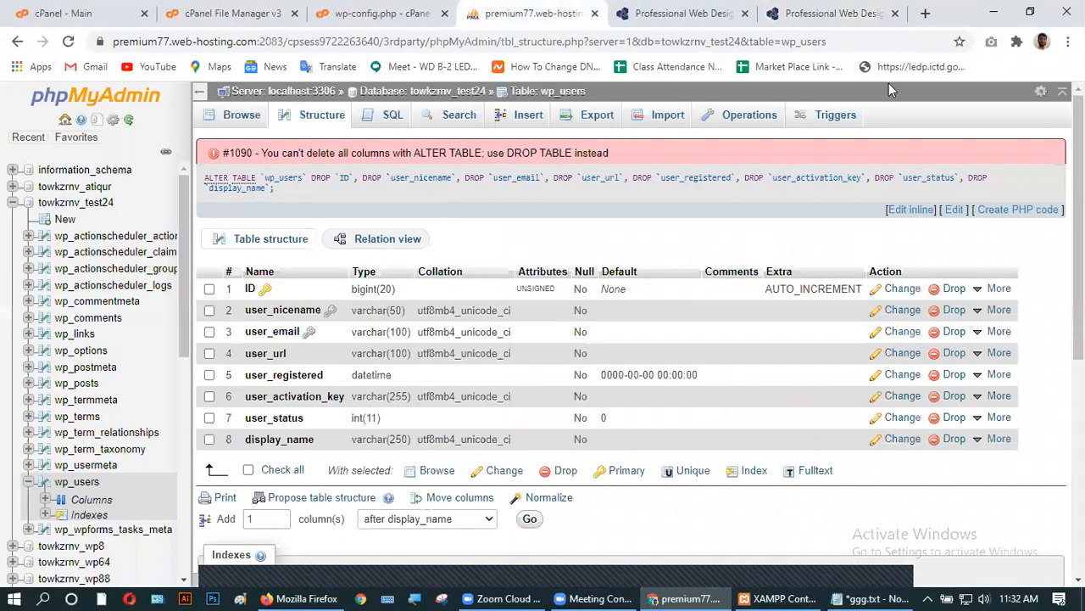
{"action": "left_click", "coordinate": [595, 13]}
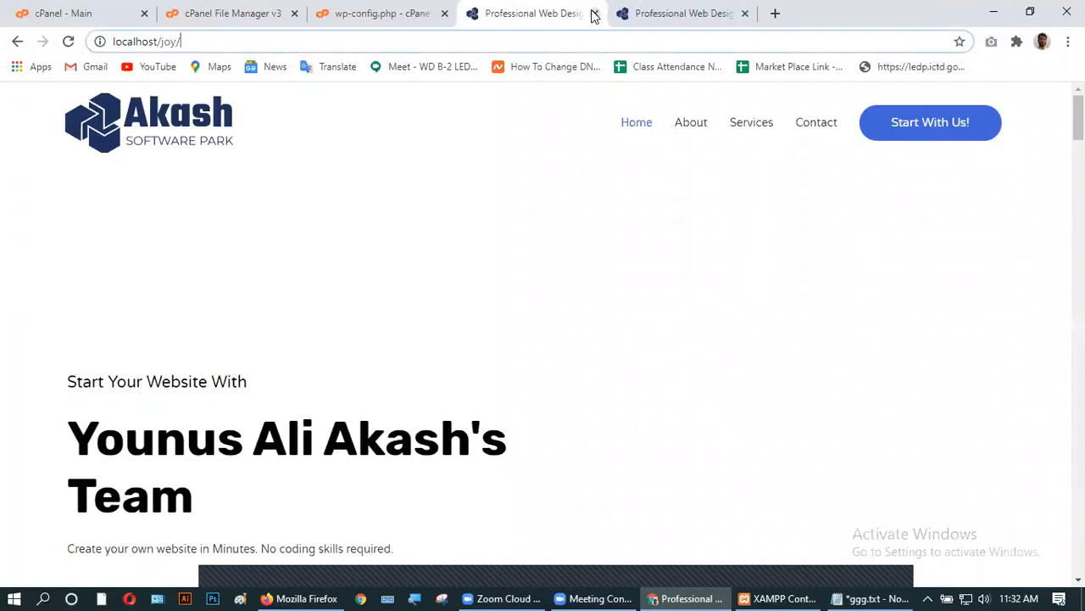
{"action": "left_click", "coordinate": [355, 17]}
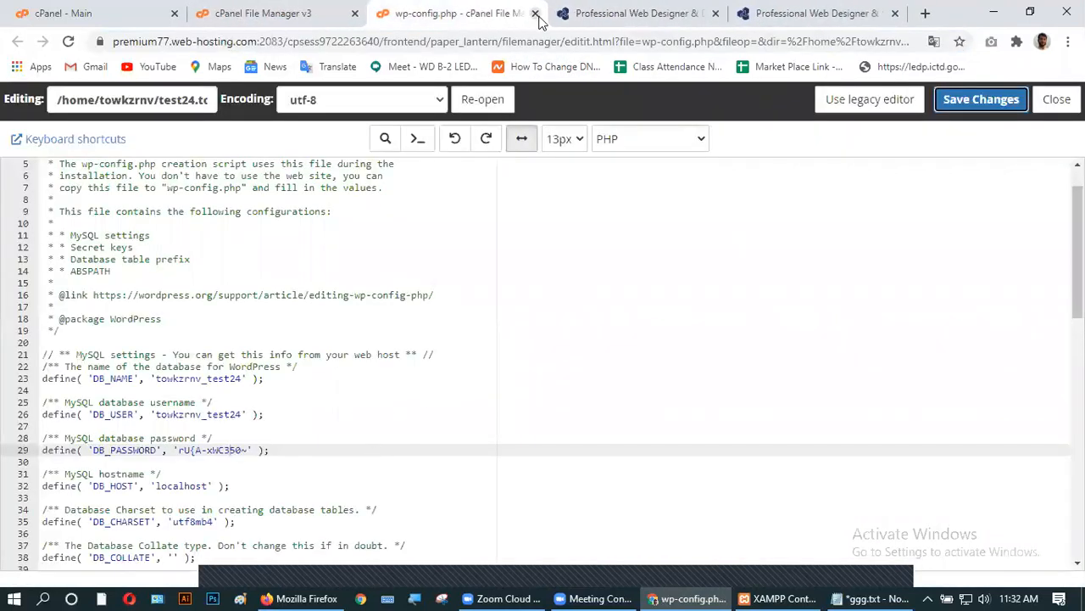
{"action": "left_click", "coordinate": [536, 14]}
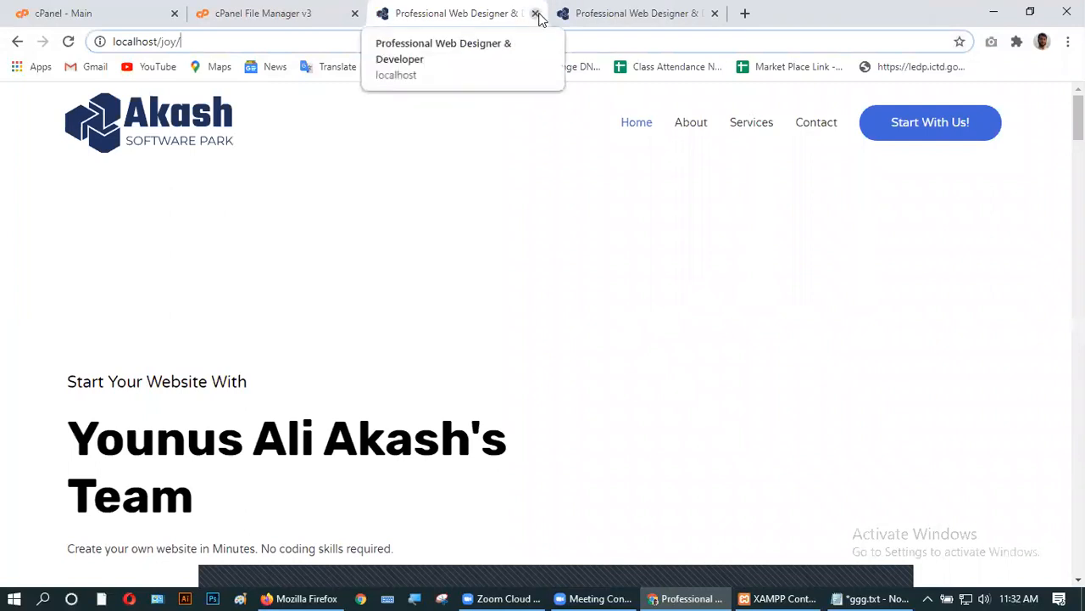
{"action": "left_click", "coordinate": [627, 10]}
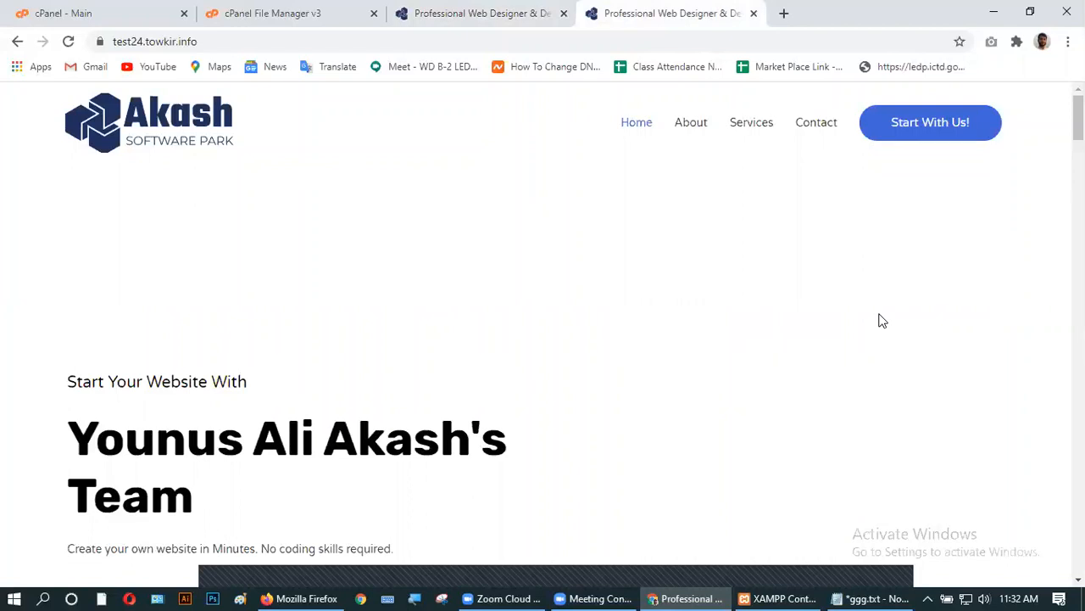
{"action": "left_click", "coordinate": [303, 12]}
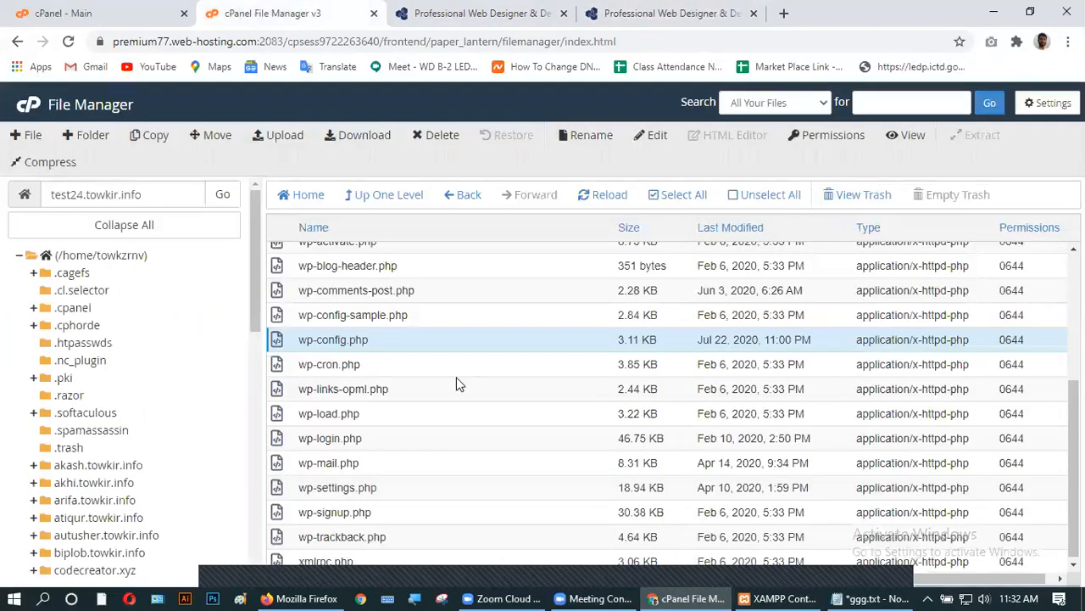
{"action": "scroll", "coordinate": [357, 405], "scroll_direction": "up", "scroll_amount": 3}
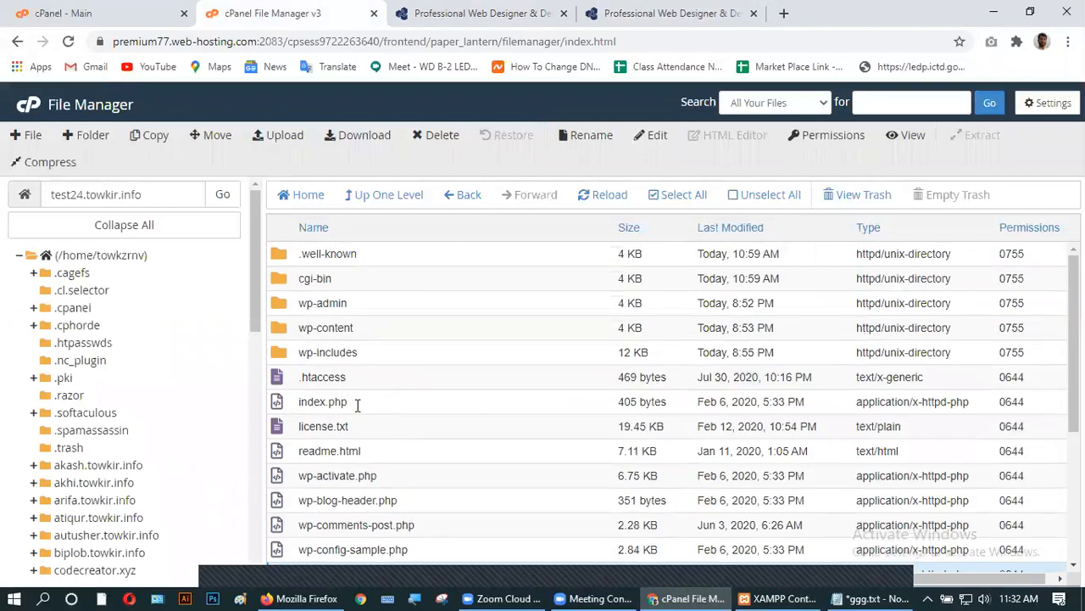
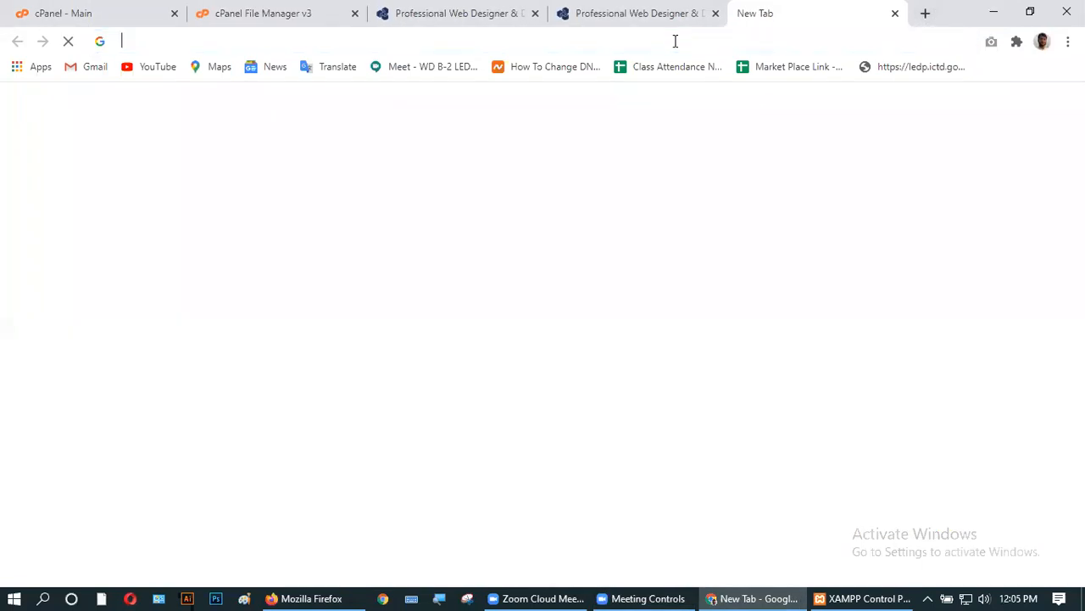
- Load test.towkir.info in a new tab and look over its Mountain home page
{"action": "type", "text": "test"}
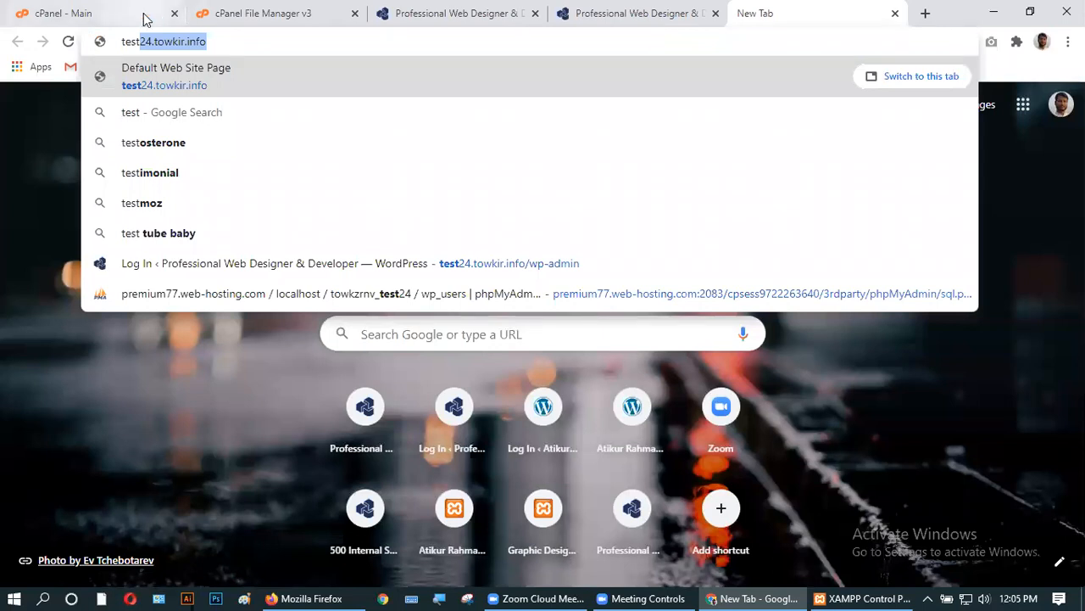
{"action": "left_click", "coordinate": [151, 41]}
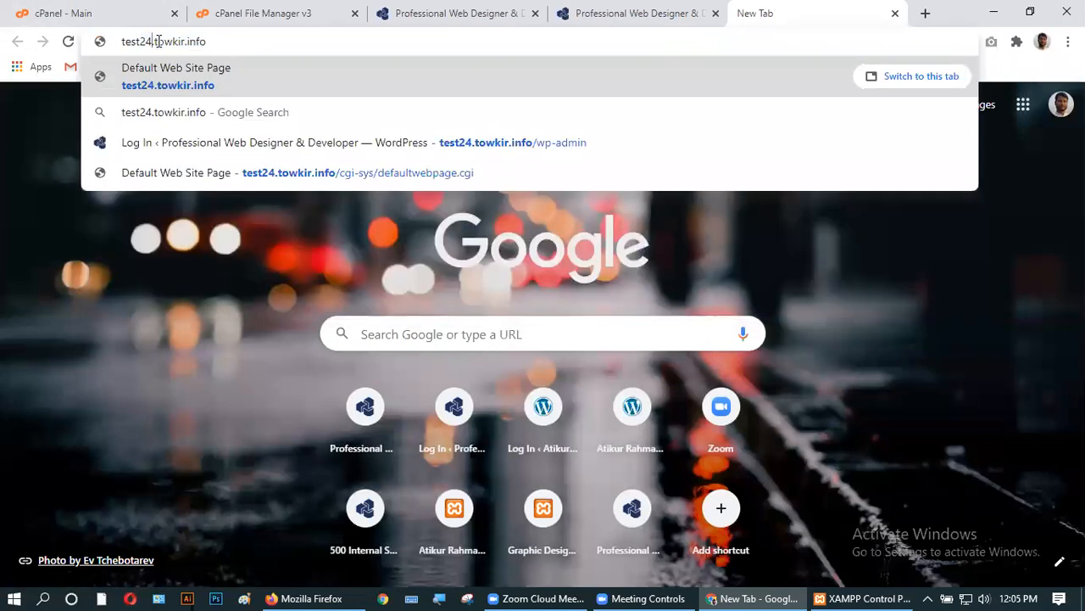
{"action": "key", "text": "BackSpace"}
{"action": "key", "text": "BackSpace"}
{"action": "key", "text": "Return"}
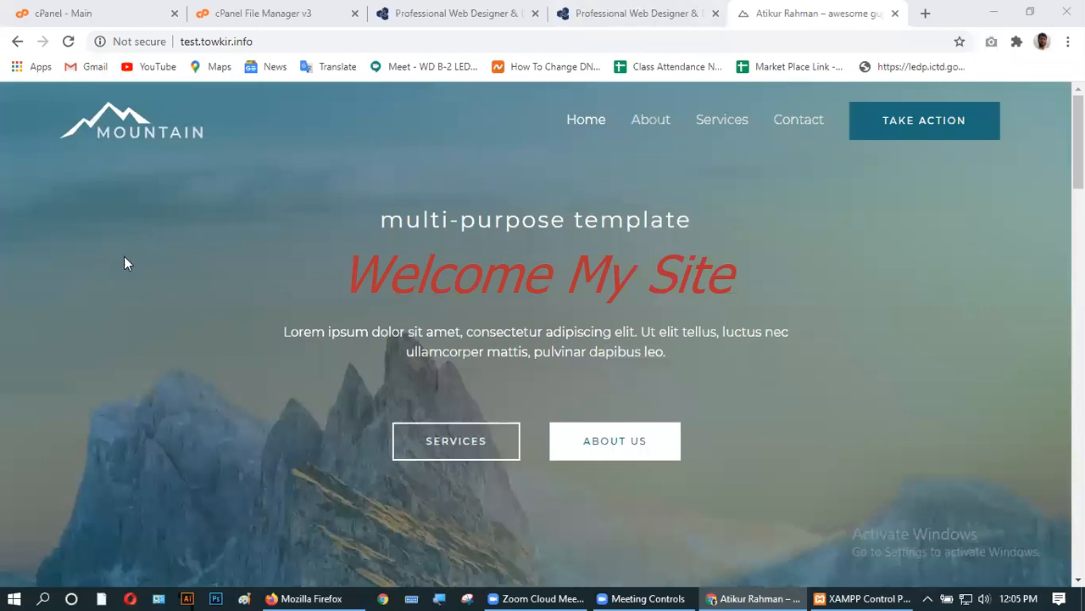
{"action": "scroll", "coordinate": [402, 322], "scroll_direction": "down", "scroll_amount": 10}
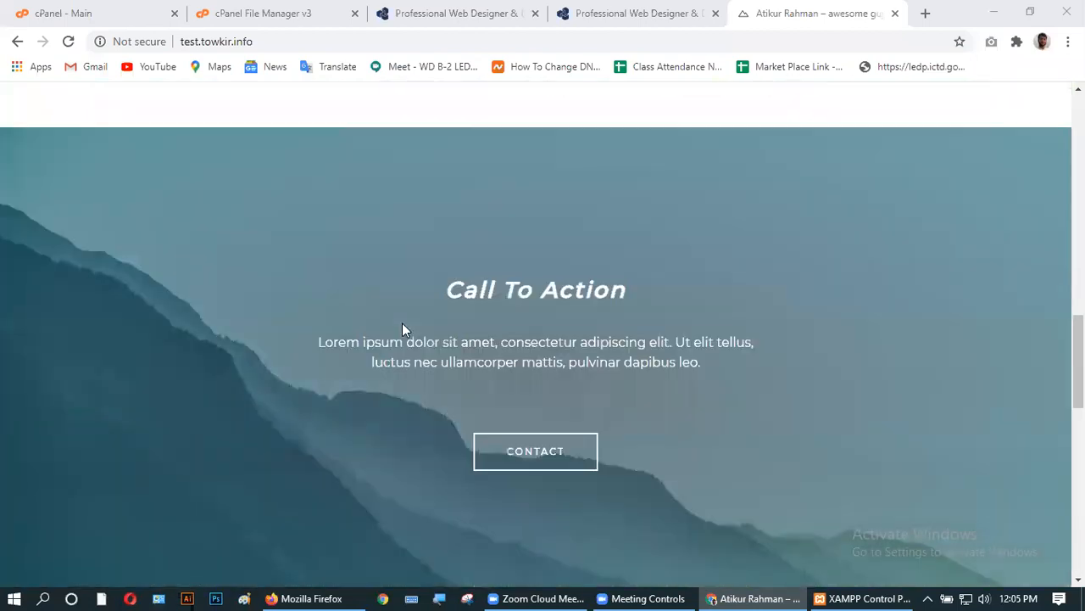
{"action": "scroll", "coordinate": [402, 322], "scroll_direction": "up", "scroll_amount": 8}
{"action": "scroll", "coordinate": [404, 329], "scroll_direction": "up", "scroll_amount": 3}
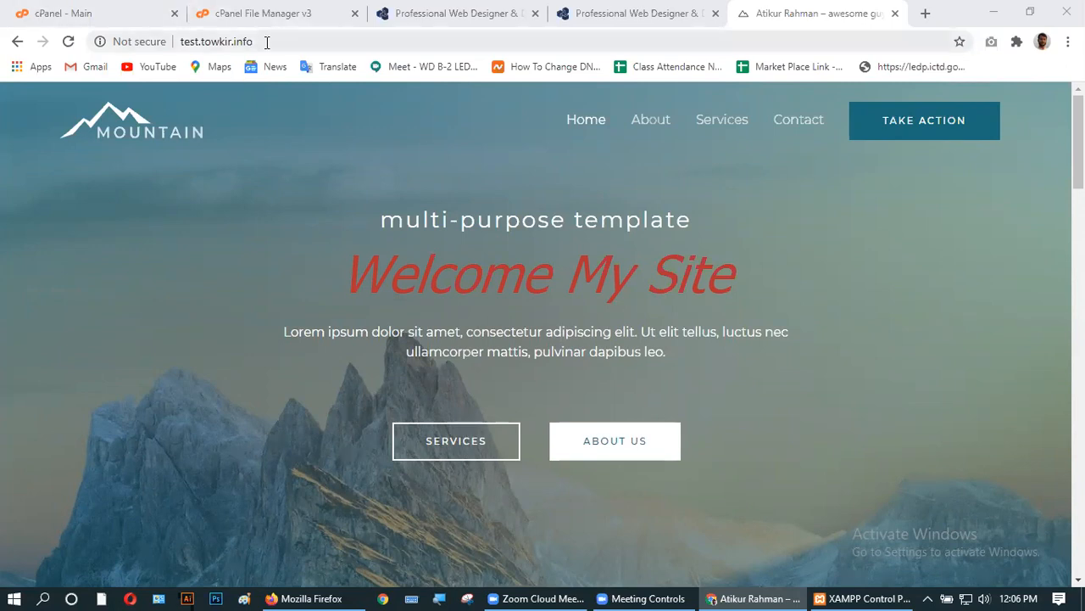
- Log in at test.towkir.info/wp-admin with the saved username and account password, dismissing the password prompt
{"action": "left_click", "coordinate": [294, 42]}
{"action": "type", "text": "/"}
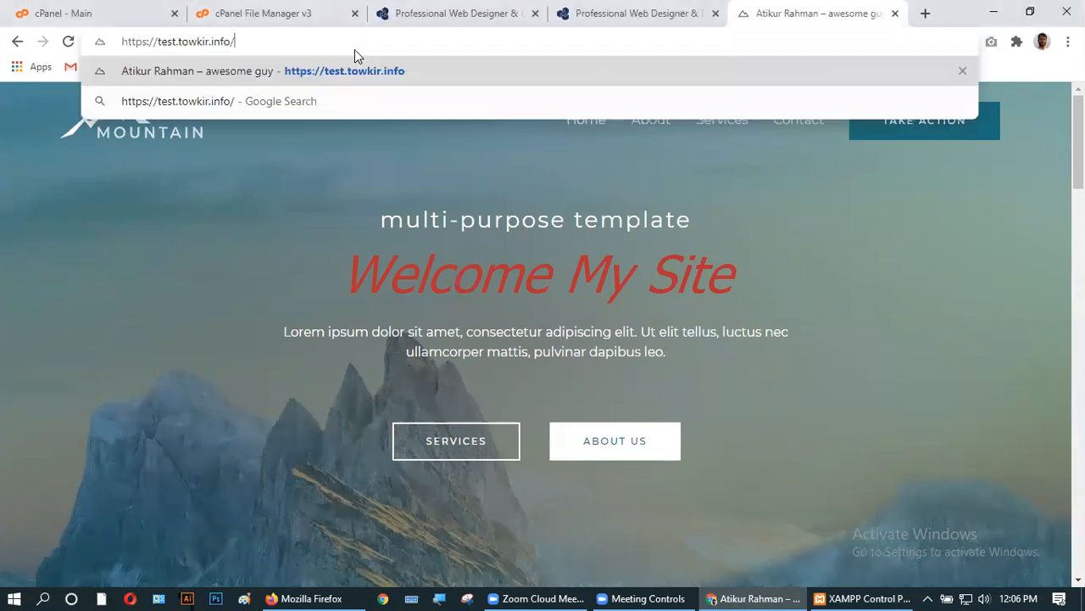
{"action": "type", "text": "wp-admin"}
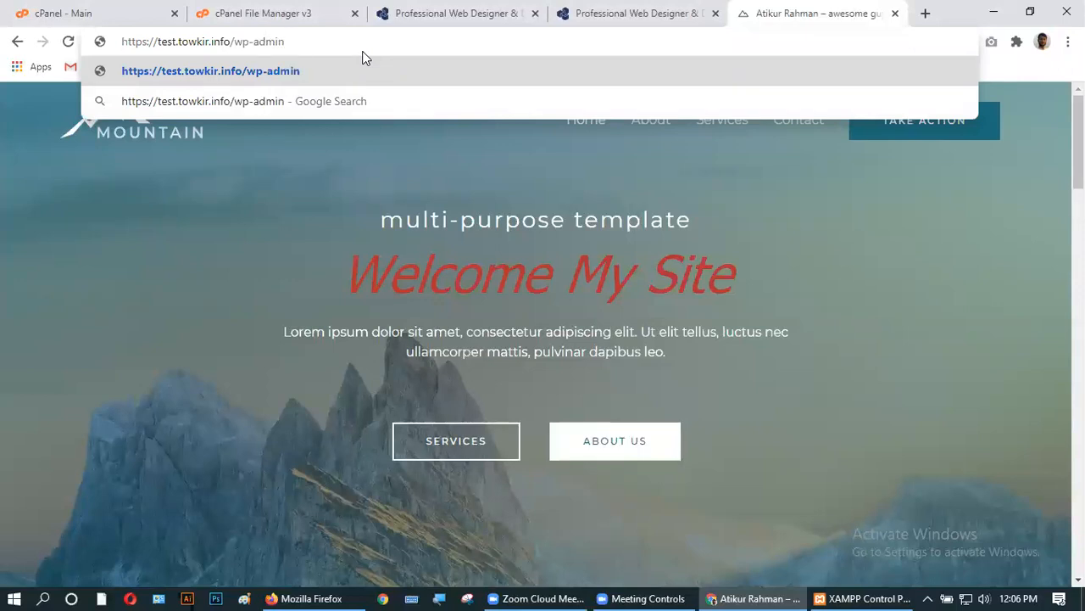
{"action": "key", "text": "Return"}
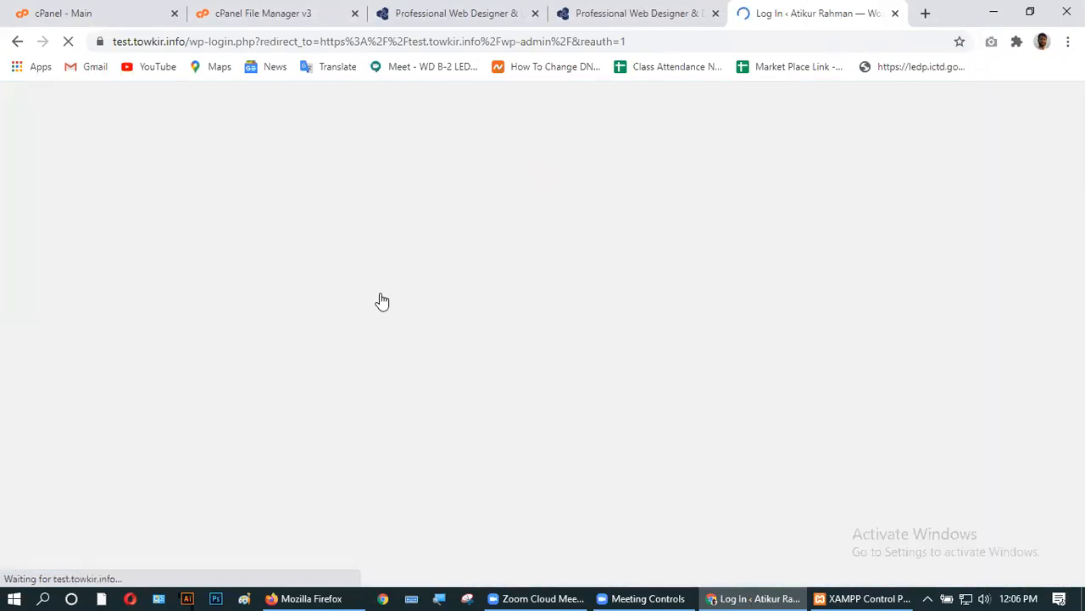
{"action": "left_click", "coordinate": [504, 317]}
{"action": "left_click", "coordinate": [487, 352]}
{"action": "left_click", "coordinate": [485, 375]}
{"action": "type", "text": "1234"}
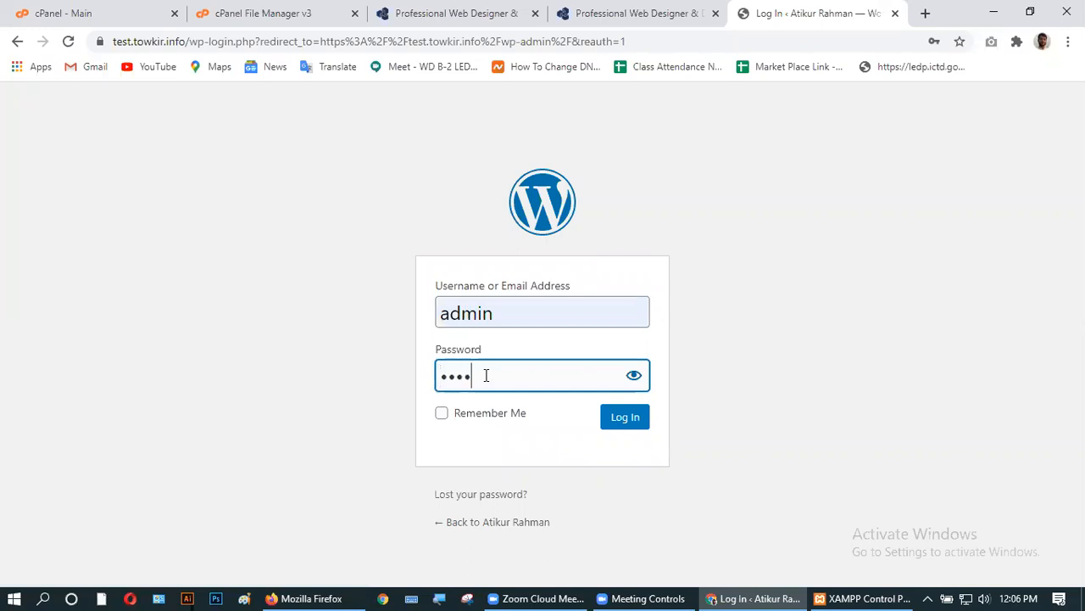
{"action": "left_click", "coordinate": [627, 417]}
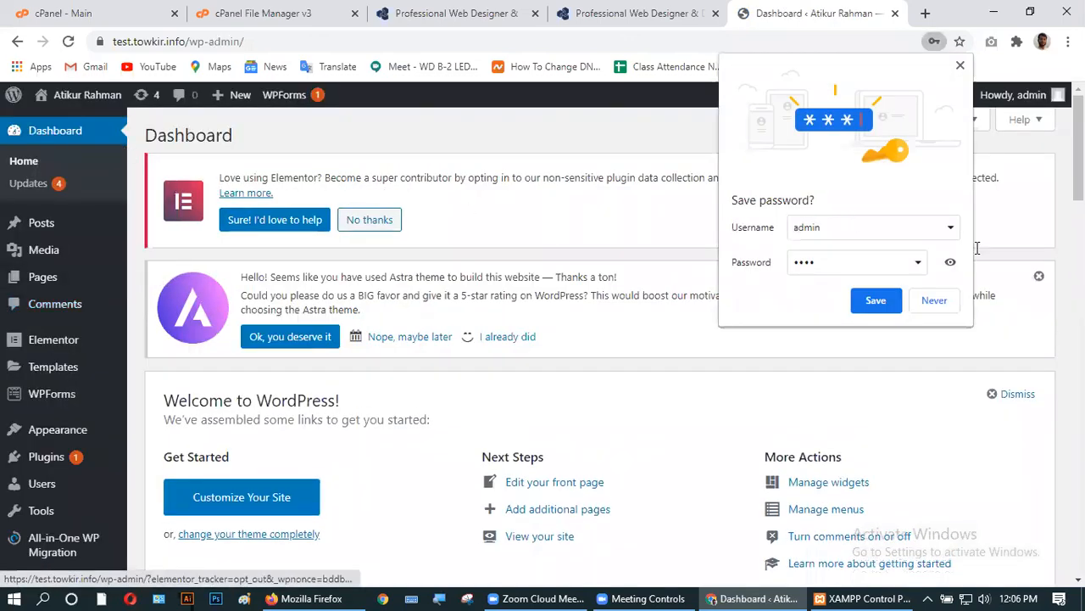
{"action": "left_click", "coordinate": [675, 256]}
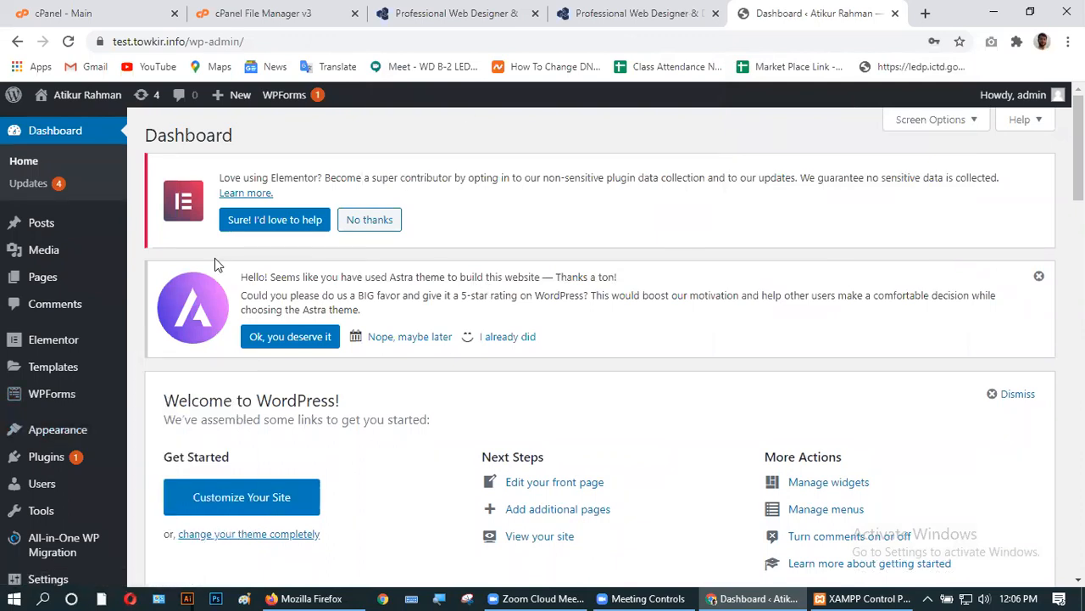
- Close the File Manager tab, log out of cPanel, and close the cPanel, localhost and test24 tabs
{"action": "left_click", "coordinate": [312, 17]}
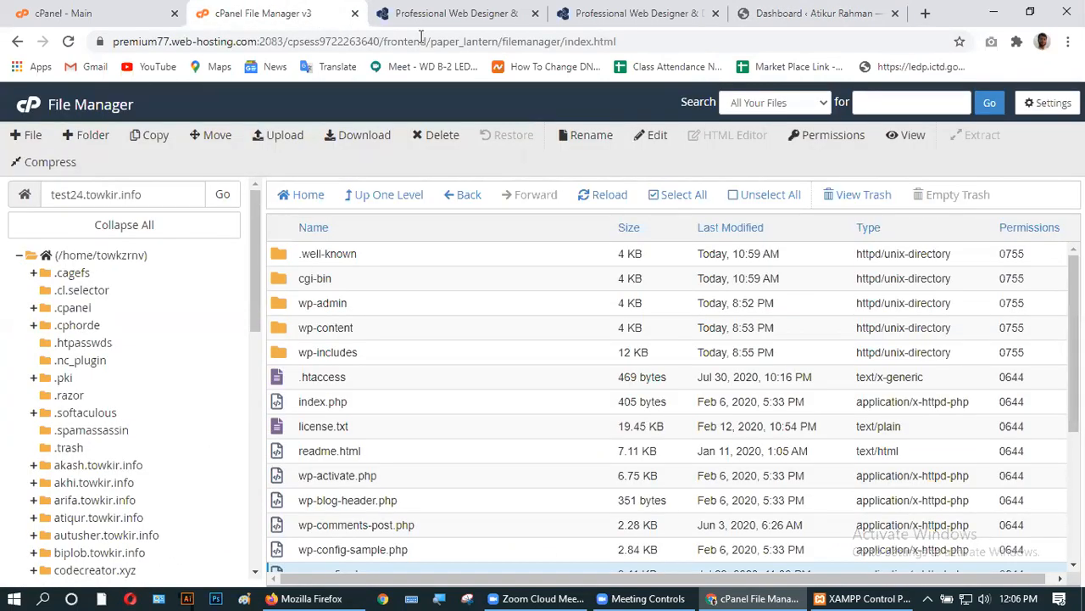
{"action": "left_click", "coordinate": [356, 15]}
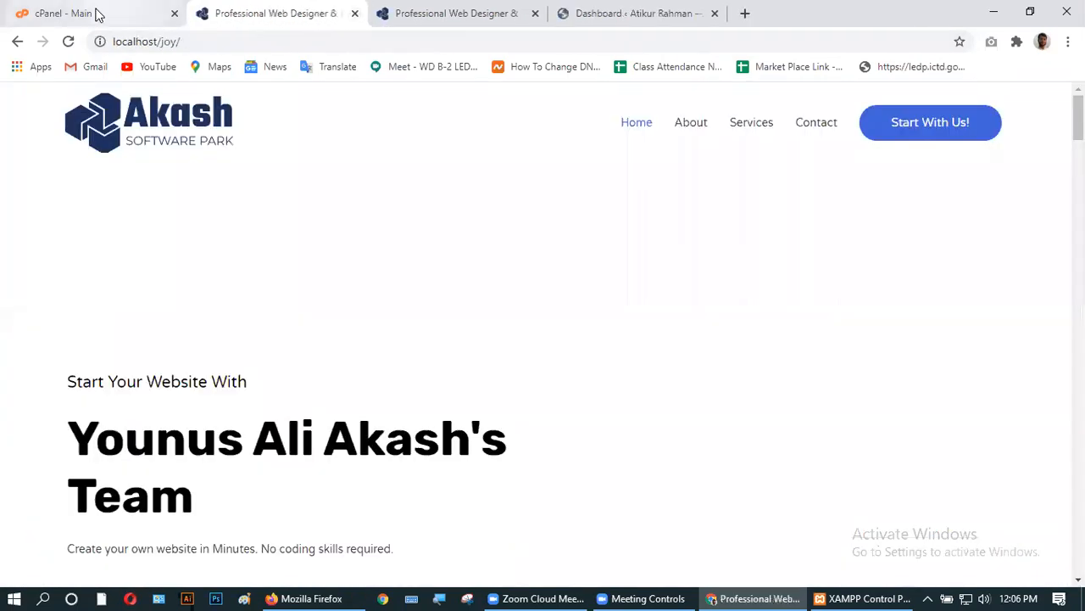
{"action": "left_click", "coordinate": [96, 15]}
{"action": "left_click", "coordinate": [1041, 105]}
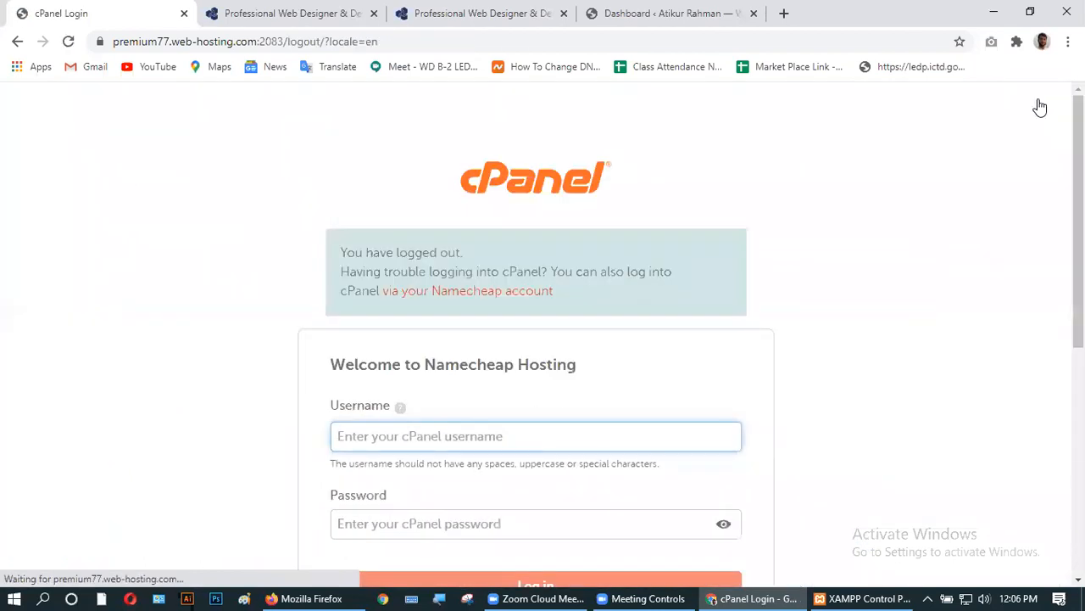
{"action": "left_click", "coordinate": [184, 14]}
{"action": "left_click", "coordinate": [184, 14]}
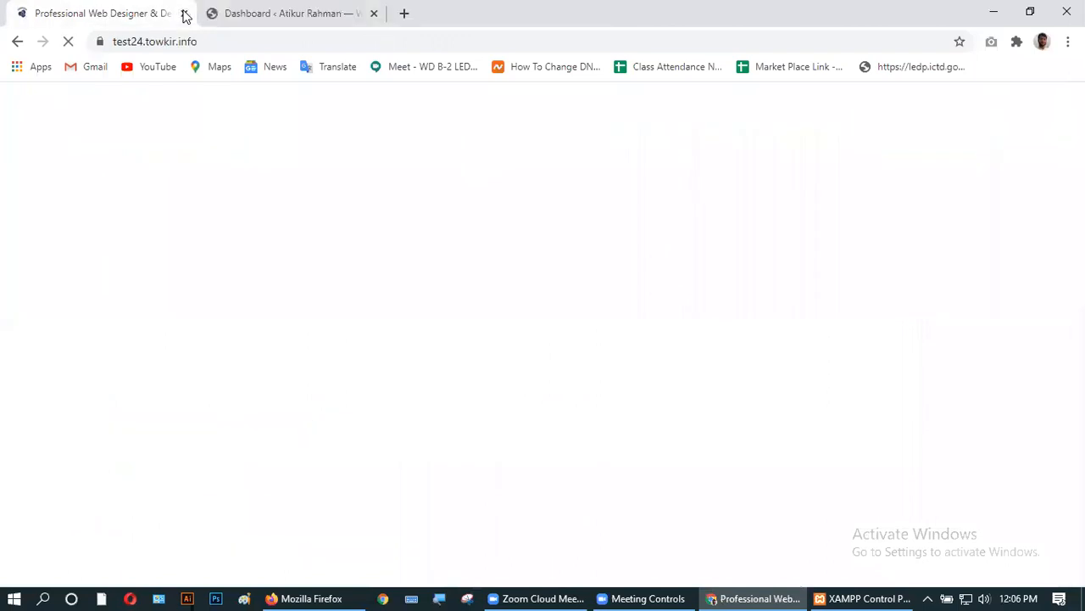
{"action": "left_click", "coordinate": [184, 13]}
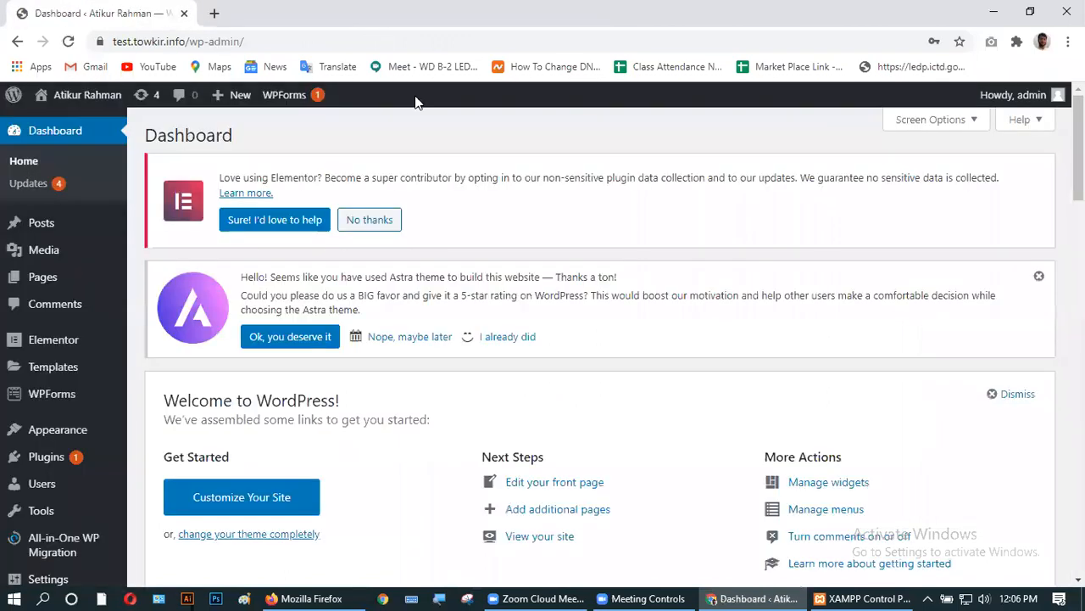
- Open the live site from the admin bar's Visit Site link in a background tab
{"action": "scroll", "coordinate": [359, 404], "scroll_direction": "down", "scroll_amount": 1}
{"action": "scroll", "coordinate": [358, 405], "scroll_direction": "down", "scroll_amount": 4}
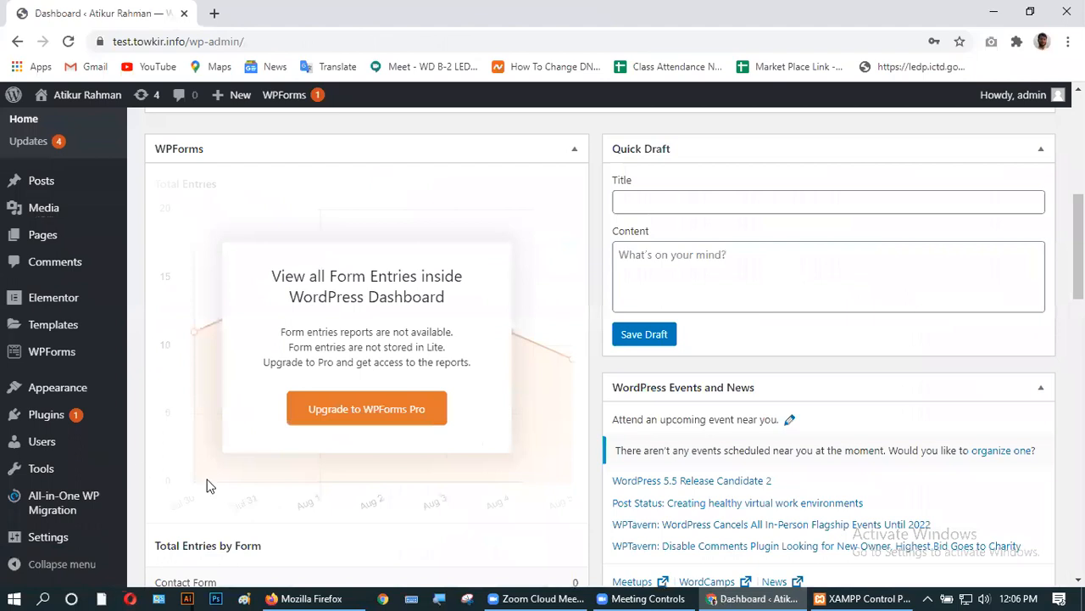
{"action": "scroll", "coordinate": [99, 434], "scroll_direction": "up", "scroll_amount": 3}
{"action": "mouse_move", "coordinate": [26, 224]}
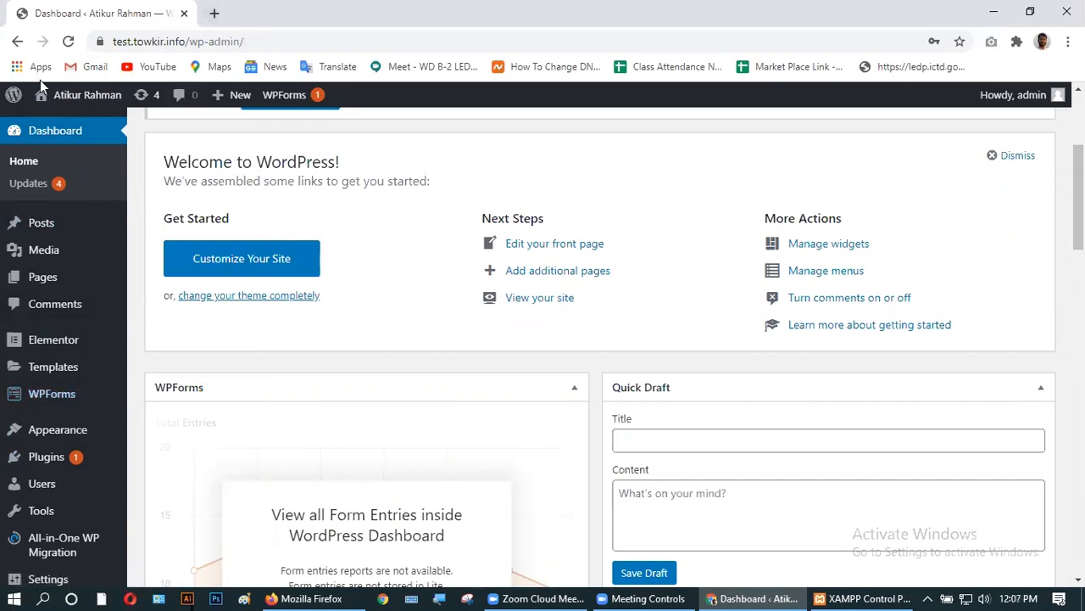
{"action": "mouse_move", "coordinate": [69, 99]}
{"action": "middle_click", "coordinate": [66, 129]}
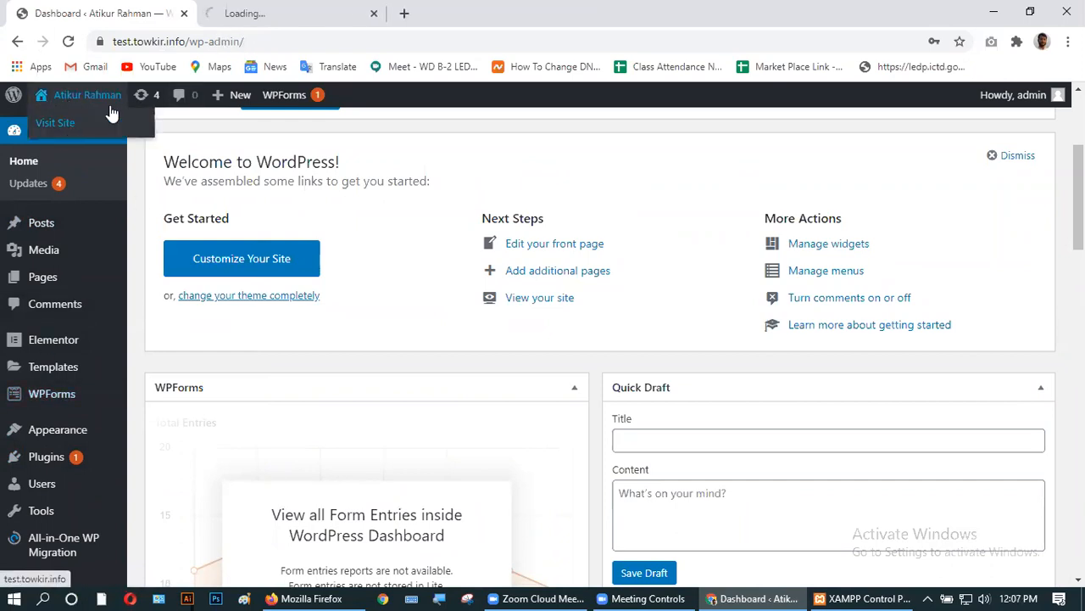
- View the logged-in homepage with the red Welcome My Site heading in the new tab
{"action": "left_click", "coordinate": [293, 13]}
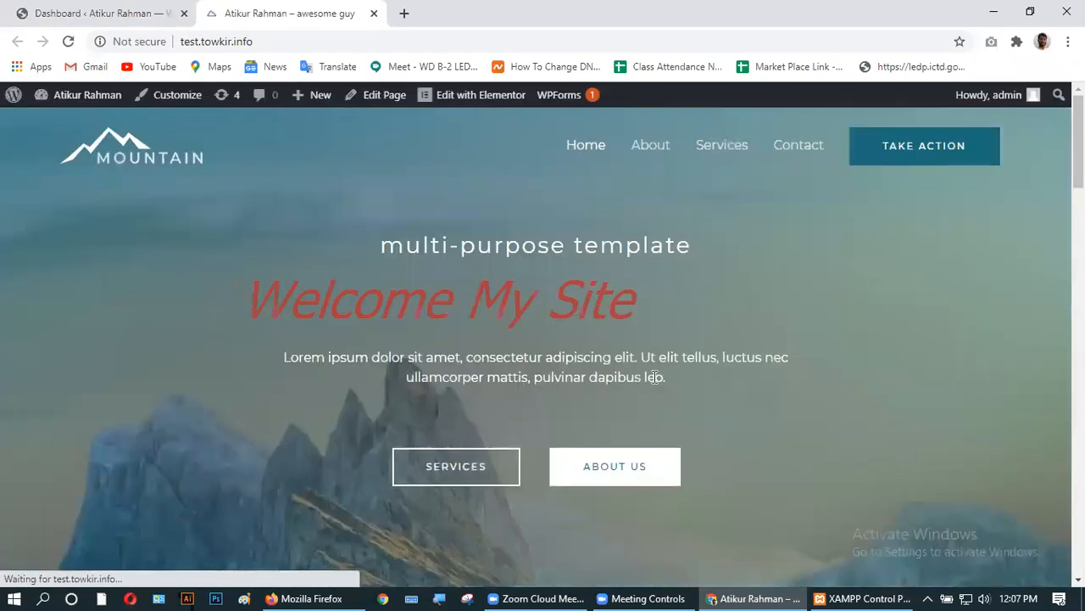
{"action": "scroll", "coordinate": [407, 461], "scroll_direction": "down", "scroll_amount": 15}
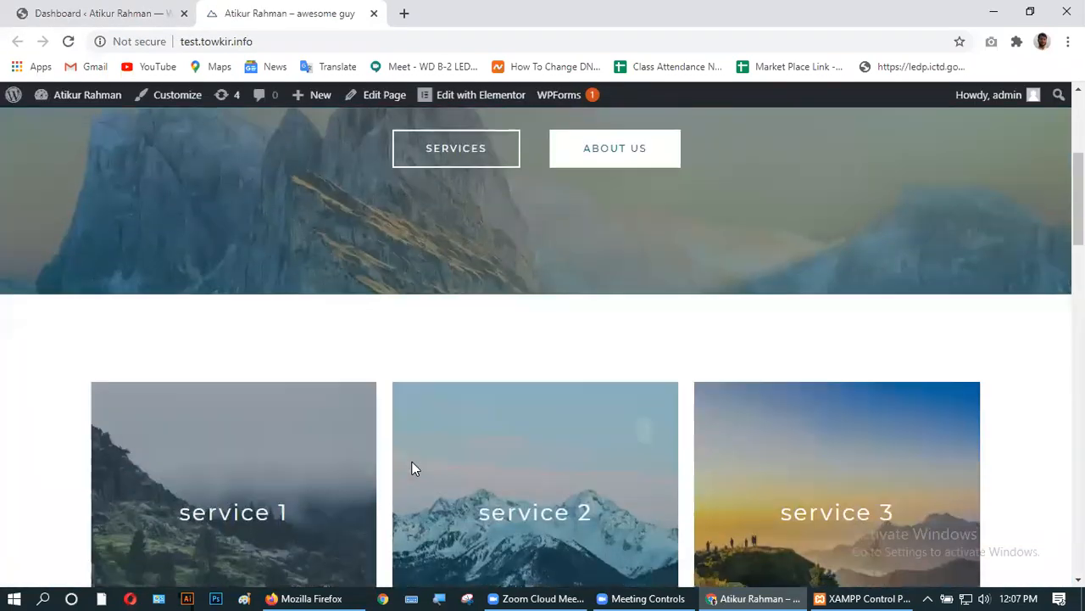
{"action": "scroll", "coordinate": [407, 469], "scroll_direction": "down", "scroll_amount": 4}
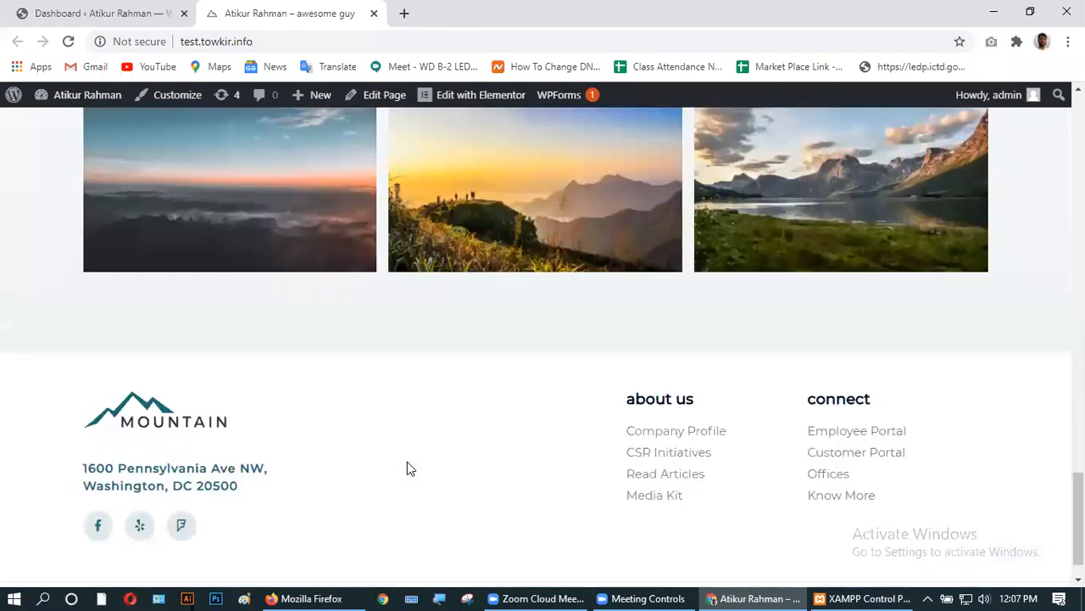
{"action": "scroll", "coordinate": [407, 469], "scroll_direction": "up", "scroll_amount": 12}
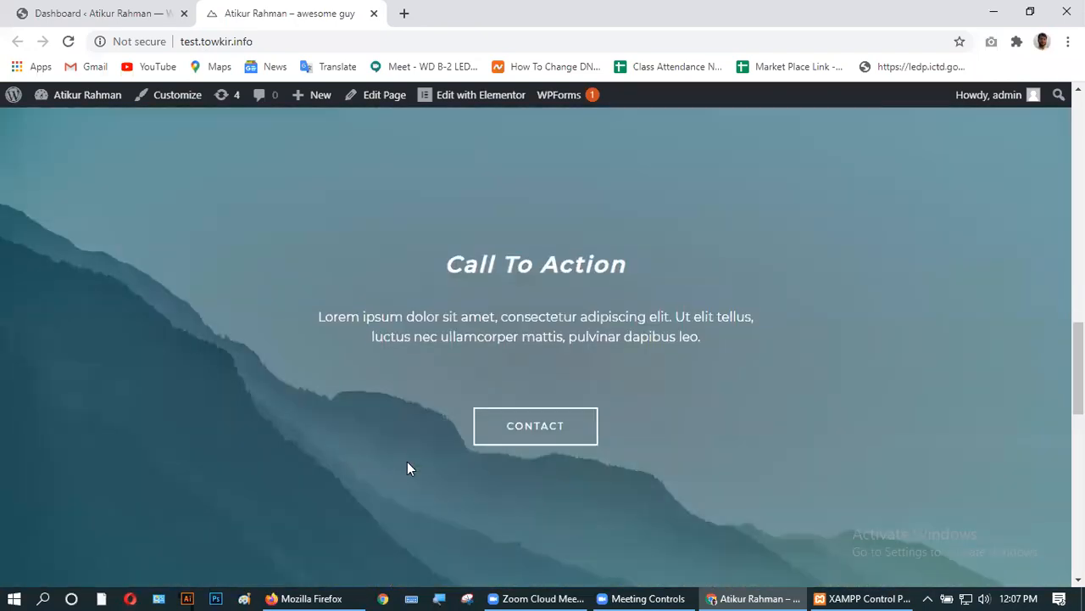
{"action": "scroll", "coordinate": [407, 461], "scroll_direction": "up", "scroll_amount": 5}
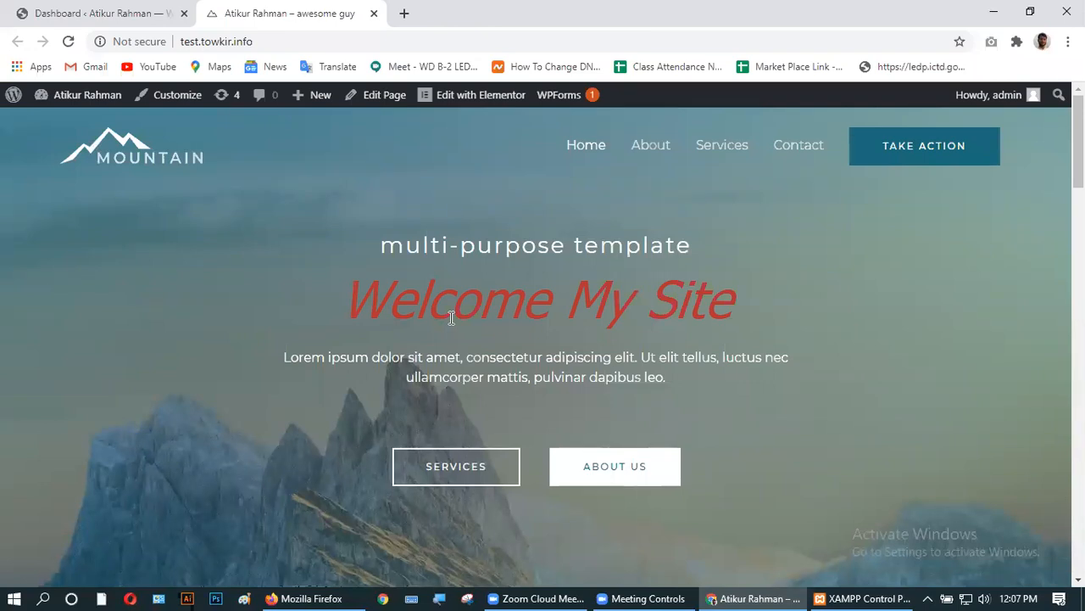
- Stop Apache and MySQL in the XAMPP Control Panel, then close it
{"action": "left_click", "coordinate": [852, 598]}
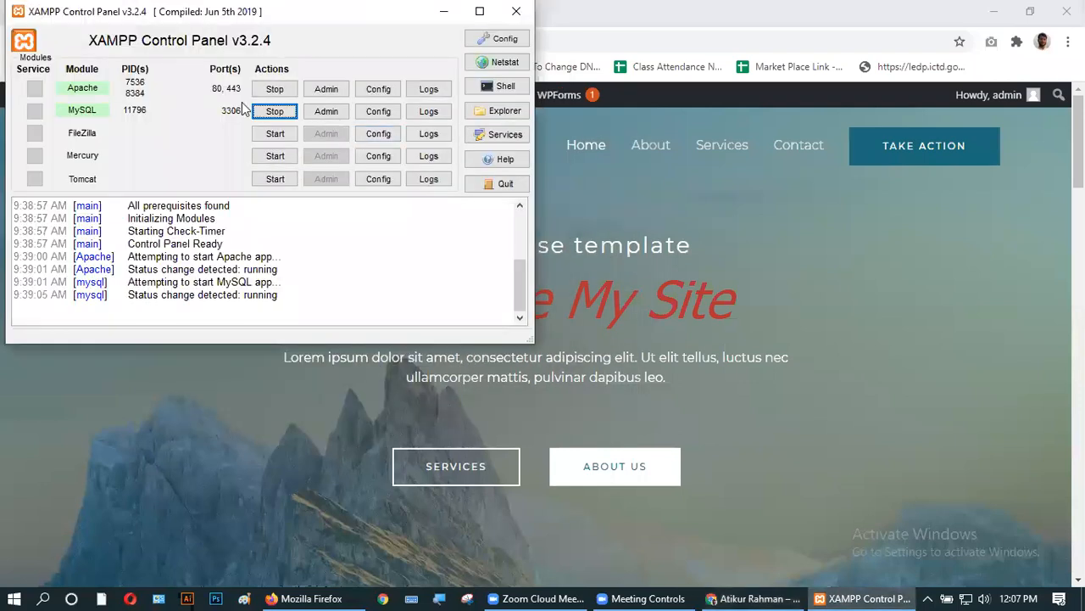
{"action": "left_click", "coordinate": [275, 89]}
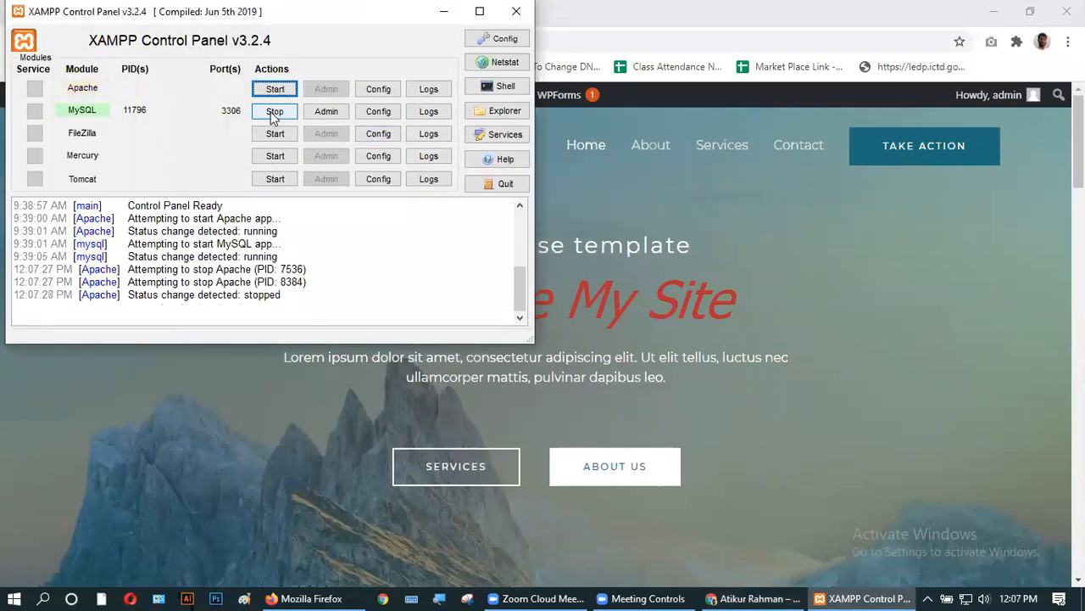
{"action": "left_click", "coordinate": [274, 112]}
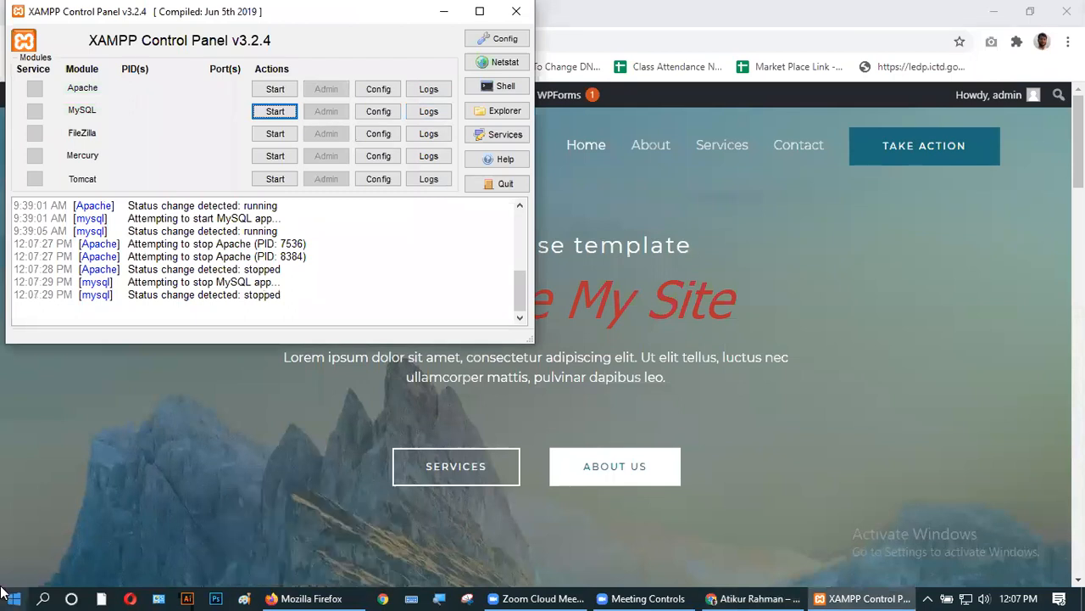
{"action": "left_click", "coordinate": [513, 8]}
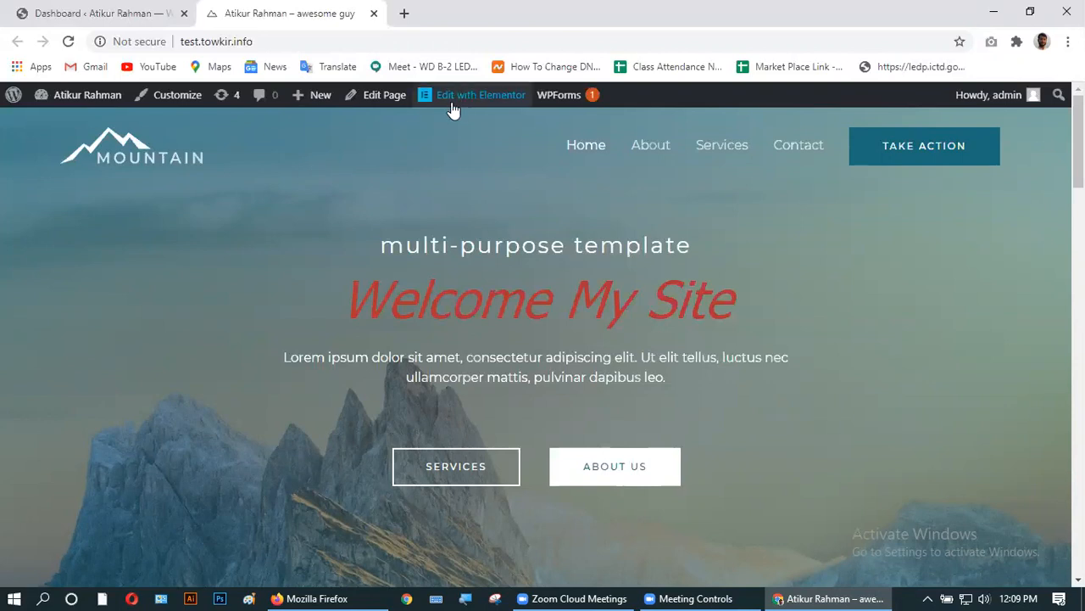
{"action": "scroll", "coordinate": [300, 351], "scroll_direction": "down", "scroll_amount": 8}
{"action": "scroll", "coordinate": [301, 354], "scroll_direction": "down", "scroll_amount": 10}
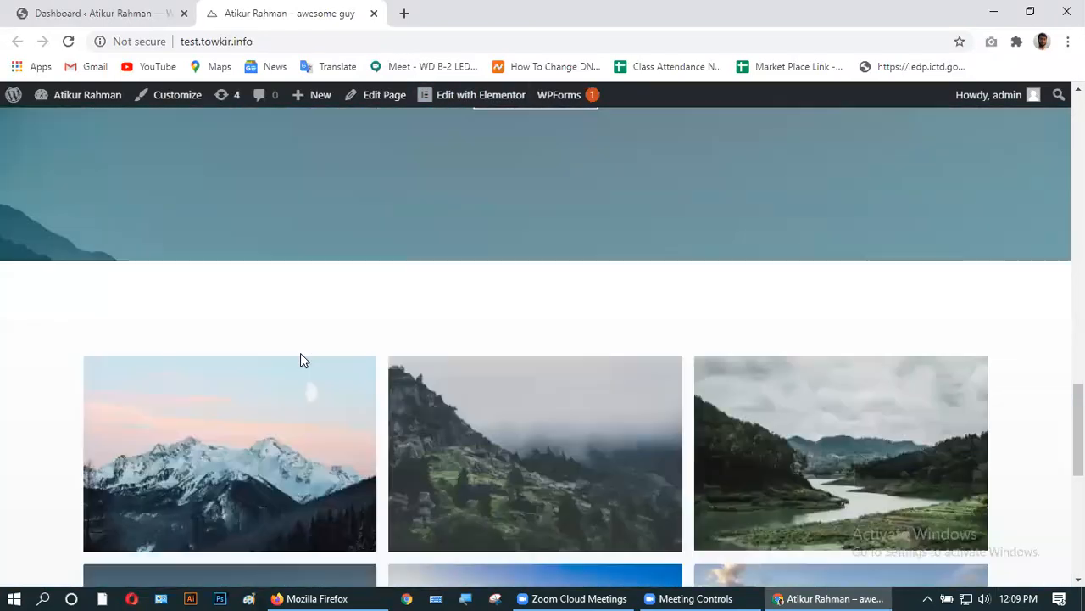
{"action": "scroll", "coordinate": [301, 359], "scroll_direction": "up", "scroll_amount": 18}
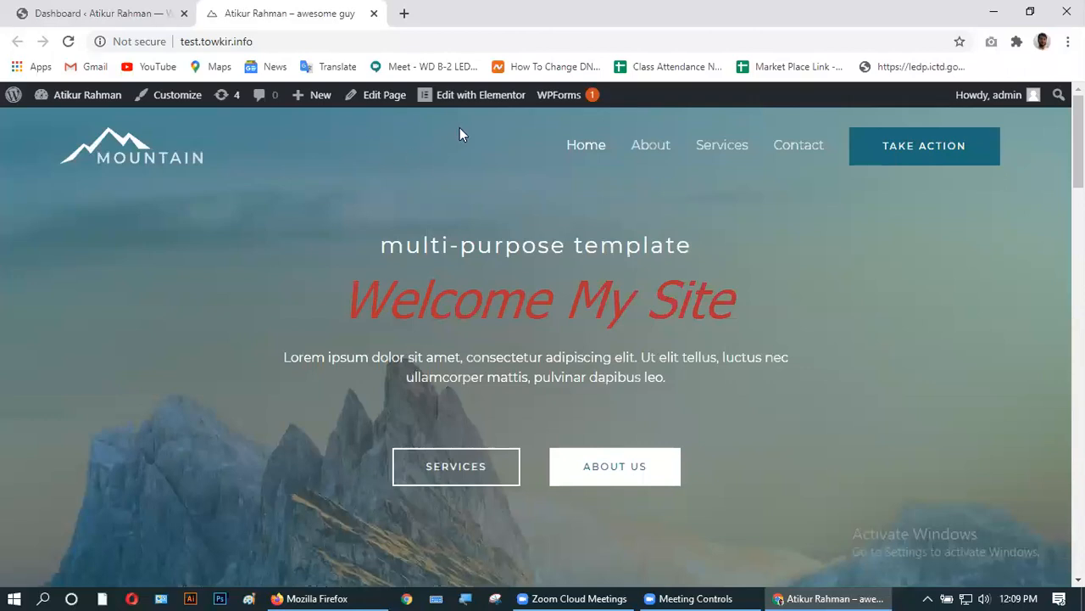
{"action": "mouse_move", "coordinate": [471, 100]}
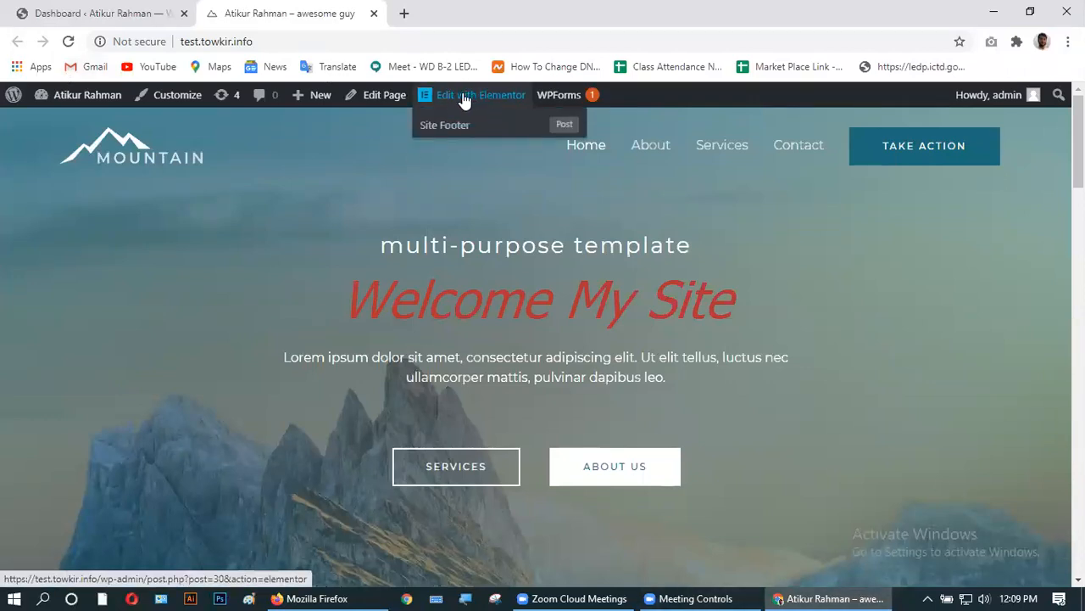
- Open the Home page with Edit with Elementor and scroll through the Mountain hero
{"action": "left_click", "coordinate": [452, 99]}
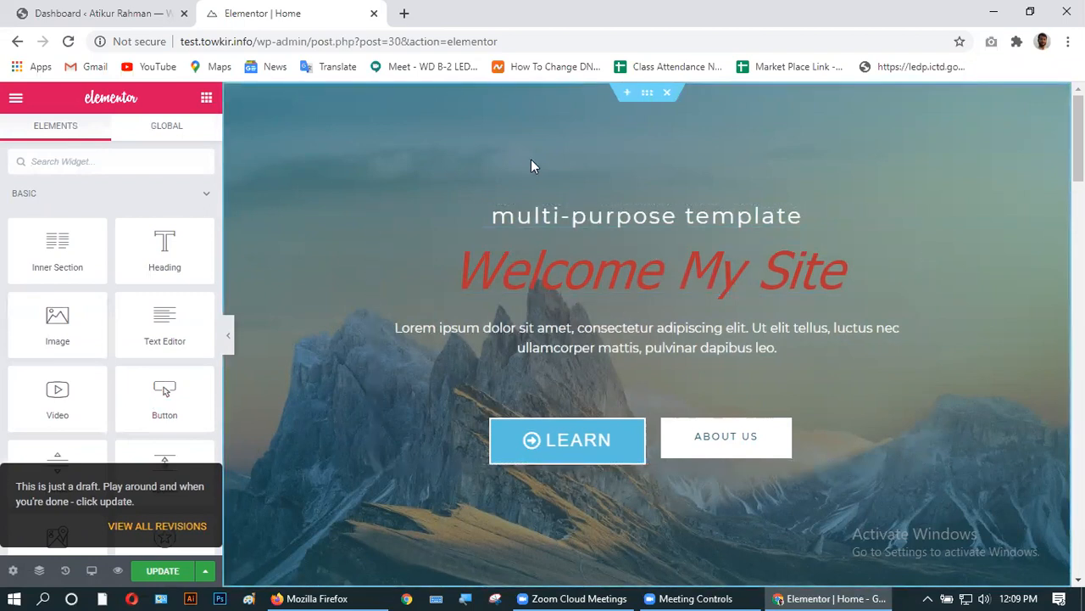
{"action": "scroll", "coordinate": [592, 388], "scroll_direction": "down", "scroll_amount": 15}
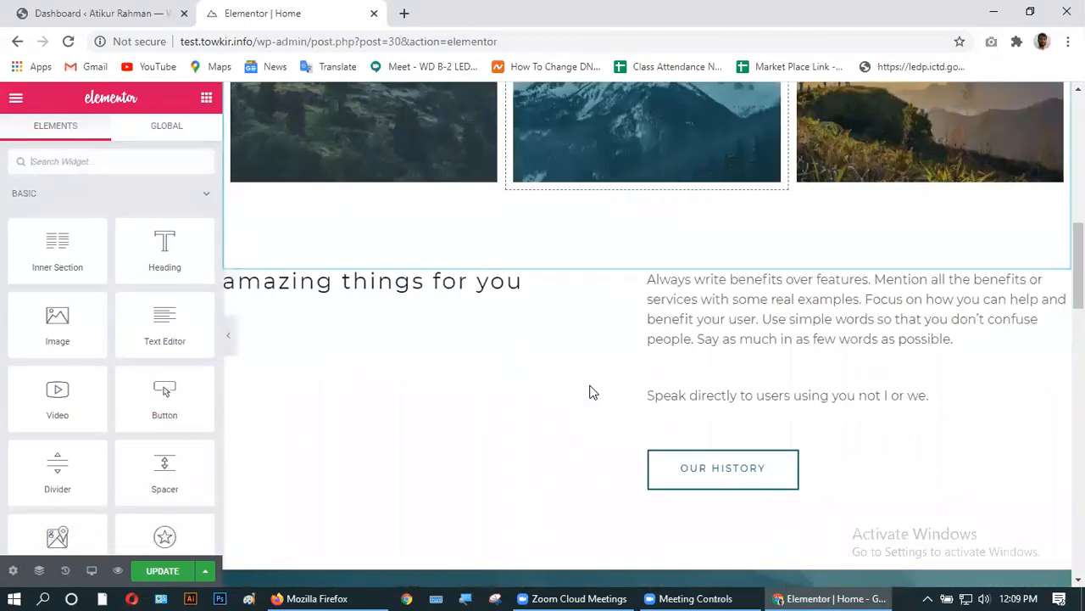
{"action": "scroll", "coordinate": [592, 388], "scroll_direction": "down", "scroll_amount": 5}
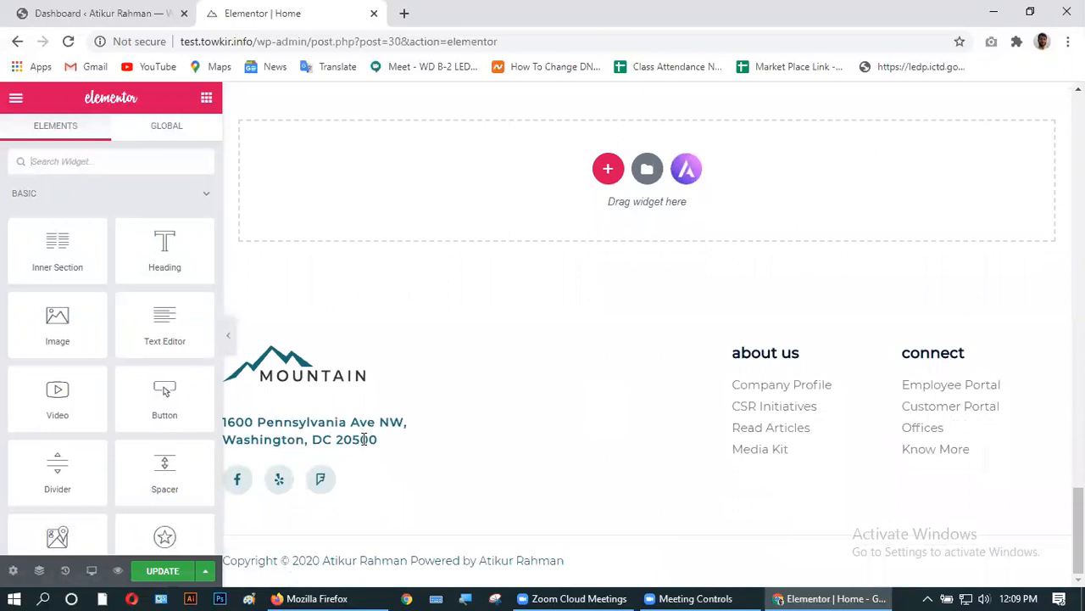
{"action": "scroll", "coordinate": [379, 442], "scroll_direction": "up", "scroll_amount": 20}
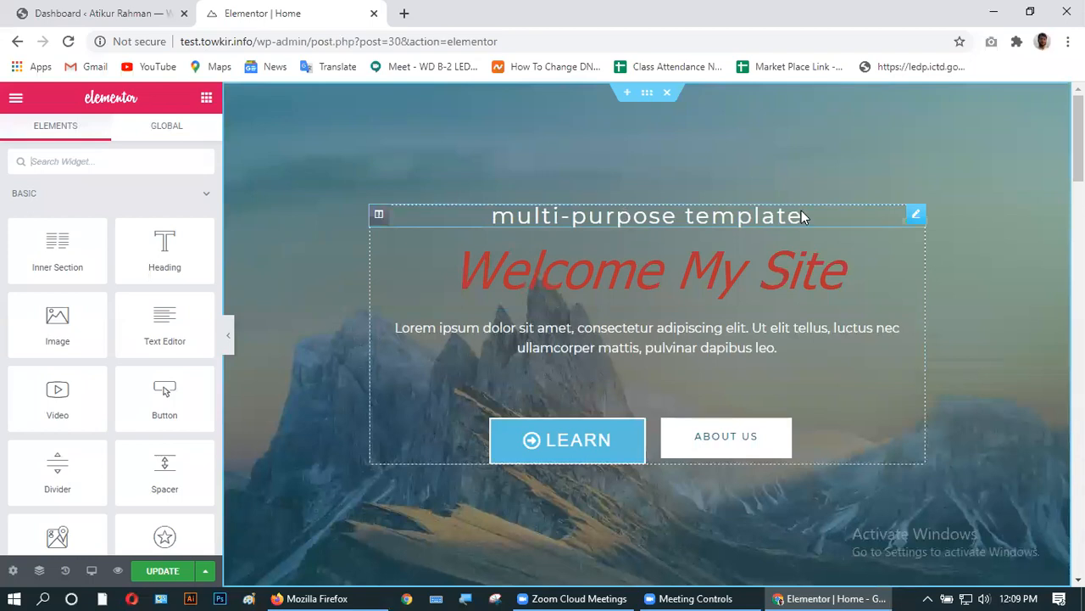
- Change the small hero heading's title to 'we are designer' and set its size to XL
{"action": "left_click", "coordinate": [621, 218]}
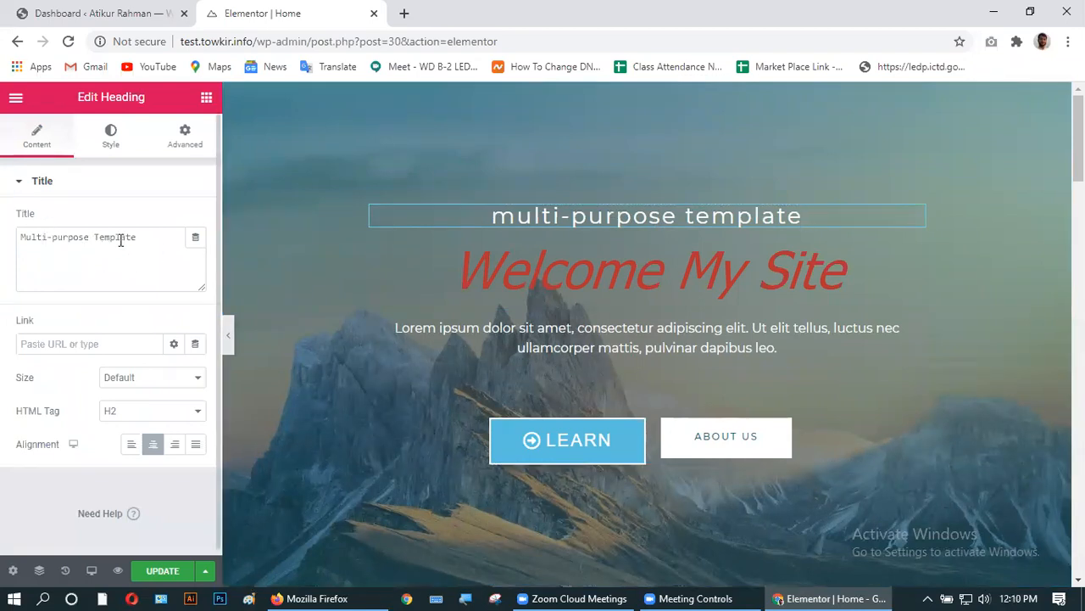
{"action": "left_click_drag", "start_coordinate": [142, 237], "coordinate": [13, 248]}
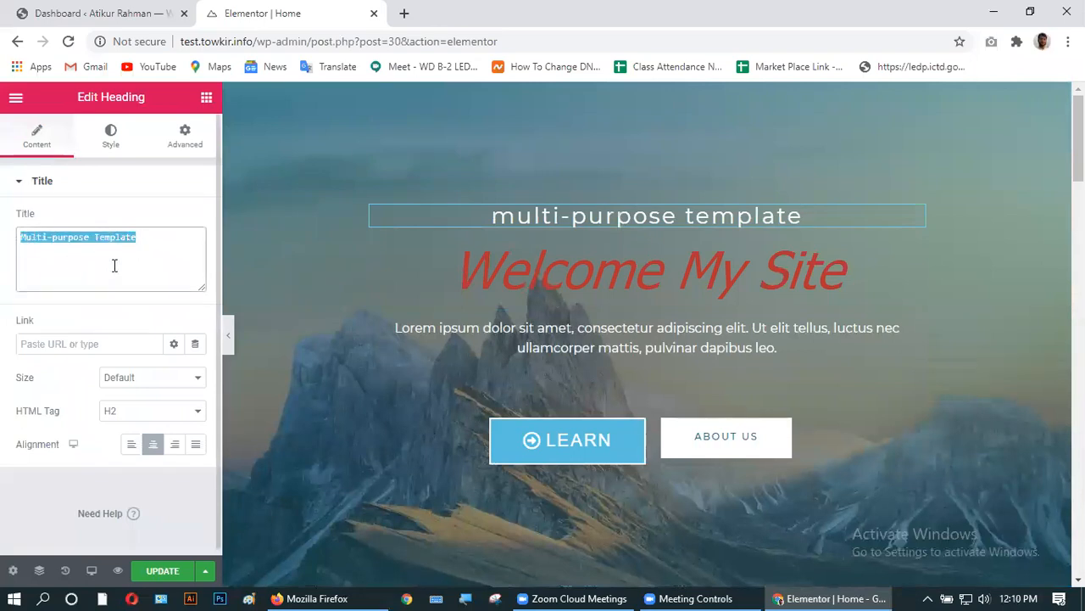
{"action": "type", "text": "we a"}
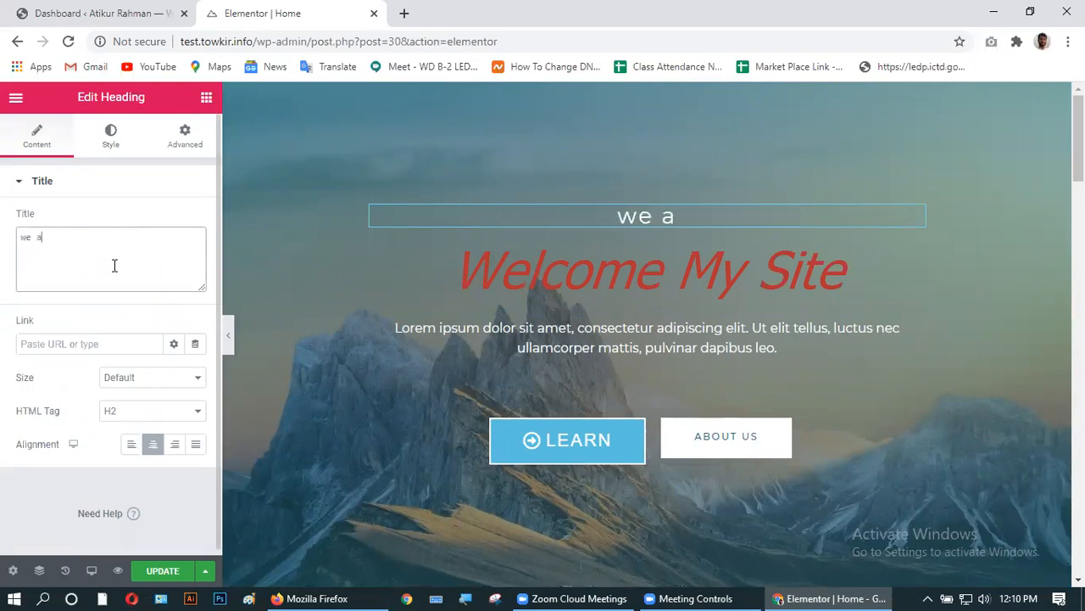
{"action": "type", "text": "re desi"}
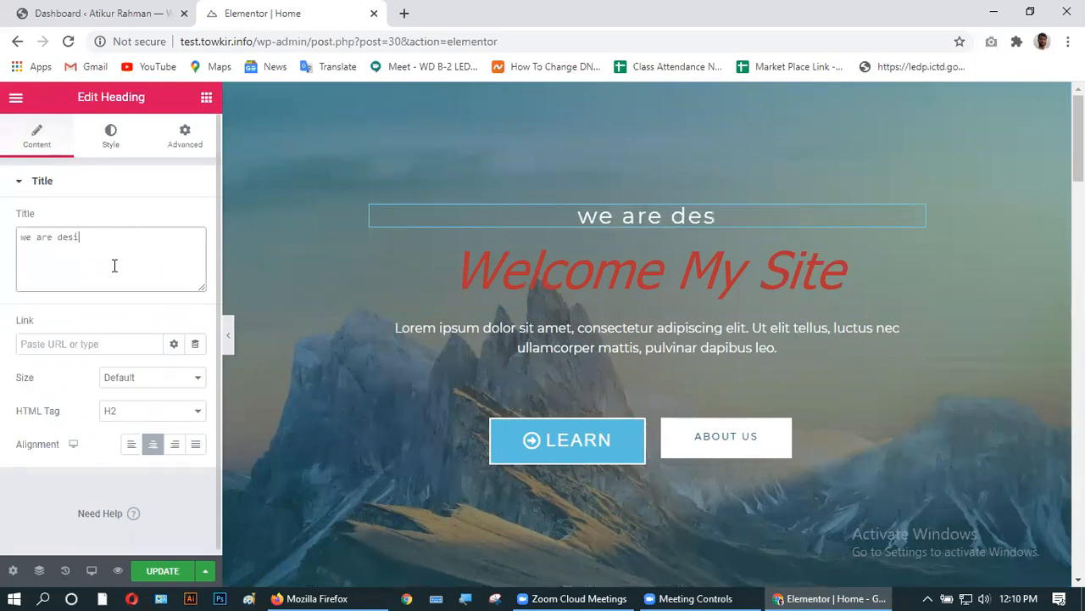
{"action": "type", "text": "gner"}
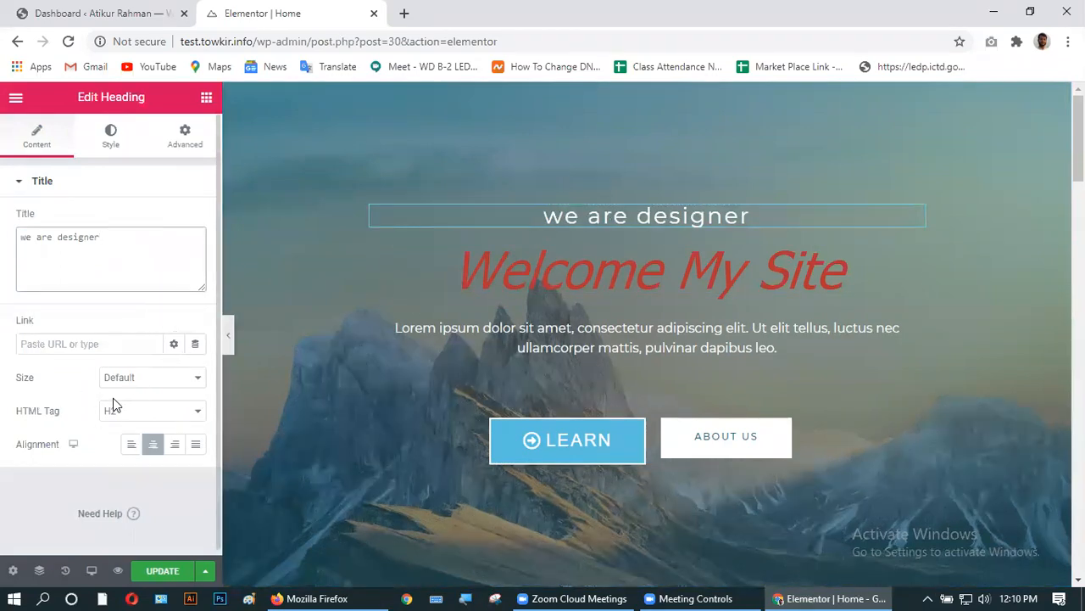
{"action": "left_click", "coordinate": [176, 386]}
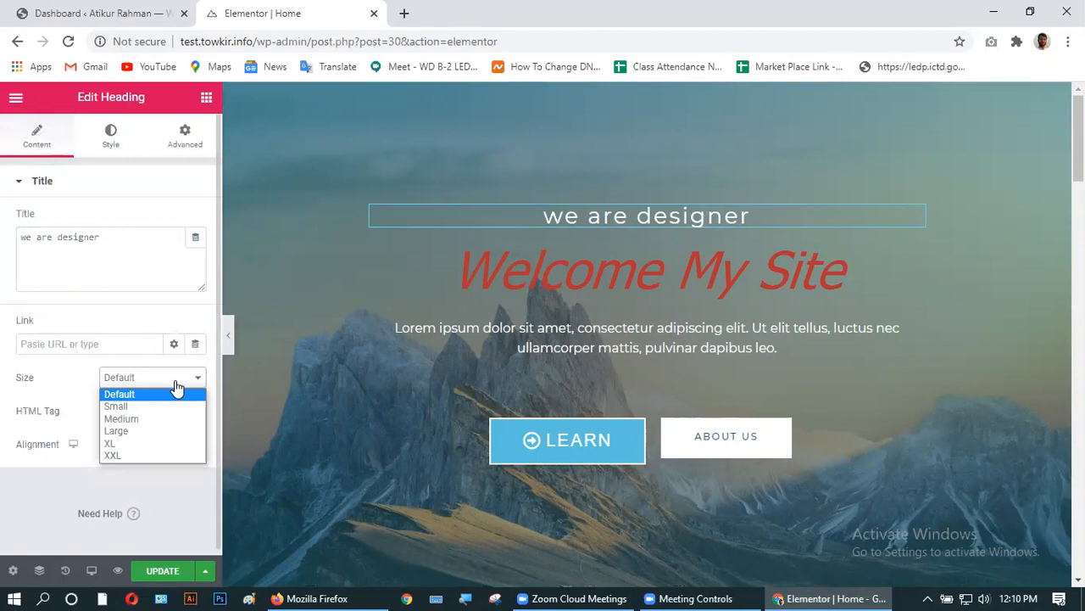
{"action": "left_click", "coordinate": [145, 406]}
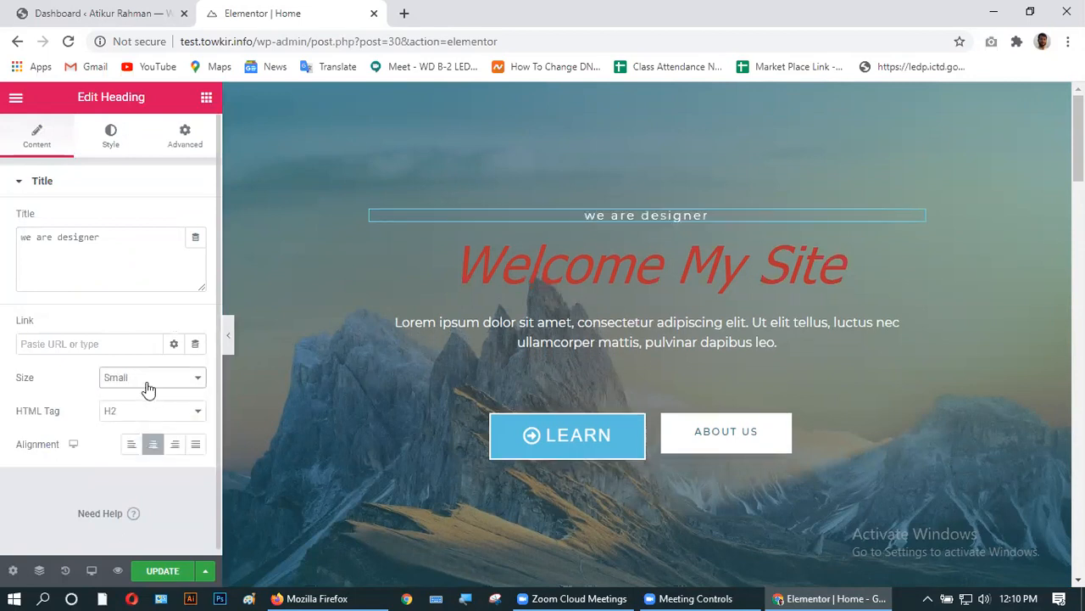
{"action": "left_click", "coordinate": [148, 388]}
{"action": "left_click", "coordinate": [148, 407]}
{"action": "left_click", "coordinate": [144, 379]}
{"action": "left_click", "coordinate": [133, 418]}
{"action": "left_click", "coordinate": [145, 379]}
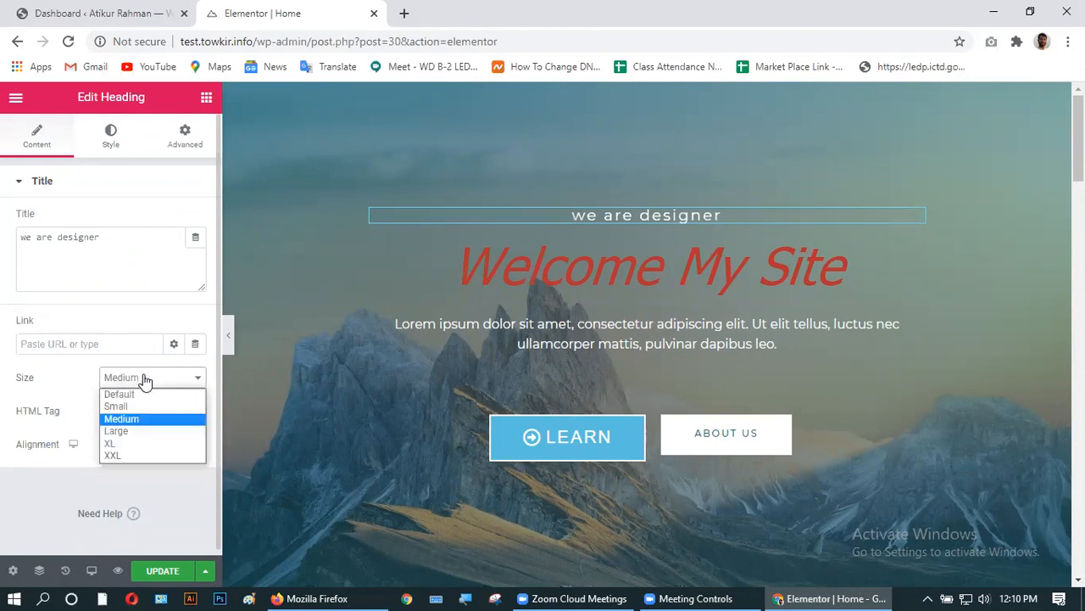
{"action": "left_click", "coordinate": [142, 431]}
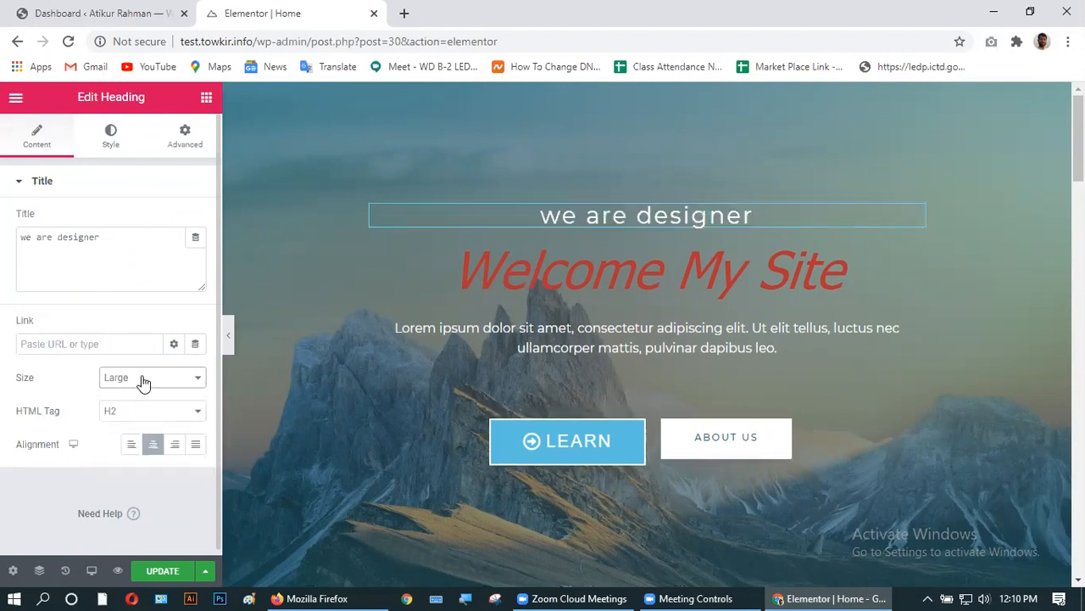
{"action": "left_click", "coordinate": [144, 379]}
{"action": "left_click", "coordinate": [140, 446]}
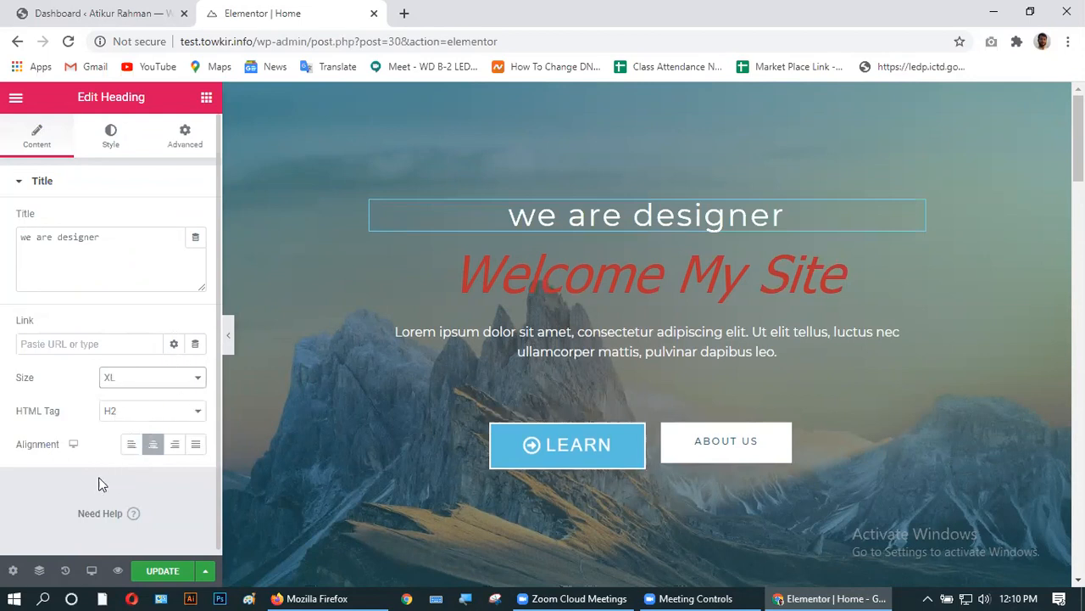
- Set the heading's HTML tag to H3 and its alignment to Center
{"action": "scroll", "coordinate": [119, 449], "scroll_direction": "down", "scroll_amount": 1}
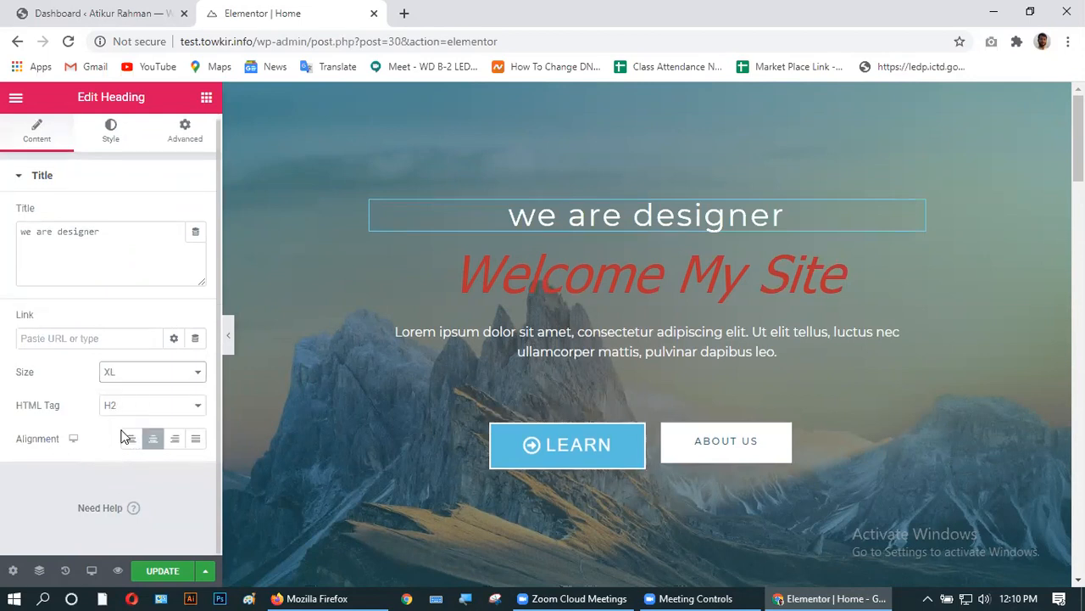
{"action": "left_click", "coordinate": [134, 413]}
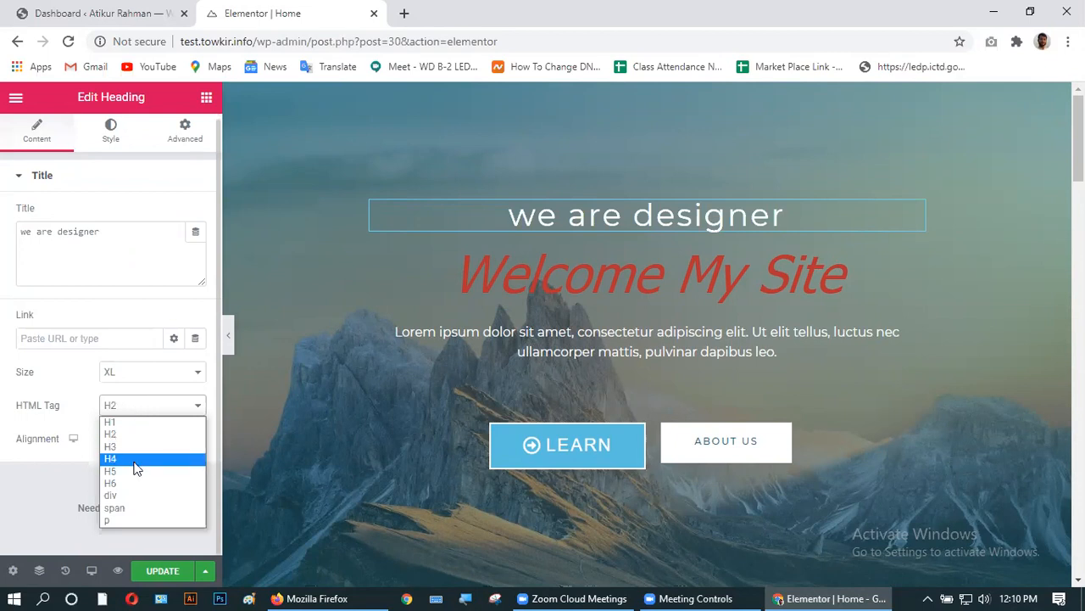
{"action": "left_click", "coordinate": [136, 462]}
{"action": "left_click", "coordinate": [139, 410]}
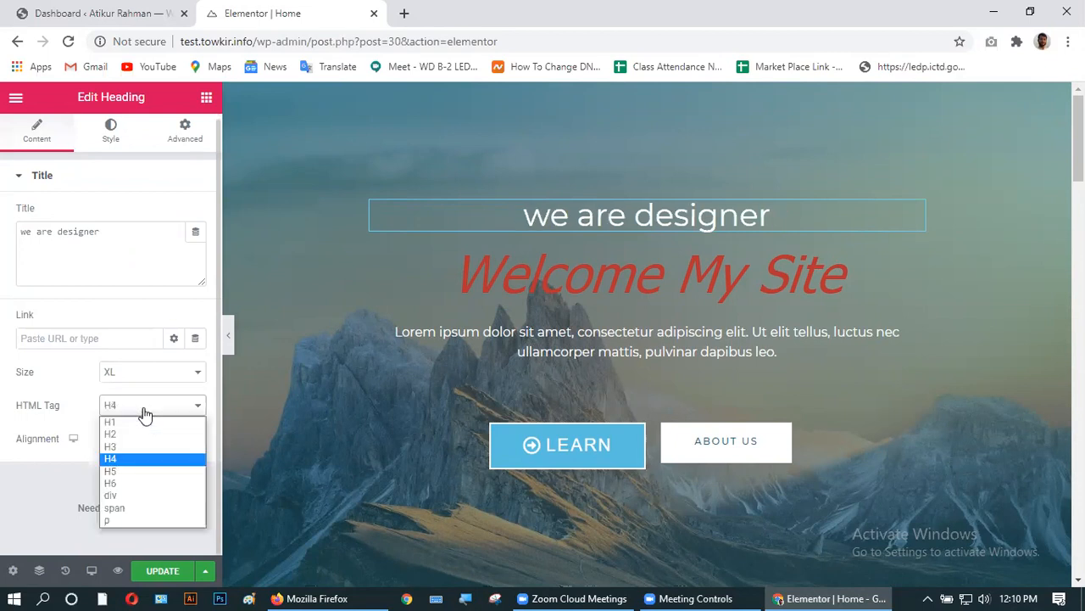
{"action": "left_click", "coordinate": [127, 423]}
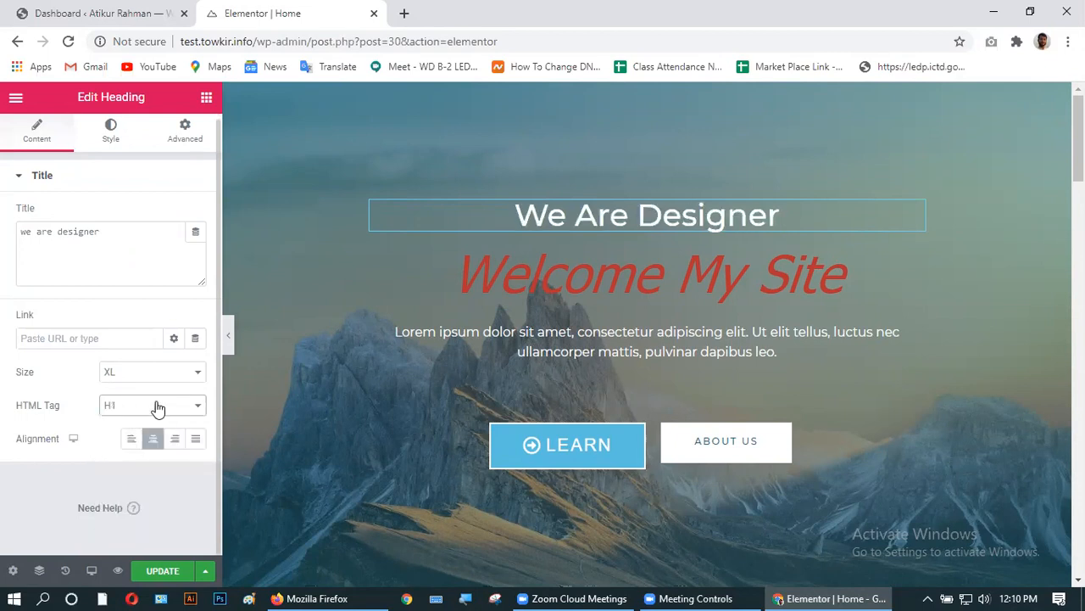
{"action": "left_click", "coordinate": [155, 408]}
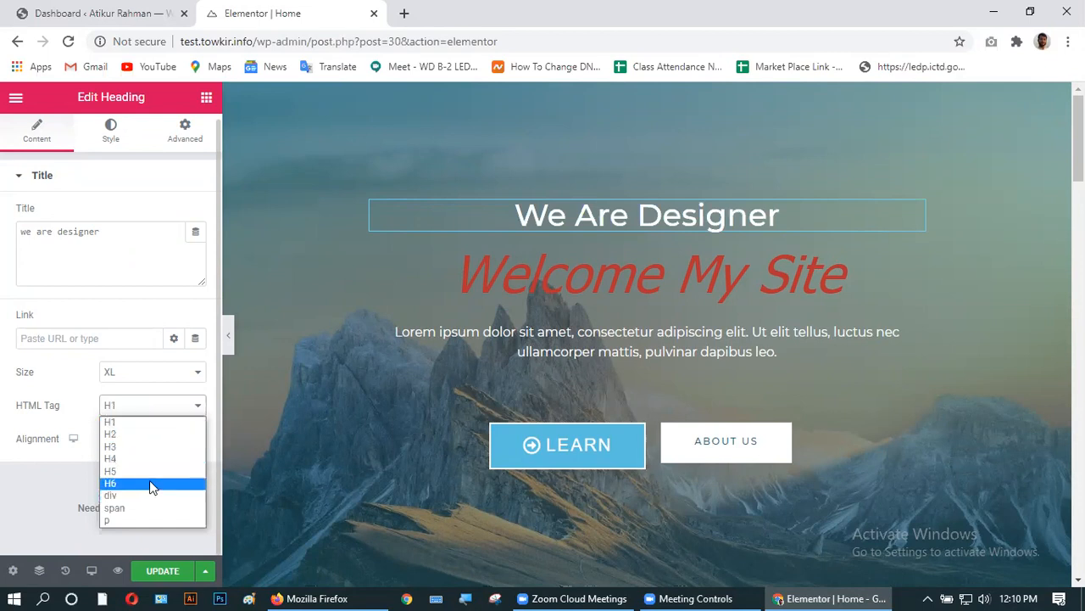
{"action": "left_click", "coordinate": [149, 483]}
{"action": "left_click", "coordinate": [144, 407]}
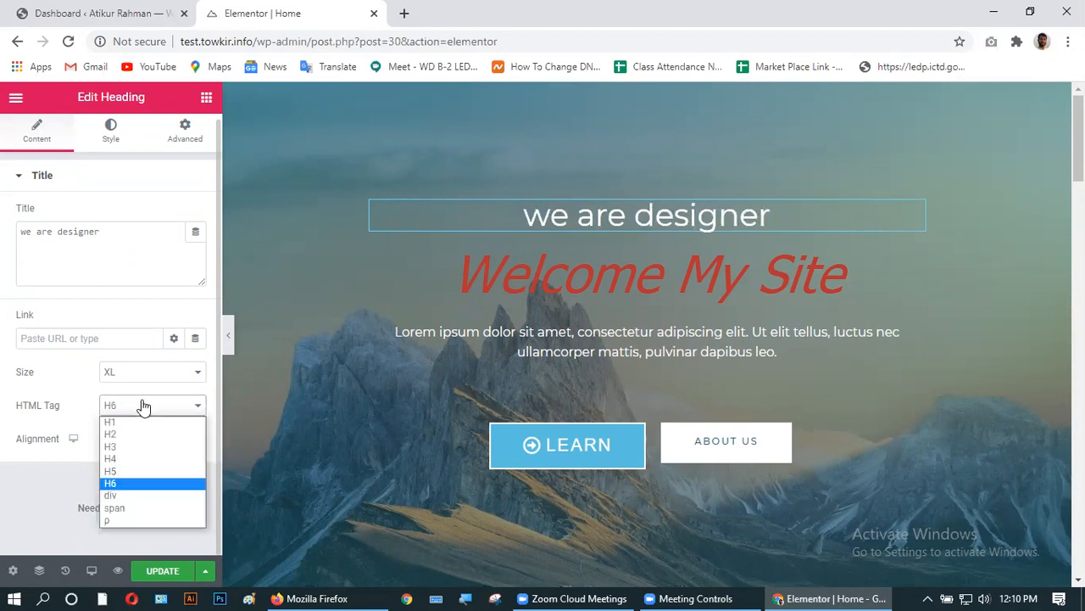
{"action": "left_click", "coordinate": [132, 448]}
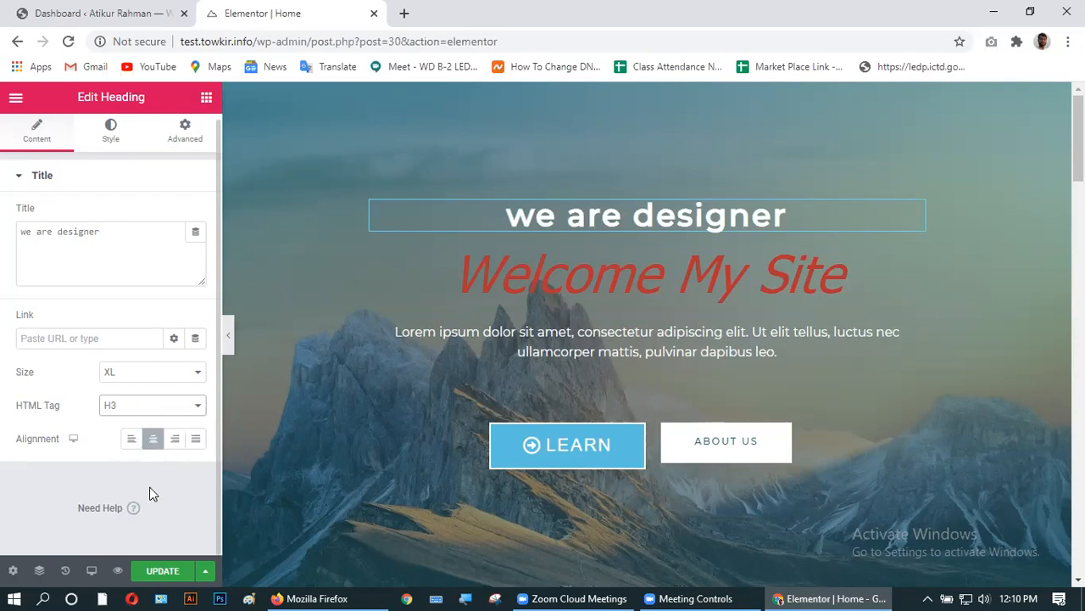
{"action": "left_click", "coordinate": [132, 444]}
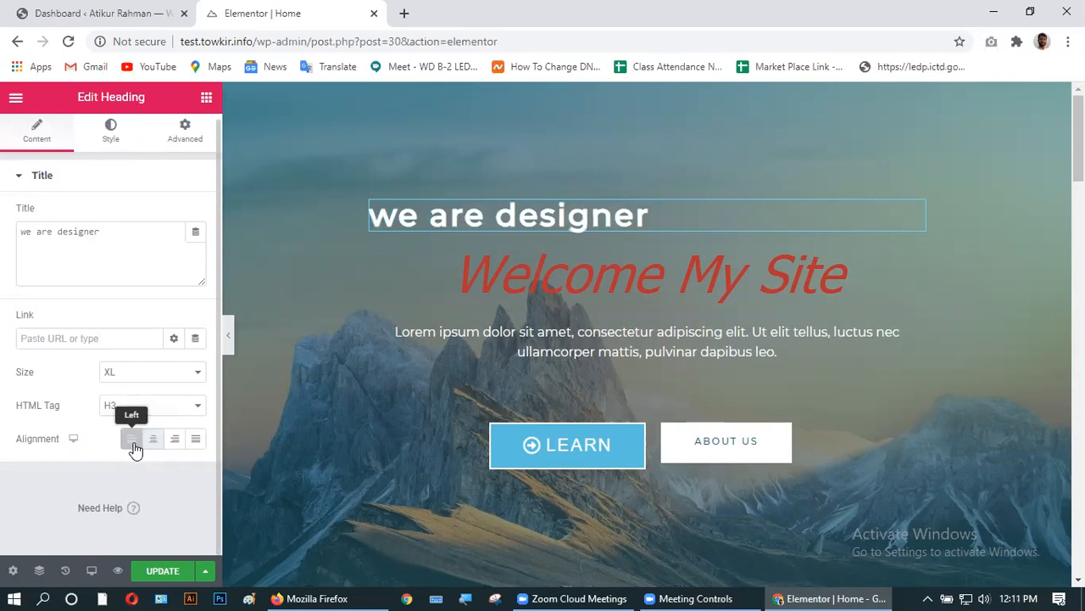
{"action": "left_click", "coordinate": [173, 445]}
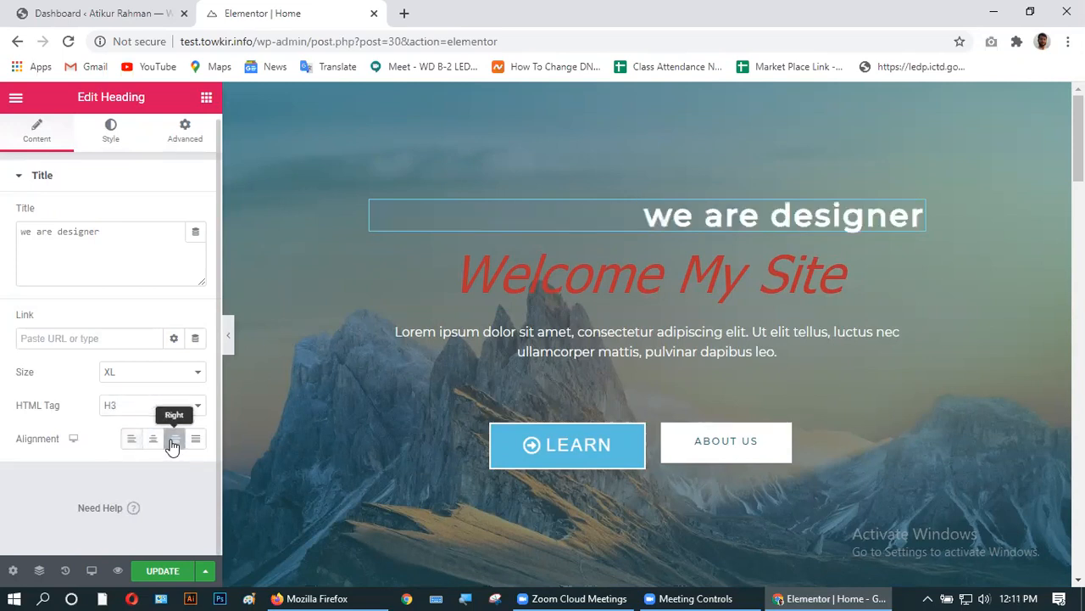
{"action": "left_click", "coordinate": [196, 443]}
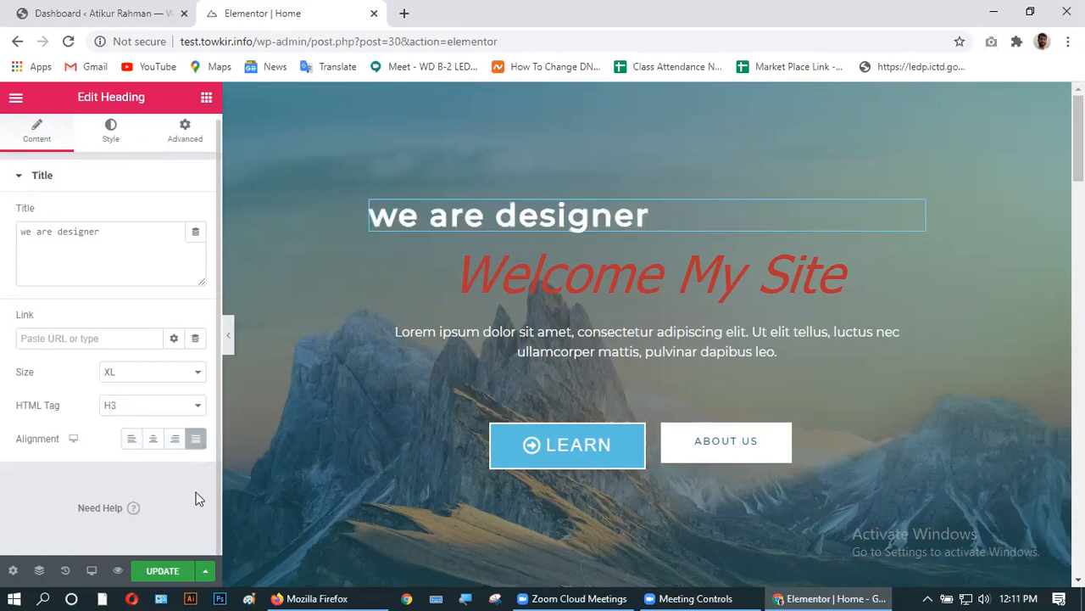
{"action": "left_click", "coordinate": [154, 438]}
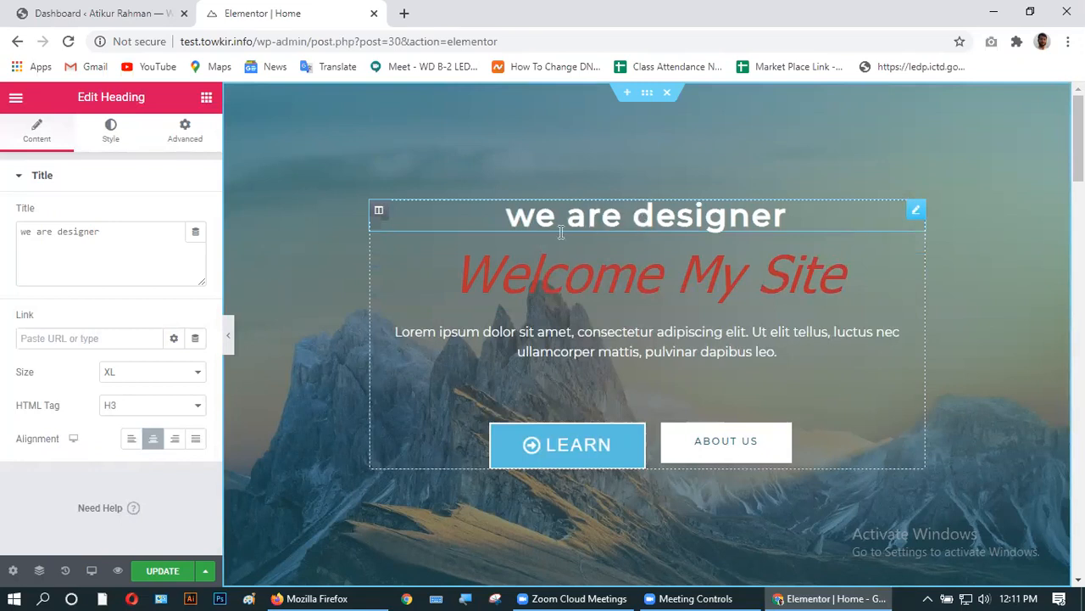
- In the Style tab, set the heading's text color to the black preset (#000000)
{"action": "left_click", "coordinate": [111, 129]}
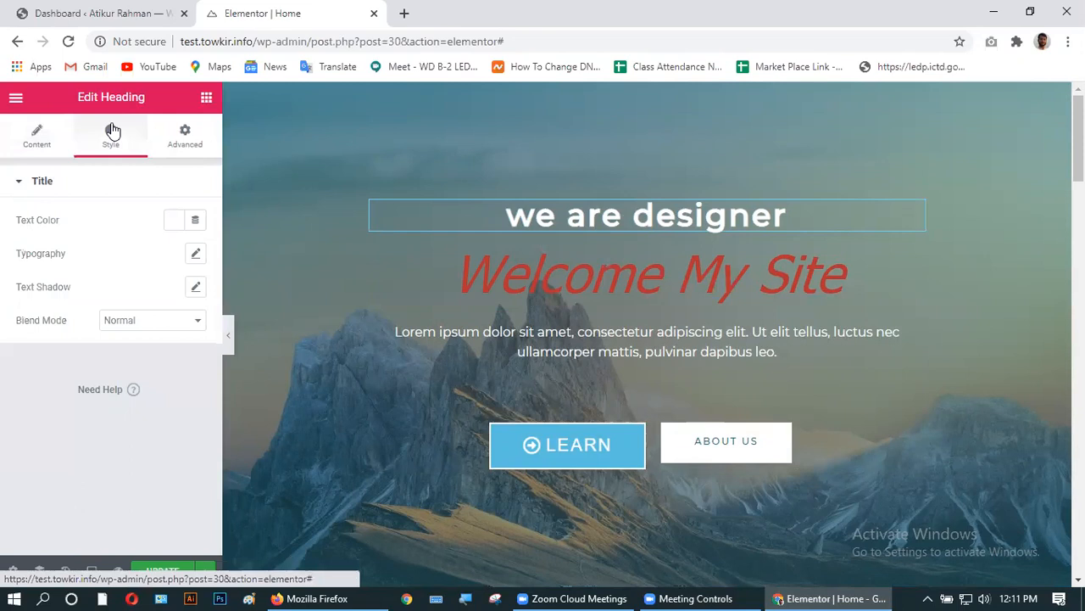
{"action": "left_click", "coordinate": [174, 222]}
{"action": "mouse_move", "coordinate": [237, 317]}
{"action": "left_mouse_down"}
{"action": "mouse_move", "coordinate": [194, 357]}
{"action": "mouse_move", "coordinate": [132, 363]}
{"action": "left_mouse_up"}
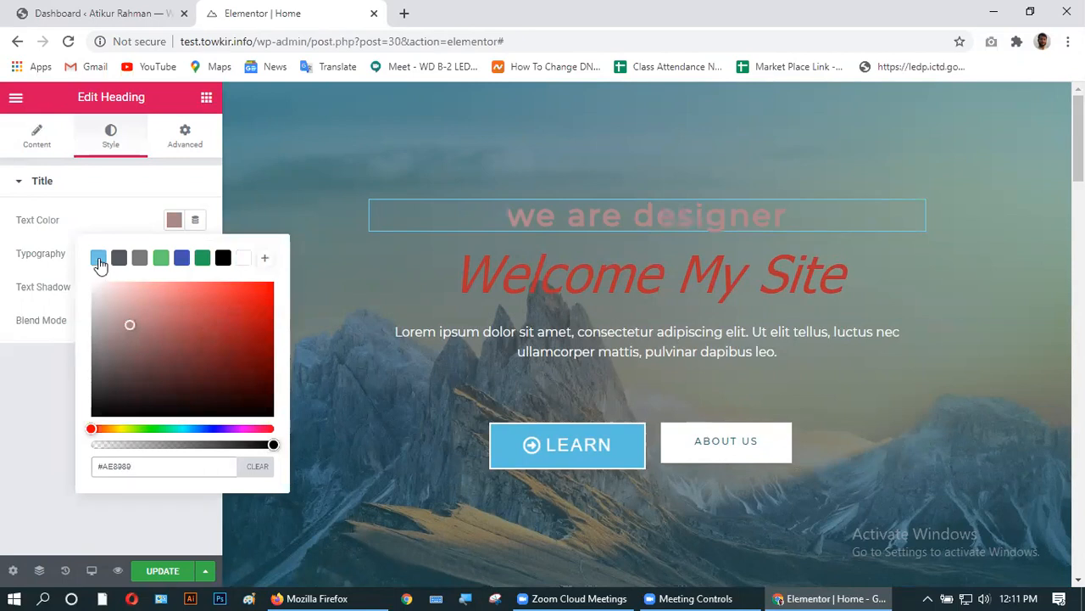
{"action": "left_click", "coordinate": [99, 258]}
{"action": "mouse_move", "coordinate": [260, 336]}
{"action": "left_mouse_down"}
{"action": "mouse_move", "coordinate": [253, 311]}
{"action": "mouse_move", "coordinate": [221, 300]}
{"action": "mouse_move", "coordinate": [244, 300]}
{"action": "mouse_move", "coordinate": [252, 345]}
{"action": "mouse_move", "coordinate": [240, 398]}
{"action": "left_mouse_up"}
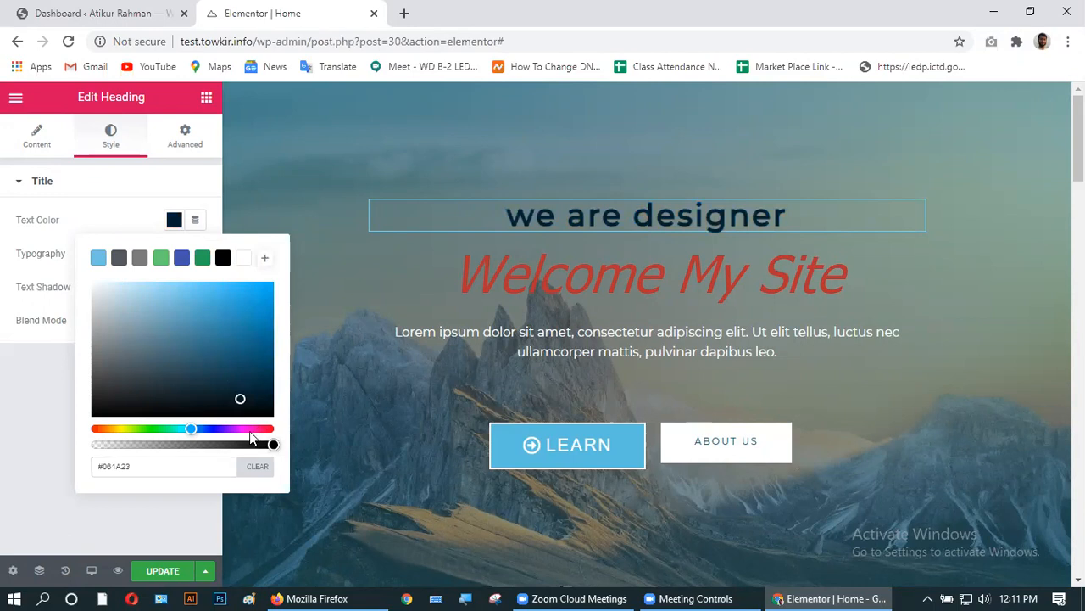
{"action": "left_click", "coordinate": [225, 262]}
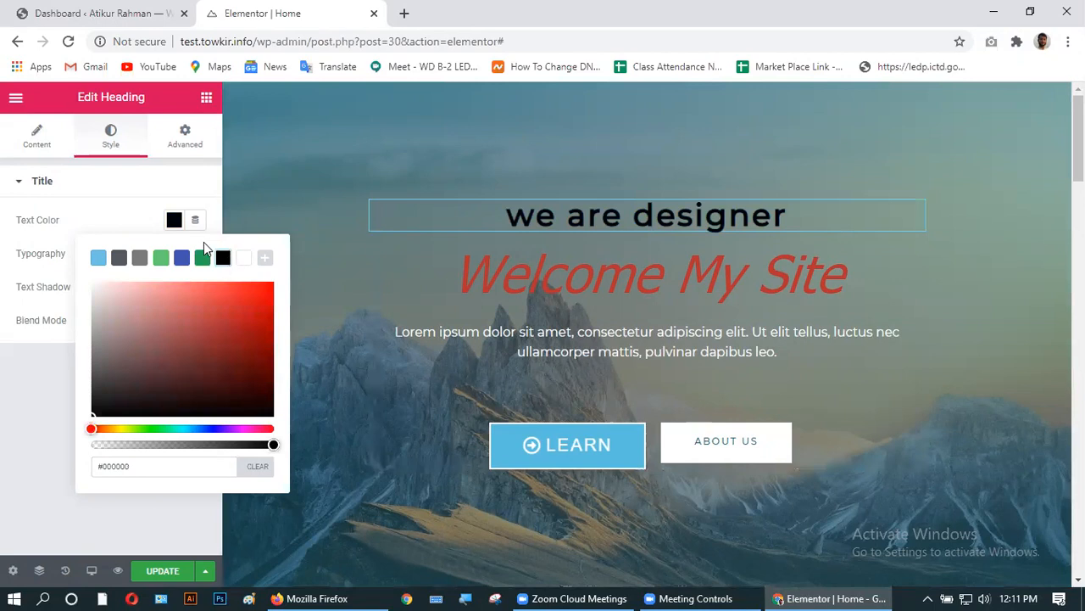
{"action": "left_click", "coordinate": [29, 383]}
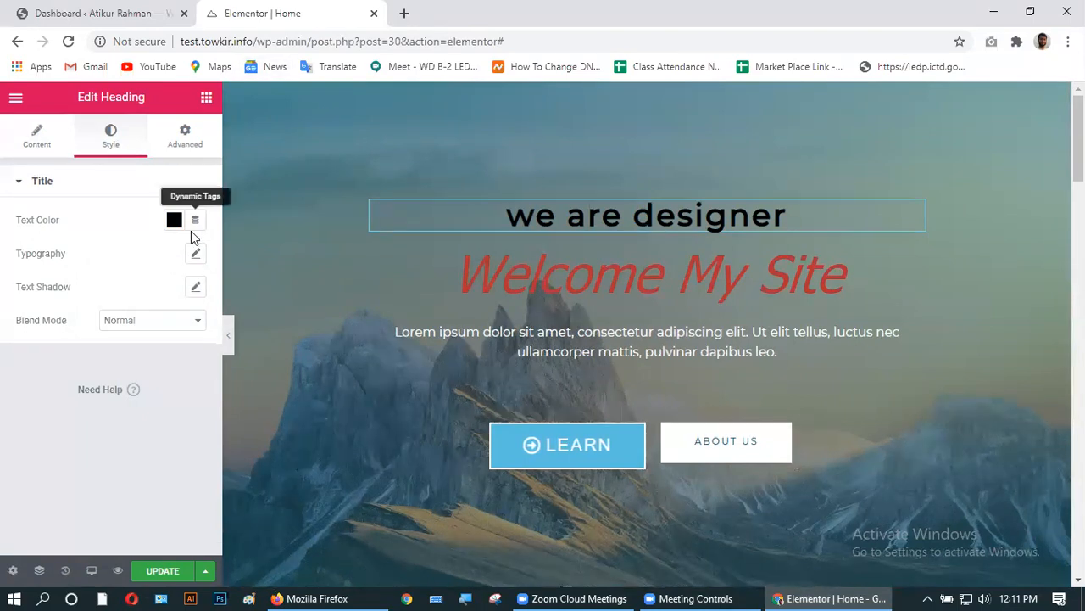
- Set the heading's typography to the Helvetica font family at 40 px size
{"action": "left_click", "coordinate": [195, 255]}
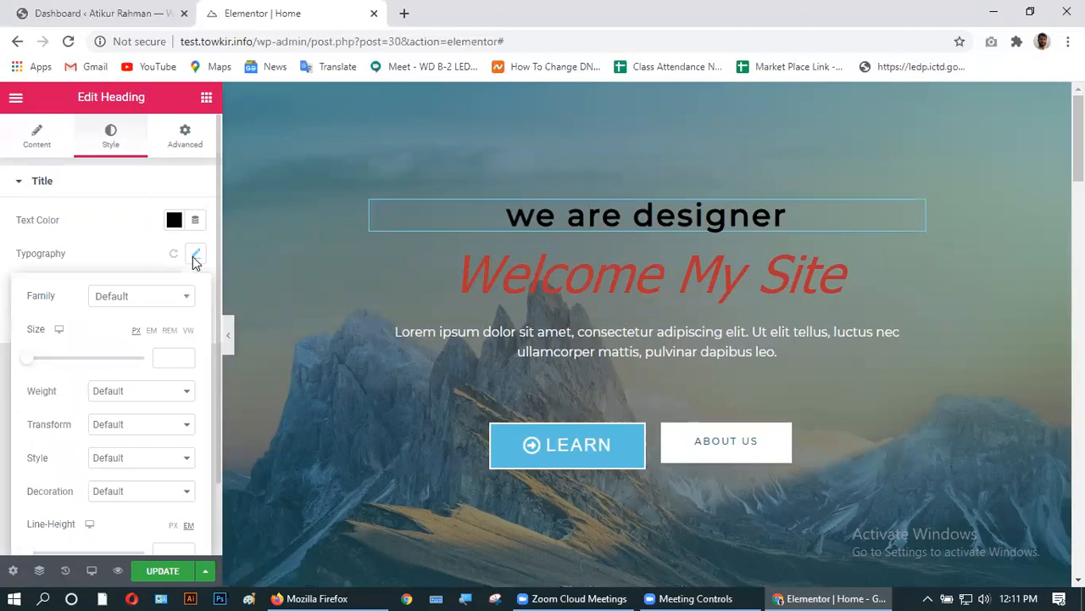
{"action": "left_click", "coordinate": [167, 297]}
{"action": "left_click", "coordinate": [143, 385]}
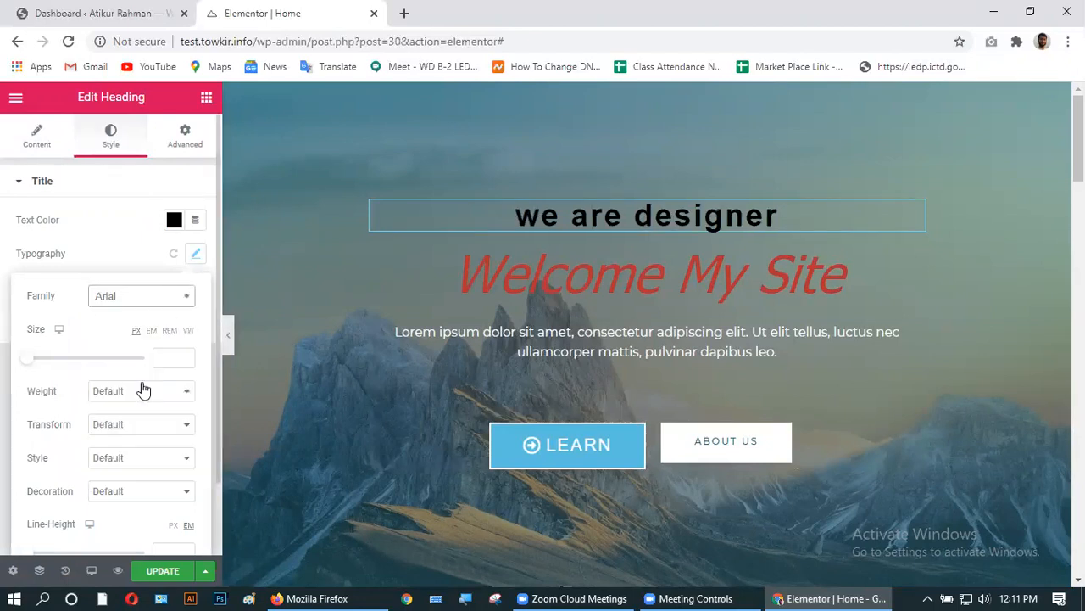
{"action": "left_click", "coordinate": [154, 299]}
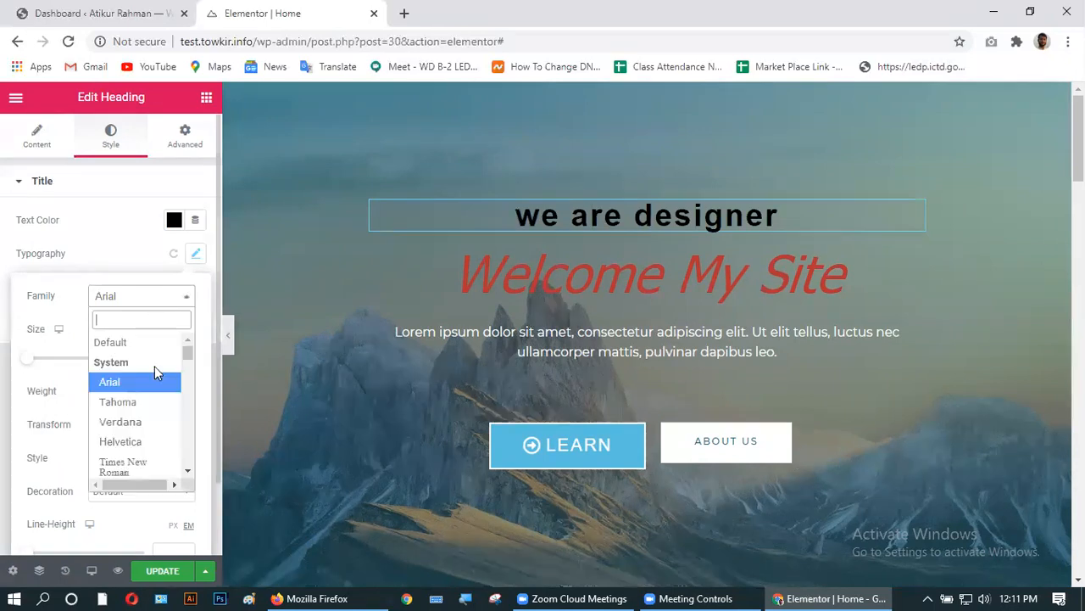
{"action": "left_click", "coordinate": [148, 402]}
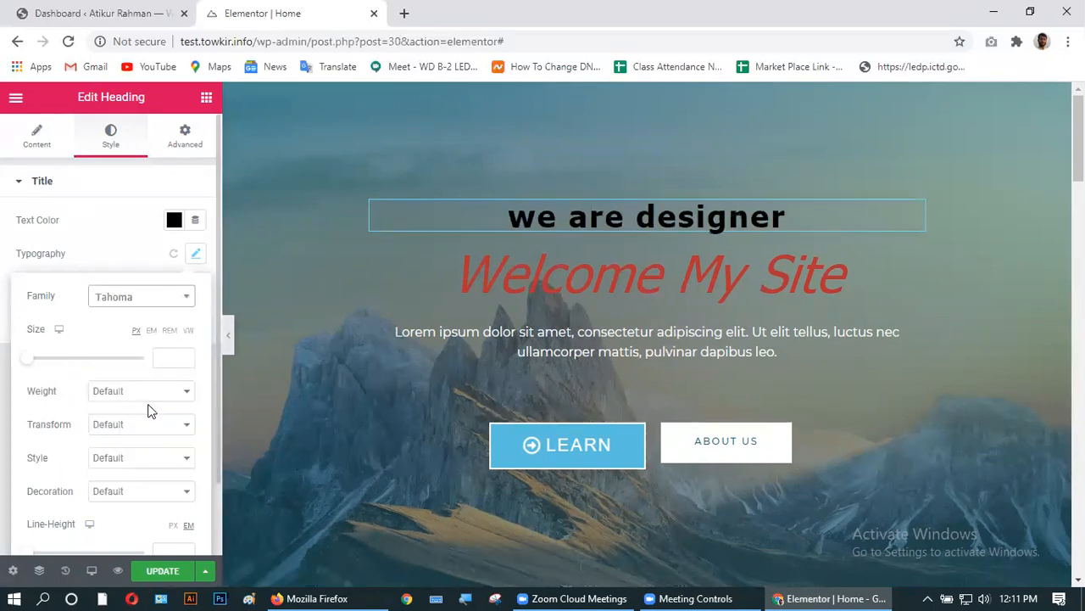
{"action": "left_click", "coordinate": [155, 300]}
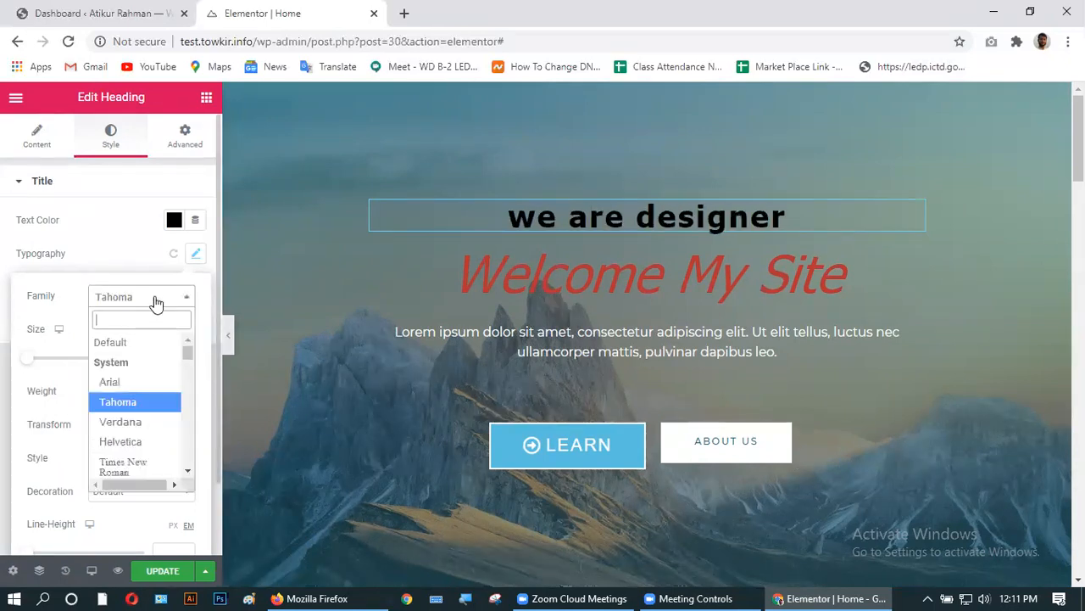
{"action": "left_click", "coordinate": [131, 441]}
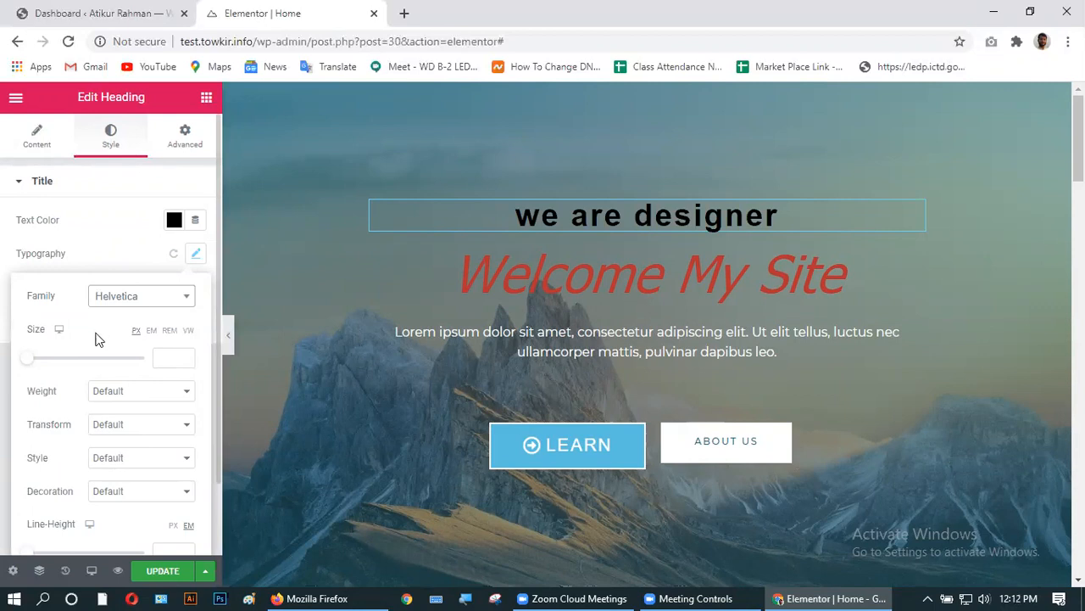
{"action": "left_click", "coordinate": [186, 355]}
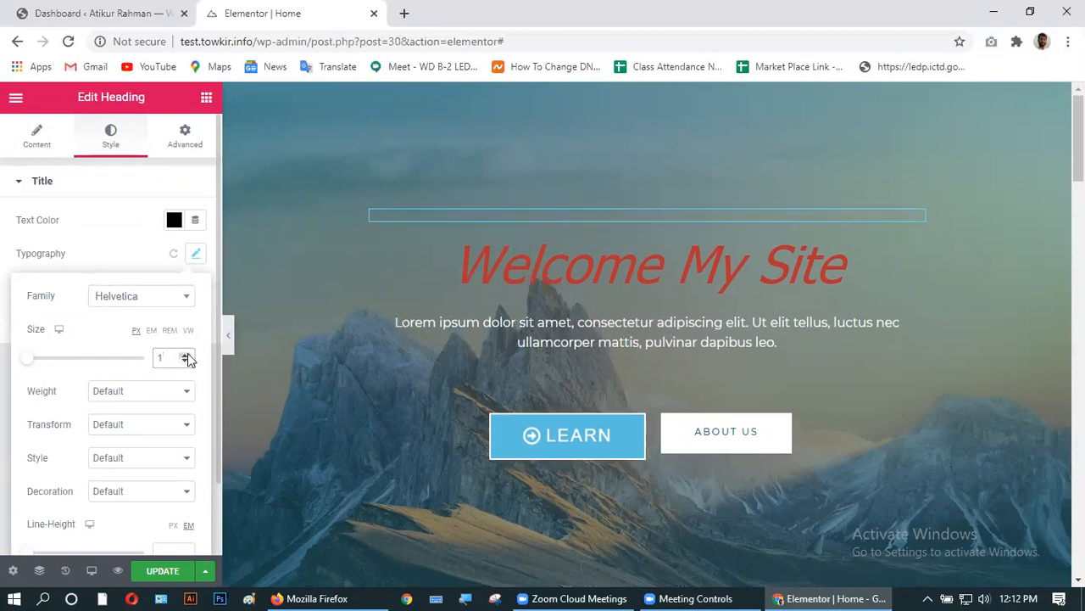
{"action": "left_click_drag", "start_coordinate": [186, 357], "coordinate": [187, 363]}
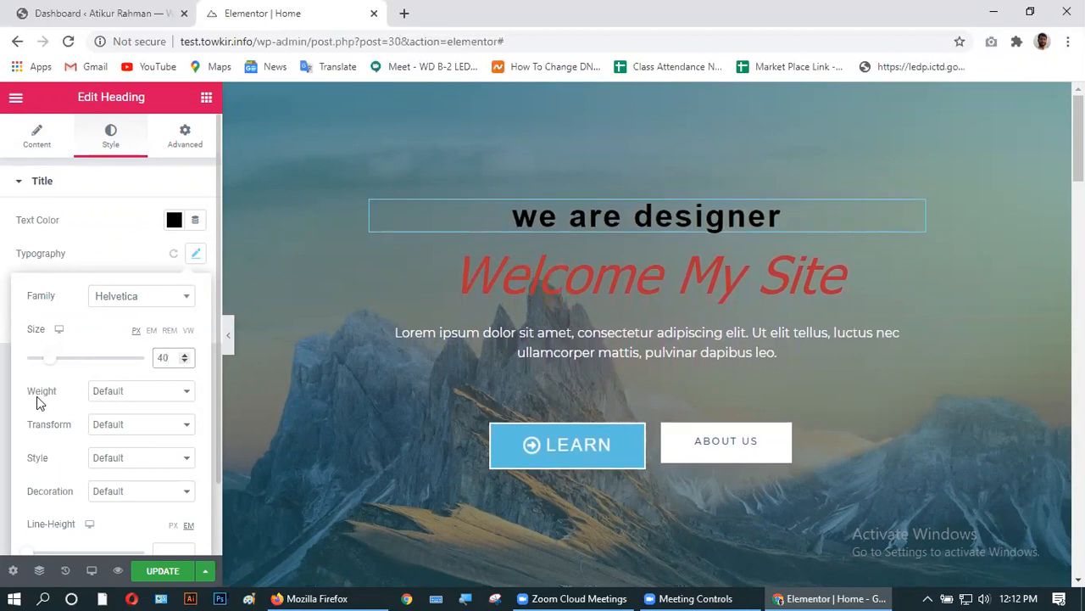
- Try weight 600 then return it to Default, and set Transform to Capitalize
{"action": "left_click", "coordinate": [162, 394]}
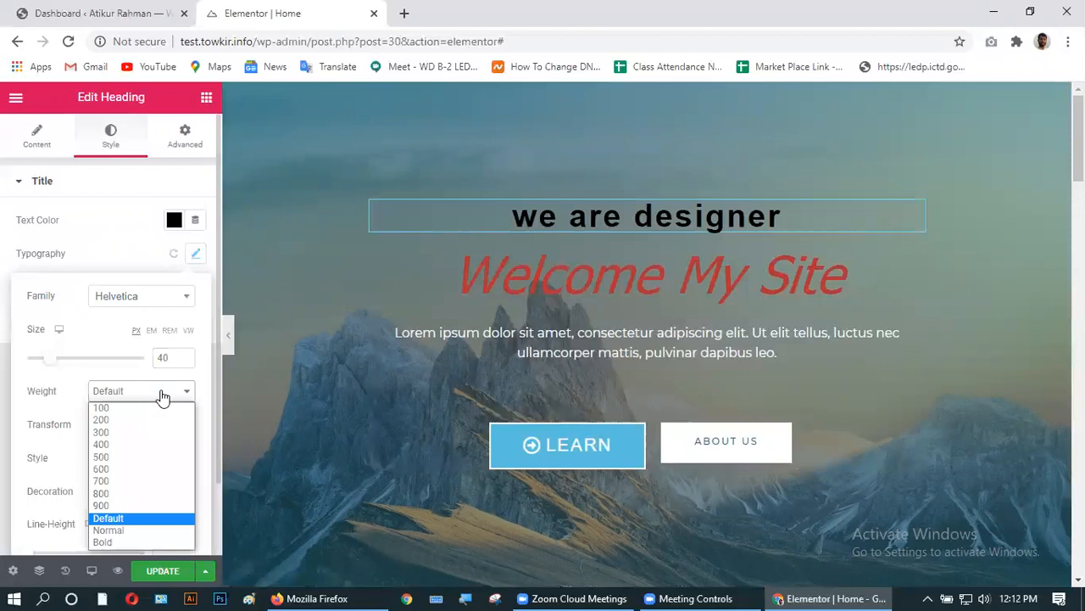
{"action": "left_click", "coordinate": [133, 469]}
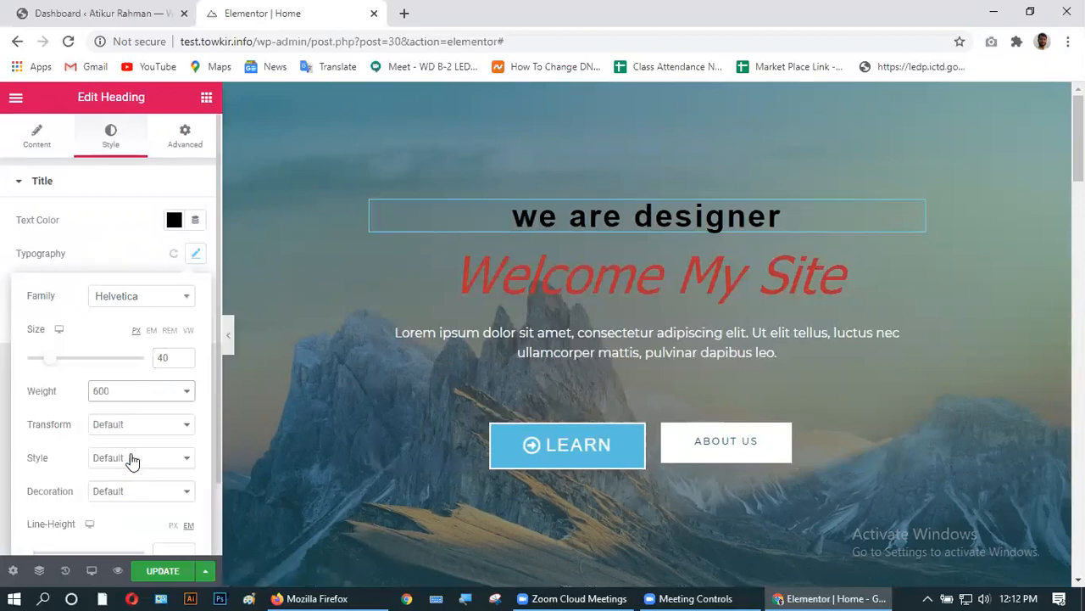
{"action": "left_click", "coordinate": [184, 392]}
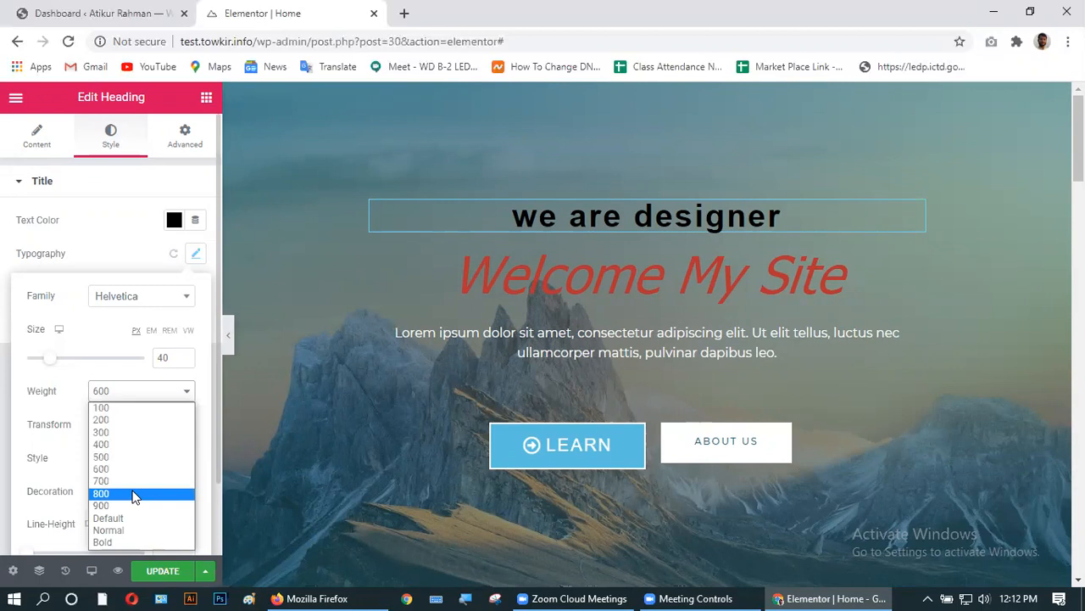
{"action": "left_click", "coordinate": [131, 517]}
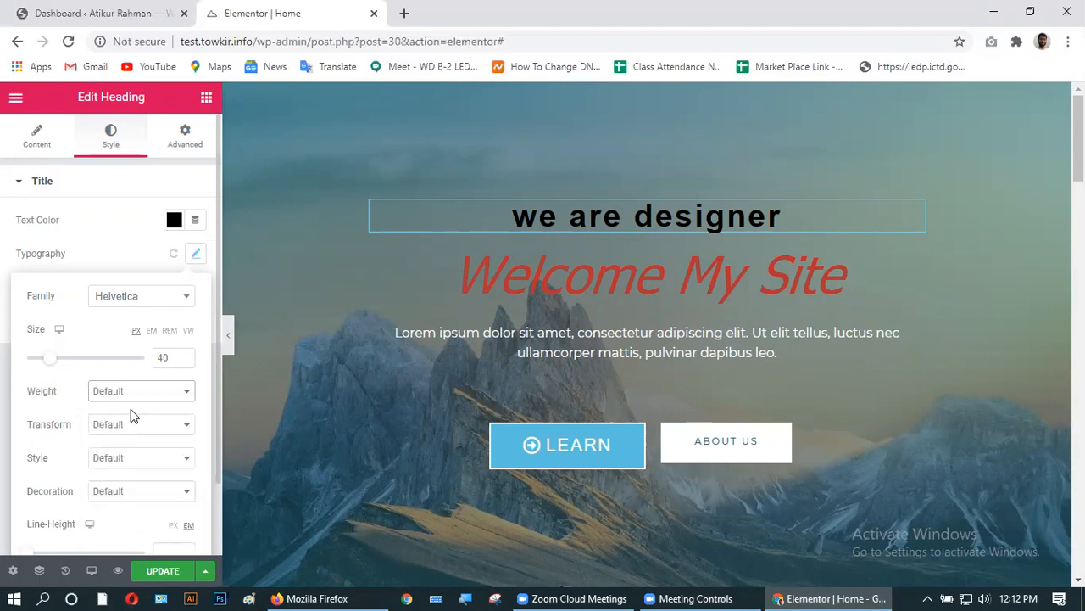
{"action": "left_click", "coordinate": [113, 426]}
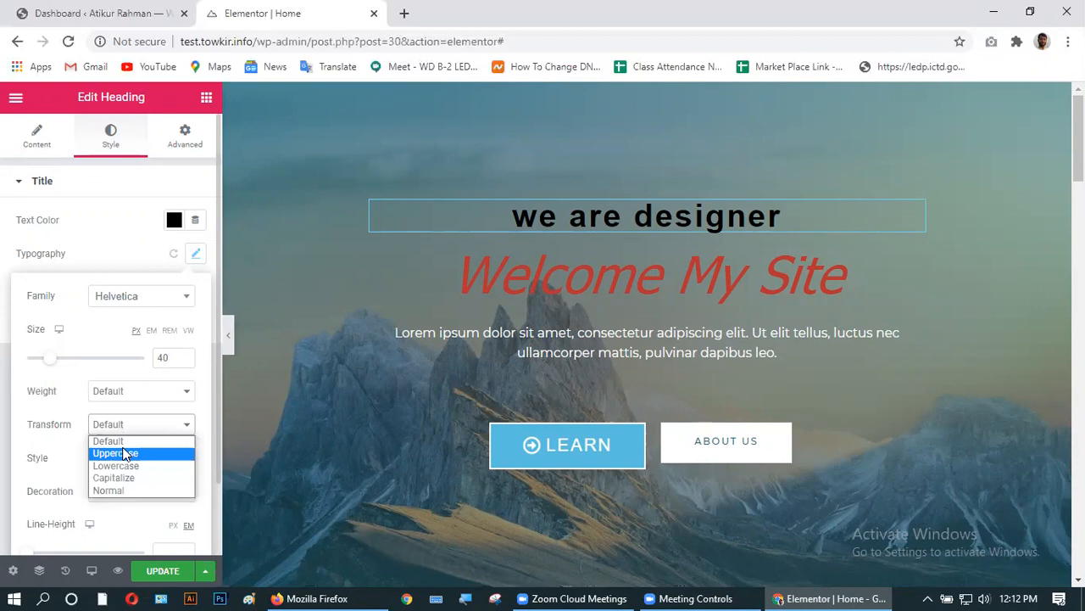
{"action": "left_click", "coordinate": [124, 453]}
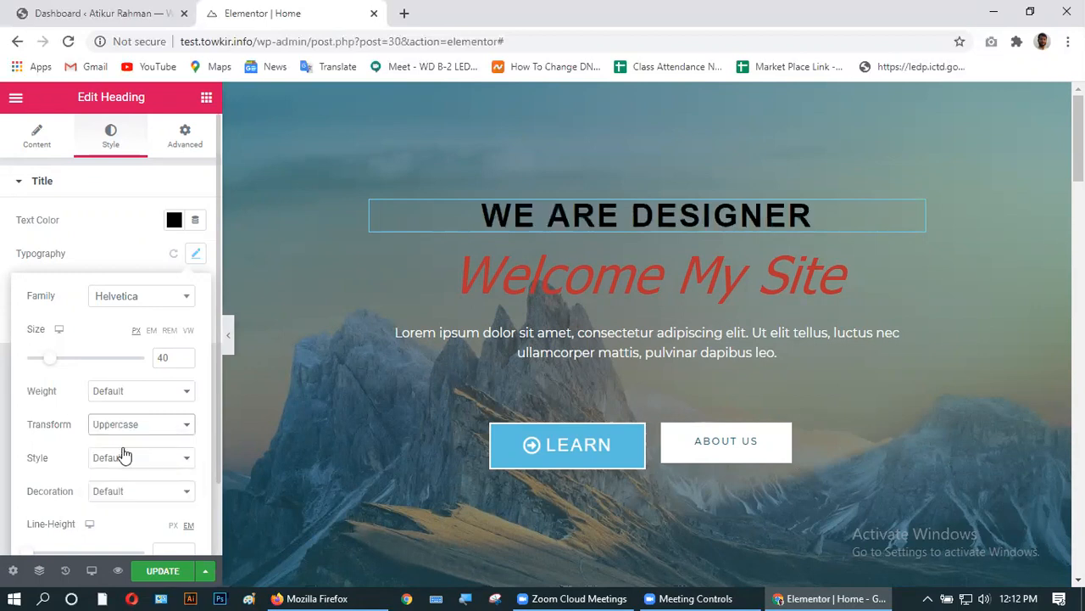
{"action": "left_click", "coordinate": [126, 426]}
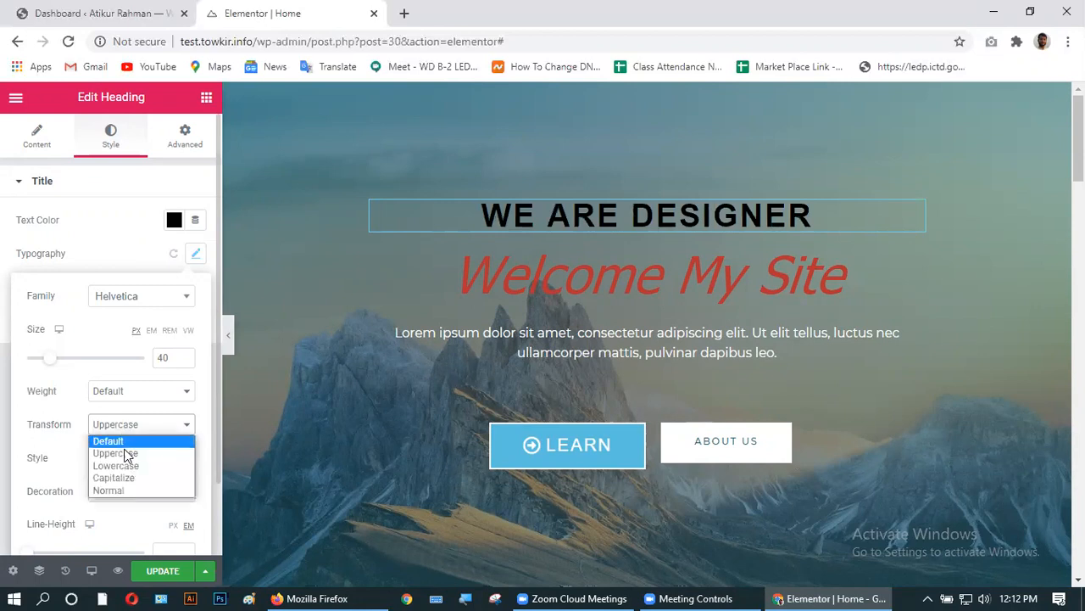
{"action": "left_click", "coordinate": [128, 479]}
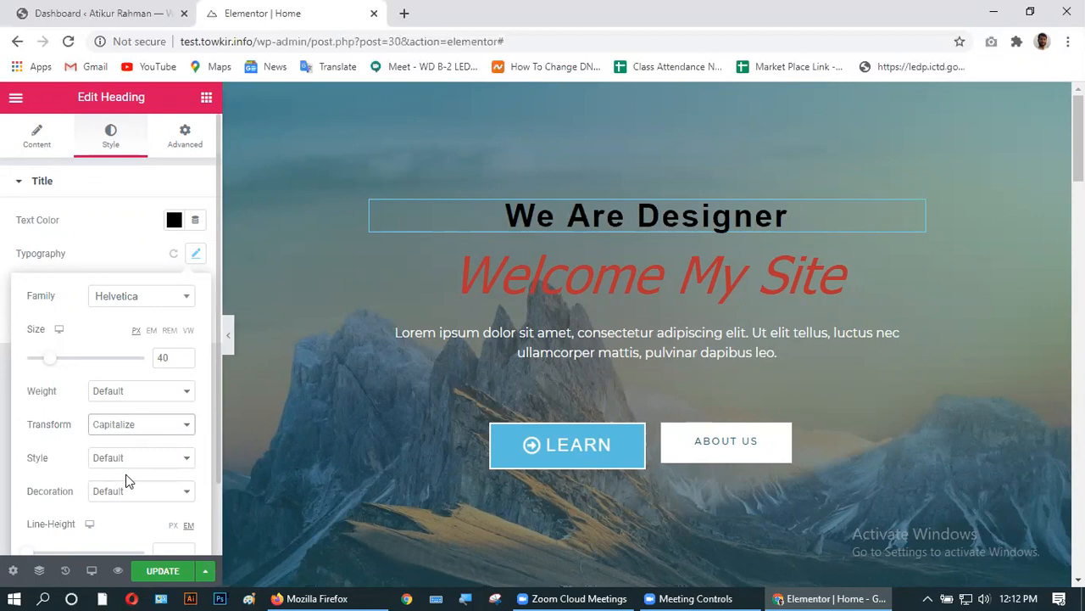
- Try Italic, Oblique and Normal font styles, then leave Style at Default
{"action": "left_click", "coordinate": [117, 464]}
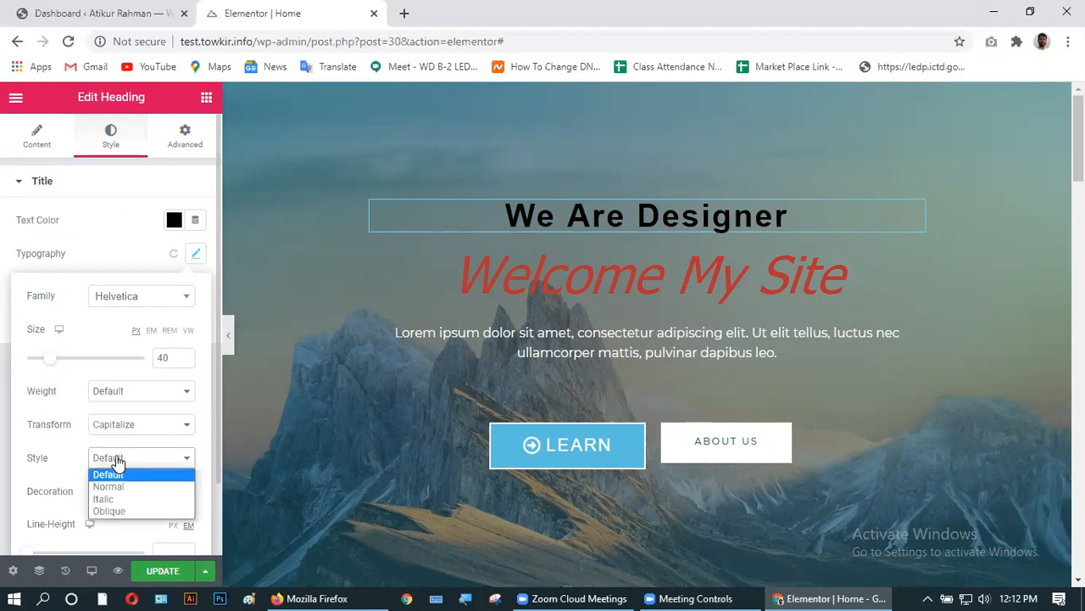
{"action": "left_click", "coordinate": [112, 501]}
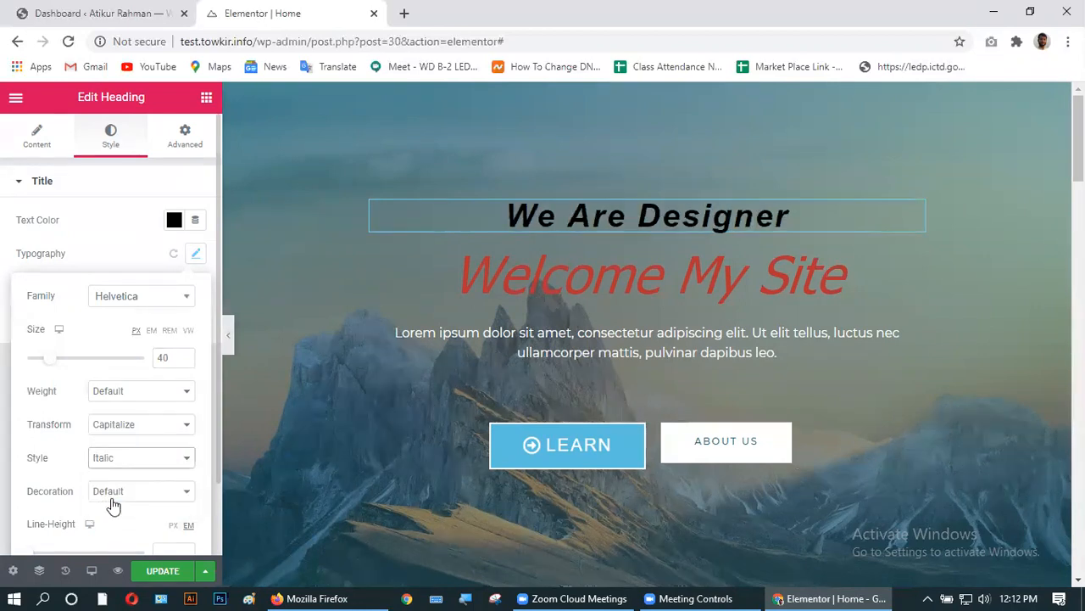
{"action": "left_click", "coordinate": [126, 457]}
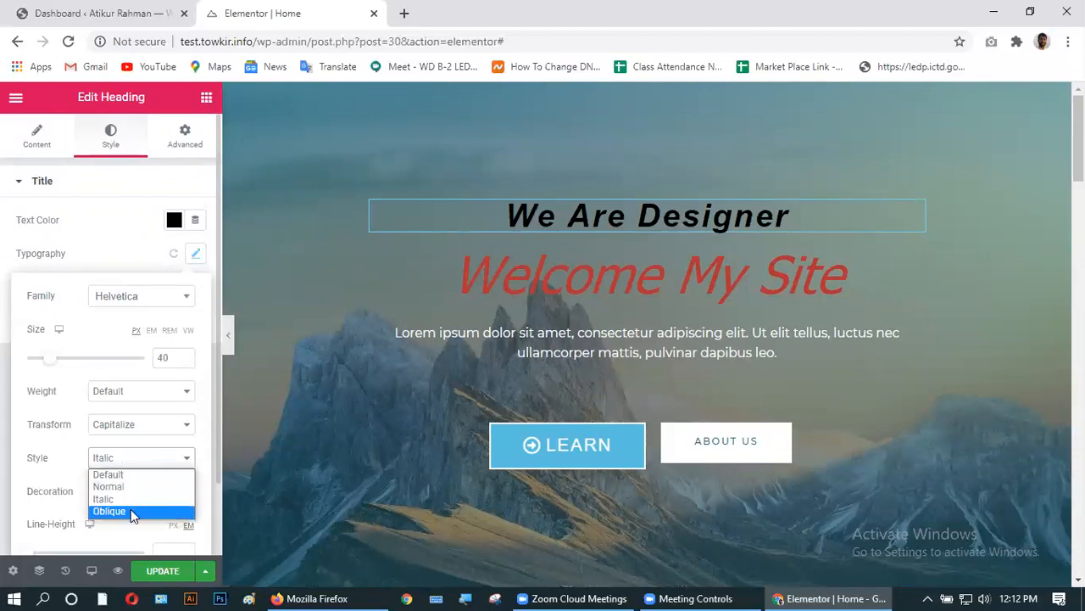
{"action": "left_click", "coordinate": [130, 511]}
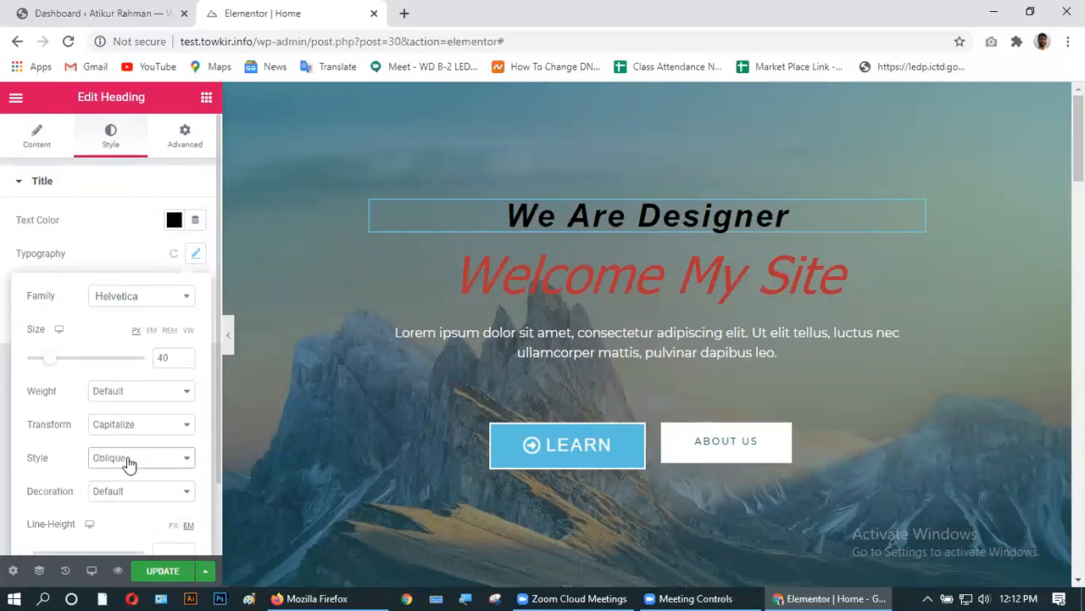
{"action": "left_click", "coordinate": [129, 459]}
{"action": "left_click", "coordinate": [127, 473]}
{"action": "left_click", "coordinate": [130, 460]}
{"action": "left_click", "coordinate": [129, 486]}
{"action": "left_click", "coordinate": [131, 462]}
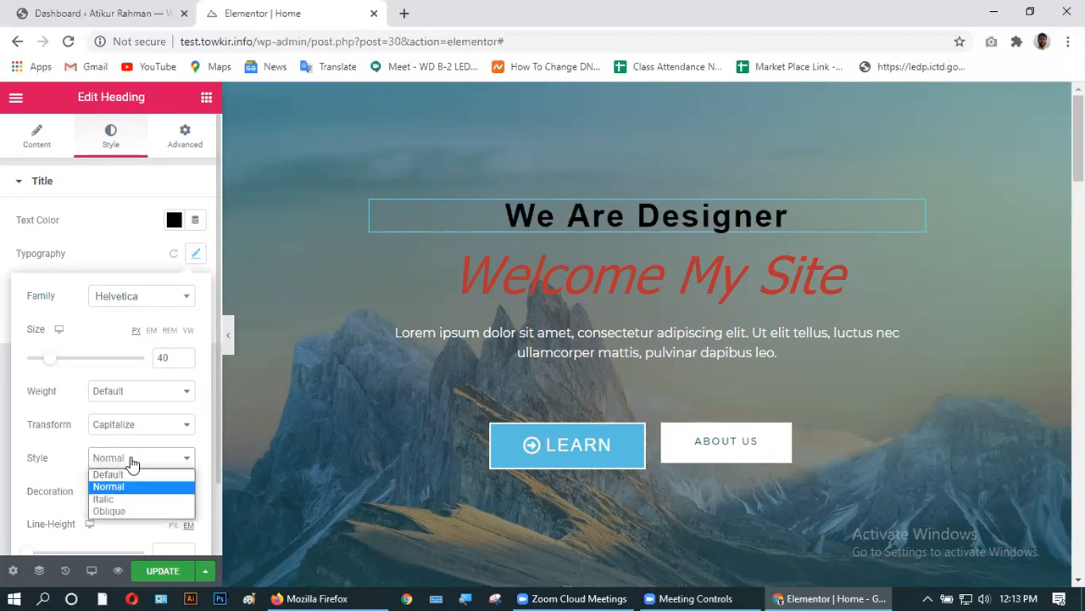
{"action": "left_click", "coordinate": [98, 475]}
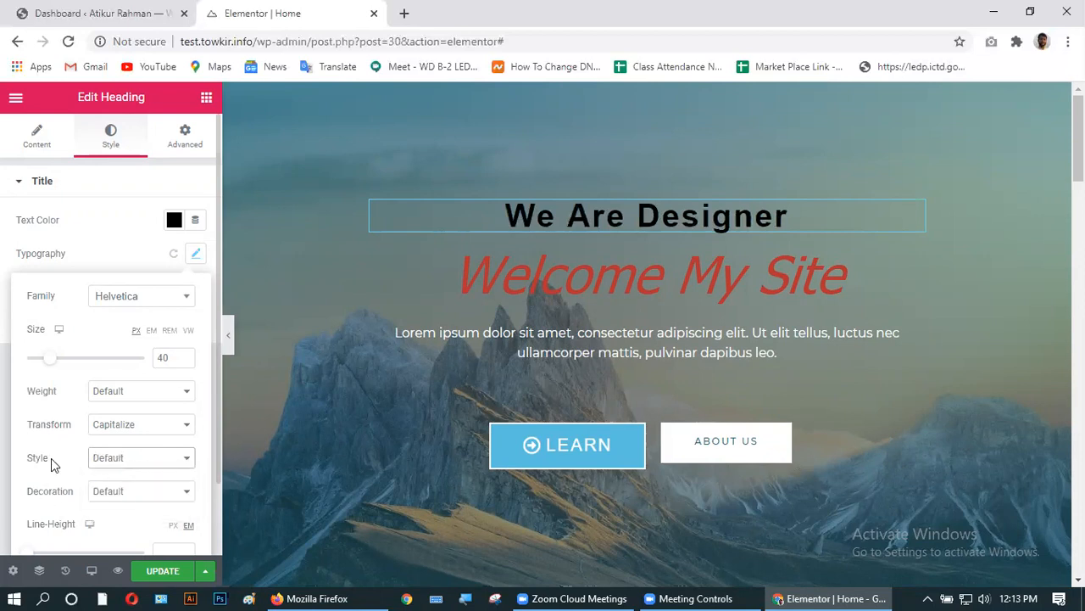
{"action": "scroll", "coordinate": [51, 458], "scroll_direction": "down", "scroll_amount": 1}
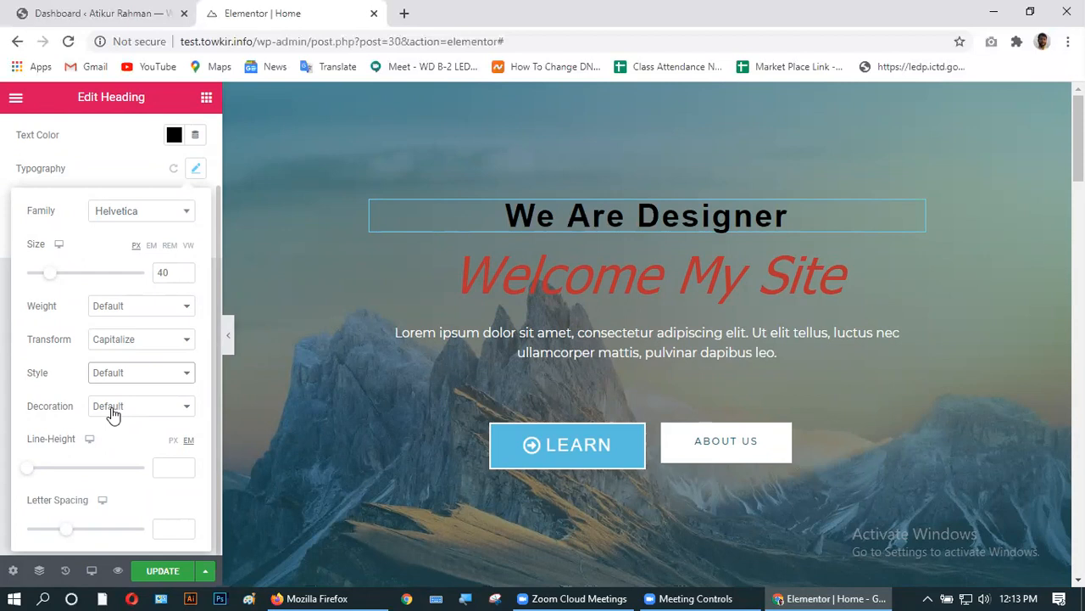
- Try overline, underline and line-through decorations, then reset Decoration to Default
{"action": "left_click", "coordinate": [113, 414]}
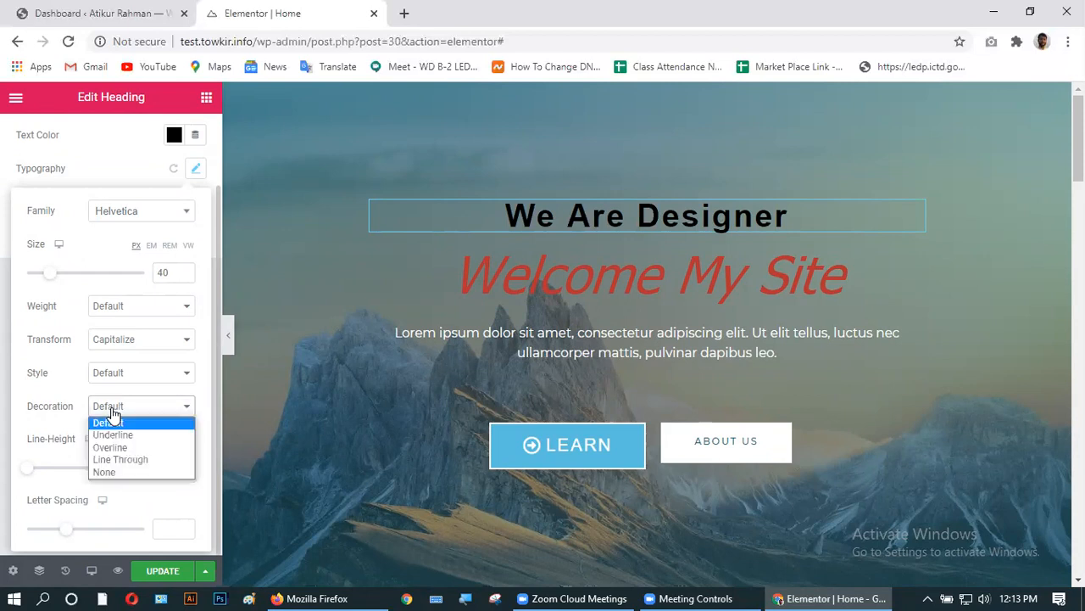
{"action": "left_click", "coordinate": [111, 447]}
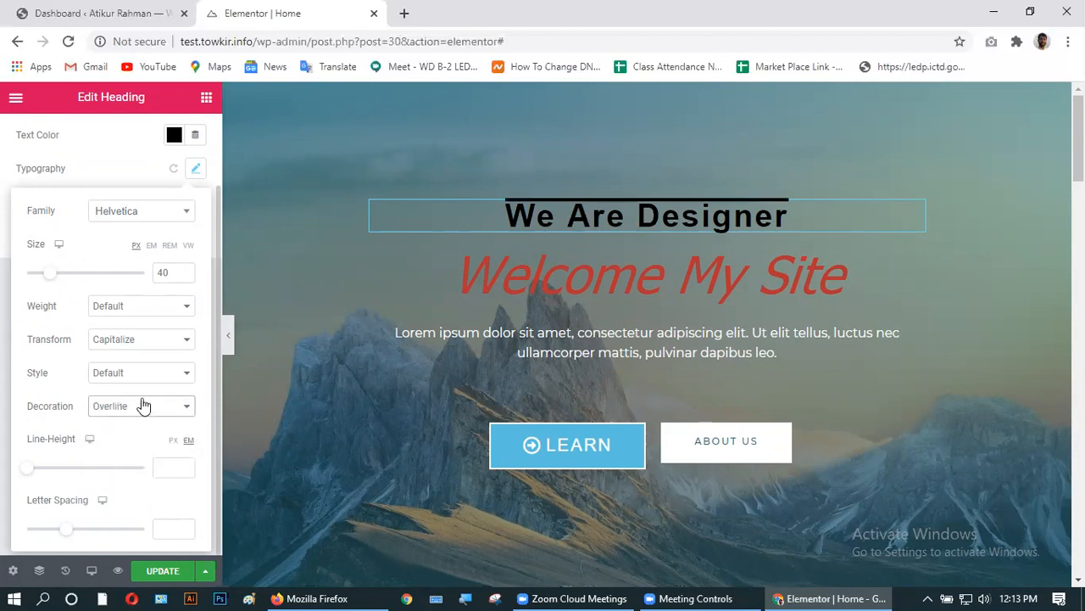
{"action": "left_click", "coordinate": [141, 405]}
{"action": "left_click", "coordinate": [139, 435]}
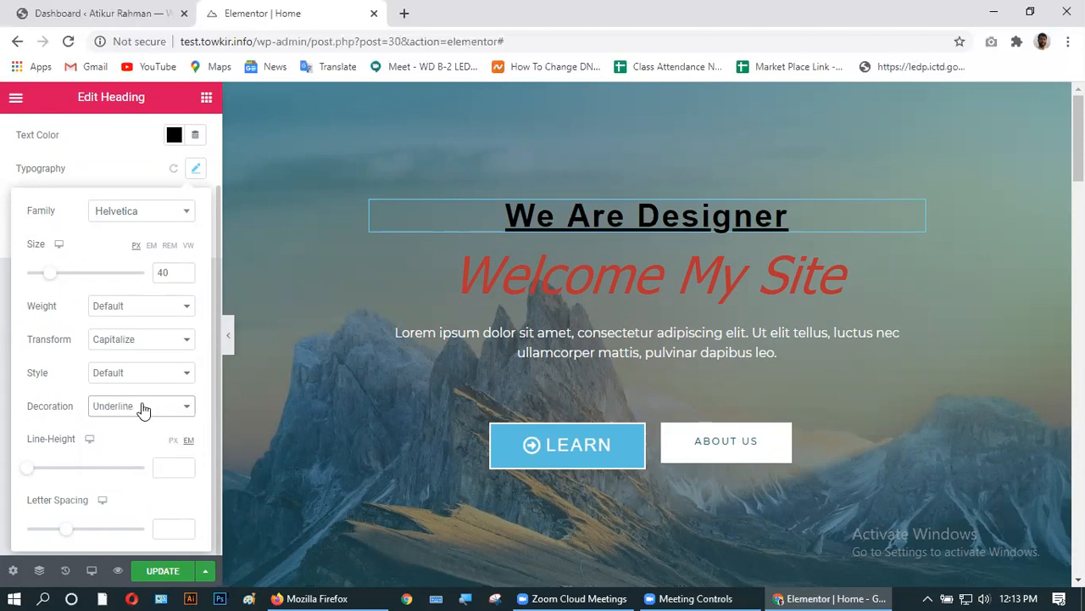
{"action": "left_click", "coordinate": [141, 406]}
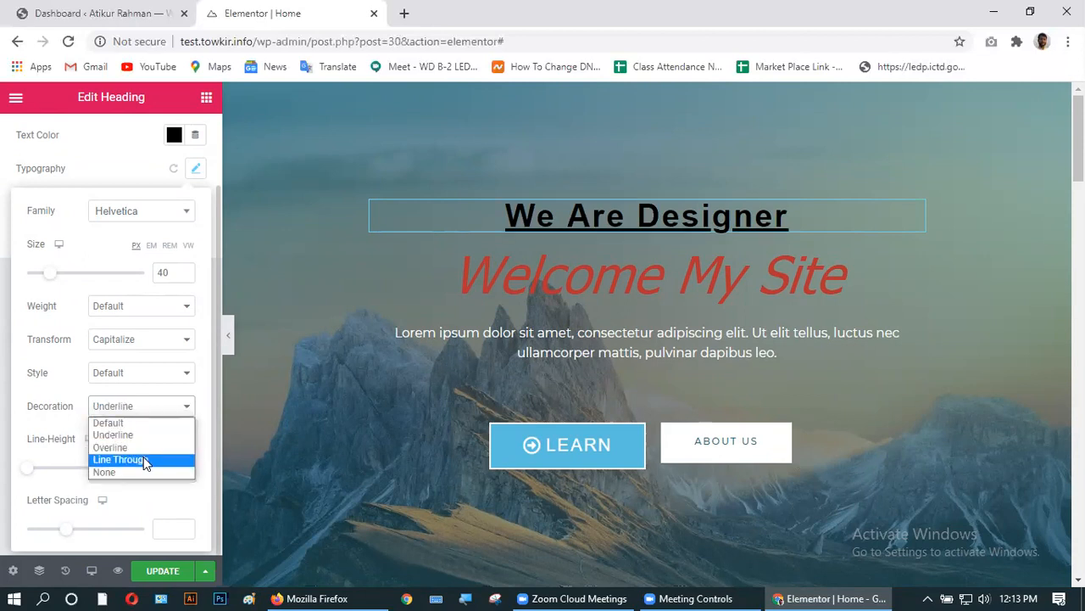
{"action": "left_click", "coordinate": [144, 459]}
{"action": "left_click", "coordinate": [141, 406]}
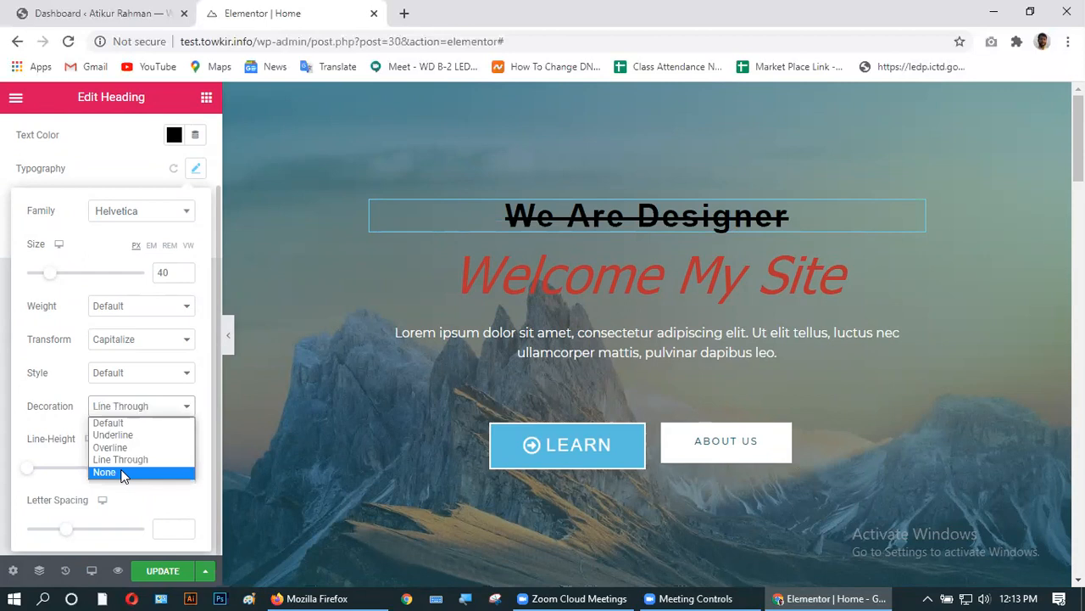
{"action": "left_click", "coordinate": [125, 472]}
{"action": "left_click", "coordinate": [139, 408]}
{"action": "left_click", "coordinate": [125, 424]}
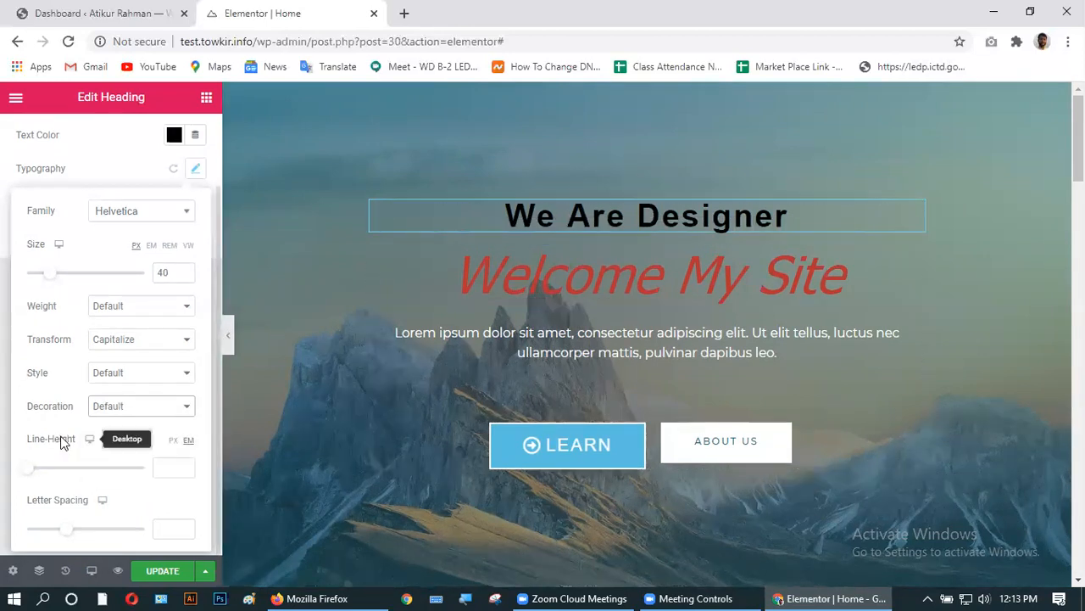
- Raise the heading's line height, then enter 1 as its value
{"action": "left_click", "coordinate": [185, 465]}
{"action": "left_click", "coordinate": [185, 464]}
{"action": "left_click", "coordinate": [186, 464]}
{"action": "left_click", "coordinate": [185, 464]}
{"action": "left_click", "coordinate": [186, 464]}
{"action": "left_click", "coordinate": [186, 464]}
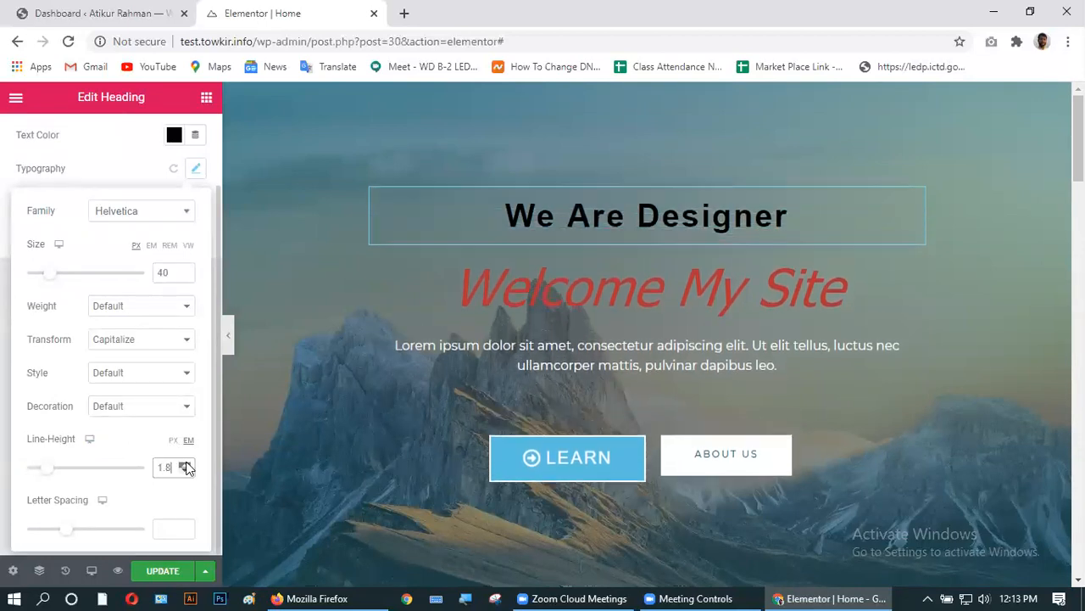
{"action": "left_click_drag", "start_coordinate": [168, 468], "coordinate": [154, 471]}
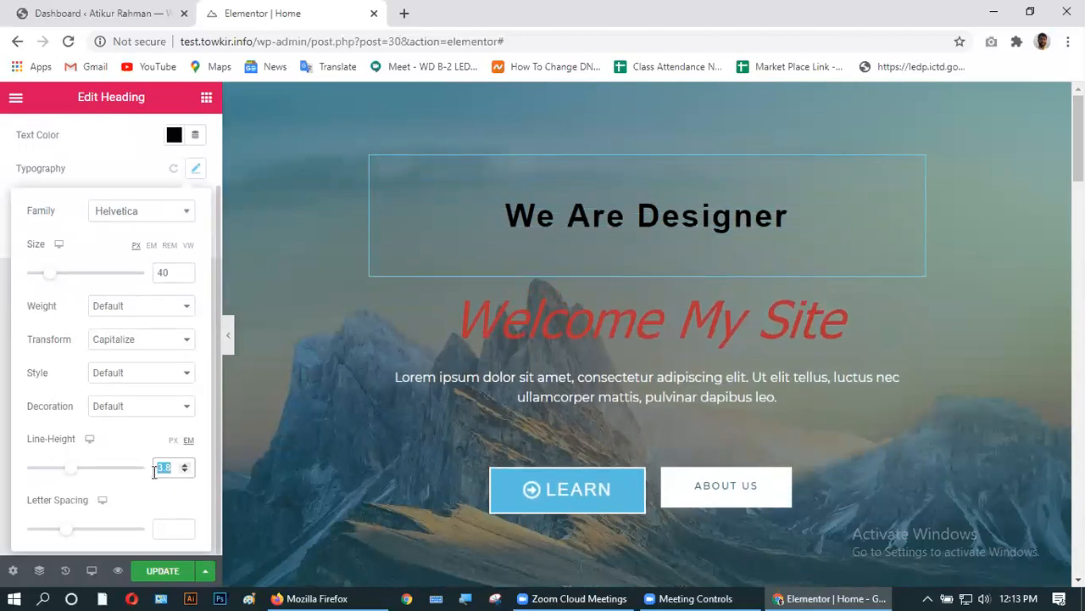
{"action": "type", "text": "1"}
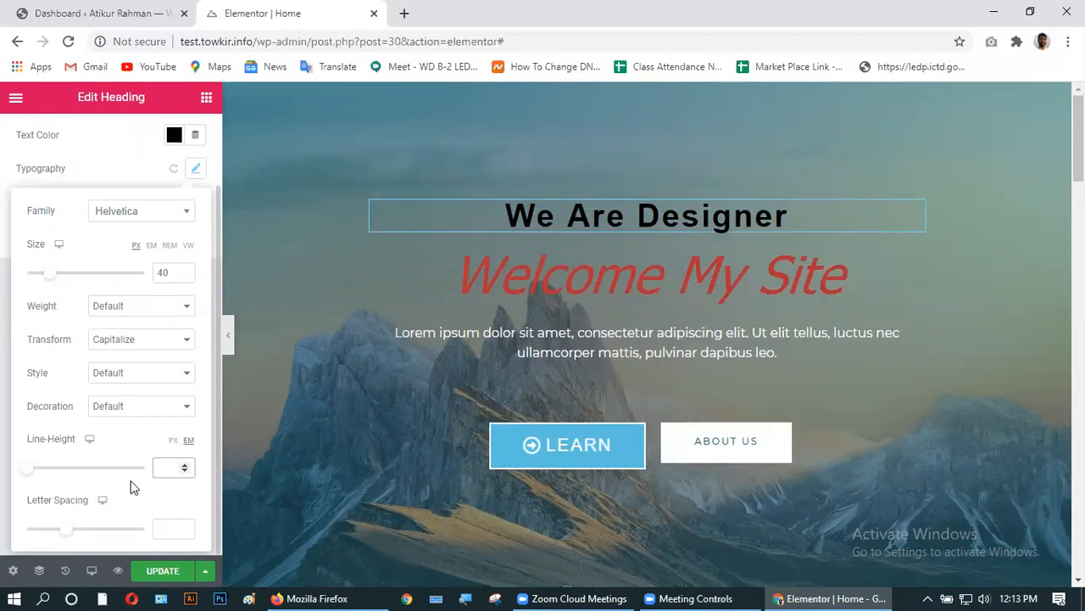
{"action": "left_click", "coordinate": [132, 487]}
- Set the heading's letter spacing to 10 and save the page with Update
{"action": "left_click", "coordinate": [185, 526]}
{"action": "left_click", "coordinate": [186, 525]}
{"action": "left_click_drag", "start_coordinate": [186, 525], "coordinate": [185, 526]}
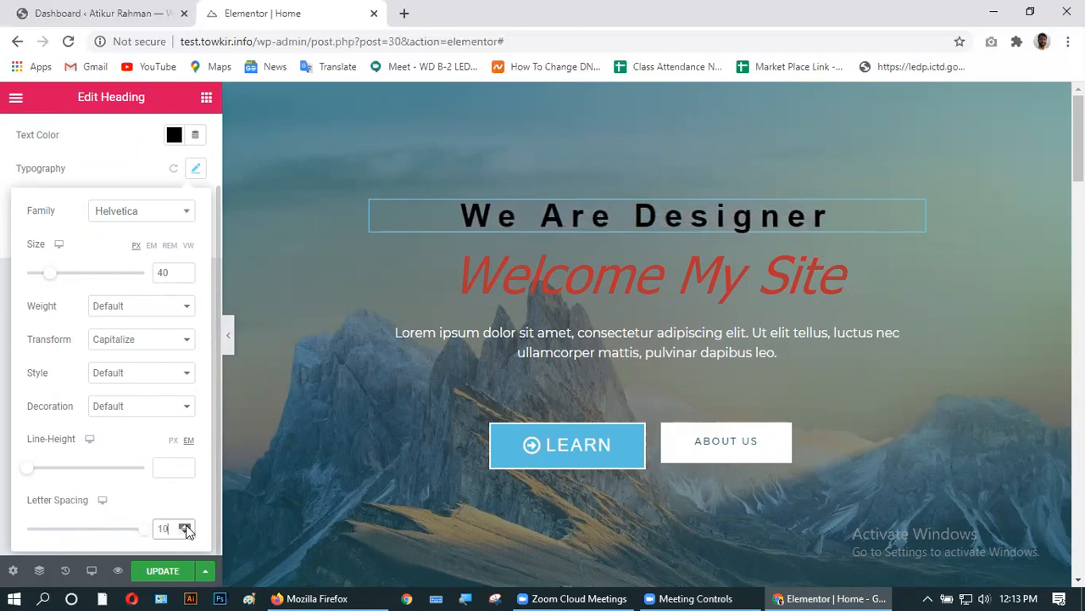
{"action": "left_click", "coordinate": [186, 525]}
{"action": "scroll", "coordinate": [140, 492], "scroll_direction": "up", "scroll_amount": 2}
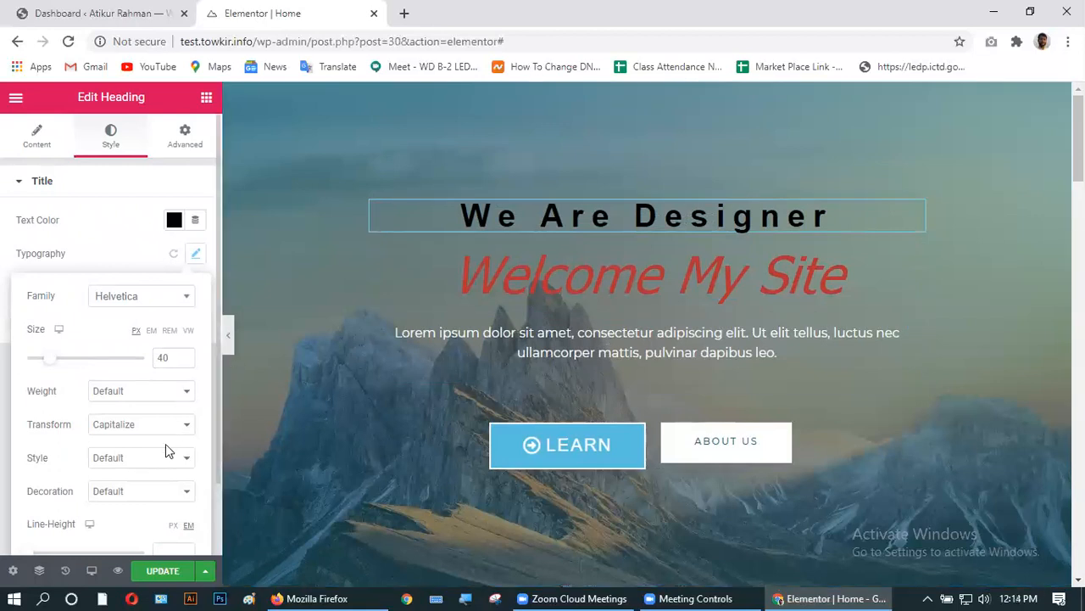
{"action": "scroll", "coordinate": [165, 444], "scroll_direction": "down", "scroll_amount": 1}
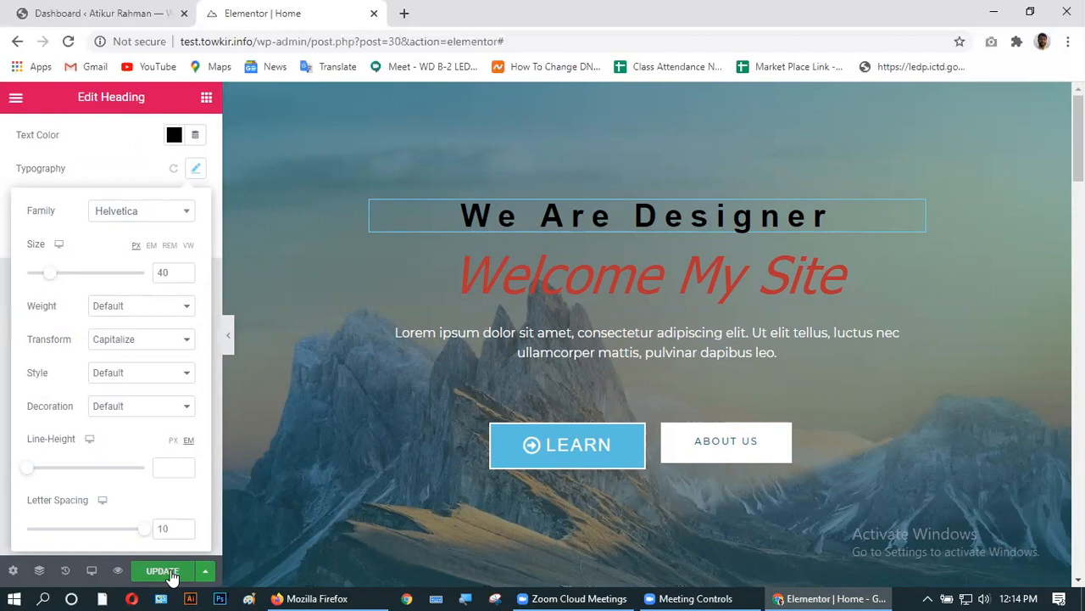
{"action": "left_click", "coordinate": [171, 572]}
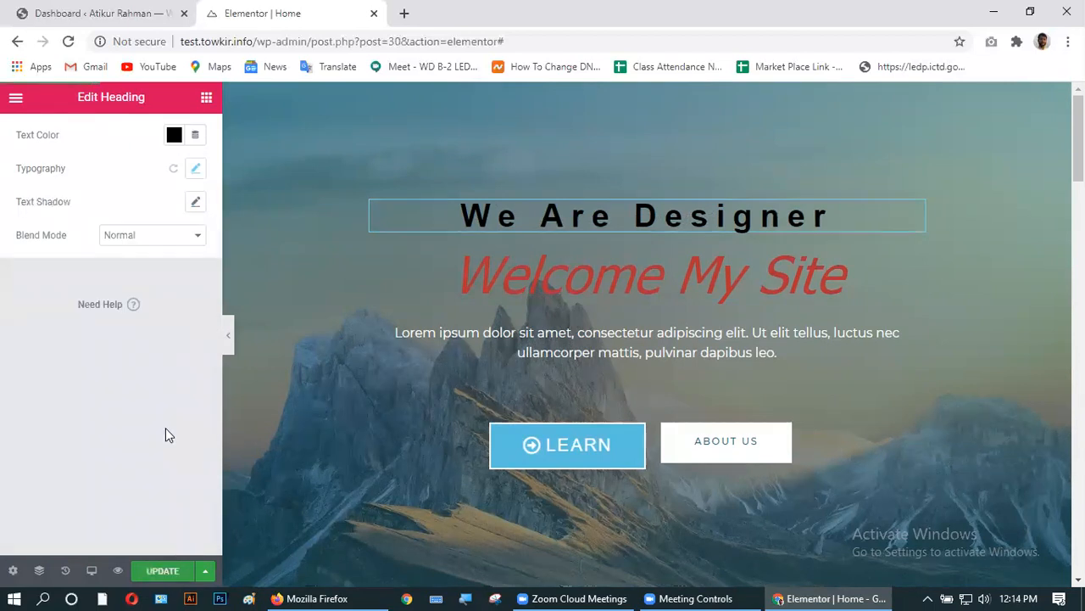
- Open the heading's Advanced tab and expand Motion Effects
{"action": "scroll", "coordinate": [149, 403], "scroll_direction": "up", "scroll_amount": 1}
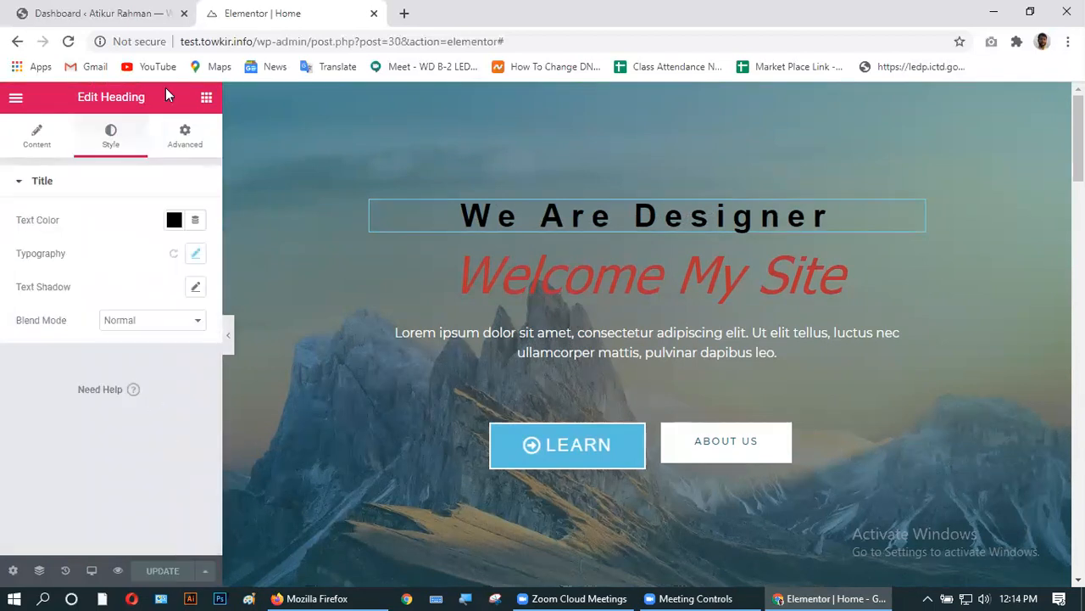
{"action": "left_click", "coordinate": [188, 136]}
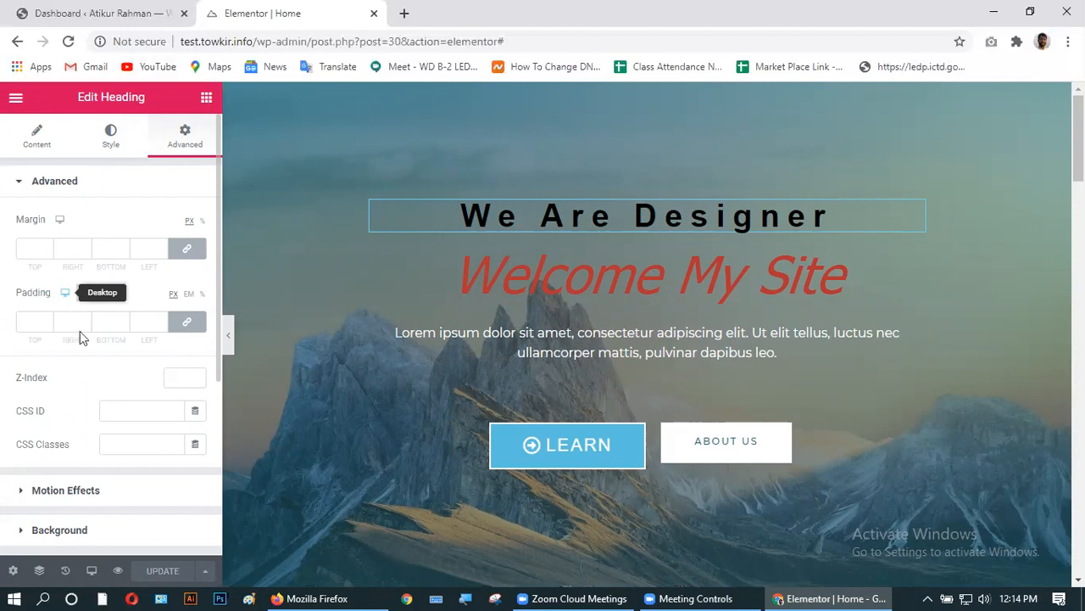
{"action": "scroll", "coordinate": [88, 398], "scroll_direction": "down", "scroll_amount": 3}
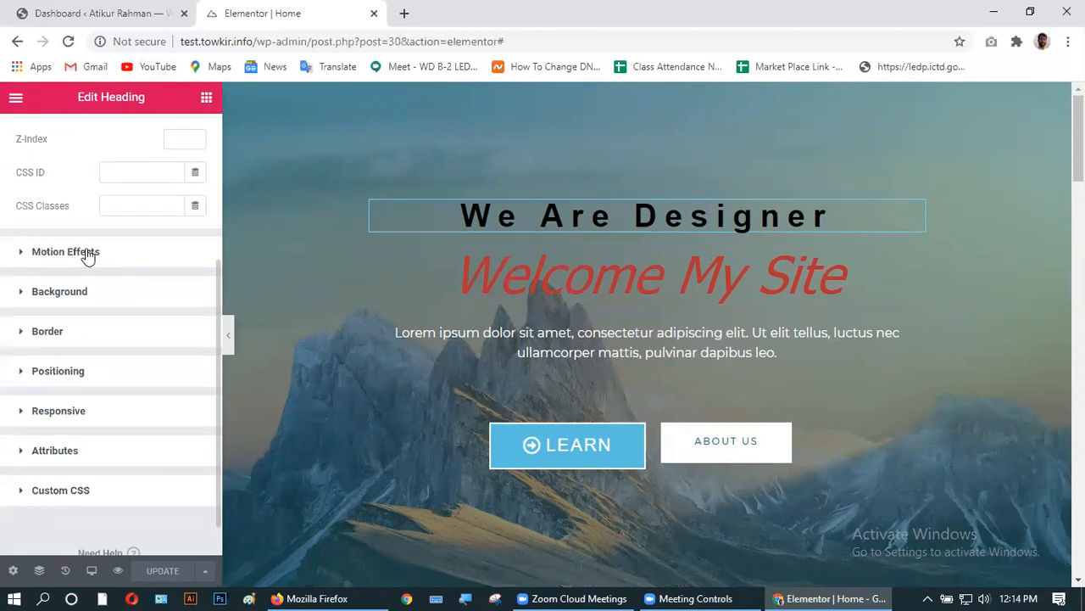
{"action": "left_click", "coordinate": [87, 254]}
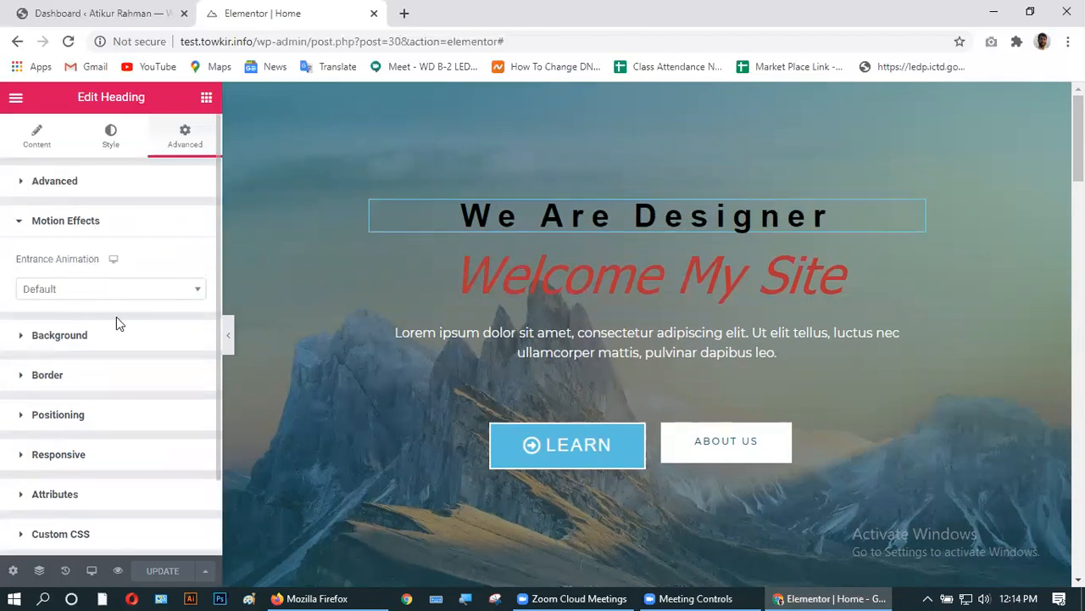
- Set the heading's Entrance Animation to Fade In Right after trying Fade In, Down, Left and Up
{"action": "left_click", "coordinate": [82, 290]}
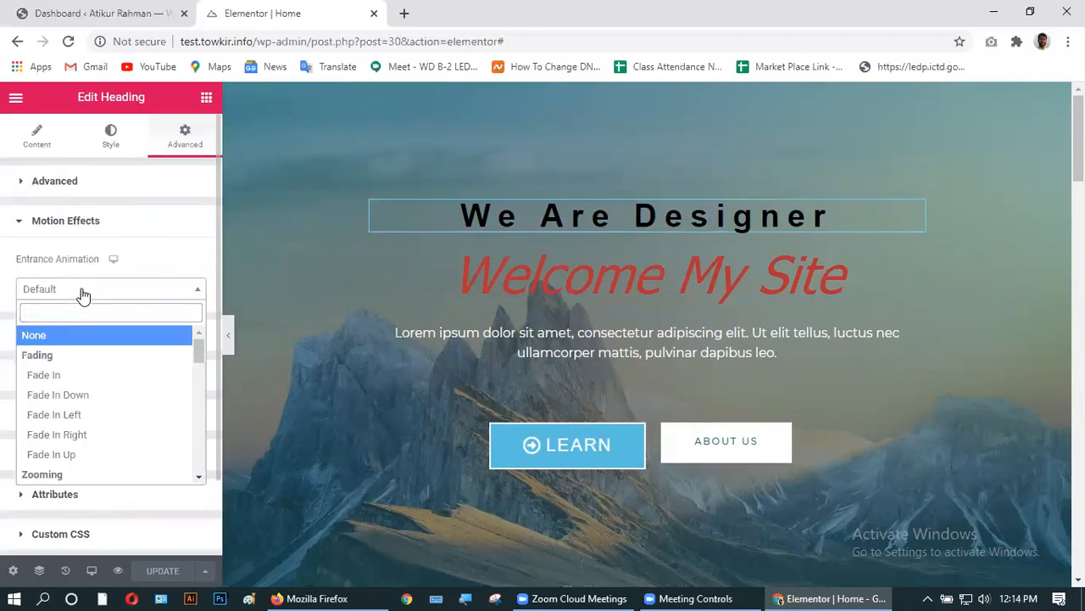
{"action": "left_click", "coordinate": [61, 381]}
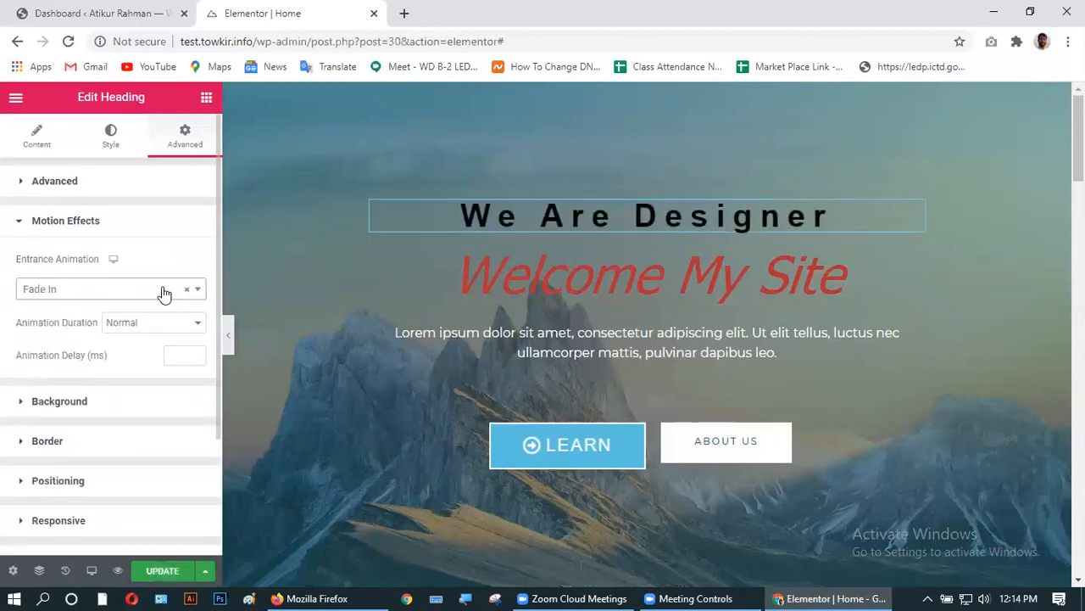
{"action": "left_click", "coordinate": [123, 293]}
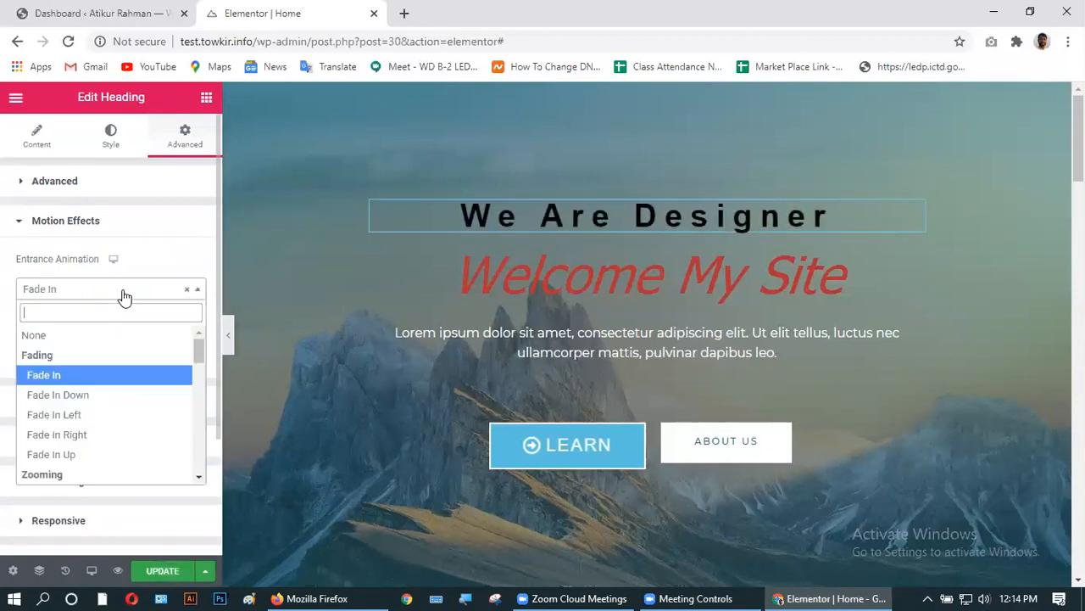
{"action": "left_click", "coordinate": [91, 395]}
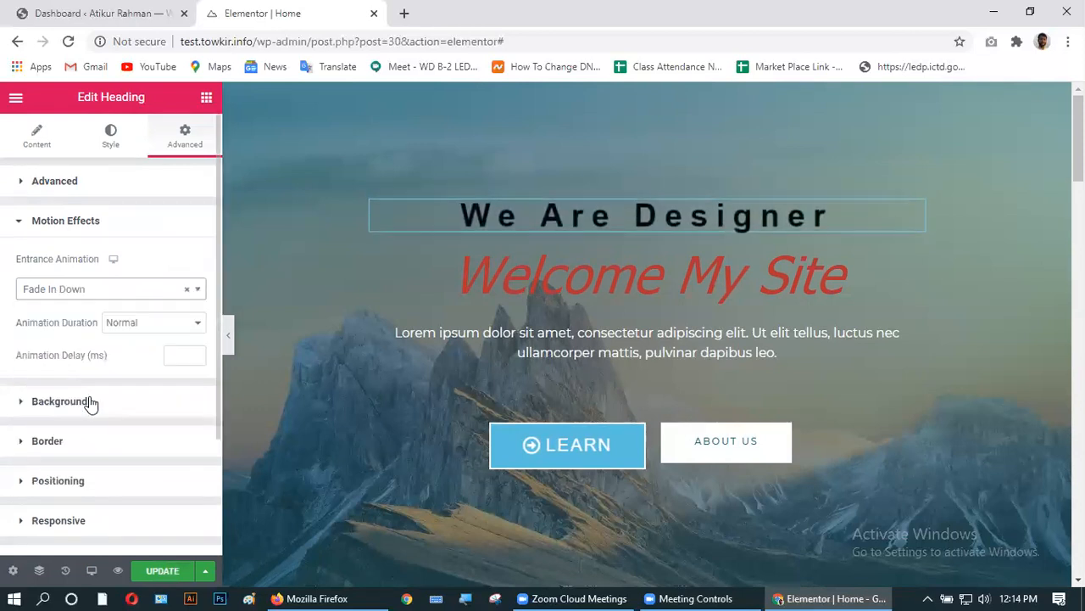
{"action": "left_click", "coordinate": [120, 296]}
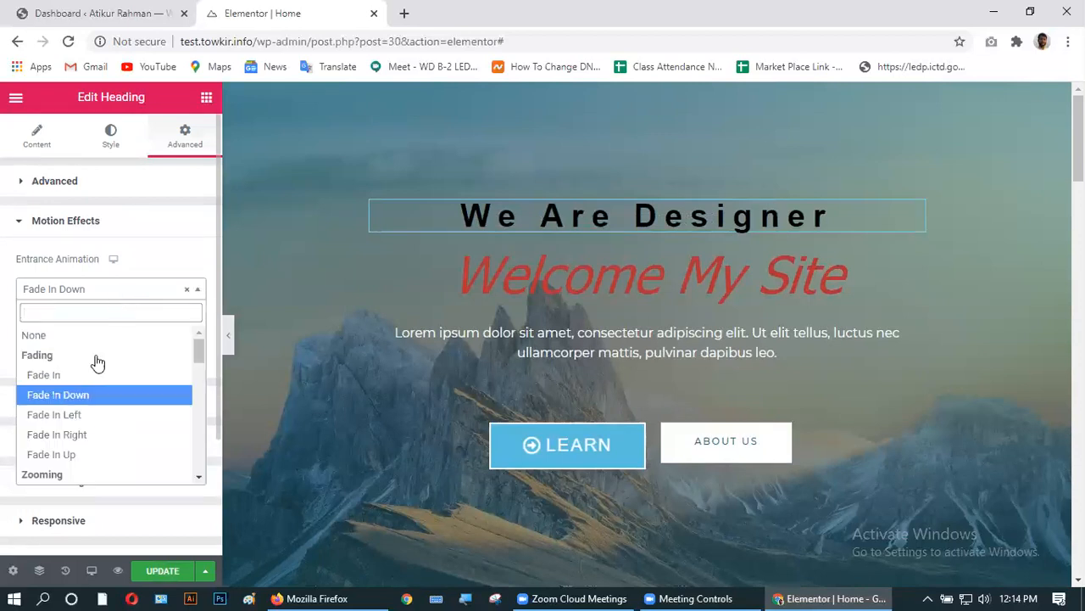
{"action": "left_click", "coordinate": [85, 414]}
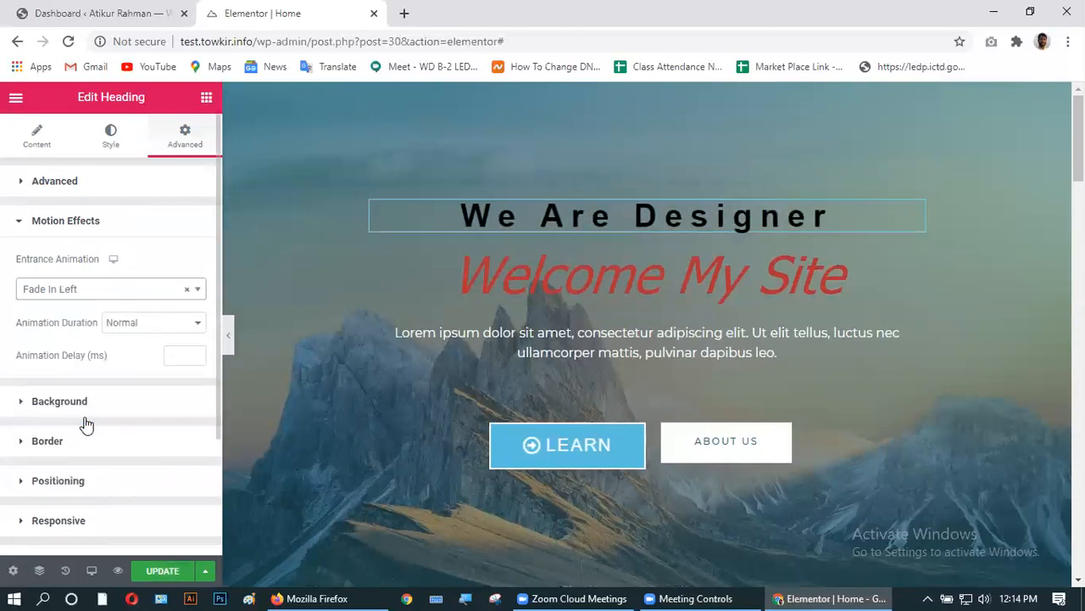
{"action": "left_click", "coordinate": [91, 288]}
{"action": "left_click", "coordinate": [68, 436]}
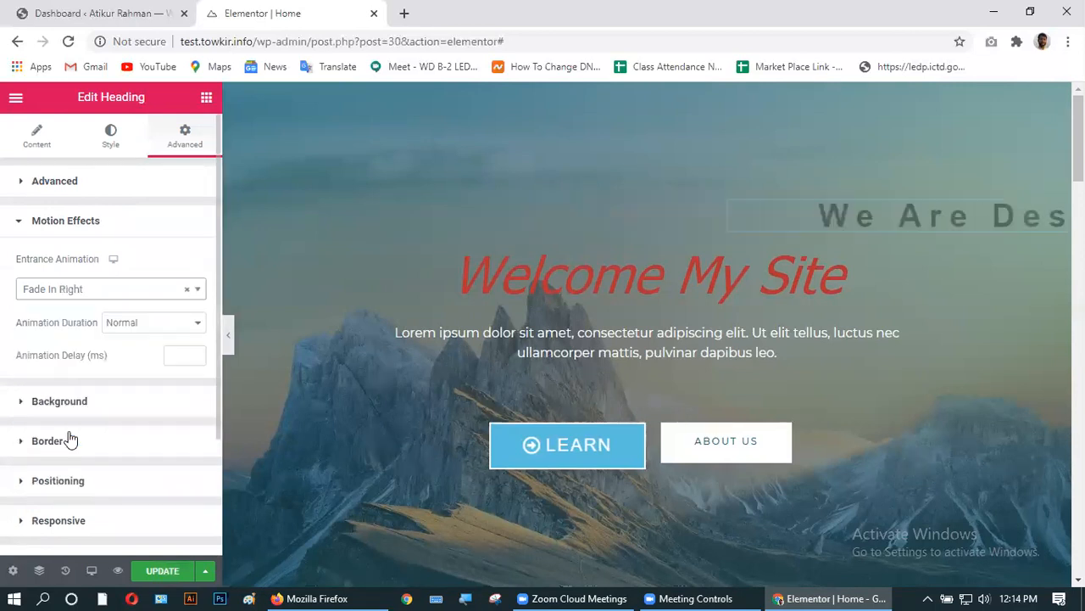
{"action": "left_click", "coordinate": [96, 289]}
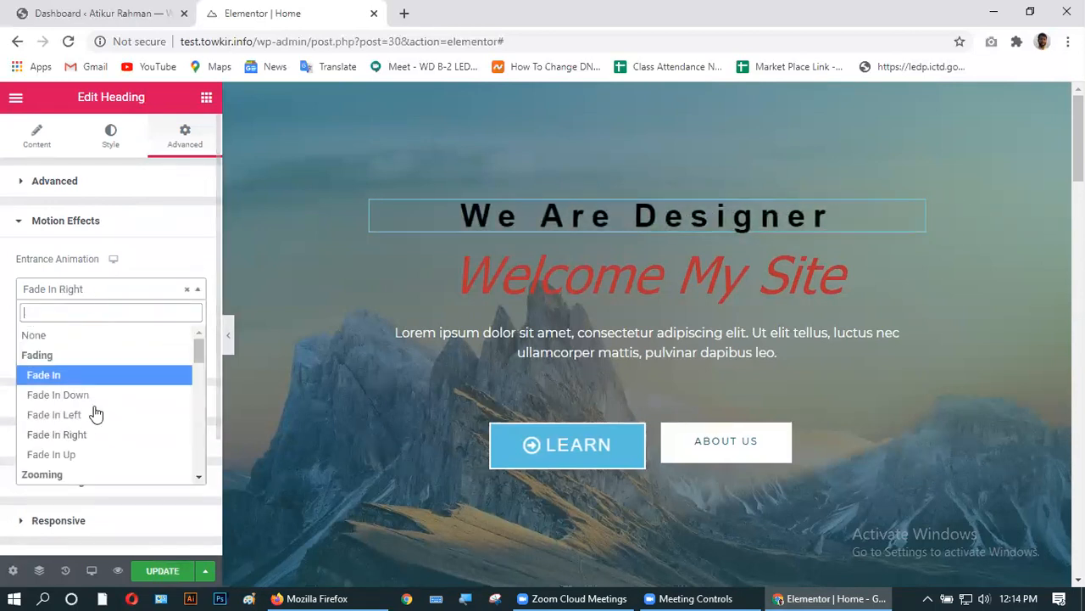
{"action": "left_click", "coordinate": [91, 462]}
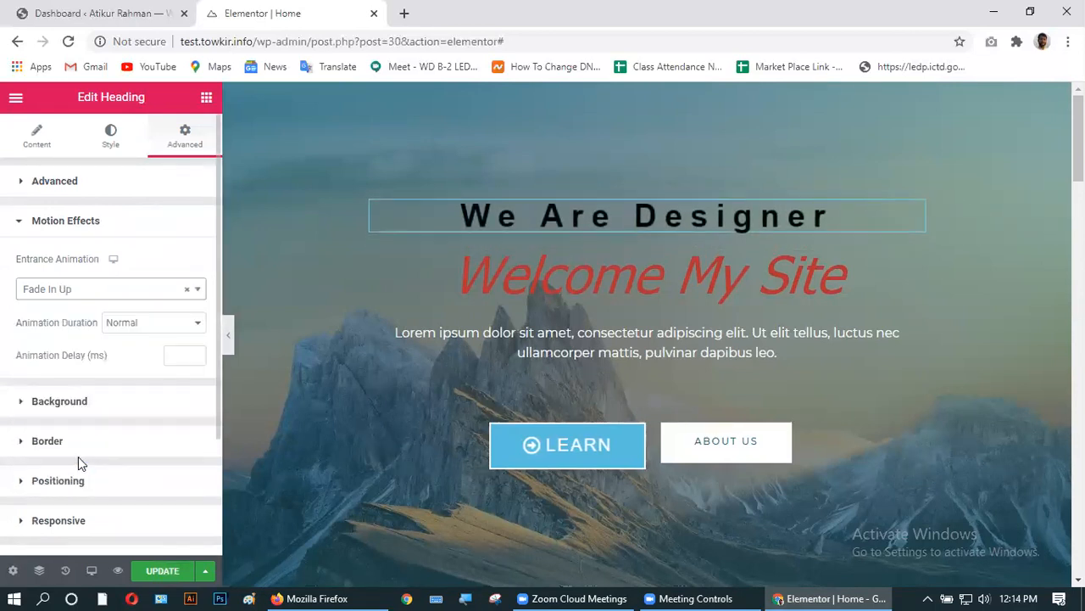
{"action": "left_click", "coordinate": [94, 293]}
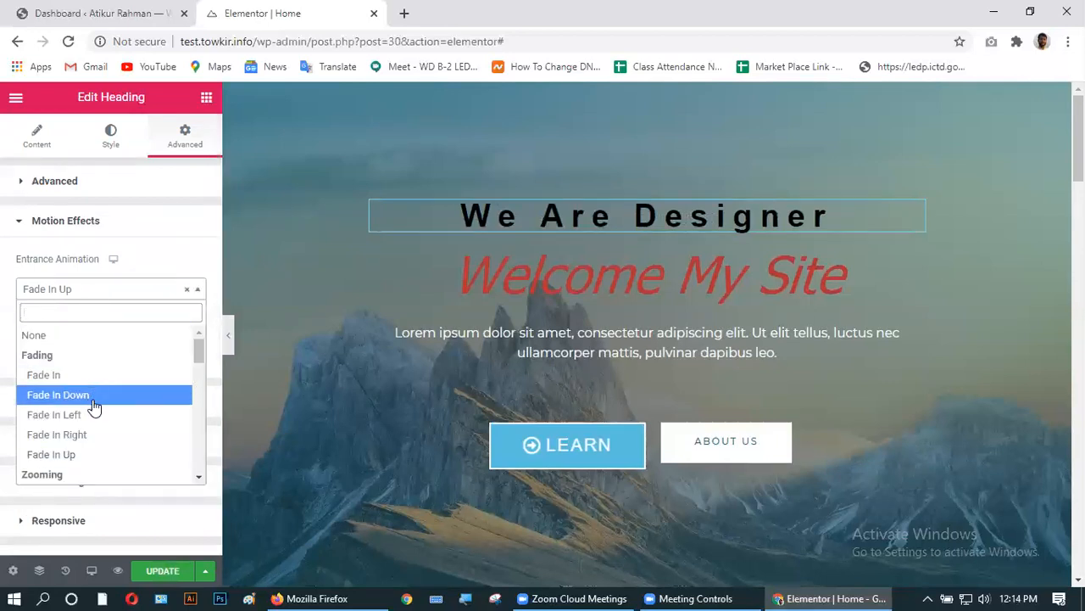
{"action": "left_click", "coordinate": [89, 435]}
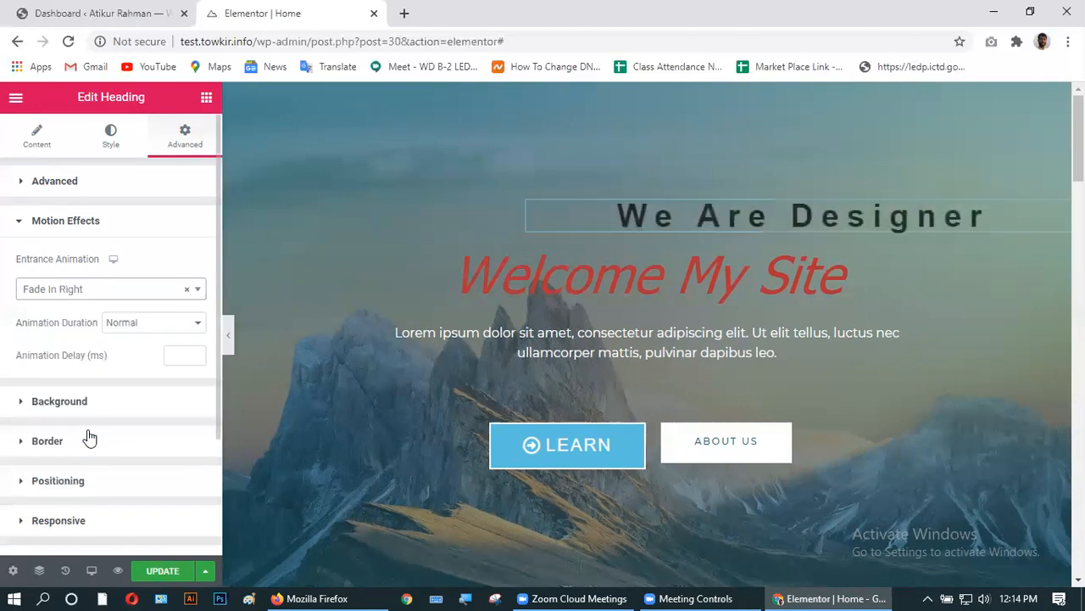
- Set the Animation Duration to Slow
{"action": "left_click", "coordinate": [138, 326]}
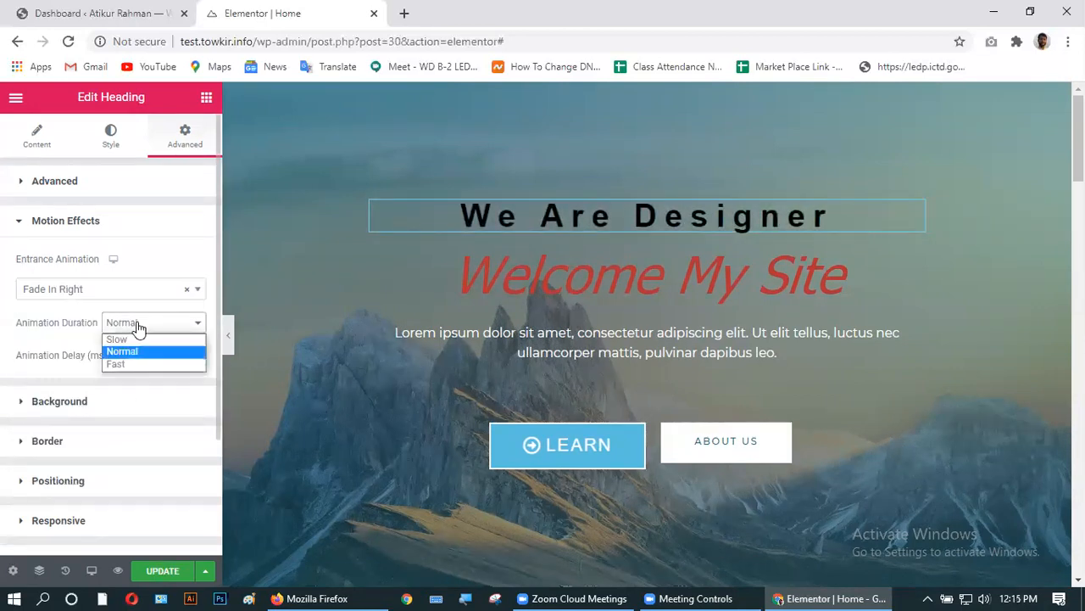
{"action": "left_click", "coordinate": [134, 340]}
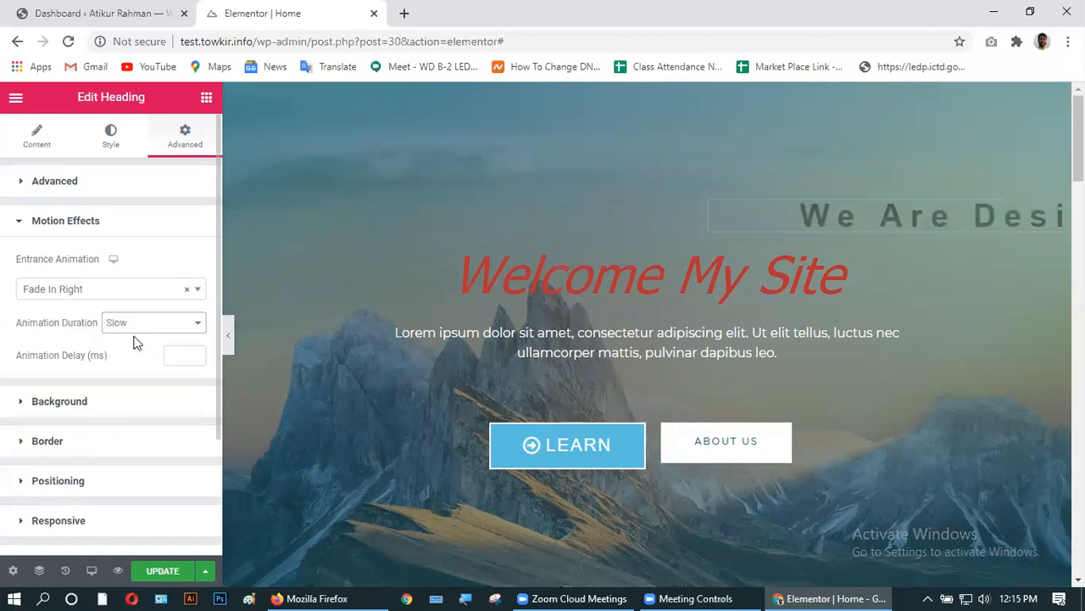
{"action": "left_click", "coordinate": [138, 327]}
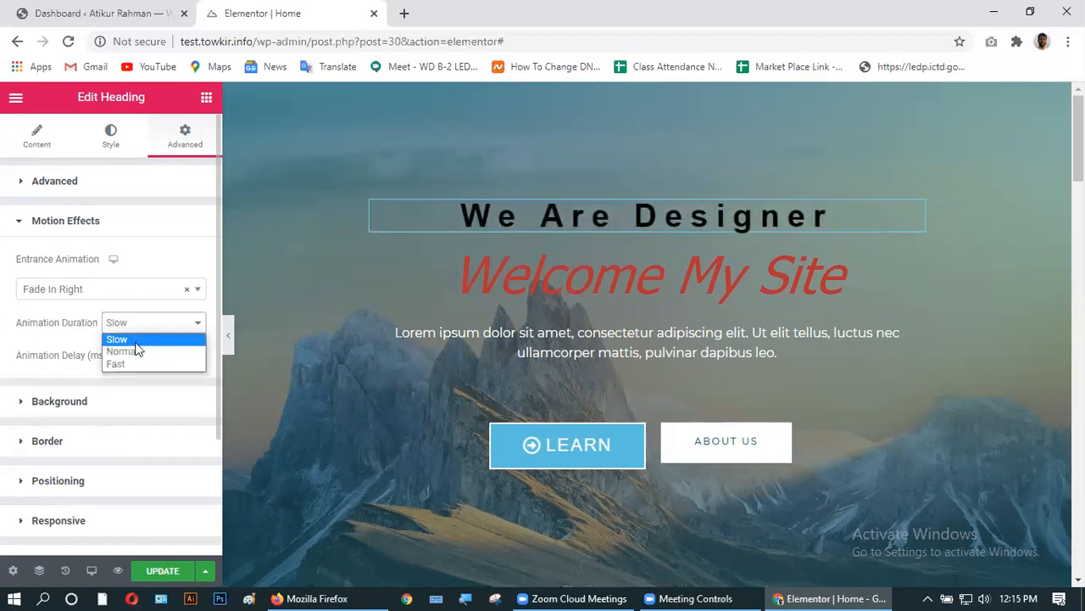
{"action": "left_click", "coordinate": [130, 363]}
{"action": "left_click", "coordinate": [132, 324]}
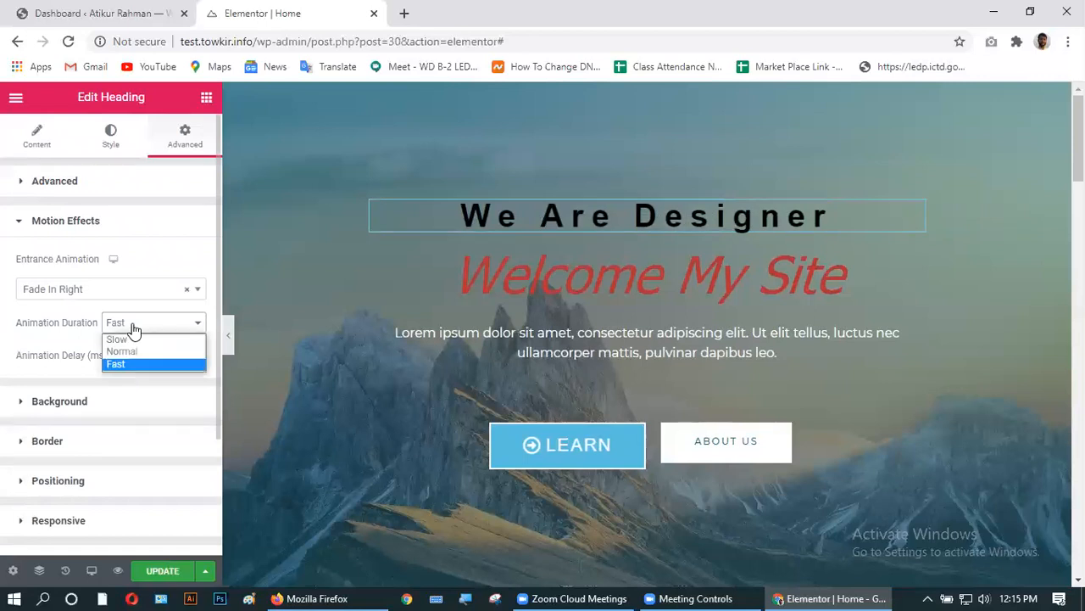
{"action": "left_click", "coordinate": [131, 341]}
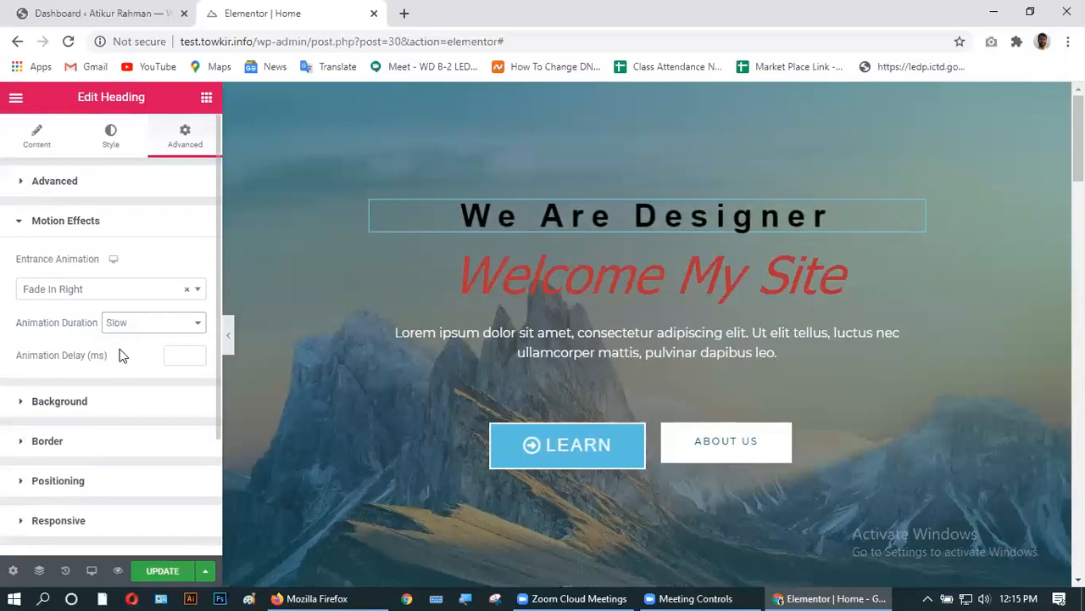
- Enter 1000 in the Animation Delay (ms) field and apply it
{"action": "left_click", "coordinate": [188, 355]}
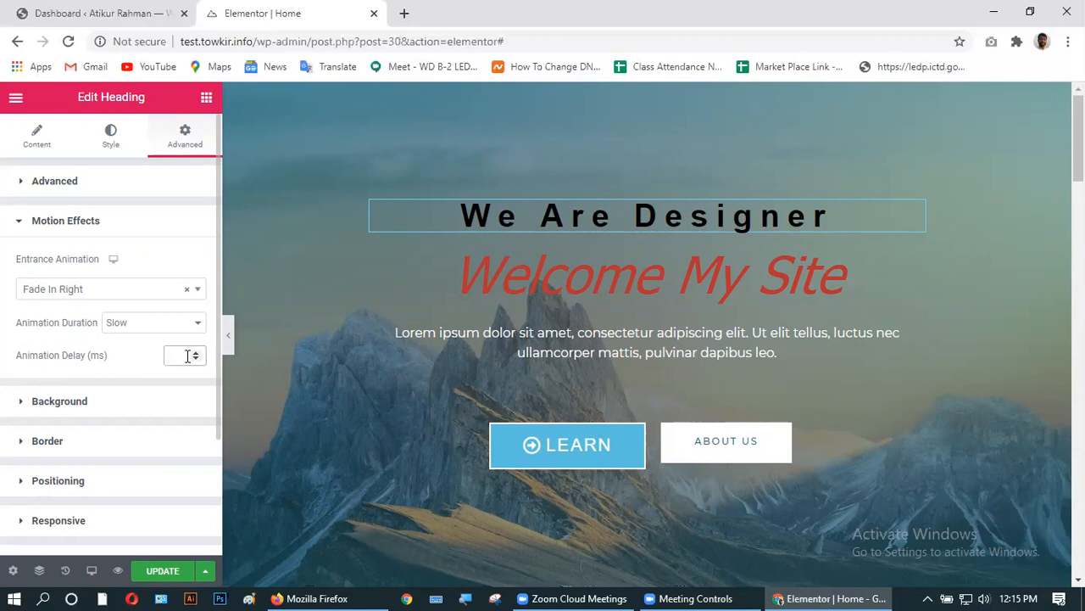
{"action": "type", "text": "400"}
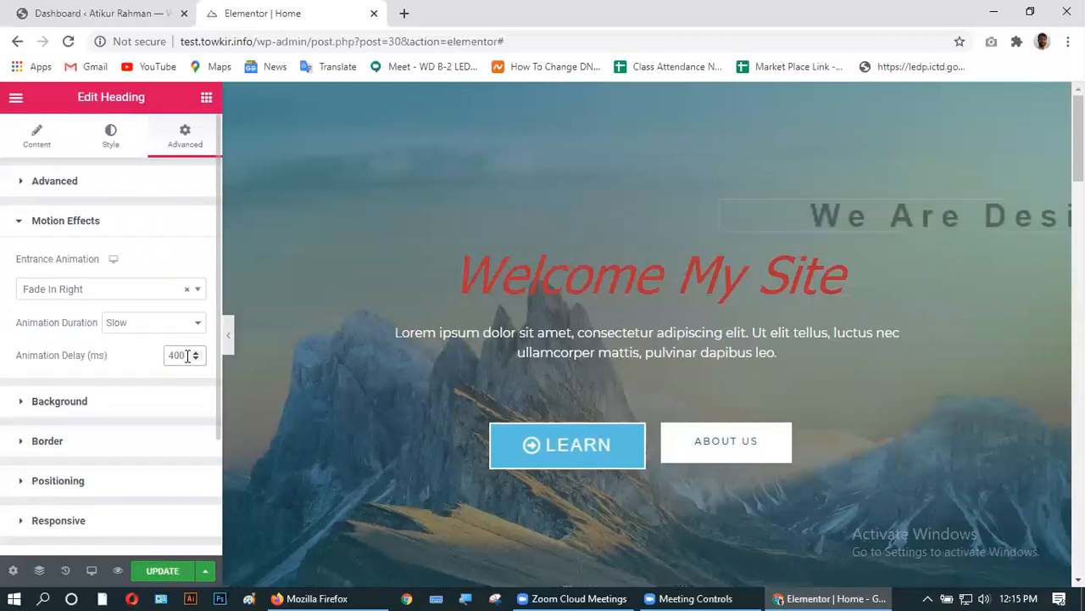
{"action": "type", "text": "0"}
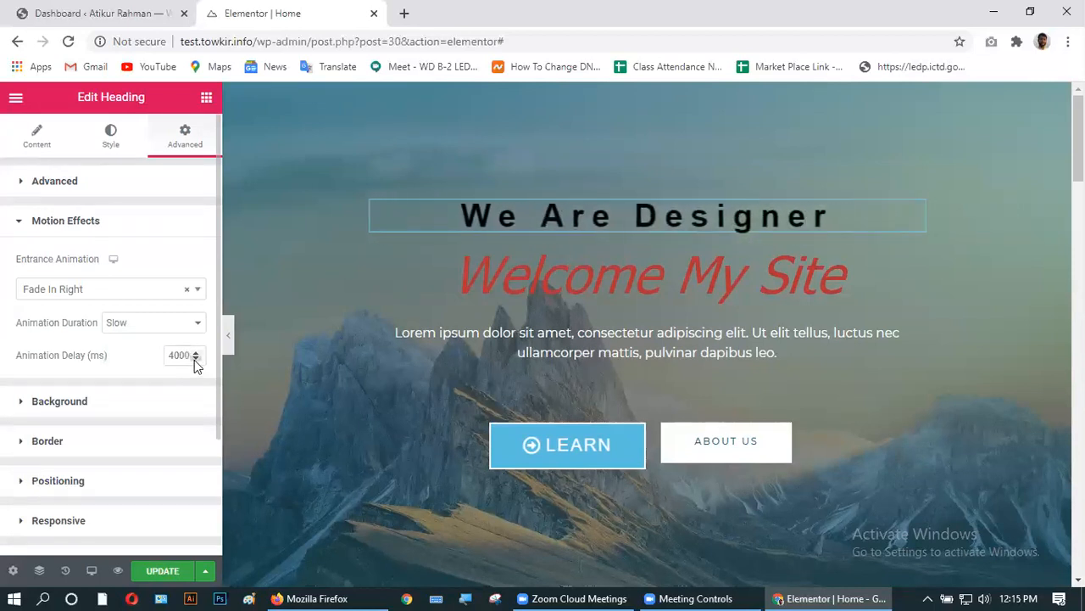
{"action": "left_click", "coordinate": [184, 357]}
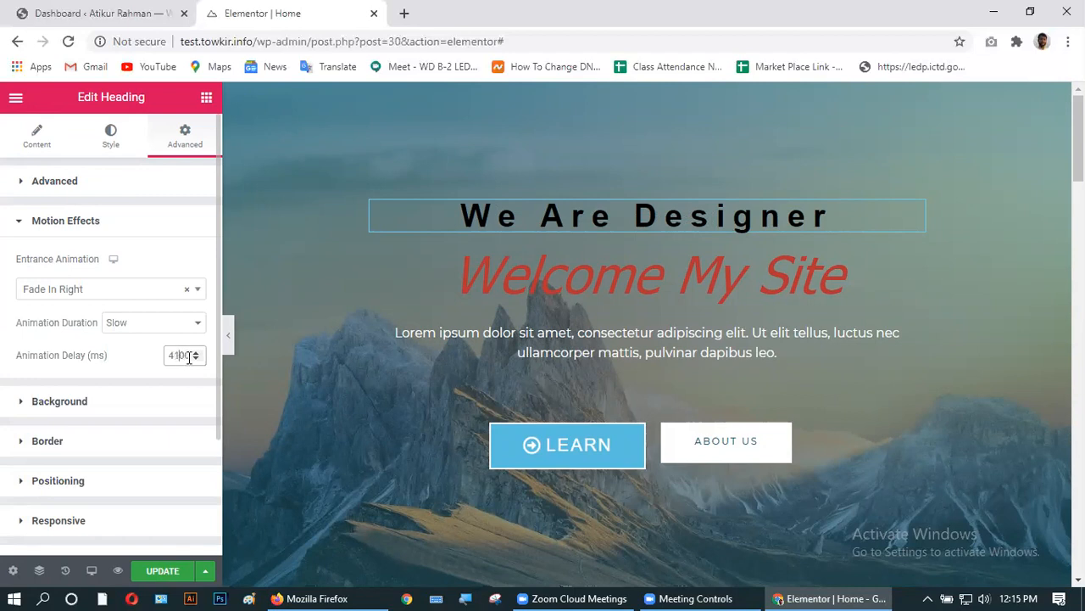
{"action": "key", "text": "BackSpace"}
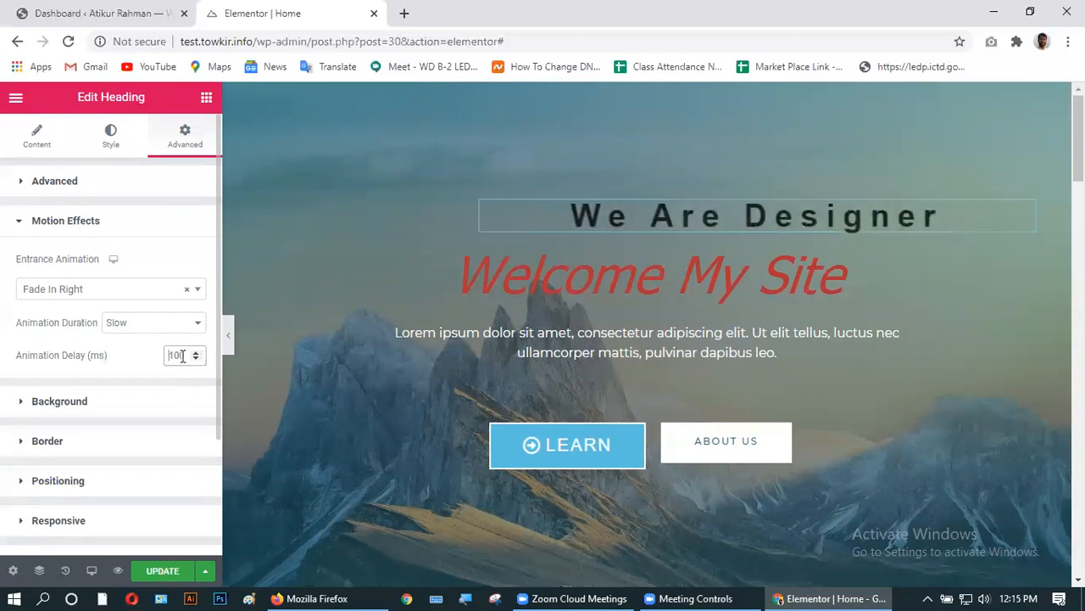
{"action": "type", "text": "0"}
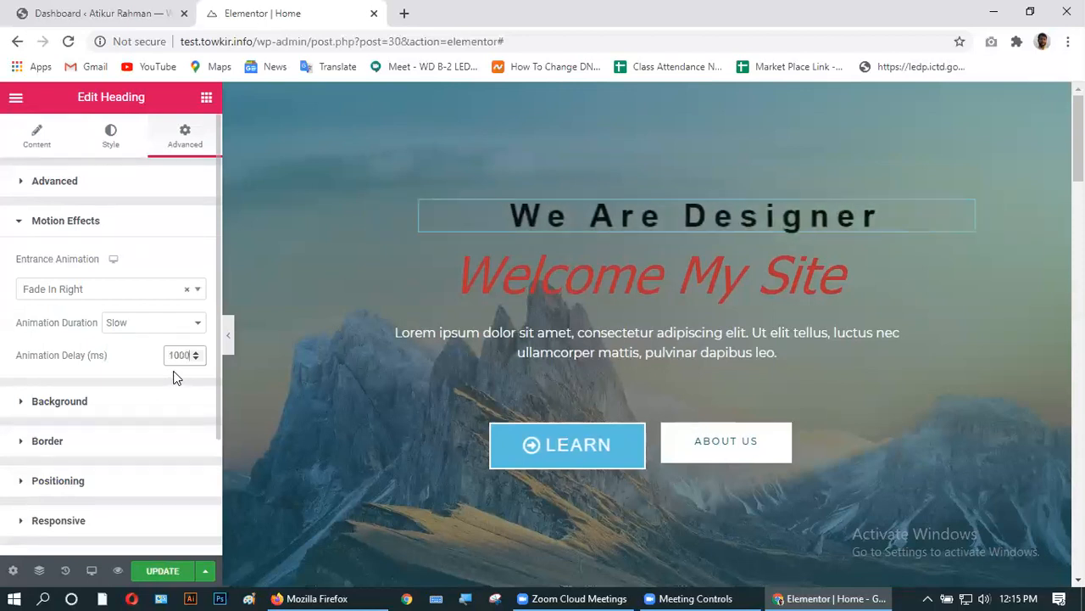
{"action": "left_click", "coordinate": [152, 380]}
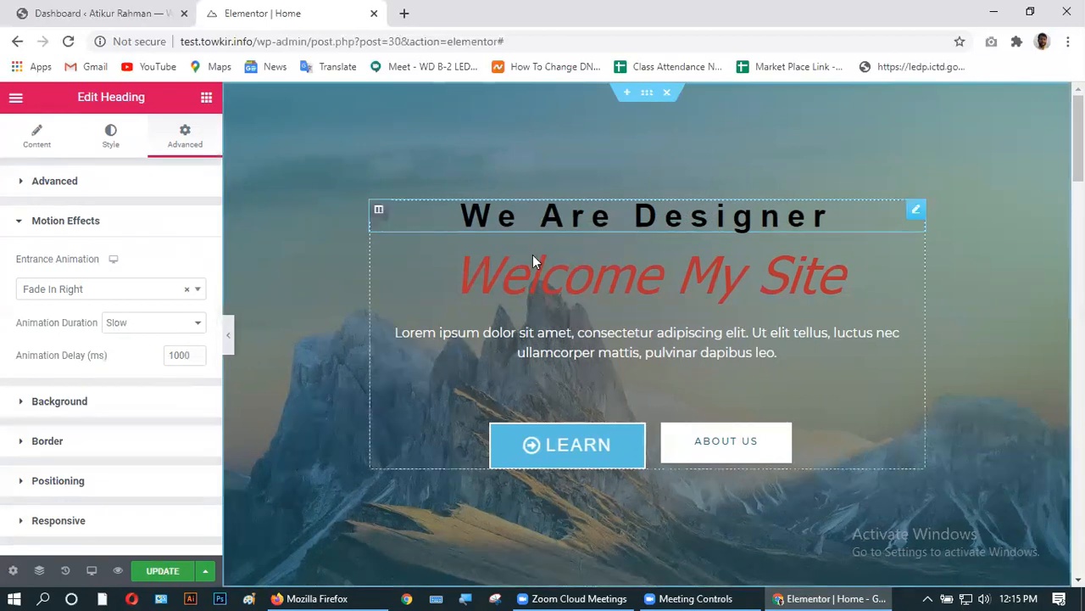
{"action": "left_click", "coordinate": [60, 401]}
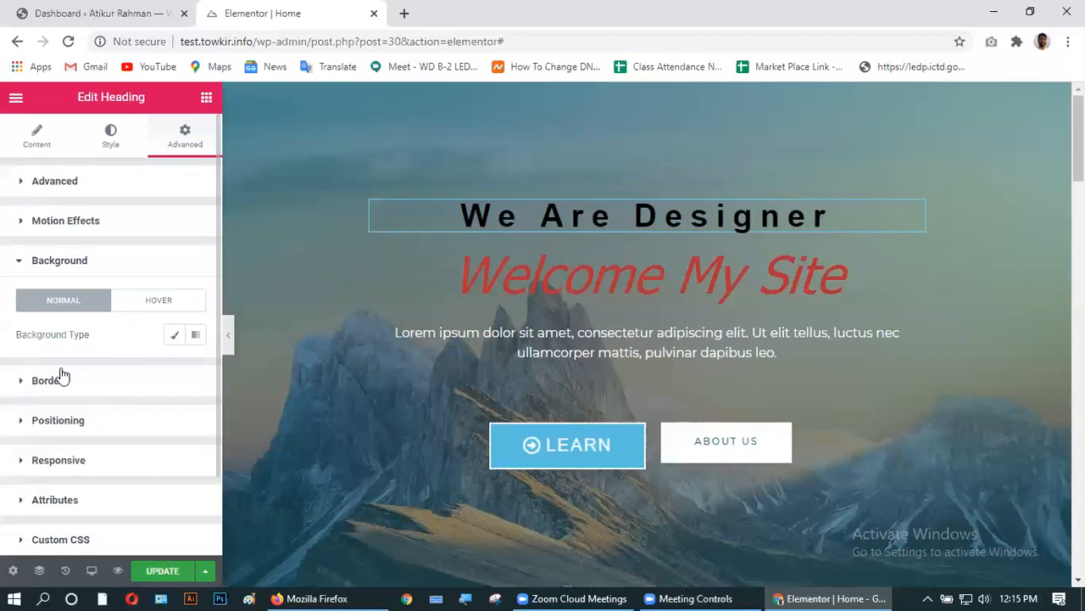
- Set a Classic background with a muted rose-pink colour on the heading
{"action": "left_click", "coordinate": [176, 335]}
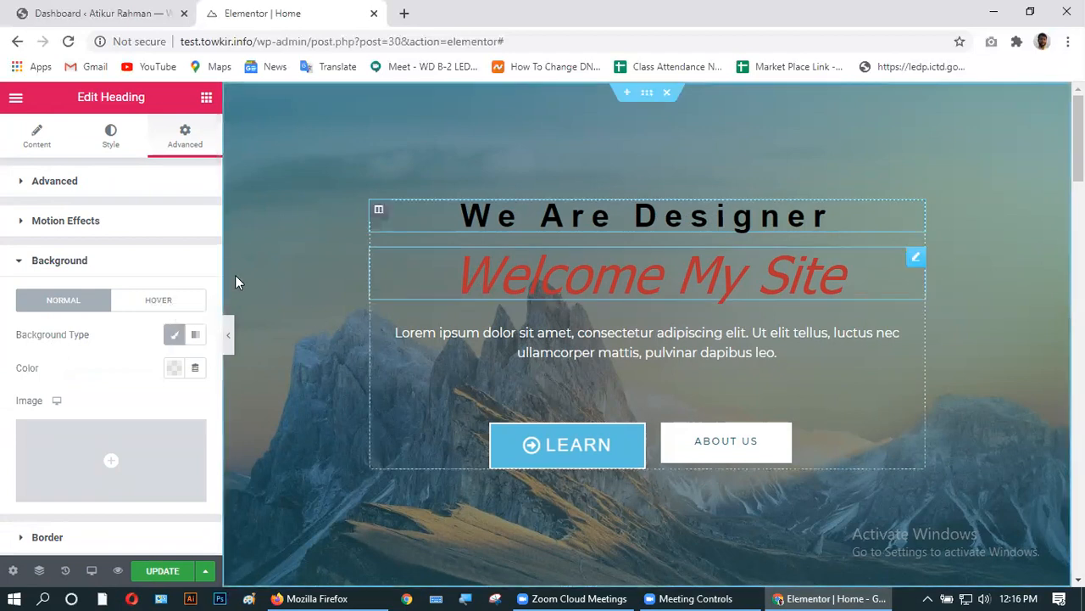
{"action": "left_click", "coordinate": [174, 368]}
{"action": "mouse_move", "coordinate": [184, 204]}
{"action": "left_mouse_down"}
{"action": "mouse_move", "coordinate": [219, 177]}
{"action": "mouse_move", "coordinate": [141, 170]}
{"action": "mouse_move", "coordinate": [133, 186]}
{"action": "mouse_move", "coordinate": [141, 177]}
{"action": "left_mouse_up"}
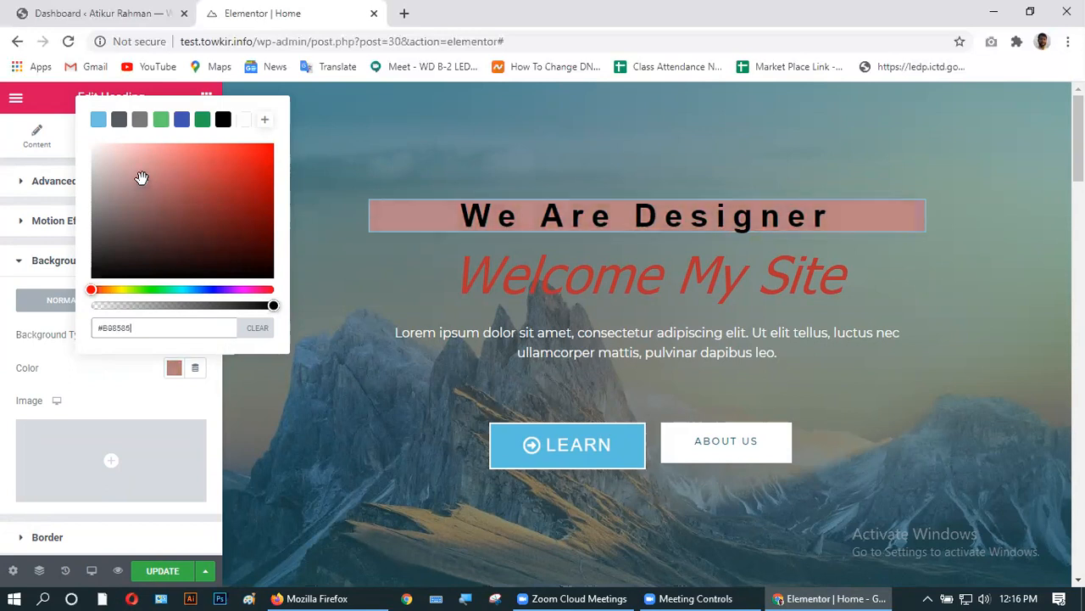
{"action": "left_click", "coordinate": [206, 394]}
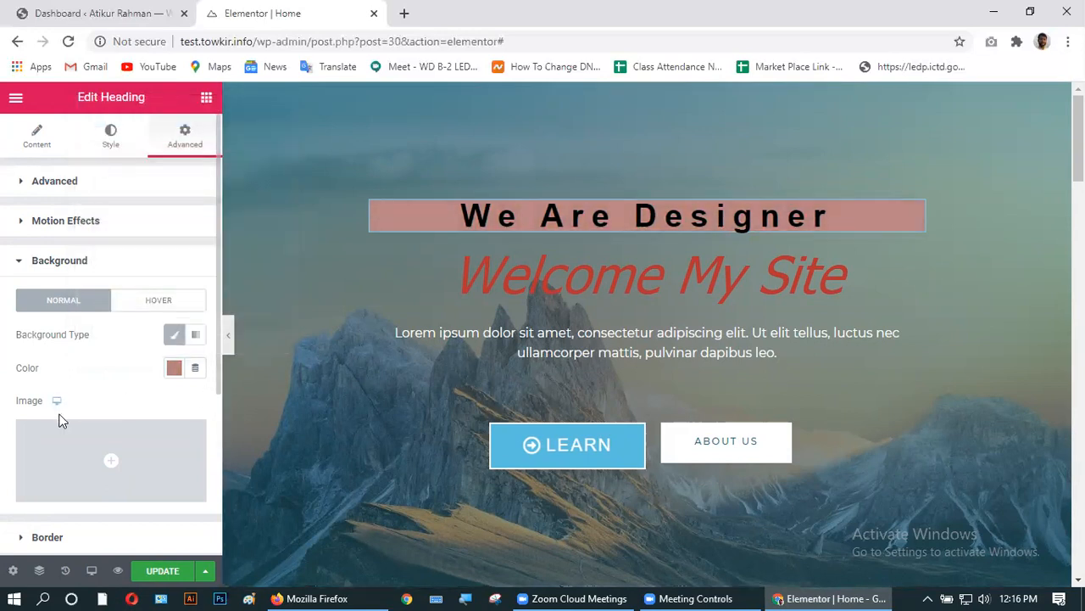
{"action": "scroll", "coordinate": [59, 420], "scroll_direction": "down", "scroll_amount": 2}
{"action": "scroll", "coordinate": [60, 424], "scroll_direction": "up", "scroll_amount": 1}
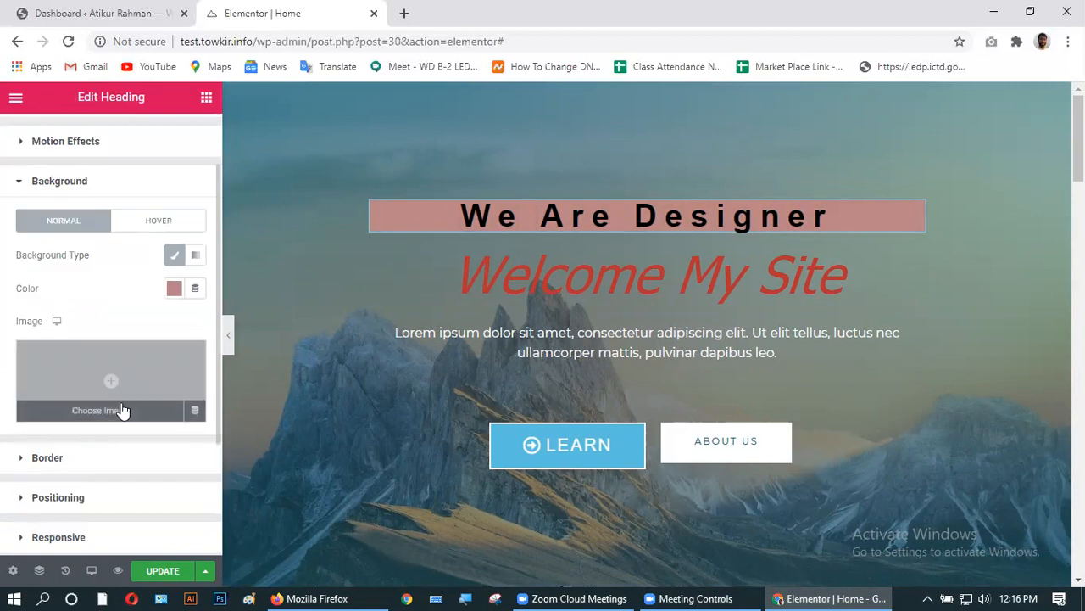
- Switch the heading background to Gradient with the first stop location at 50
{"action": "left_click", "coordinate": [196, 257]}
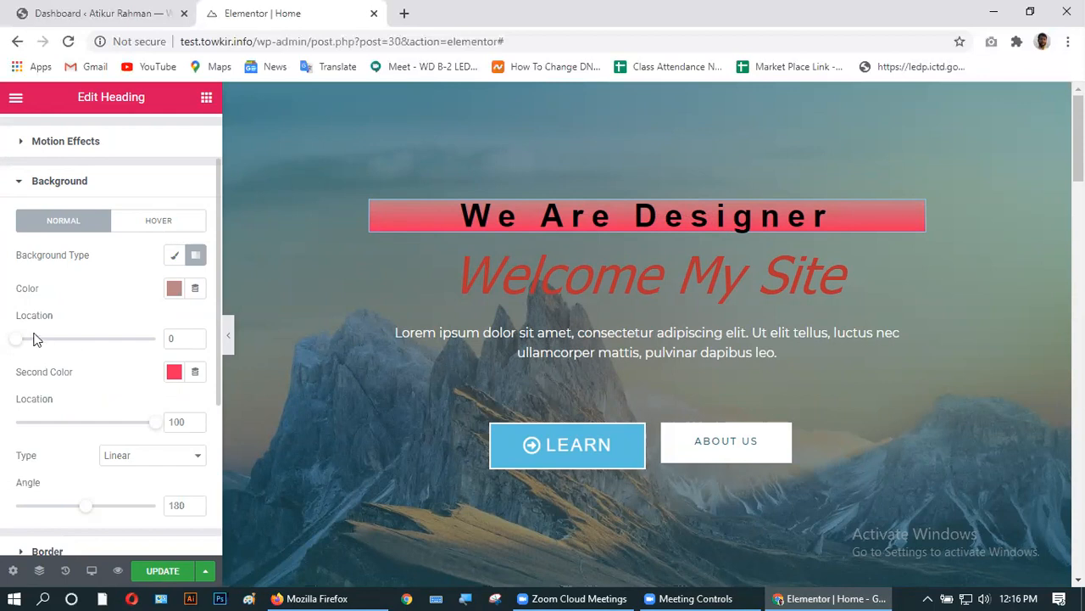
{"action": "left_click_drag", "start_coordinate": [21, 343], "coordinate": [79, 341]}
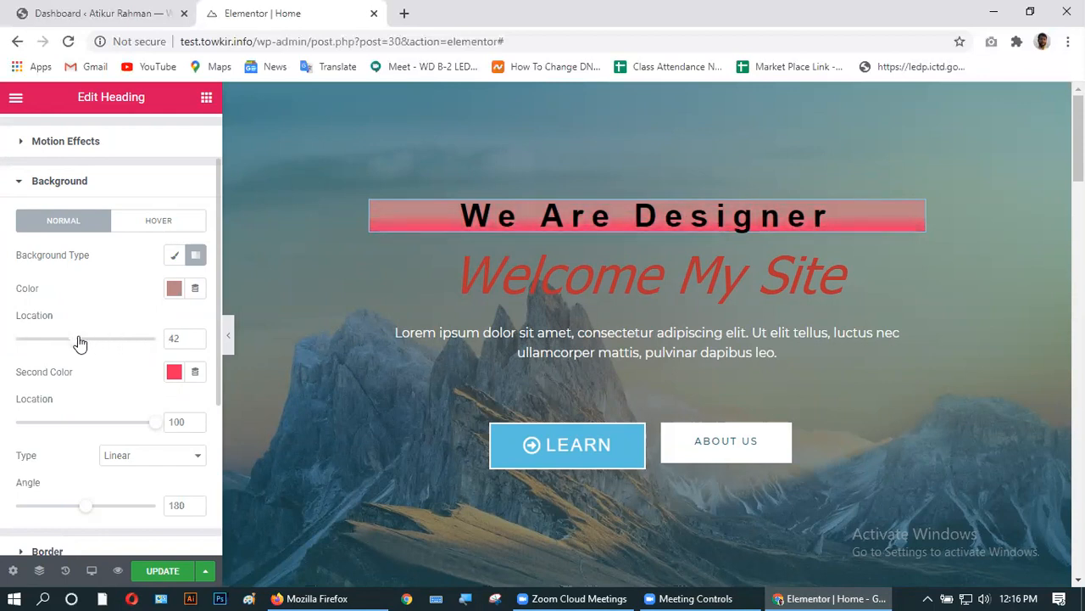
{"action": "left_click", "coordinate": [195, 336]}
{"action": "left_click", "coordinate": [195, 338]}
- Make the gradient's Second Color green and its first Color light blue #6EC1E4
{"action": "left_click", "coordinate": [174, 371]}
{"action": "left_click", "coordinate": [202, 125]}
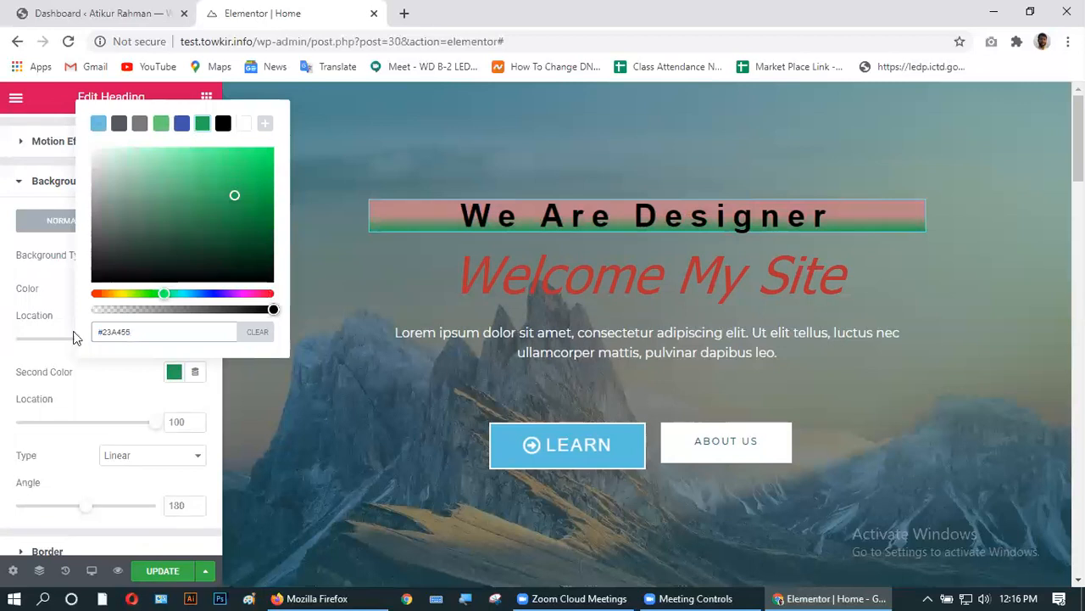
{"action": "left_click", "coordinate": [8, 371]}
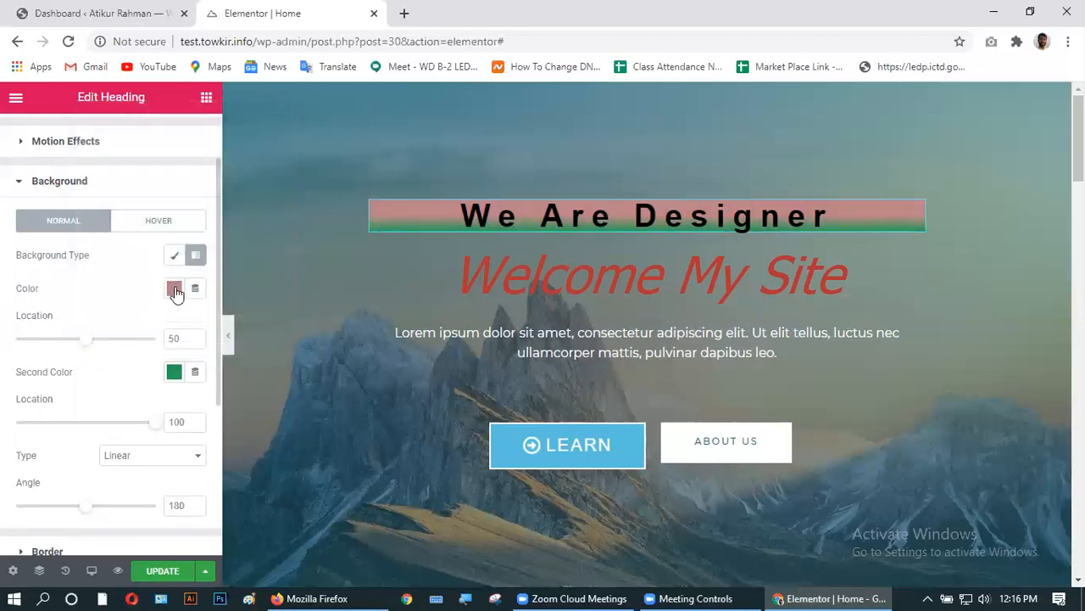
{"action": "left_click", "coordinate": [174, 288]}
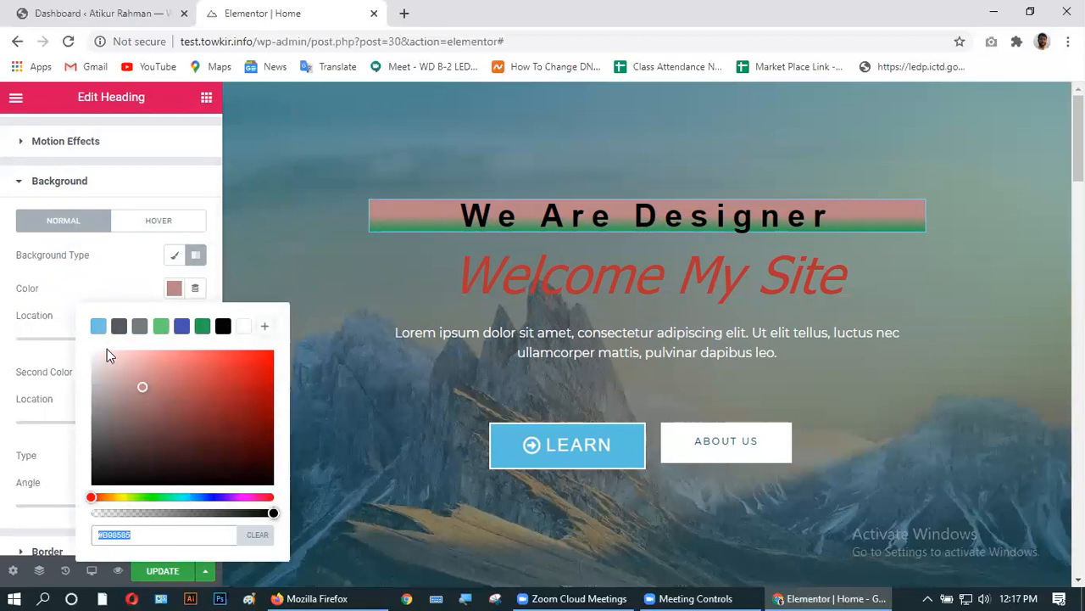
{"action": "left_click", "coordinate": [98, 326]}
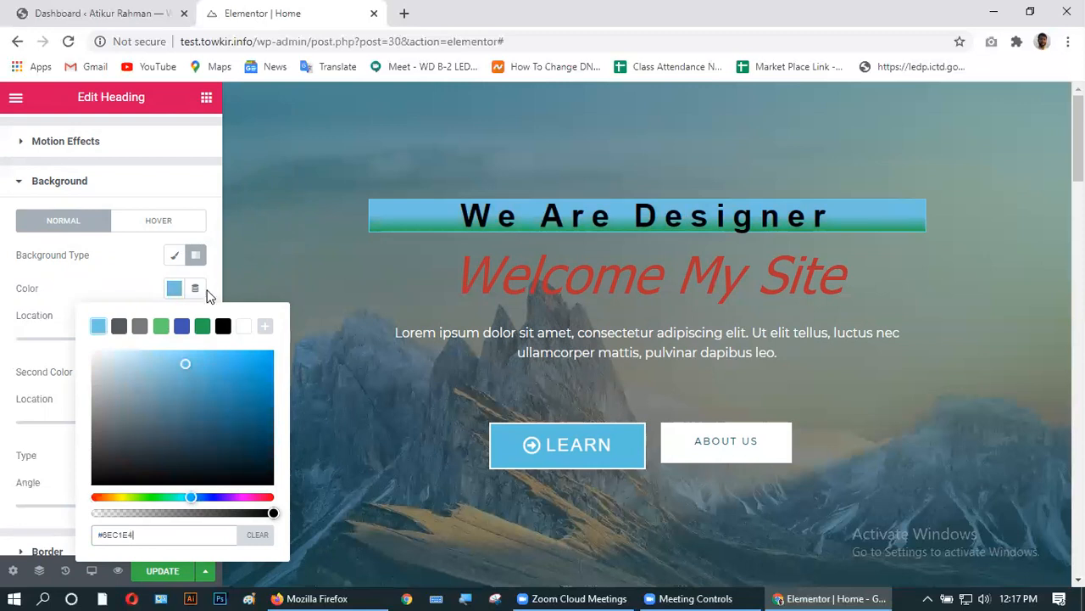
{"action": "left_click", "coordinate": [201, 194]}
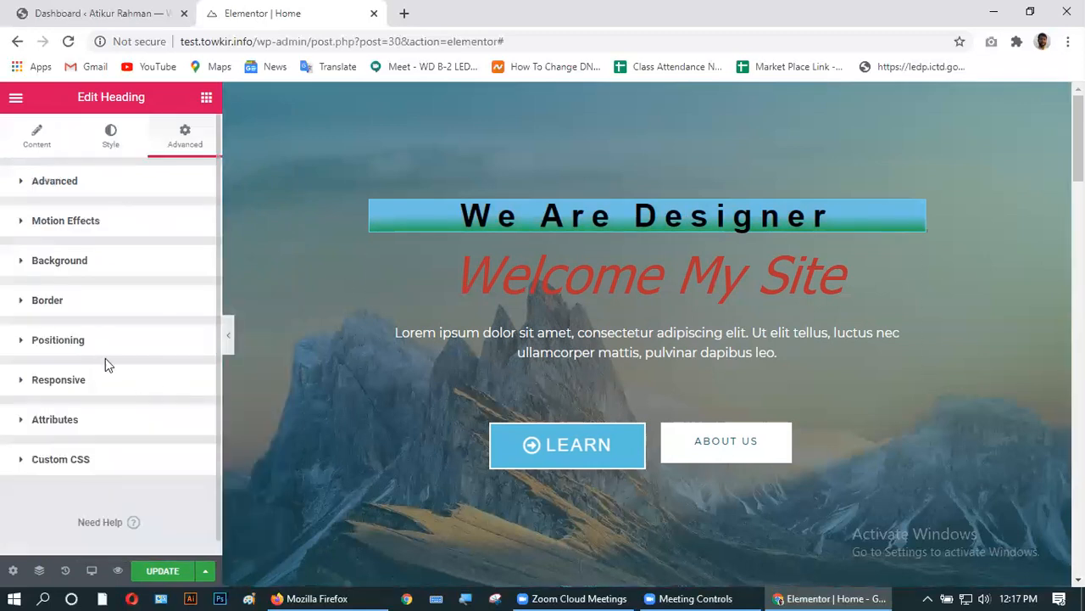
- Reposition the gradient stops, ending with blue at 30 and green at 77
{"action": "left_click", "coordinate": [74, 266]}
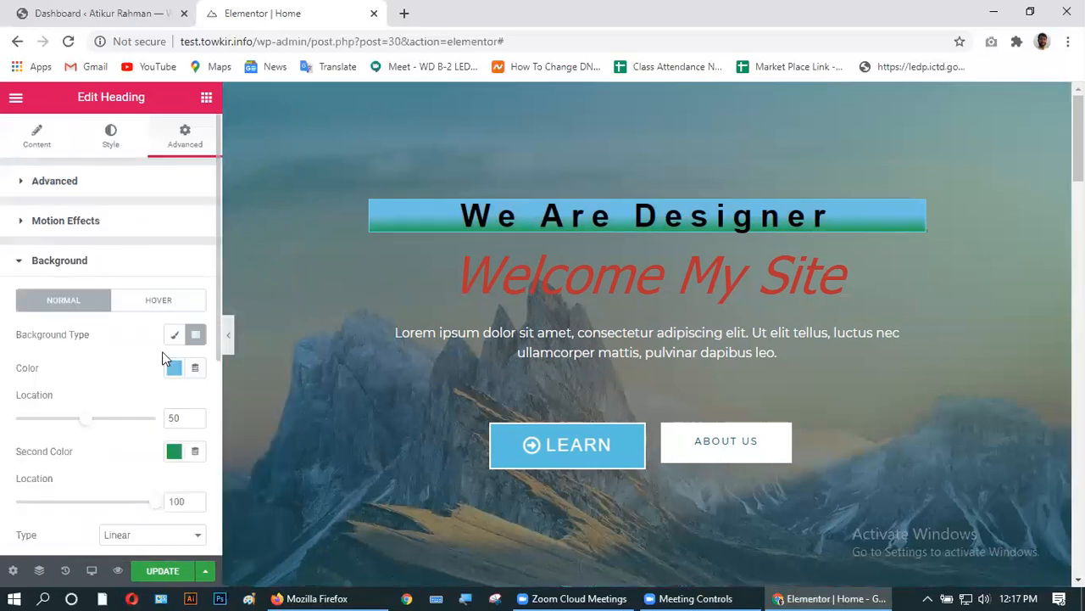
{"action": "left_click_drag", "start_coordinate": [85, 420], "coordinate": [20, 421]}
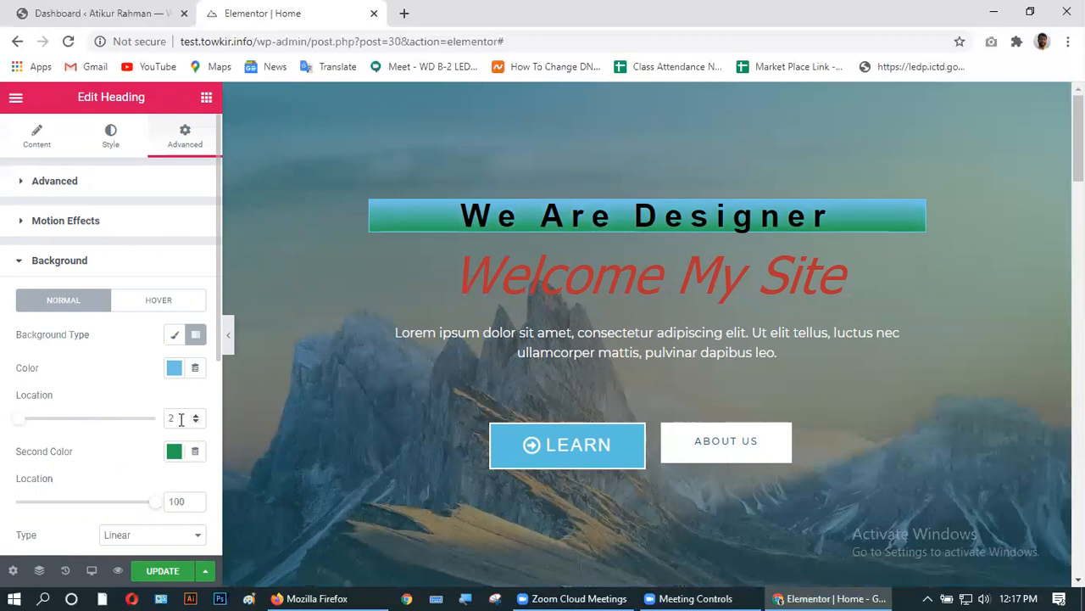
{"action": "scroll", "coordinate": [109, 450], "scroll_direction": "down", "scroll_amount": 2}
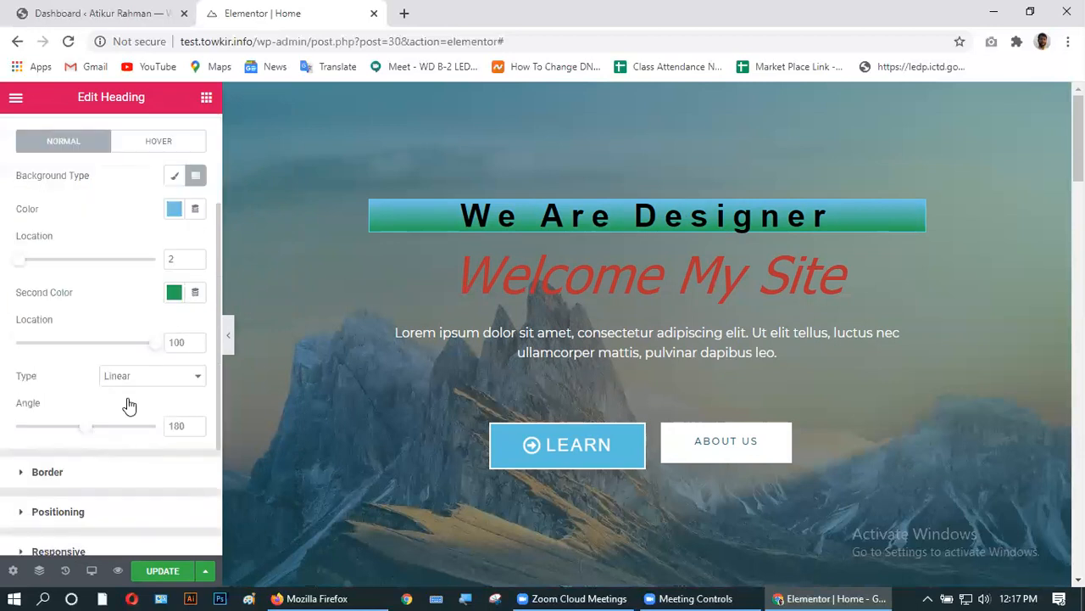
{"action": "left_click_drag", "start_coordinate": [157, 352], "coordinate": [116, 353]}
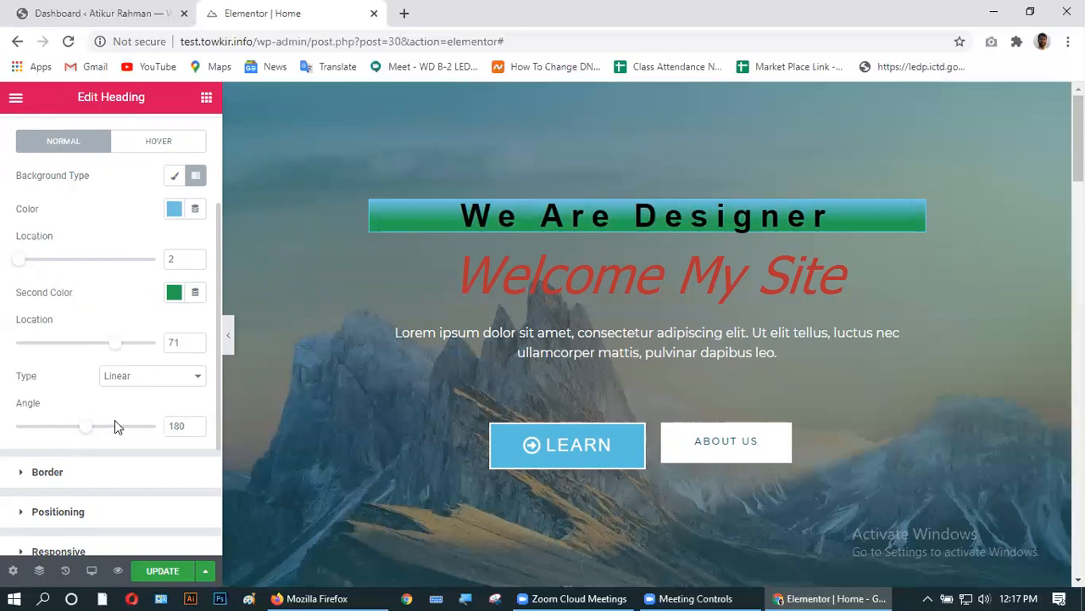
{"action": "left_click_drag", "start_coordinate": [116, 344], "coordinate": [88, 349]}
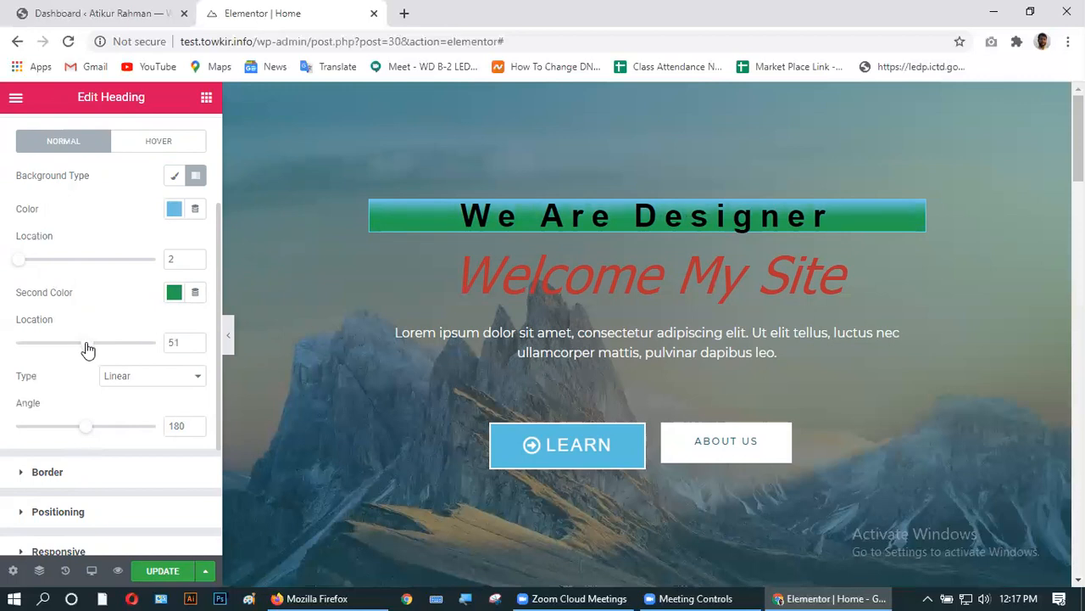
{"action": "left_click", "coordinate": [196, 345]}
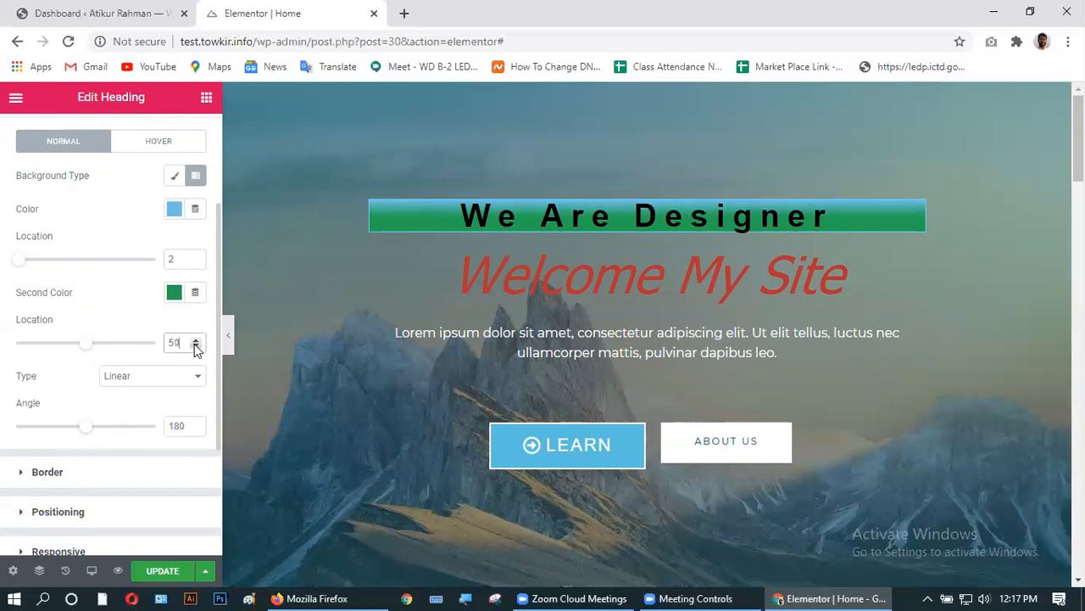
{"action": "left_click", "coordinate": [191, 259]}
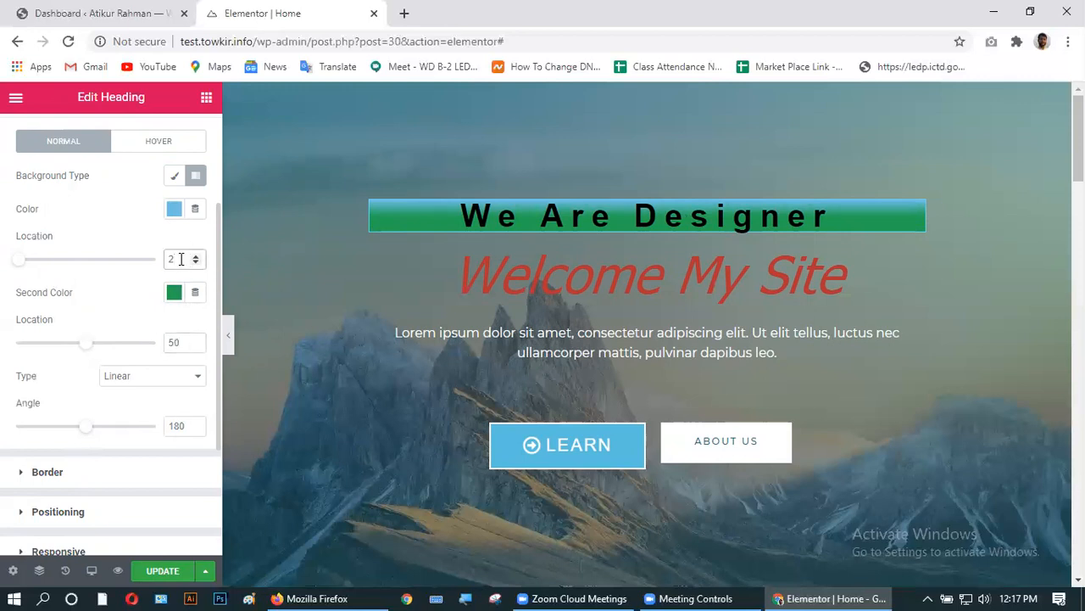
{"action": "key", "text": "BackSpace"}
{"action": "type", "text": "50"}
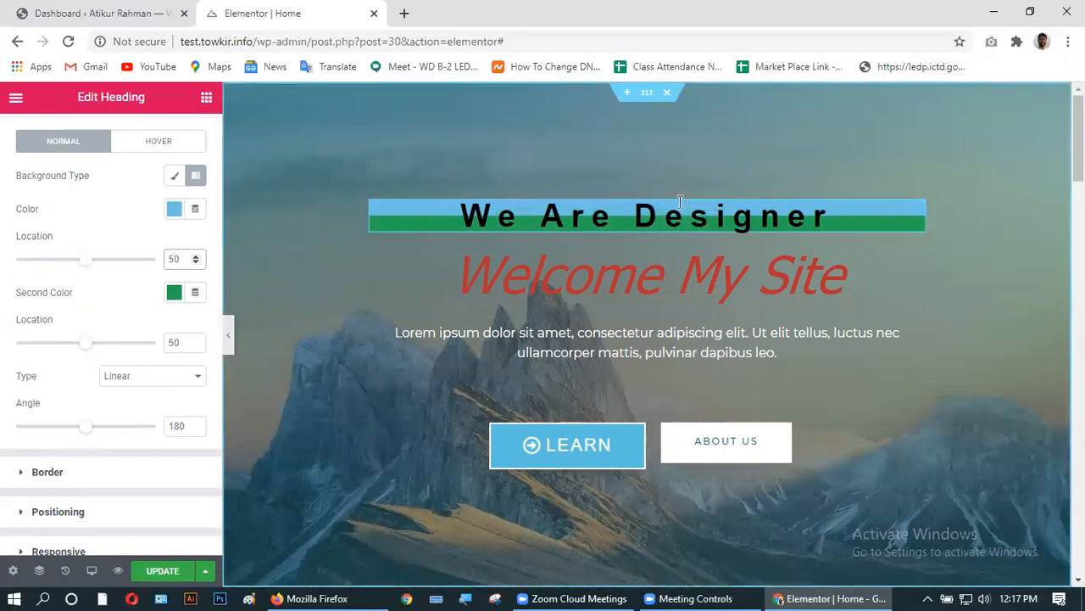
{"action": "left_click", "coordinate": [132, 360]}
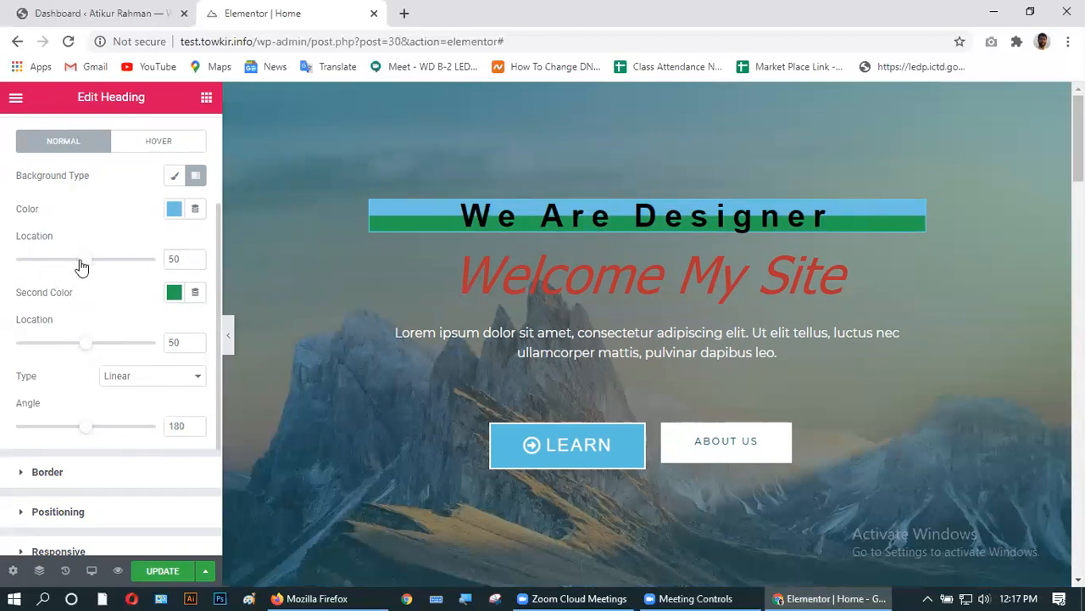
{"action": "left_click_drag", "start_coordinate": [85, 266], "coordinate": [55, 268]}
{"action": "left_click_drag", "start_coordinate": [90, 345], "coordinate": [126, 347]}
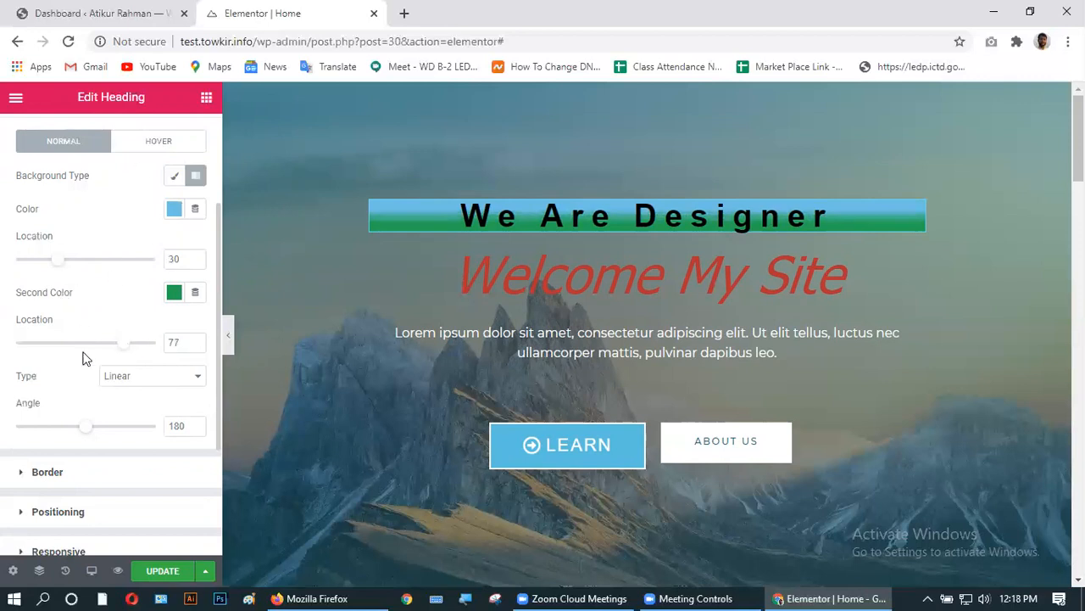
- Set the gradient Type to Radial and its Position to Bottom Center
{"action": "left_click", "coordinate": [143, 379]}
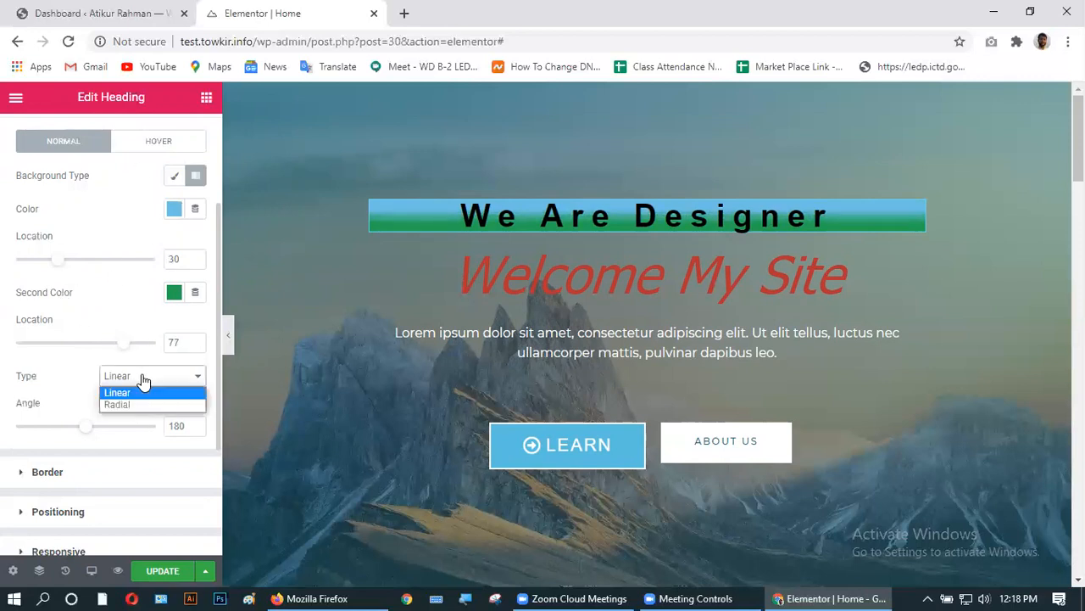
{"action": "left_click", "coordinate": [127, 403]}
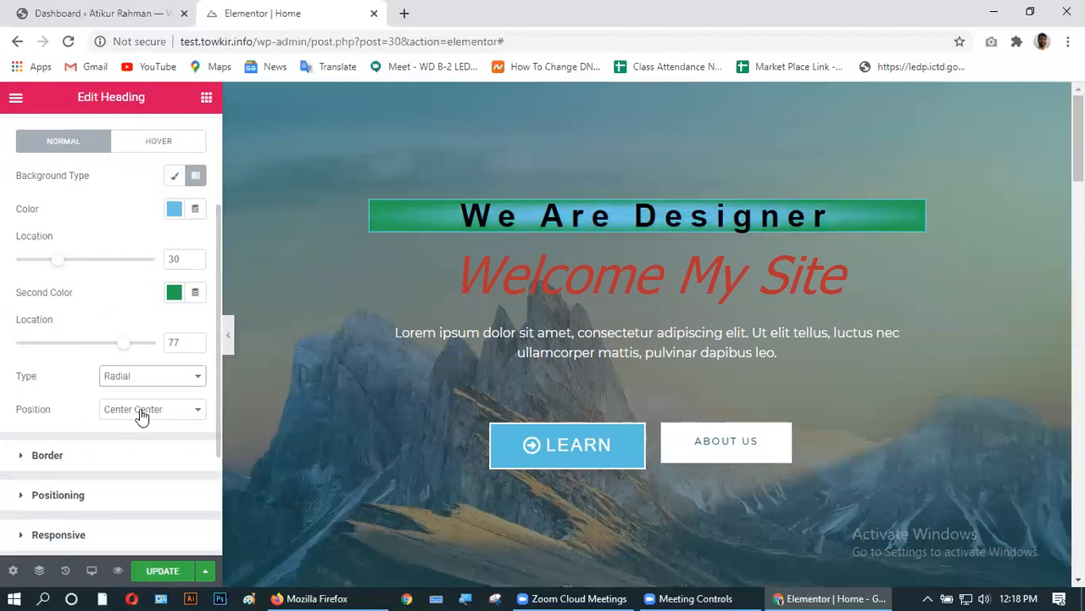
{"action": "left_click", "coordinate": [142, 413]}
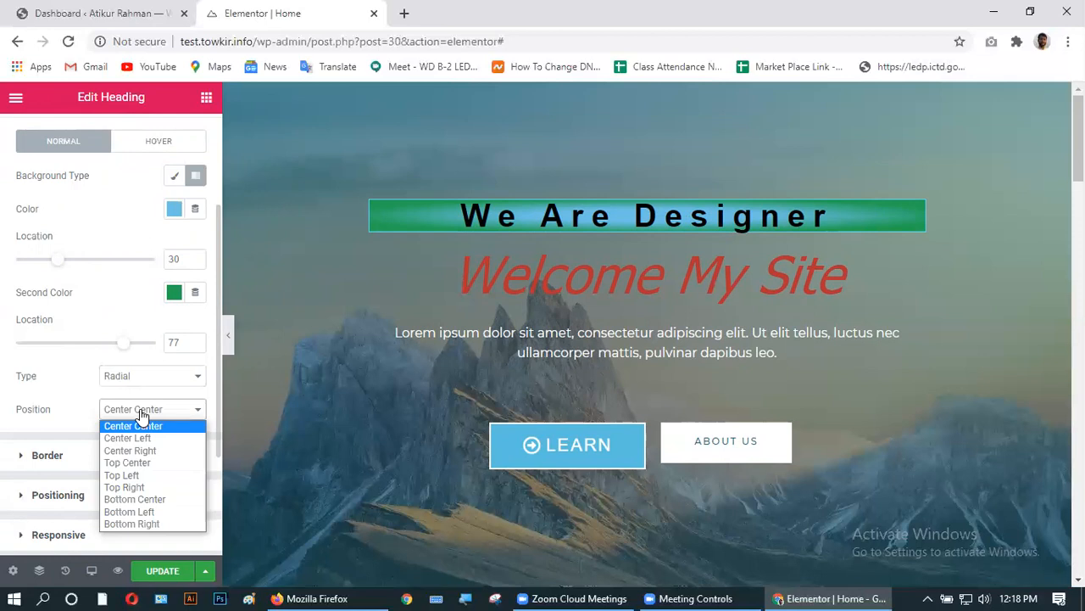
{"action": "left_click", "coordinate": [138, 436]}
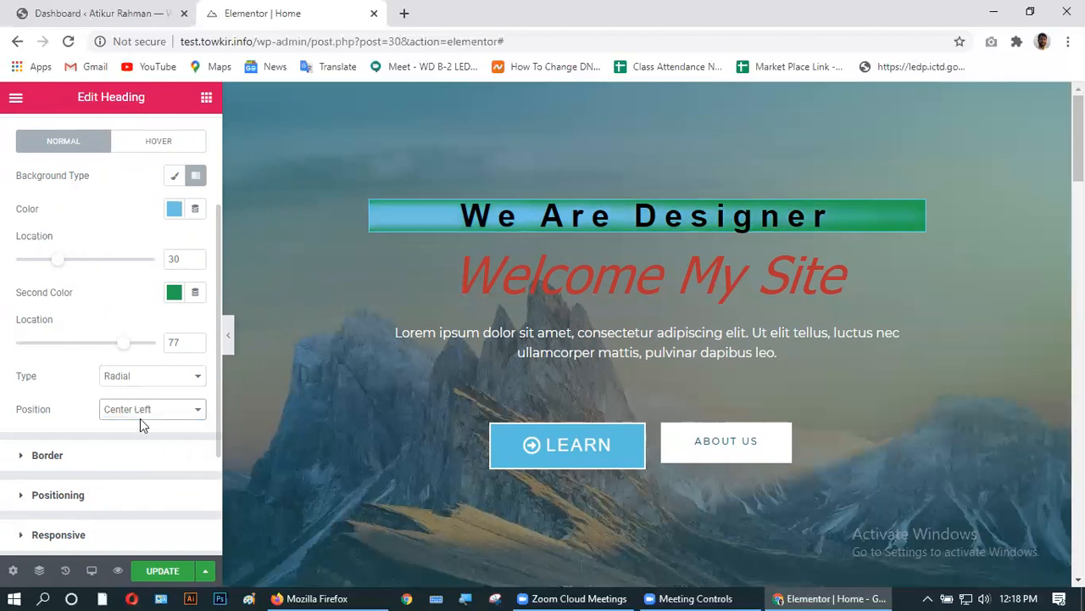
{"action": "left_click", "coordinate": [141, 414]}
{"action": "left_click", "coordinate": [139, 461]}
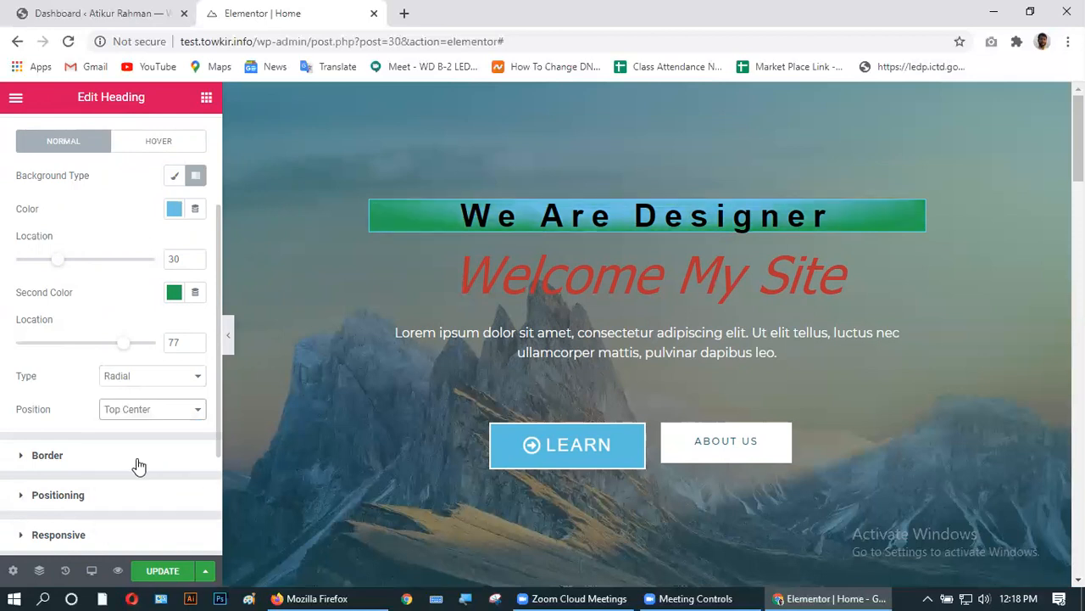
{"action": "left_click", "coordinate": [156, 412]}
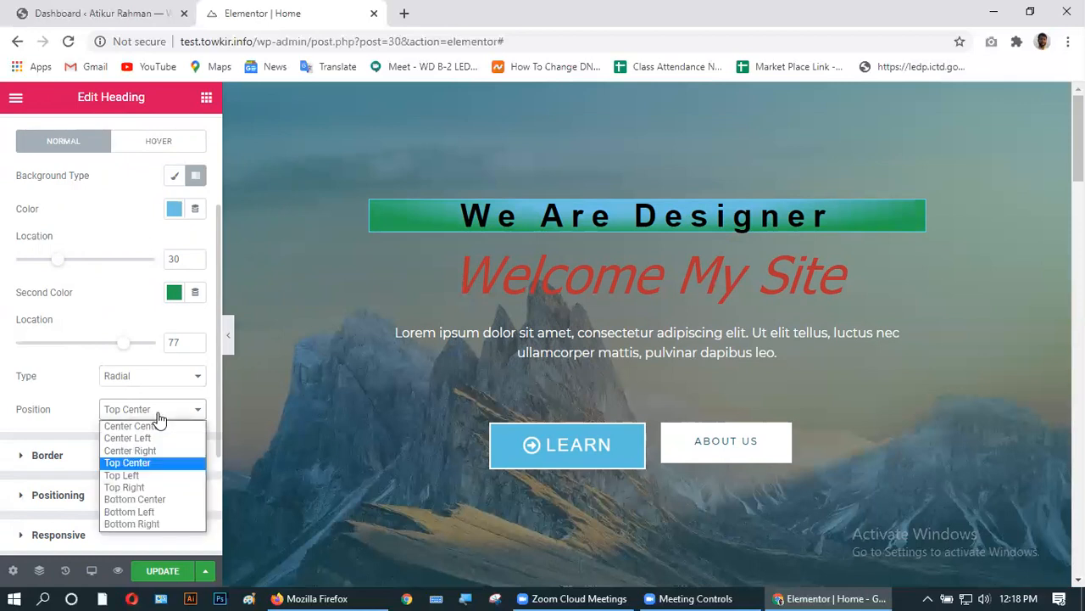
{"action": "left_click", "coordinate": [143, 475]}
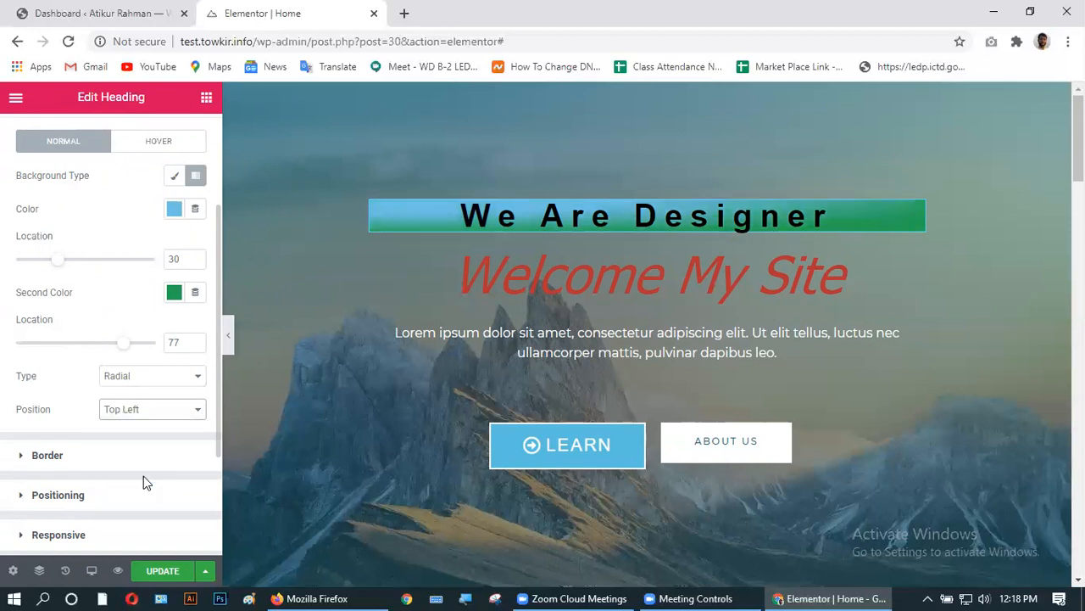
{"action": "left_click", "coordinate": [146, 410]}
{"action": "left_click", "coordinate": [147, 499]}
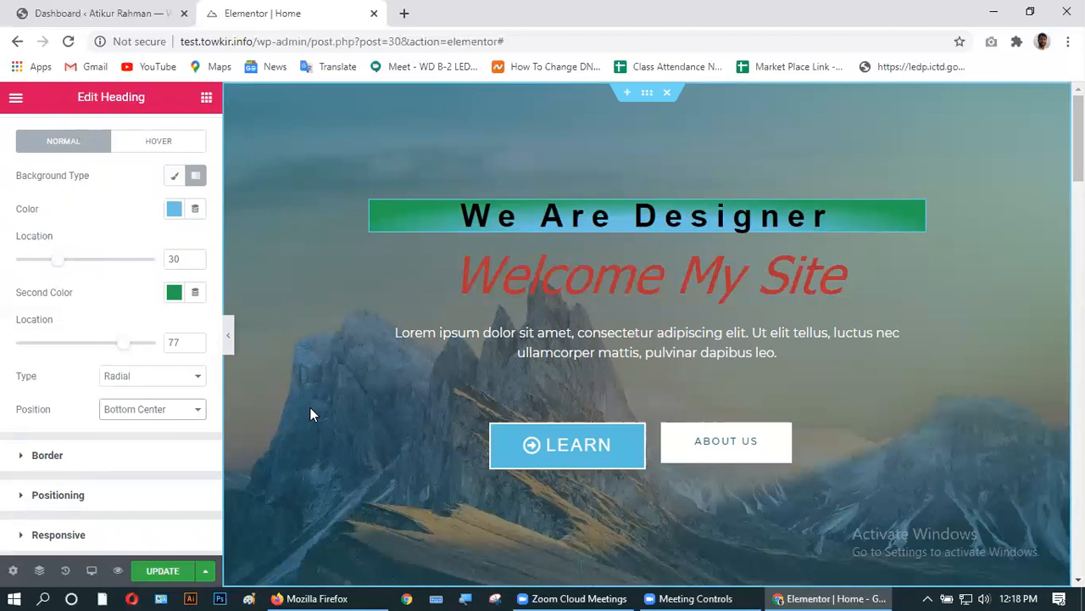
- Expand Border and leave Border Type at None after trying Solid
{"action": "left_click", "coordinate": [53, 453]}
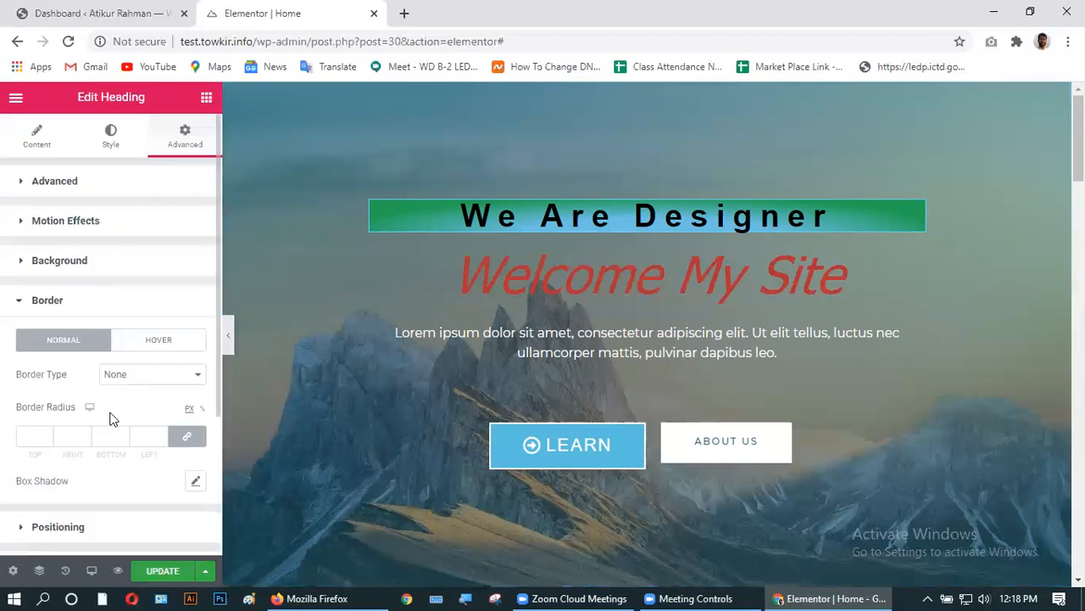
{"action": "left_click", "coordinate": [123, 378]}
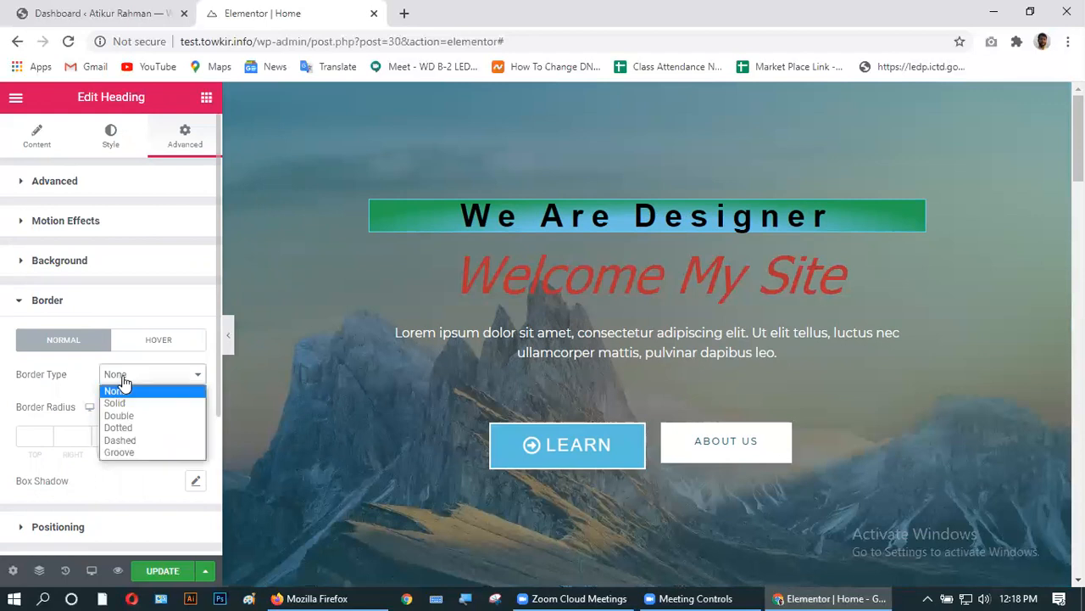
{"action": "left_click", "coordinate": [121, 404]}
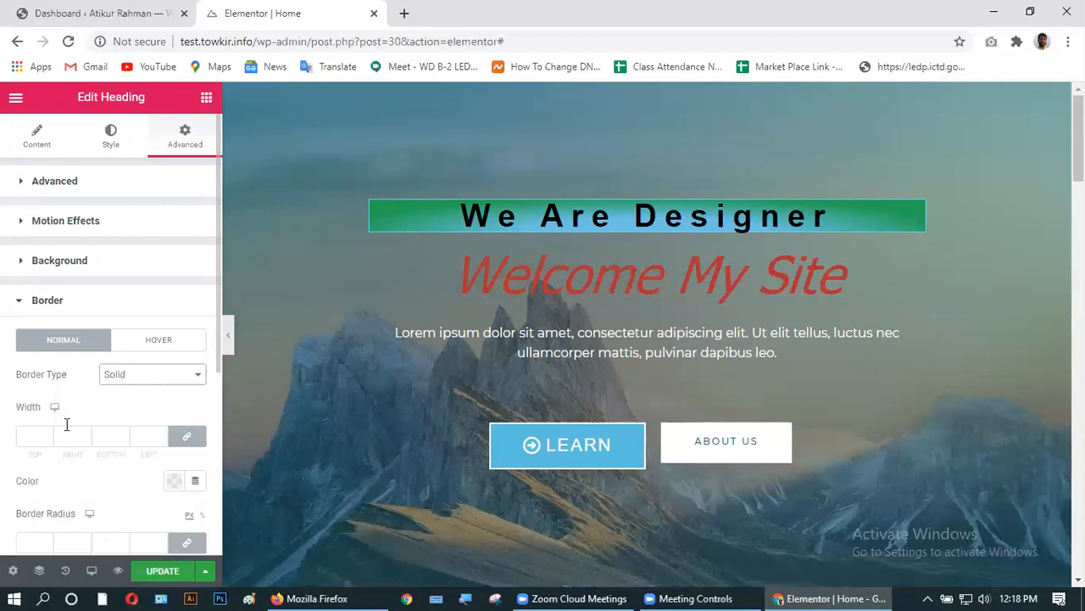
{"action": "left_click", "coordinate": [128, 378]}
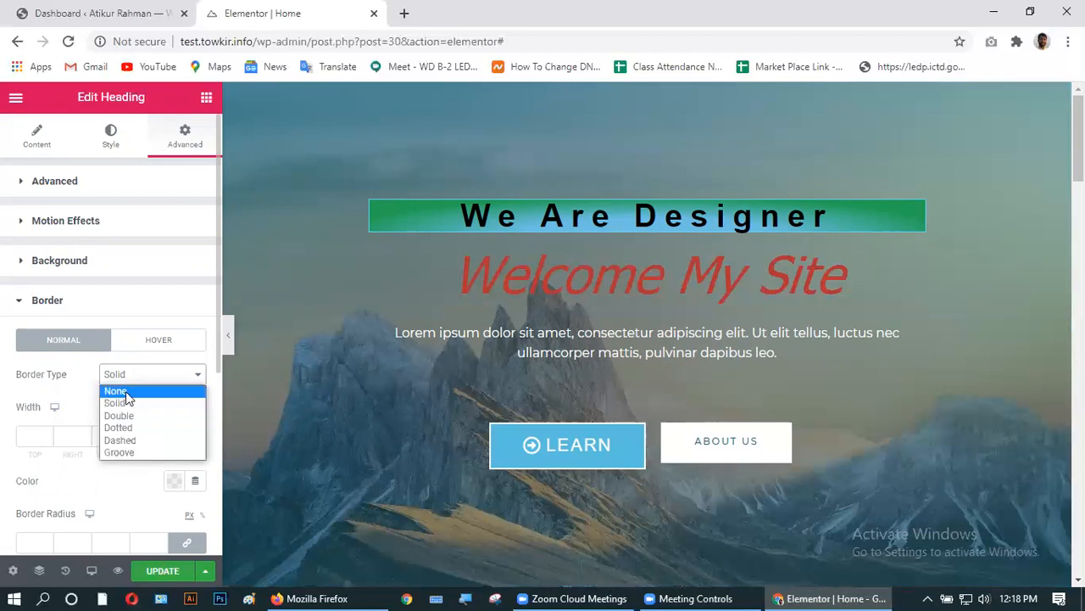
{"action": "left_click", "coordinate": [126, 391]}
{"action": "scroll", "coordinate": [77, 430], "scroll_direction": "down", "scroll_amount": 1}
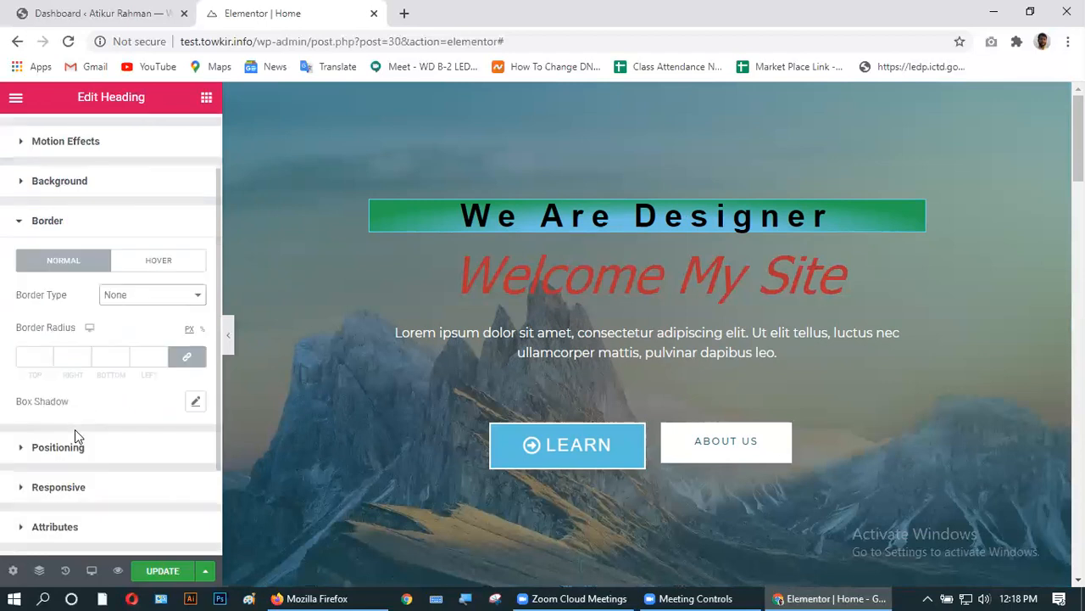
- Set the box shadow to horizontal 12, vertical 9, blur 20, spread 7
{"action": "left_click", "coordinate": [196, 401]}
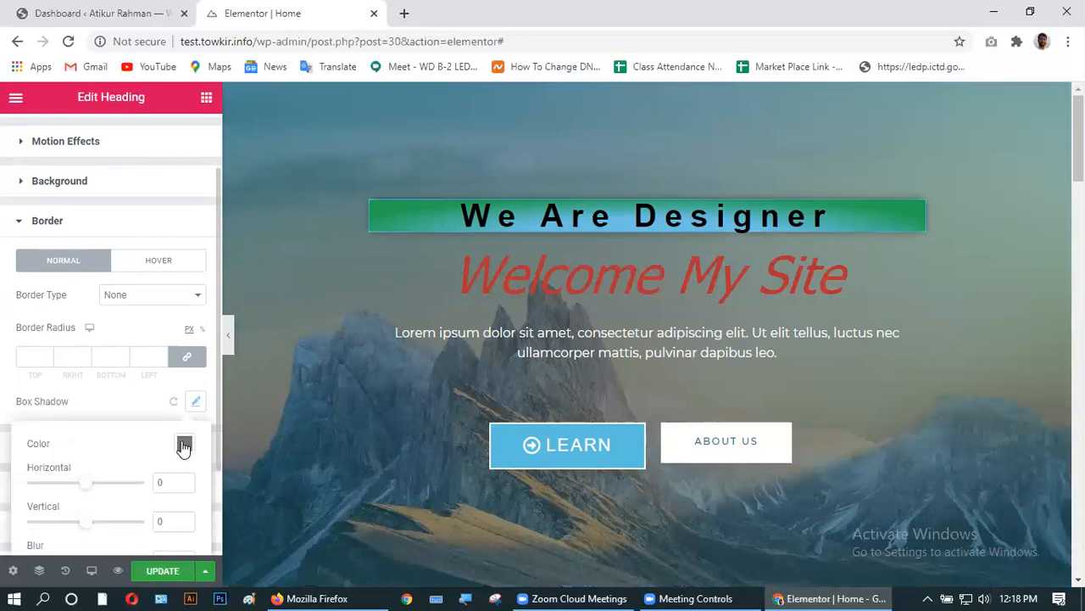
{"action": "mouse_move", "coordinate": [83, 485]}
{"action": "left_mouse_down"}
{"action": "mouse_move", "coordinate": [156, 482]}
{"action": "mouse_move", "coordinate": [94, 491]}
{"action": "left_mouse_up"}
{"action": "mouse_move", "coordinate": [84, 529]}
{"action": "left_mouse_down"}
{"action": "mouse_move", "coordinate": [97, 528]}
{"action": "mouse_move", "coordinate": [88, 526]}
{"action": "left_mouse_up"}
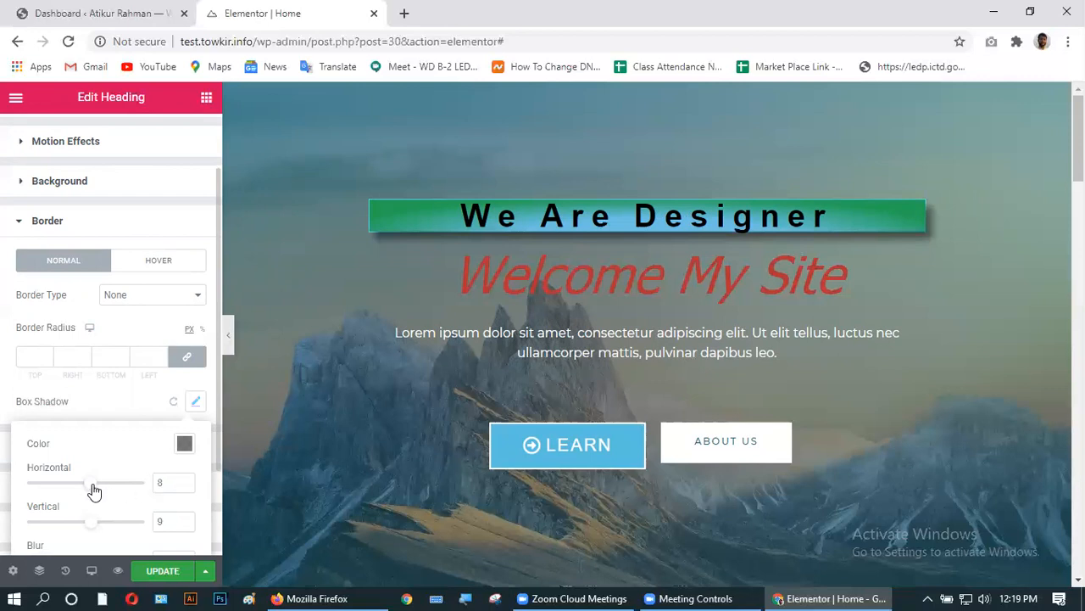
{"action": "left_click_drag", "start_coordinate": [94, 491], "coordinate": [96, 489]}
{"action": "scroll", "coordinate": [154, 450], "scroll_direction": "down", "scroll_amount": 1}
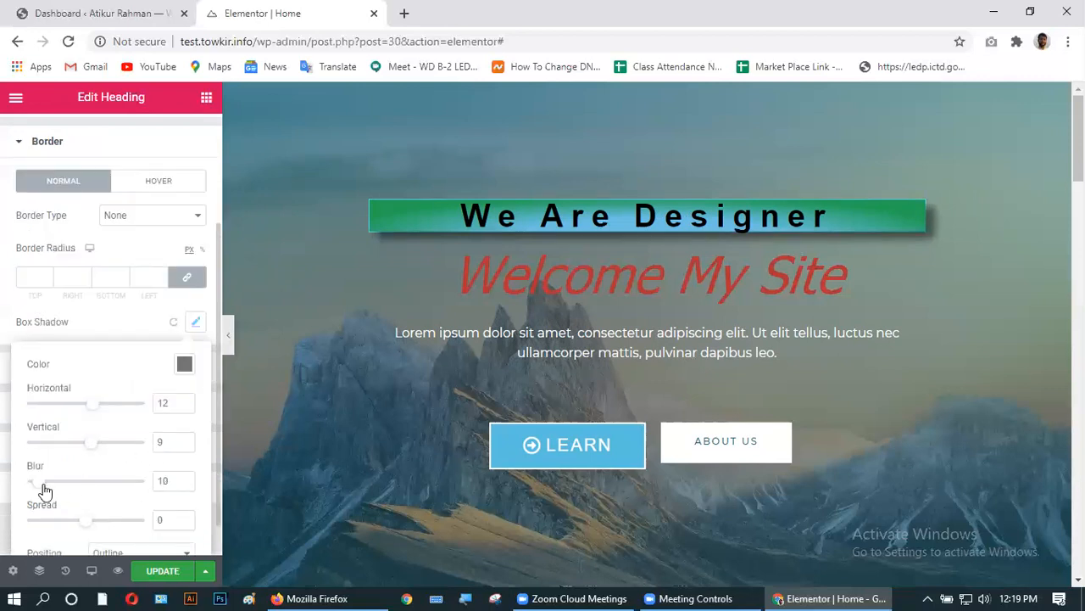
{"action": "mouse_move", "coordinate": [39, 483]}
{"action": "left_mouse_down"}
{"action": "mouse_move", "coordinate": [183, 481]}
{"action": "mouse_move", "coordinate": [36, 479]}
{"action": "mouse_move", "coordinate": [52, 479]}
{"action": "left_mouse_up"}
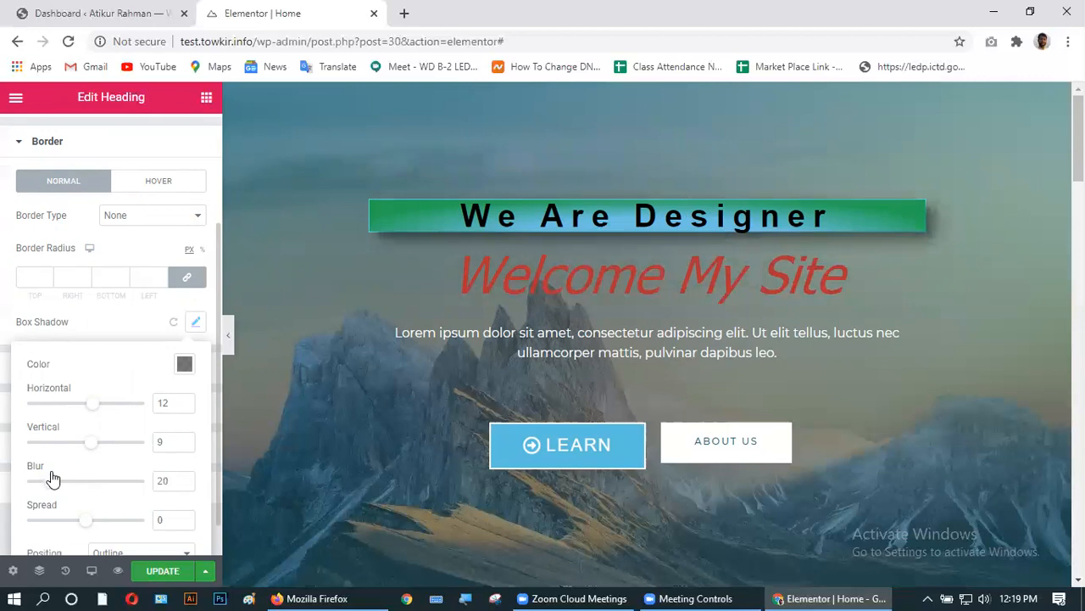
{"action": "scroll", "coordinate": [133, 473], "scroll_direction": "down", "scroll_amount": 1}
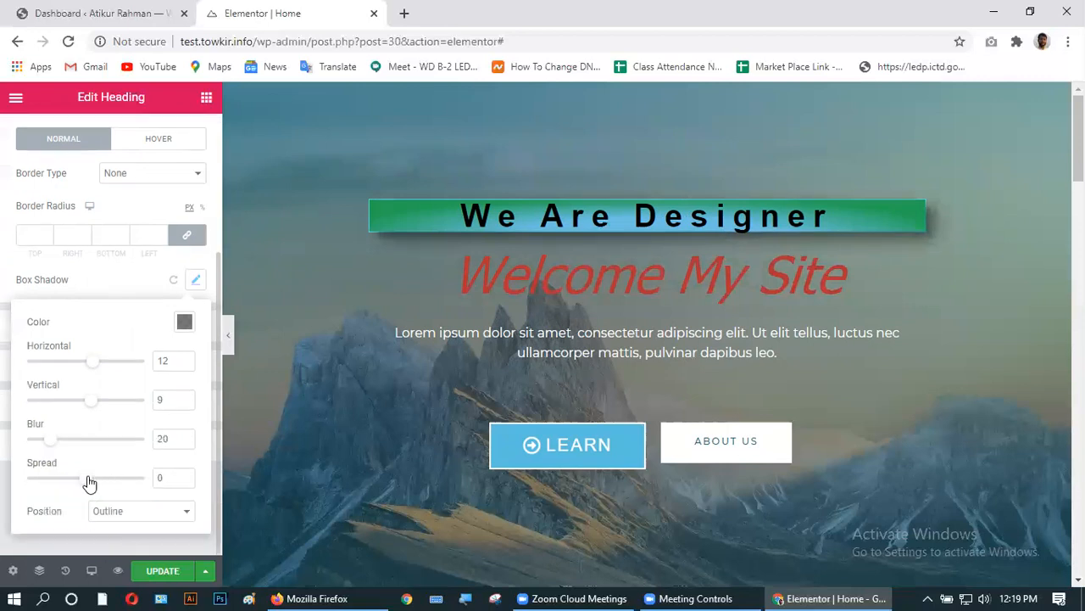
{"action": "mouse_move", "coordinate": [83, 480]}
{"action": "left_mouse_down"}
{"action": "mouse_move", "coordinate": [155, 475]}
{"action": "mouse_move", "coordinate": [91, 483]}
{"action": "left_mouse_up"}
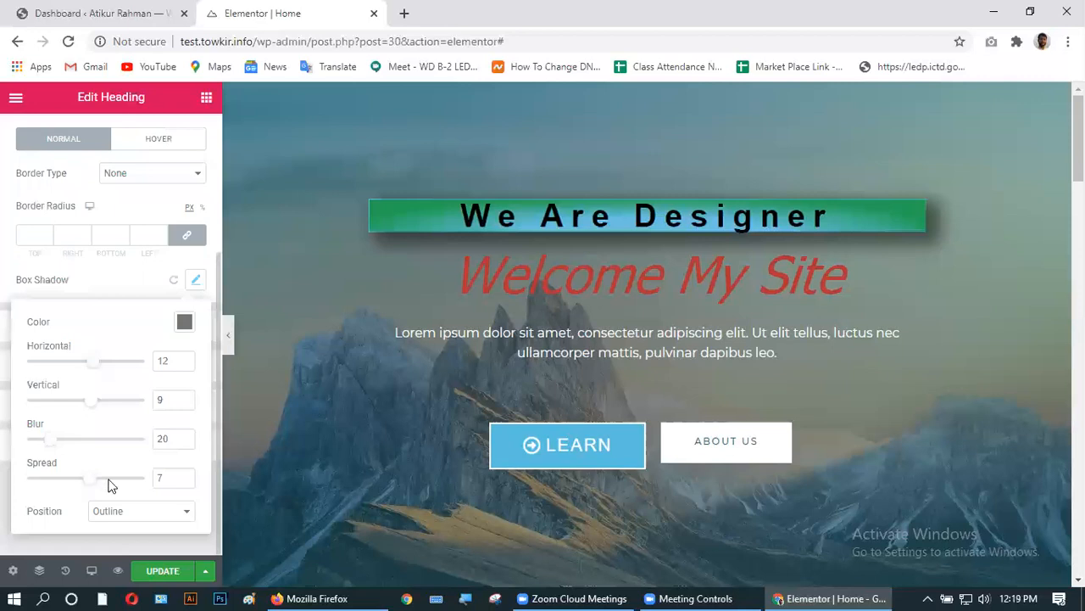
- Keep the shadow Position as Outline rather than Inset
{"action": "left_click", "coordinate": [149, 510]}
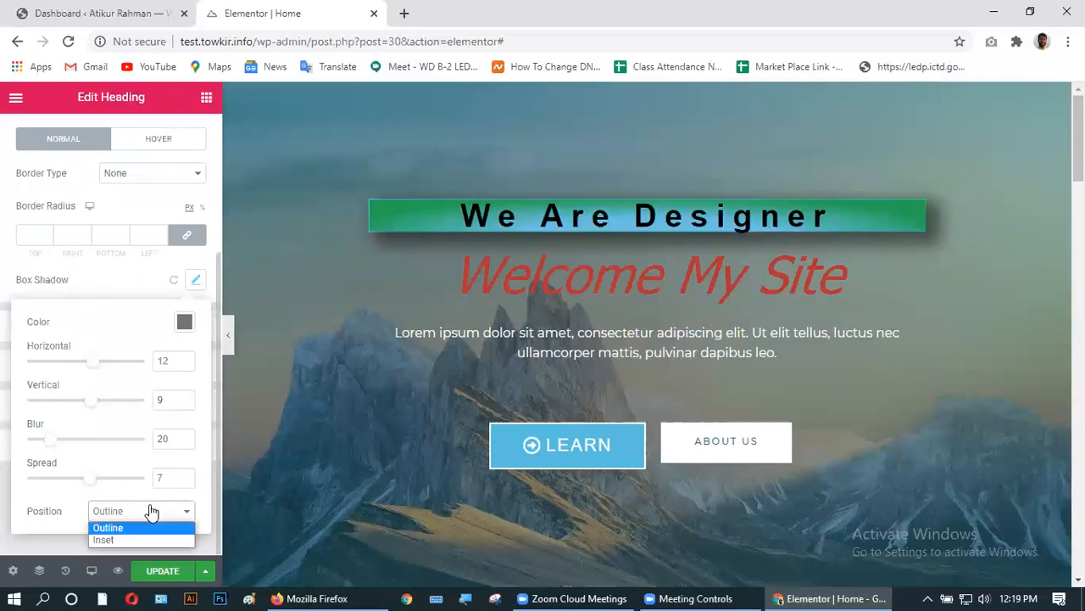
{"action": "left_click", "coordinate": [125, 538]}
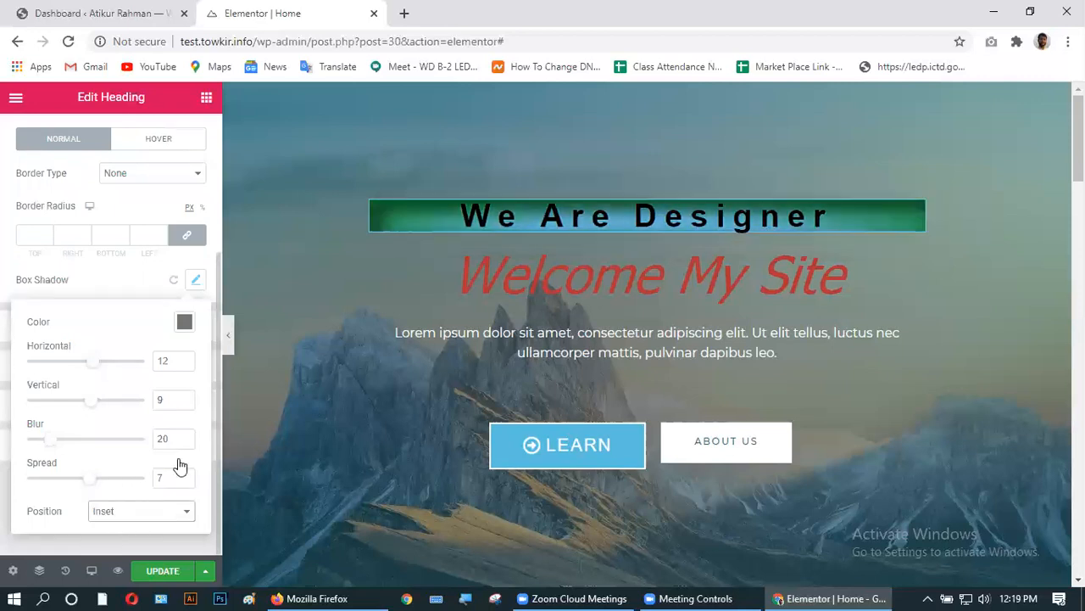
{"action": "left_click", "coordinate": [155, 511]}
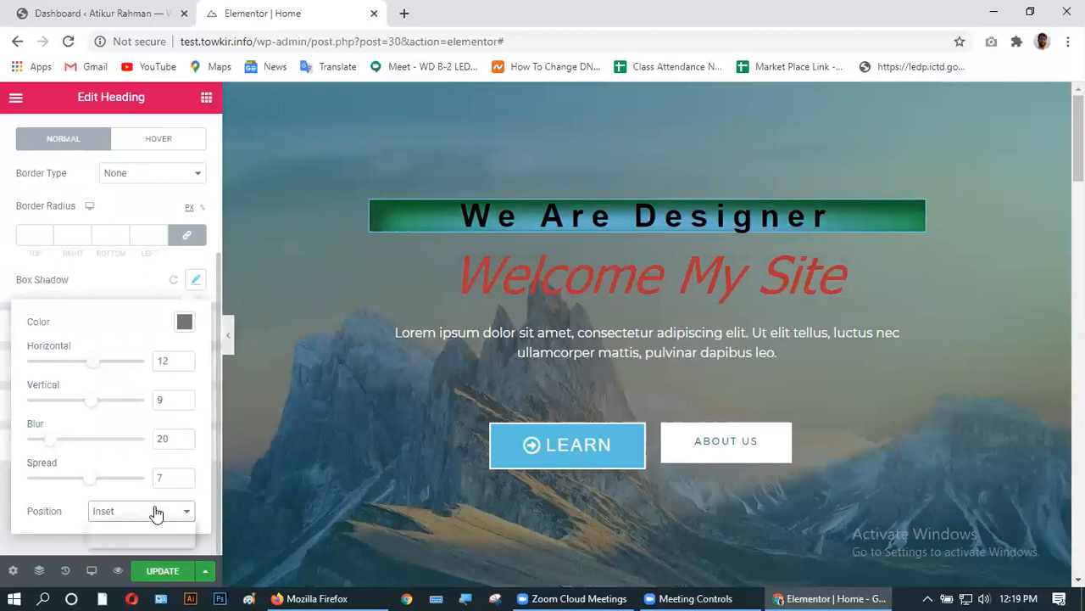
{"action": "left_click", "coordinate": [143, 522]}
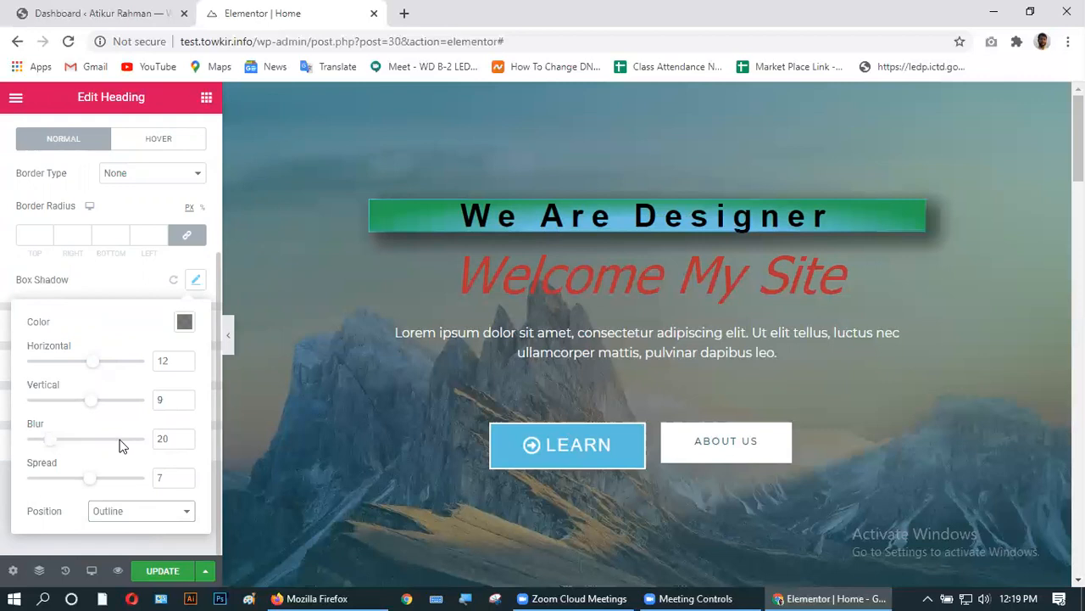
{"action": "scroll", "coordinate": [121, 445], "scroll_direction": "up", "scroll_amount": 3}
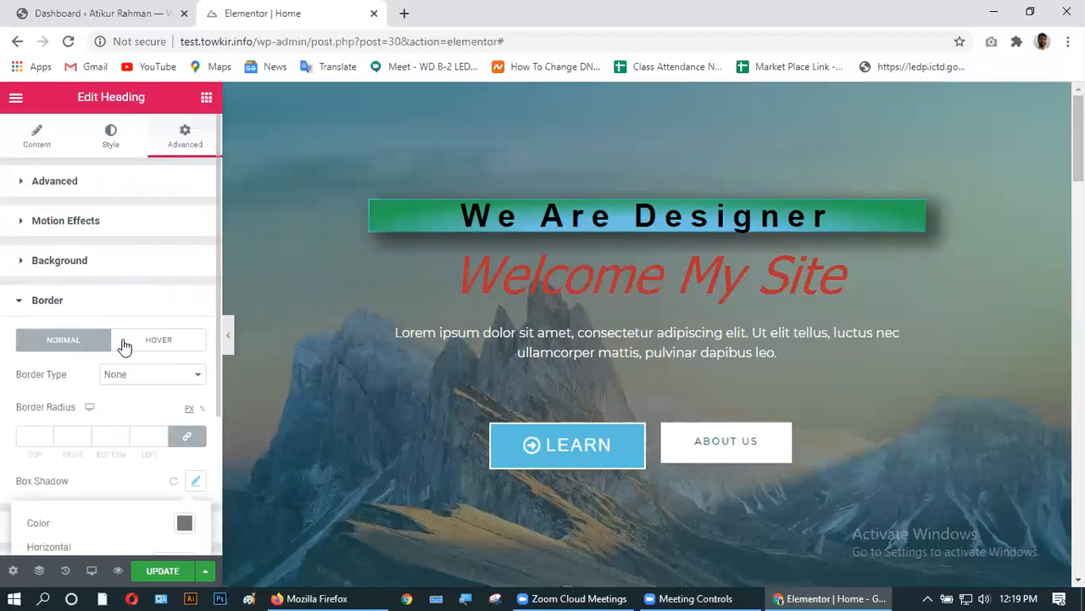
- Switch Border to Hover and set the Border Radius fields to 0 on all sides
{"action": "left_click", "coordinate": [160, 340]}
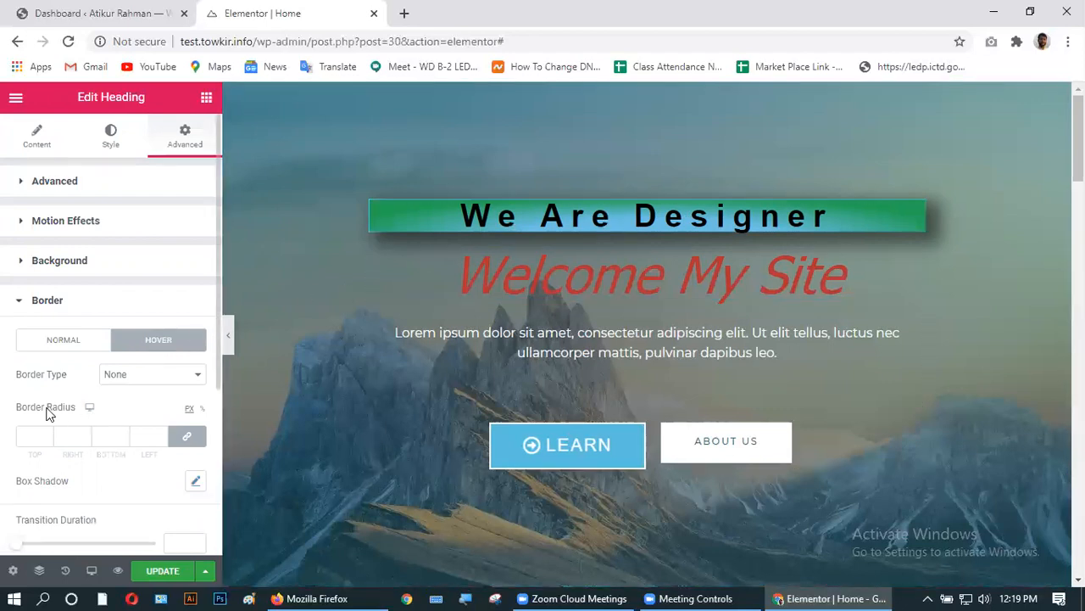
{"action": "left_click", "coordinate": [37, 435]}
{"action": "type", "text": "10"}
{"action": "left_click_drag", "start_coordinate": [76, 433], "coordinate": [53, 434]}
{"action": "type", "text": "0"}
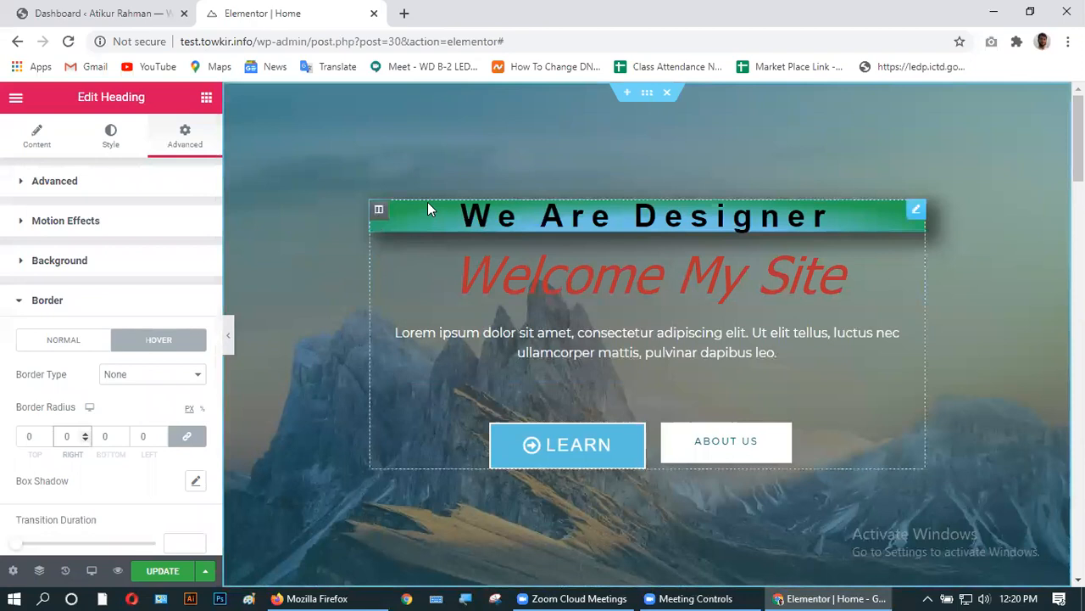
- Unlink the hover corner radius values and set the bottom corner to 50
{"action": "left_click", "coordinate": [187, 438]}
{"action": "left_click", "coordinate": [40, 436]}
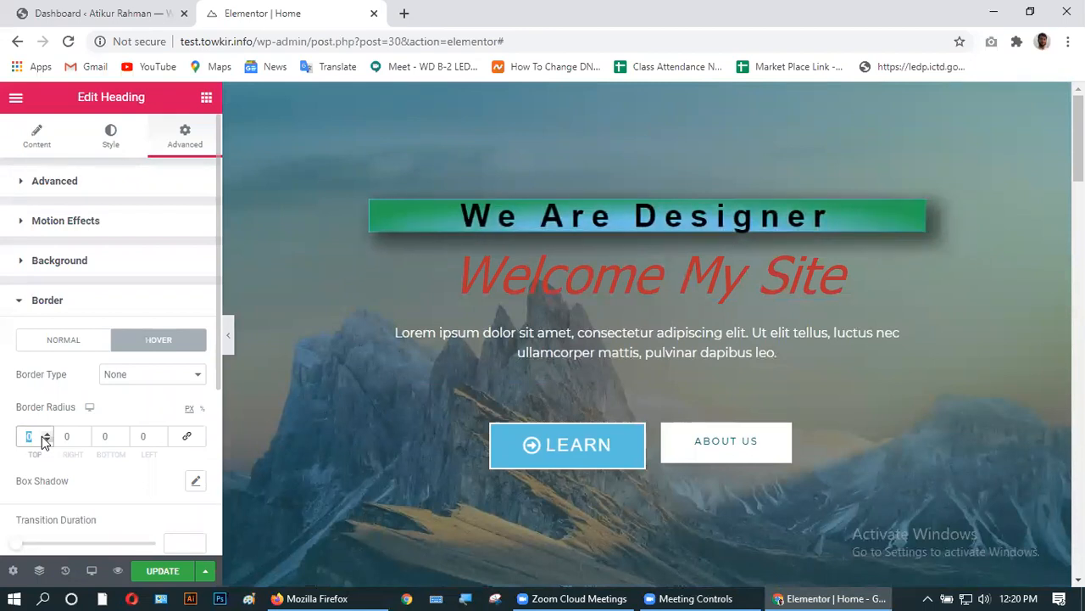
{"action": "type", "text": "20"}
{"action": "left_click_drag", "start_coordinate": [37, 435], "coordinate": [20, 435]}
{"action": "type", "text": "0"}
{"action": "left_click", "coordinate": [112, 435]}
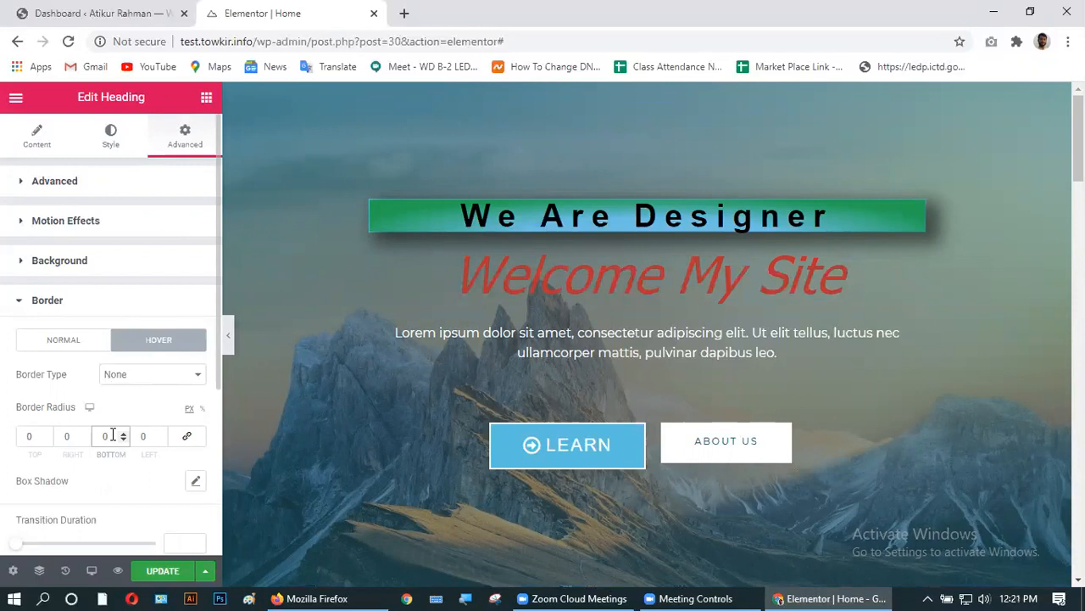
{"action": "type", "text": "20"}
{"action": "key", "text": "BackSpace"}
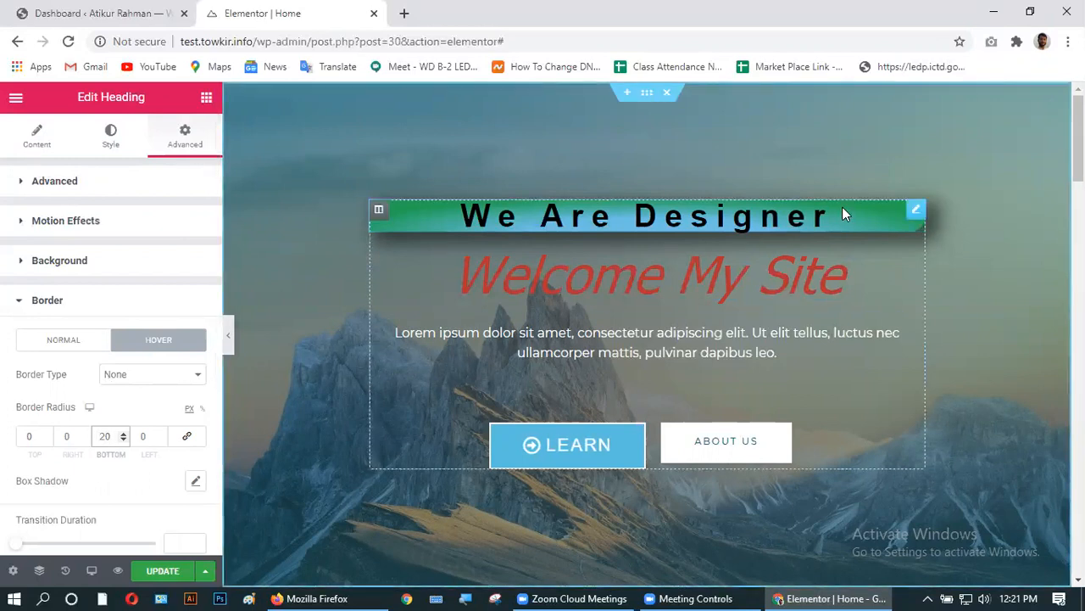
{"action": "left_click", "coordinate": [123, 432]}
{"action": "left_click", "coordinate": [123, 432]}
{"action": "left_click", "coordinate": [123, 431]}
{"action": "left_click", "coordinate": [123, 432]}
{"action": "left_click", "coordinate": [123, 432]}
{"action": "left_click", "coordinate": [123, 432]}
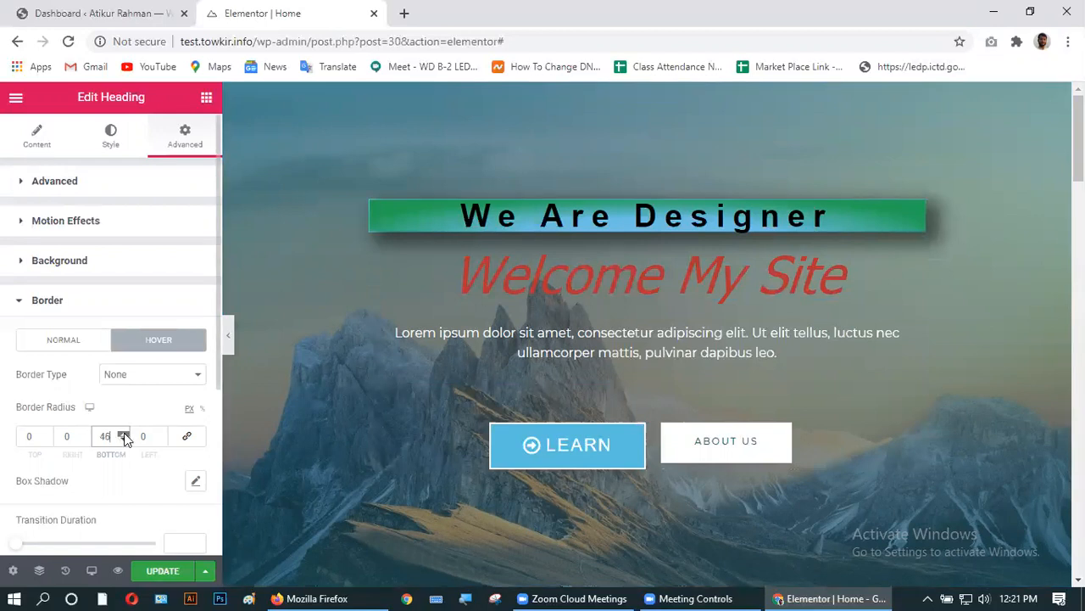
{"action": "left_click", "coordinate": [124, 431]}
{"action": "left_click", "coordinate": [124, 432]}
- Set the top corner radius to 50, leaving right and left at 0
{"action": "double_click", "coordinate": [26, 437]}
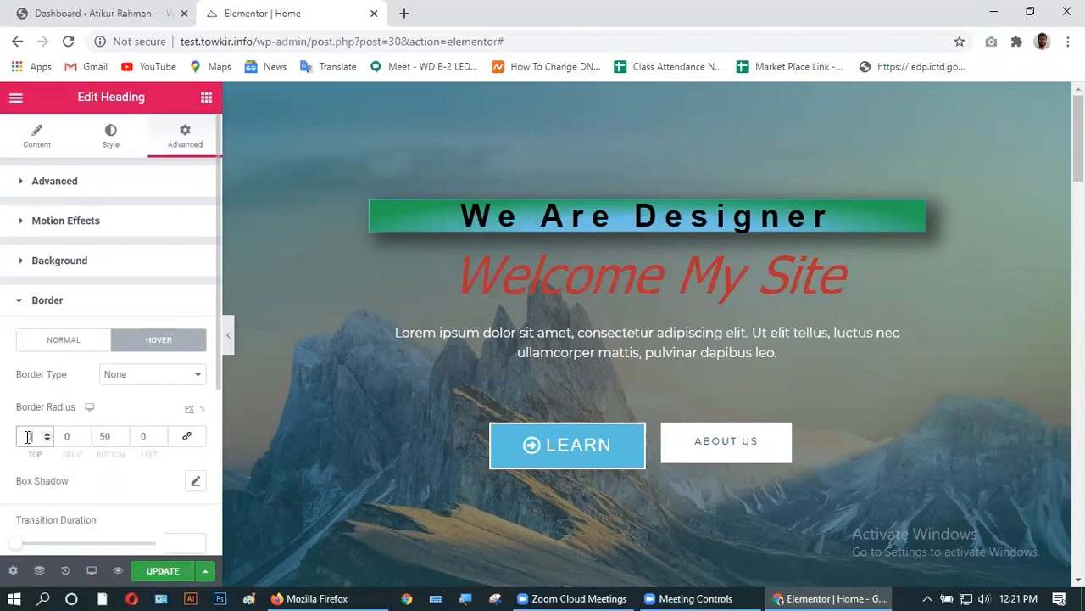
{"action": "type", "text": "50"}
{"action": "left_click", "coordinate": [104, 461]}
{"action": "scroll", "coordinate": [148, 463], "scroll_direction": "down", "scroll_amount": 2}
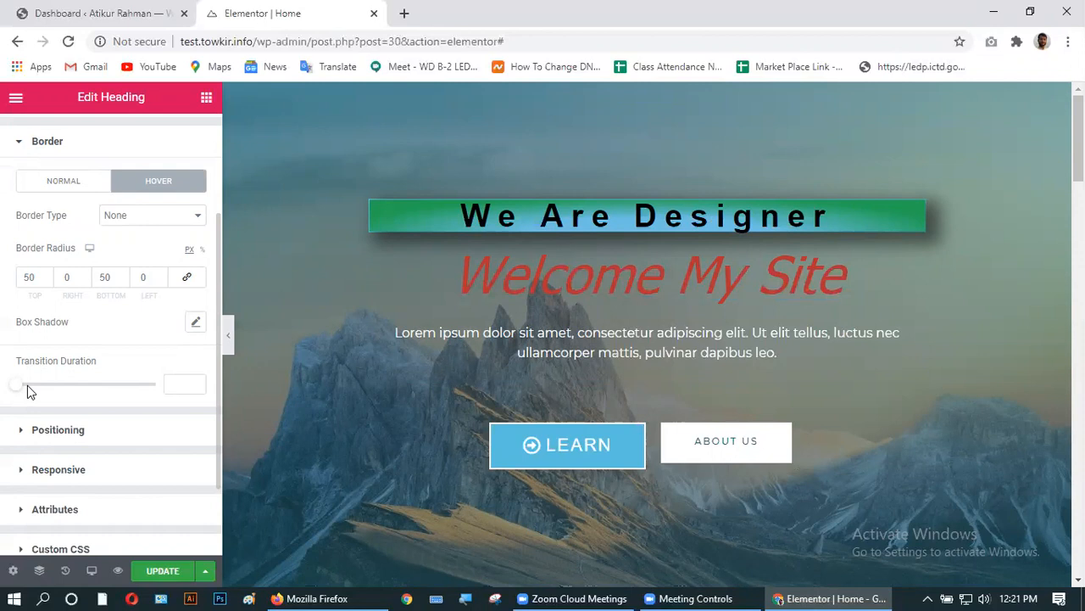
- Set the heading's hover Transition Duration slider to 1, up from 0.1
{"action": "left_click", "coordinate": [195, 381]}
{"action": "left_click", "coordinate": [196, 380]}
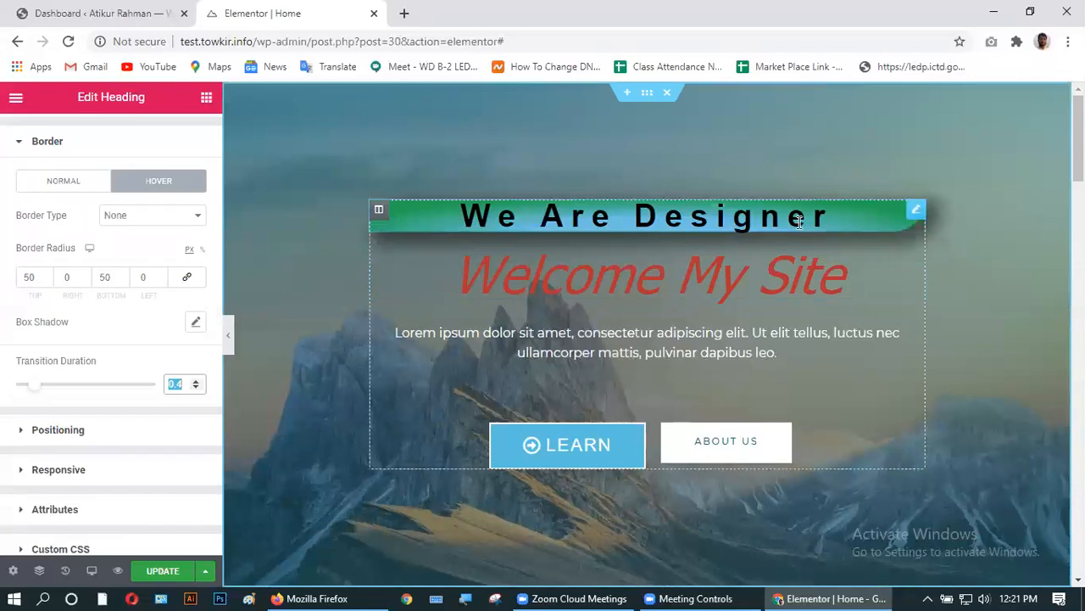
{"action": "left_click", "coordinate": [195, 380]}
{"action": "left_click_drag", "start_coordinate": [196, 383], "coordinate": [196, 383]}
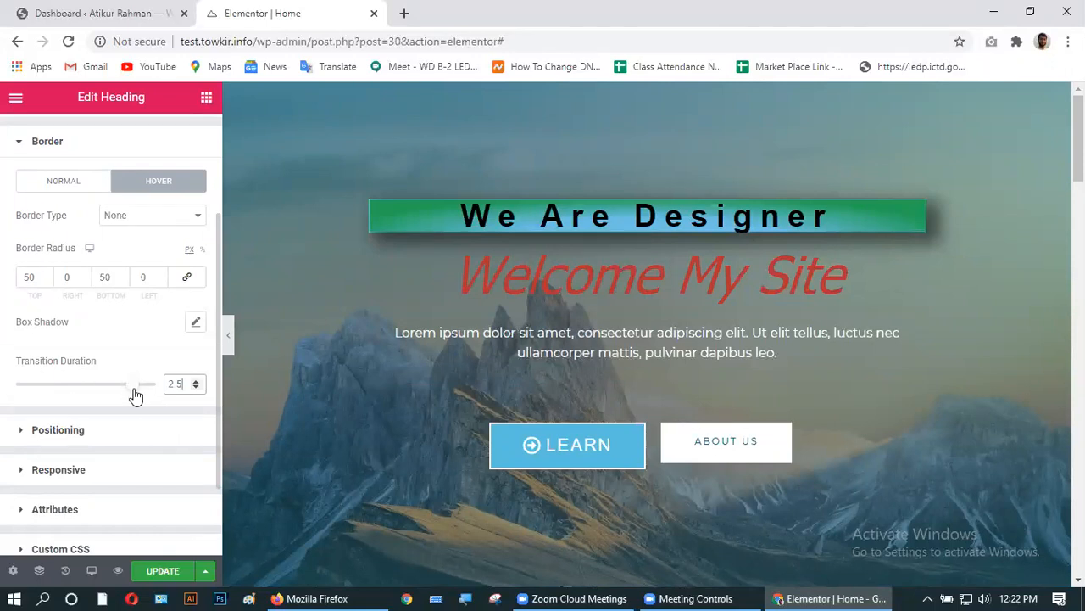
{"action": "left_click_drag", "start_coordinate": [138, 387], "coordinate": [146, 386]}
{"action": "left_click", "coordinate": [69, 389]}
{"action": "left_click_drag", "start_coordinate": [67, 389], "coordinate": [63, 389]}
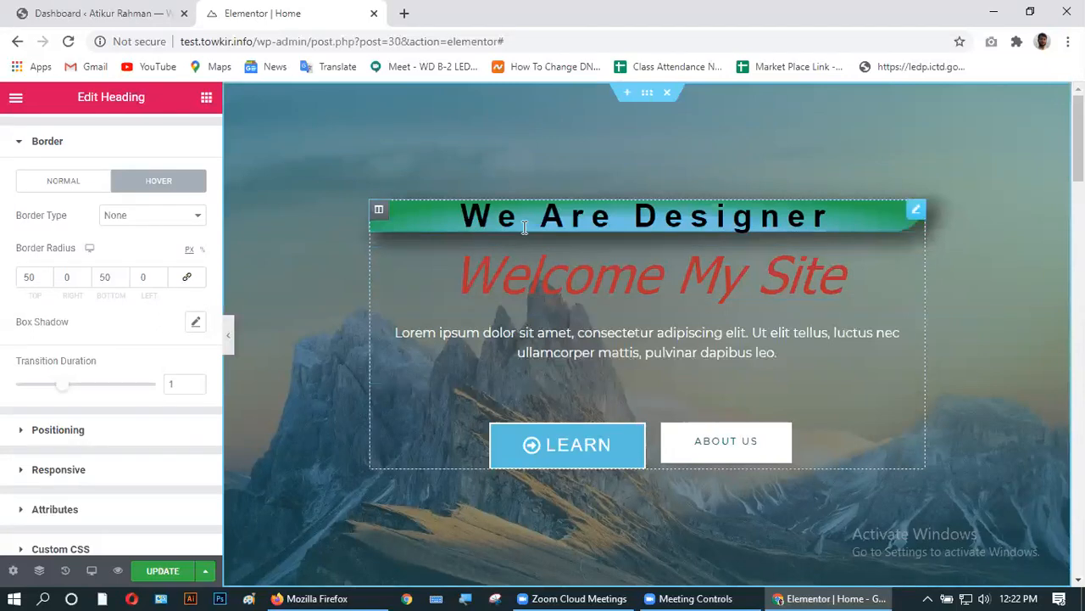
- In Positioning, try Full Width for the heading, then set Width back to Default
{"action": "left_click", "coordinate": [59, 432]}
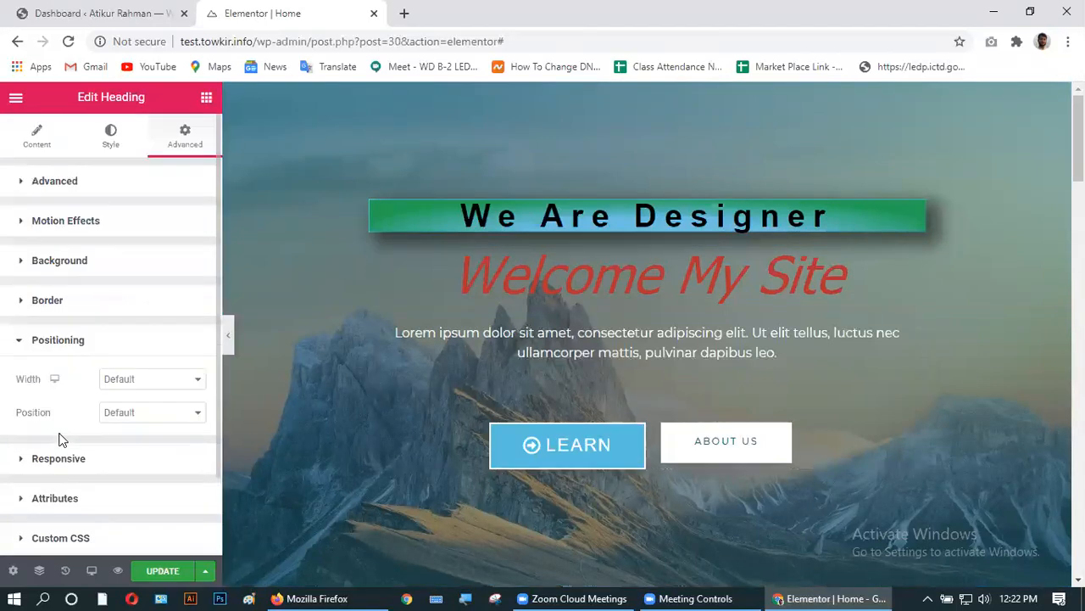
{"action": "left_click", "coordinate": [143, 381]}
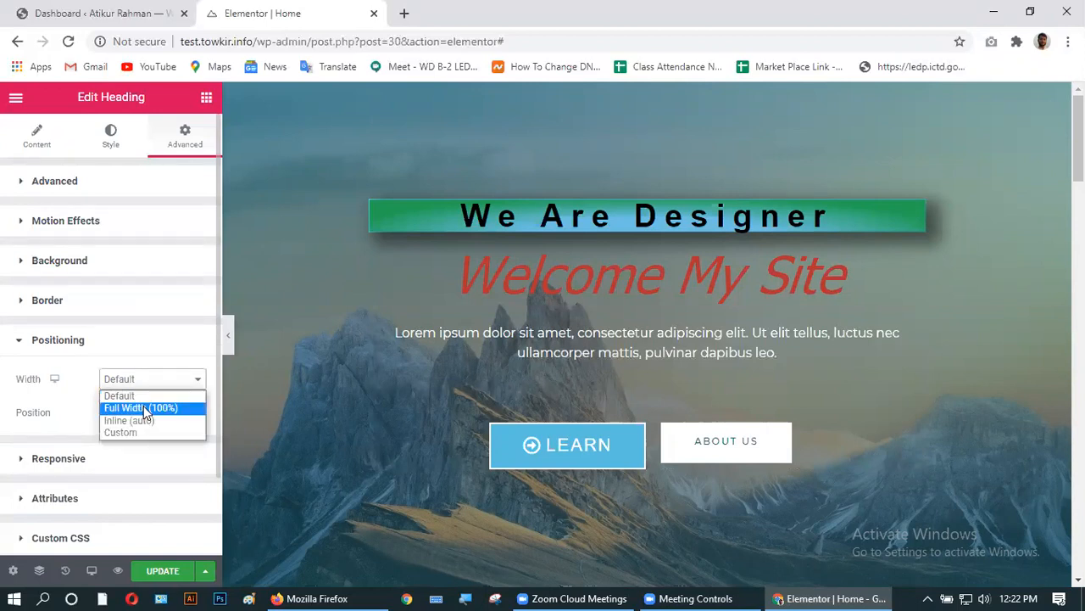
{"action": "left_click", "coordinate": [142, 404]}
{"action": "left_click", "coordinate": [157, 381]}
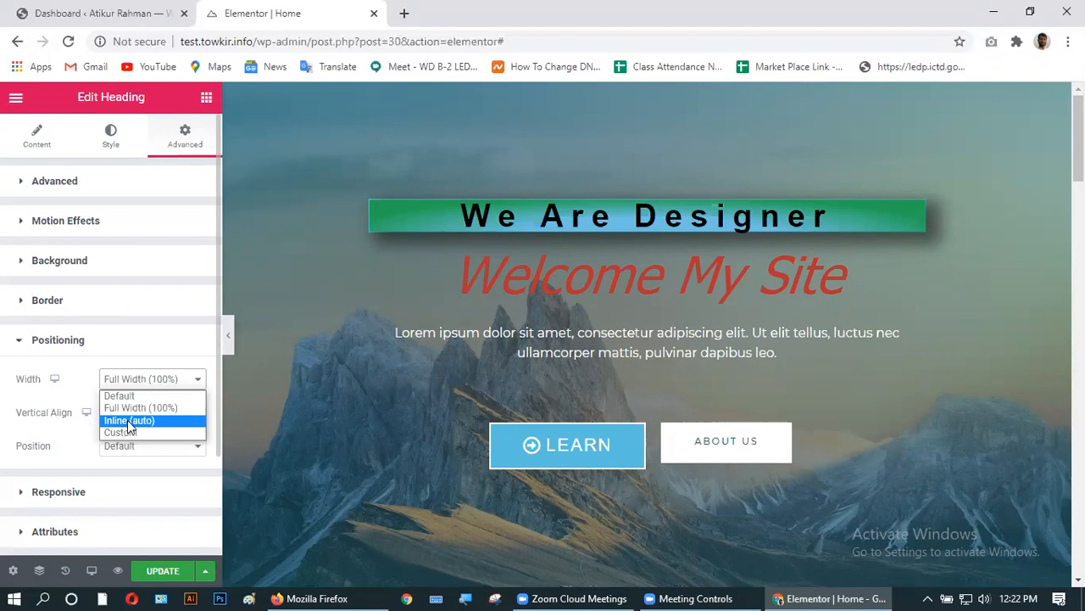
{"action": "left_click", "coordinate": [126, 396]}
- Try Absolute position, reset it to Default, and save the page with Update
{"action": "left_click", "coordinate": [133, 413]}
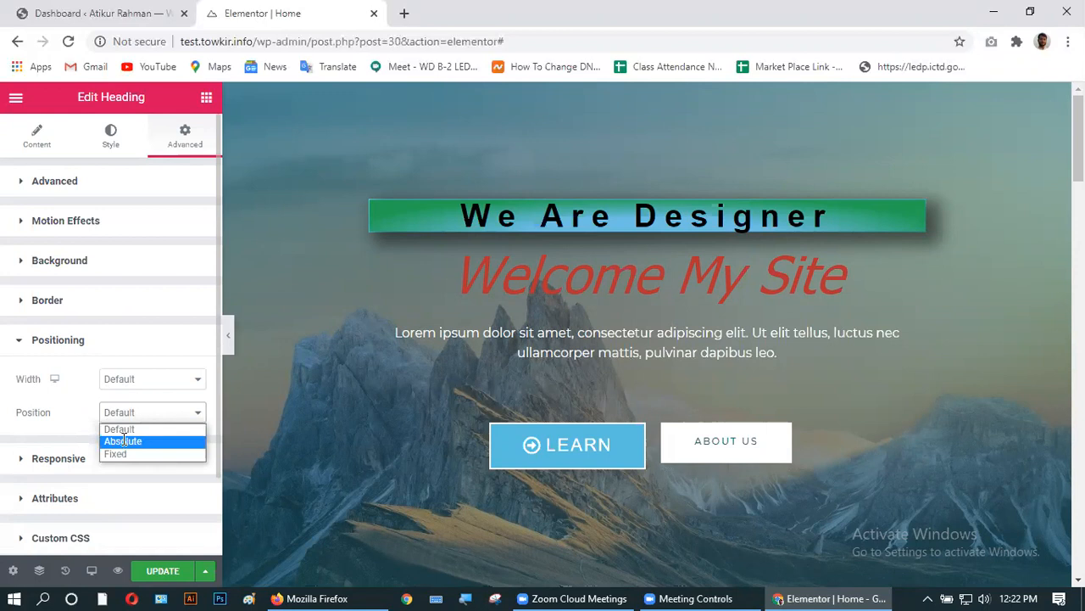
{"action": "left_click", "coordinate": [125, 440]}
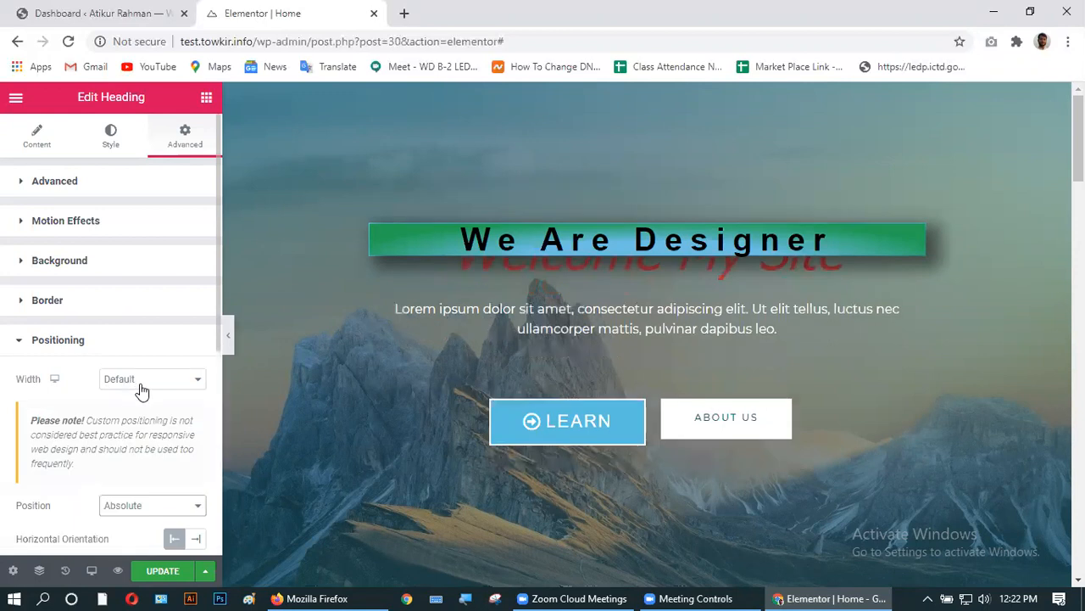
{"action": "left_click", "coordinate": [136, 507]}
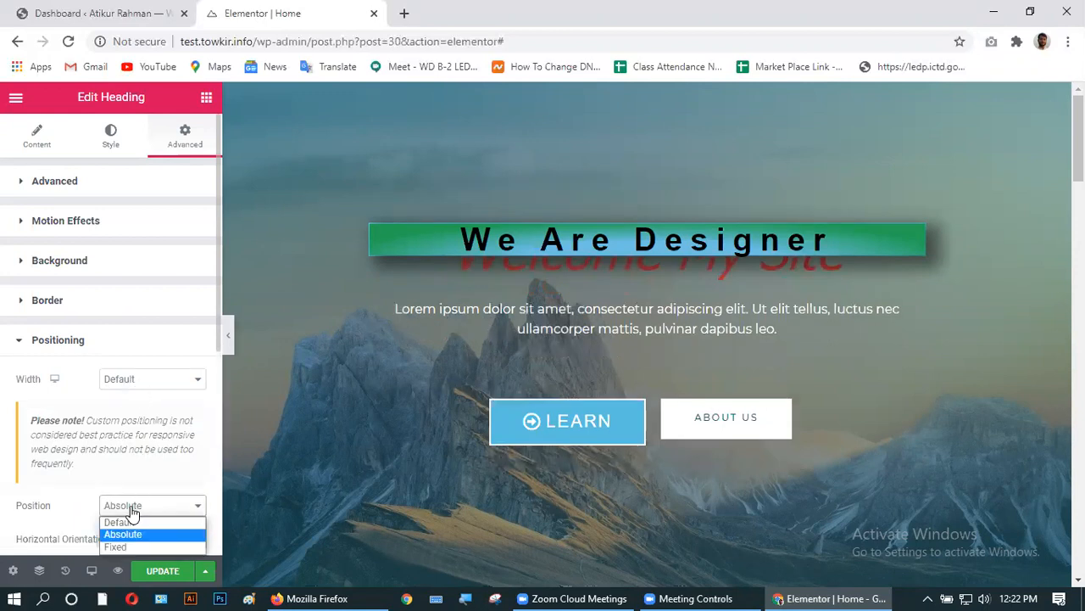
{"action": "left_click", "coordinate": [120, 521]}
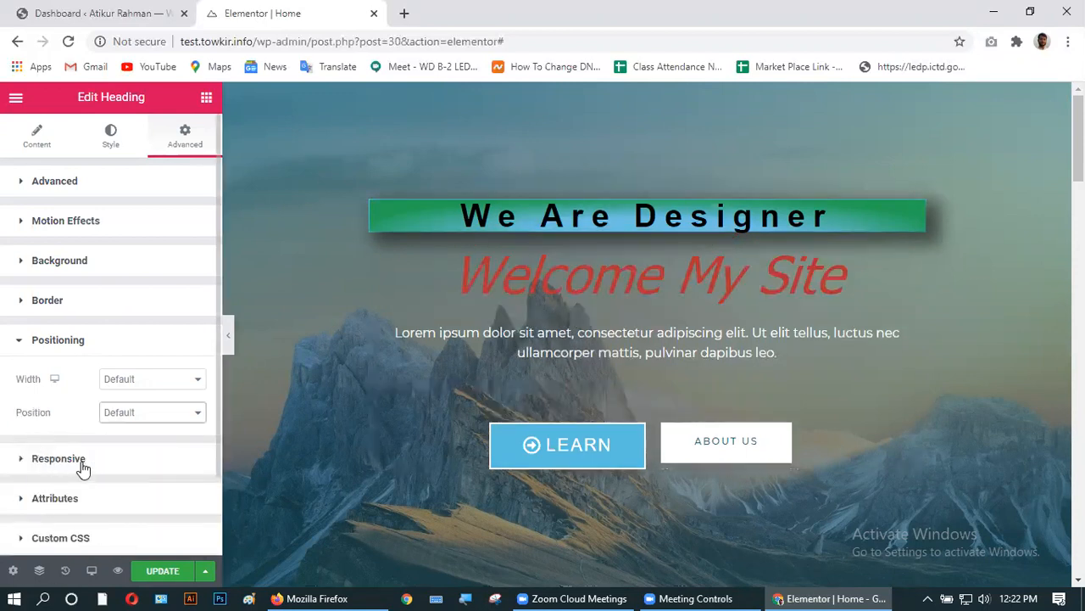
{"action": "scroll", "coordinate": [83, 468], "scroll_direction": "down", "scroll_amount": 2}
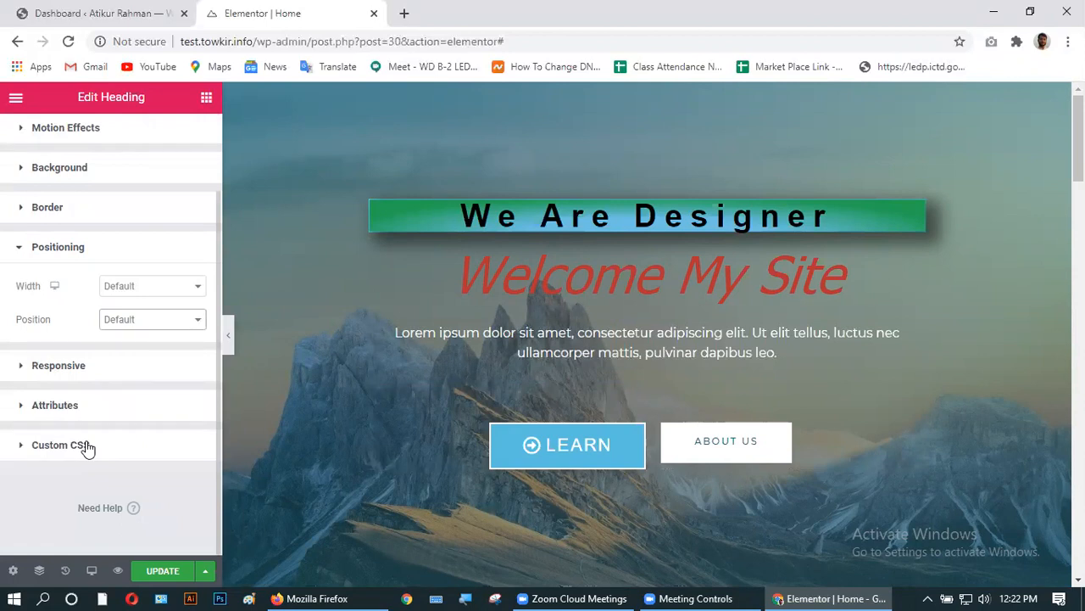
{"action": "left_click", "coordinate": [151, 573]}
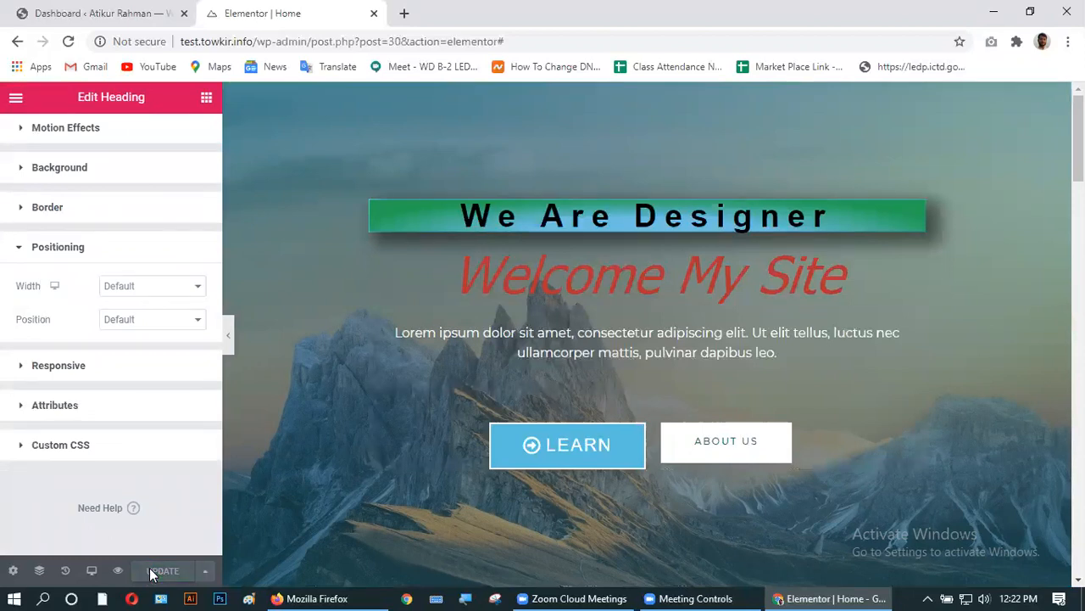
- Check the live homepage via Visit Site from the Dashboard, then return to the Elementor editor
{"action": "left_click", "coordinate": [90, 12]}
{"action": "mouse_move", "coordinate": [59, 96]}
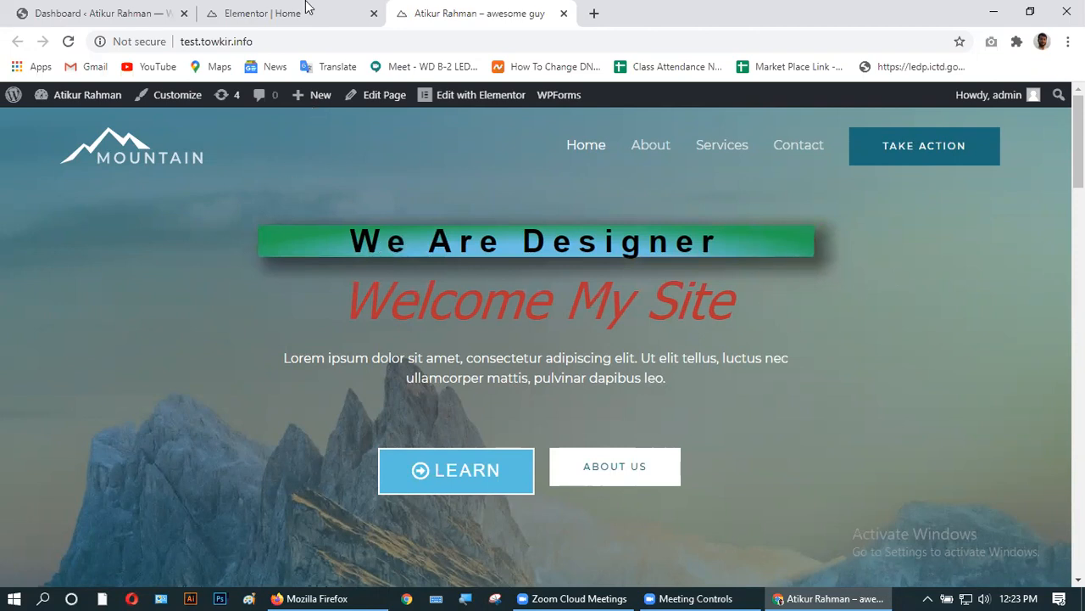
{"action": "left_click", "coordinate": [263, 12]}
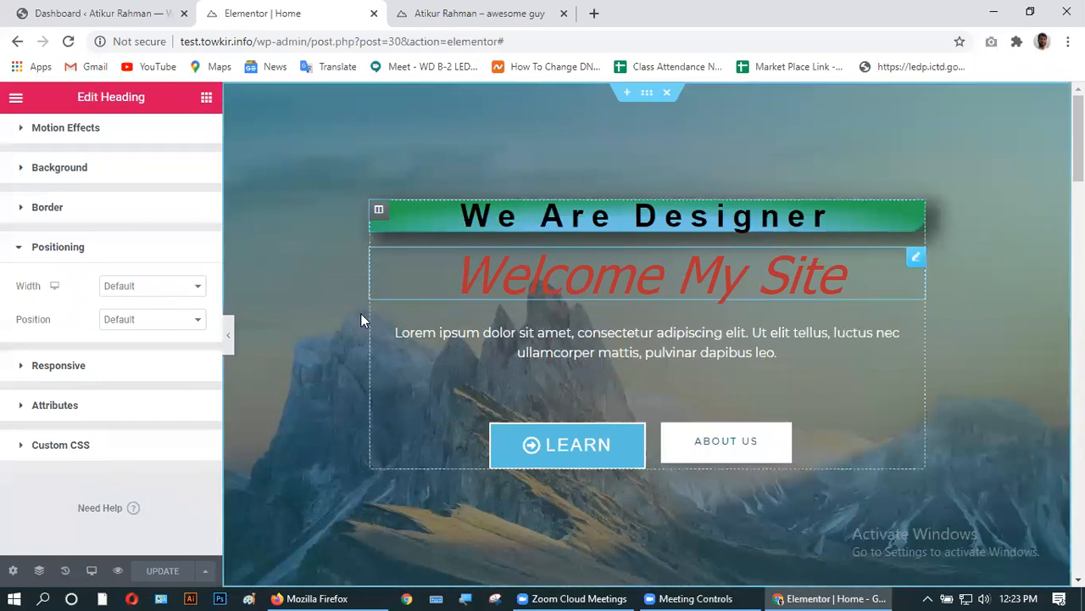
{"action": "left_click", "coordinate": [95, 573]}
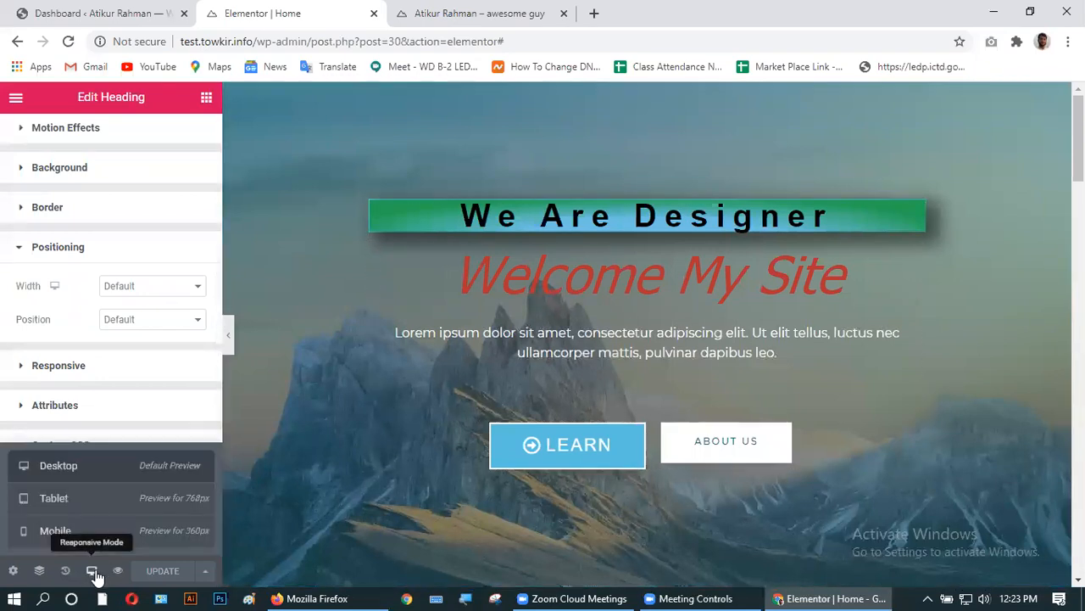
- Switch the preview to Tablet, then Mobile, and scroll through the mobile page
{"action": "left_click", "coordinate": [89, 509]}
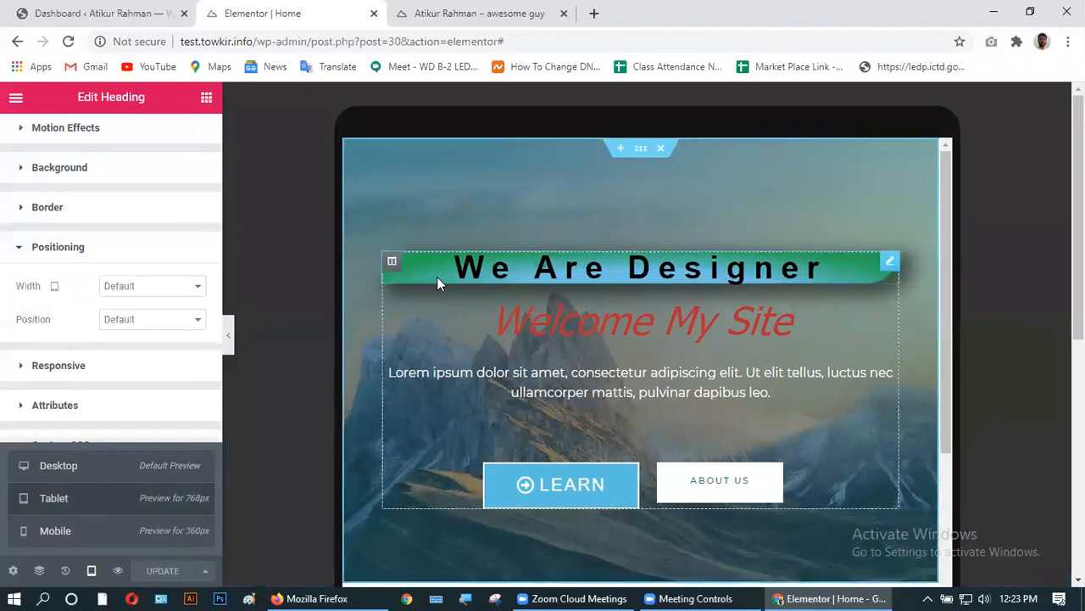
{"action": "left_click", "coordinate": [55, 532]}
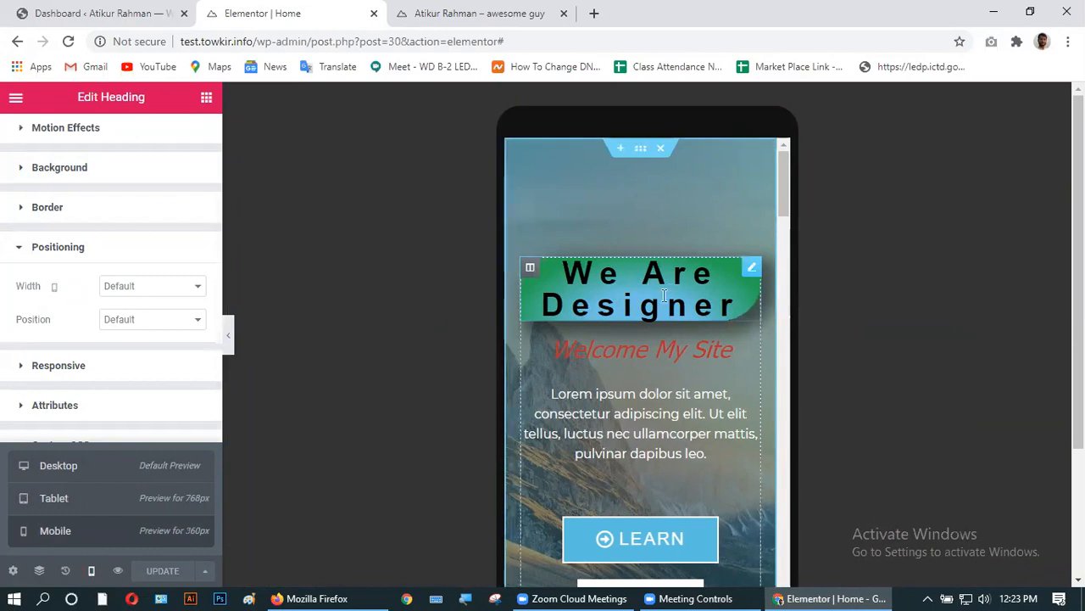
{"action": "scroll", "coordinate": [610, 380], "scroll_direction": "down", "scroll_amount": 3}
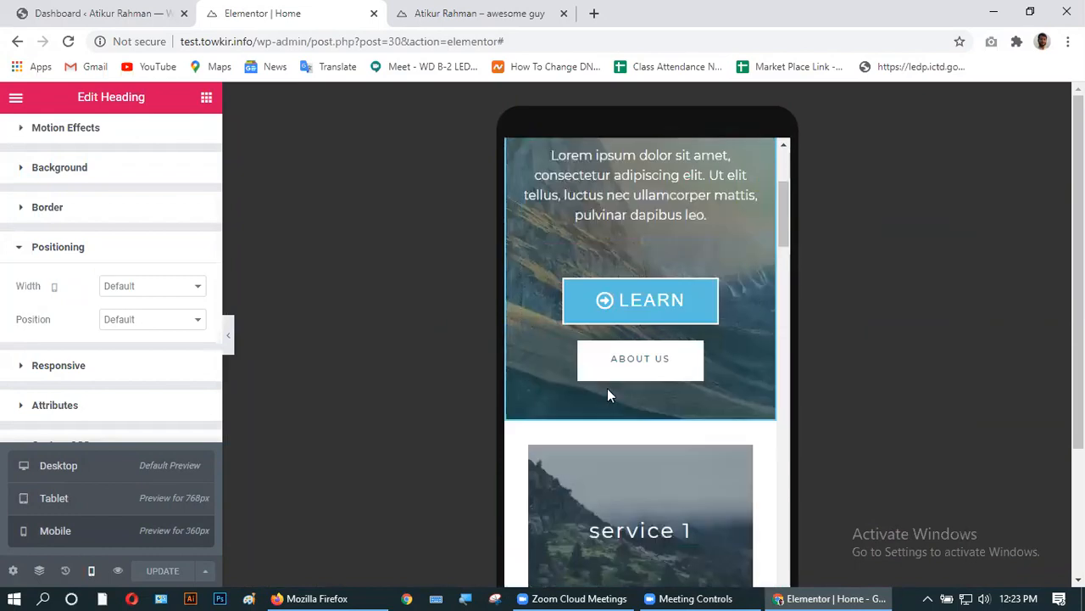
{"action": "scroll", "coordinate": [607, 388], "scroll_direction": "up", "scroll_amount": 3}
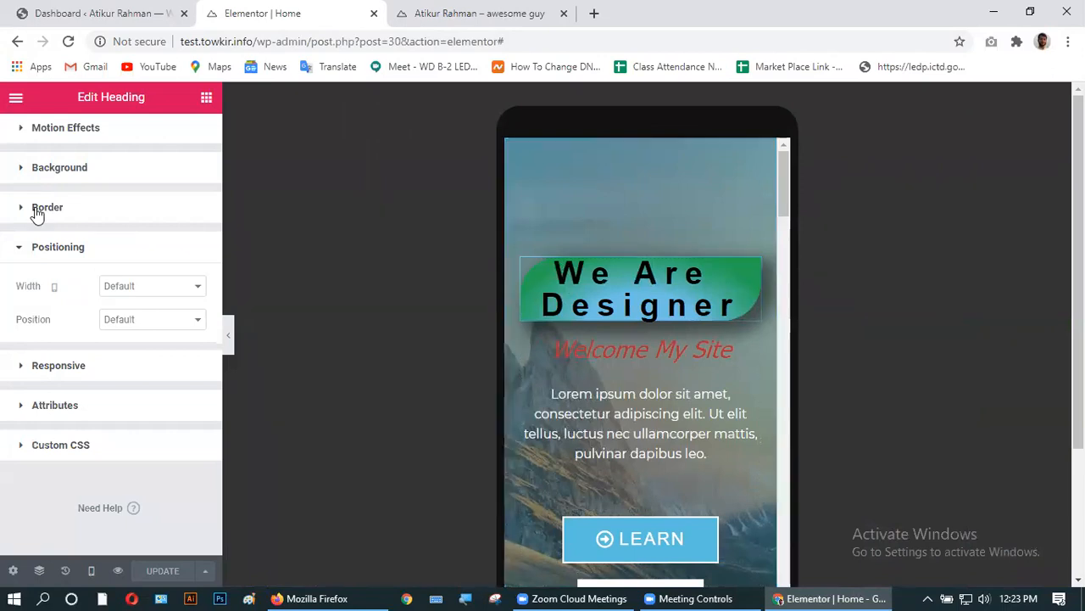
{"action": "scroll", "coordinate": [7, 225], "scroll_direction": "up", "scroll_amount": 2}
{"action": "left_click", "coordinate": [54, 140]}
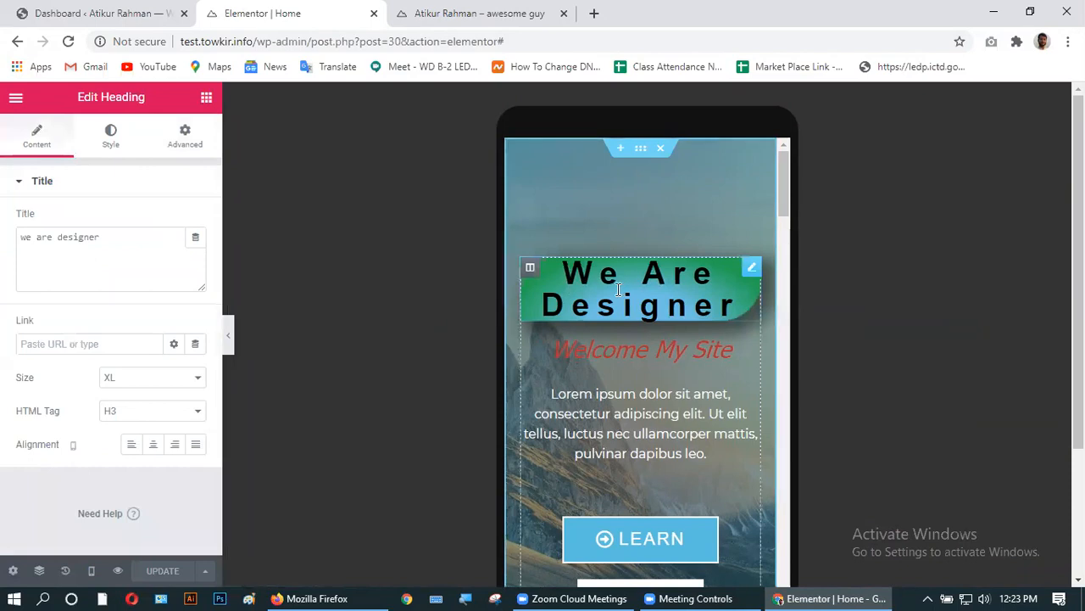
{"action": "left_click", "coordinate": [140, 387]}
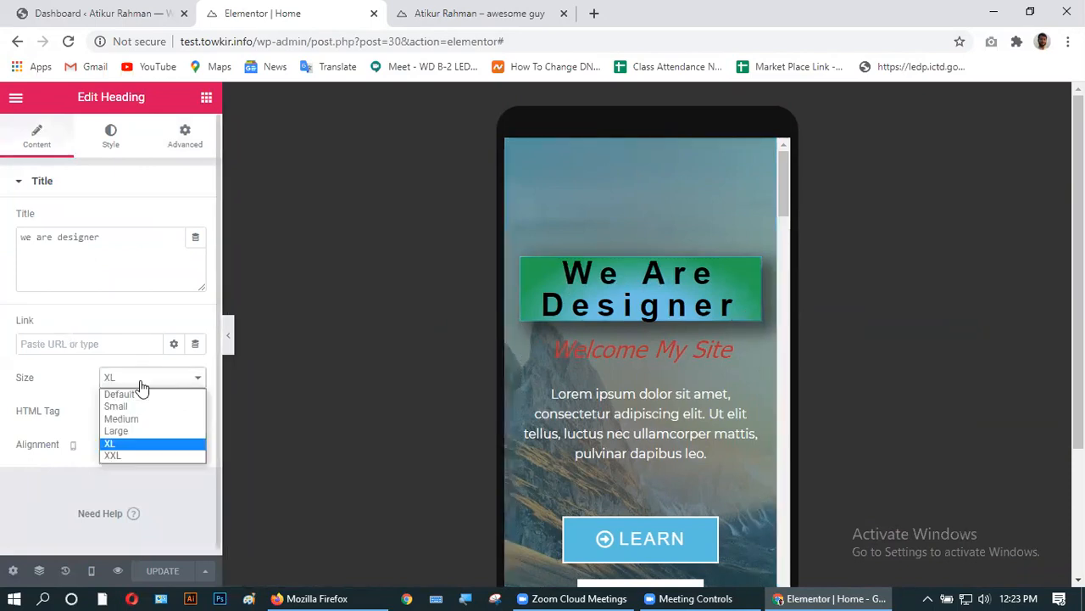
{"action": "left_click", "coordinate": [127, 406]}
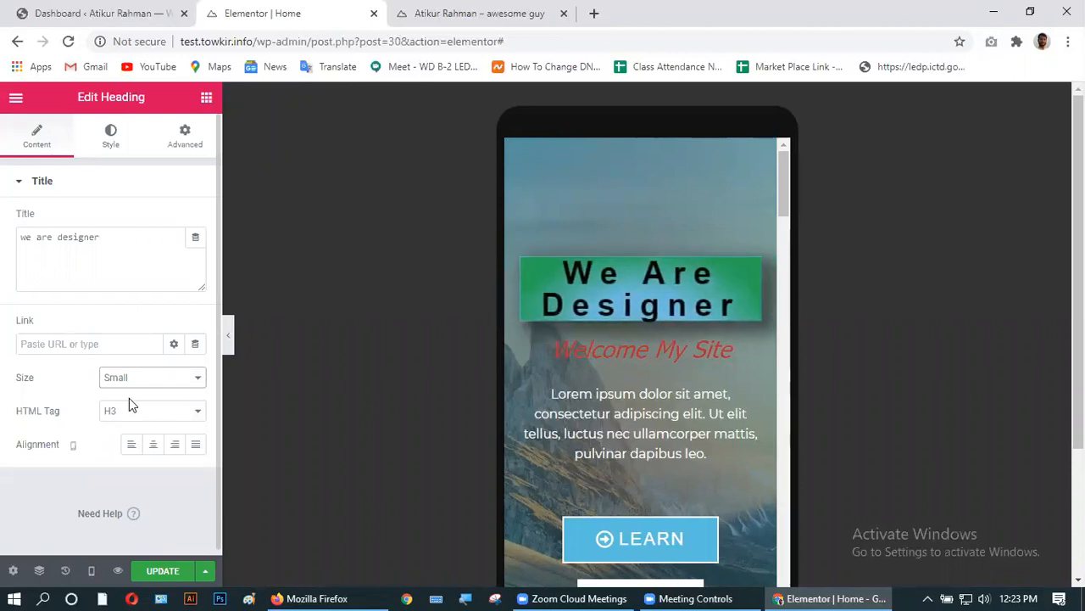
{"action": "left_click", "coordinate": [132, 382]}
{"action": "left_click", "coordinate": [133, 381]}
{"action": "left_click", "coordinate": [132, 381]}
{"action": "left_click", "coordinate": [131, 380]}
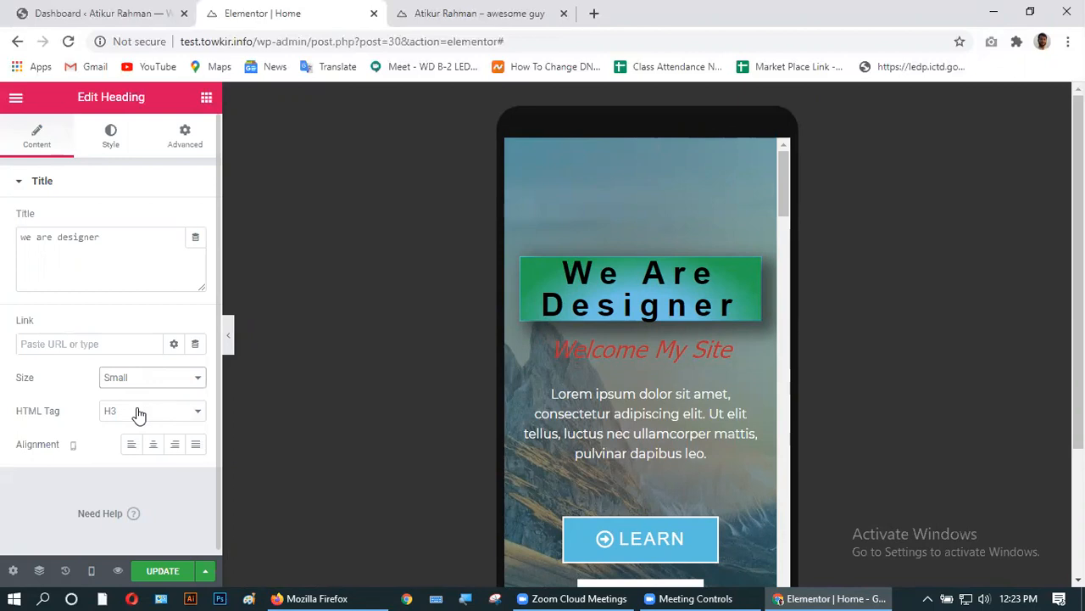
{"action": "left_click", "coordinate": [138, 413]}
{"action": "left_click", "coordinate": [120, 490]}
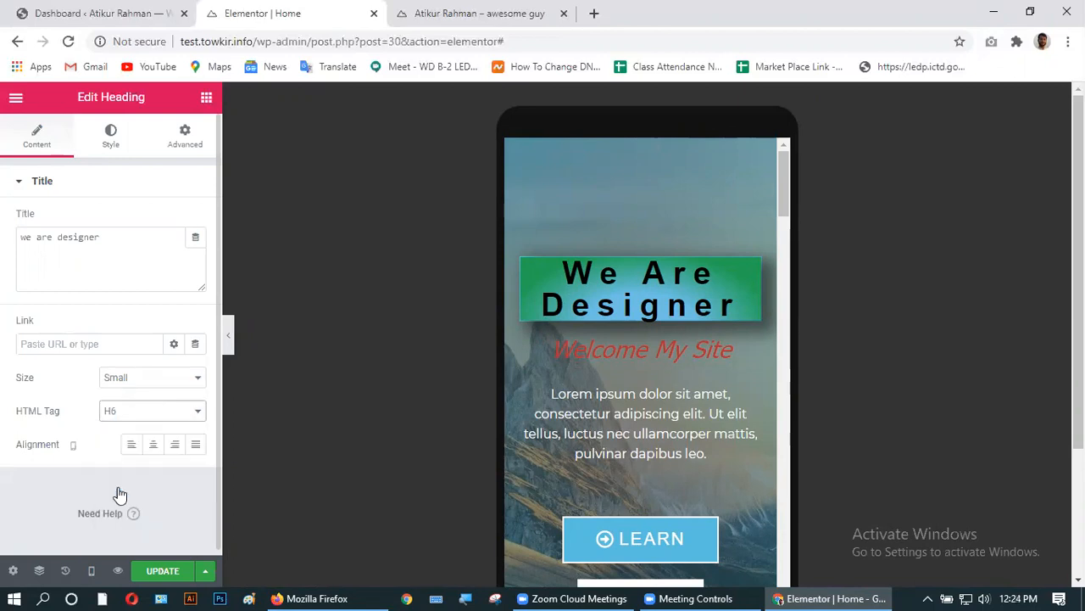
{"action": "left_click", "coordinate": [143, 383]}
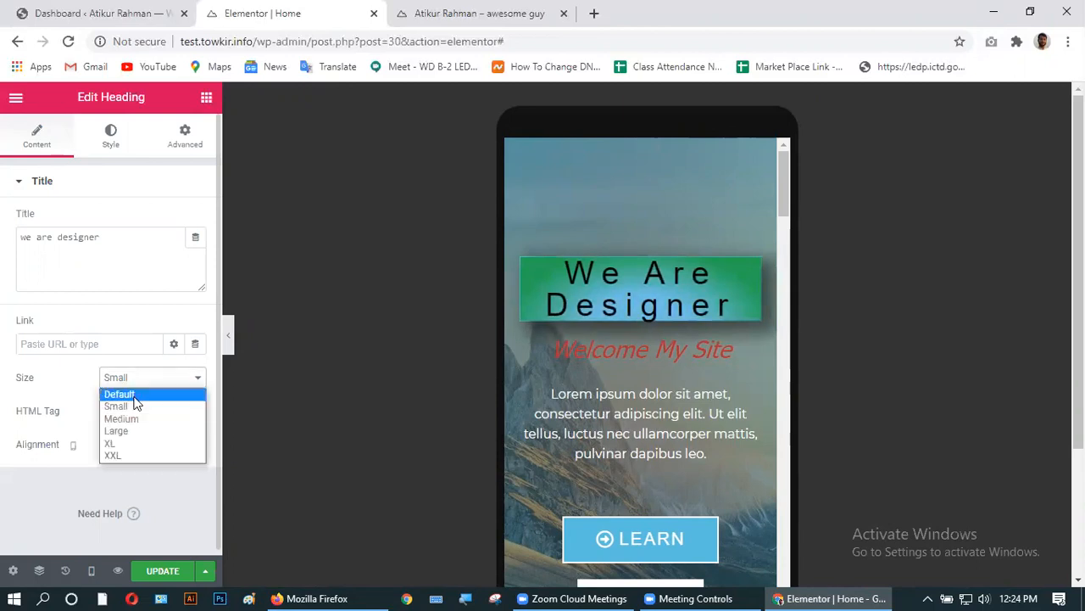
{"action": "left_click", "coordinate": [122, 405]}
{"action": "left_click", "coordinate": [122, 416]}
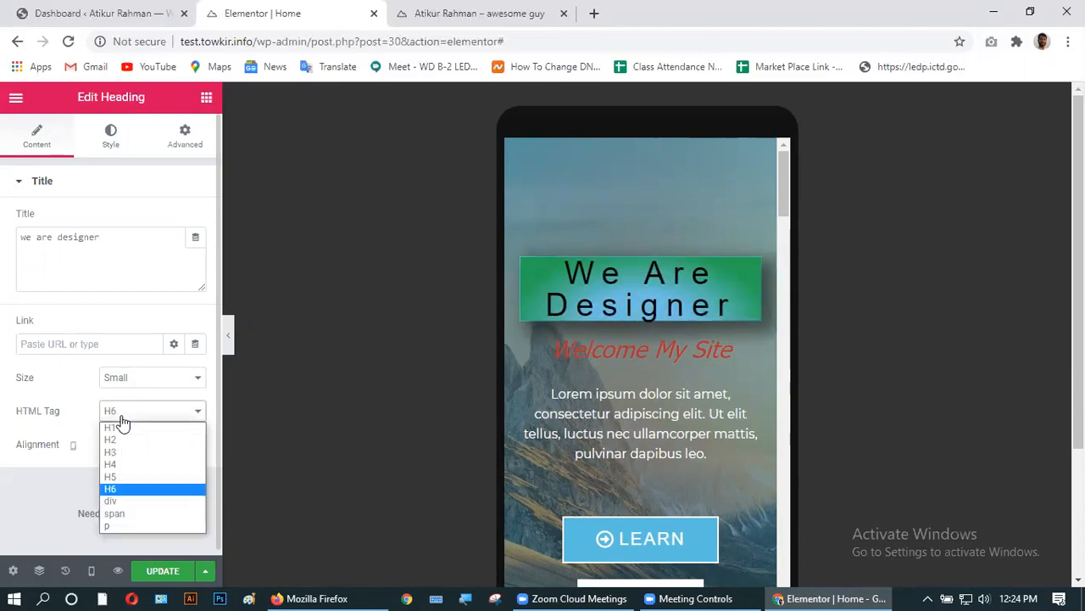
{"action": "left_click", "coordinate": [122, 422]}
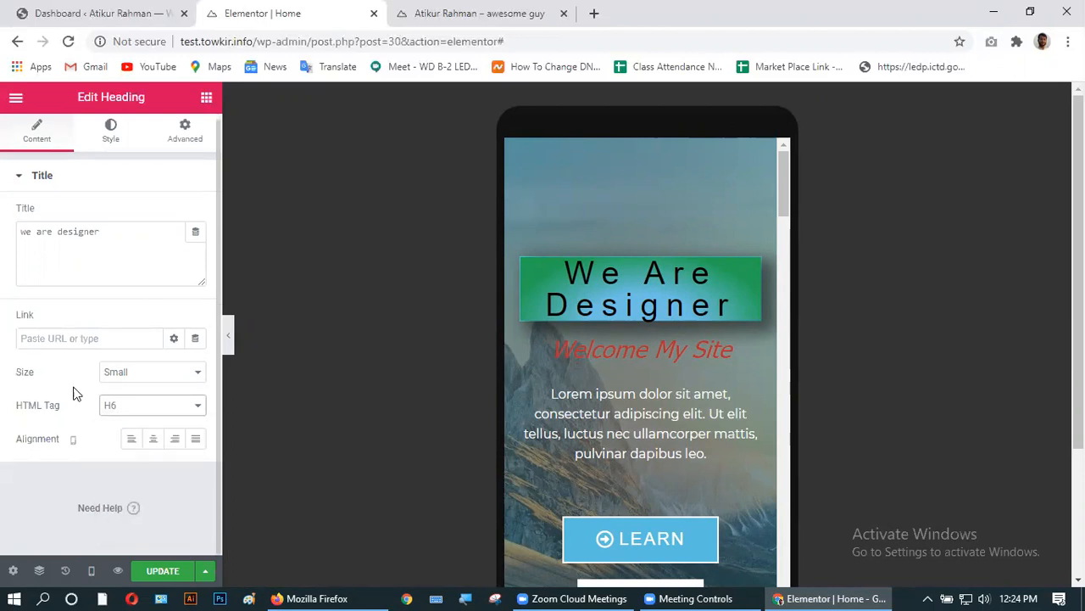
- Reset the heading's typography and raise its mobile font size step by step
{"action": "left_click", "coordinate": [113, 139]}
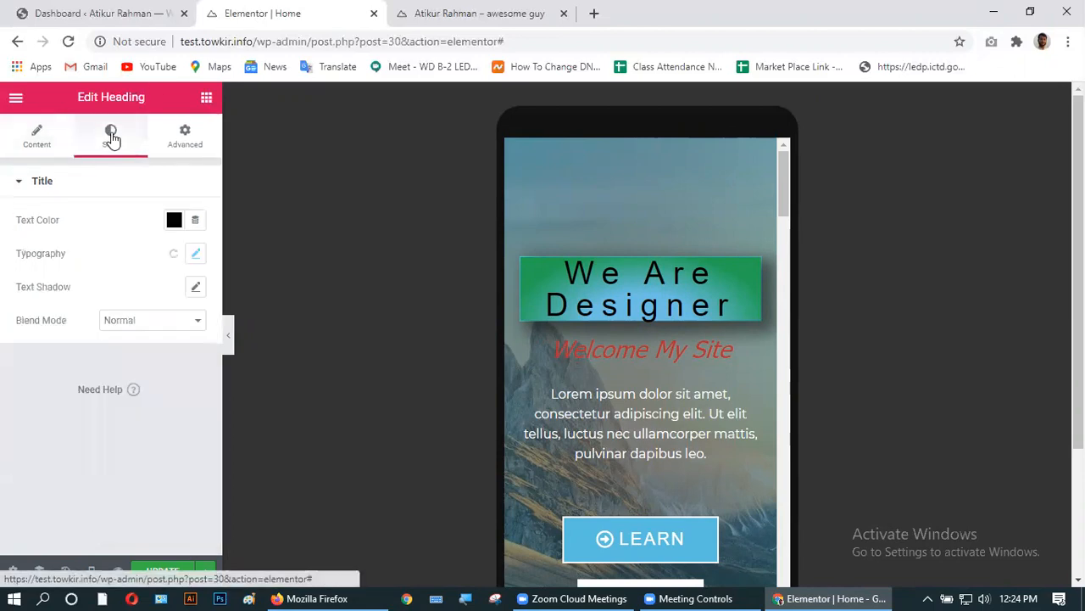
{"action": "left_click", "coordinate": [171, 256]}
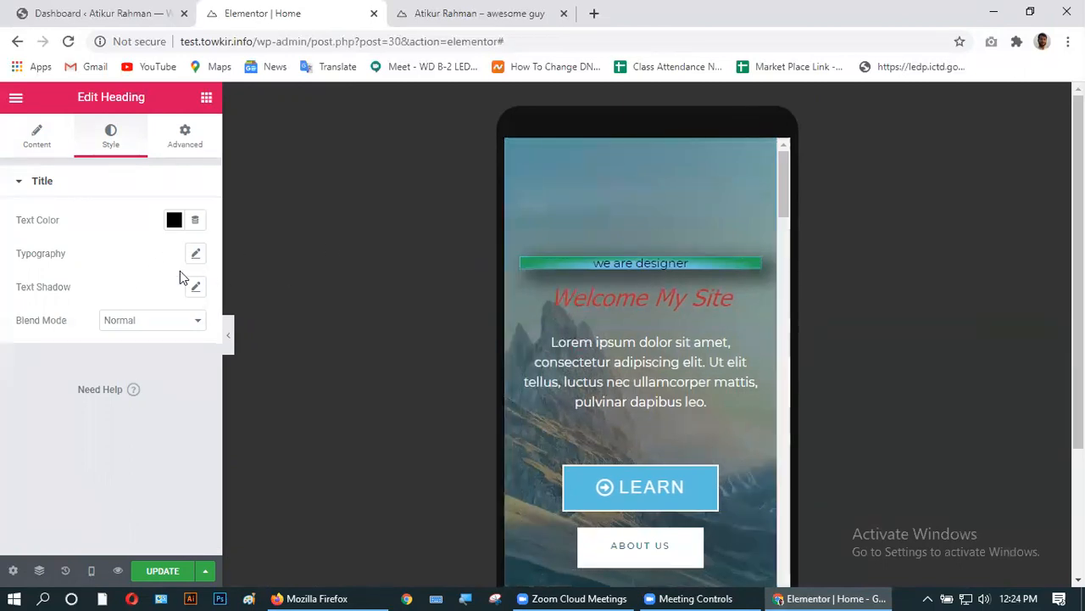
{"action": "left_click", "coordinate": [195, 254]}
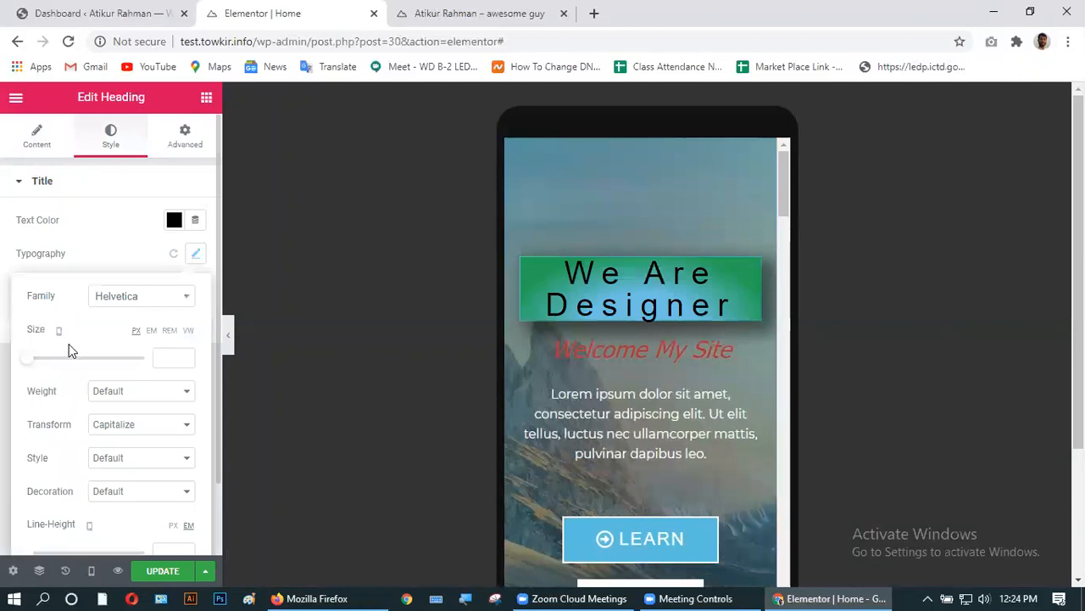
{"action": "left_click", "coordinate": [124, 459]}
{"action": "left_click", "coordinate": [125, 463]}
{"action": "left_click", "coordinate": [188, 355]}
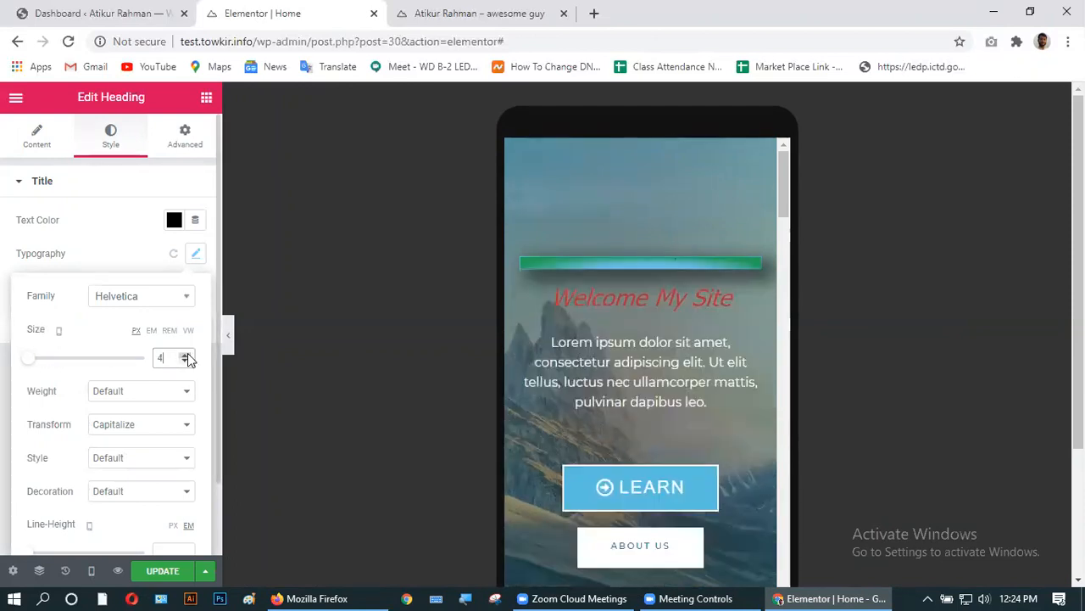
{"action": "left_click", "coordinate": [188, 354]}
{"action": "left_click", "coordinate": [188, 355]}
{"action": "left_click", "coordinate": [188, 354]}
{"action": "left_click", "coordinate": [187, 355]}
{"action": "left_click", "coordinate": [187, 355]}
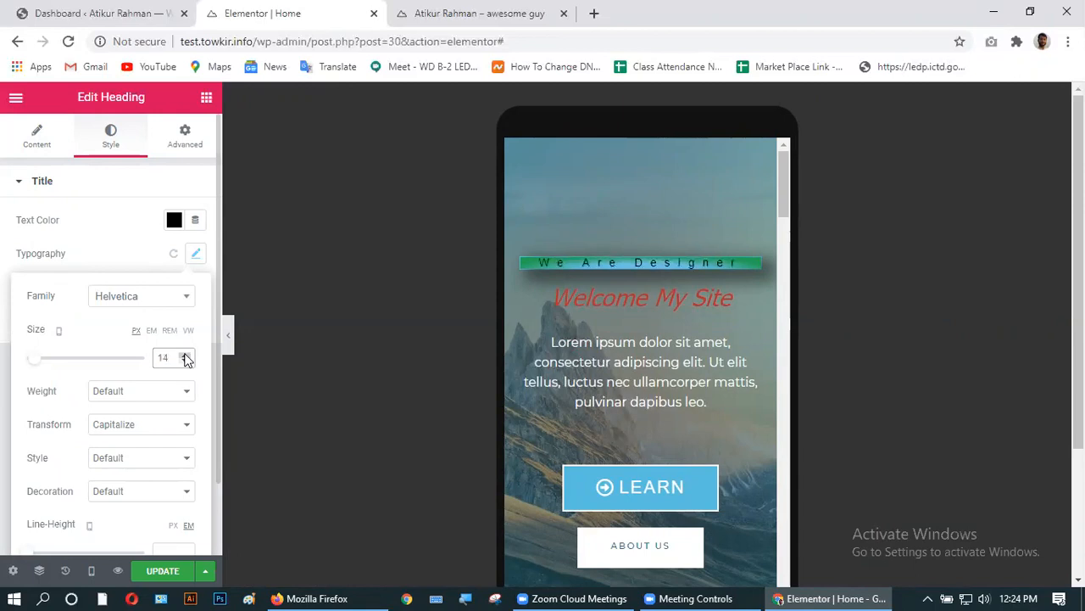
- Set the heading font family to Verdana and its size to 18 px
{"action": "left_click", "coordinate": [148, 294]}
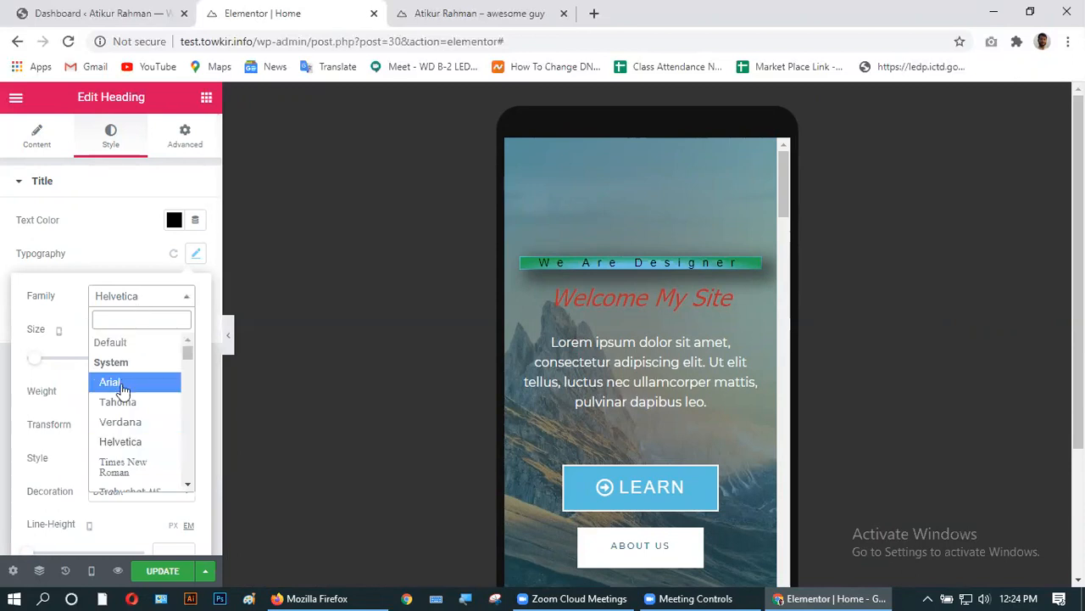
{"action": "left_click", "coordinate": [122, 388]}
{"action": "left_click", "coordinate": [133, 301]}
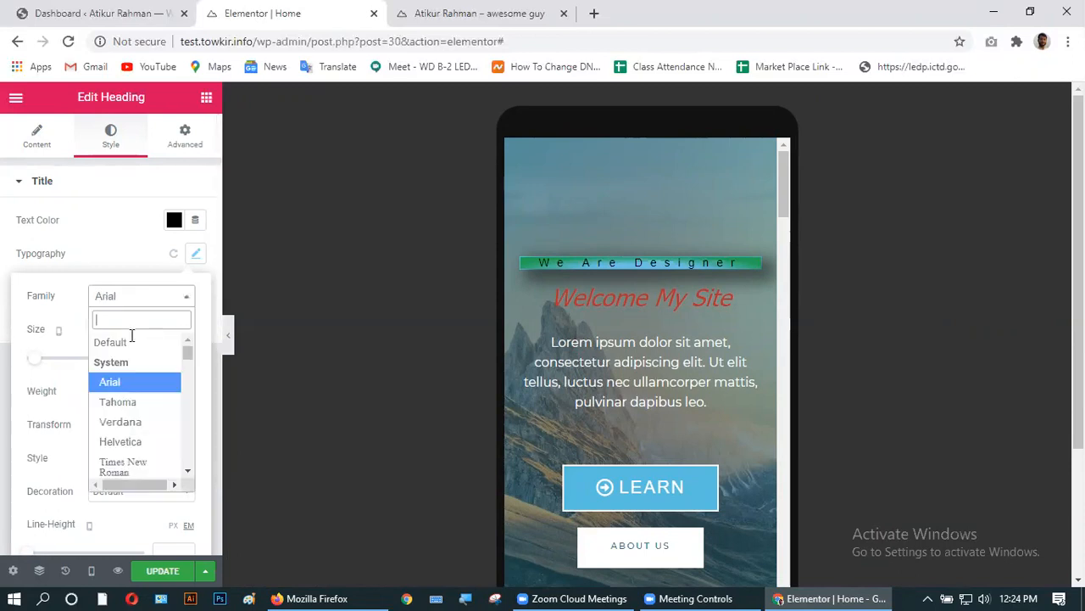
{"action": "left_click", "coordinate": [127, 422]}
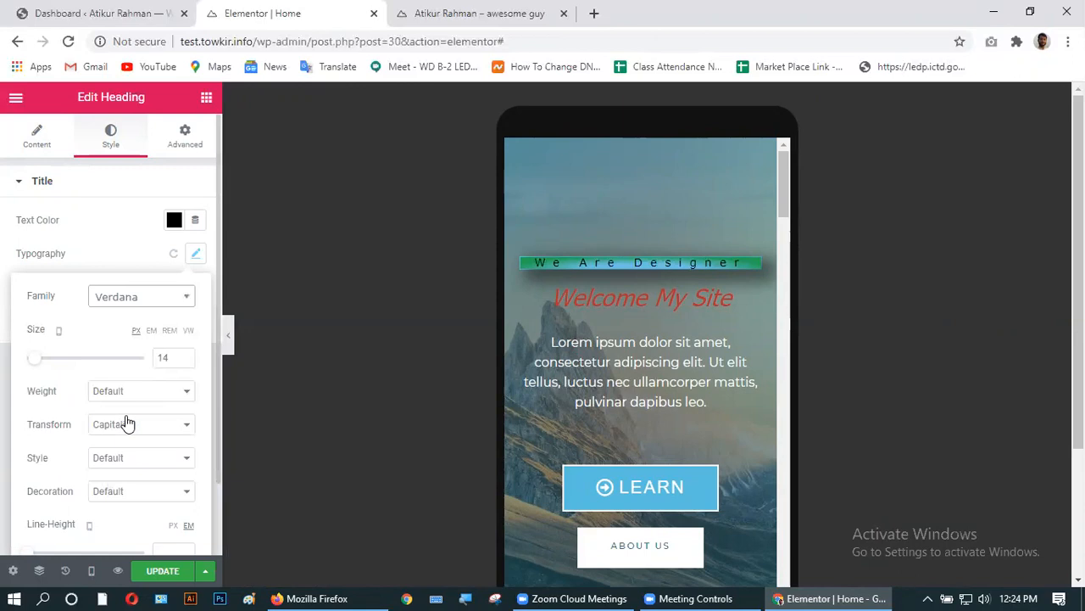
{"action": "left_click", "coordinate": [186, 362]}
{"action": "left_click", "coordinate": [184, 356]}
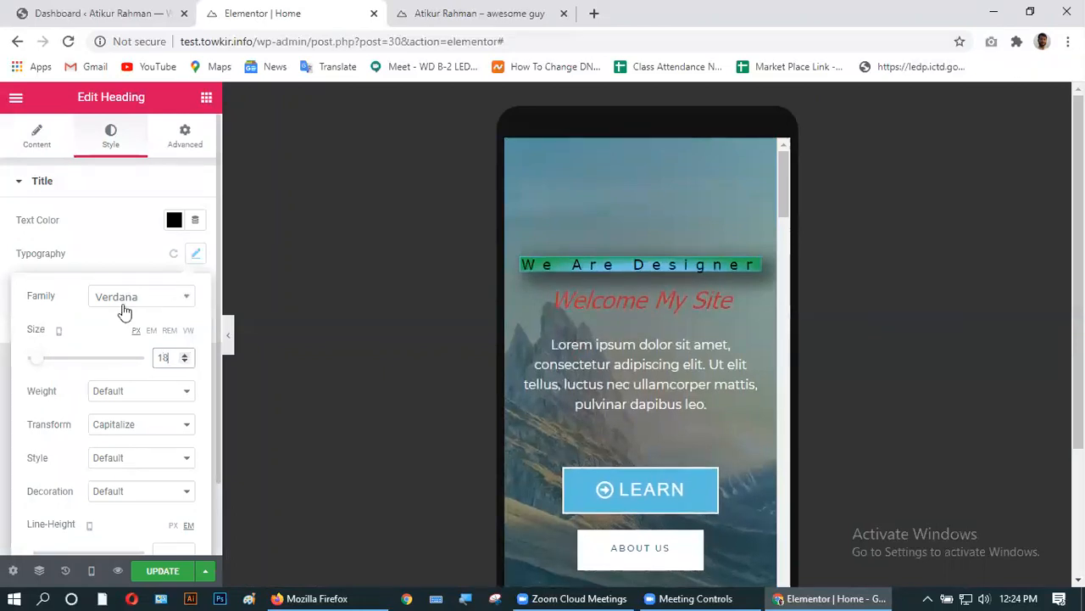
{"action": "scroll", "coordinate": [84, 348], "scroll_direction": "down", "scroll_amount": 1}
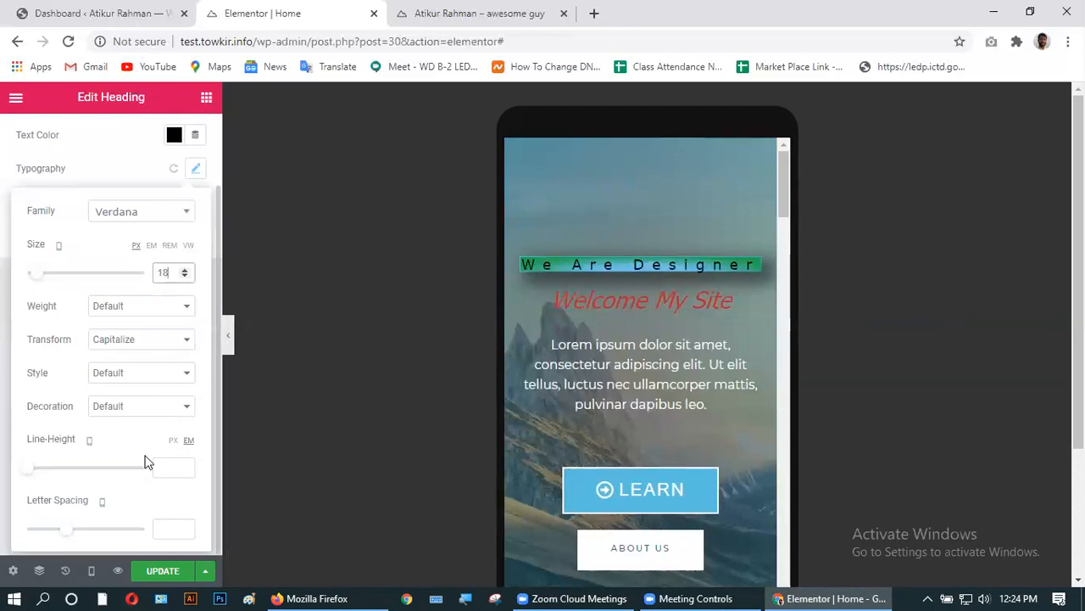
{"action": "scroll", "coordinate": [69, 422], "scroll_direction": "up", "scroll_amount": 1}
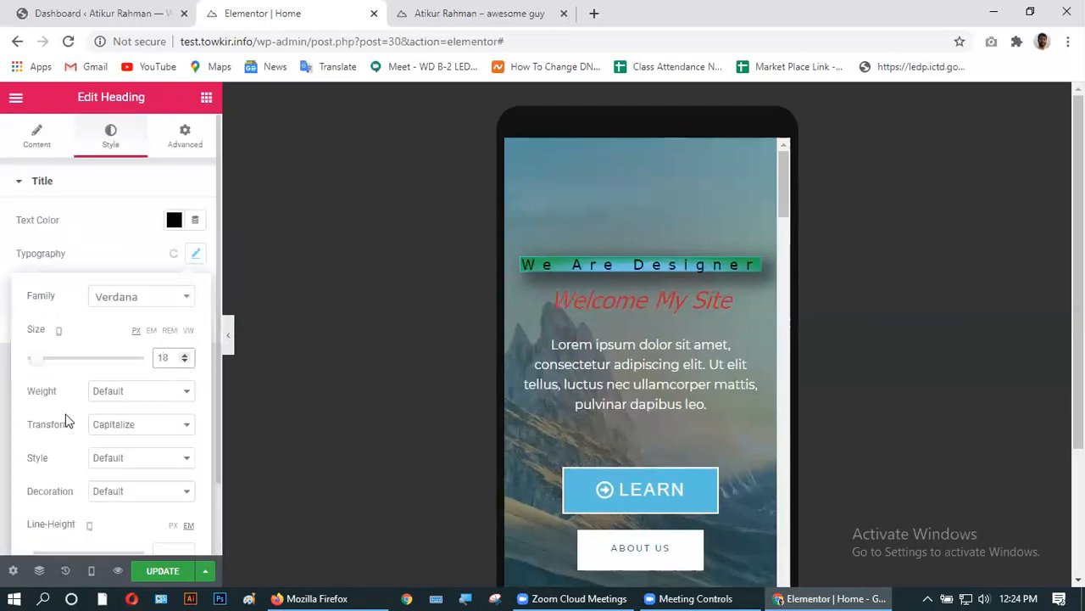
- Change the heading's HTML tag to H4
{"action": "left_click", "coordinate": [38, 140]}
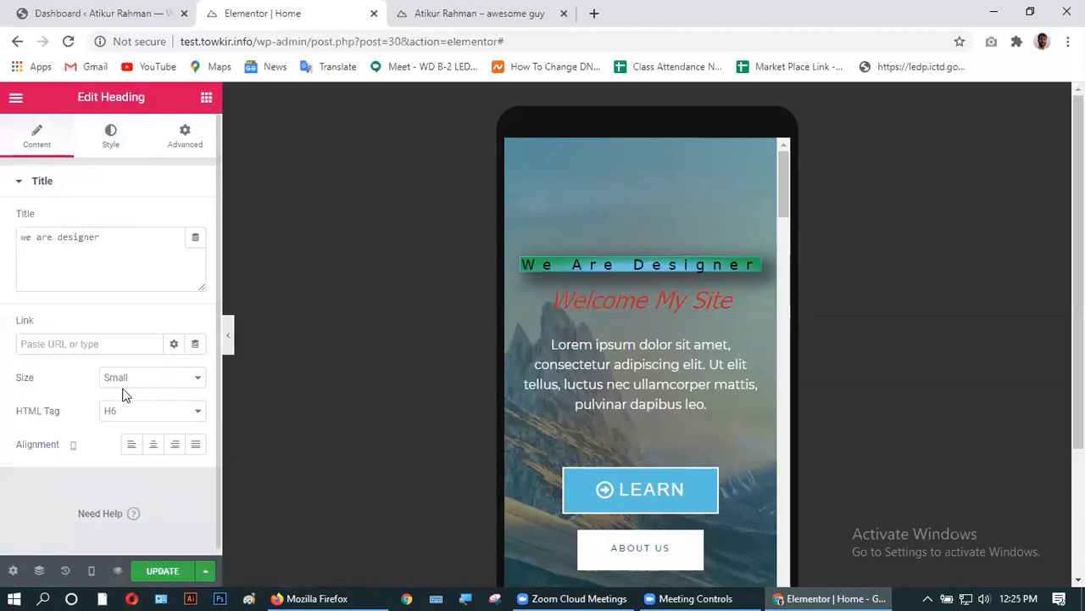
{"action": "left_click", "coordinate": [134, 416]}
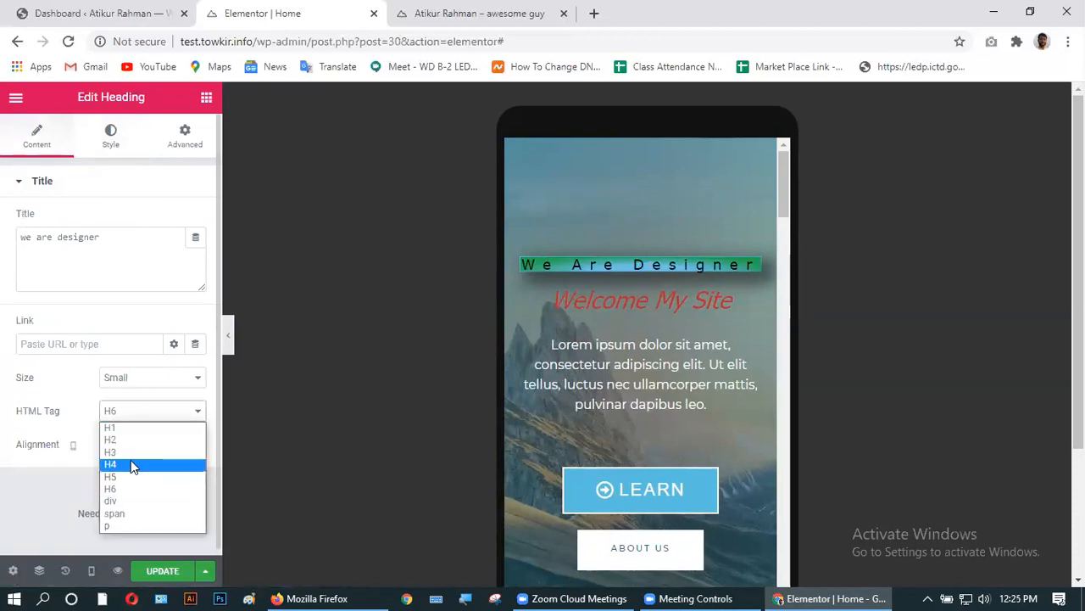
{"action": "left_click", "coordinate": [131, 460]}
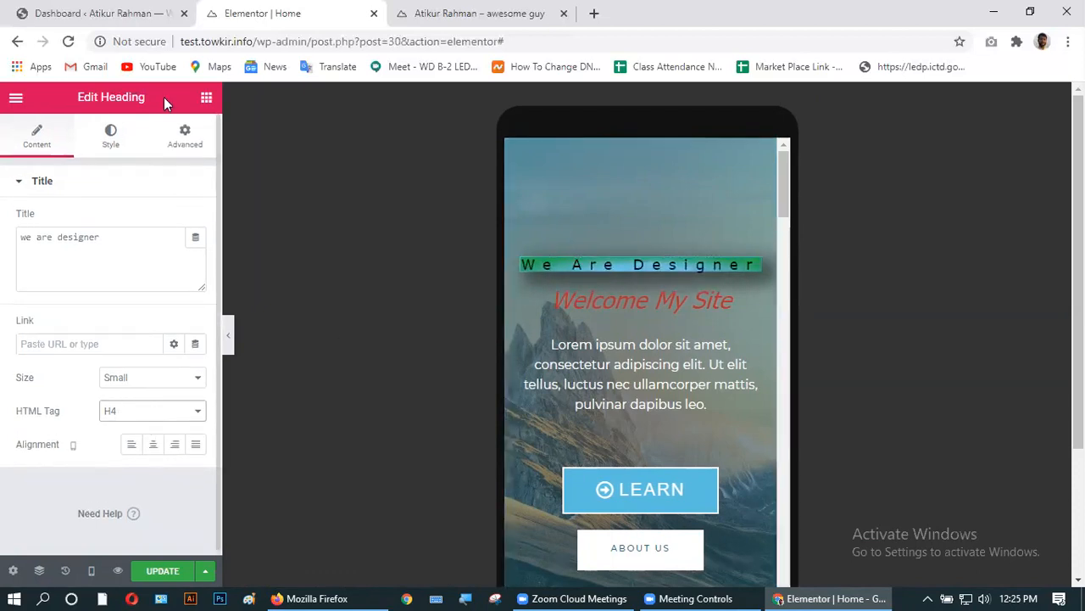
- Reset the heading typography and set its font family to Tahoma
{"action": "left_click", "coordinate": [119, 148]}
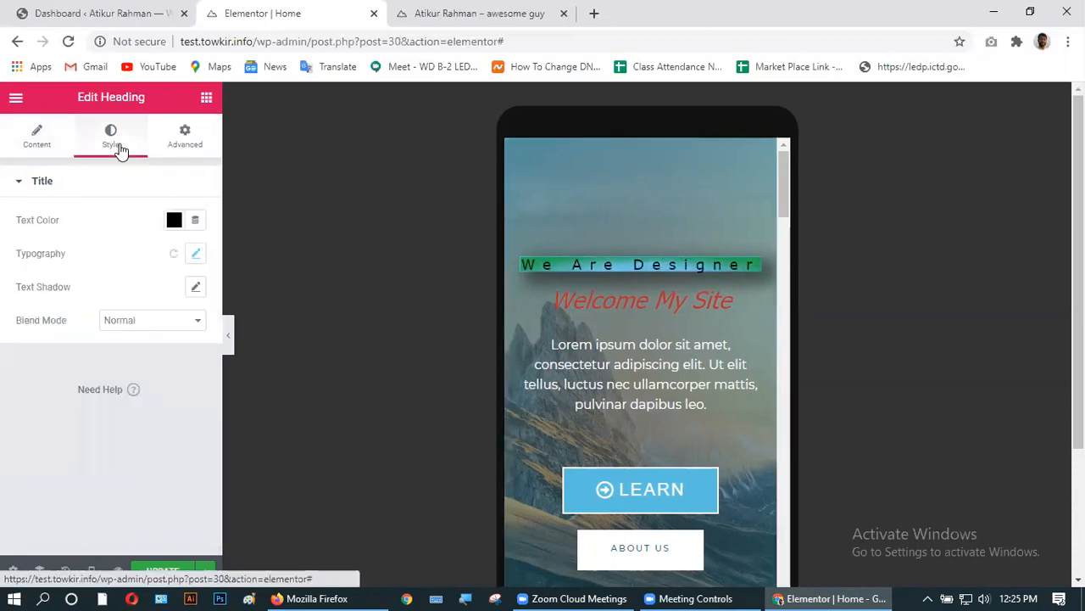
{"action": "left_click", "coordinate": [198, 255]}
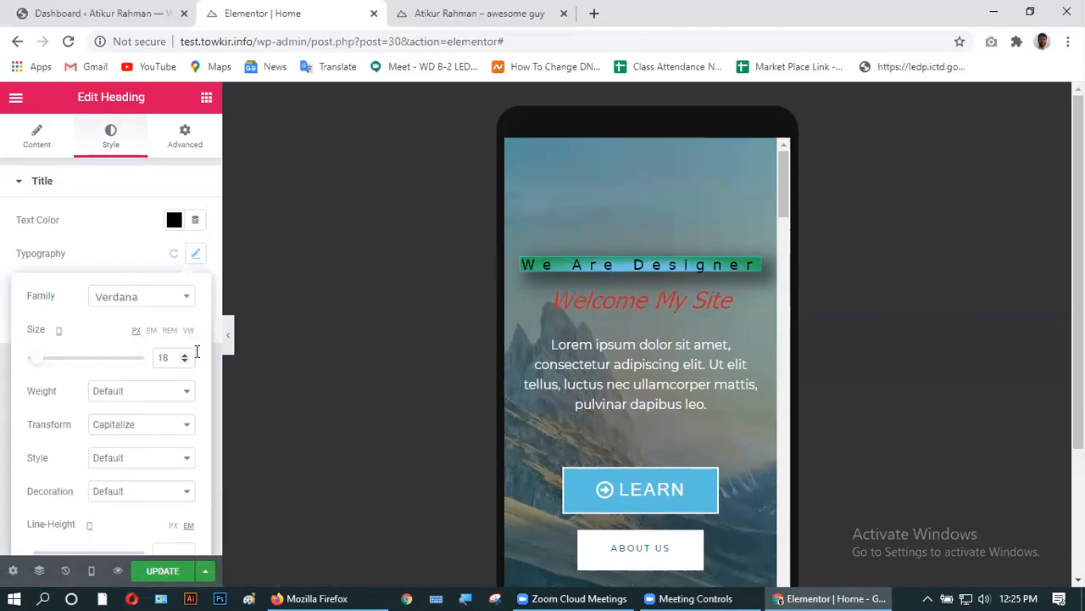
{"action": "left_click", "coordinate": [173, 253]}
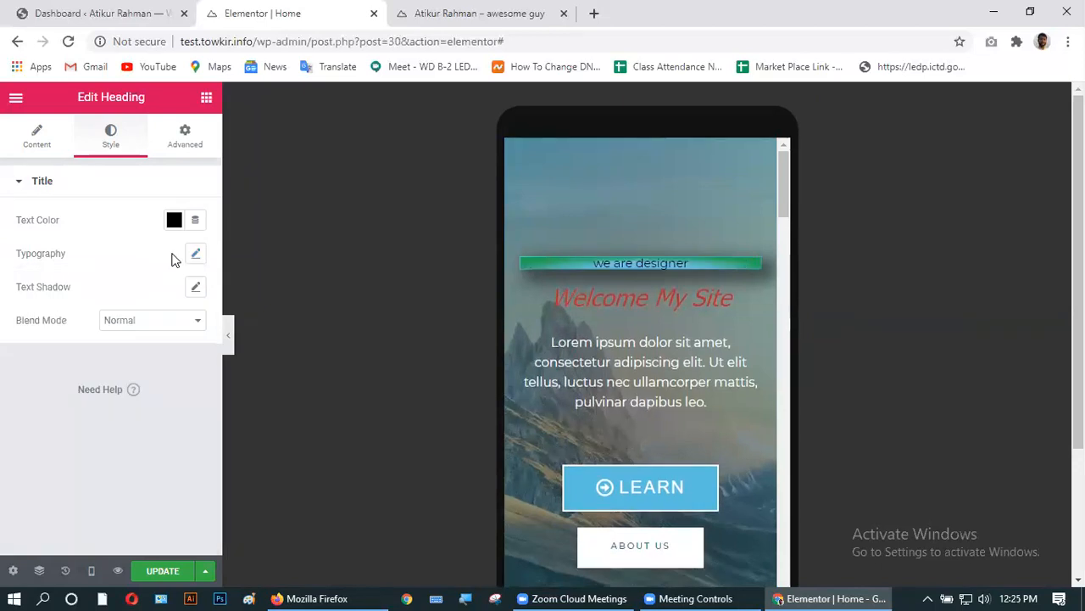
{"action": "left_click", "coordinate": [196, 255]}
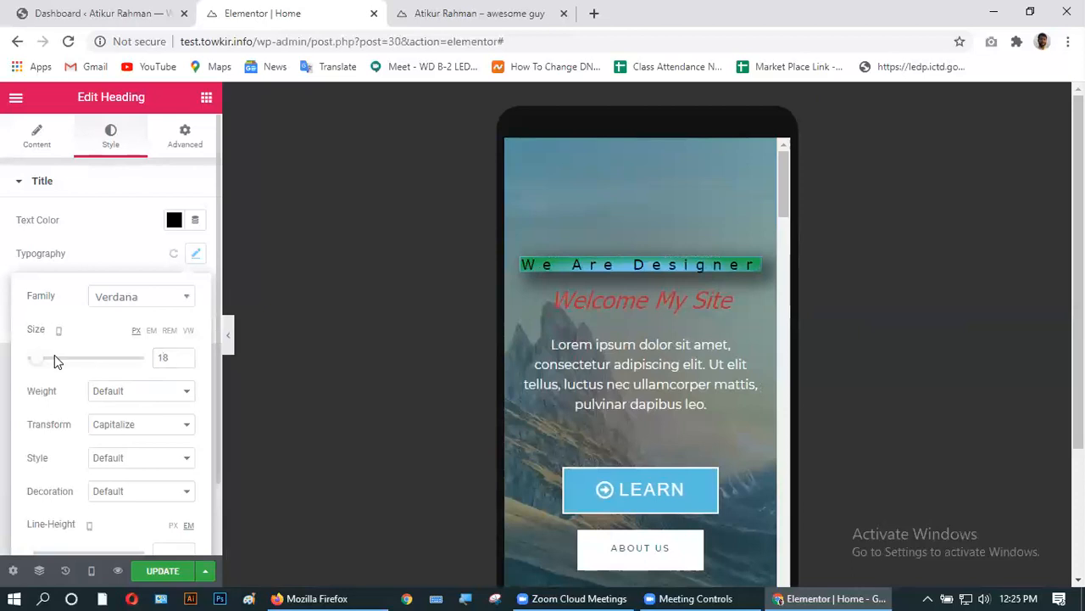
{"action": "left_click", "coordinate": [136, 298]}
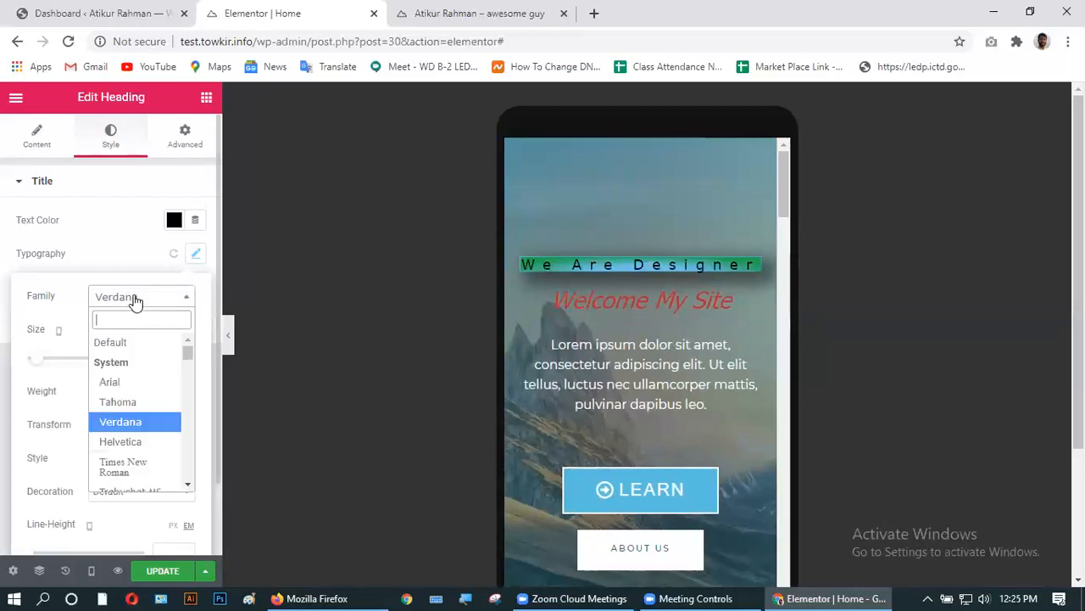
{"action": "left_click", "coordinate": [146, 403]}
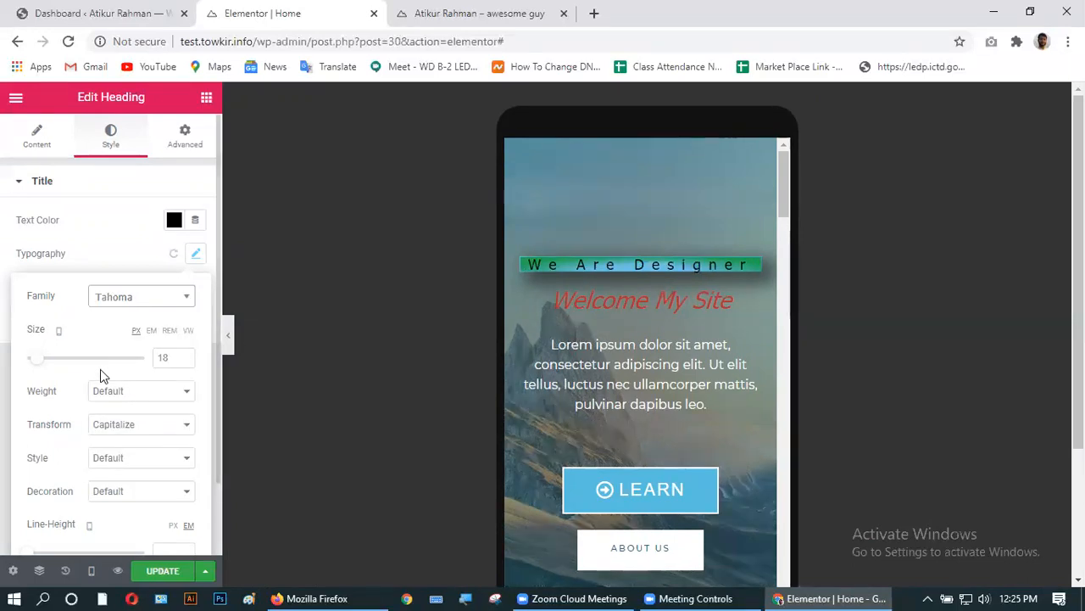
- Make the heading uppercase at size 17, then browse the font family list
{"action": "scroll", "coordinate": [100, 373], "scroll_direction": "down", "scroll_amount": 1}
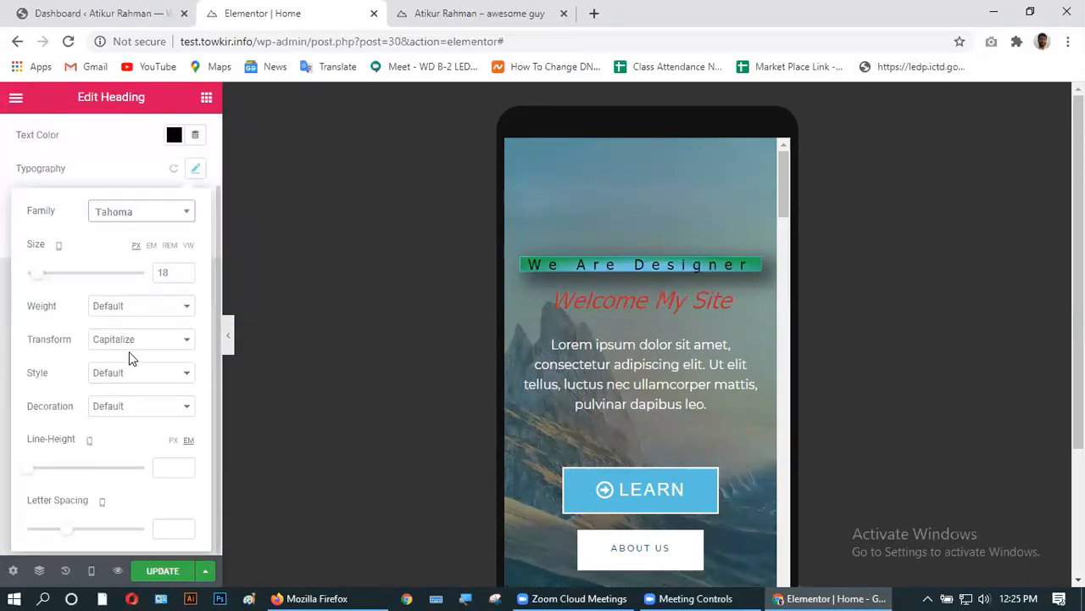
{"action": "left_click", "coordinate": [126, 342]}
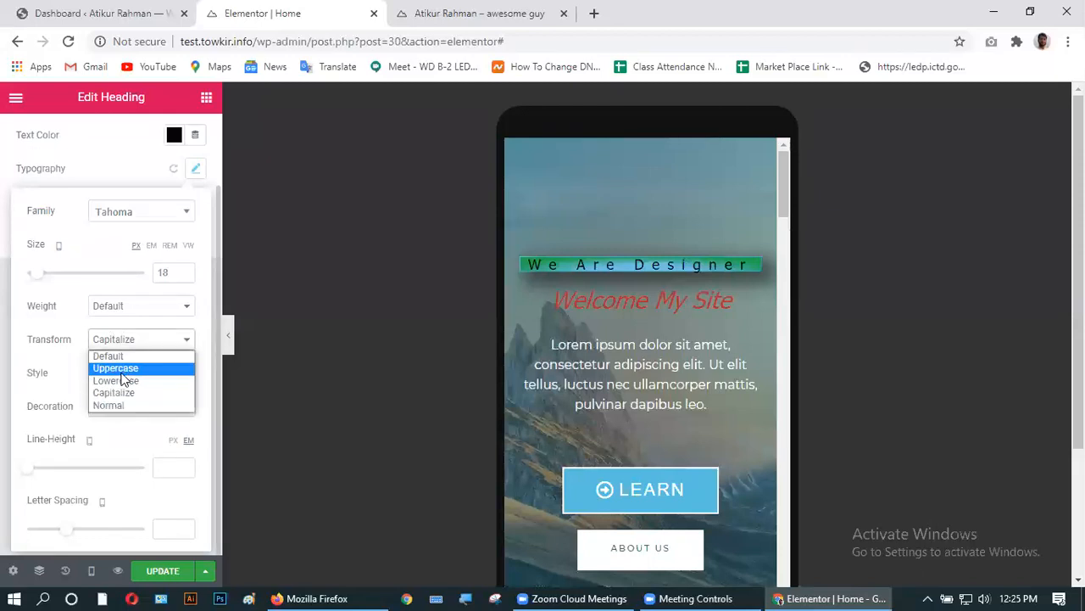
{"action": "left_click", "coordinate": [115, 369]}
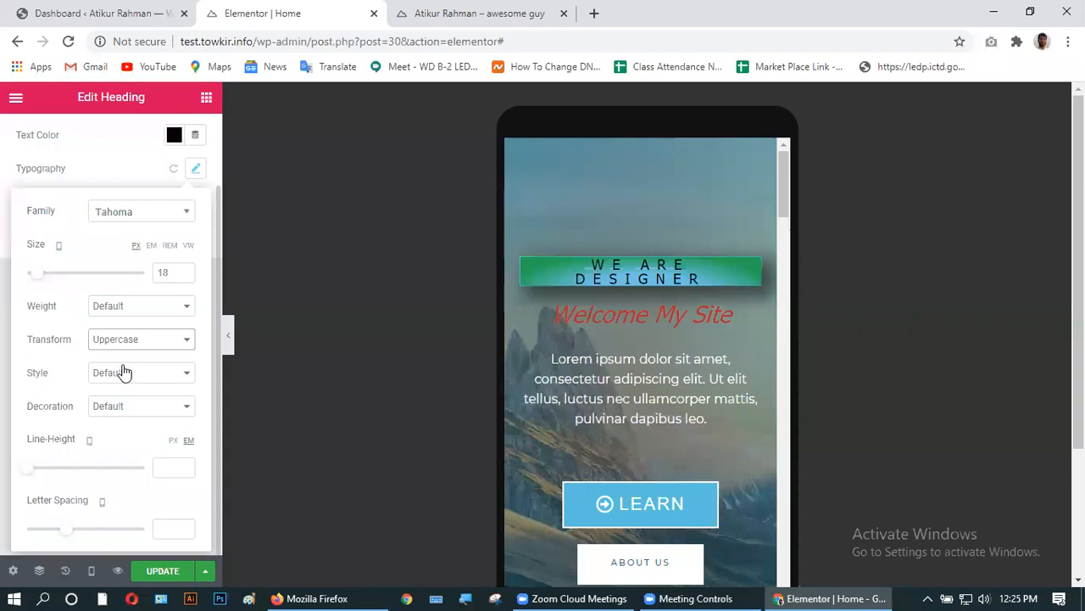
{"action": "left_click", "coordinate": [185, 277]}
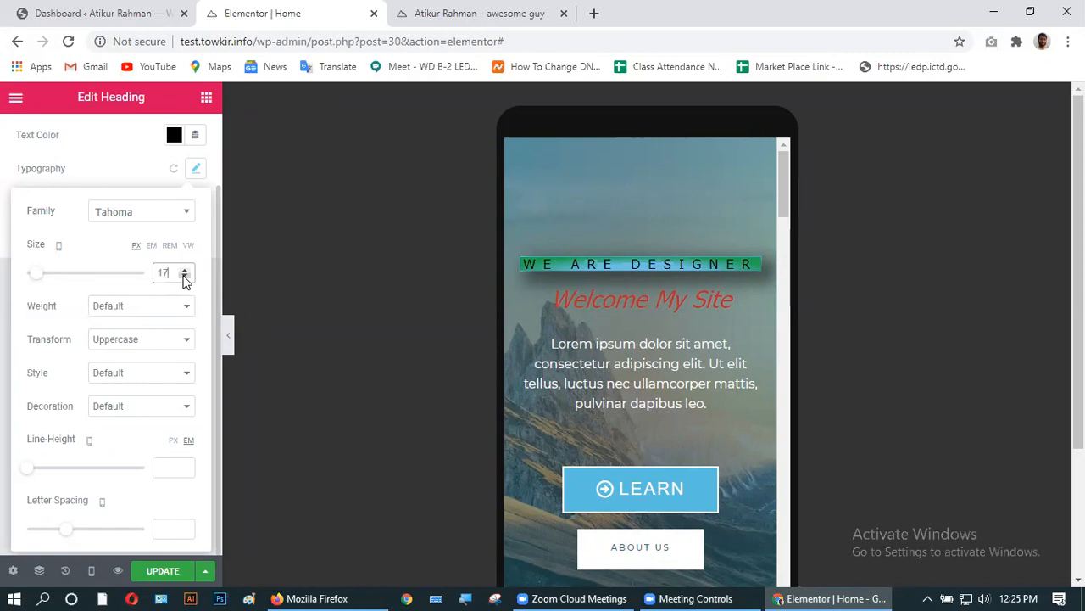
{"action": "left_click", "coordinate": [159, 218]}
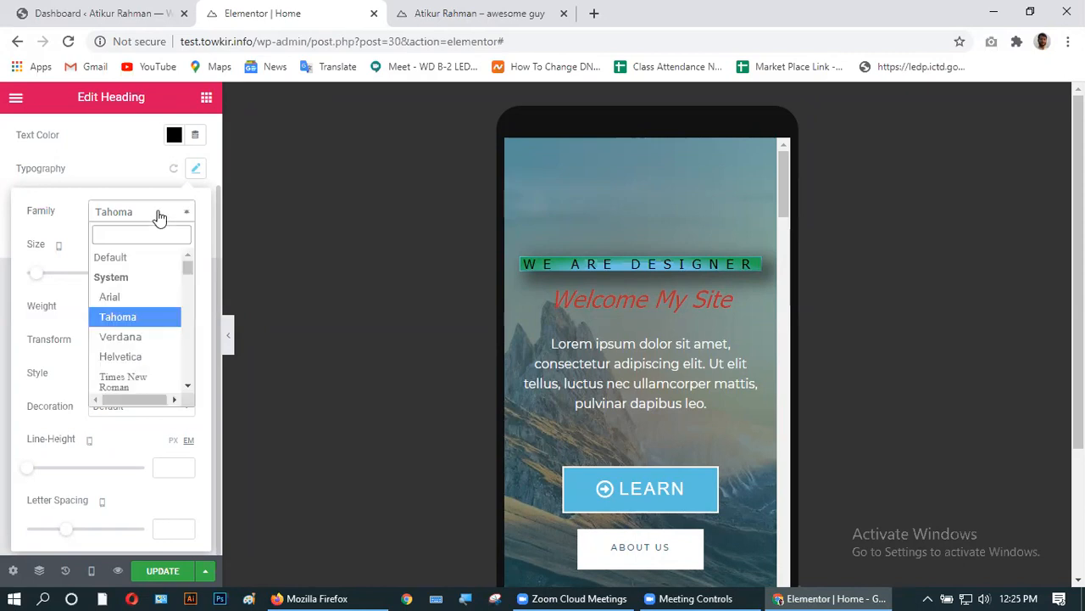
{"action": "scroll", "coordinate": [146, 344], "scroll_direction": "down", "scroll_amount": 6}
{"action": "scroll", "coordinate": [146, 344], "scroll_direction": "down", "scroll_amount": 20}
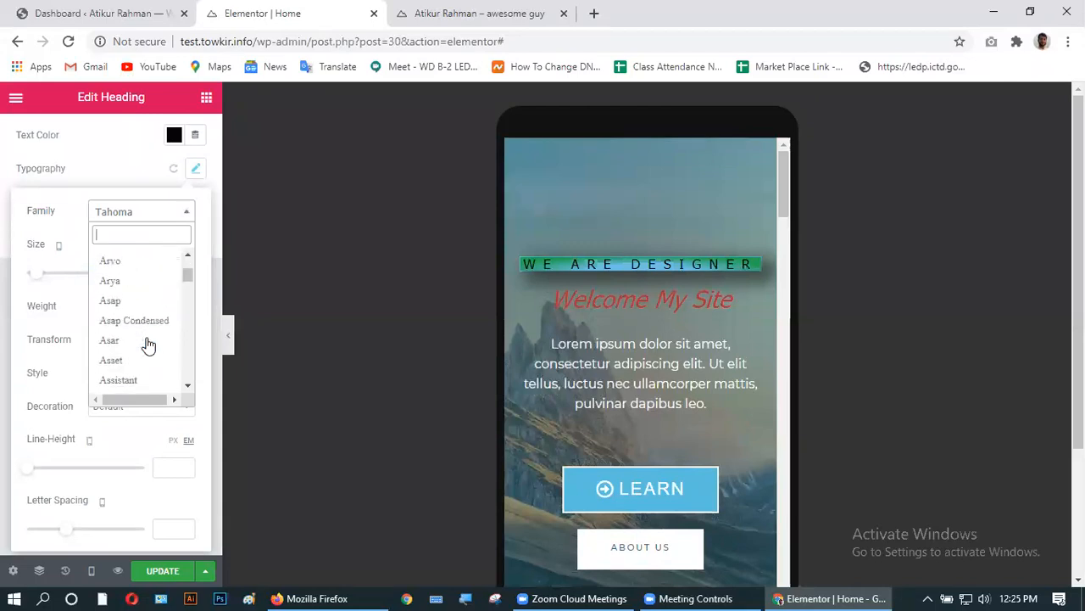
{"action": "scroll", "coordinate": [146, 343], "scroll_direction": "down", "scroll_amount": 10}
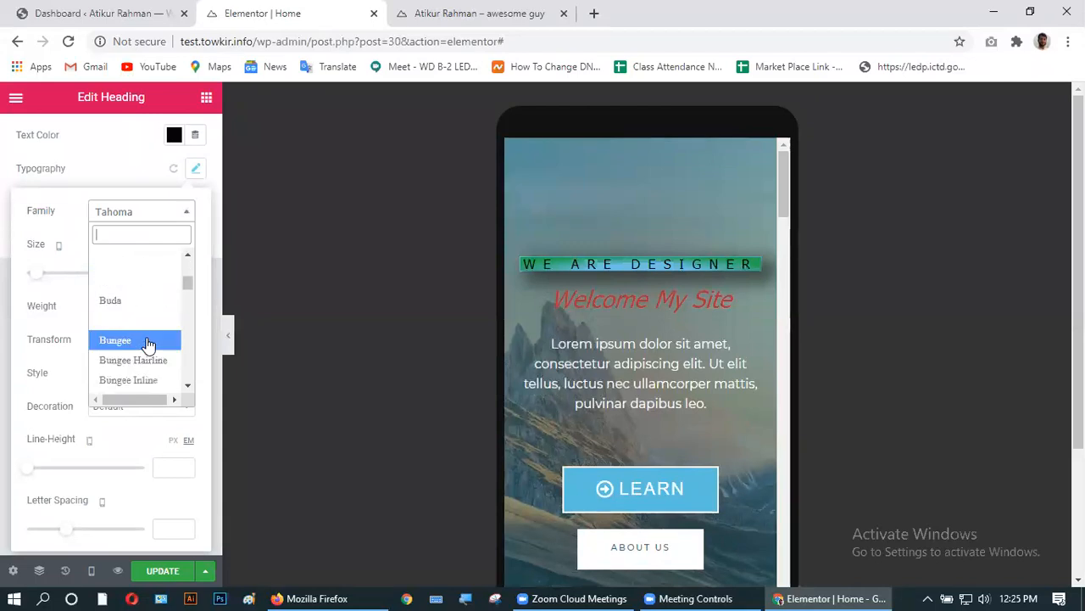
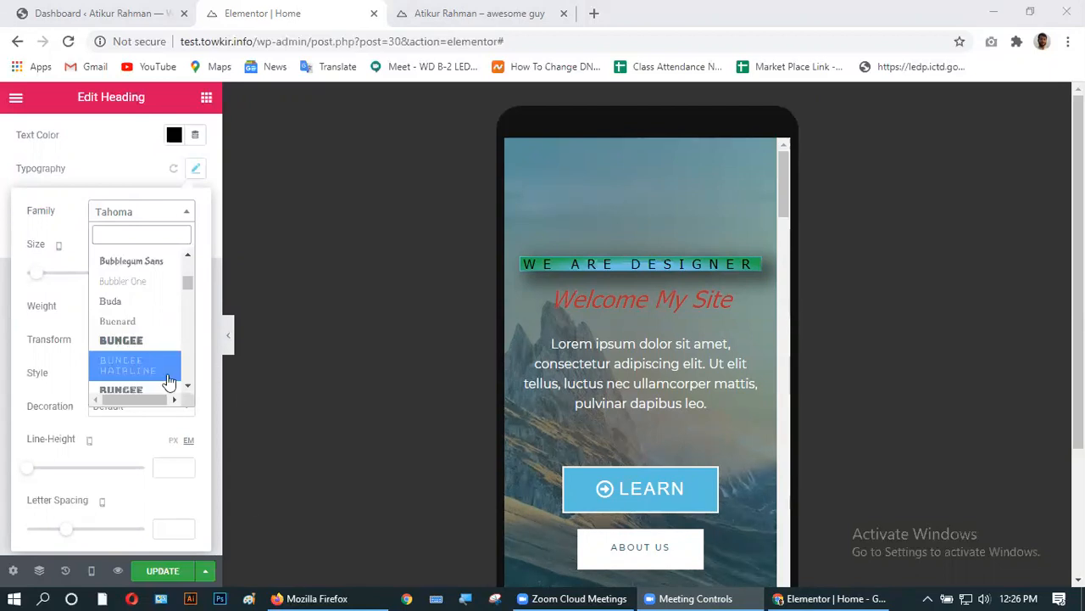
- Keep the heading font as Tahoma and set its letter spacing to 7.5
{"action": "scroll", "coordinate": [152, 356], "scroll_direction": "down", "scroll_amount": 8}
{"action": "left_click_drag", "start_coordinate": [187, 291], "coordinate": [187, 373]}
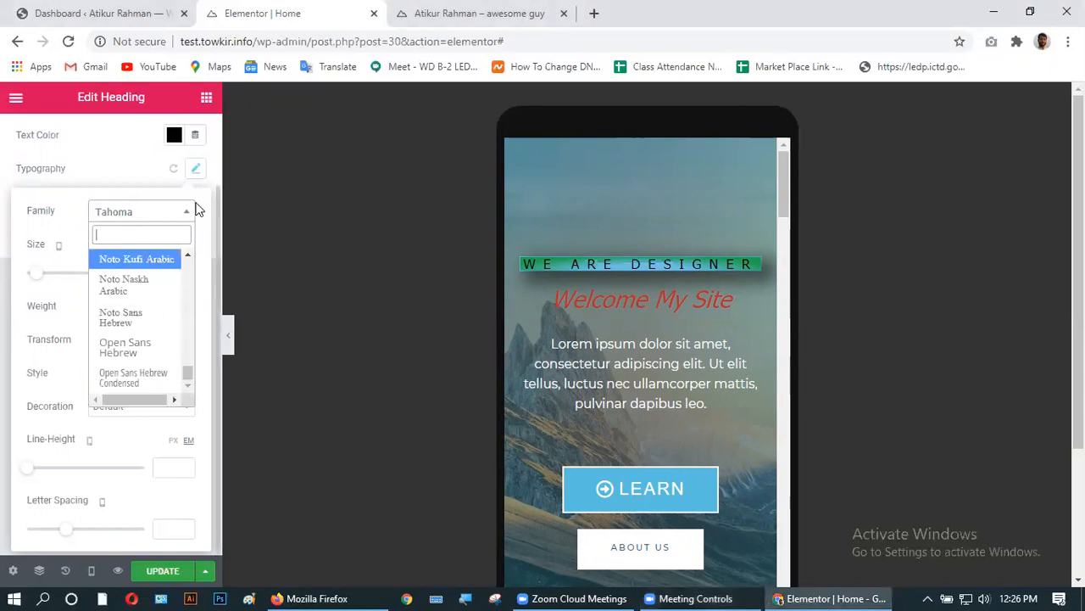
{"action": "left_click", "coordinate": [203, 214]}
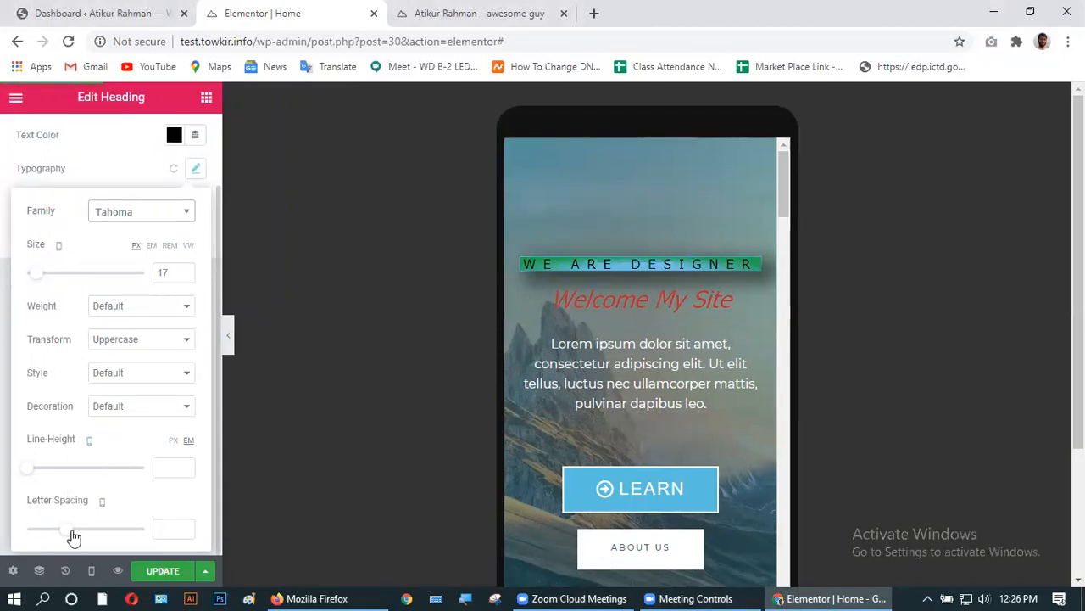
{"action": "mouse_move", "coordinate": [63, 535]}
{"action": "left_mouse_down"}
{"action": "mouse_move", "coordinate": [81, 535]}
{"action": "mouse_move", "coordinate": [68, 536]}
{"action": "left_mouse_up"}
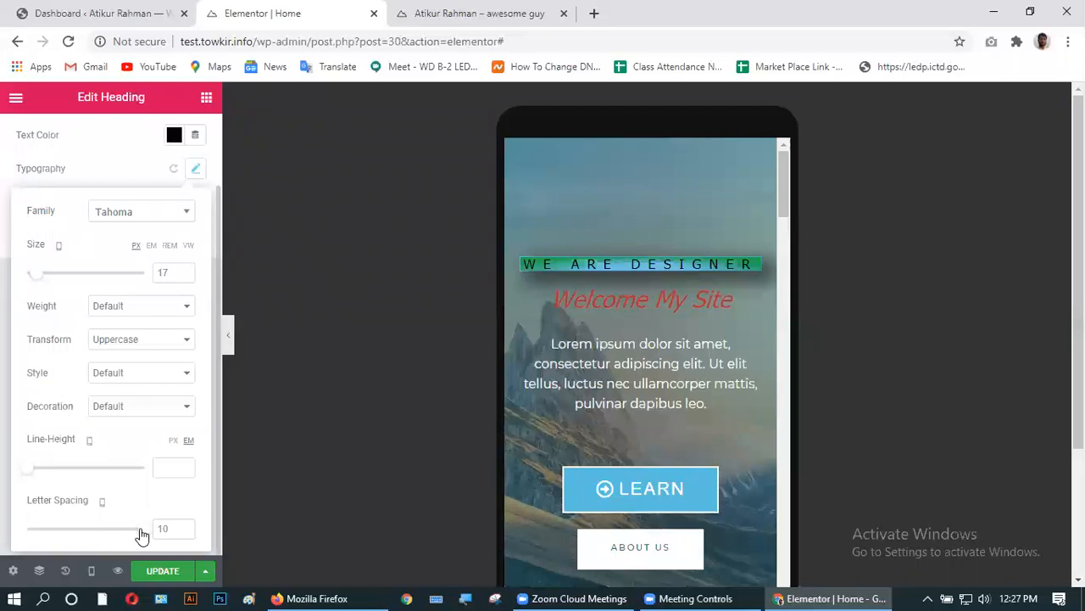
{"action": "left_click_drag", "start_coordinate": [151, 536], "coordinate": [126, 535]}
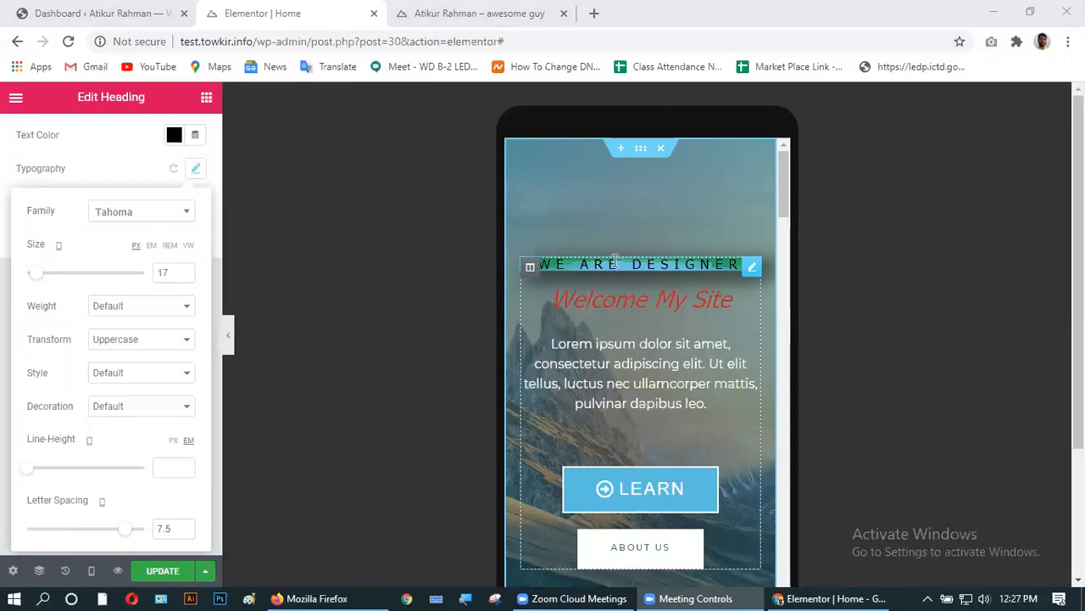
- Recheck the font list, keep Tahoma, and tighten the heading's letter spacing to 1.4
{"action": "left_click", "coordinate": [138, 212]}
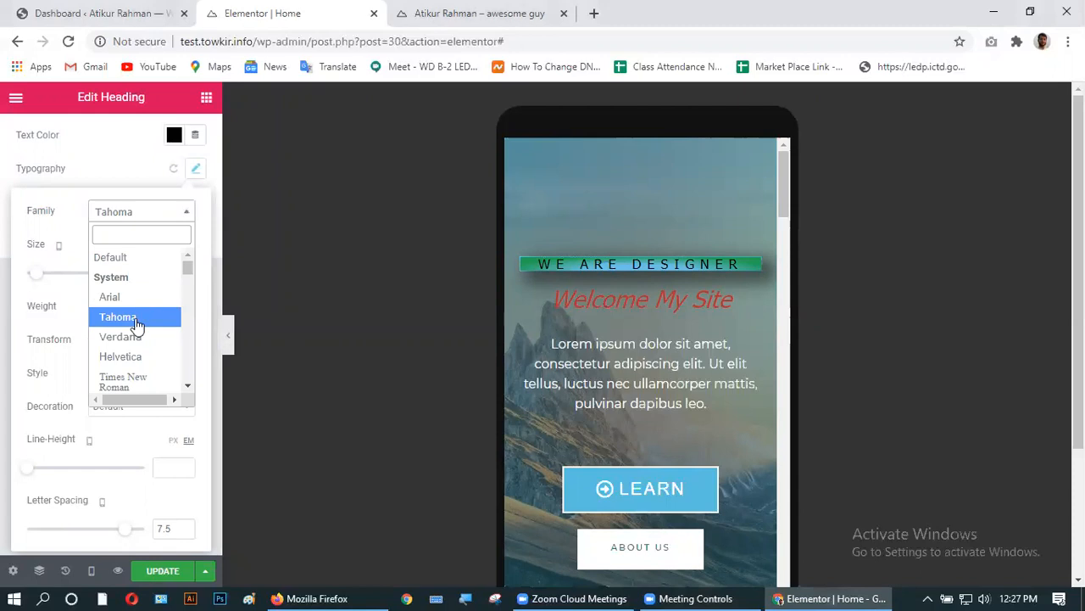
{"action": "scroll", "coordinate": [139, 323], "scroll_direction": "down", "scroll_amount": 3}
{"action": "scroll", "coordinate": [135, 325], "scroll_direction": "down", "scroll_amount": 6}
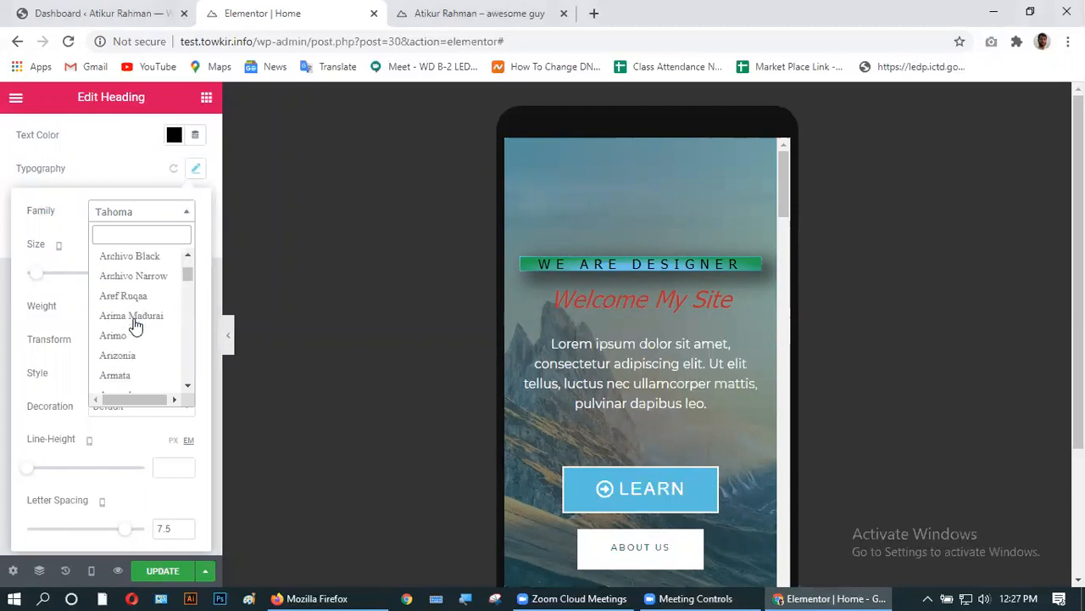
{"action": "left_click", "coordinate": [187, 214]}
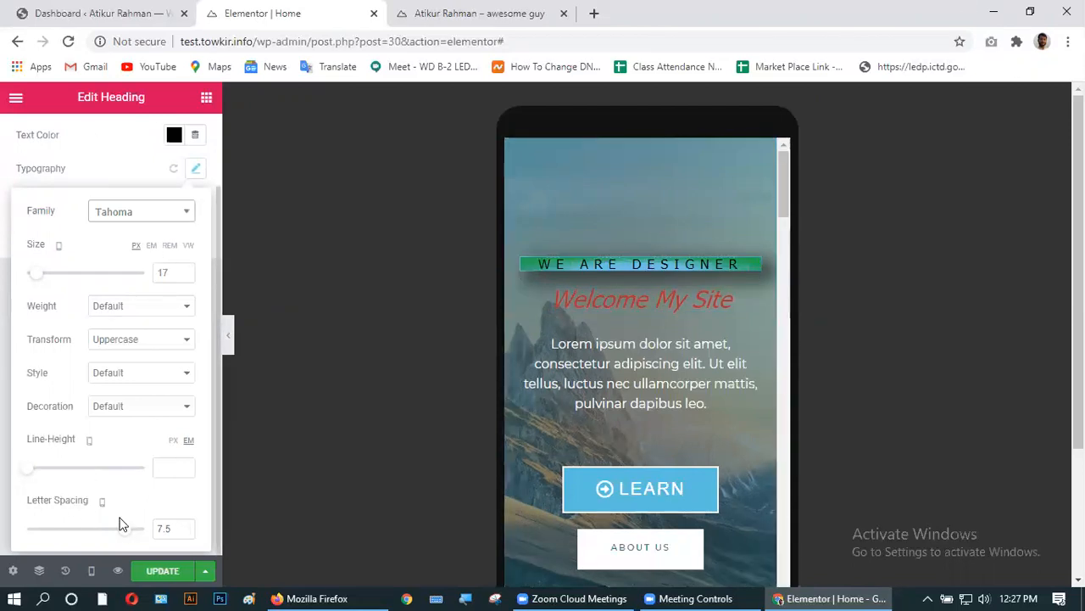
{"action": "left_click_drag", "start_coordinate": [126, 528], "coordinate": [76, 533]}
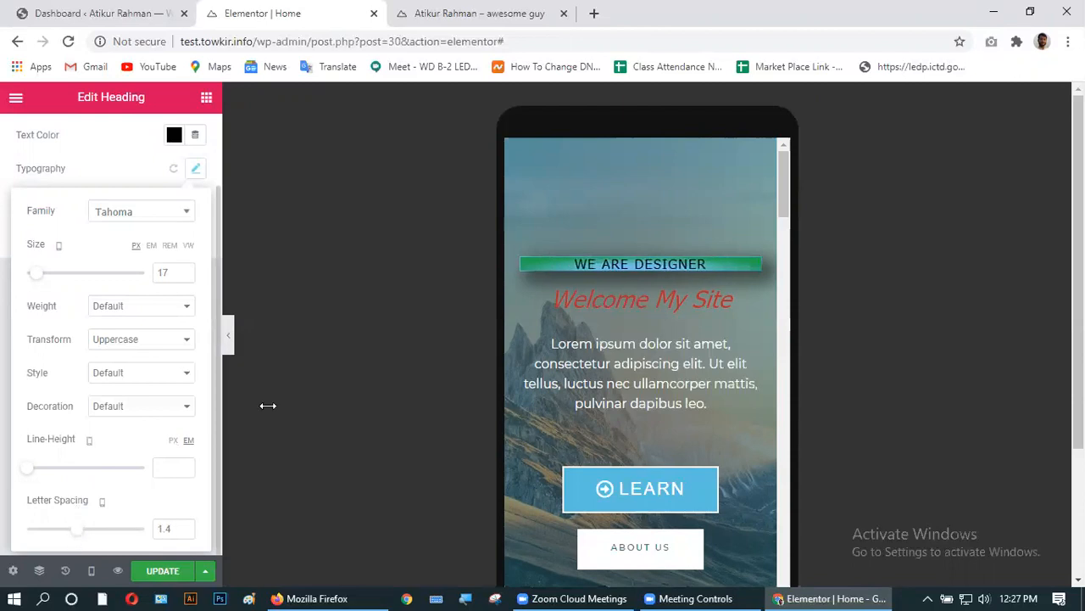
{"action": "scroll", "coordinate": [130, 422], "scroll_direction": "up", "scroll_amount": 2}
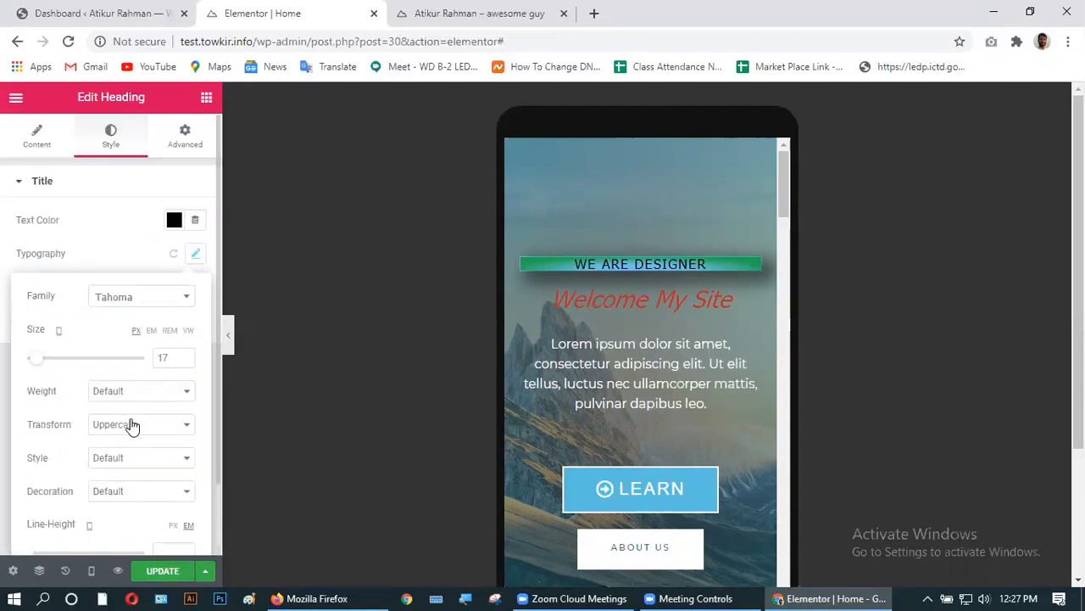
- Give the heading 10 px linked padding in the Advanced settings and update the page
{"action": "left_click", "coordinate": [184, 137]}
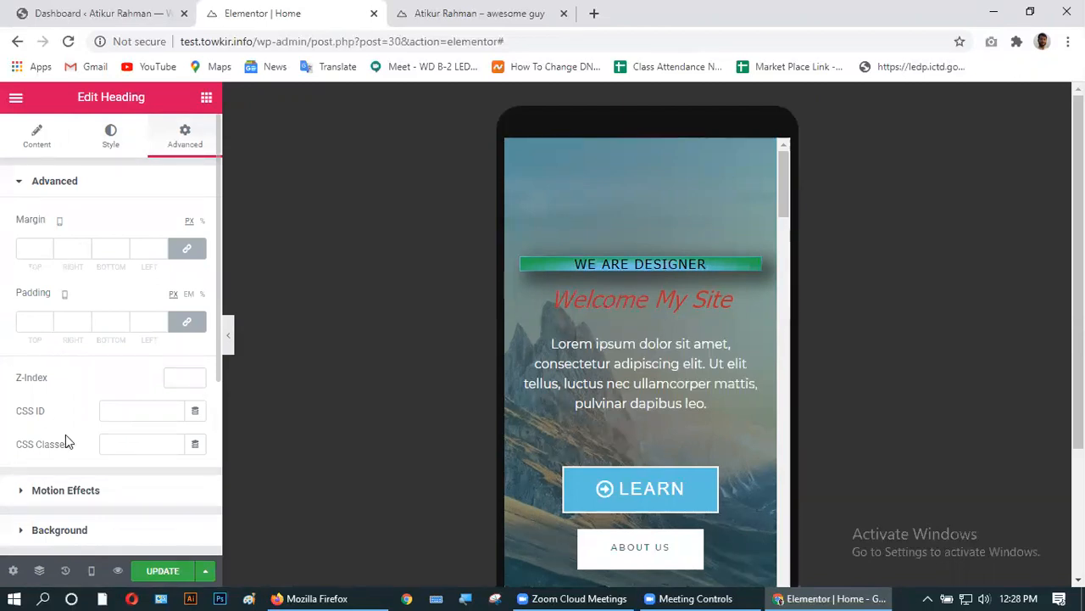
{"action": "scroll", "coordinate": [97, 477], "scroll_direction": "down", "scroll_amount": 3}
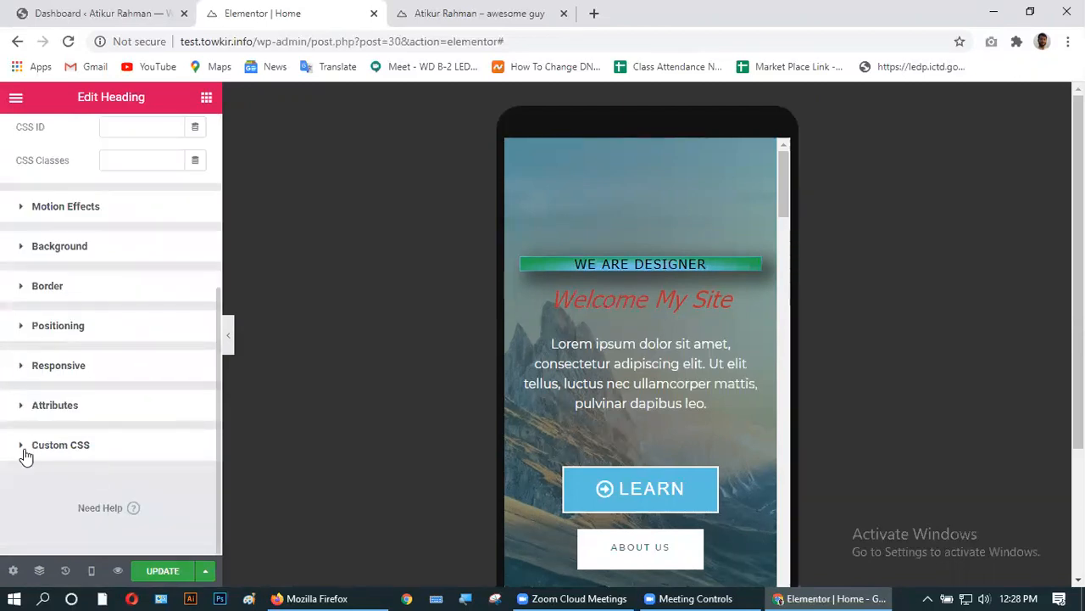
{"action": "scroll", "coordinate": [24, 453], "scroll_direction": "up", "scroll_amount": 3}
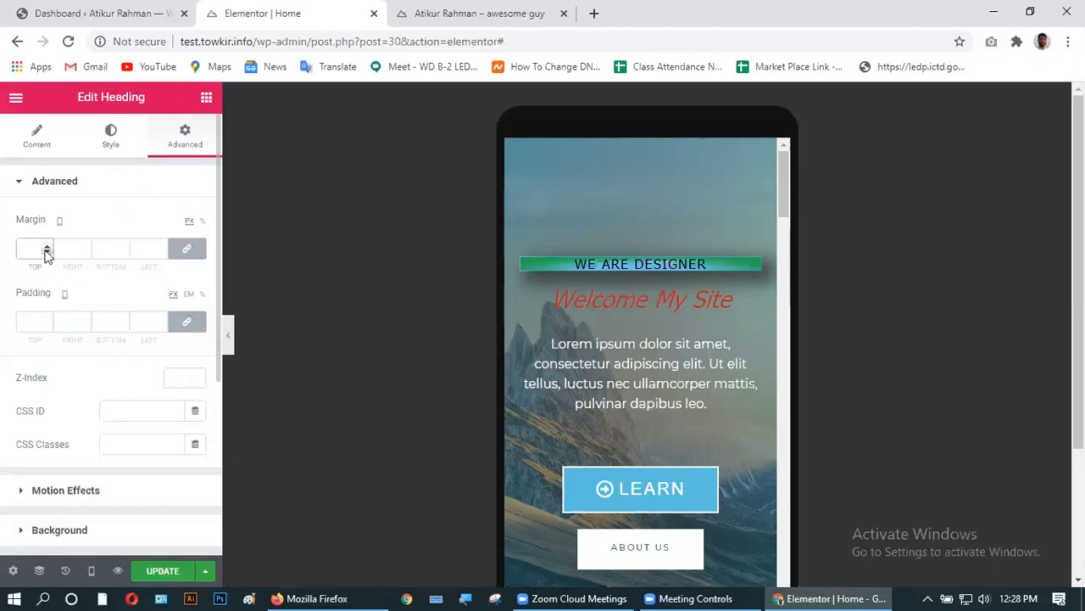
{"action": "left_click", "coordinate": [27, 325]}
{"action": "type", "text": "5"}
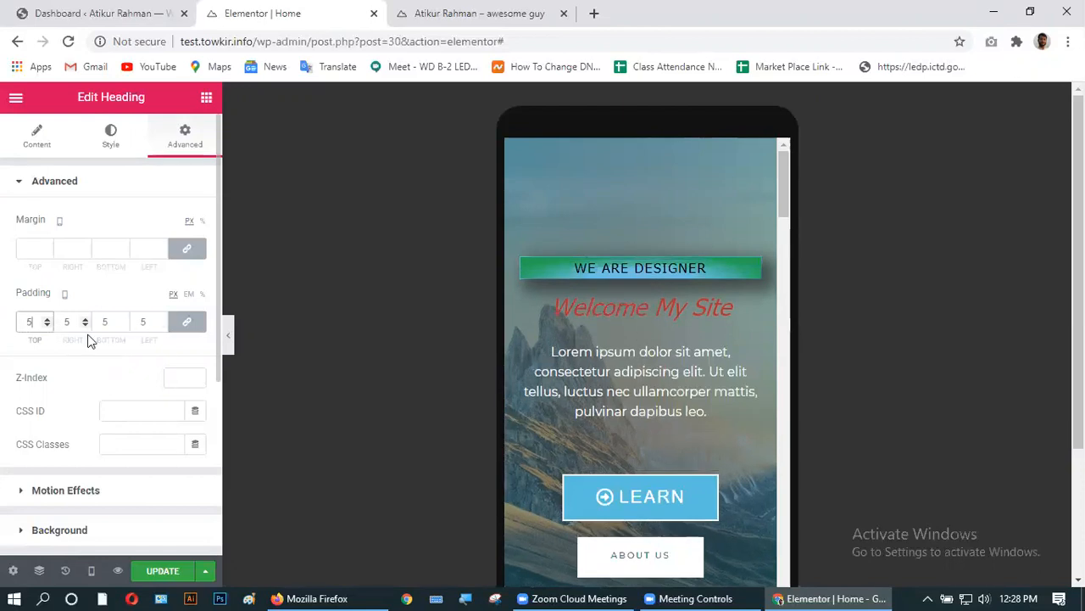
{"action": "key", "text": "BackSpace"}
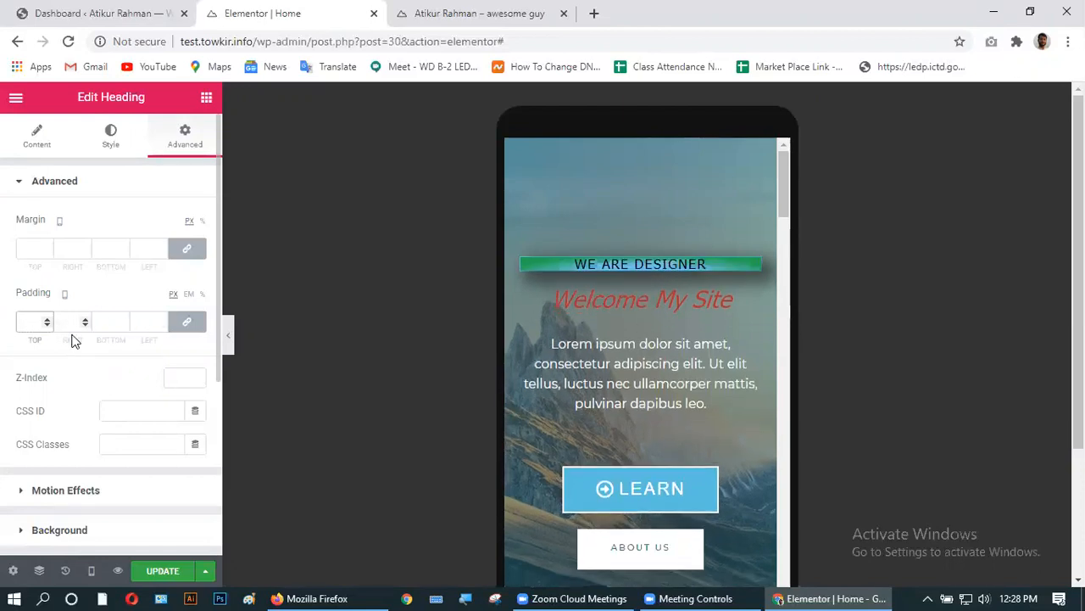
{"action": "type", "text": "10"}
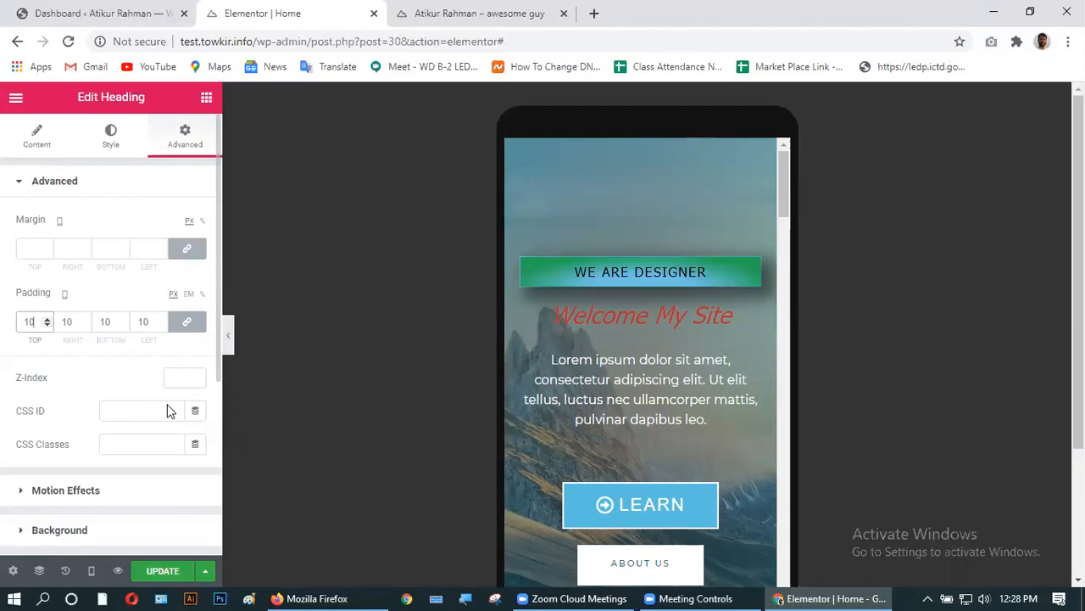
{"action": "left_click", "coordinate": [156, 574]}
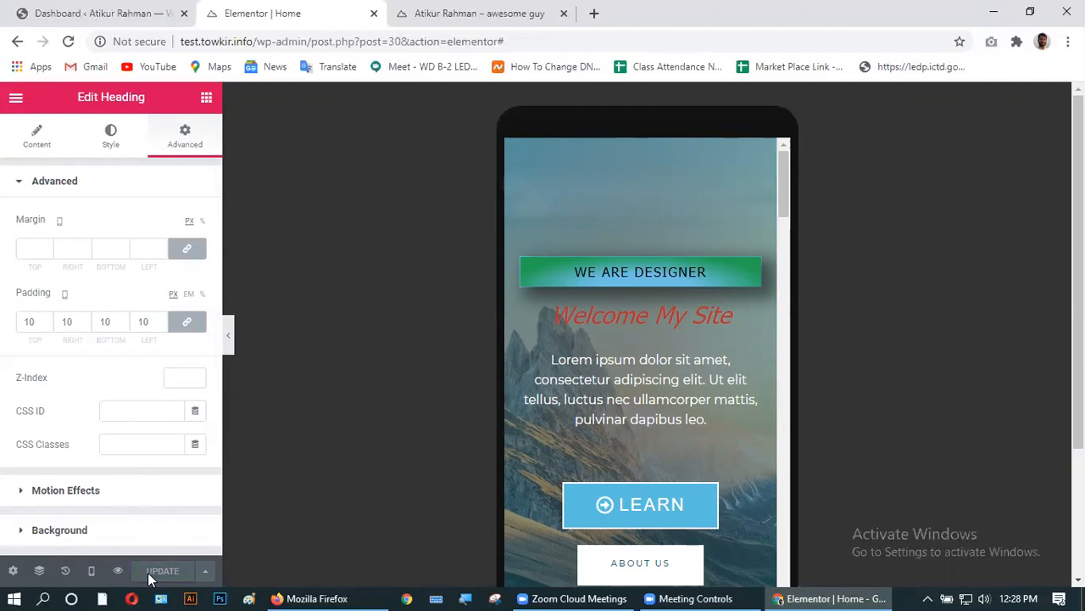
- Switch the editor preview to Desktop and reload the live site to see the saved heading
{"action": "left_click", "coordinate": [94, 571]}
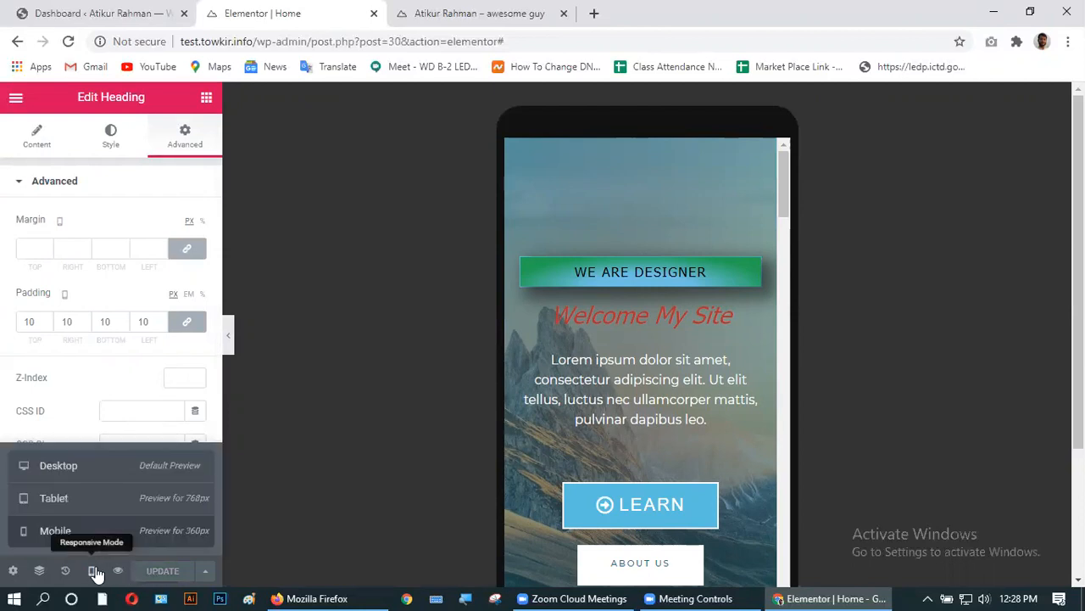
{"action": "left_click", "coordinate": [93, 466]}
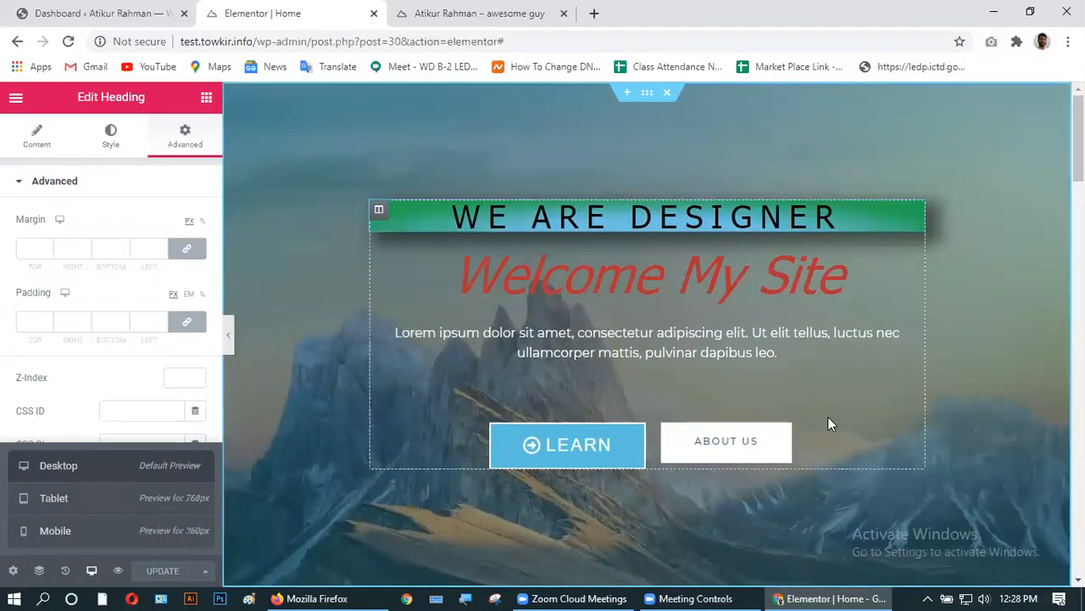
{"action": "left_click", "coordinate": [503, 15]}
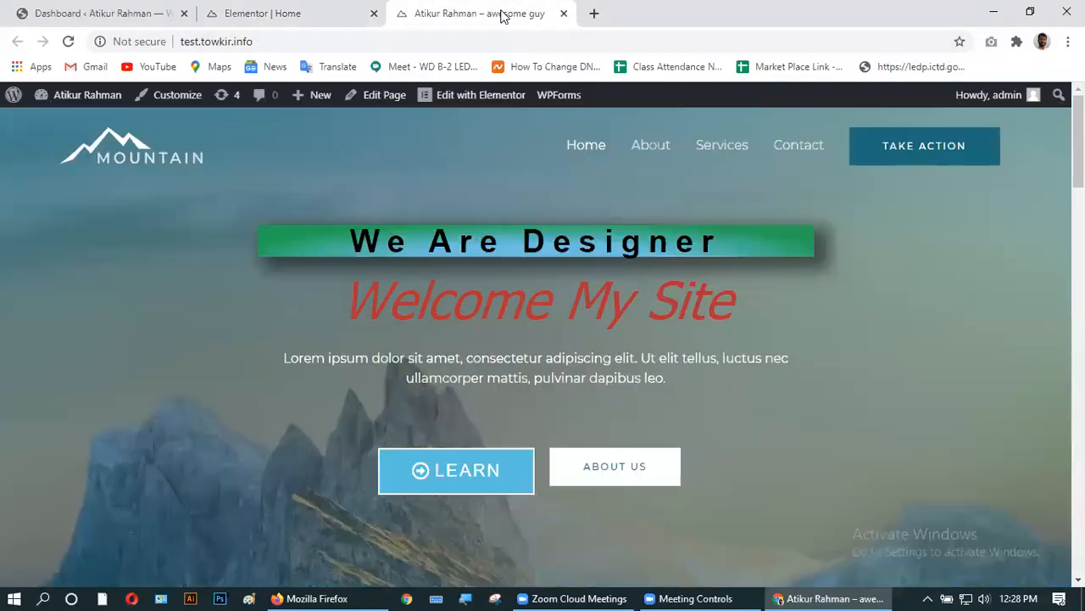
{"action": "left_click", "coordinate": [69, 43]}
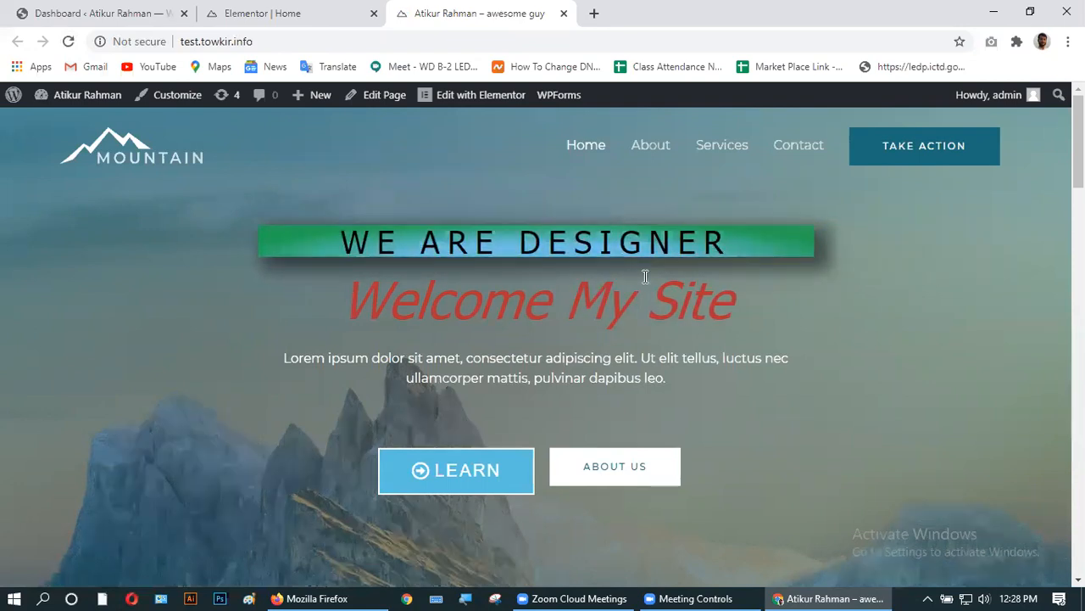
{"action": "left_click", "coordinate": [1029, 14]}
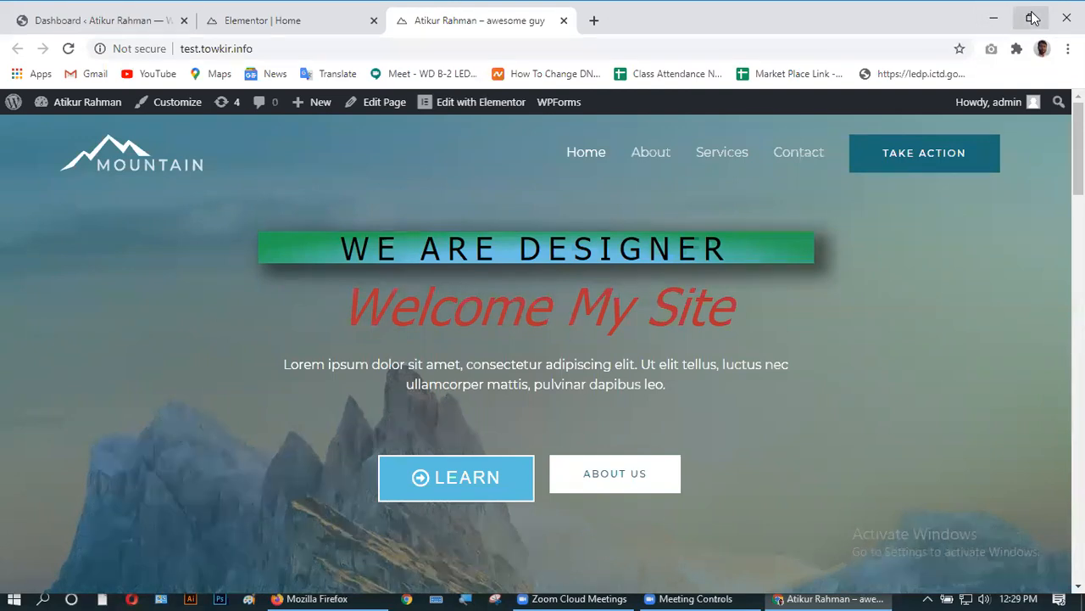
{"action": "left_click", "coordinate": [280, 22]}
{"action": "left_click", "coordinate": [469, 20]}
{"action": "key", "text": "F5"}
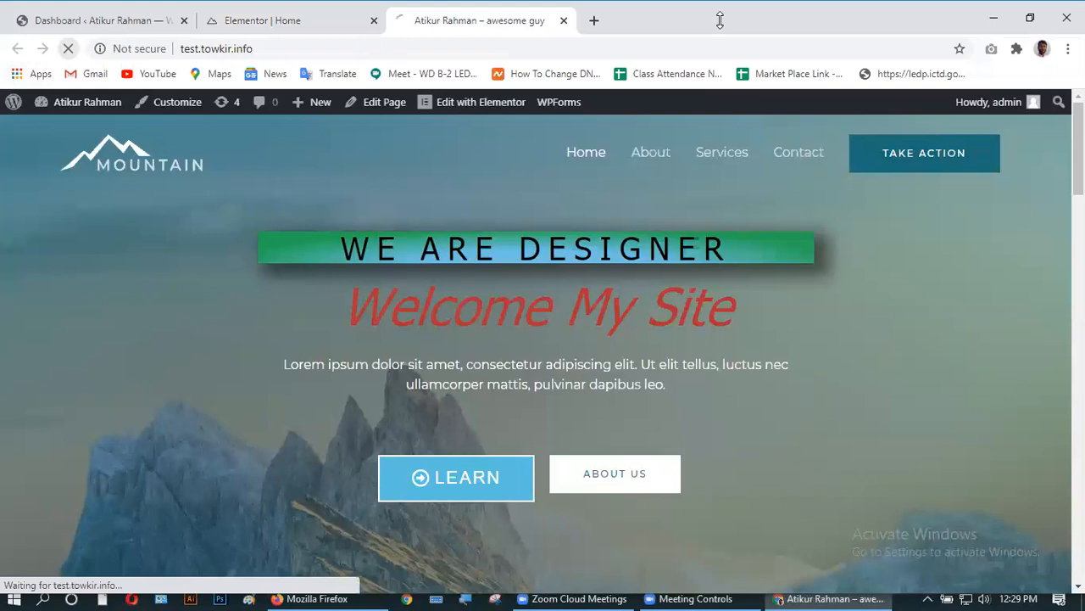
{"action": "double_click", "coordinate": [942, 8]}
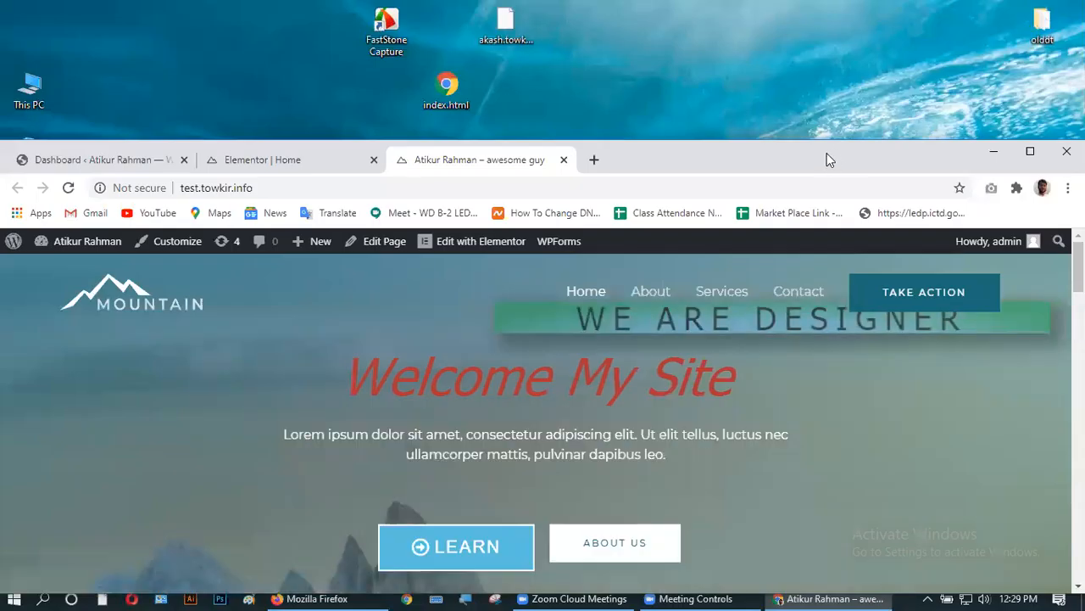
{"action": "left_click_drag", "start_coordinate": [763, 157], "coordinate": [743, 17]}
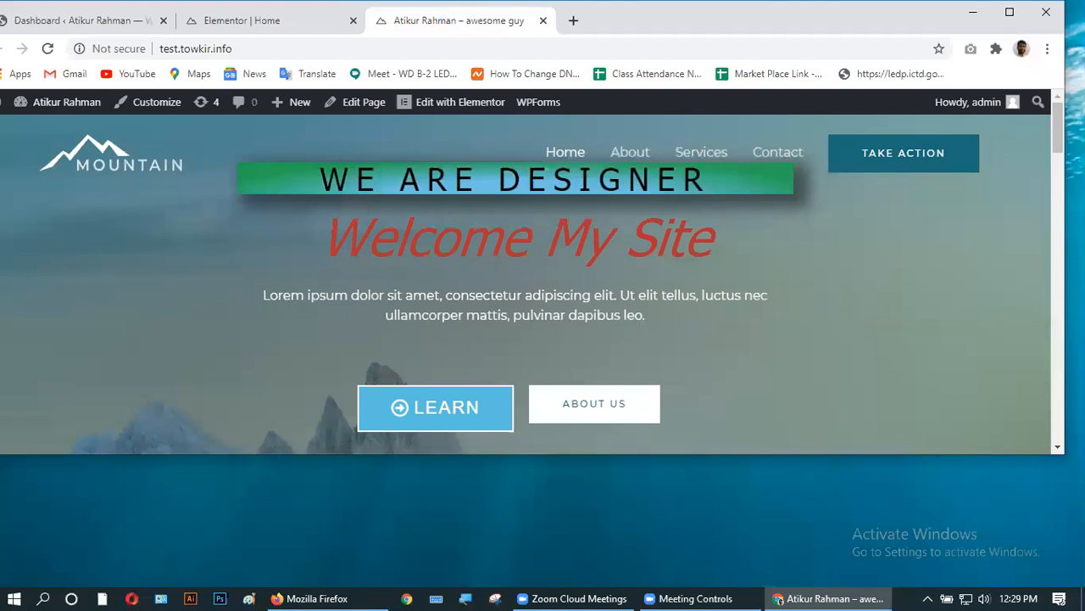
{"action": "left_click_drag", "start_coordinate": [1064, 441], "coordinate": [377, 441]}
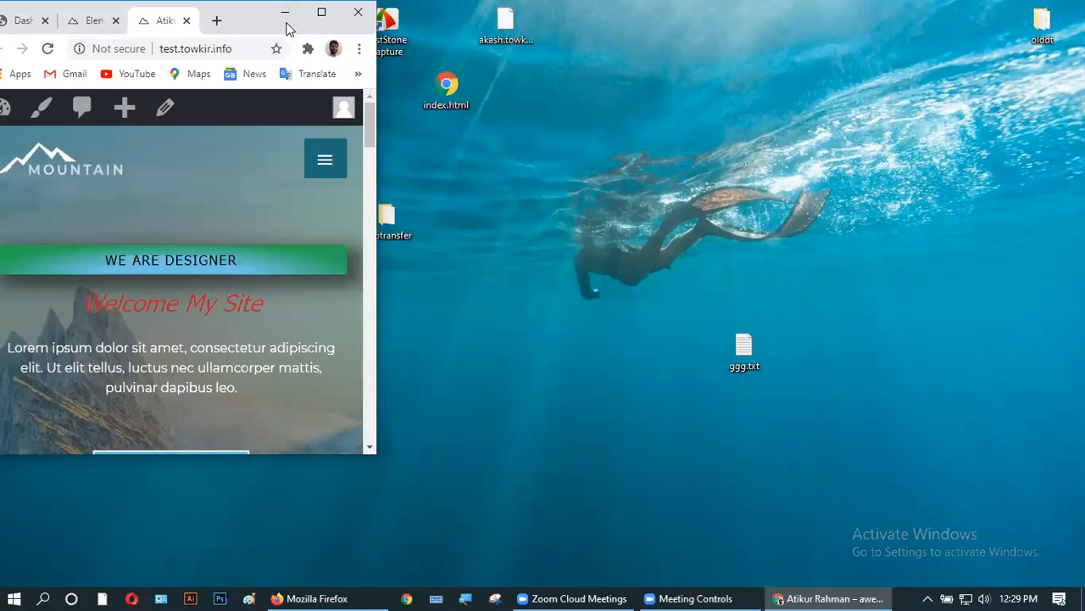
{"action": "left_click_drag", "start_coordinate": [286, 29], "coordinate": [597, 30]}
{"action": "scroll", "coordinate": [500, 297], "scroll_direction": "down", "scroll_amount": 3}
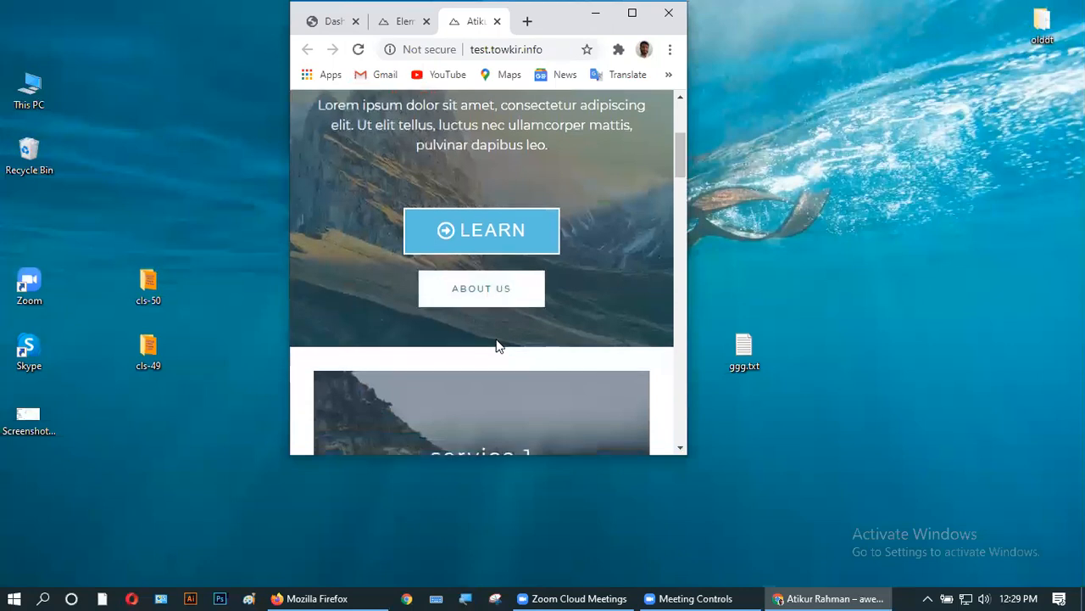
{"action": "scroll", "coordinate": [497, 346], "scroll_direction": "down", "scroll_amount": 8}
{"action": "scroll", "coordinate": [496, 350], "scroll_direction": "up", "scroll_amount": 12}
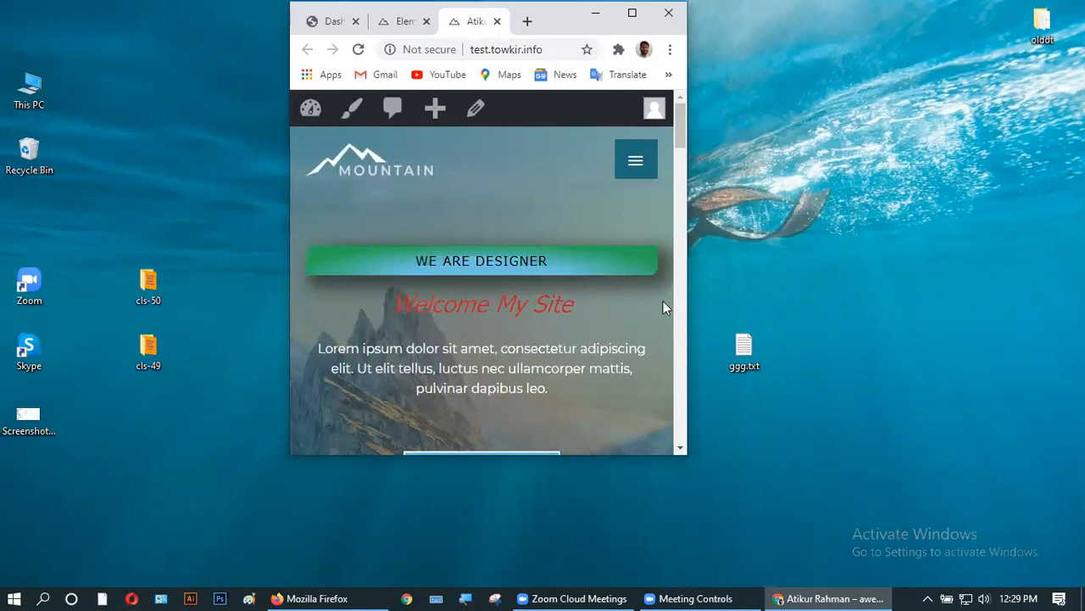
{"action": "left_click", "coordinate": [632, 12]}
{"action": "left_click", "coordinate": [273, 14]}
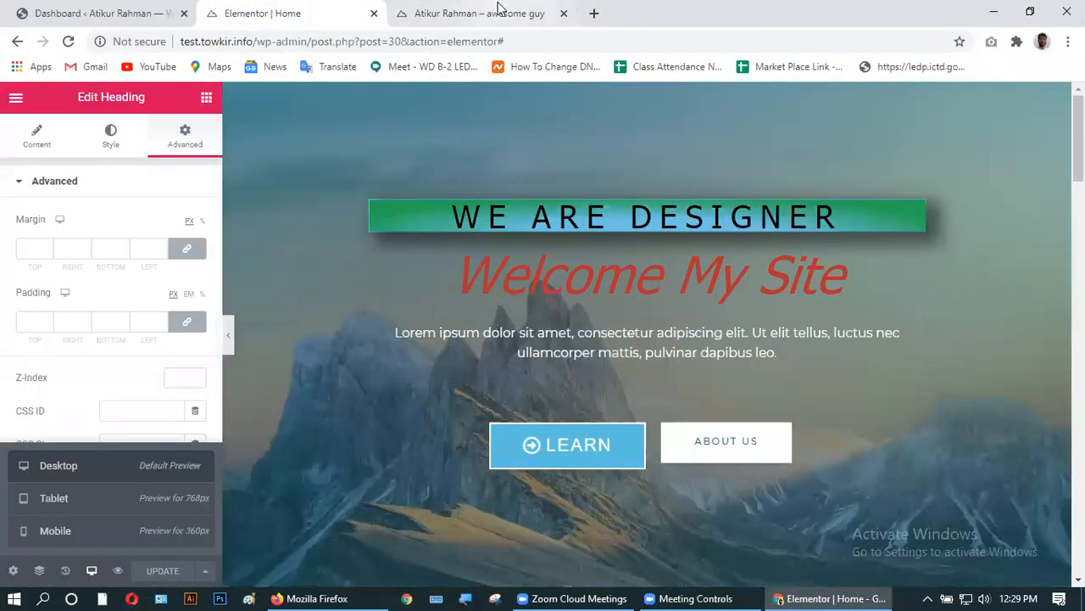
{"action": "left_click", "coordinate": [439, 13]}
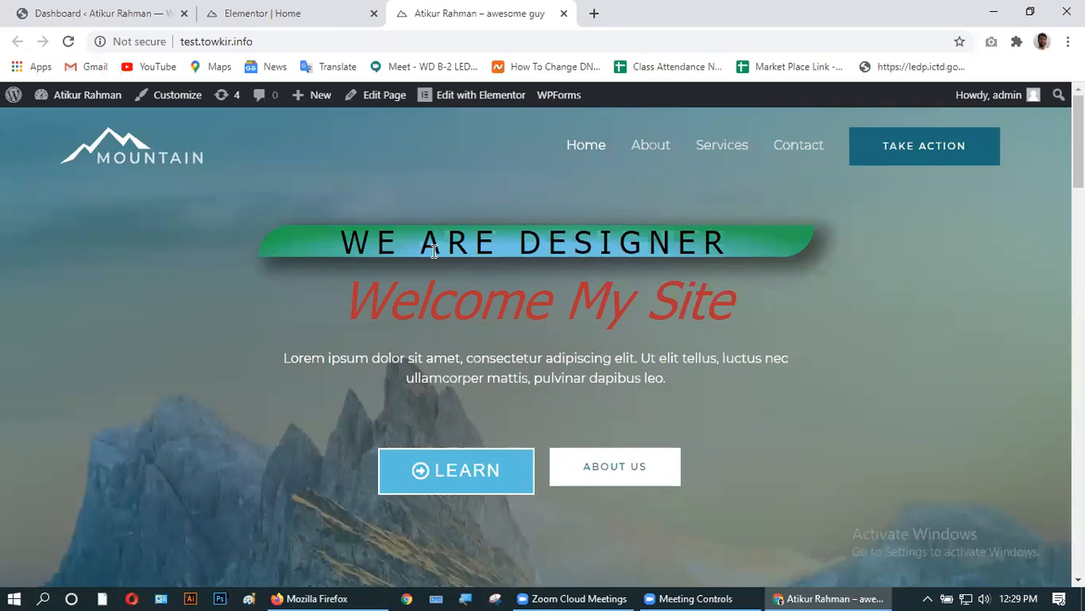
- Inspect the WE ARE DESIGNER heading in DevTools, positioning the panel so the heading stays visible
{"action": "right_click", "coordinate": [429, 247]}
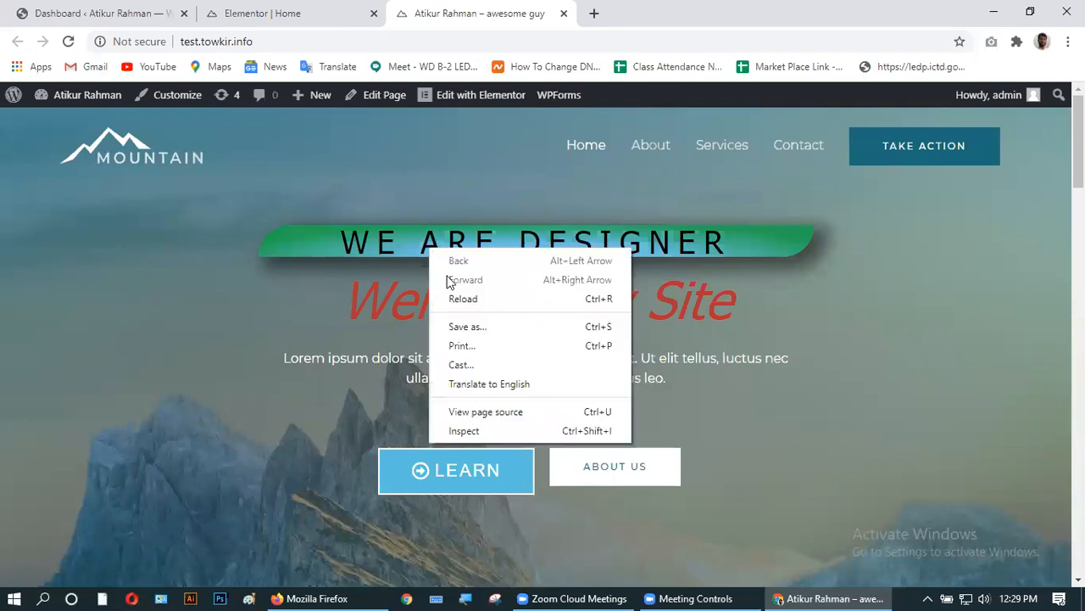
{"action": "left_click", "coordinate": [475, 431]}
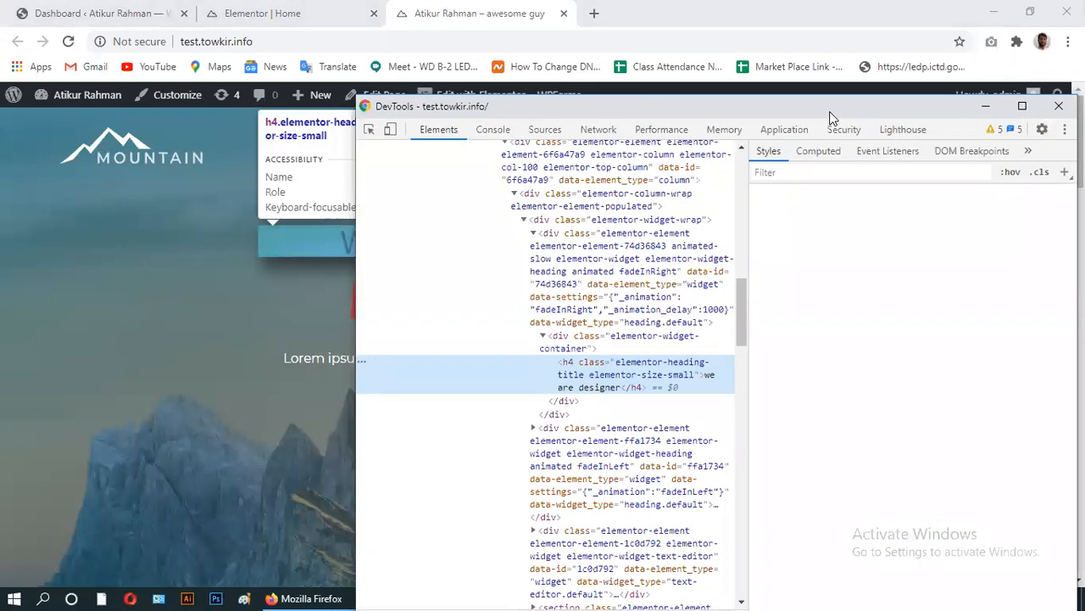
{"action": "left_click_drag", "start_coordinate": [831, 117], "coordinate": [967, 98]}
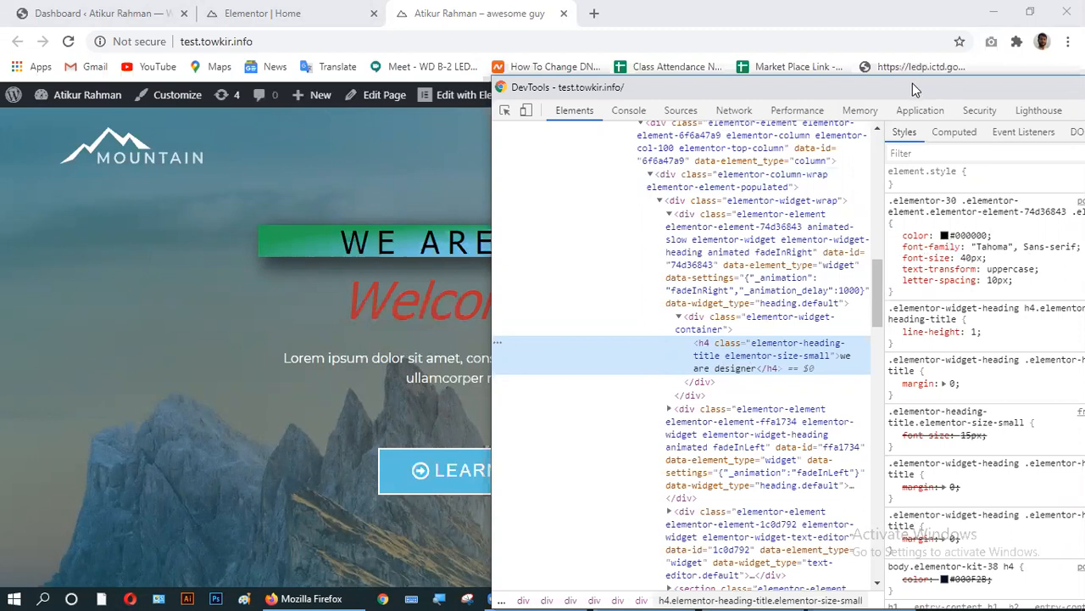
{"action": "left_click_drag", "start_coordinate": [912, 83], "coordinate": [661, 283]}
- Change the heading colour to #c51b1b and switch off its uppercase text-transform
{"action": "left_click", "coordinate": [601, 432]}
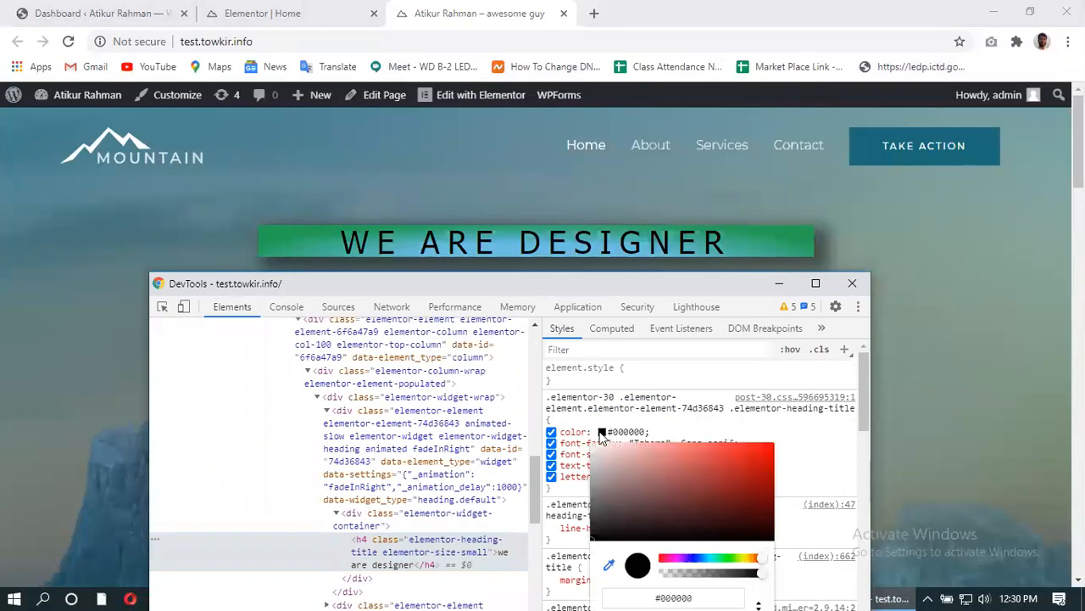
{"action": "left_click", "coordinate": [750, 466]}
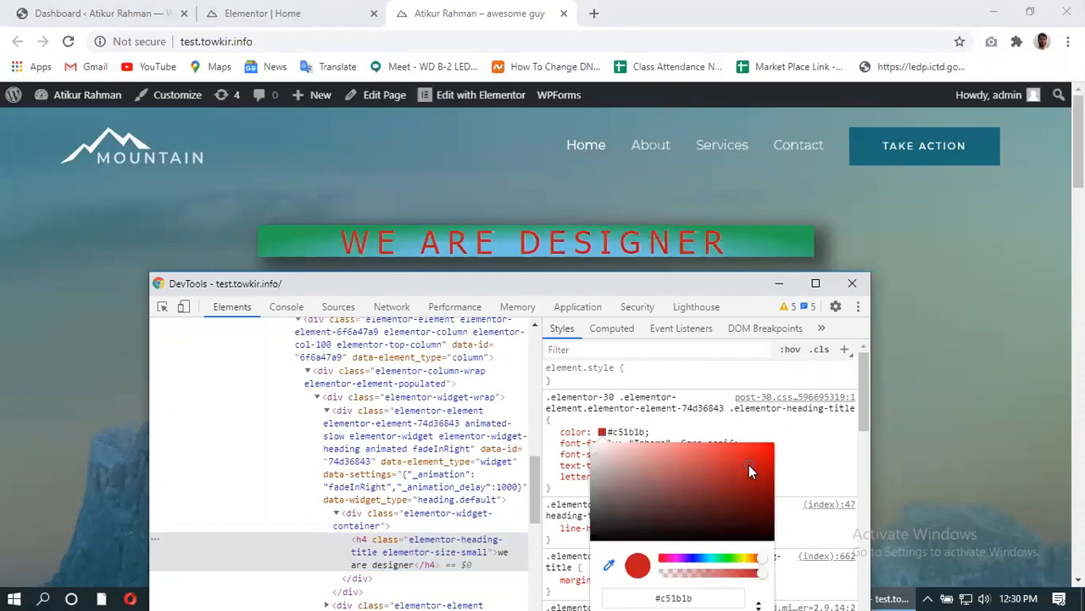
{"action": "left_click", "coordinate": [797, 444]}
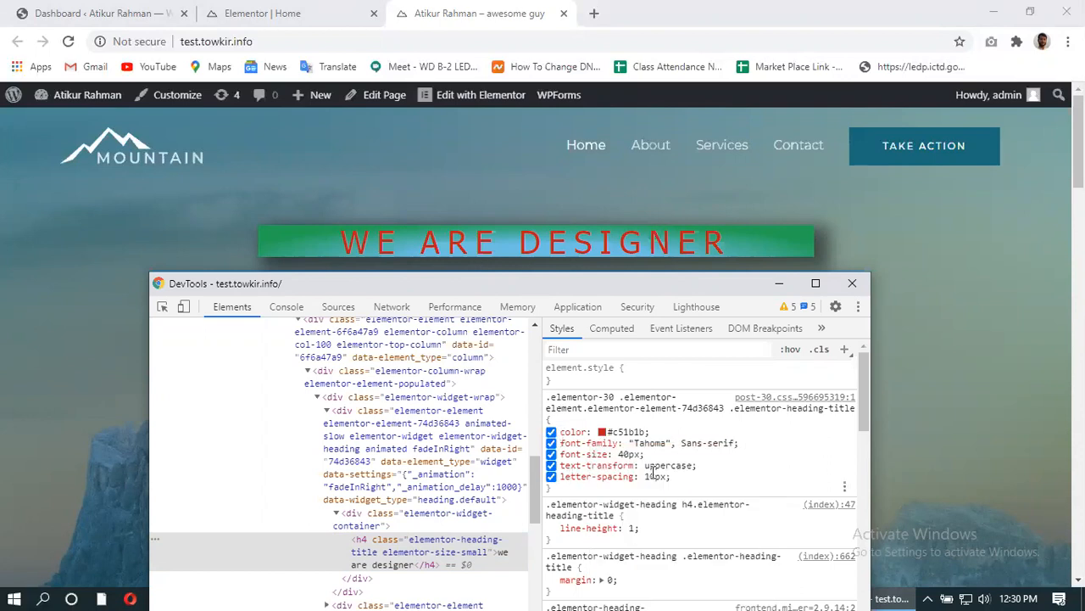
{"action": "left_click", "coordinate": [552, 466]}
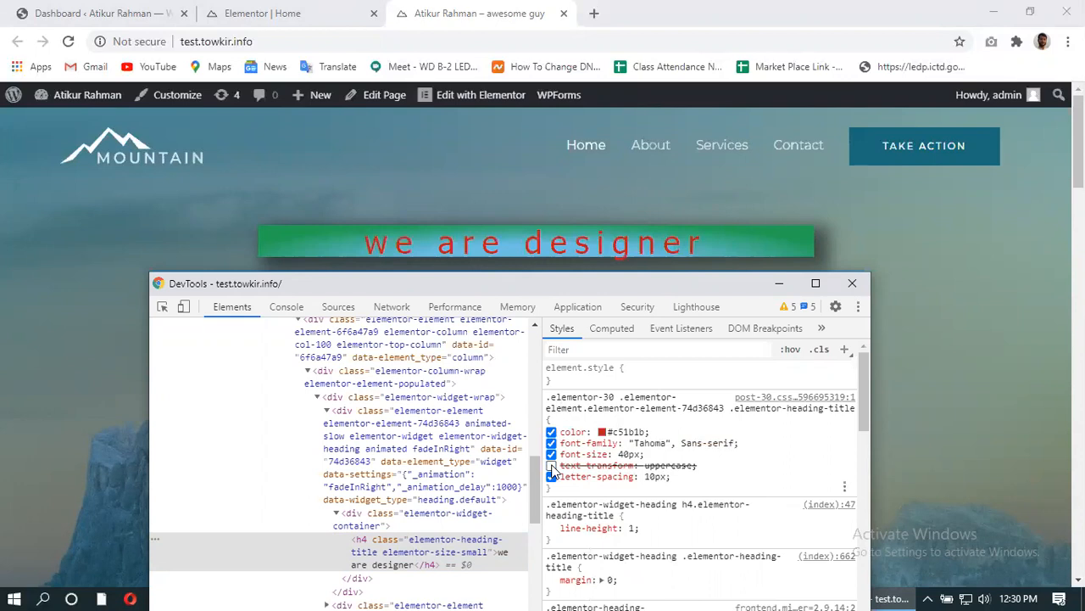
- Change the heading's font-size from 40px to 60px
{"action": "left_click", "coordinate": [628, 454]}
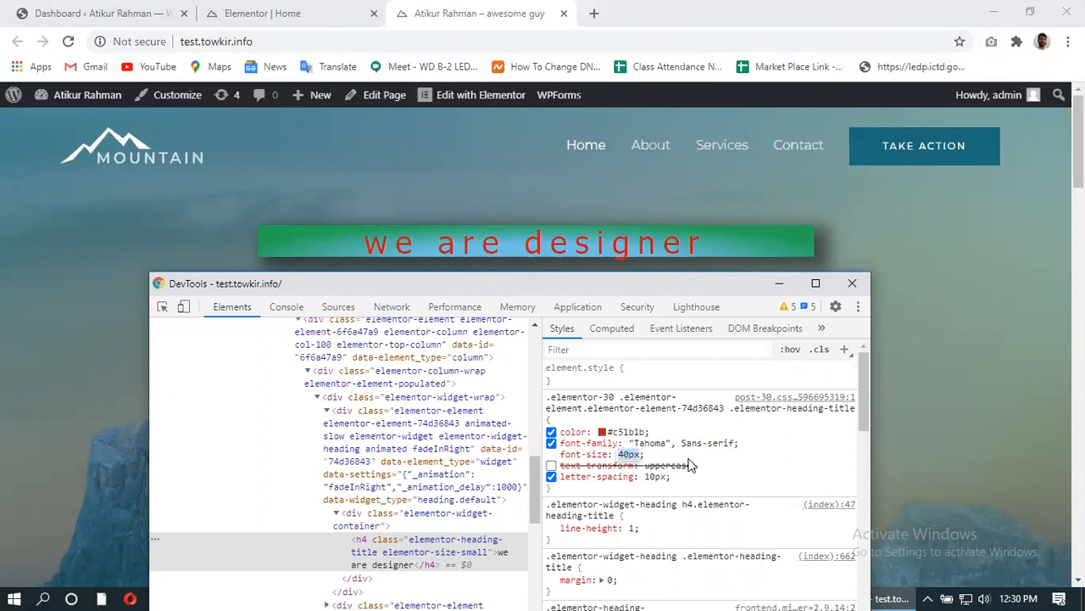
{"action": "left_click", "coordinate": [630, 453]}
{"action": "key", "text": "BackSpace"}
{"action": "type", "text": "6"}
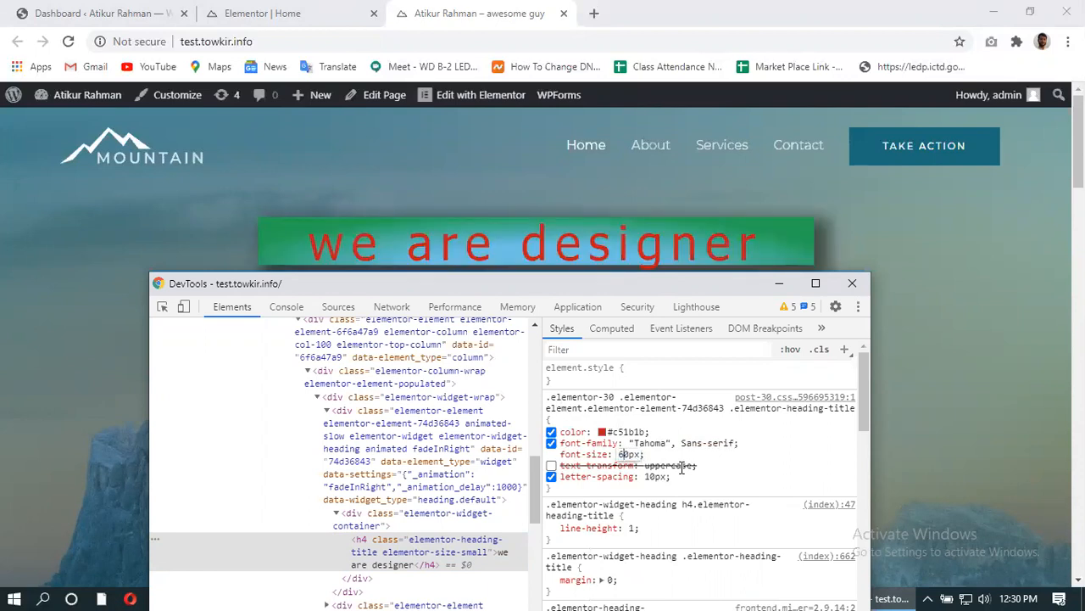
{"action": "key", "text": "Return"}
- Add font-weight: 700 to the heading's style rule
{"action": "left_click", "coordinate": [671, 478]}
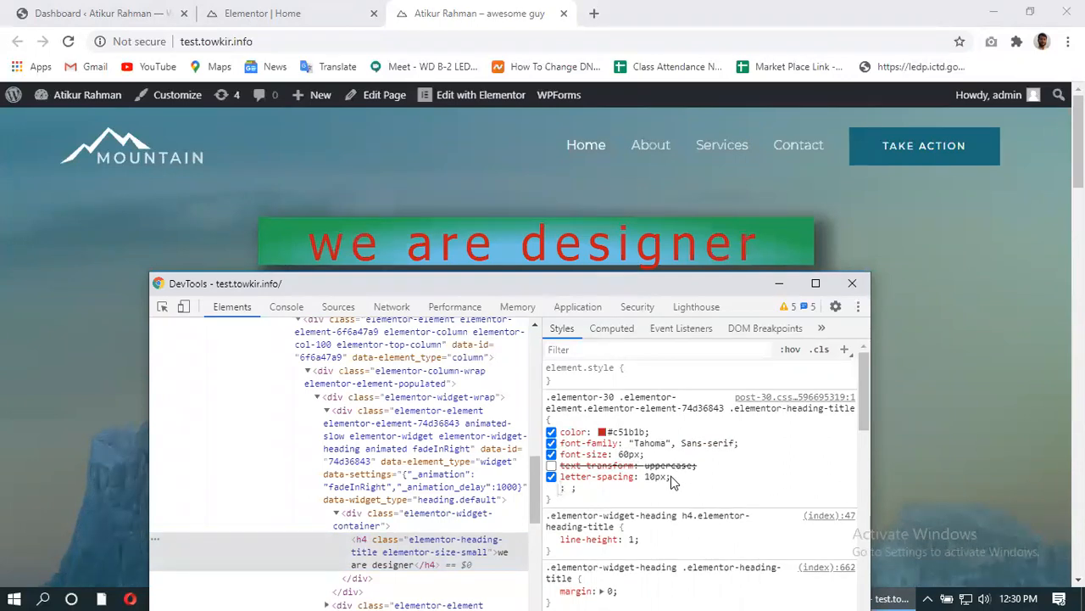
{"action": "type", "text": "font"}
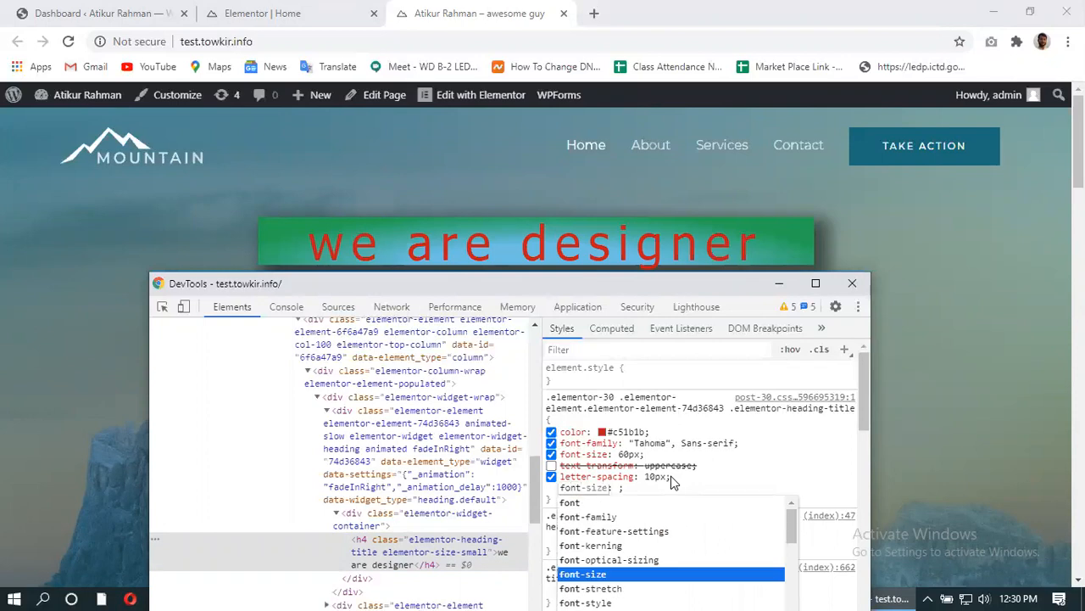
{"action": "scroll", "coordinate": [671, 475], "scroll_direction": "down", "scroll_amount": 1}
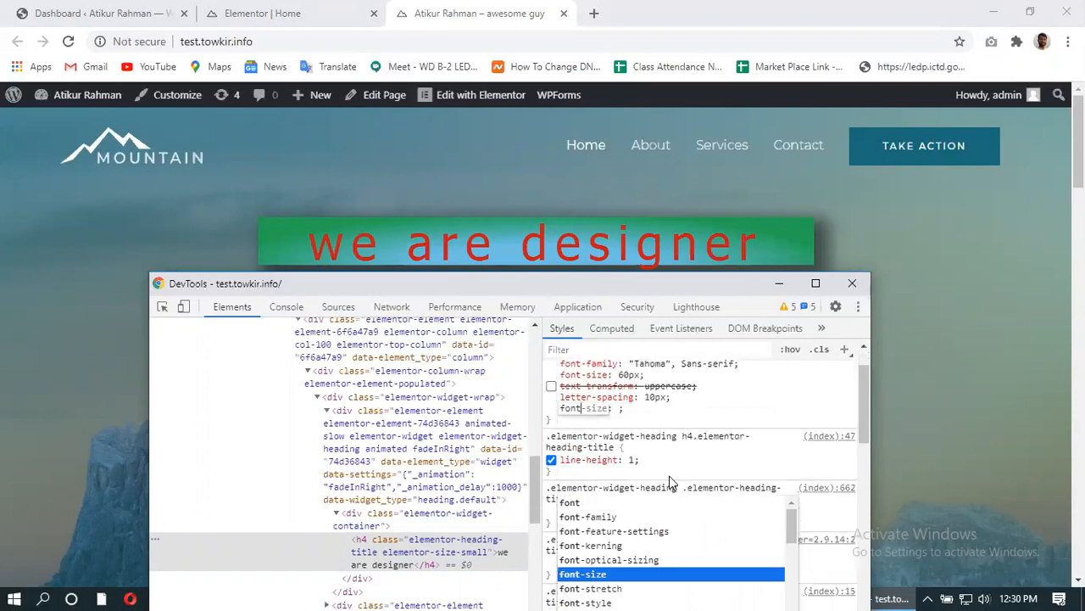
{"action": "left_click_drag", "start_coordinate": [671, 277], "coordinate": [521, 160]}
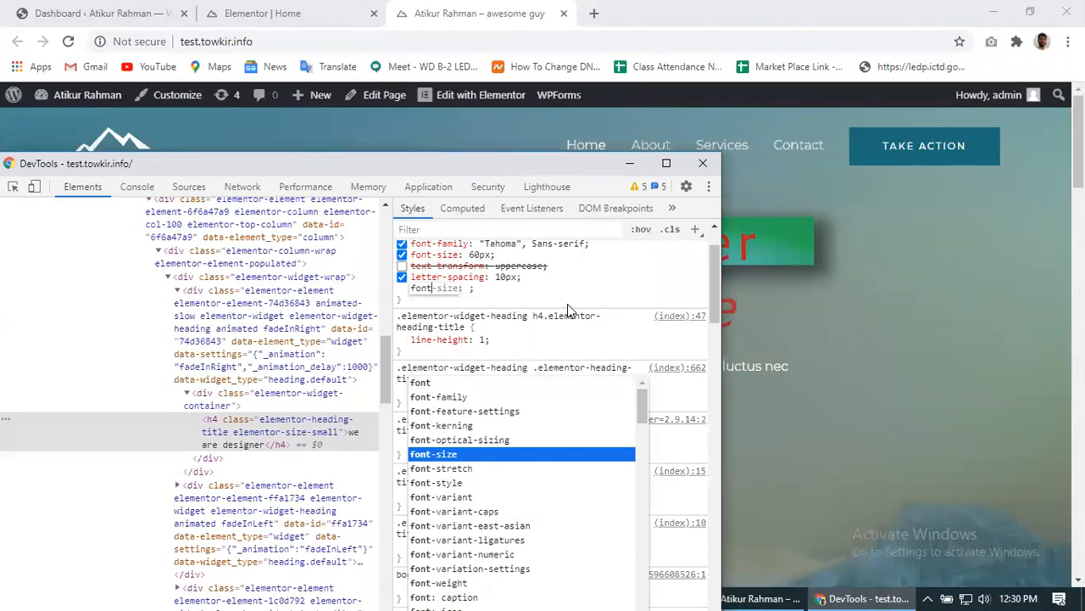
{"action": "type", "text": "-"}
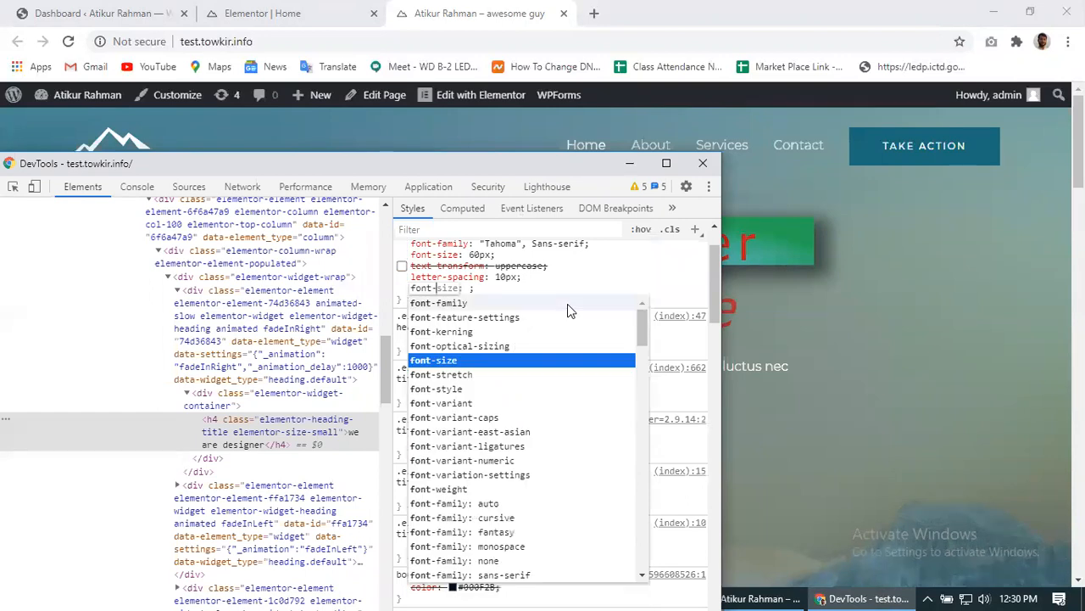
{"action": "type", "text": "w"}
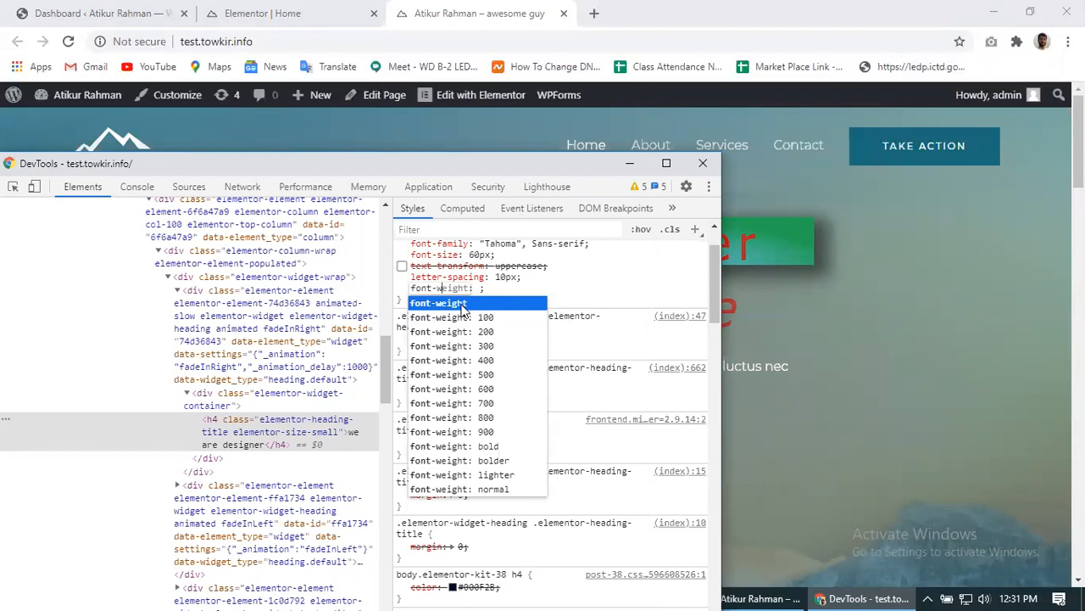
{"action": "left_click", "coordinate": [463, 309]}
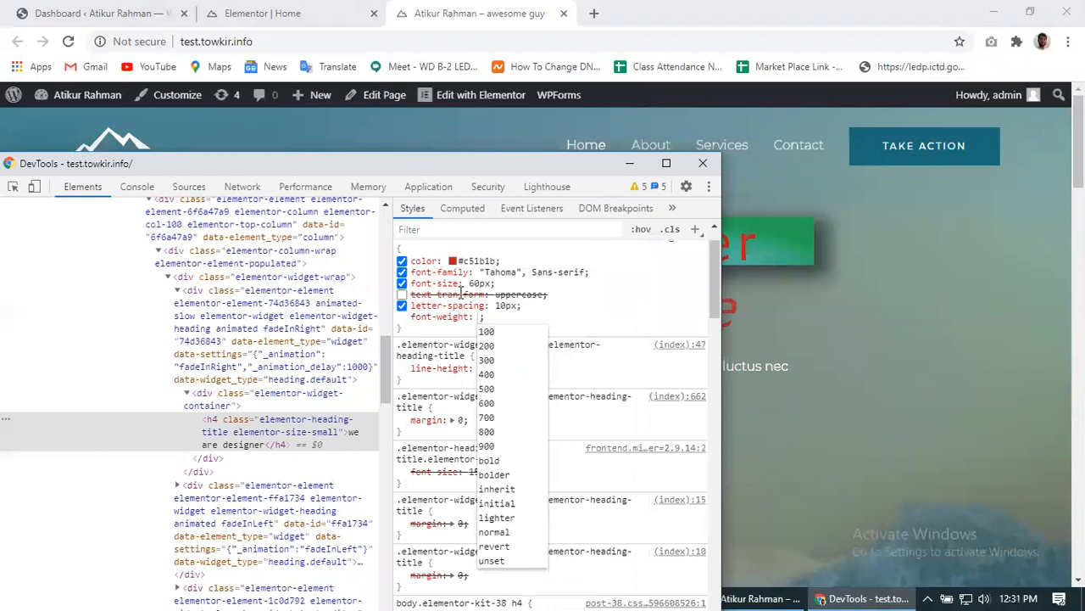
{"action": "left_click", "coordinate": [490, 417]}
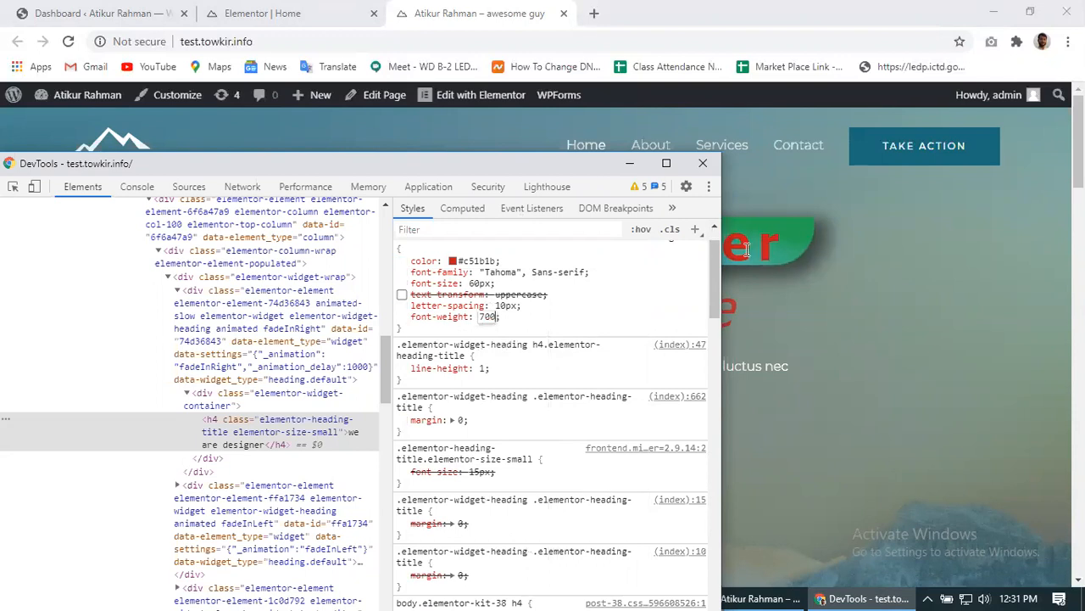
{"action": "left_click", "coordinate": [570, 307]}
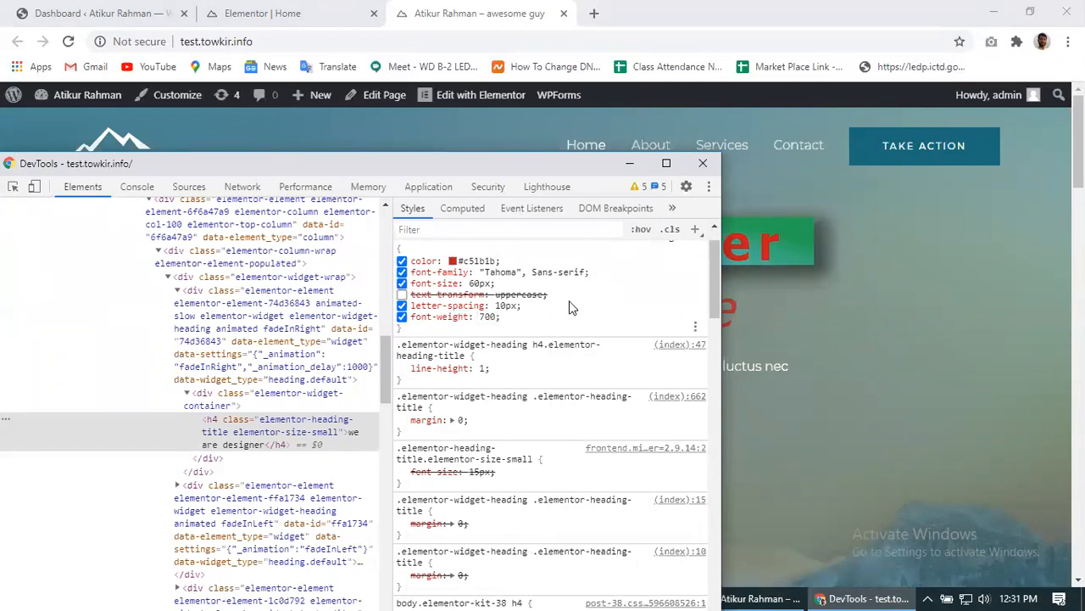
- Re-enable the uppercase text-transform and select the rule's declarations for copying
{"action": "left_click", "coordinate": [402, 294]}
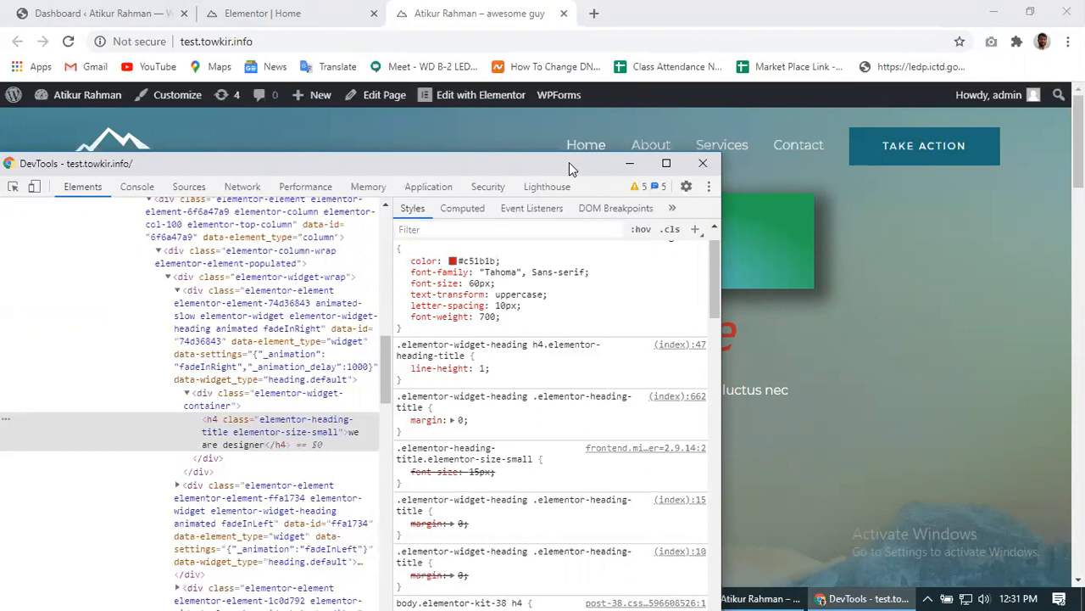
{"action": "left_click_drag", "start_coordinate": [569, 161], "coordinate": [471, 157]}
{"action": "scroll", "coordinate": [368, 292], "scroll_direction": "up", "scroll_amount": 2}
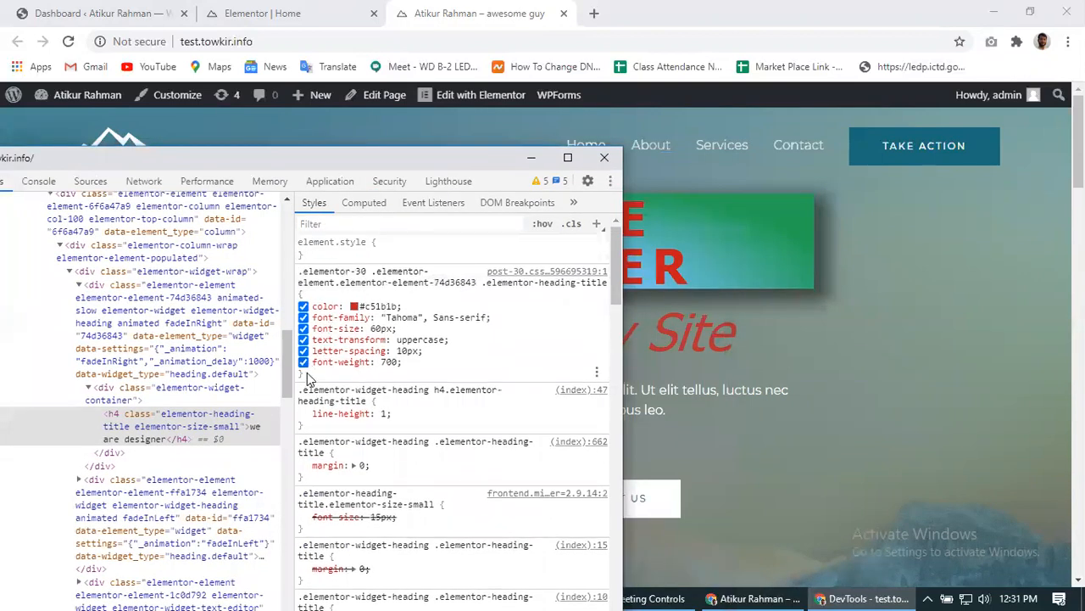
{"action": "left_click_drag", "start_coordinate": [305, 376], "coordinate": [298, 270]}
{"action": "key", "text": "ctrl+c"}
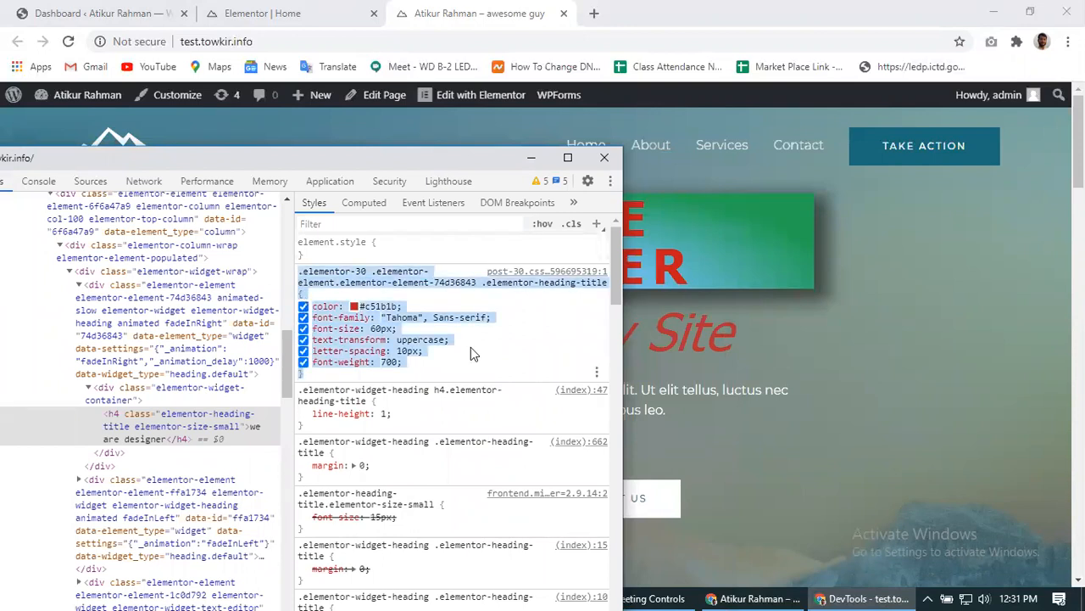
{"action": "left_click", "coordinate": [533, 160]}
- Reload the live page so the heading reverts, then open the Astra theme Customizer
{"action": "left_click", "coordinate": [68, 41]}
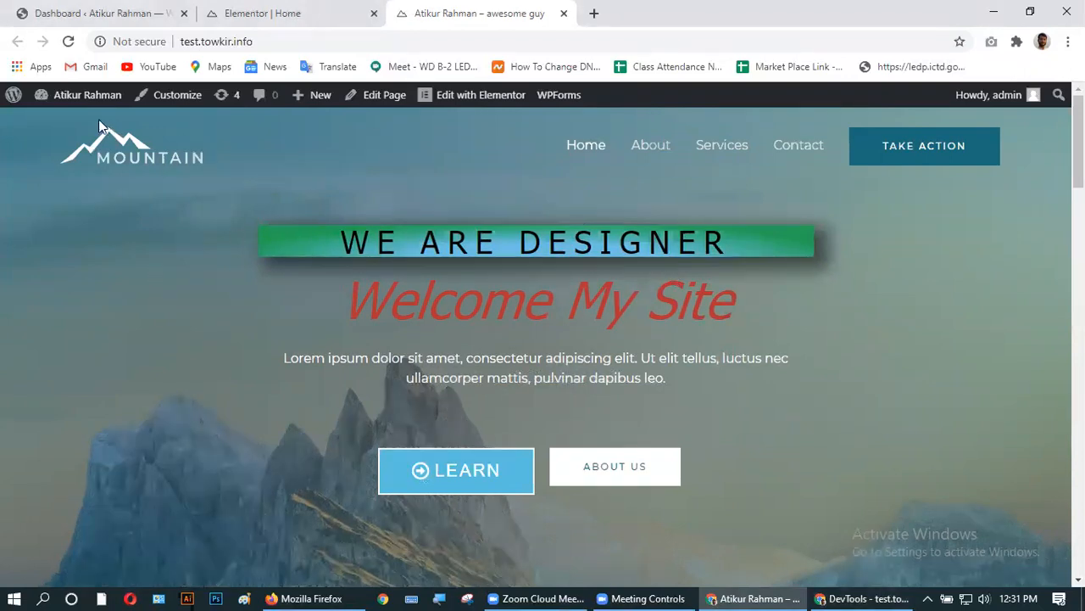
{"action": "left_click", "coordinate": [155, 100]}
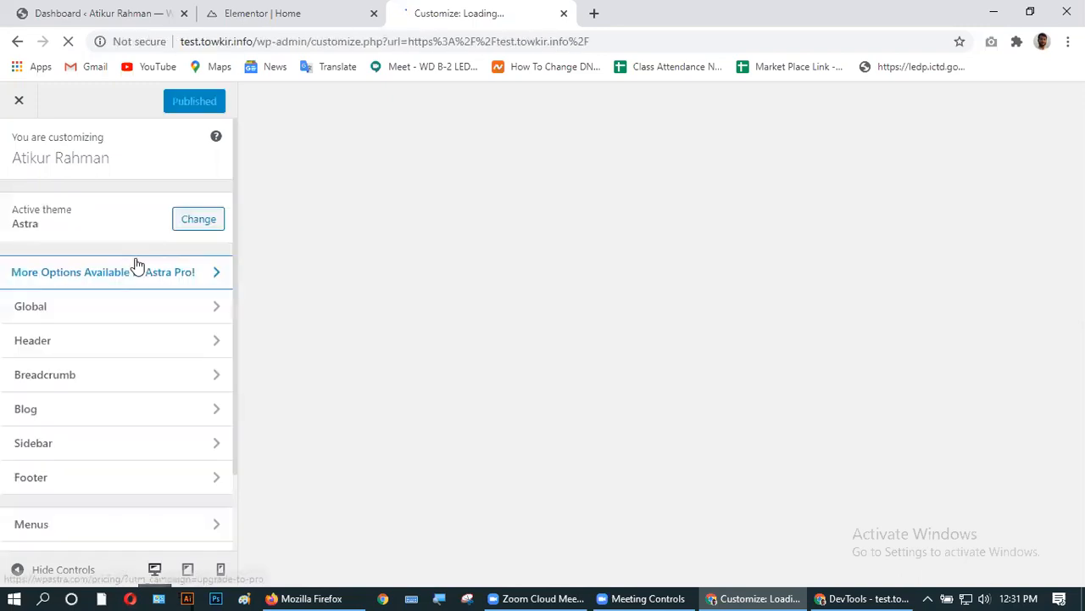
{"action": "scroll", "coordinate": [132, 360], "scroll_direction": "down", "scroll_amount": 1}
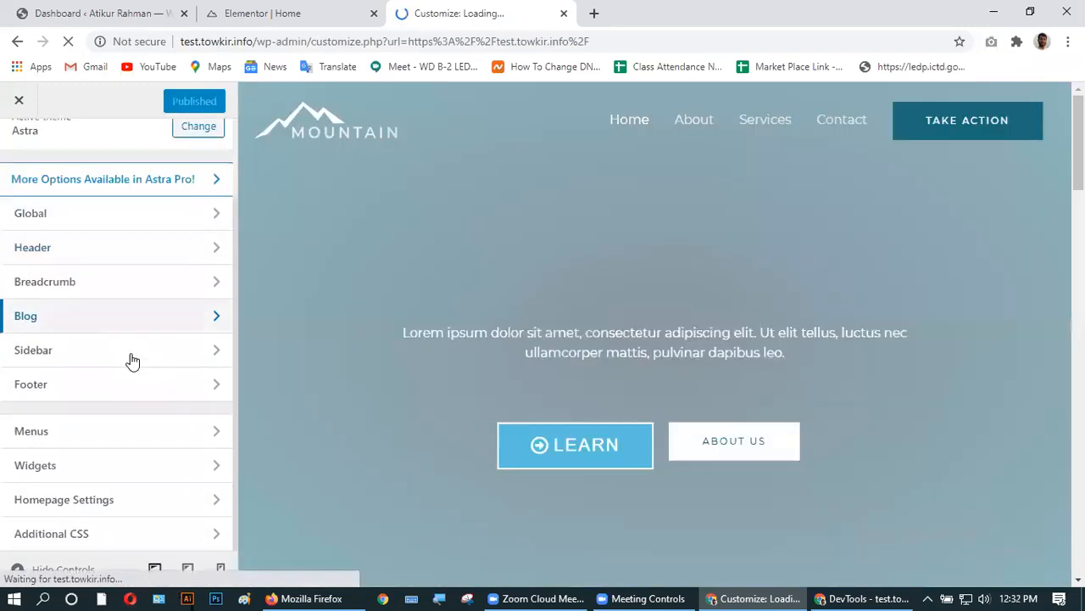
- Paste the copied heading rule into Additional CSS and change its colour value to red
{"action": "left_click", "coordinate": [75, 535]}
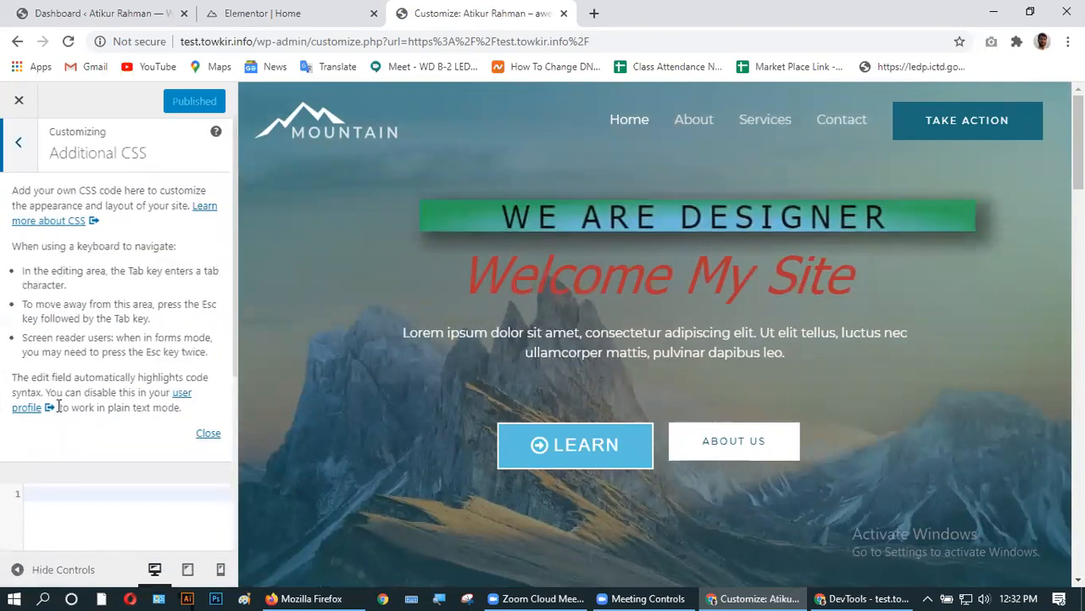
{"action": "scroll", "coordinate": [58, 407], "scroll_direction": "down", "scroll_amount": 3}
{"action": "left_click", "coordinate": [28, 209]}
{"action": "key", "text": "ctrl+v"}
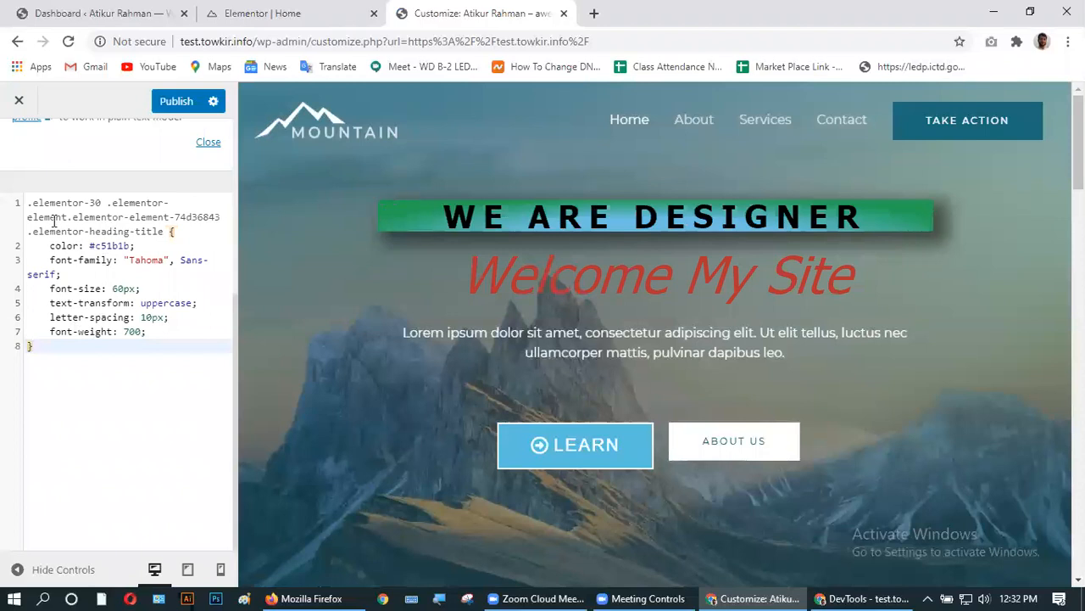
{"action": "left_click", "coordinate": [130, 246]}
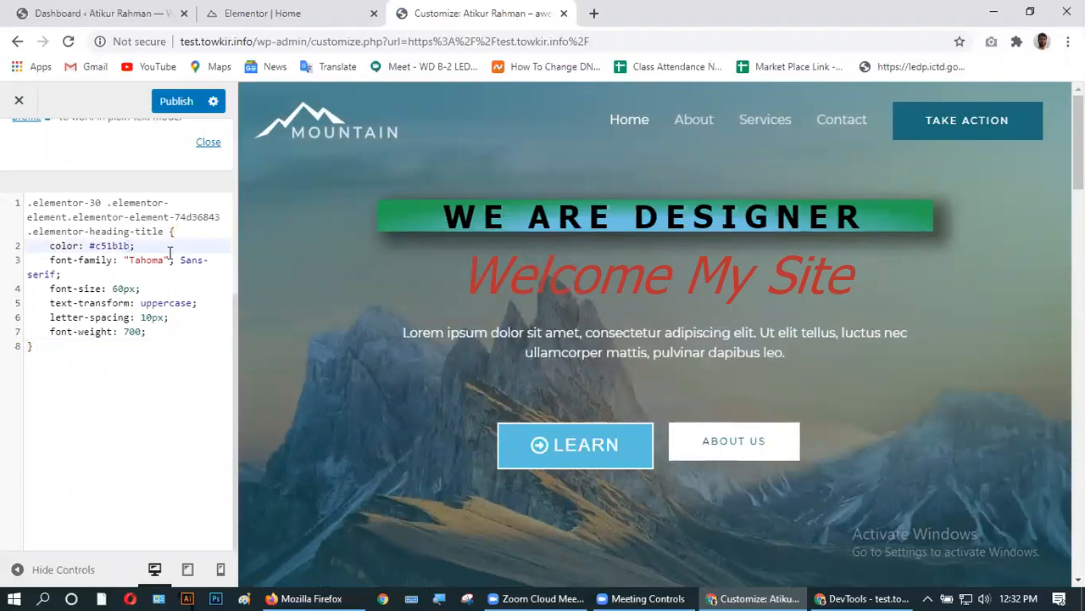
{"action": "key", "text": "BackSpace"}
{"action": "key", "text": "BackSpace"}
{"action": "key", "text": "BackSpace"}
{"action": "key", "text": "BackSpace"}
{"action": "key", "text": "BackSpace"}
{"action": "key", "text": "BackSpace"}
{"action": "key", "text": "BackSpace"}
{"action": "type", "text": "red"}
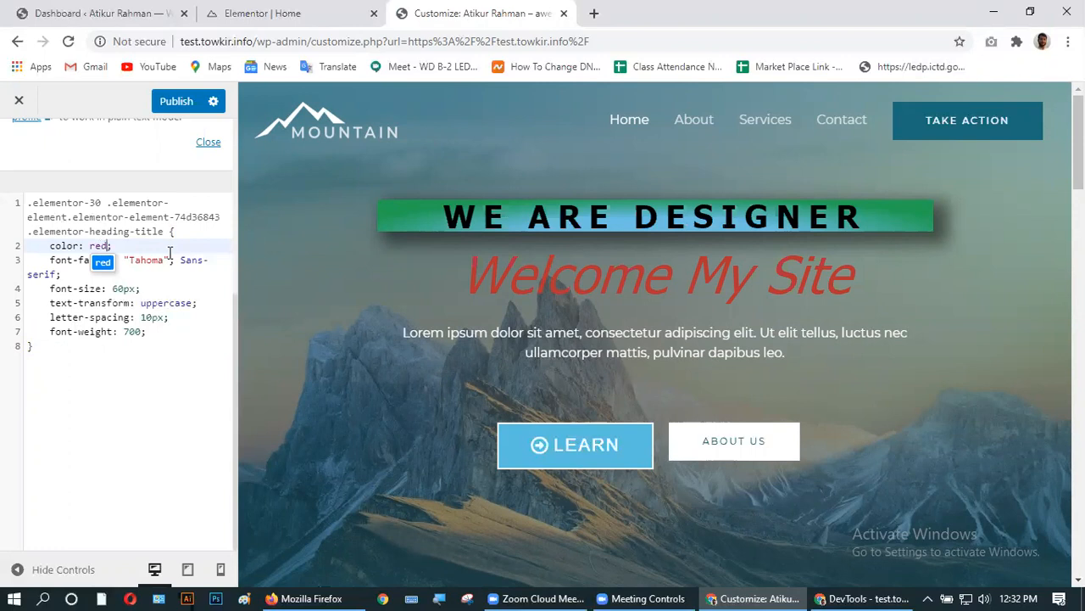
{"action": "left_click", "coordinate": [169, 252]}
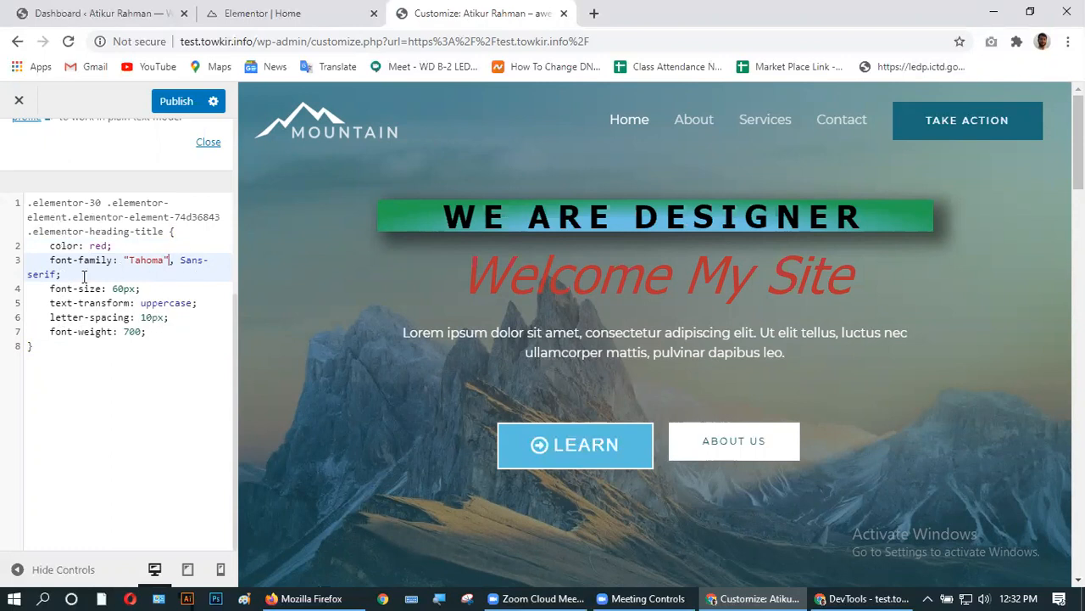
- Add a 'color: red;' line after font-weight: 700 in the heading rule
{"action": "left_click", "coordinate": [156, 328]}
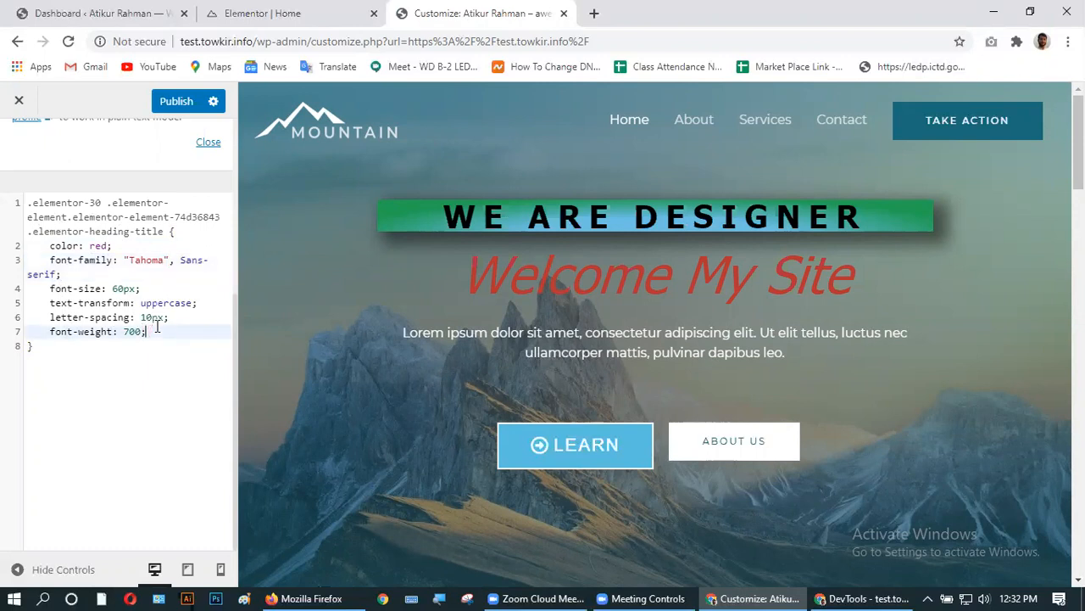
{"action": "key", "text": "Return"}
{"action": "type", "text": "colo"}
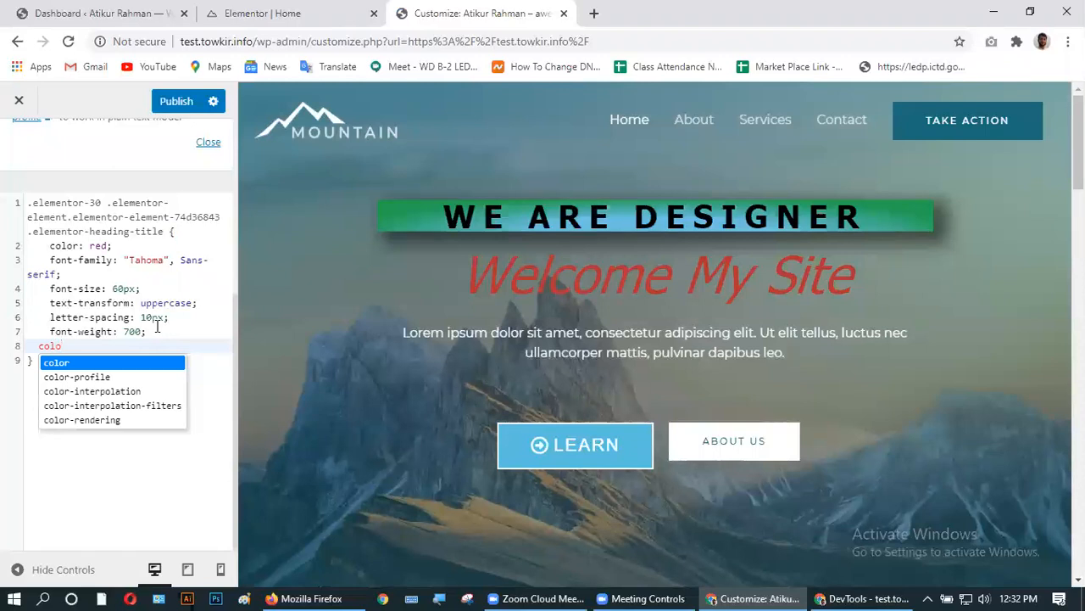
{"action": "key", "text": "Return"}
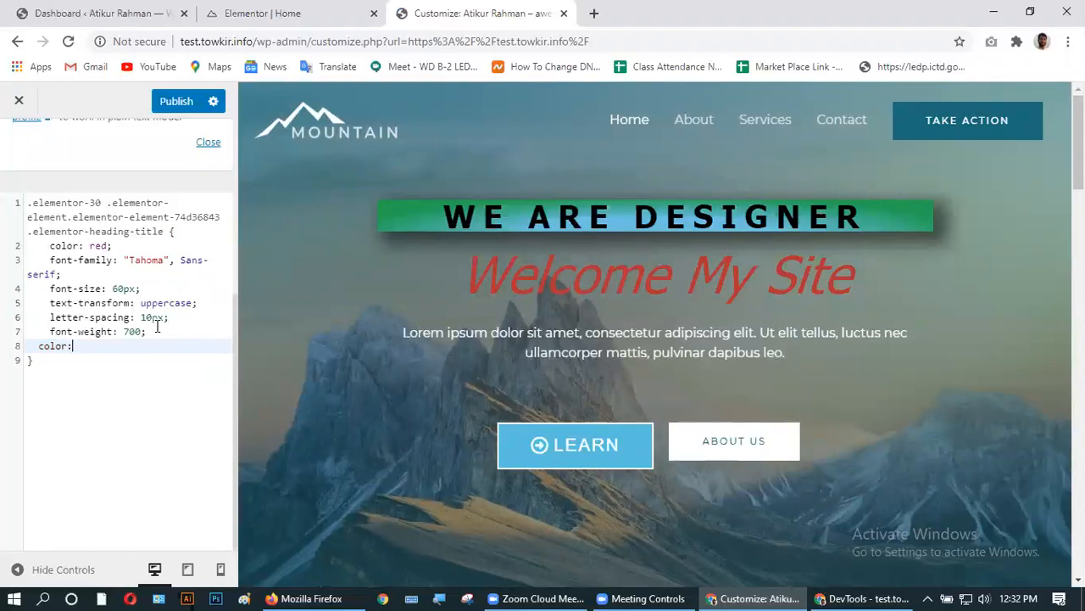
{"action": "type", "text": ":red"}
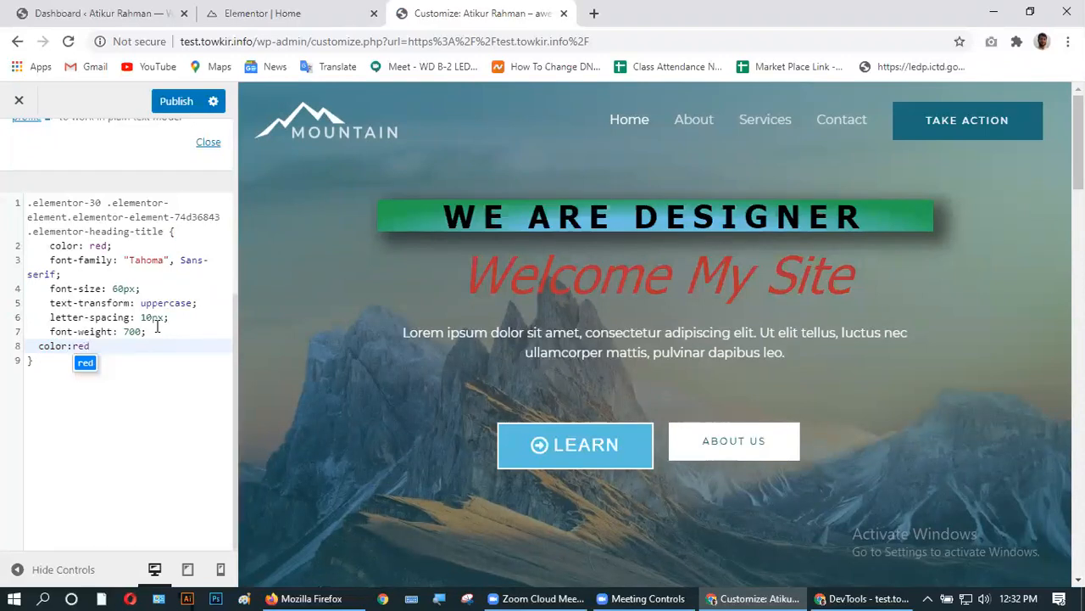
{"action": "type", "text": ";"}
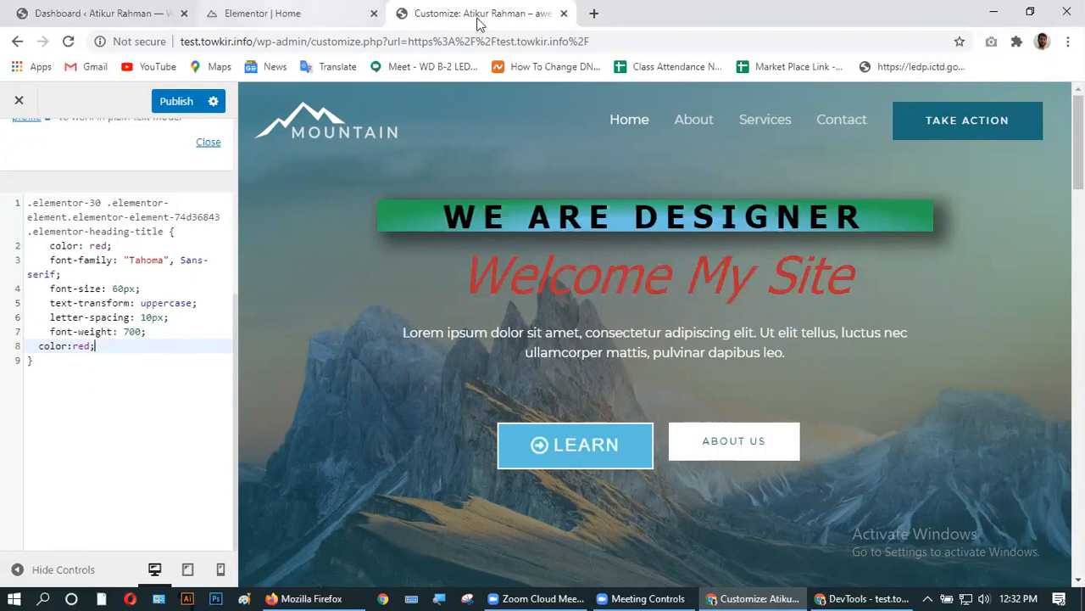
- Close the DevTools window and delete the entire heading rule from Additional CSS
{"action": "left_click", "coordinate": [855, 593]}
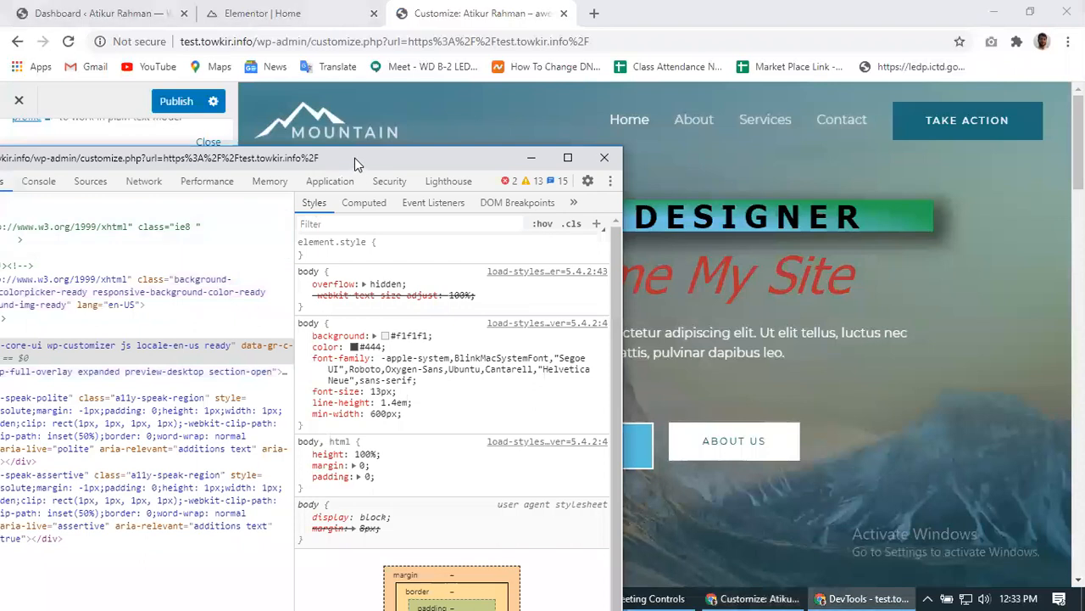
{"action": "left_click_drag", "start_coordinate": [355, 158], "coordinate": [633, 208]}
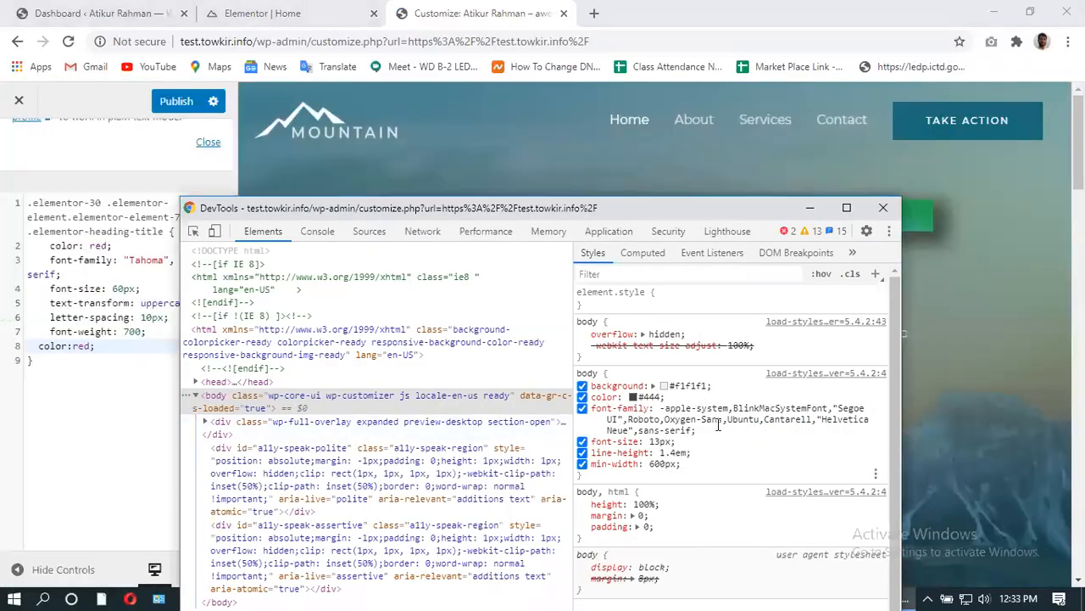
{"action": "scroll", "coordinate": [643, 432], "scroll_direction": "down", "scroll_amount": 1}
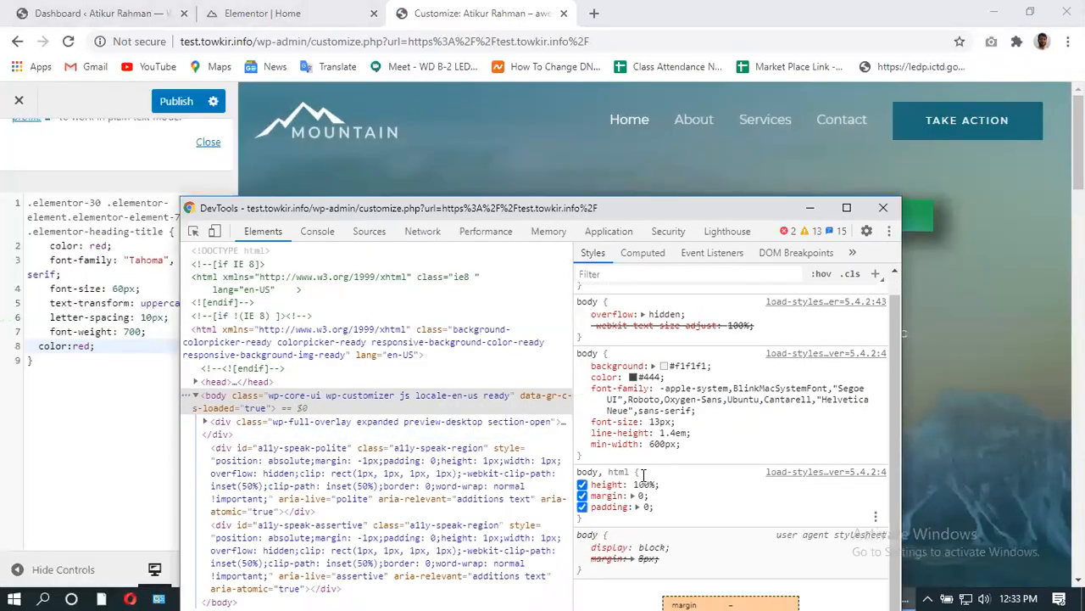
{"action": "left_click", "coordinate": [883, 207]}
{"action": "left_click_drag", "start_coordinate": [36, 365], "coordinate": [26, 206]}
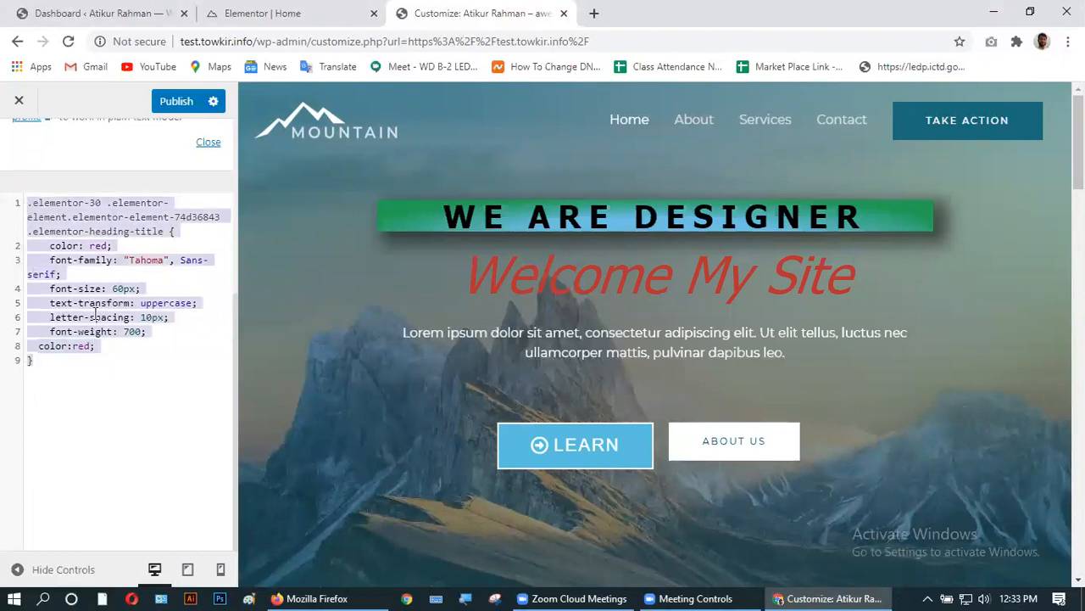
{"action": "key", "text": "BackSpace"}
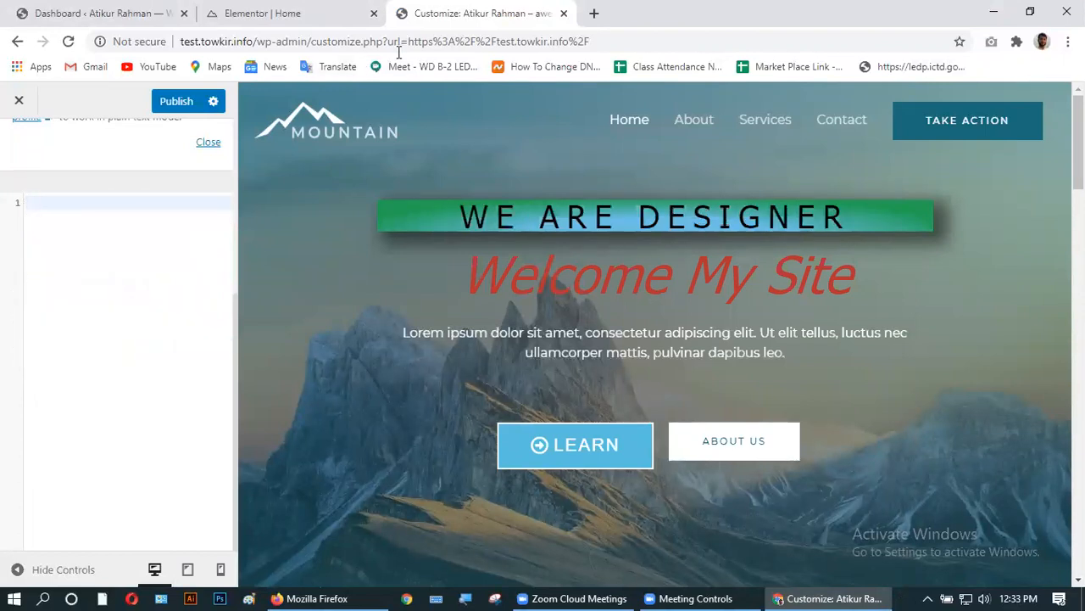
- Exit the Customizer without publishing, confirming the leave-page prompt
{"action": "left_click", "coordinate": [247, 14]}
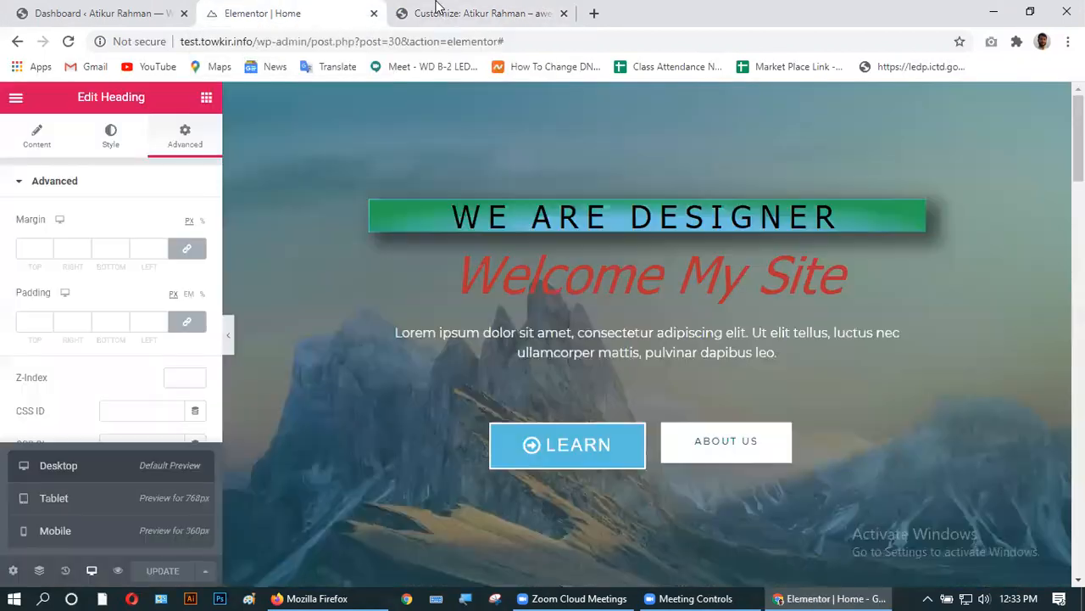
{"action": "left_click", "coordinate": [440, 13]}
{"action": "left_click", "coordinate": [19, 102]}
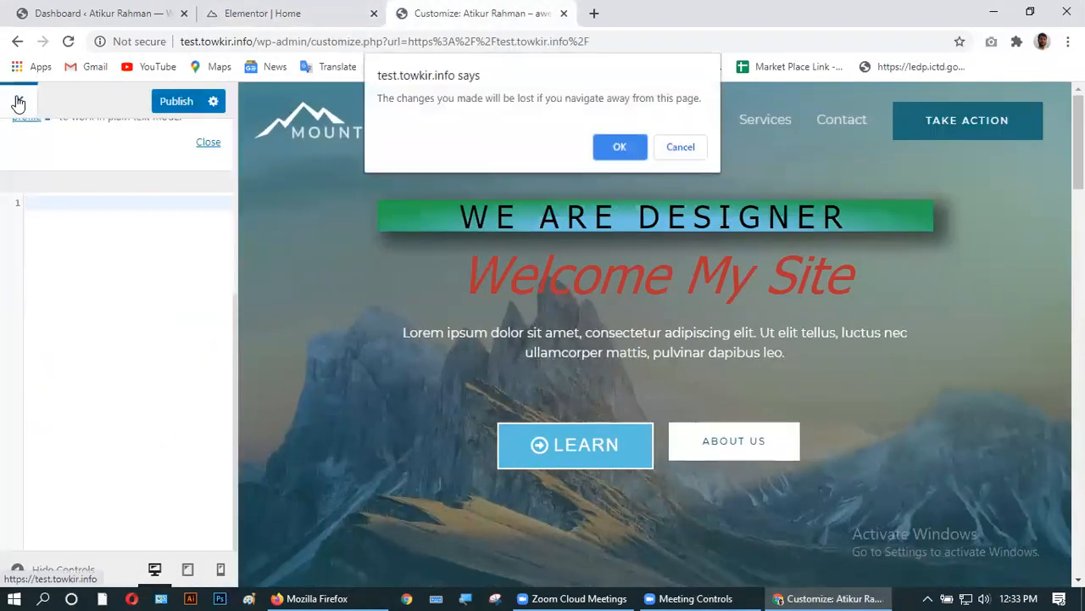
{"action": "left_click", "coordinate": [618, 146]}
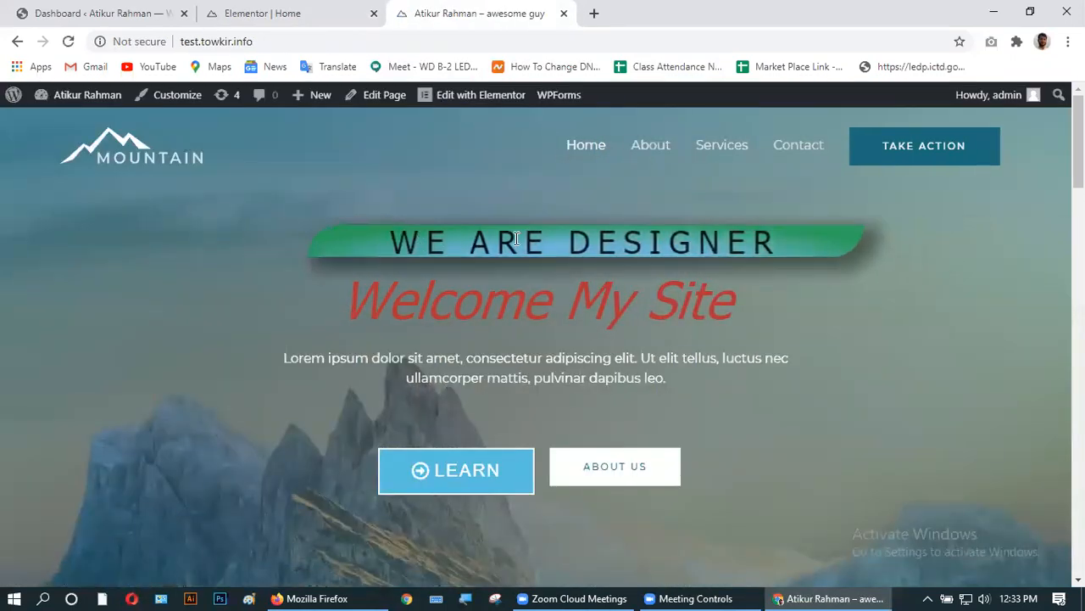
- Inspect the live WE ARE DESIGNER heading and set its colour to #e01d1d
{"action": "right_click", "coordinate": [522, 242]}
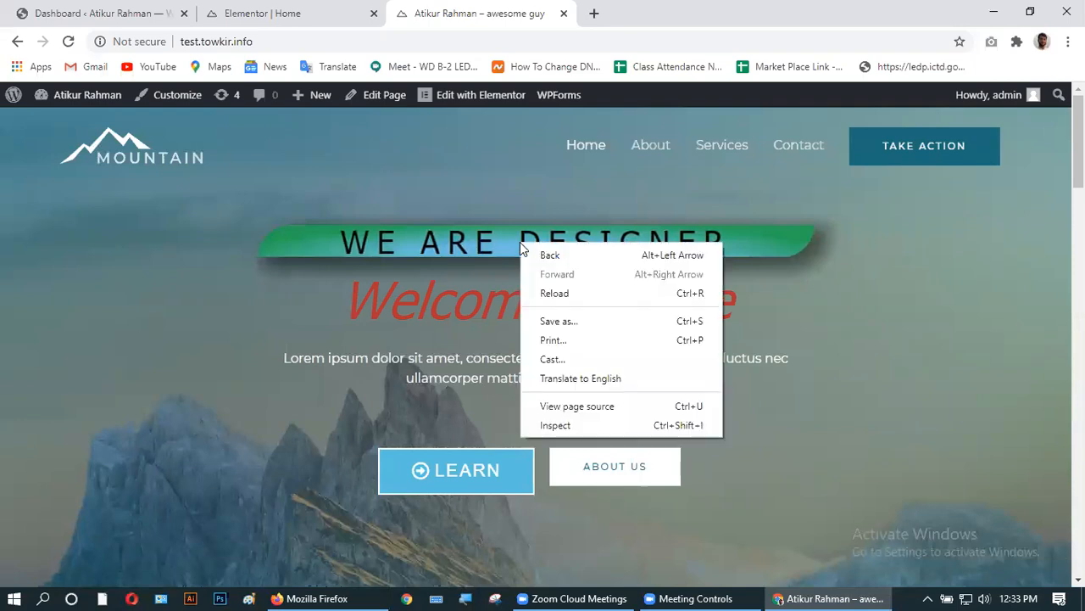
{"action": "left_click", "coordinate": [580, 429]}
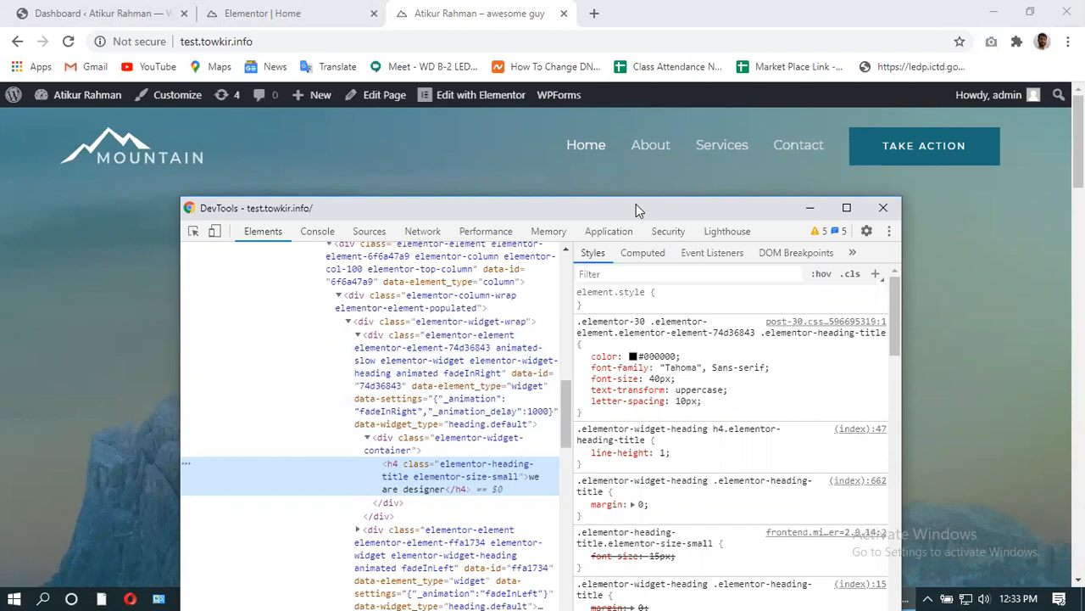
{"action": "left_click_drag", "start_coordinate": [636, 205], "coordinate": [569, 277]}
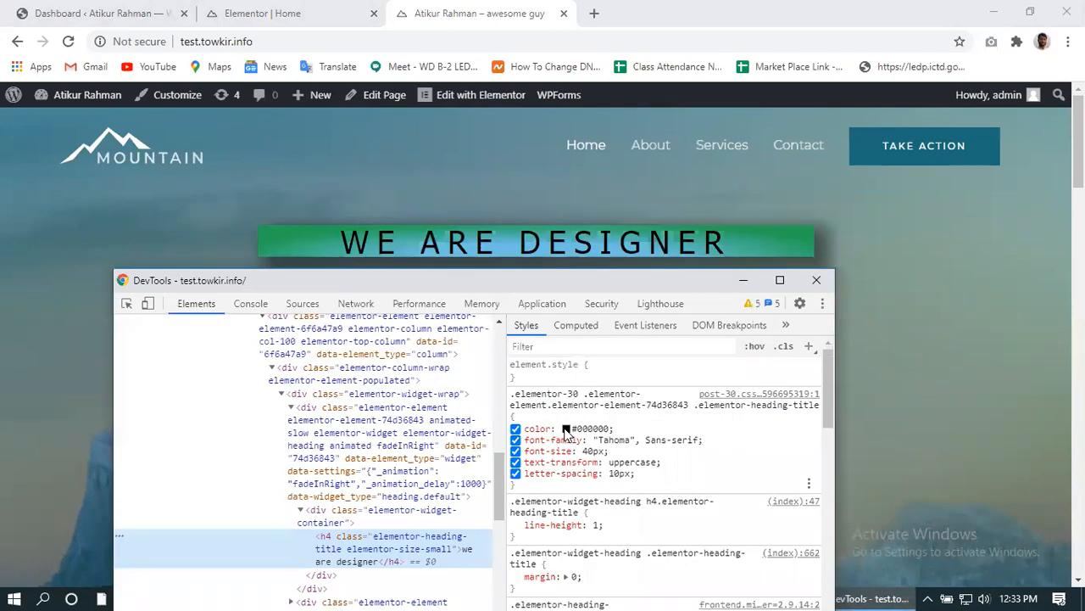
{"action": "left_click", "coordinate": [566, 429]}
{"action": "left_click", "coordinate": [715, 451]}
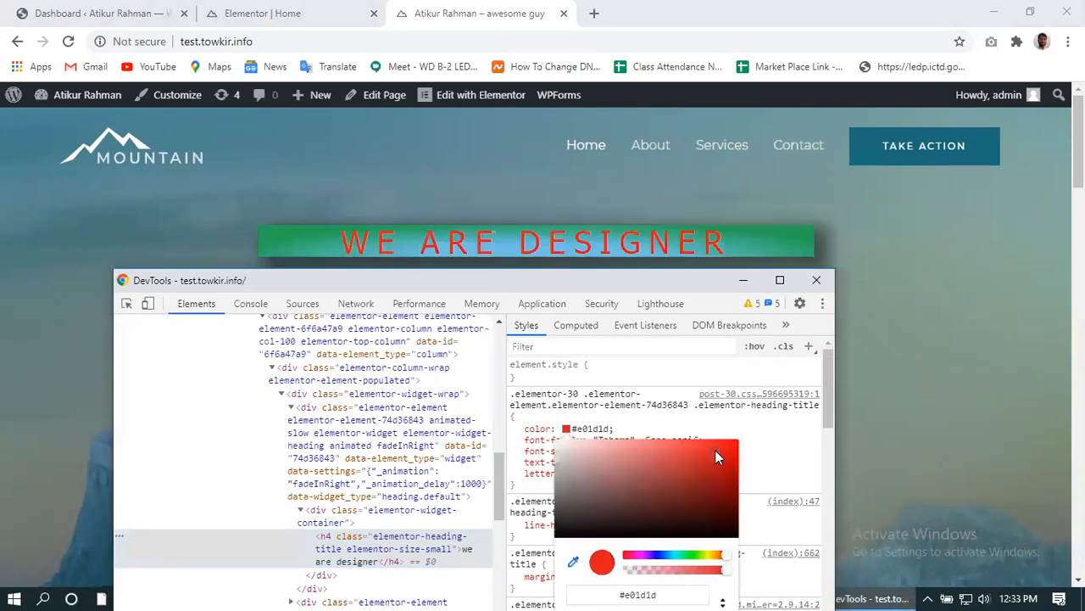
{"action": "left_click", "coordinate": [775, 467]}
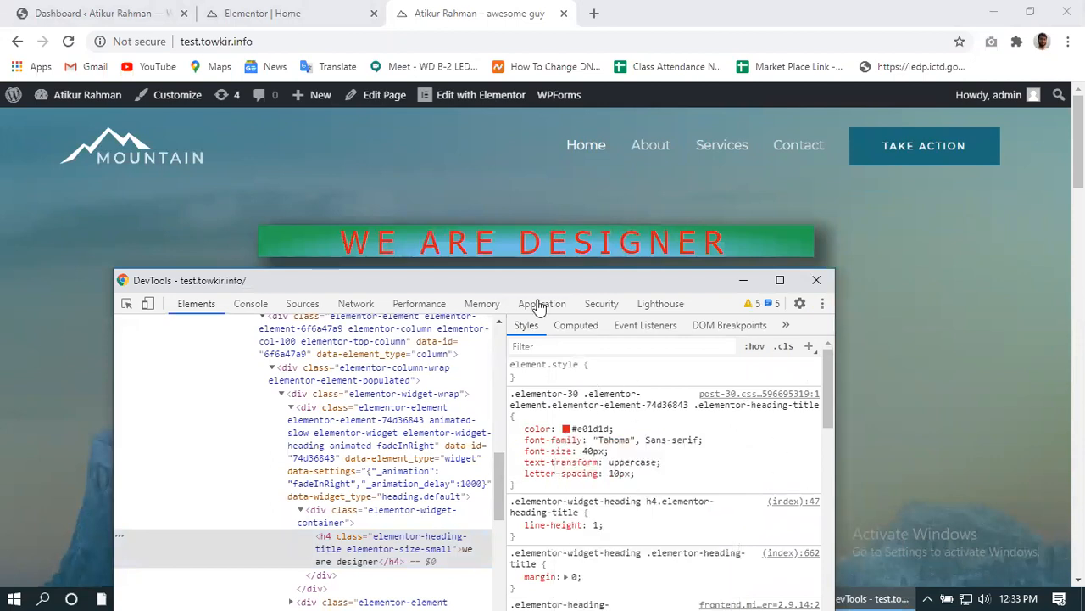
- Change the heading's font-size to 60px and select its full style rule
{"action": "left_click", "coordinate": [591, 452]}
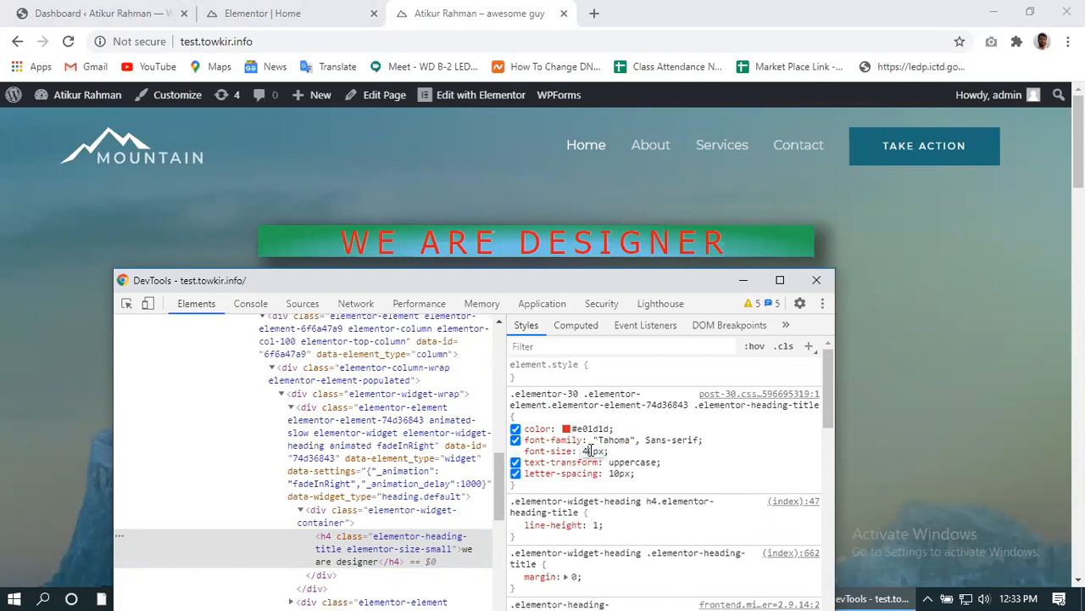
{"action": "key", "text": "BackSpace"}
{"action": "type", "text": "6"}
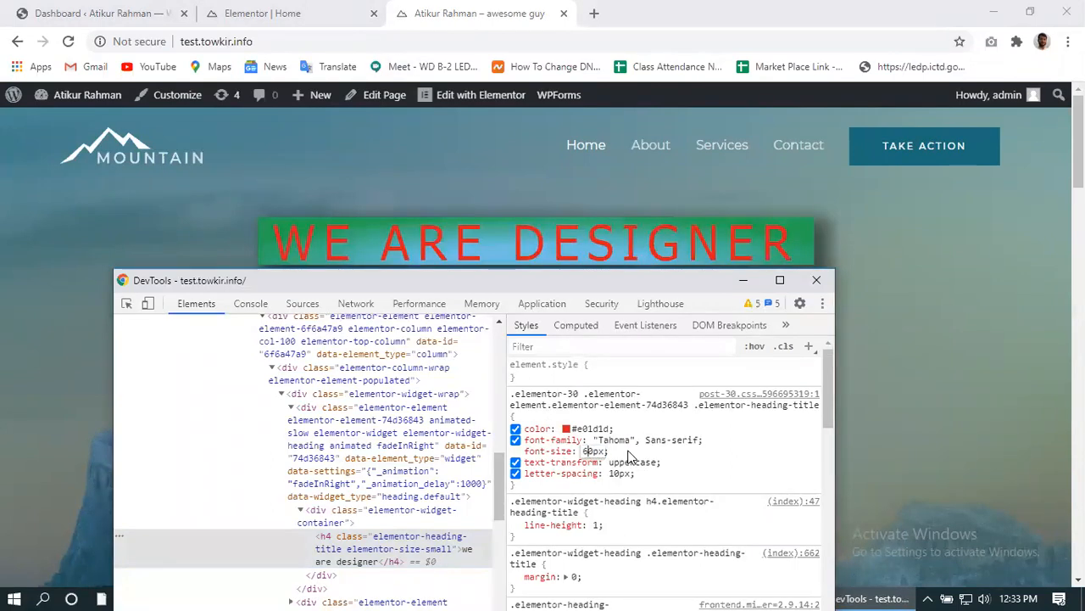
{"action": "key", "text": "Return"}
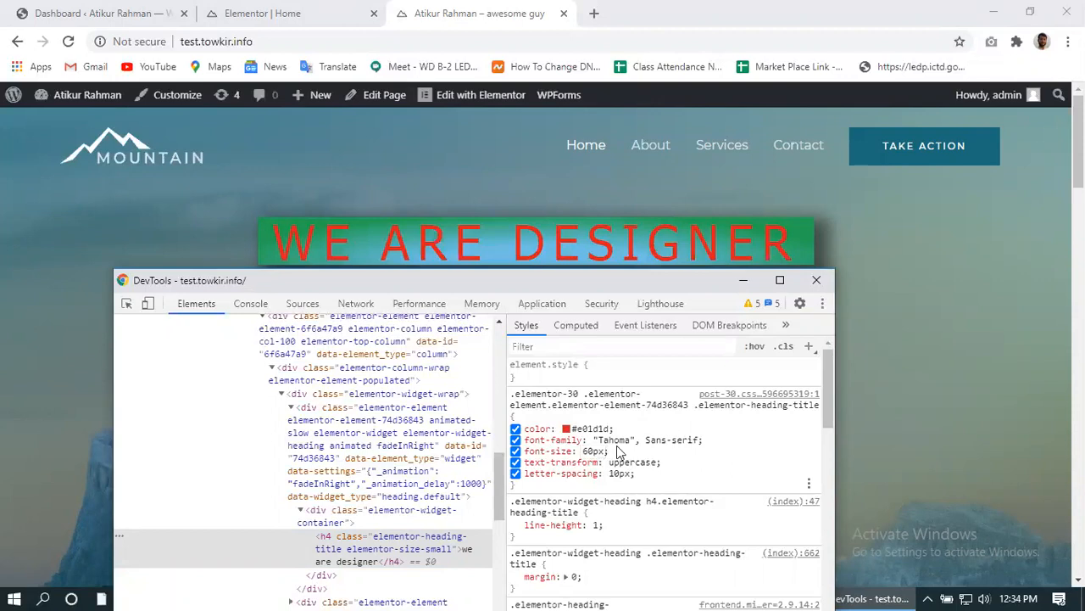
{"action": "left_click_drag", "start_coordinate": [519, 490], "coordinate": [513, 392]}
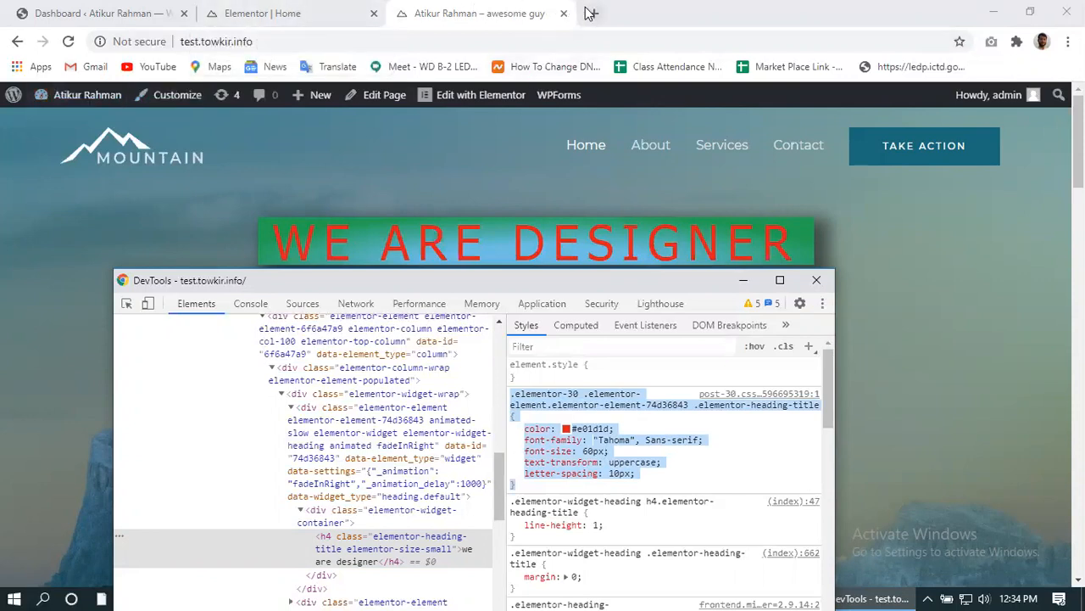
{"action": "left_click", "coordinate": [266, 13]}
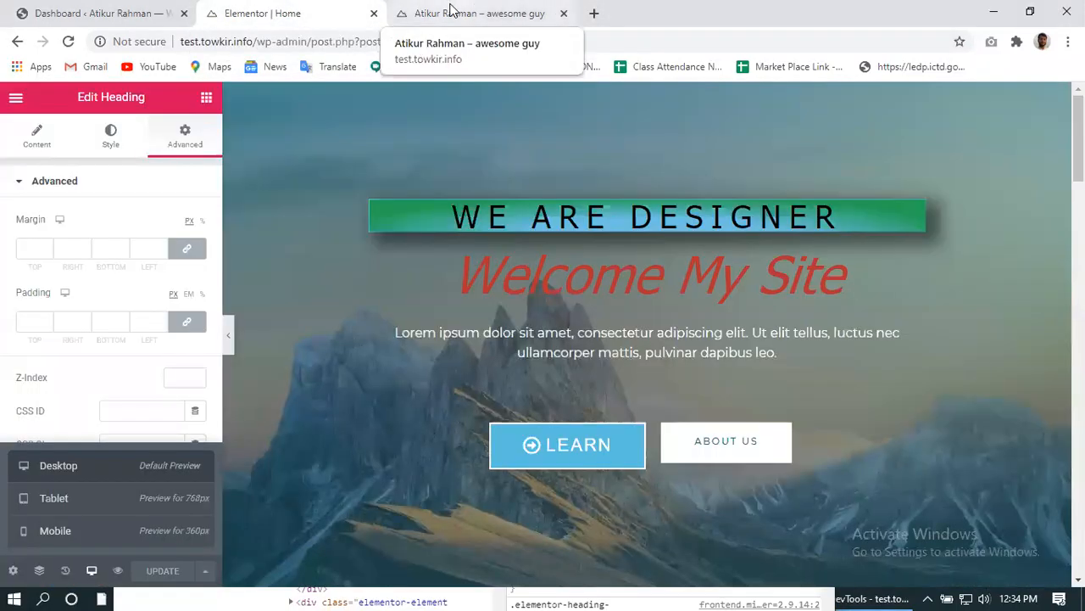
- Paste the copied red #e01d1d 60px heading rule into the customizer's Additional CSS
{"action": "left_click", "coordinate": [448, 14]}
{"action": "left_click", "coordinate": [178, 96]}
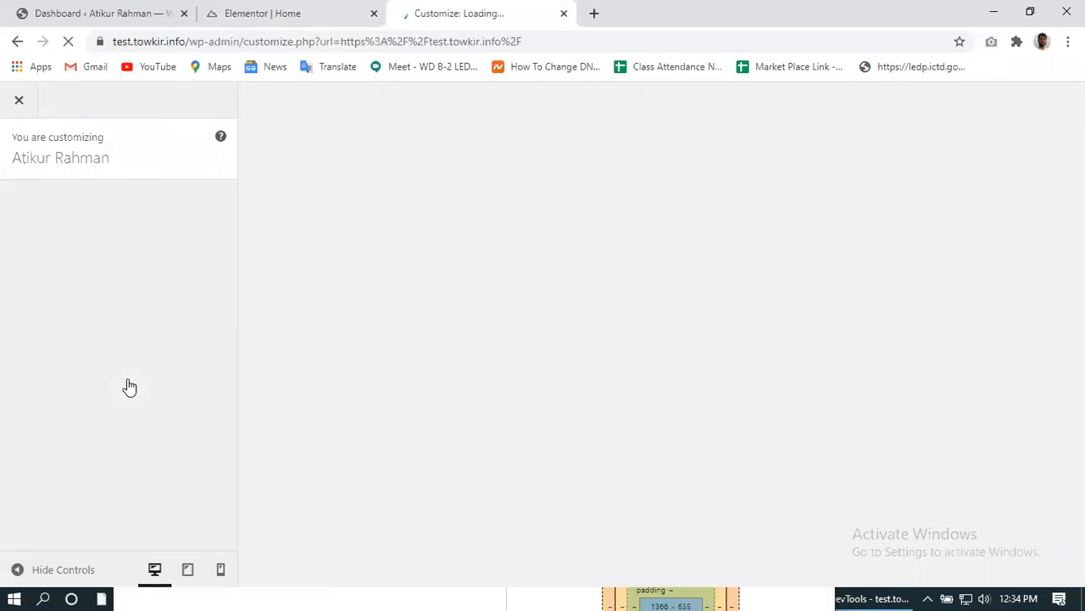
{"action": "scroll", "coordinate": [51, 465], "scroll_direction": "down", "scroll_amount": 2}
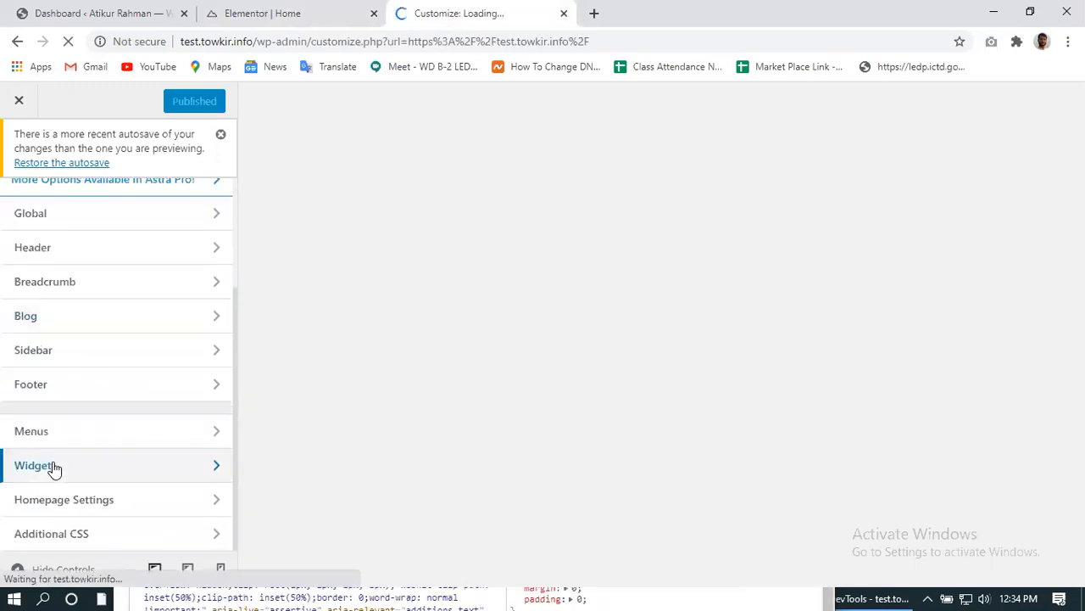
{"action": "left_click", "coordinate": [83, 543]}
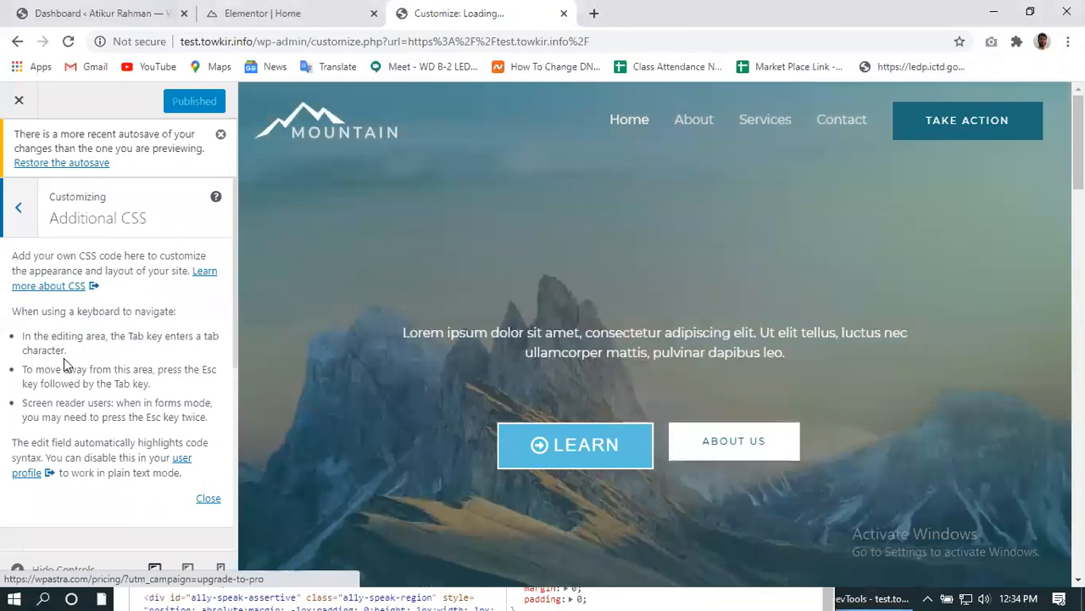
{"action": "scroll", "coordinate": [67, 358], "scroll_direction": "down", "scroll_amount": 4}
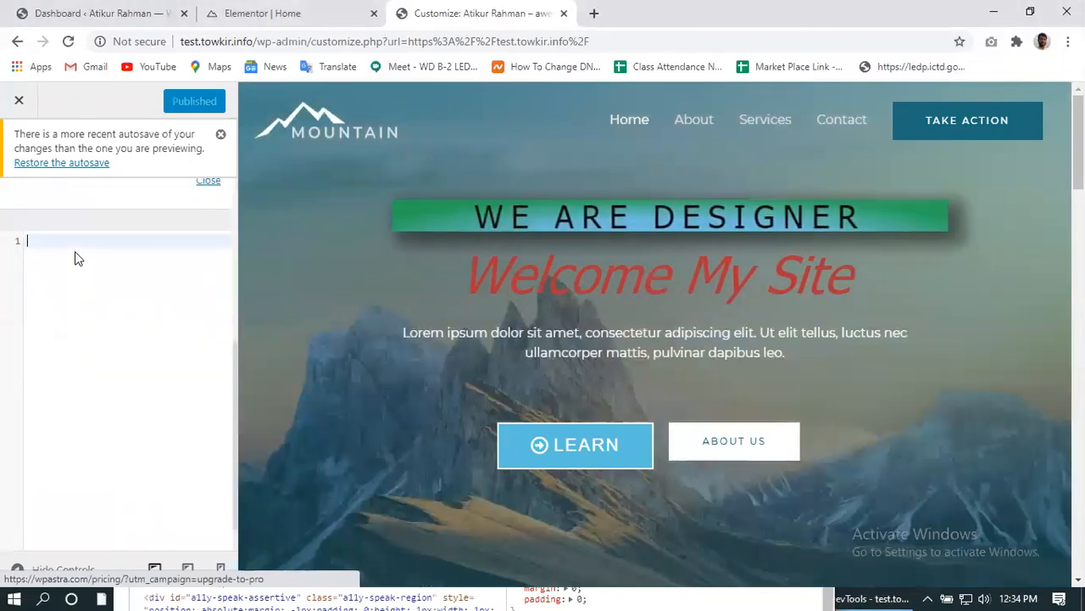
{"action": "type", "text": ".elementor-30 .elementor-element.elementor-element-74d36843 .elementor-heading-title {   color: #e01d1d;   font-family: \"Tahoma\", Sans-serif;   font-size: 56px;   text-transform: uppercase;   letter-spacing: 15px; }"}
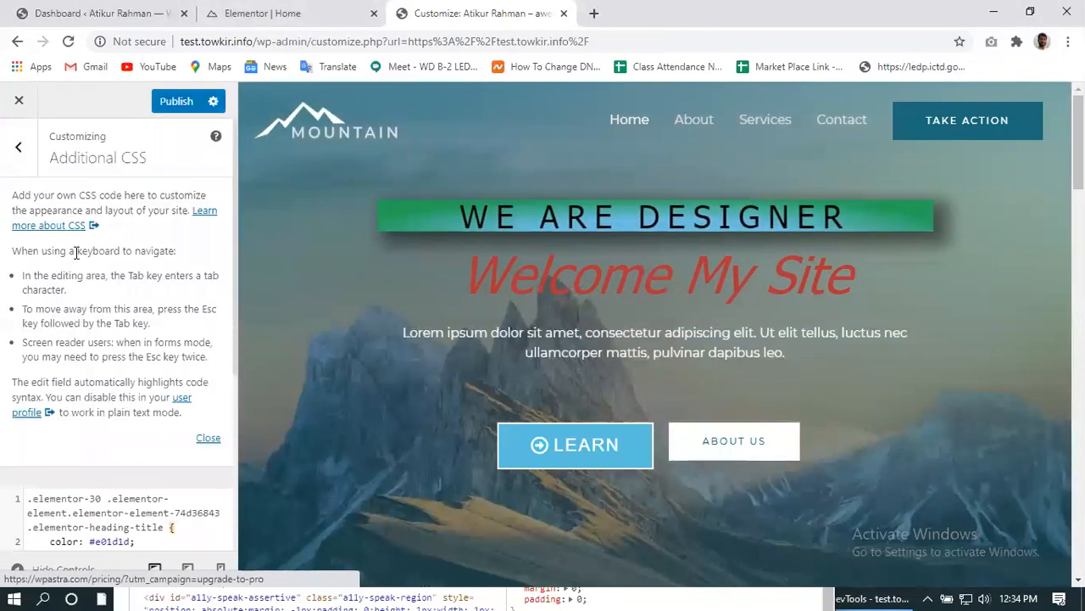
- Publish the Additional CSS and close the customizer to view the live site
{"action": "scroll", "coordinate": [105, 386], "scroll_direction": "down", "scroll_amount": 2}
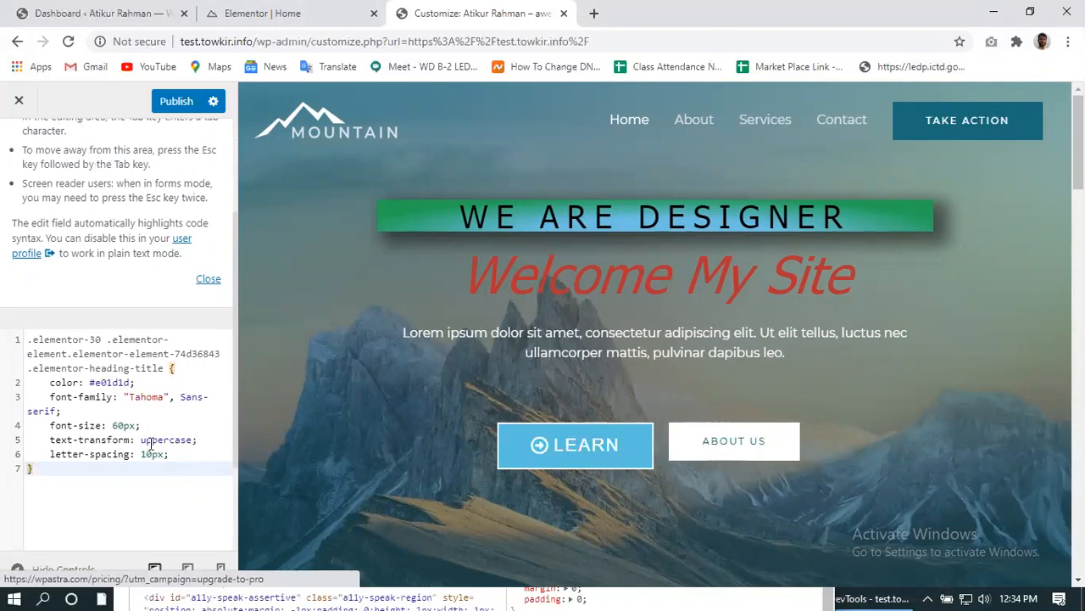
{"action": "left_click", "coordinate": [176, 102]}
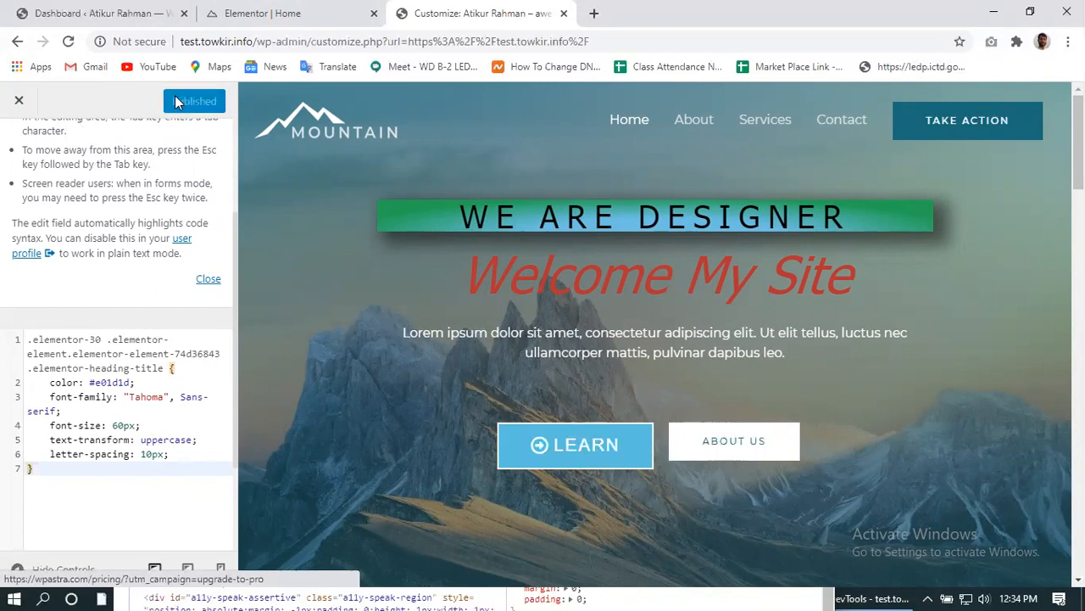
{"action": "left_click", "coordinate": [233, 13]}
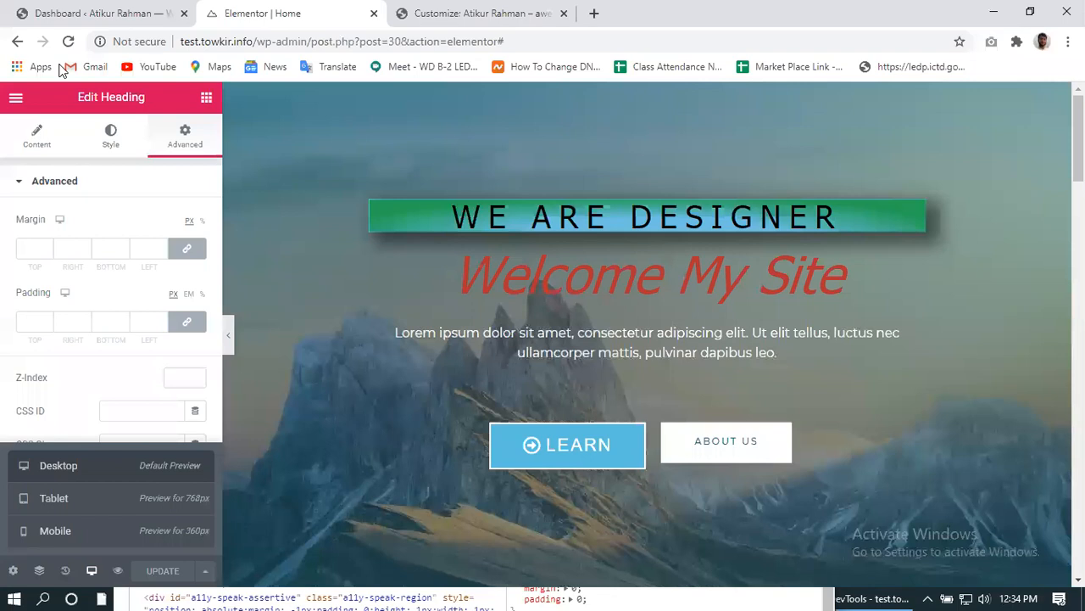
{"action": "key", "text": "ctrl+Tab"}
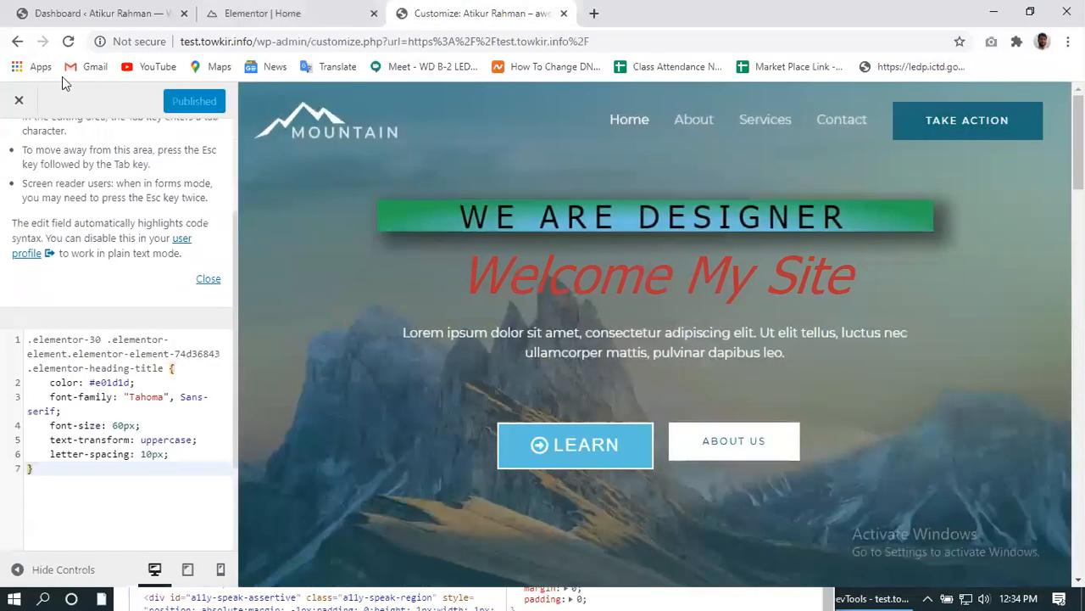
{"action": "left_click", "coordinate": [19, 102]}
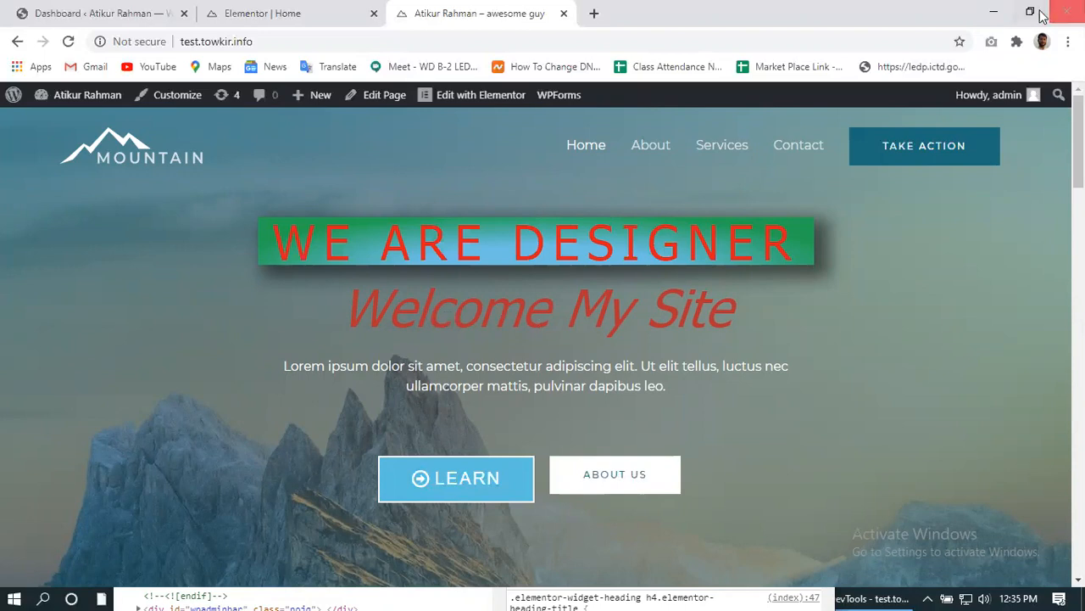
{"action": "left_click", "coordinate": [1031, 12]}
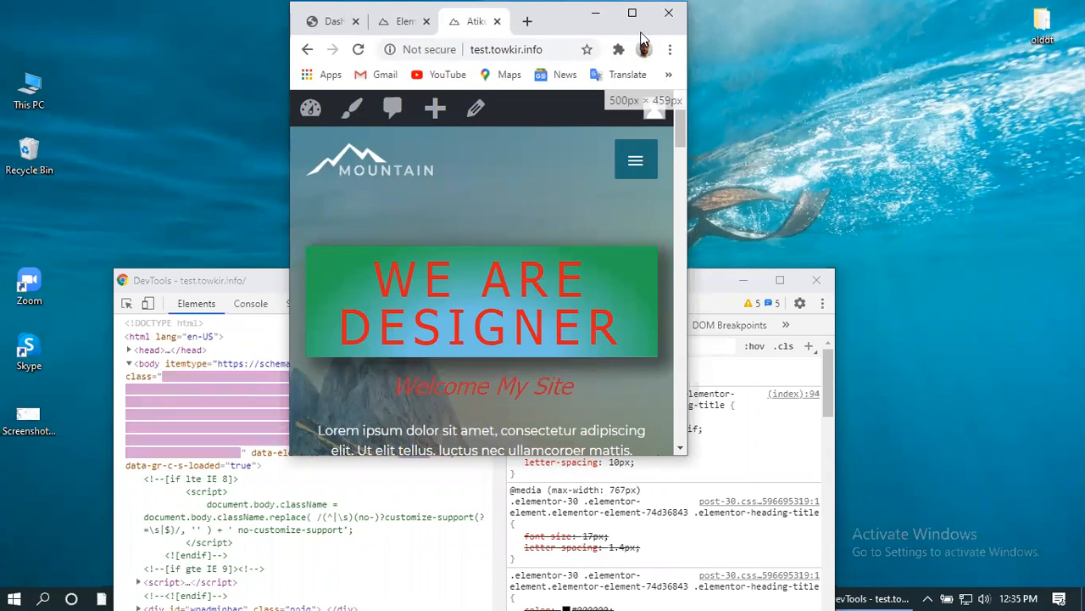
{"action": "left_click_drag", "start_coordinate": [690, 252], "coordinate": [990, 293]}
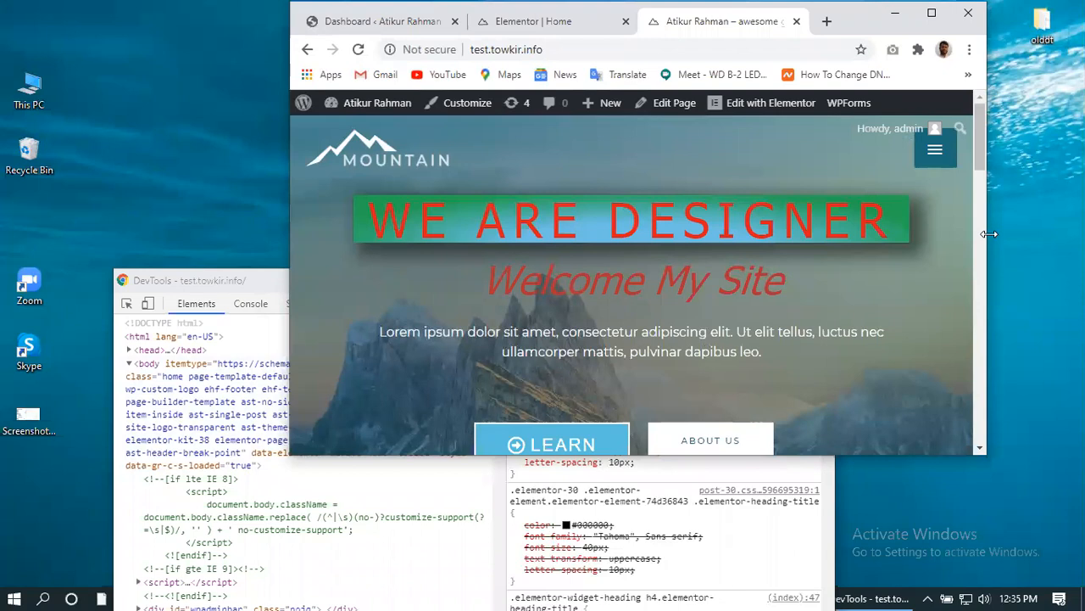
{"action": "left_click_drag", "start_coordinate": [989, 234], "coordinate": [294, 430]}
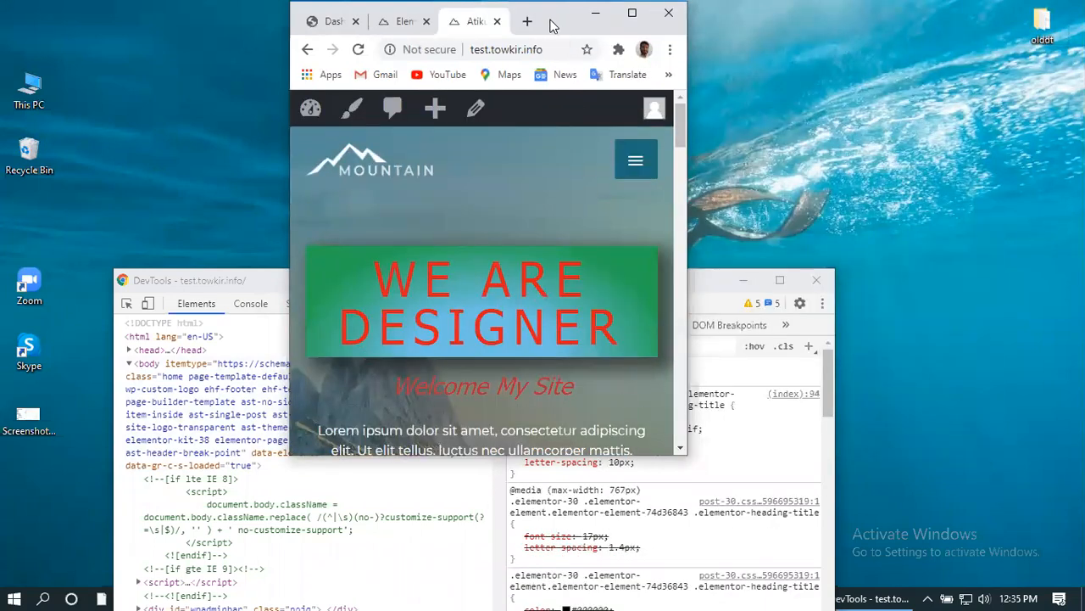
{"action": "left_click_drag", "start_coordinate": [549, 26], "coordinate": [571, 84]}
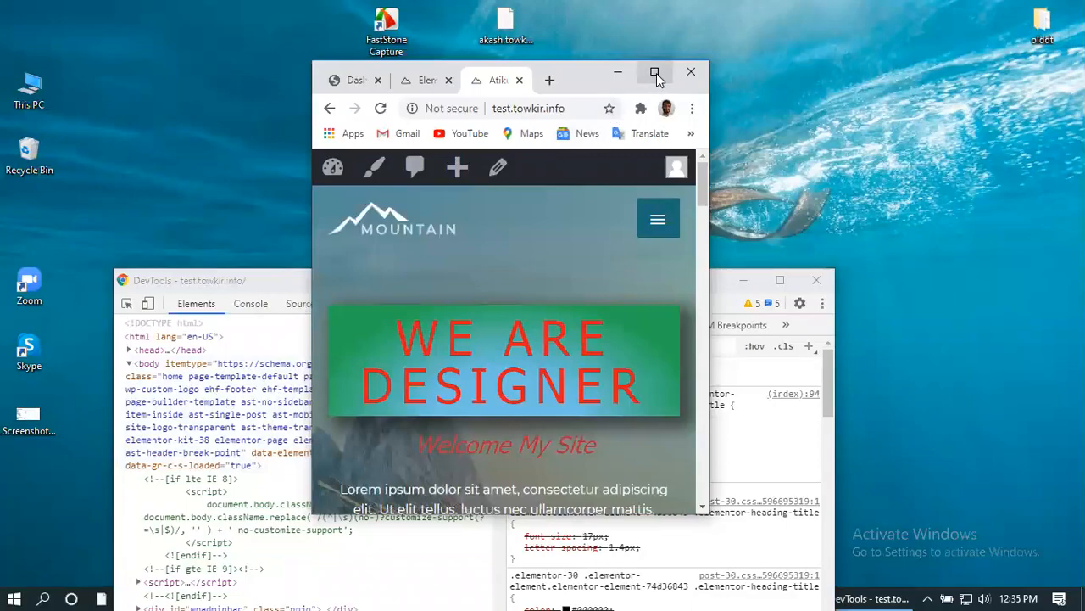
{"action": "left_click", "coordinate": [654, 72]}
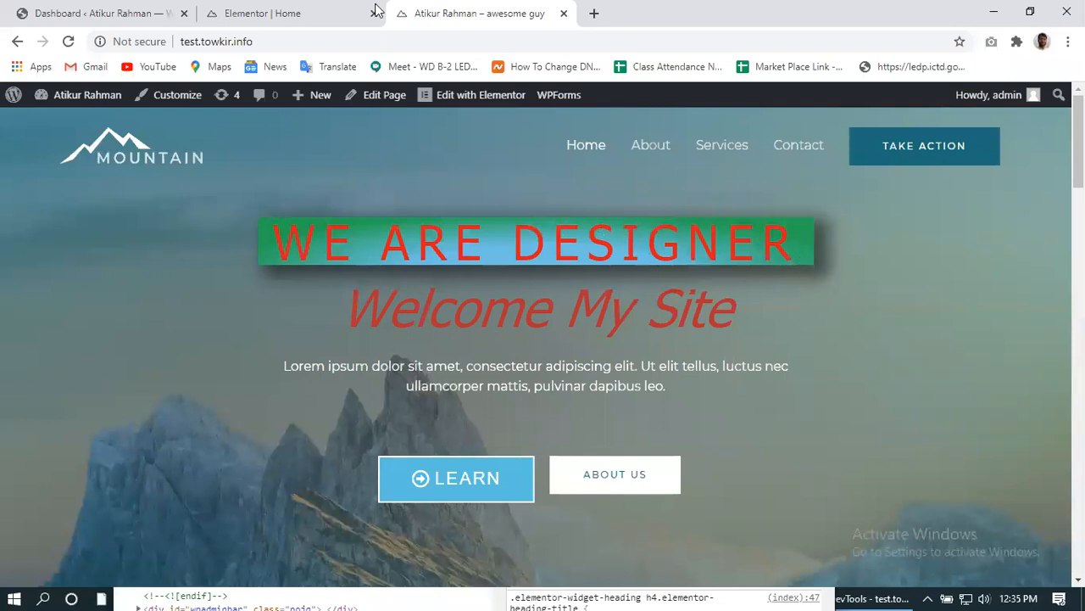
- Back in the Elementor Home editor, select the hero section and show the widgets panel
{"action": "left_click", "coordinate": [311, 12]}
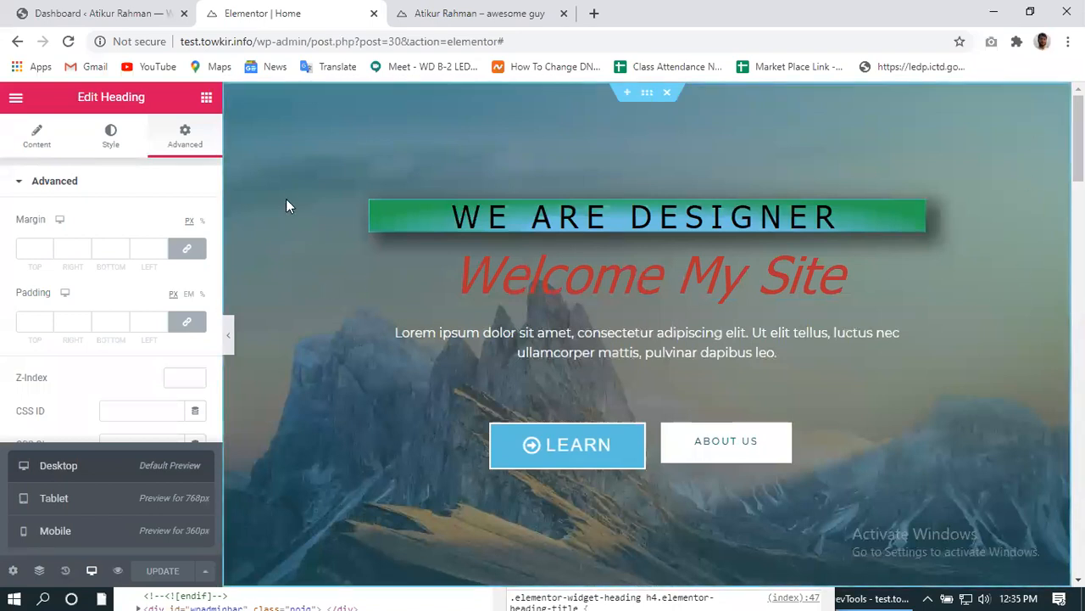
{"action": "left_click", "coordinate": [36, 138]}
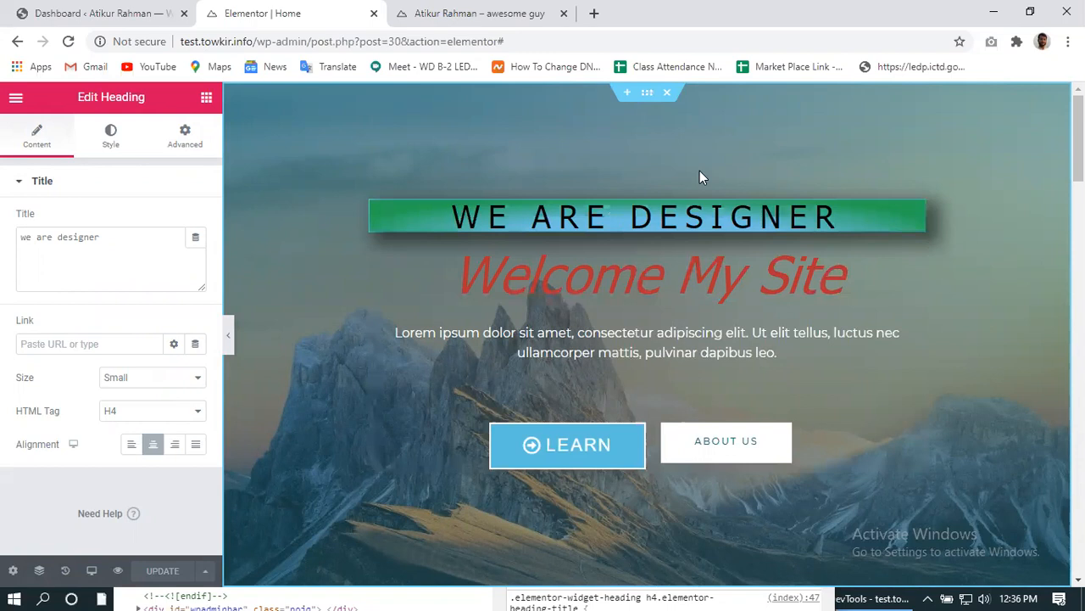
{"action": "left_click", "coordinate": [647, 95]}
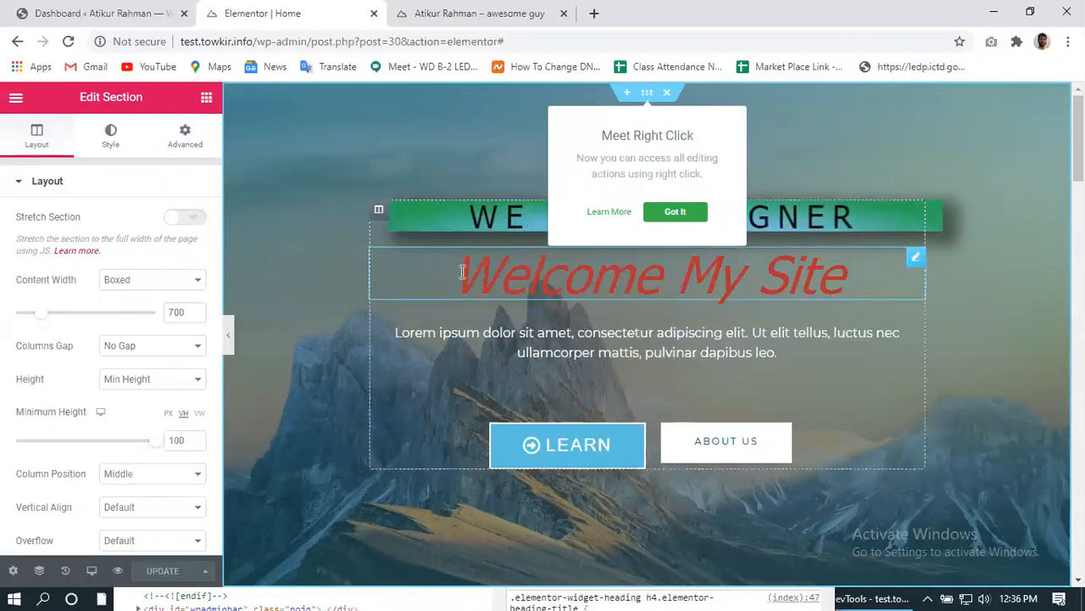
{"action": "left_click", "coordinate": [675, 213]}
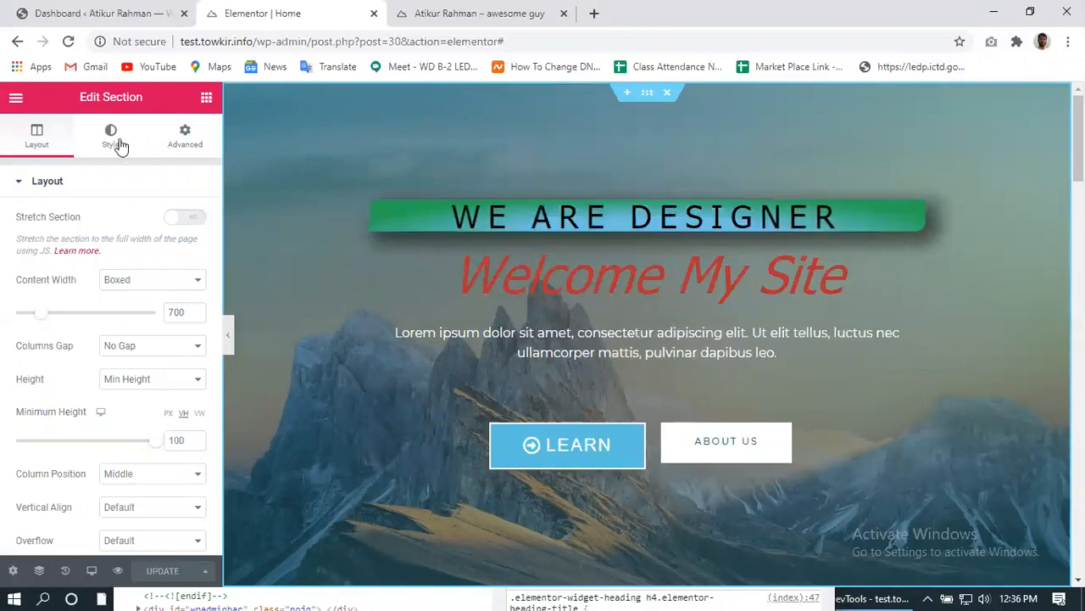
{"action": "left_click", "coordinate": [178, 140]}
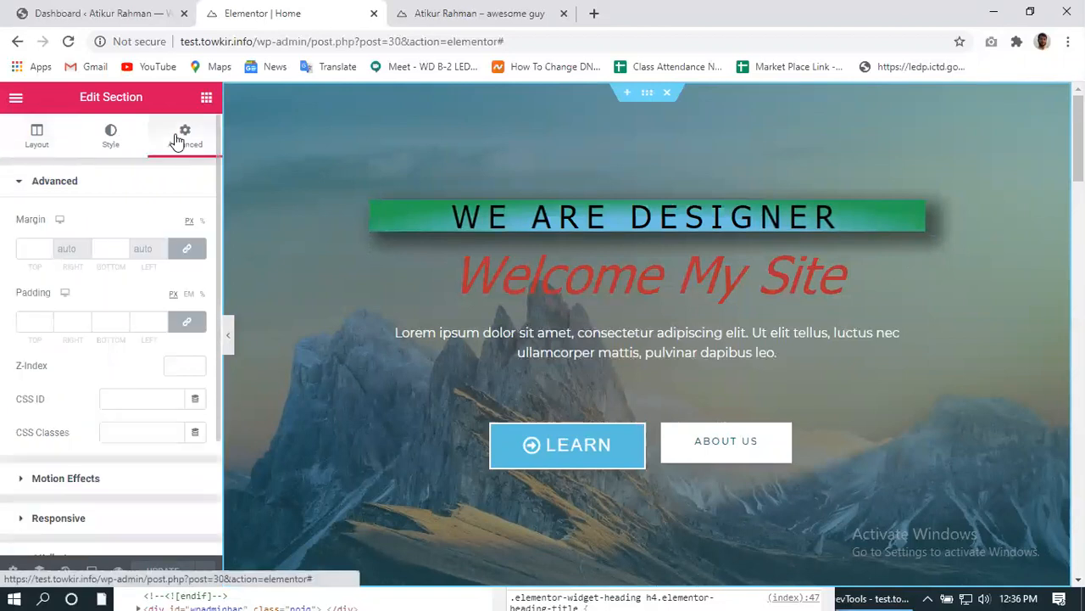
{"action": "left_click", "coordinate": [49, 143]}
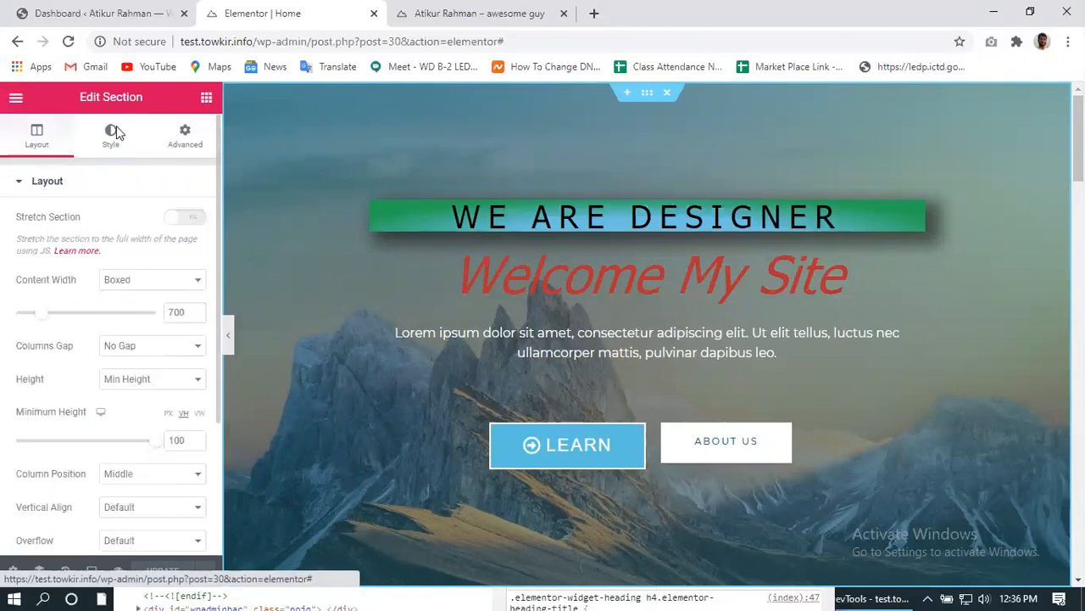
{"action": "left_click", "coordinate": [206, 99]}
{"action": "scroll", "coordinate": [110, 351], "scroll_direction": "down", "scroll_amount": 2}
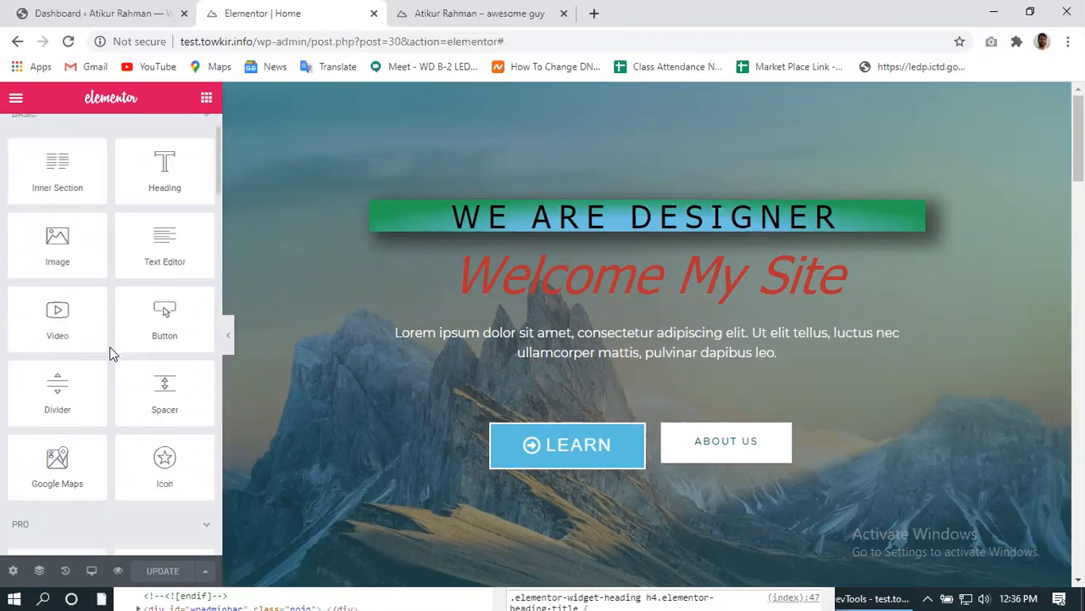
{"action": "scroll", "coordinate": [109, 351], "scroll_direction": "down", "scroll_amount": 1}
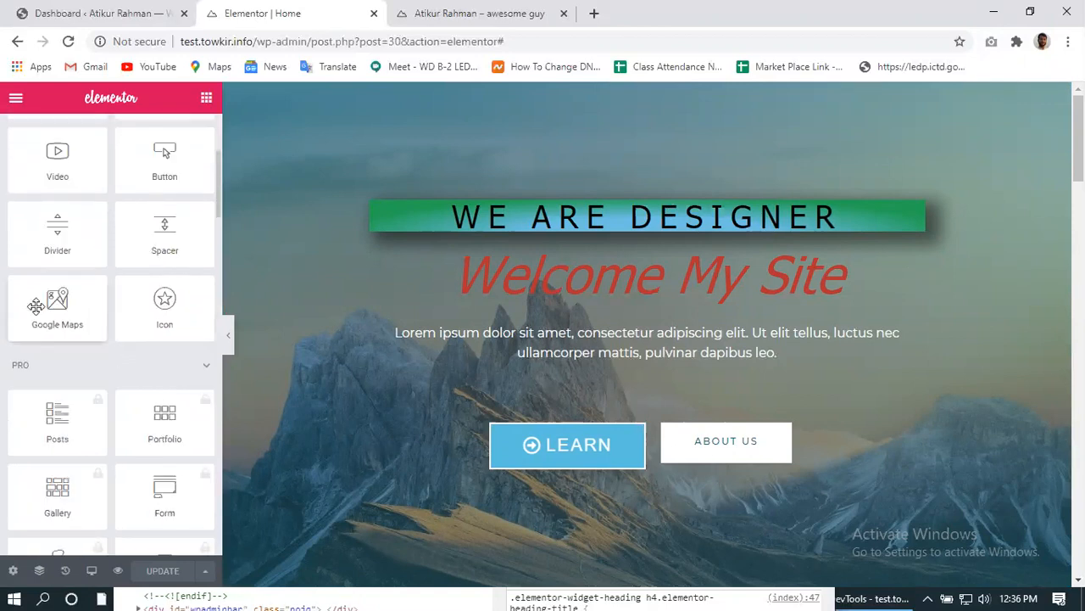
{"action": "left_click_drag", "start_coordinate": [55, 301], "coordinate": [984, 240]}
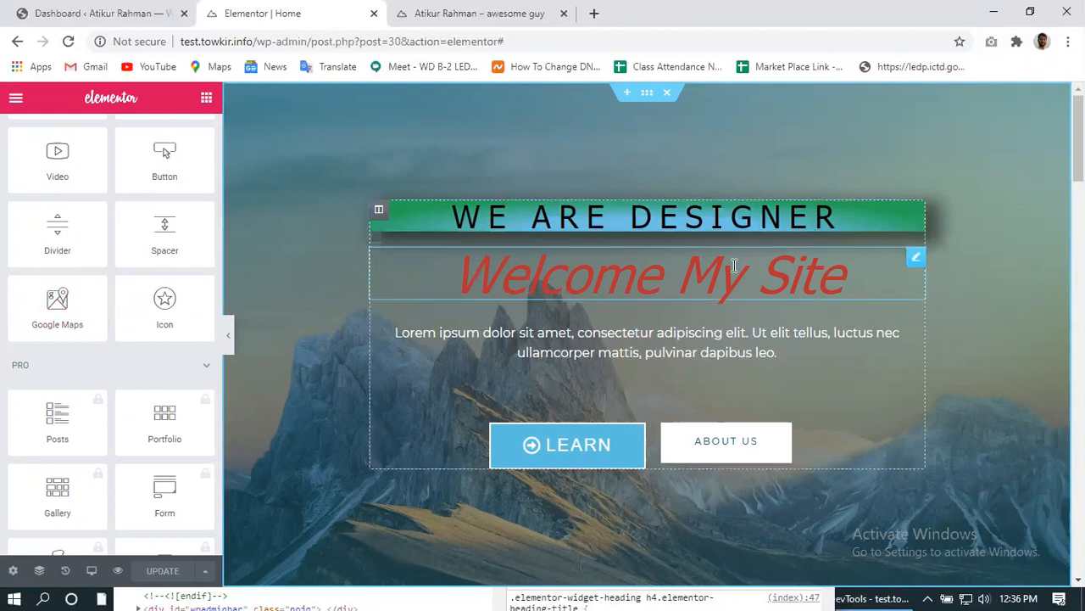
{"action": "left_click_drag", "start_coordinate": [57, 307], "coordinate": [979, 243]}
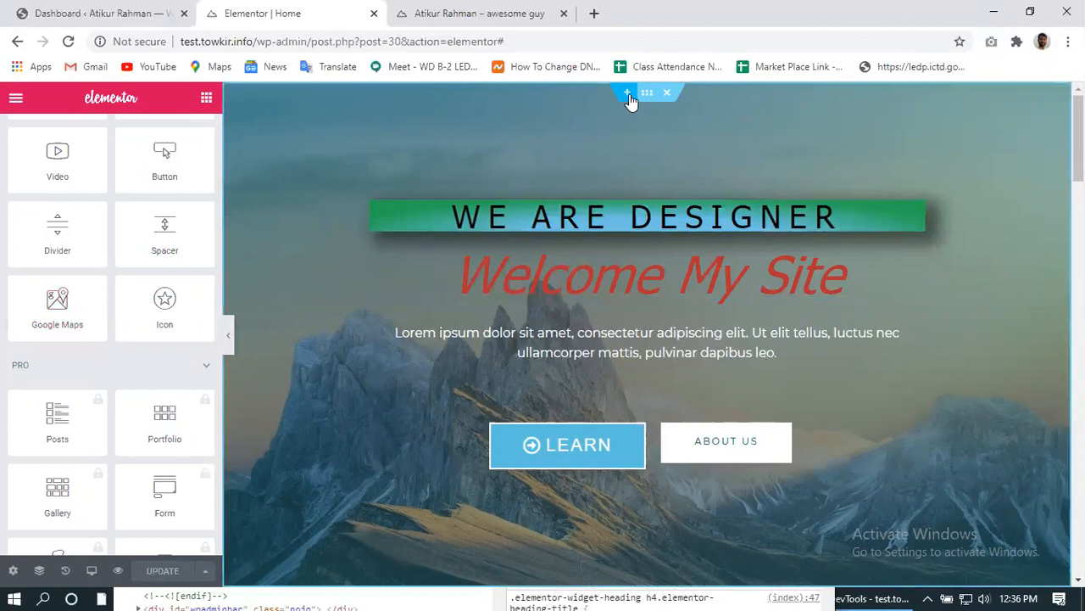
{"action": "left_click", "coordinate": [628, 94]}
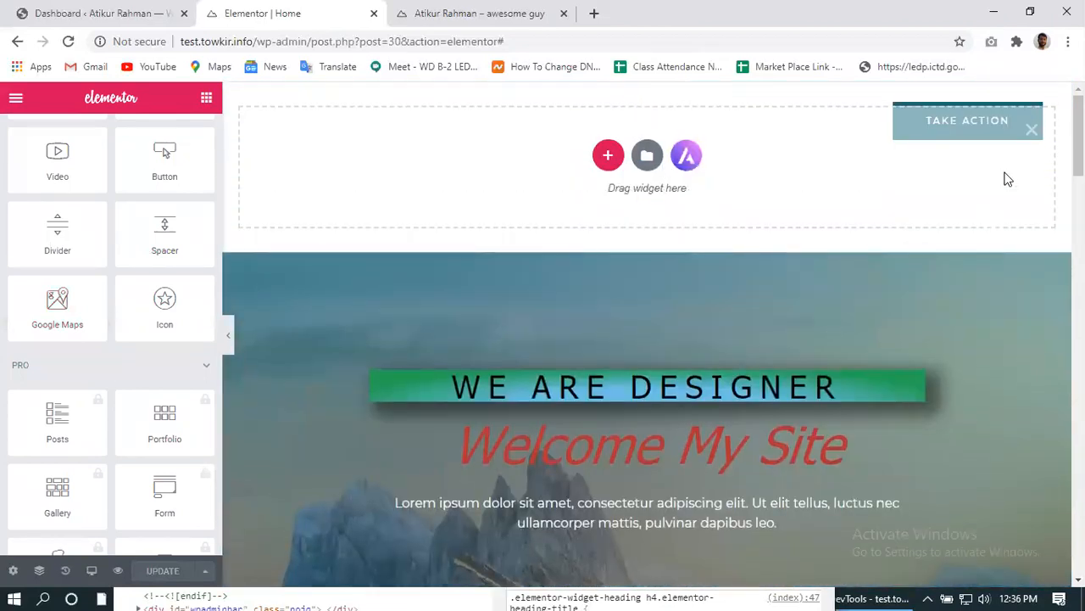
{"action": "left_click", "coordinate": [1030, 134]}
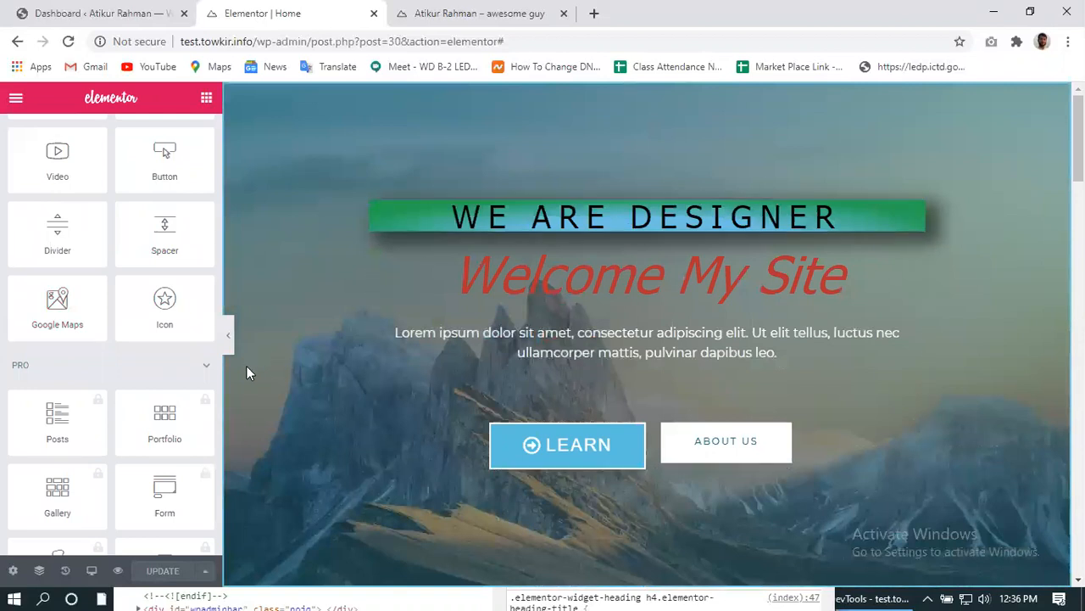
{"action": "scroll", "coordinate": [127, 322], "scroll_direction": "up", "scroll_amount": 5}
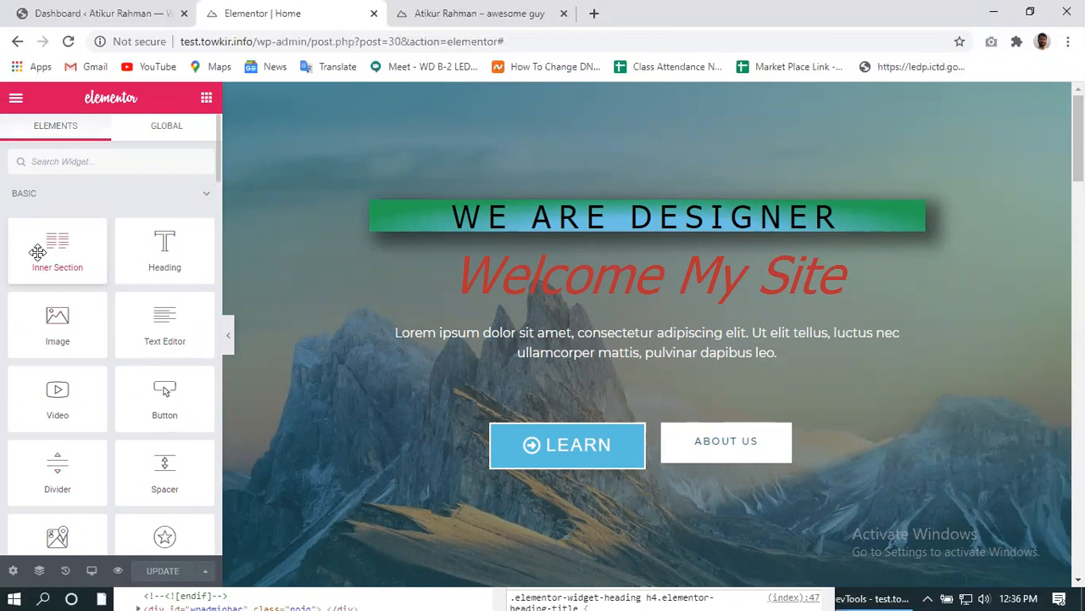
{"action": "left_click_drag", "start_coordinate": [39, 252], "coordinate": [962, 255]}
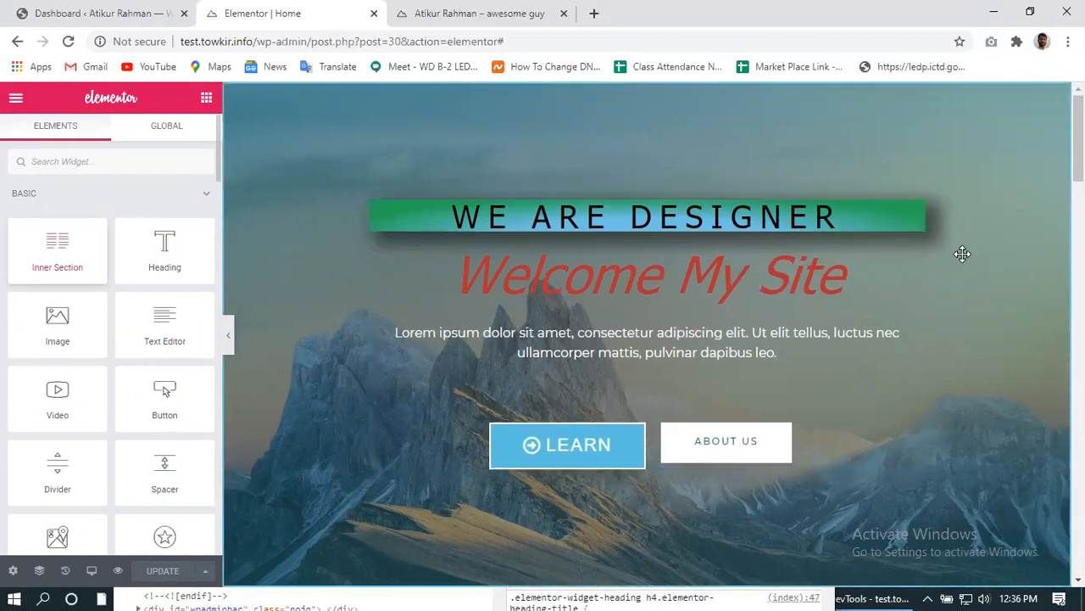
{"action": "scroll", "coordinate": [405, 287], "scroll_direction": "down", "scroll_amount": 2}
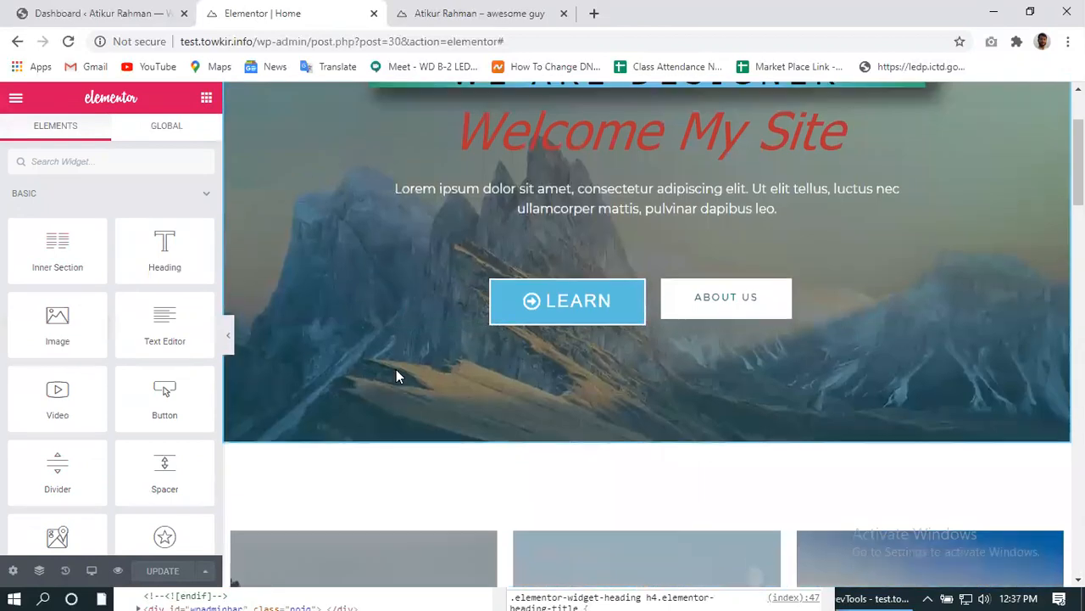
{"action": "scroll", "coordinate": [396, 369], "scroll_direction": "up", "scroll_amount": 2}
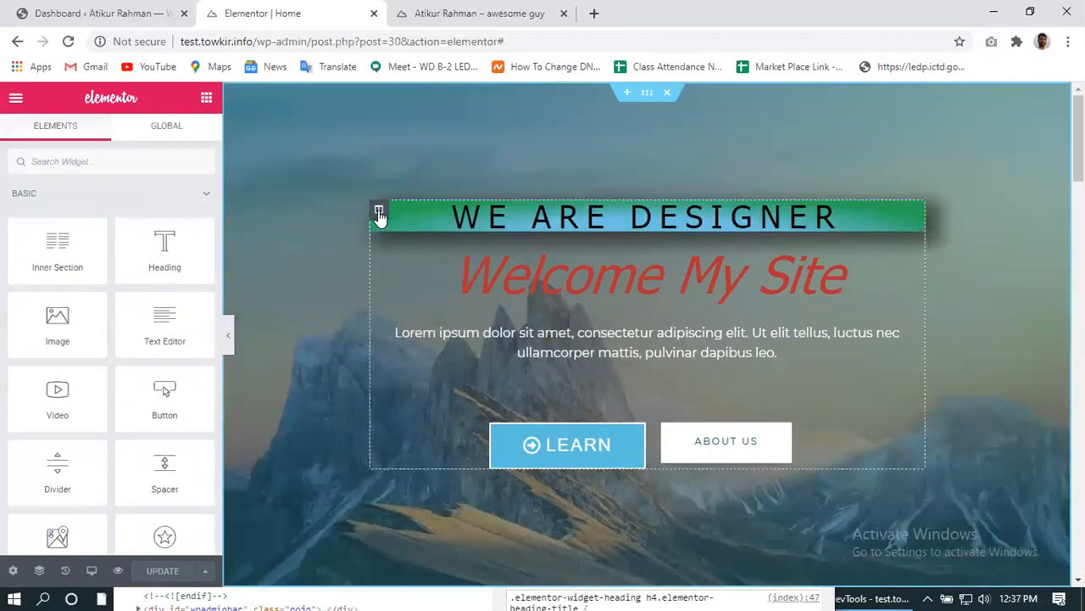
- Set the hero column width to 3.57%, then start editing the address toward /wp-admin/
{"action": "left_click", "coordinate": [379, 212]}
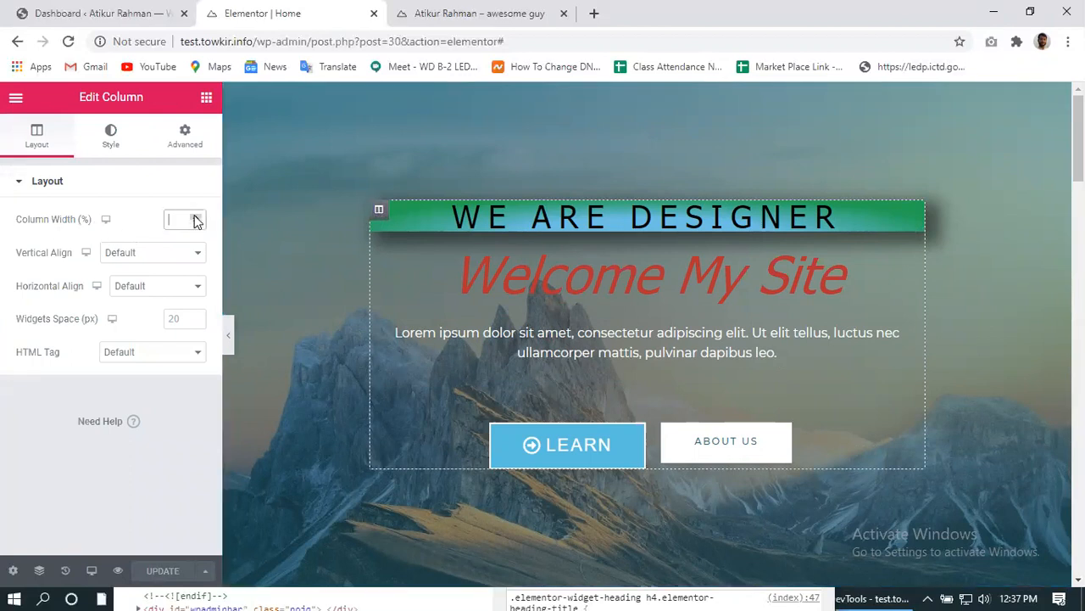
{"action": "type", "text": "3.57"}
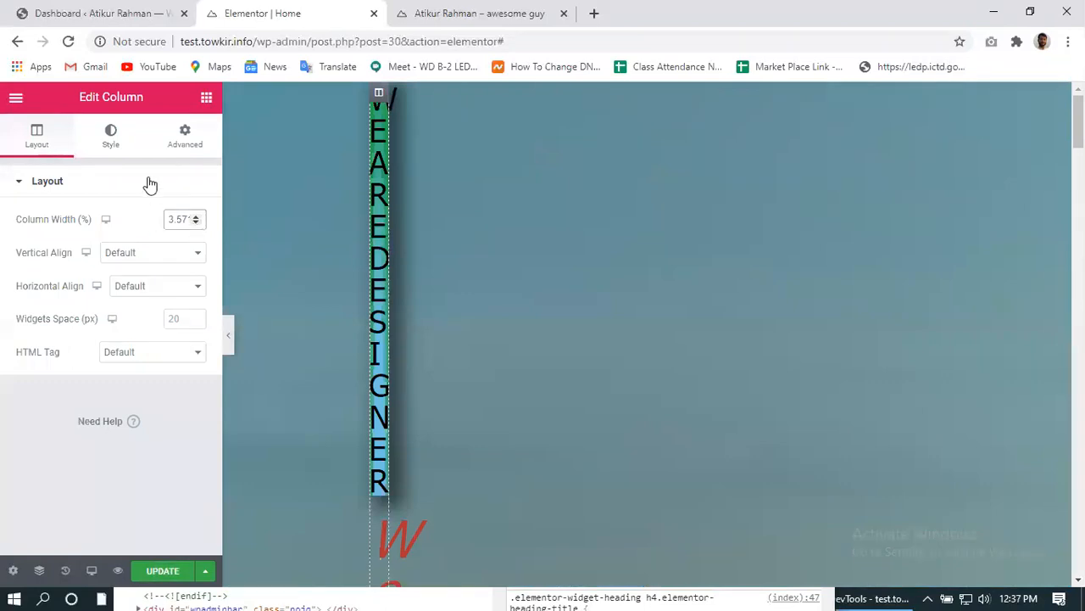
{"action": "left_click", "coordinate": [18, 42]}
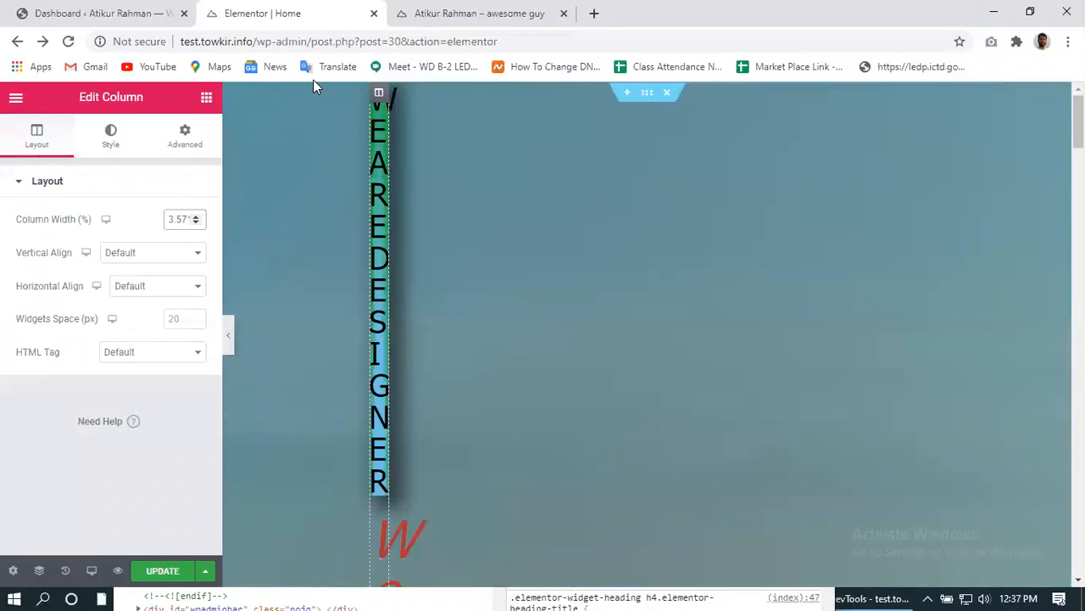
{"action": "left_click", "coordinate": [379, 93]}
{"action": "left_click", "coordinate": [379, 94]}
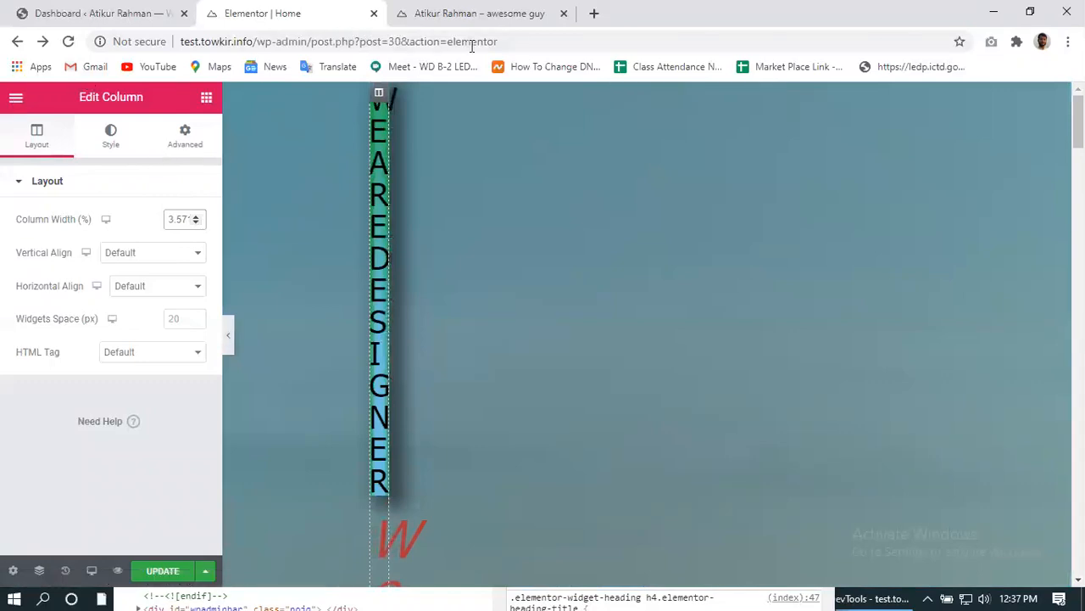
{"action": "left_click_drag", "start_coordinate": [511, 38], "coordinate": [348, 40]}
- Load the /wp-admin/ dashboard, confirming you want to leave the editor
{"action": "key", "text": "BackSpace"}
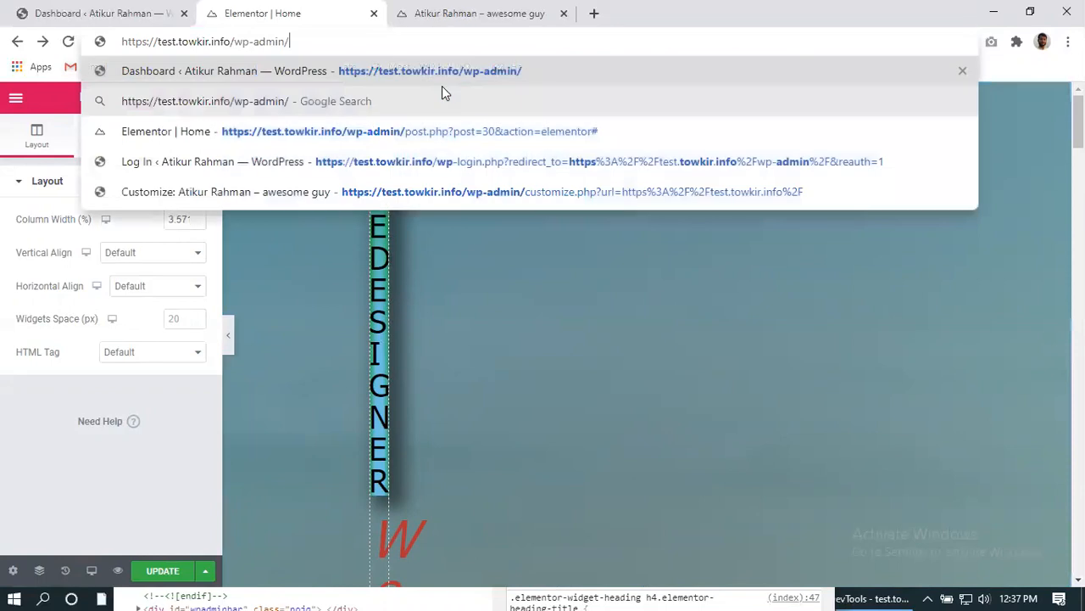
{"action": "key", "text": "Return"}
{"action": "left_click", "coordinate": [616, 133]}
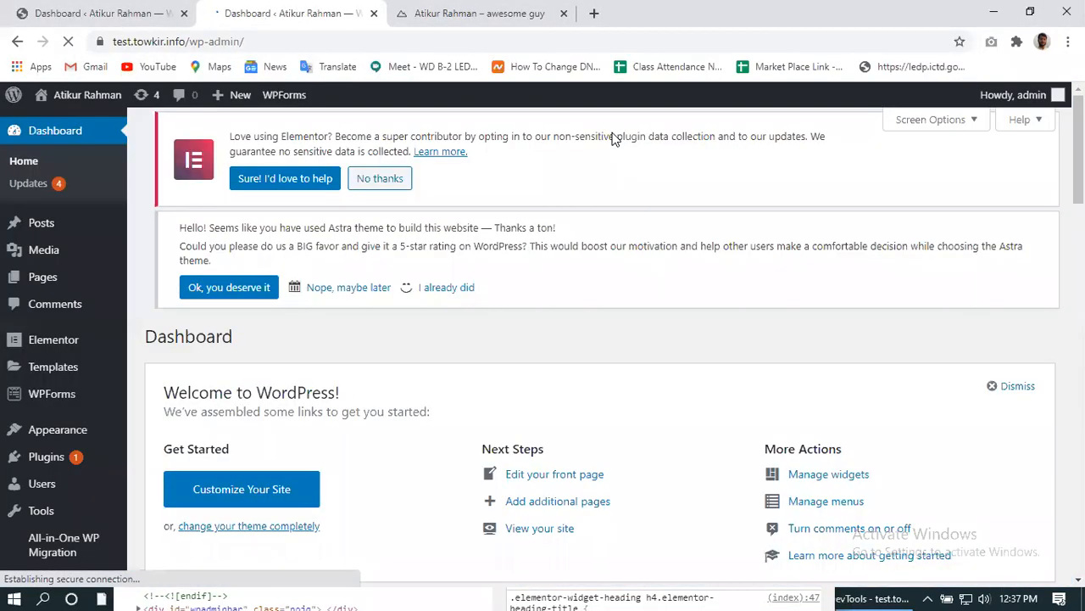
- Open the live site in a new tab and launch Edit with Elementor on the home page
{"action": "mouse_move", "coordinate": [51, 100]}
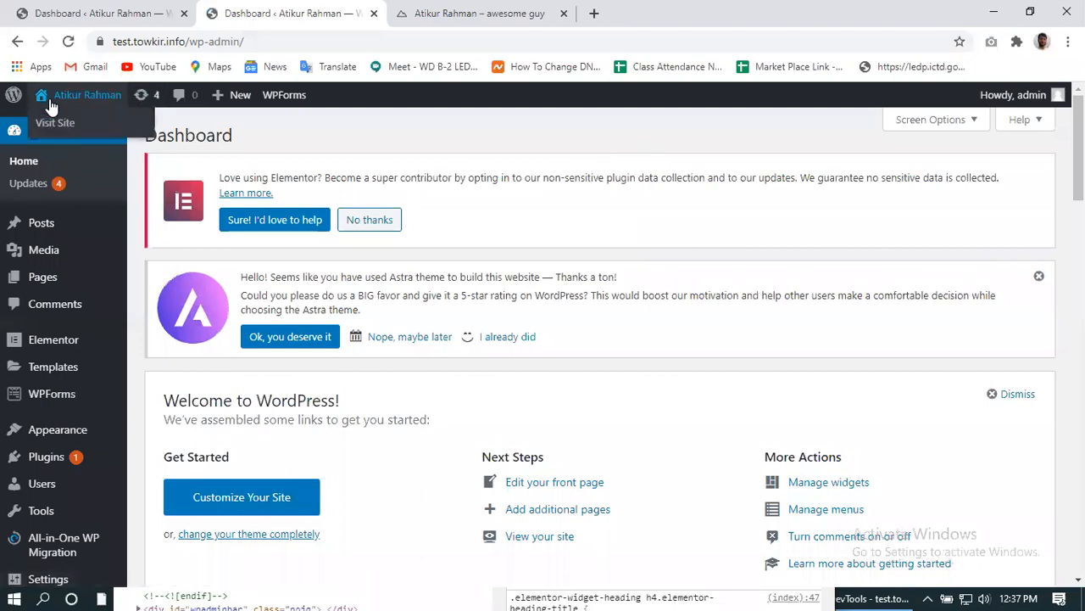
{"action": "middle_click", "coordinate": [51, 124]}
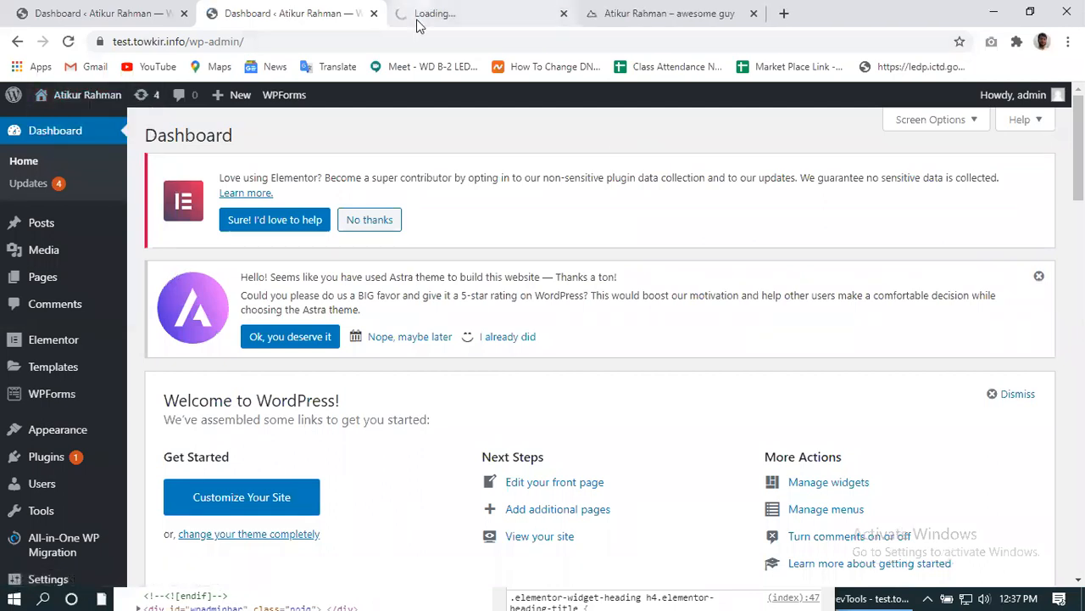
{"action": "left_click", "coordinate": [416, 16]}
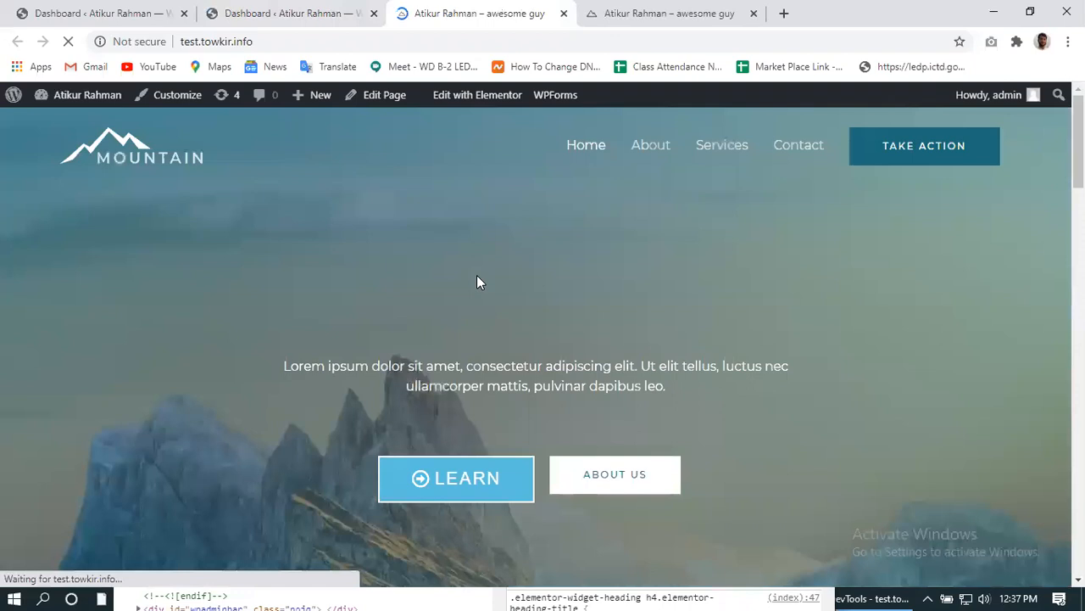
{"action": "left_click", "coordinate": [449, 100]}
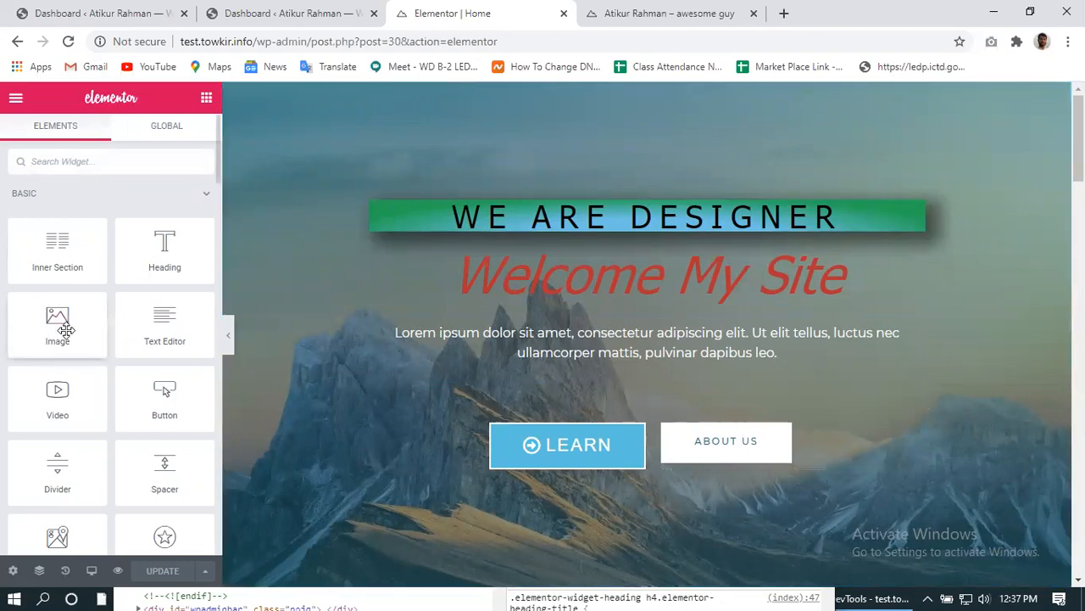
- Insert a new single-column section at the top of the page
{"action": "scroll", "coordinate": [107, 401], "scroll_direction": "down", "scroll_amount": 2}
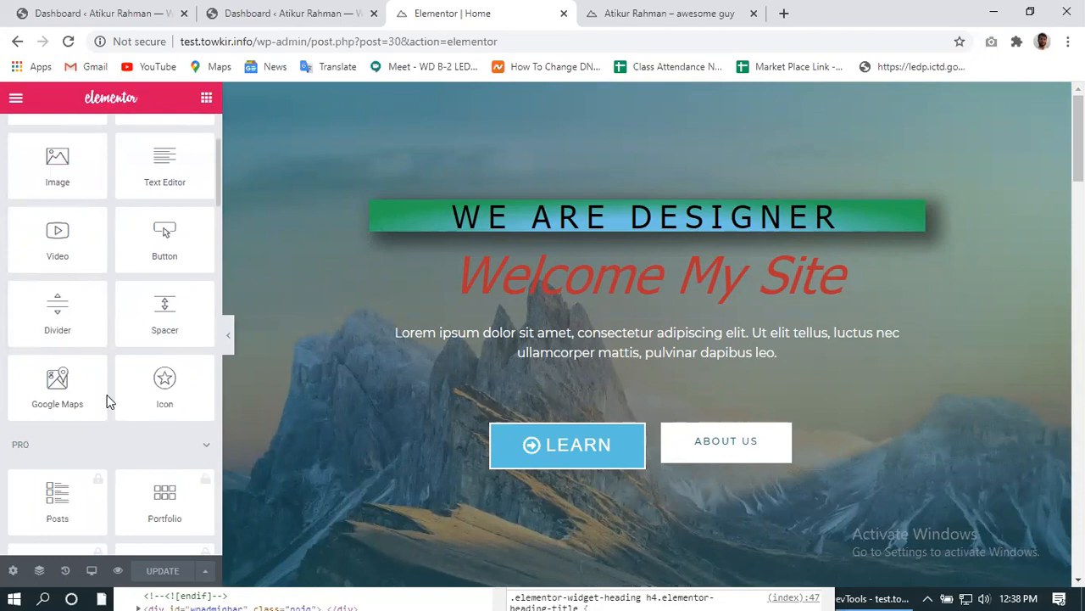
{"action": "scroll", "coordinate": [107, 401], "scroll_direction": "up", "scroll_amount": 3}
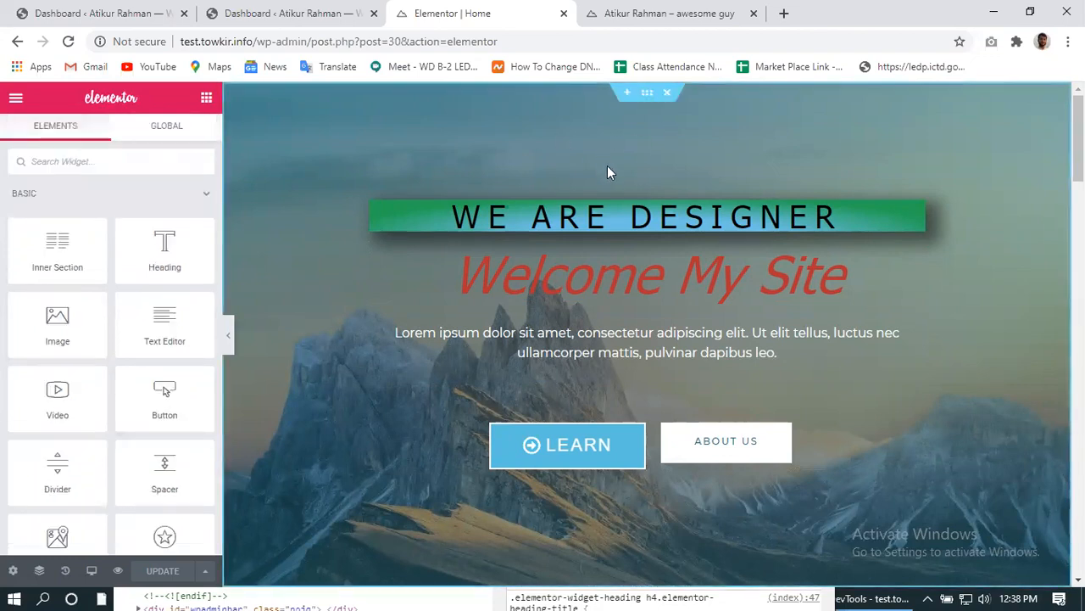
{"action": "left_click", "coordinate": [628, 95]}
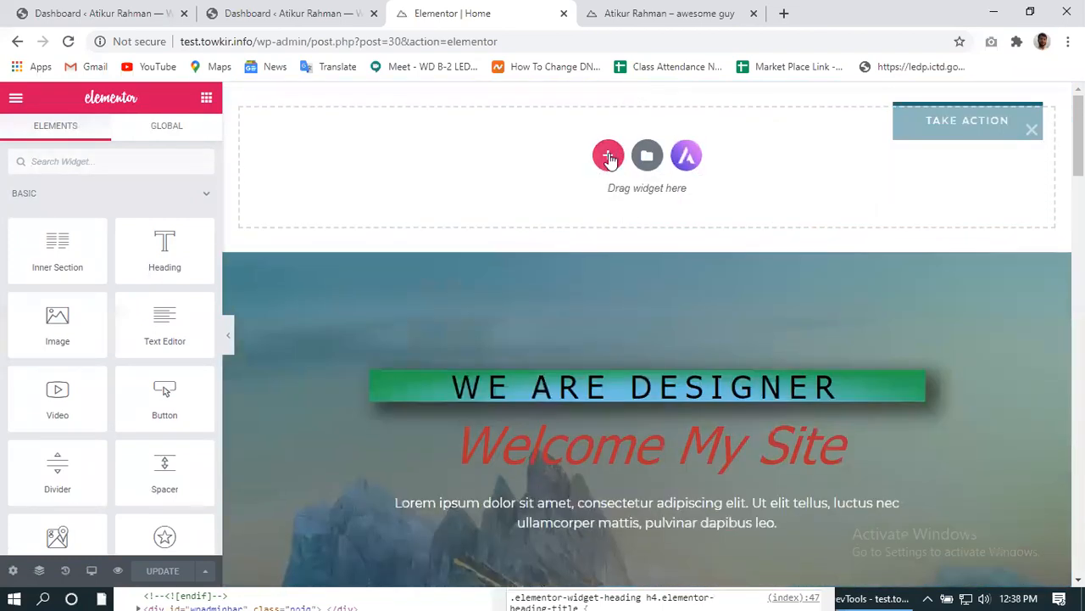
{"action": "left_click", "coordinate": [609, 157]}
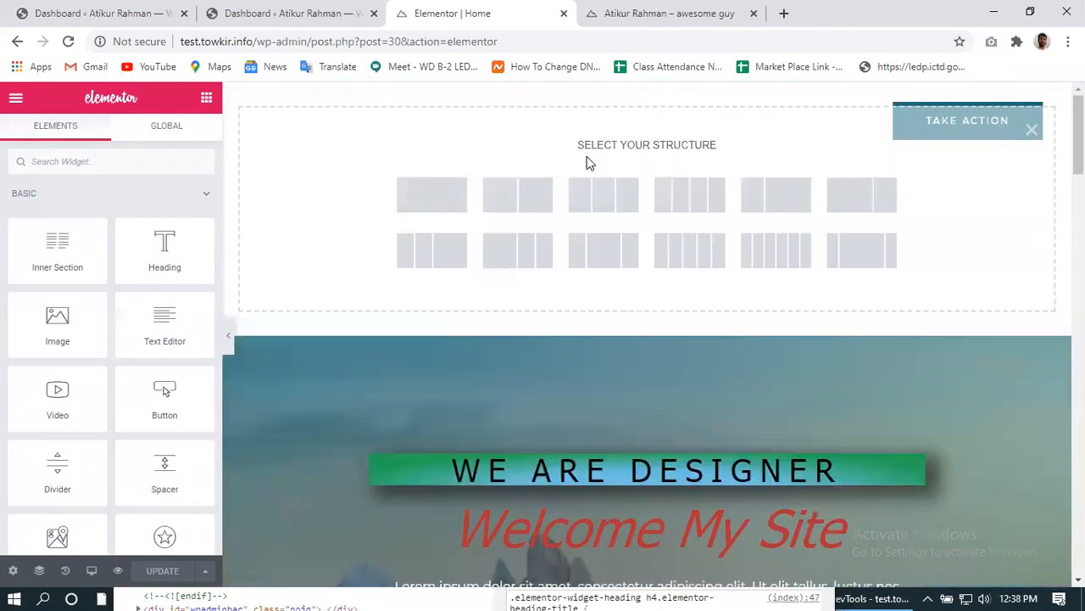
{"action": "left_click", "coordinate": [432, 198]}
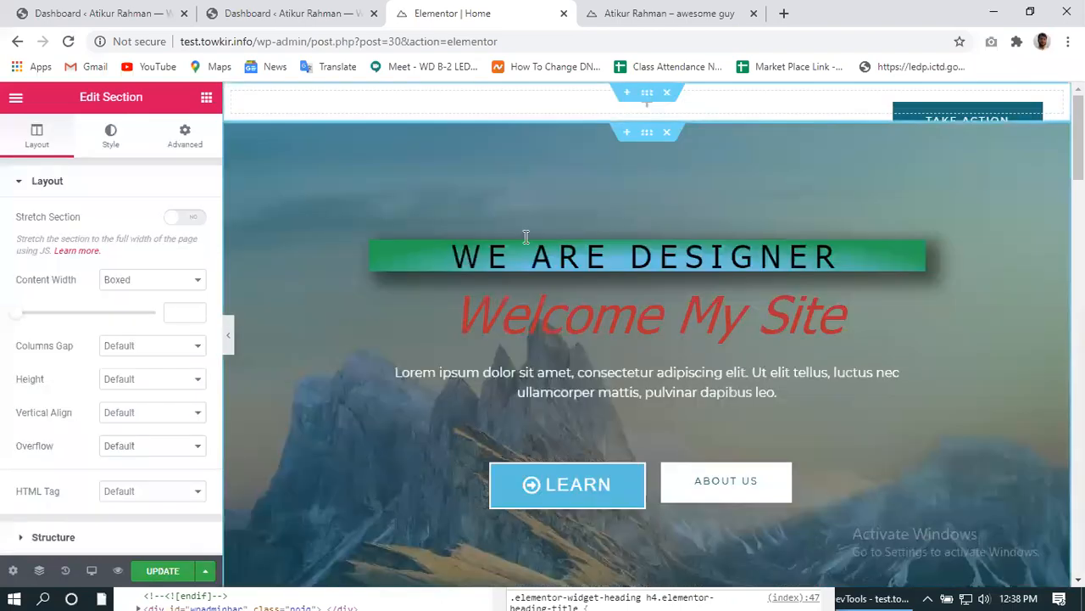
{"action": "left_click", "coordinate": [566, 99]}
- Add an Image widget to it showing customer1.jpg from the Media Library
{"action": "left_click_drag", "start_coordinate": [53, 331], "coordinate": [574, 111]}
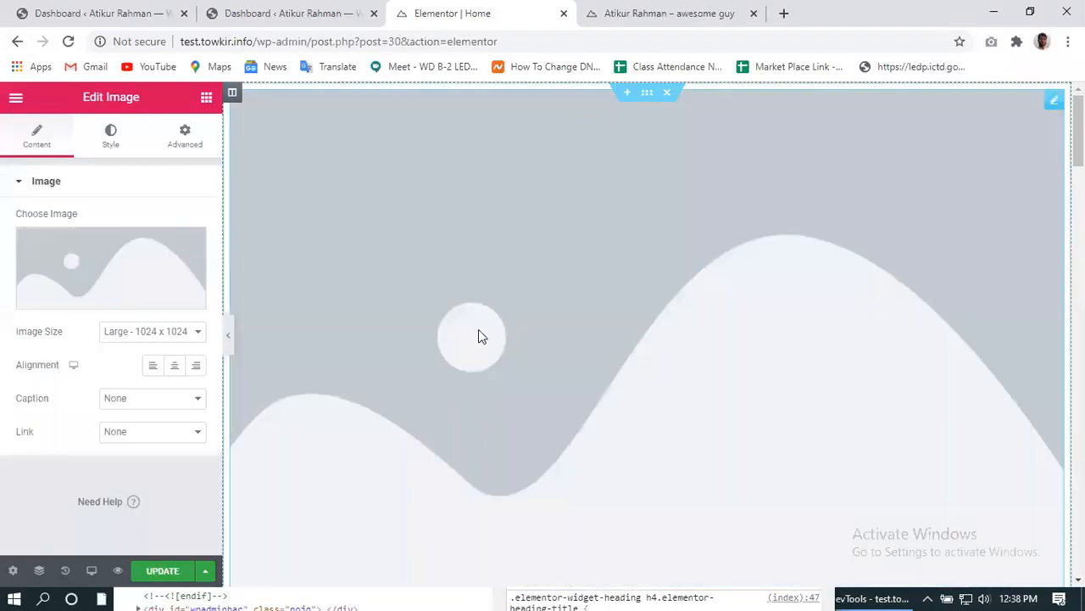
{"action": "scroll", "coordinate": [478, 336], "scroll_direction": "down", "scroll_amount": 4}
{"action": "scroll", "coordinate": [478, 336], "scroll_direction": "up", "scroll_amount": 4}
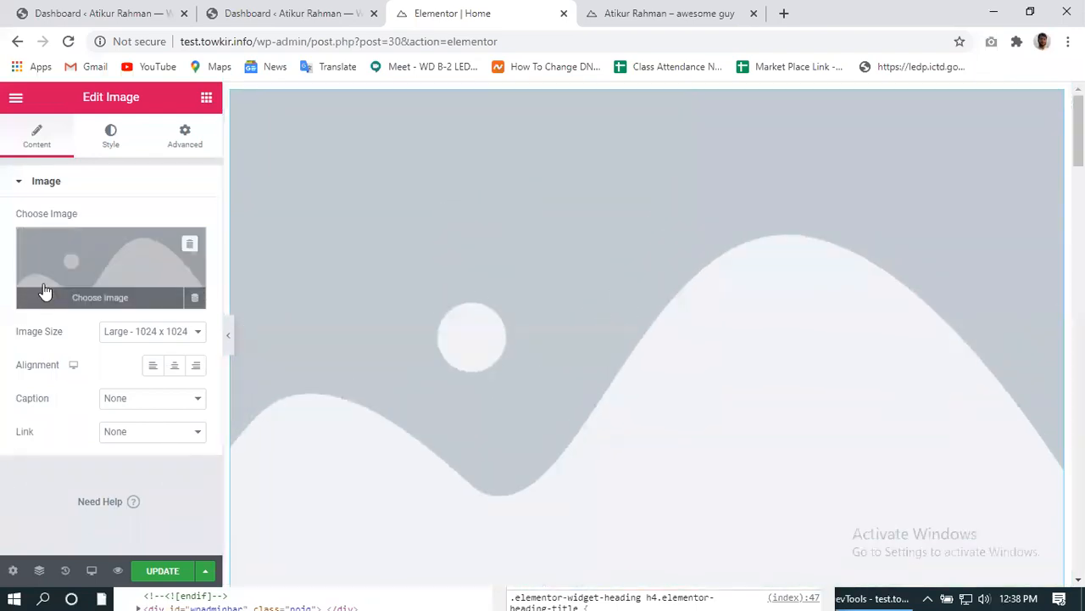
{"action": "left_click", "coordinate": [89, 298]}
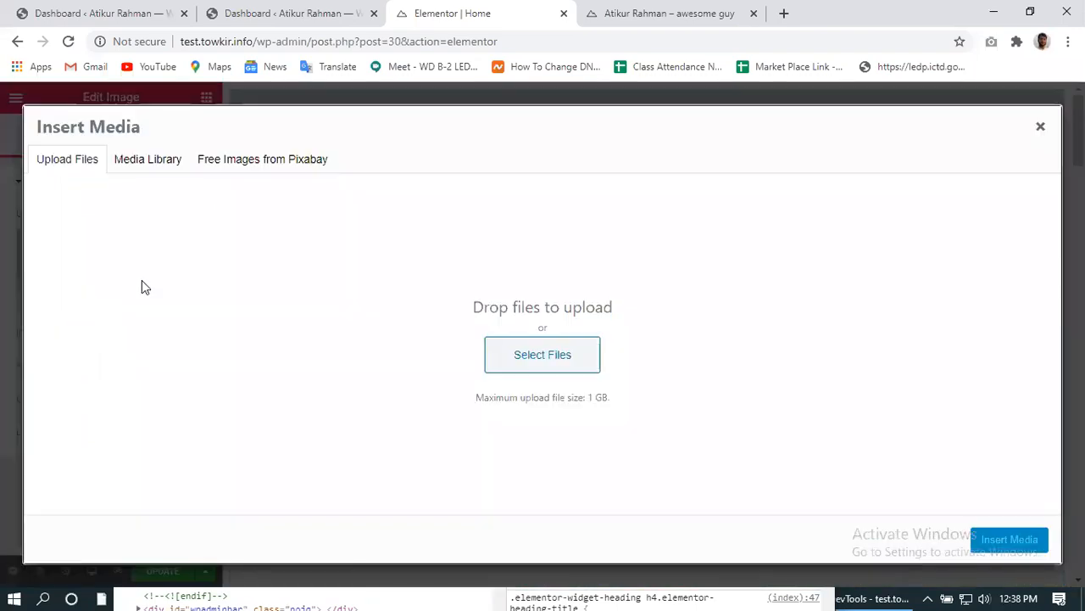
{"action": "left_click", "coordinate": [158, 163]}
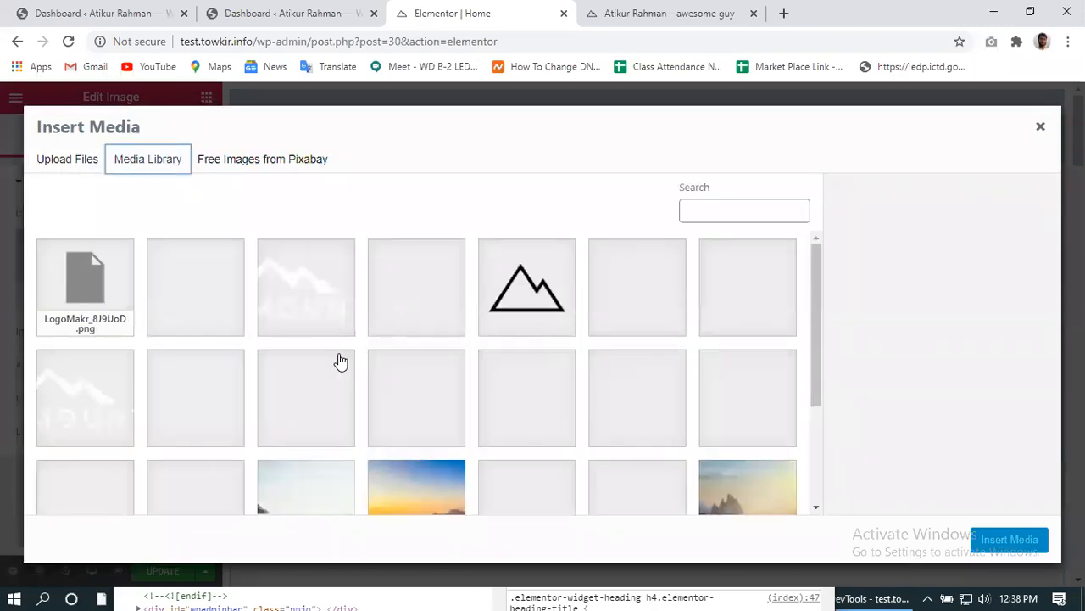
{"action": "left_click", "coordinate": [644, 407]}
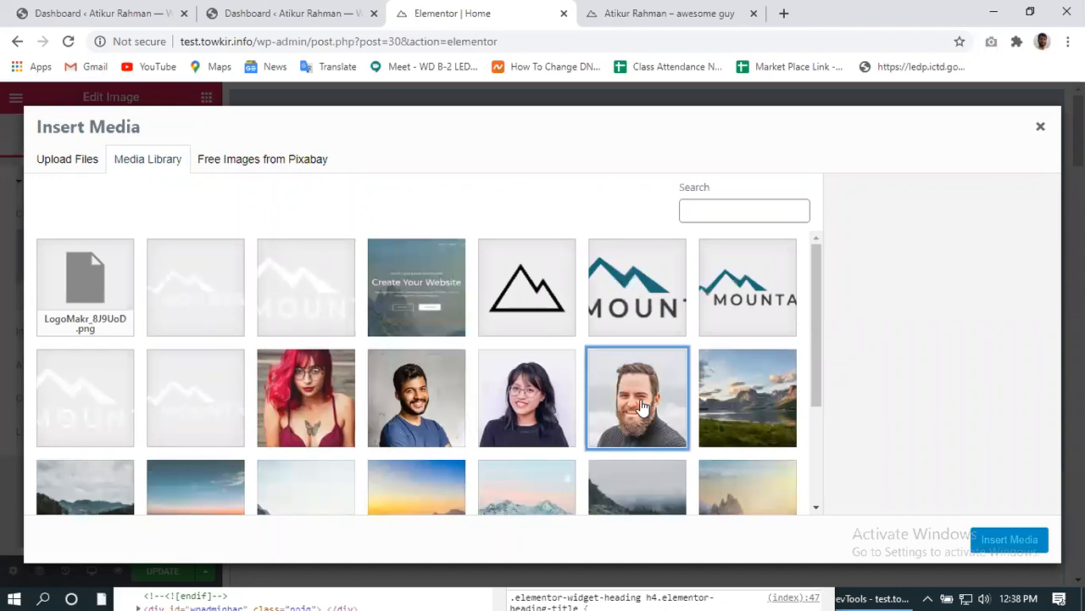
{"action": "left_click", "coordinate": [1004, 540]}
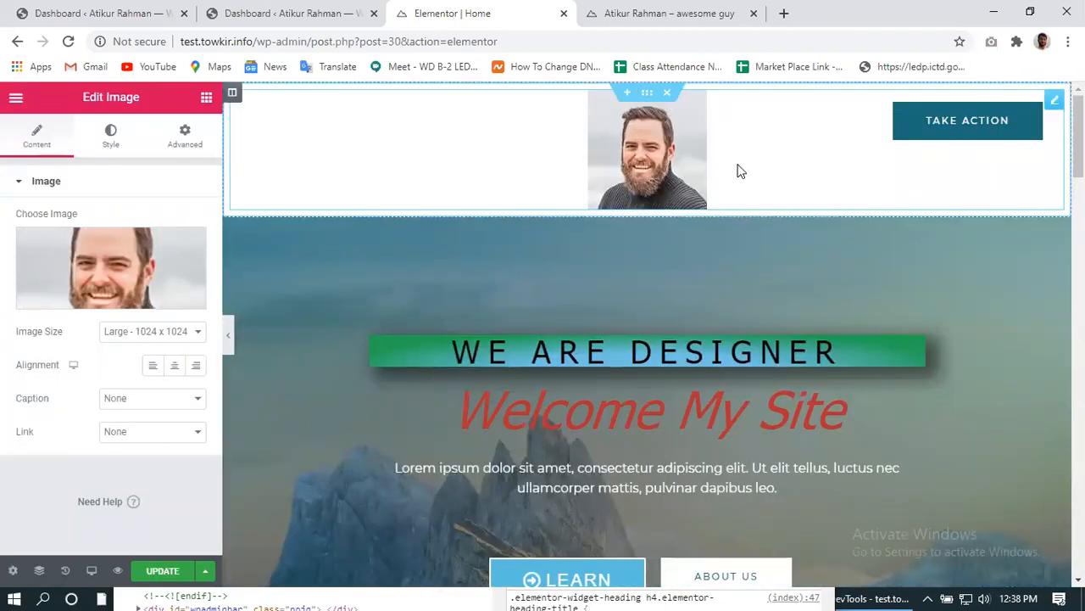
- Drag the portrait image into the hero column, above the WE ARE DESIGNER banner
{"action": "left_click_drag", "start_coordinate": [624, 141], "coordinate": [585, 165]}
{"action": "left_click_drag", "start_coordinate": [625, 142], "coordinate": [604, 164]}
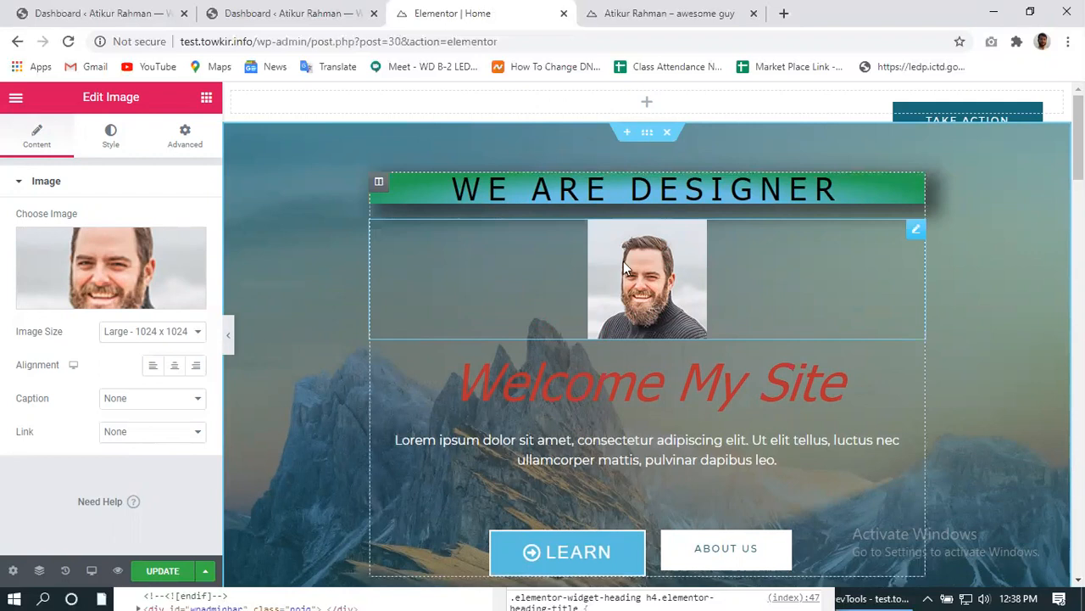
{"action": "left_click", "coordinate": [379, 184]}
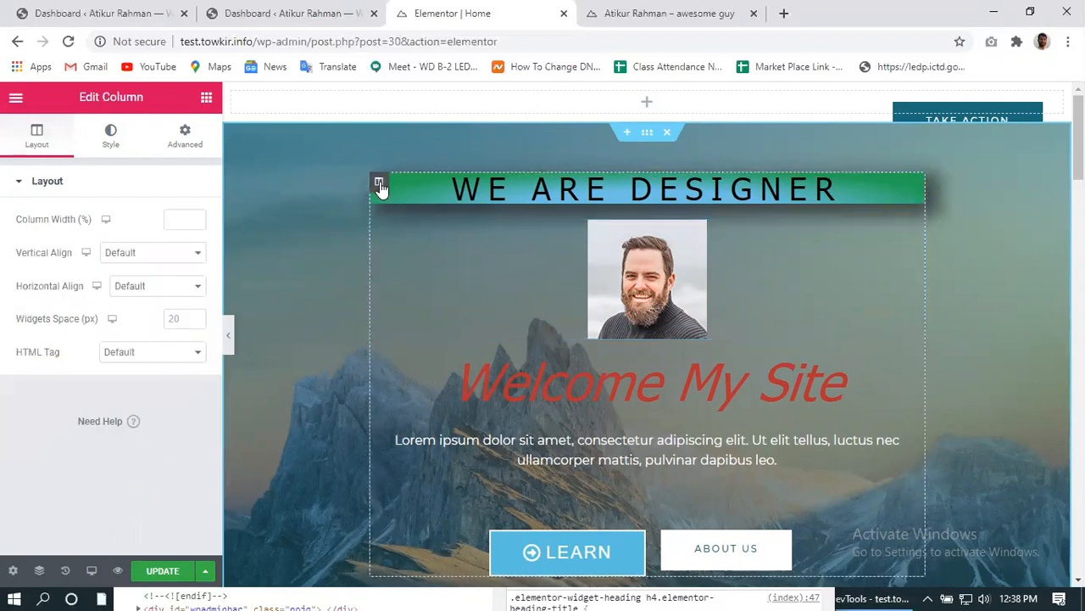
{"action": "left_click_drag", "start_coordinate": [642, 256], "coordinate": [628, 217]}
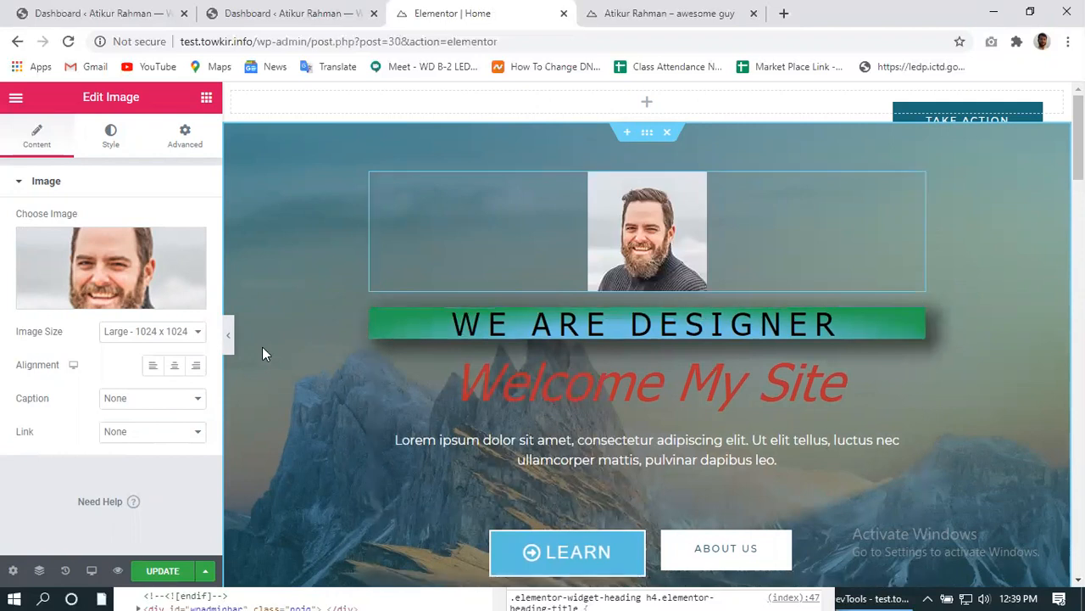
- Update the page with the portrait placed above the banner
{"action": "scroll", "coordinate": [529, 385], "scroll_direction": "down", "scroll_amount": 4}
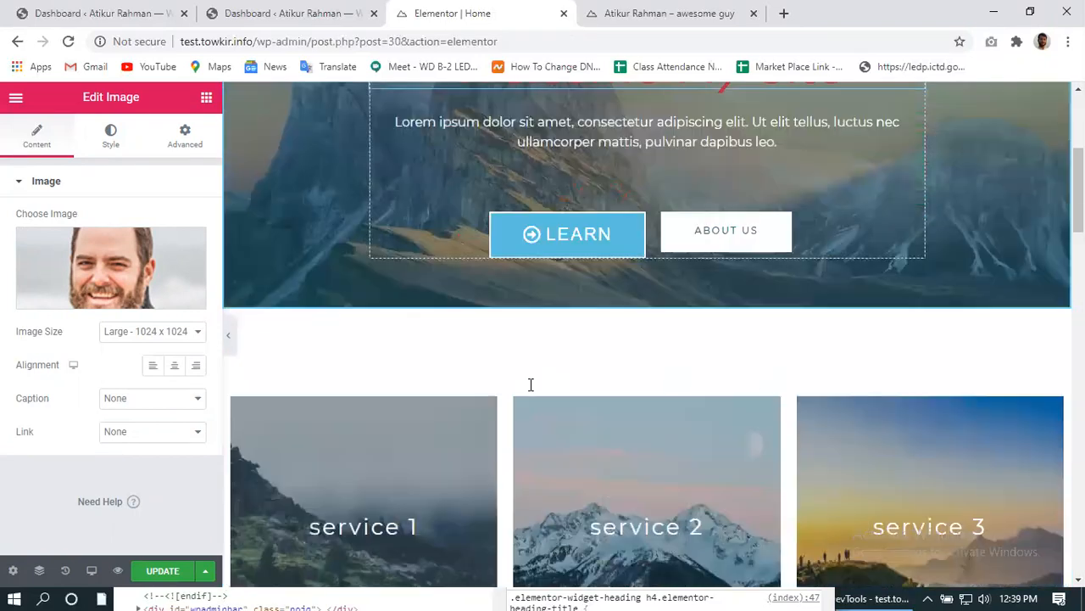
{"action": "scroll", "coordinate": [529, 385], "scroll_direction": "up", "scroll_amount": 4}
{"action": "left_click", "coordinate": [157, 573]}
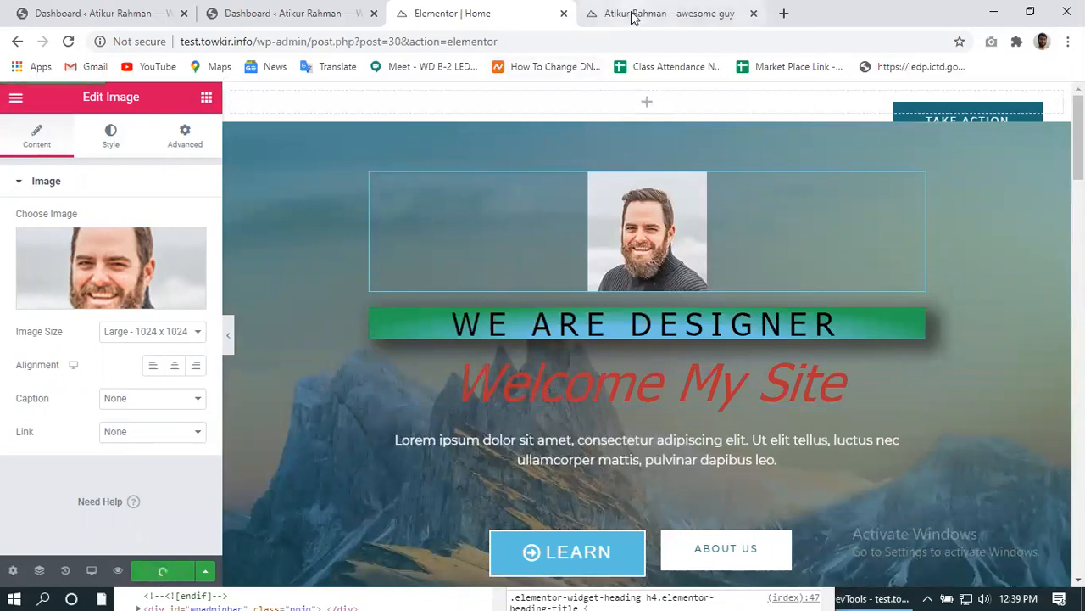
- Reload the live site to confirm the portrait, then return to the editor's widget list
{"action": "left_click", "coordinate": [631, 17]}
{"action": "left_click", "coordinate": [68, 40]}
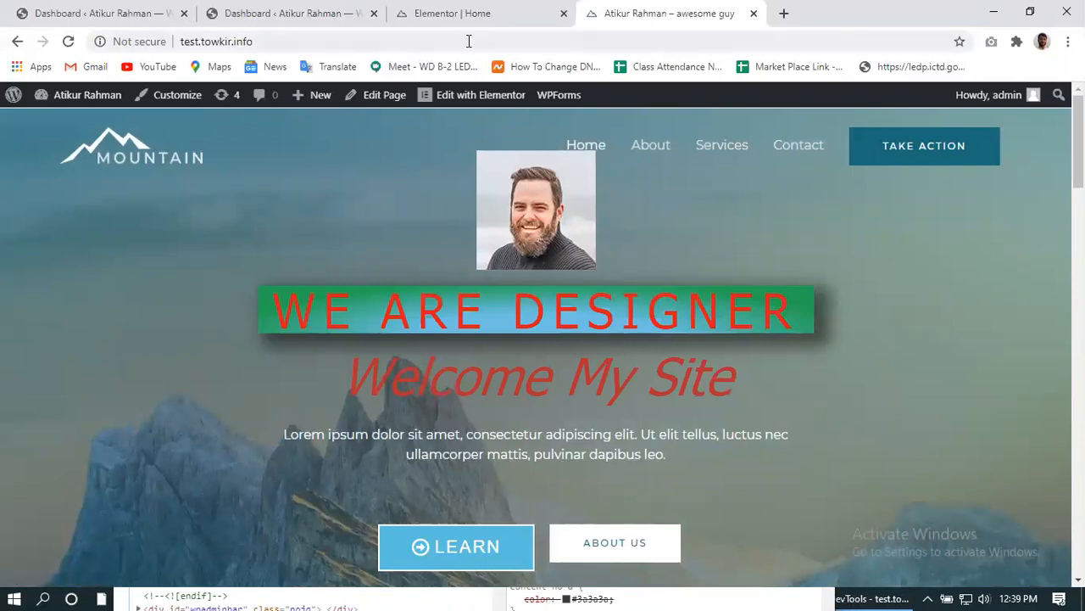
{"action": "left_click", "coordinate": [440, 15]}
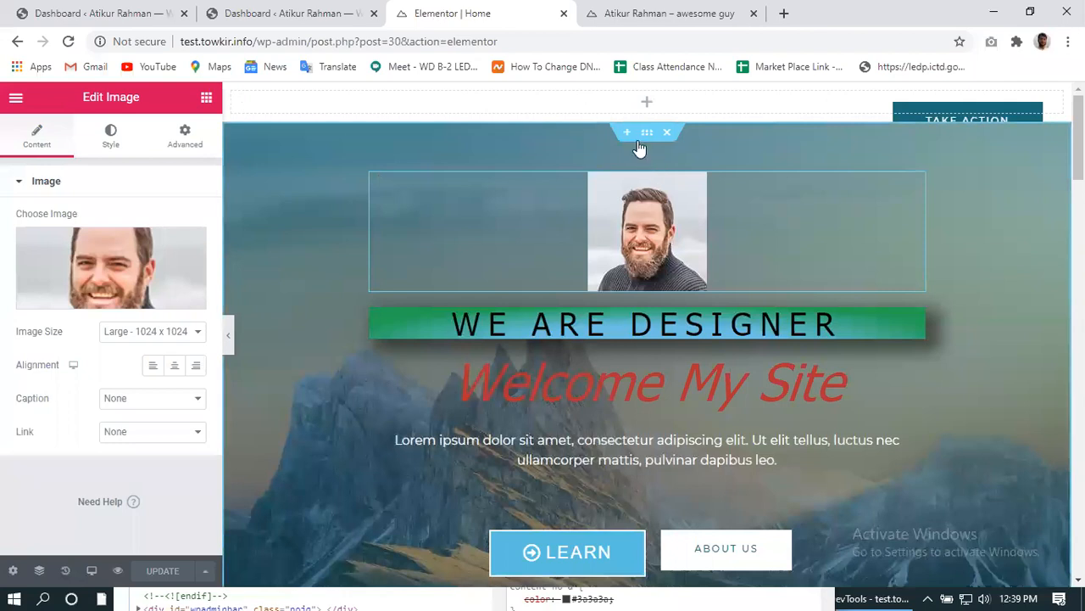
{"action": "left_click", "coordinate": [206, 98]}
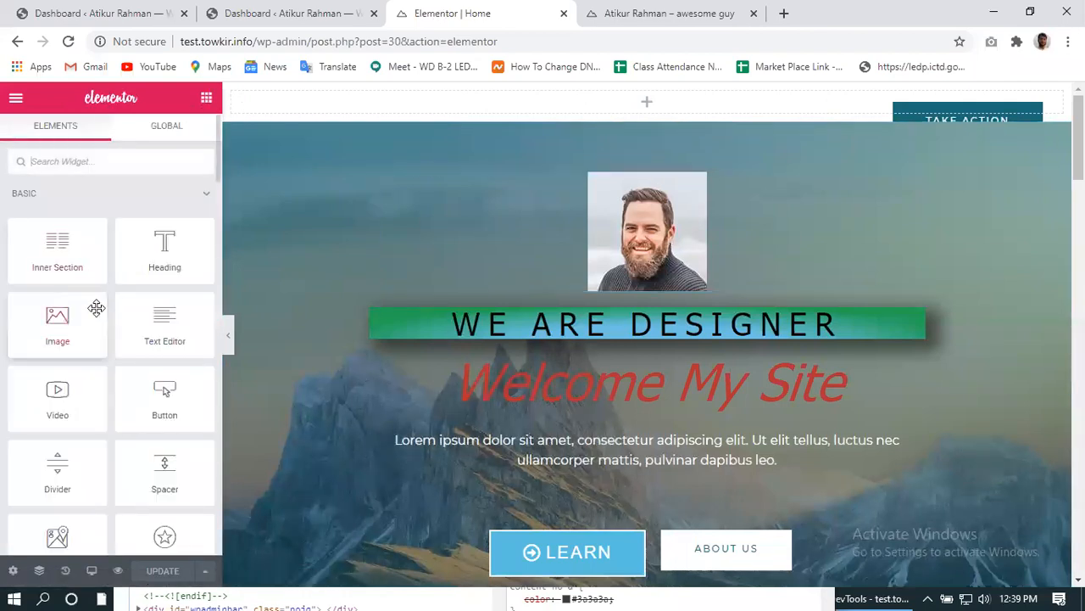
- Place a Spacer above the portrait, make it 60 px tall, and update the page
{"action": "scroll", "coordinate": [96, 307], "scroll_direction": "down", "scroll_amount": 1}
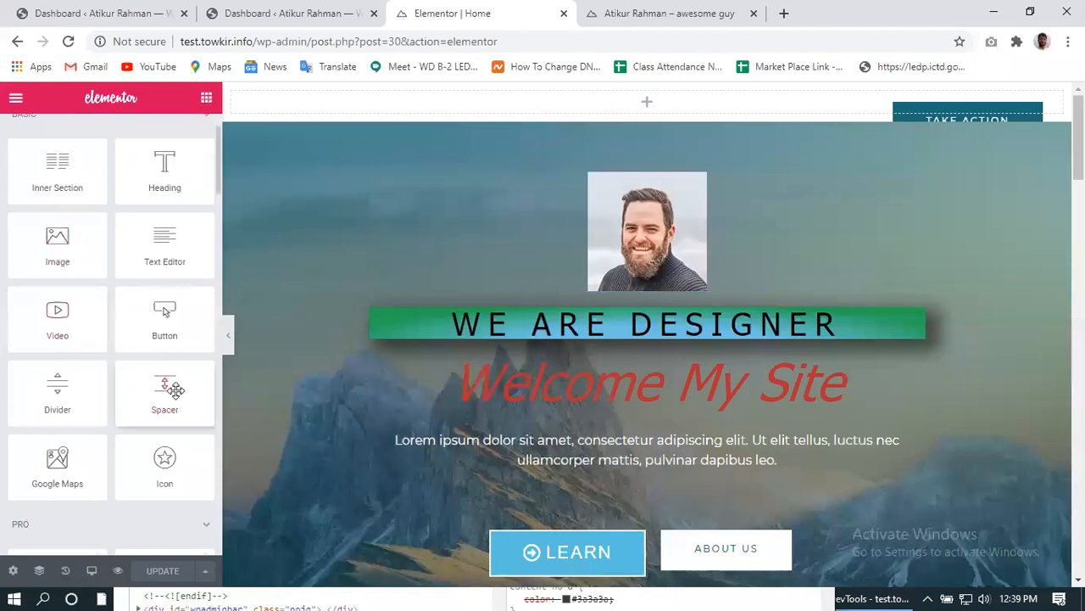
{"action": "left_click_drag", "start_coordinate": [176, 388], "coordinate": [654, 174]}
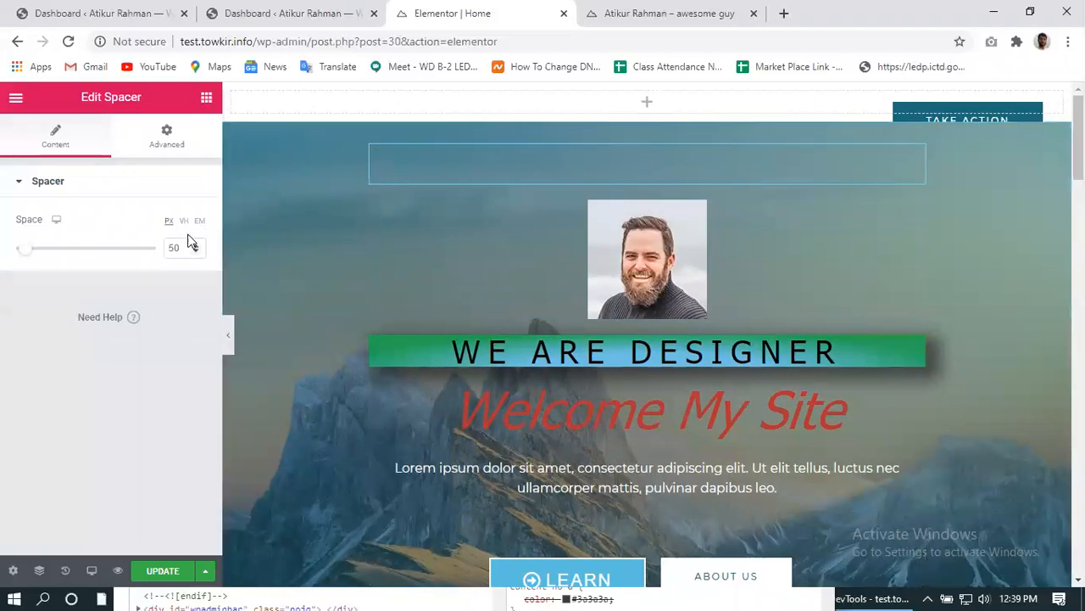
{"action": "mouse_move", "coordinate": [24, 247]}
{"action": "left_mouse_down"}
{"action": "mouse_move", "coordinate": [73, 249]}
{"action": "mouse_move", "coordinate": [28, 252]}
{"action": "left_mouse_up"}
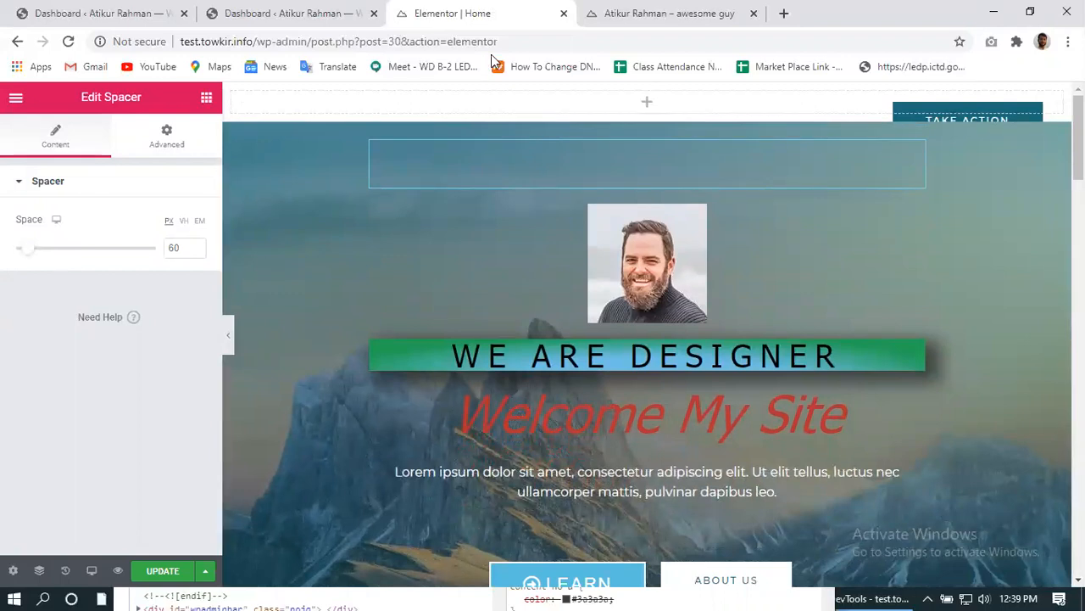
{"action": "left_click", "coordinate": [155, 576]}
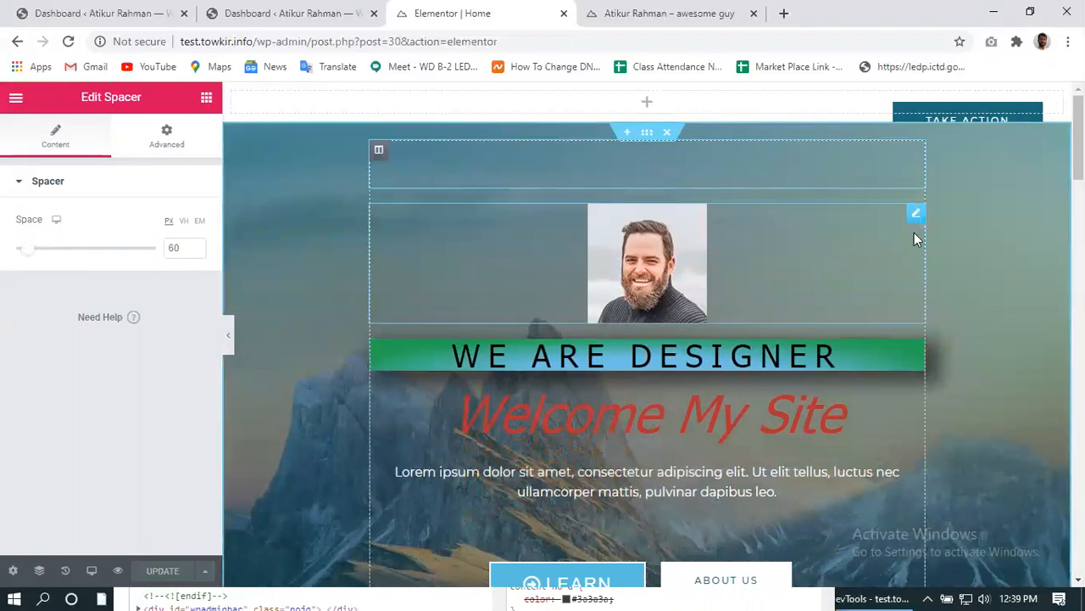
{"action": "left_click", "coordinate": [689, 15]}
{"action": "key", "text": "F5"}
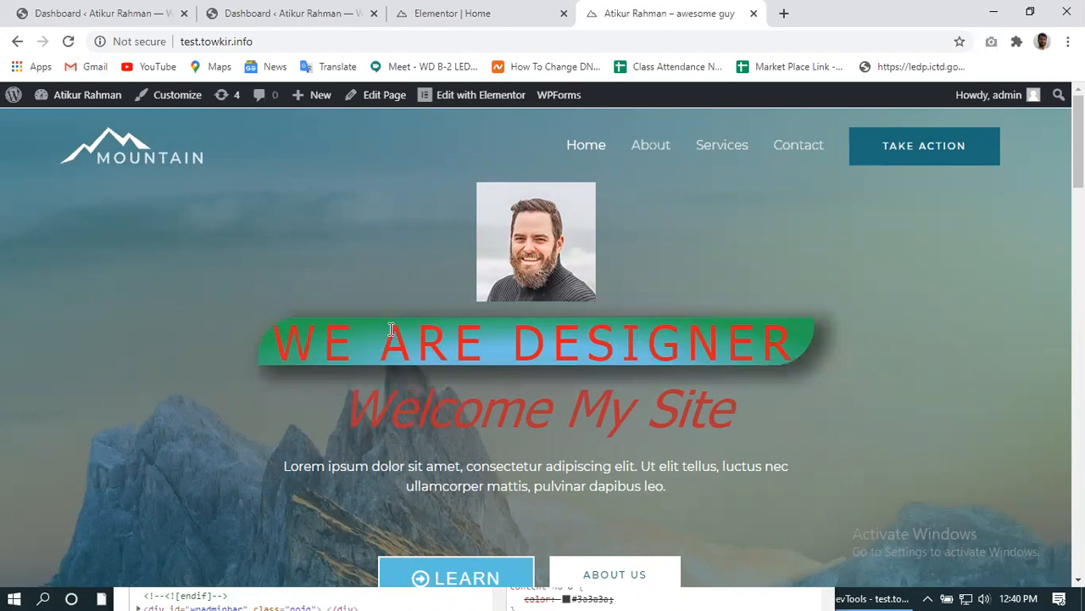
{"action": "scroll", "coordinate": [620, 382], "scroll_direction": "down", "scroll_amount": 4}
{"action": "scroll", "coordinate": [620, 383], "scroll_direction": "up", "scroll_amount": 1}
{"action": "scroll", "coordinate": [618, 387], "scroll_direction": "up", "scroll_amount": 2}
{"action": "scroll", "coordinate": [620, 386], "scroll_direction": "down", "scroll_amount": 3}
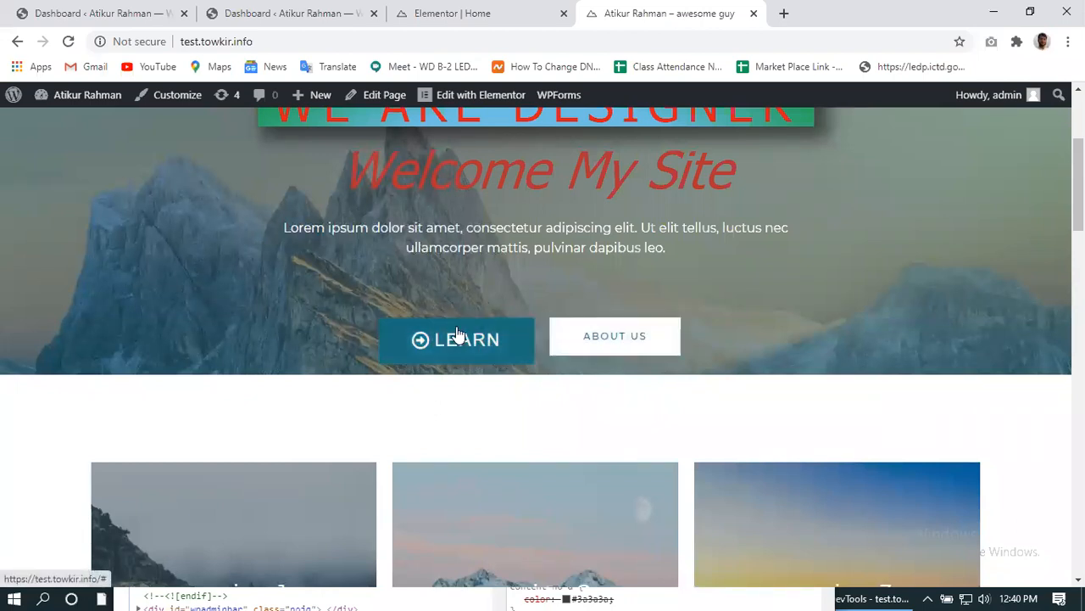
{"action": "scroll", "coordinate": [458, 335], "scroll_direction": "up", "scroll_amount": 3}
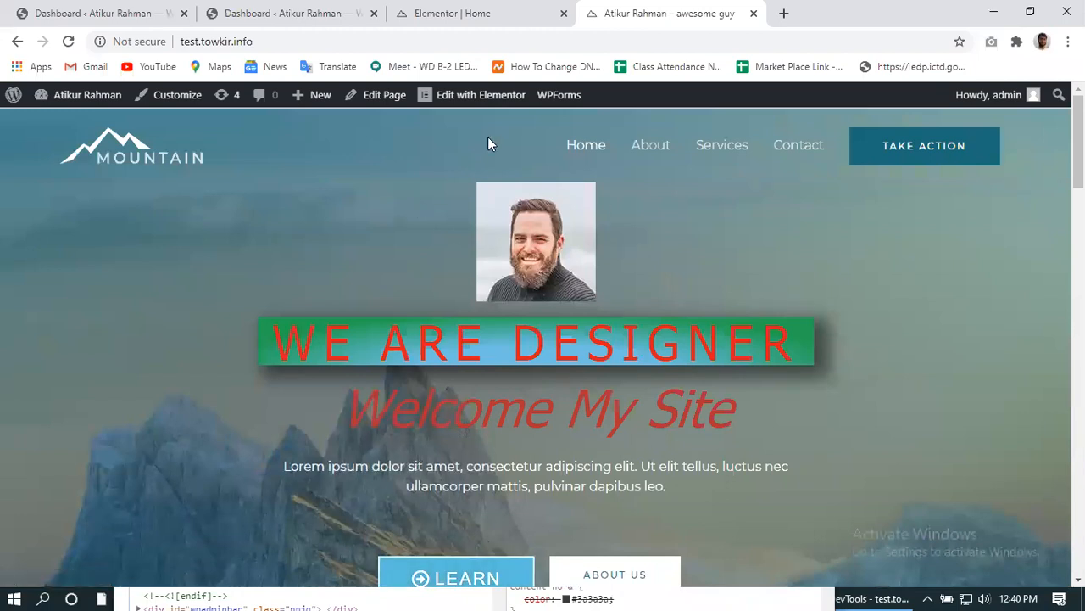
{"action": "left_click", "coordinate": [424, 14]}
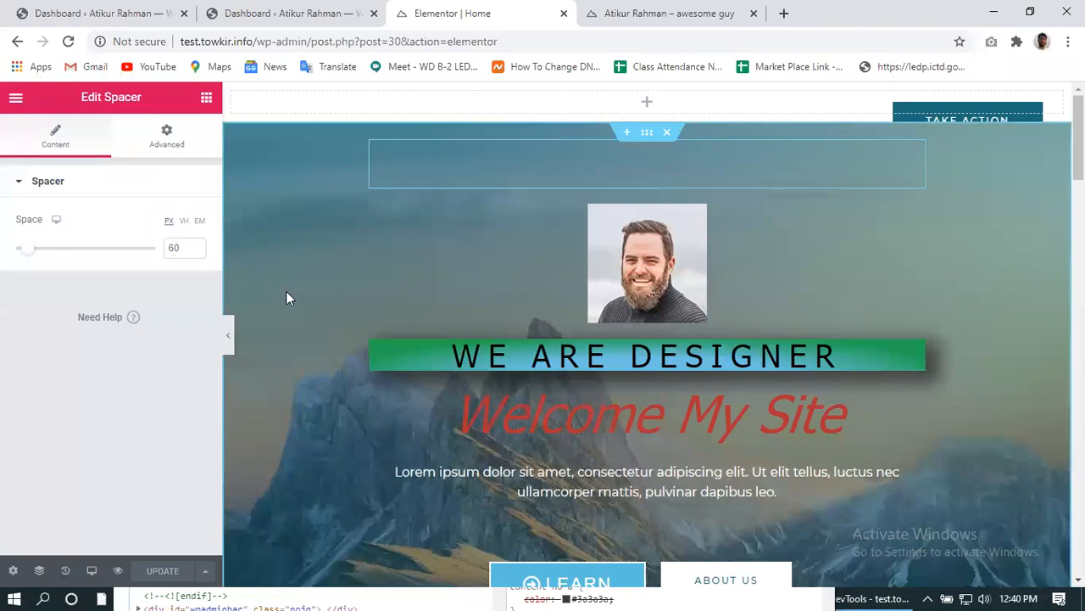
{"action": "scroll", "coordinate": [288, 306], "scroll_direction": "down", "scroll_amount": 6}
- Remove the LEARN button's arrow icon and change its label to Video
{"action": "scroll", "coordinate": [416, 291], "scroll_direction": "up", "scroll_amount": 3}
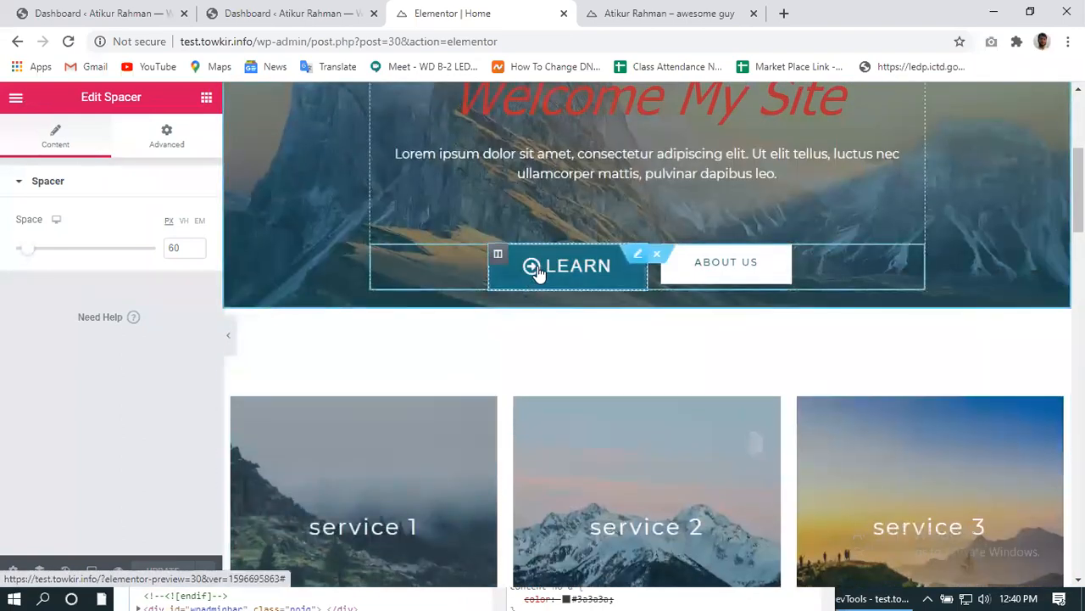
{"action": "left_click", "coordinate": [536, 270]}
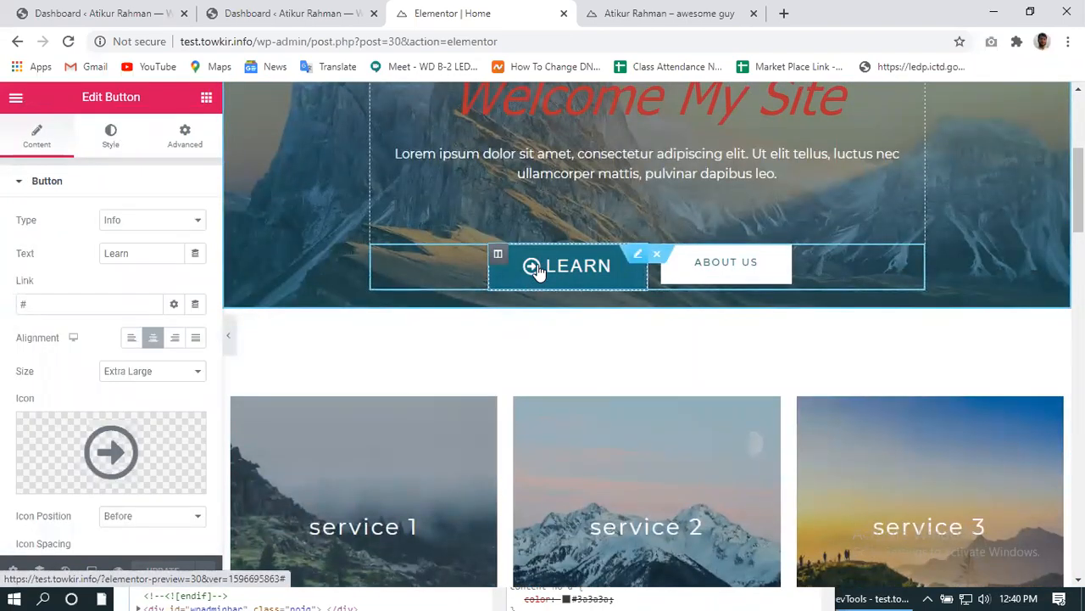
{"action": "scroll", "coordinate": [84, 451], "scroll_direction": "down", "scroll_amount": 2}
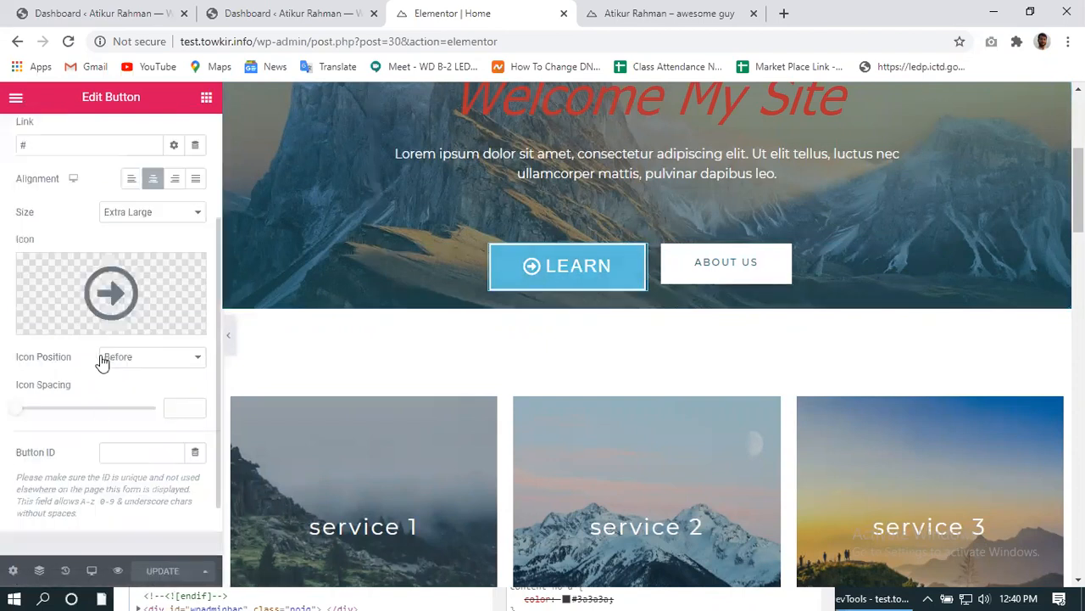
{"action": "left_click", "coordinate": [187, 273]}
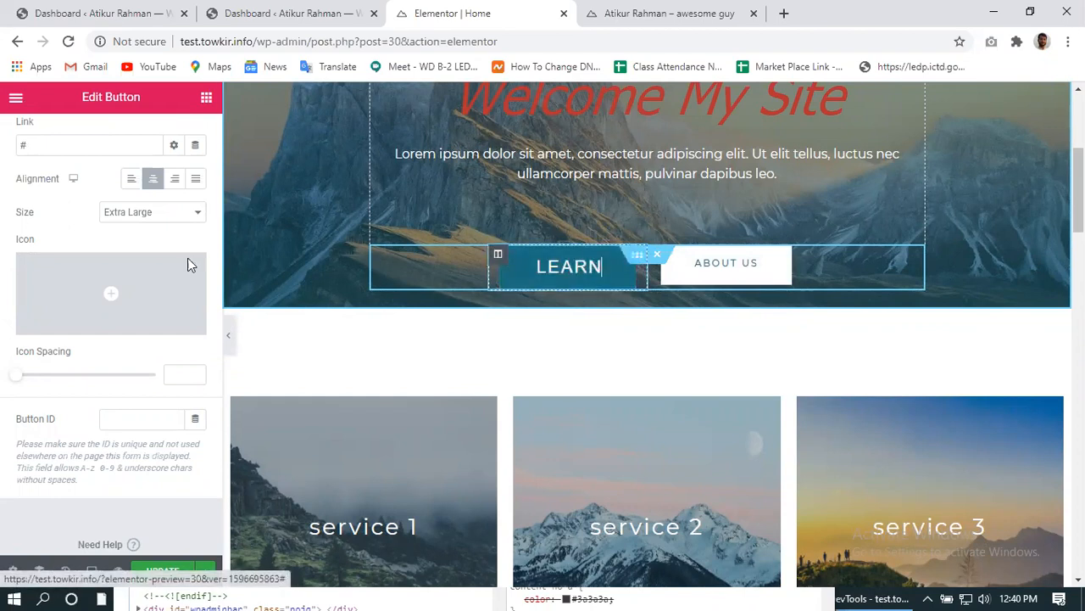
{"action": "mouse_move", "coordinate": [76, 289]}
{"action": "scroll", "coordinate": [76, 289], "scroll_direction": "up", "scroll_amount": 2}
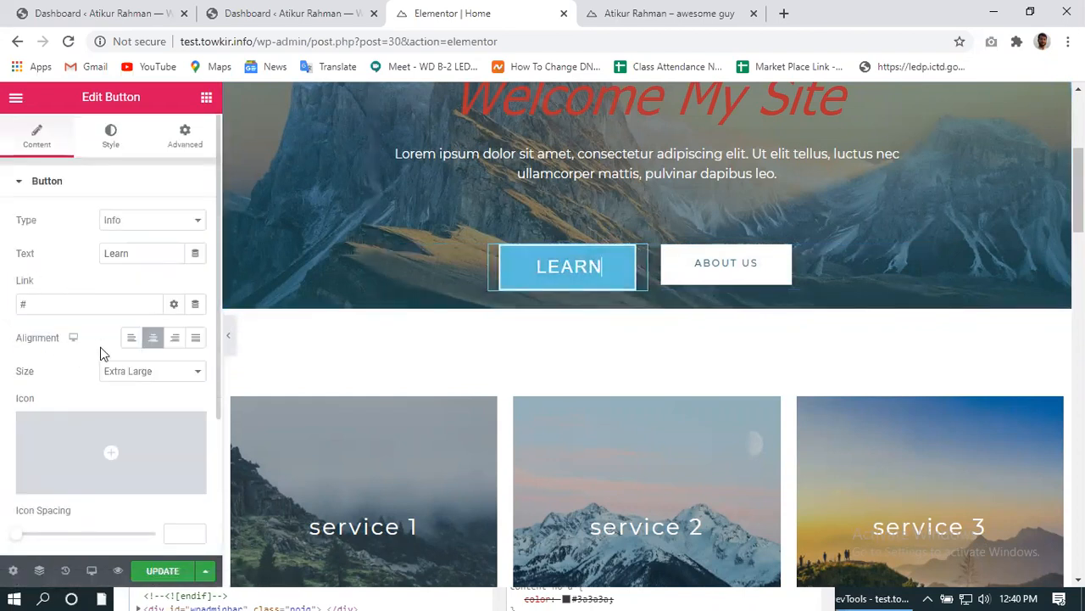
{"action": "left_click_drag", "start_coordinate": [144, 252], "coordinate": [85, 268]}
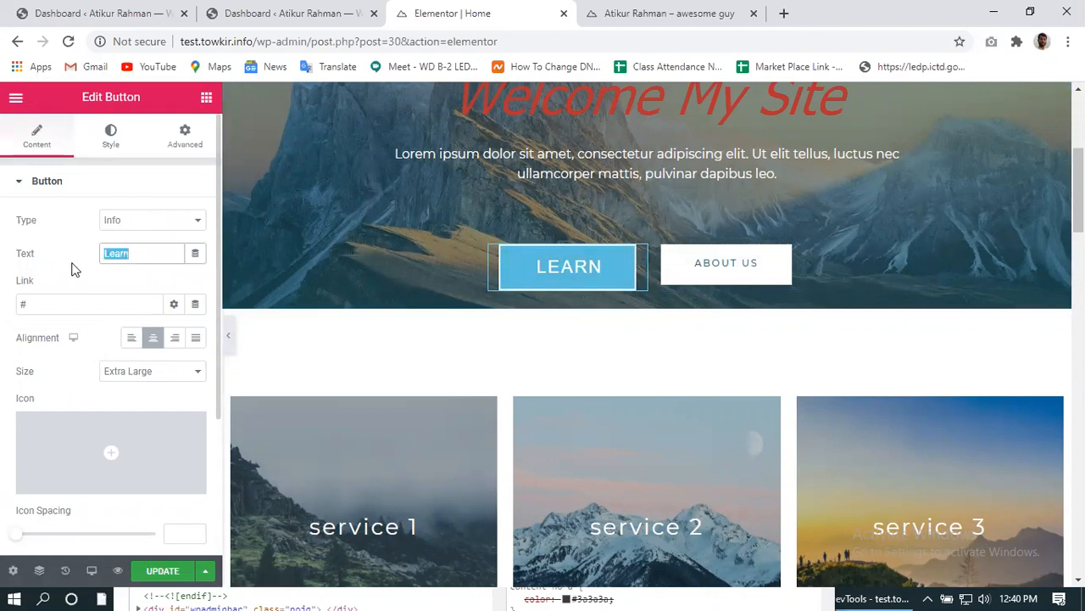
{"action": "type", "text": "Video"}
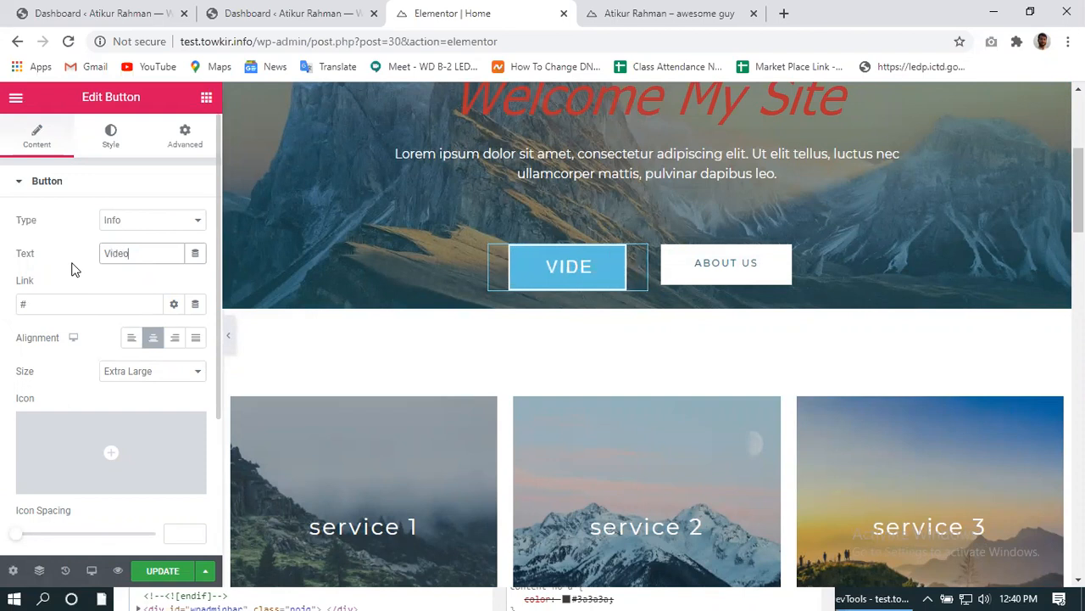
{"action": "left_click", "coordinate": [86, 306]}
{"action": "left_click_drag", "start_coordinate": [21, 315], "coordinate": [139, 323]}
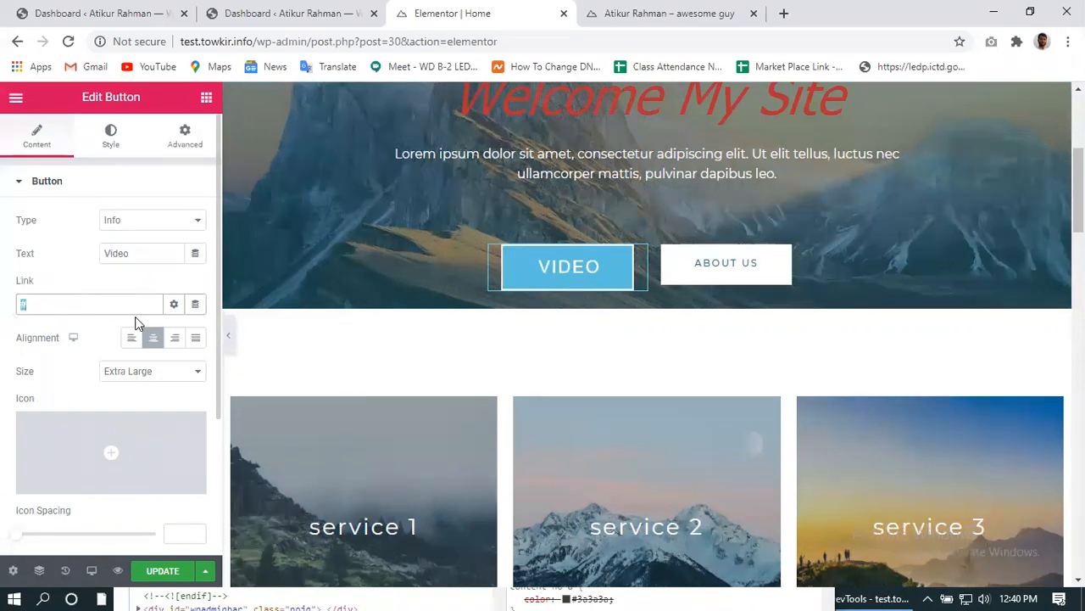
{"action": "type", "text": "https://youtube.com"}
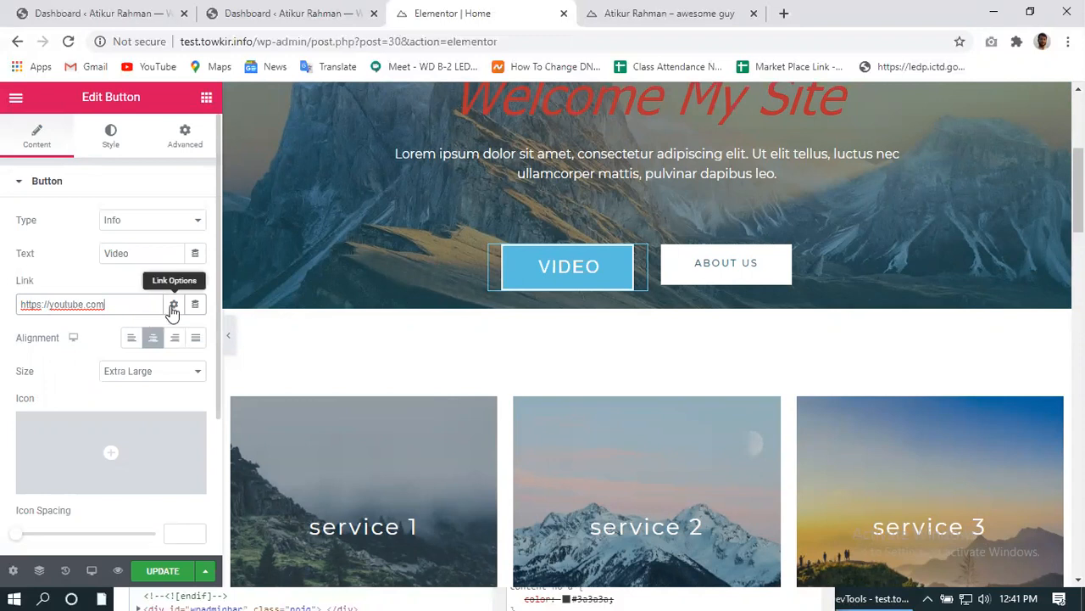
{"action": "left_click", "coordinate": [174, 305]}
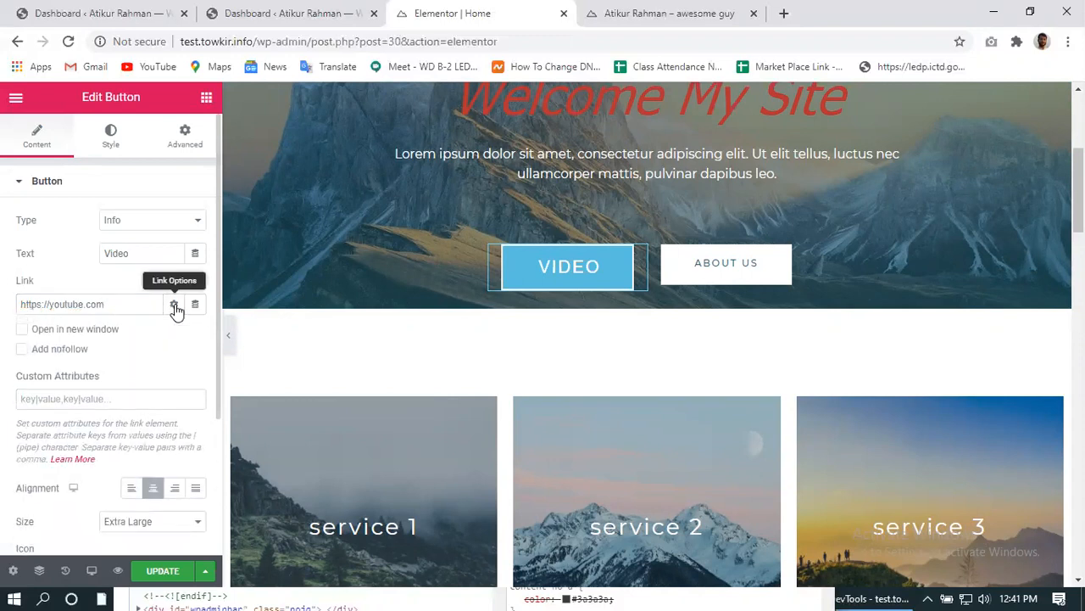
{"action": "left_click", "coordinate": [22, 330]}
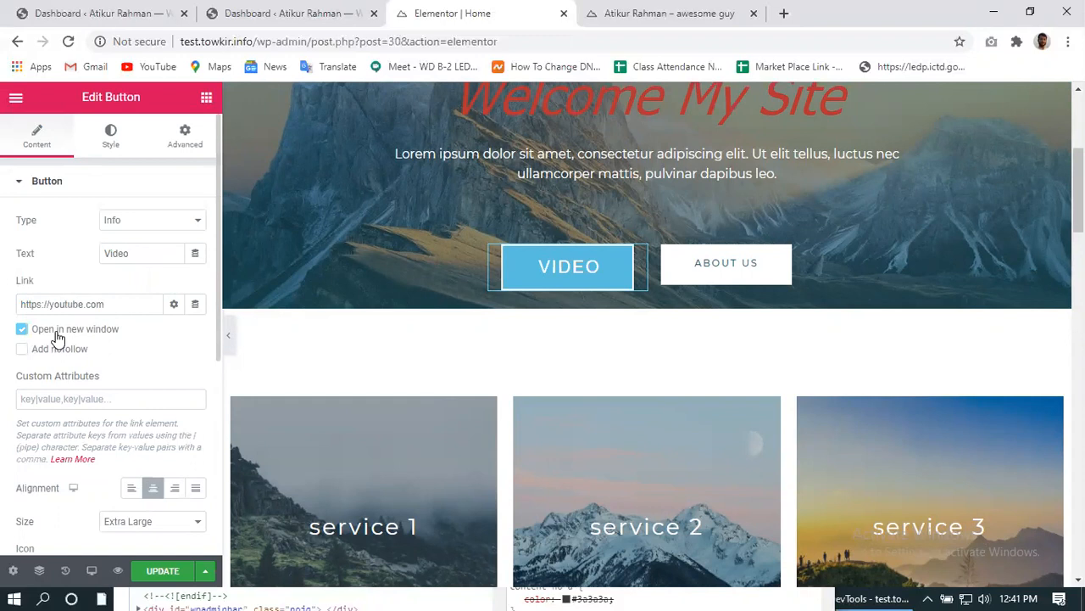
{"action": "left_click", "coordinate": [153, 570]}
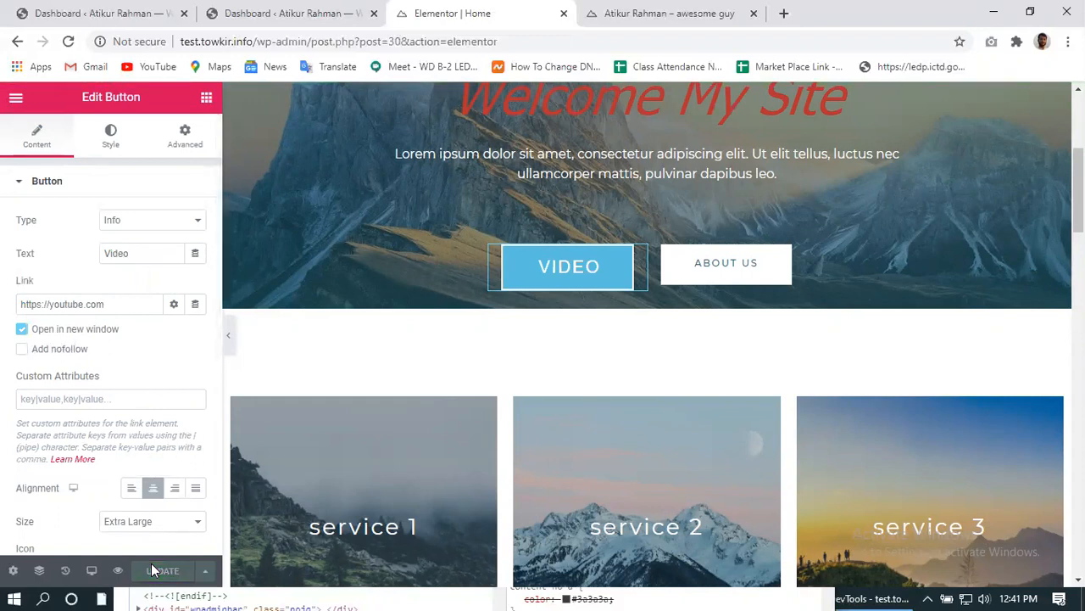
{"action": "left_click", "coordinate": [619, 13]}
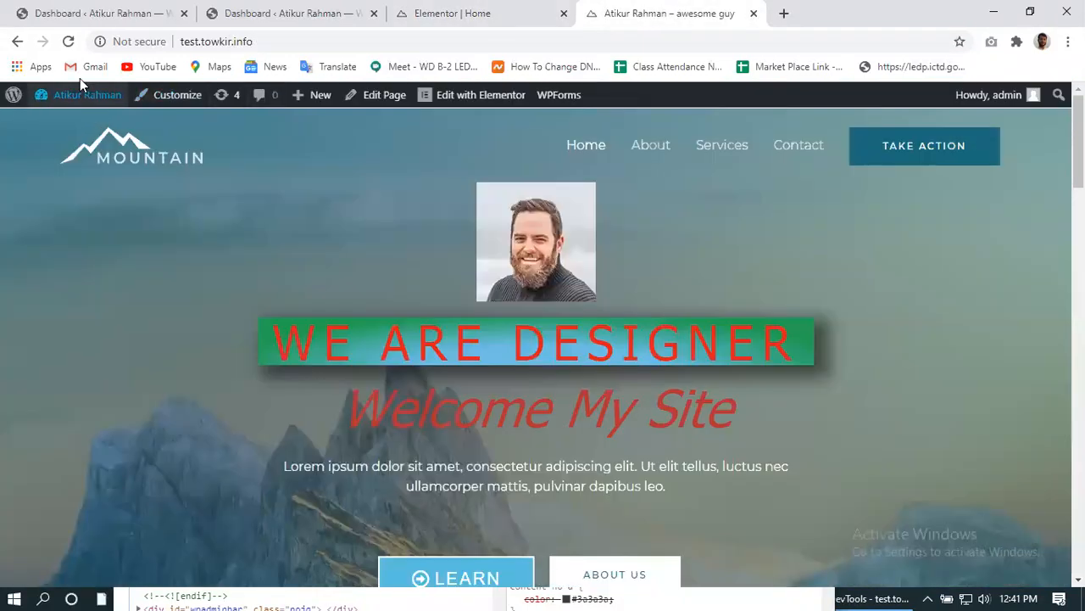
- Reload the live homepage, test that VIDEO opens YouTube in a new tab, then close that tab
{"action": "left_click", "coordinate": [68, 40]}
{"action": "scroll", "coordinate": [368, 416], "scroll_direction": "down", "scroll_amount": 3}
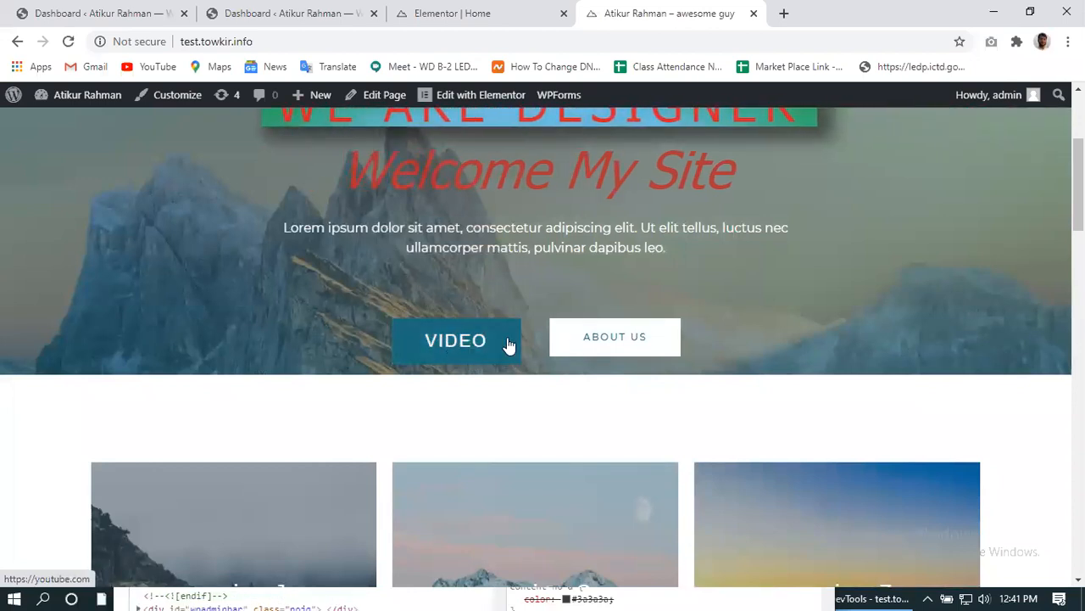
{"action": "left_click", "coordinate": [461, 344]}
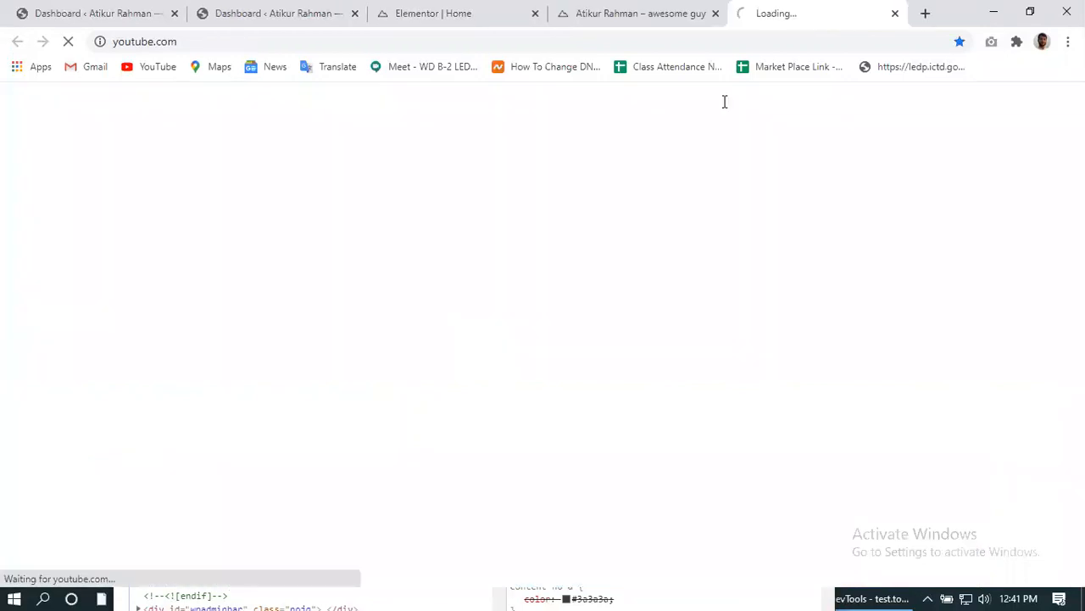
{"action": "left_click", "coordinate": [653, 18]}
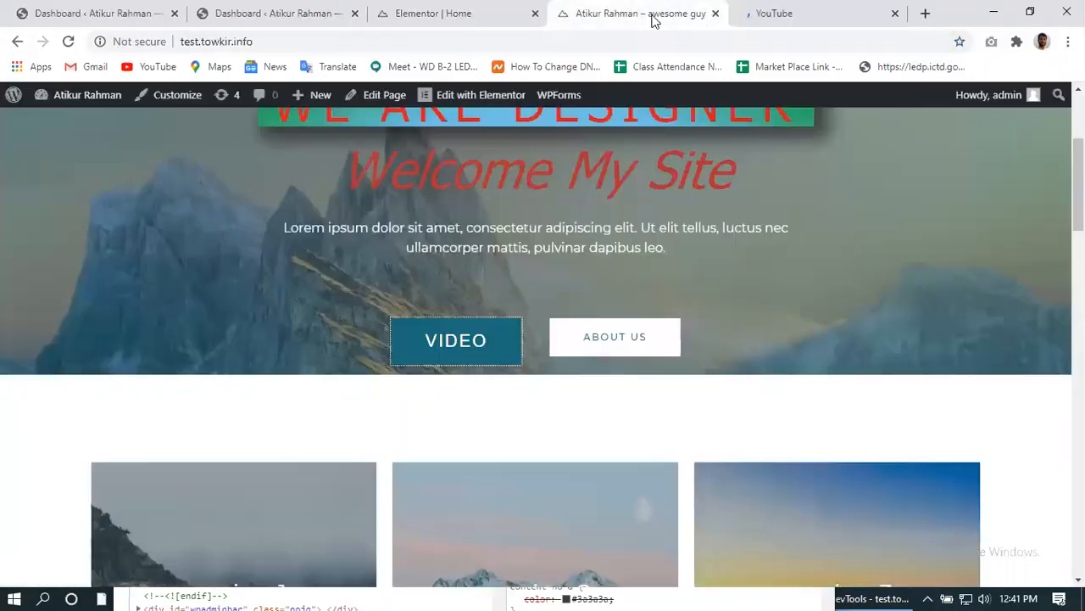
{"action": "left_click", "coordinate": [896, 13]}
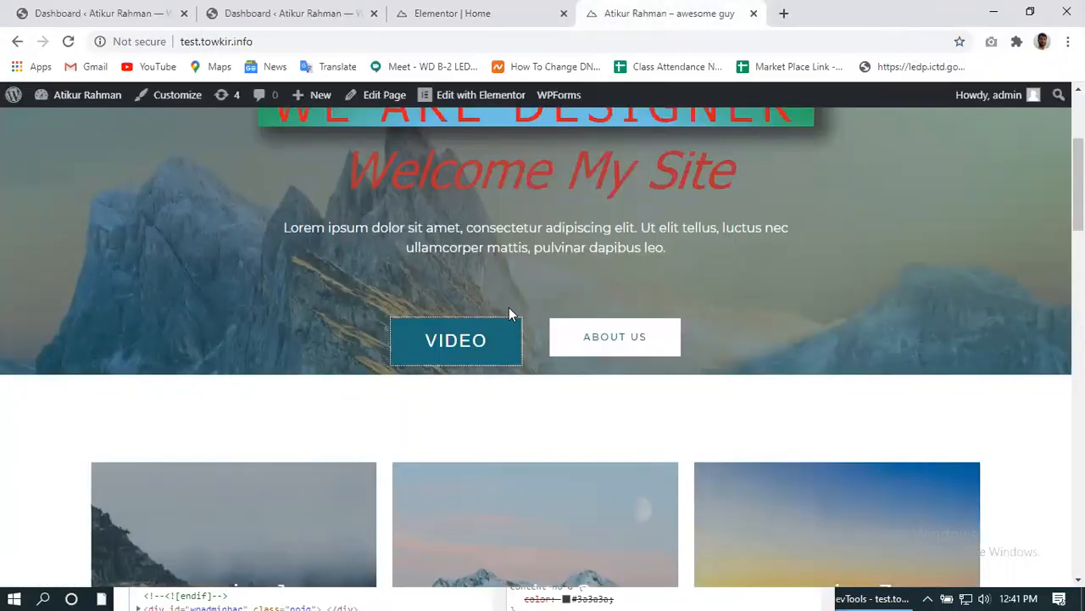
{"action": "scroll", "coordinate": [509, 313], "scroll_direction": "up", "scroll_amount": 3}
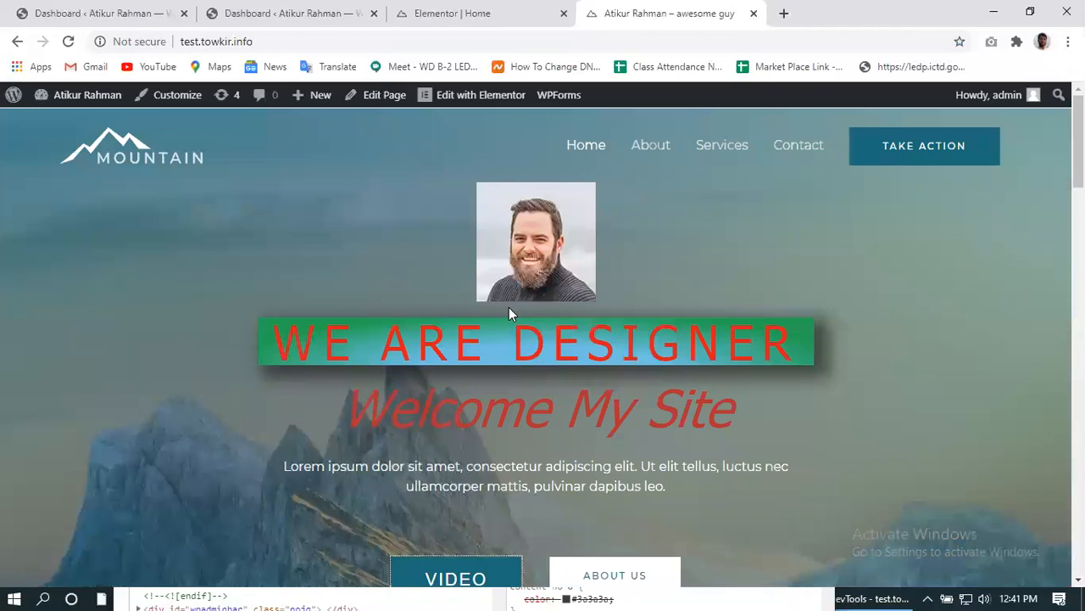
{"action": "scroll", "coordinate": [508, 314], "scroll_direction": "down", "scroll_amount": 6}
{"action": "scroll", "coordinate": [509, 314], "scroll_direction": "up", "scroll_amount": 4}
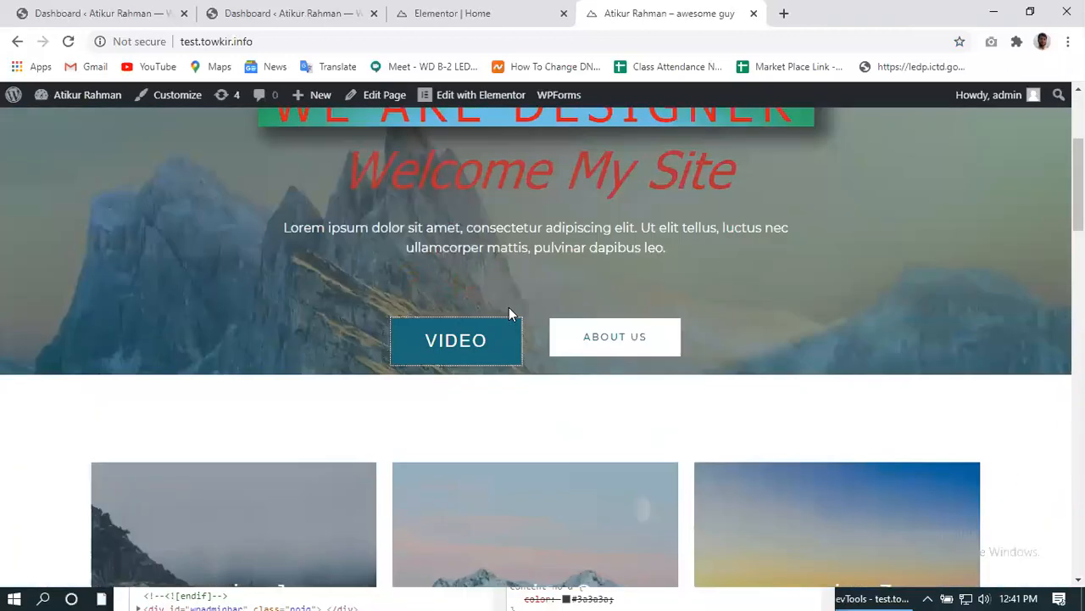
{"action": "scroll", "coordinate": [509, 314], "scroll_direction": "up", "scroll_amount": 3}
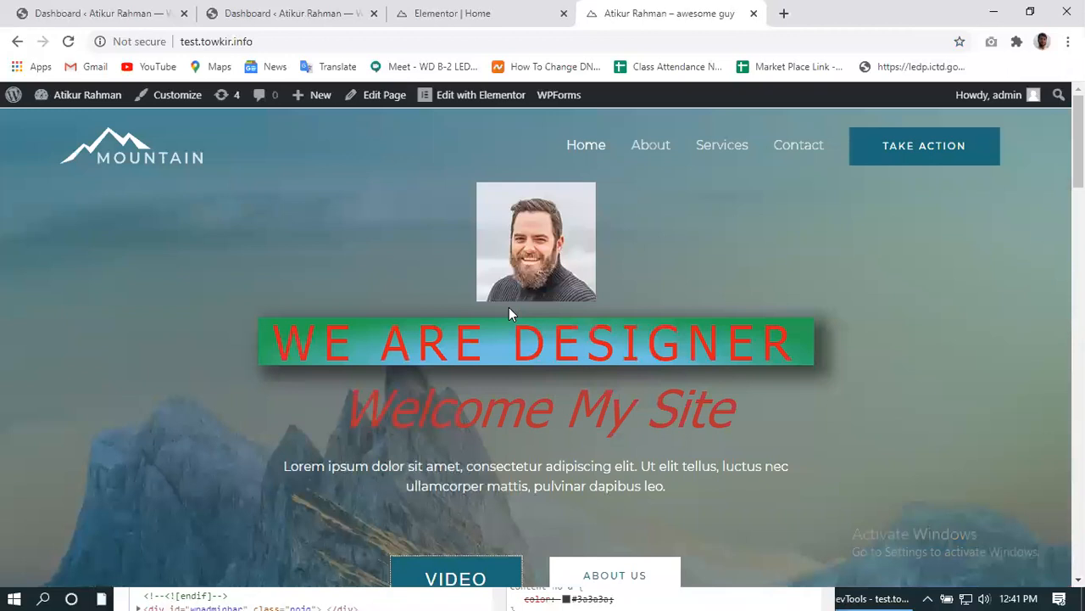
- Back in the editor, try the Success, Warning, Danger and Default button types, then restore Info
{"action": "left_click", "coordinate": [440, 10]}
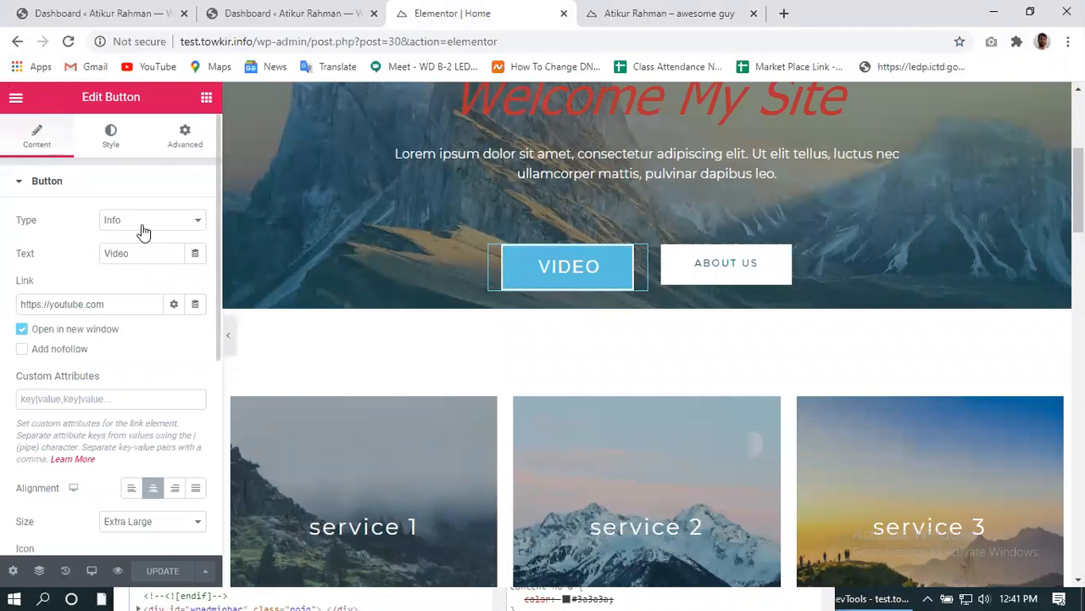
{"action": "left_click", "coordinate": [195, 223]}
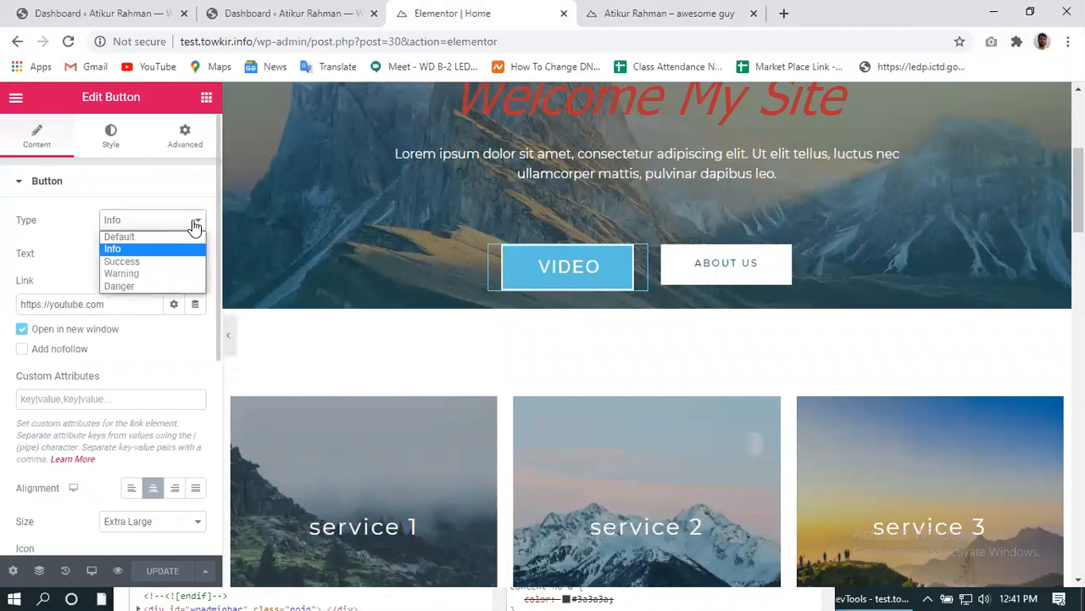
{"action": "left_click", "coordinate": [144, 262]}
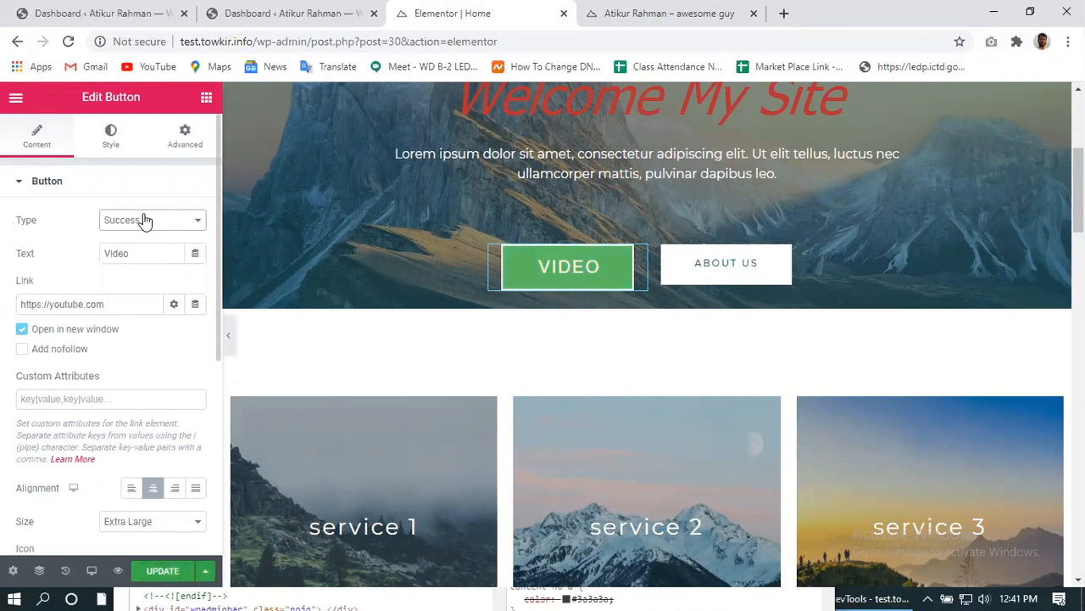
{"action": "left_click", "coordinate": [144, 220]}
{"action": "left_click", "coordinate": [140, 273]}
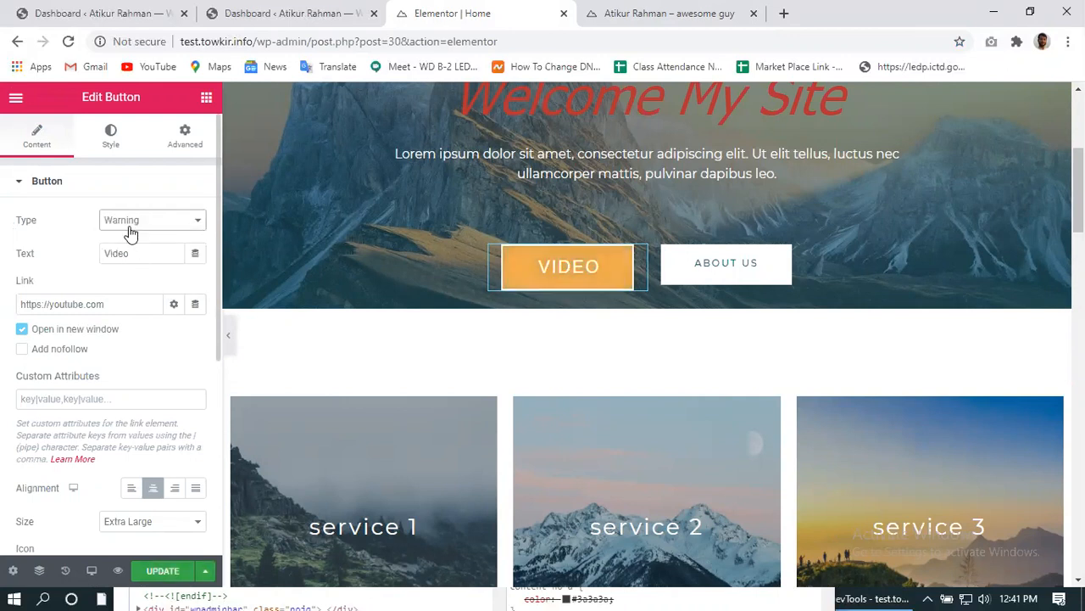
{"action": "left_click", "coordinate": [129, 223]}
{"action": "left_click", "coordinate": [130, 286]}
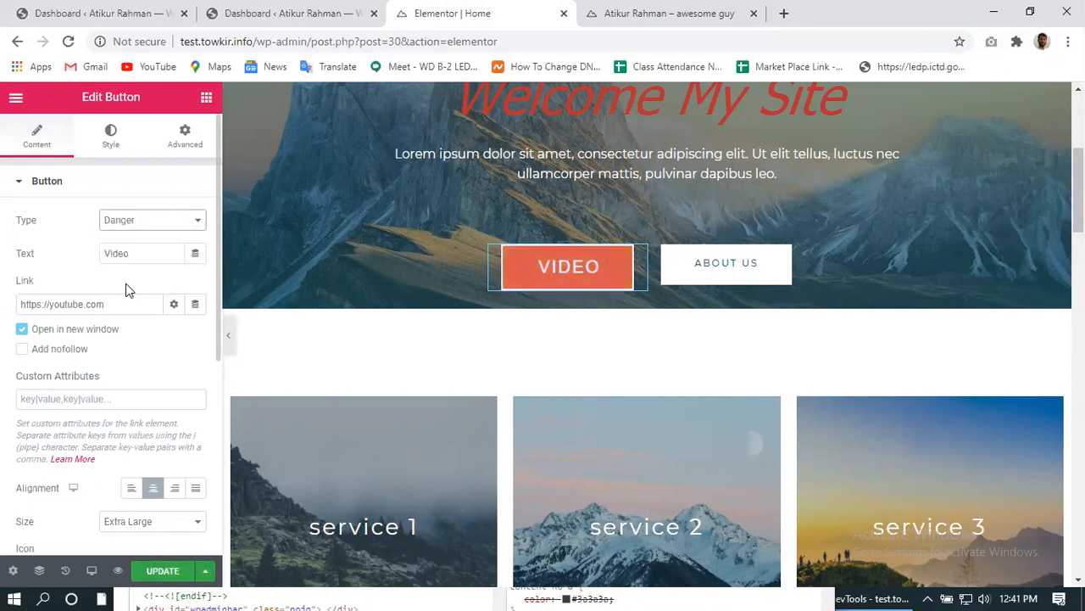
{"action": "left_click", "coordinate": [116, 223]}
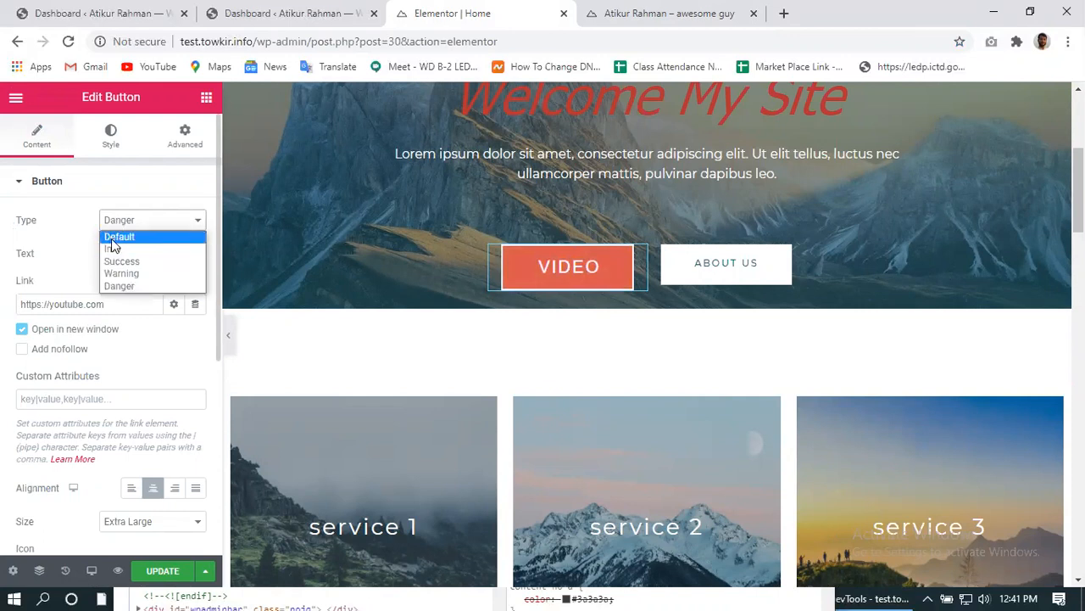
{"action": "left_click", "coordinate": [112, 238]}
{"action": "left_click", "coordinate": [130, 220]}
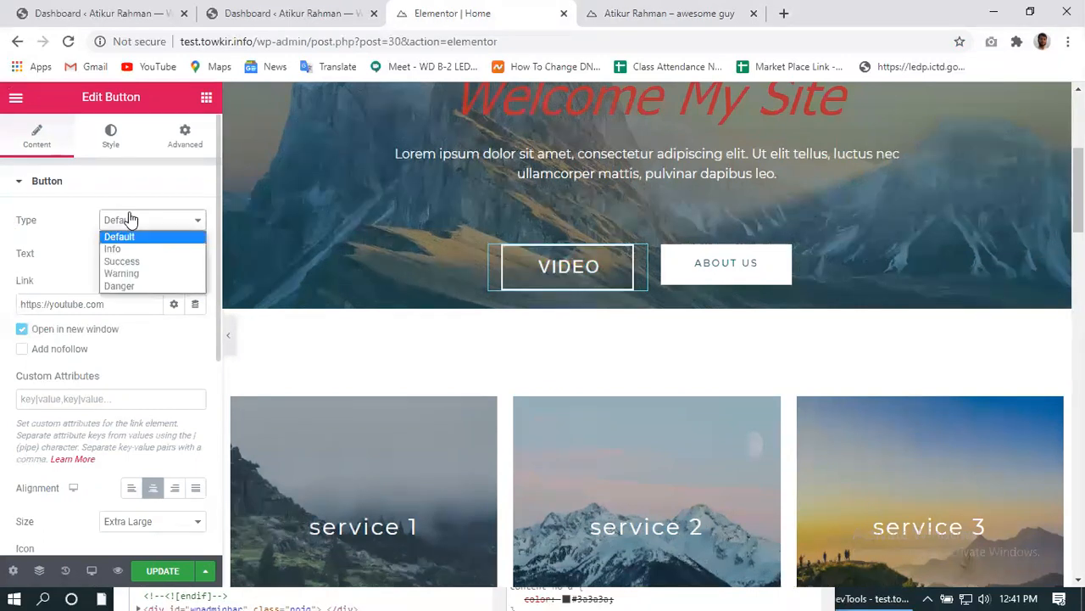
{"action": "left_click", "coordinate": [127, 245]}
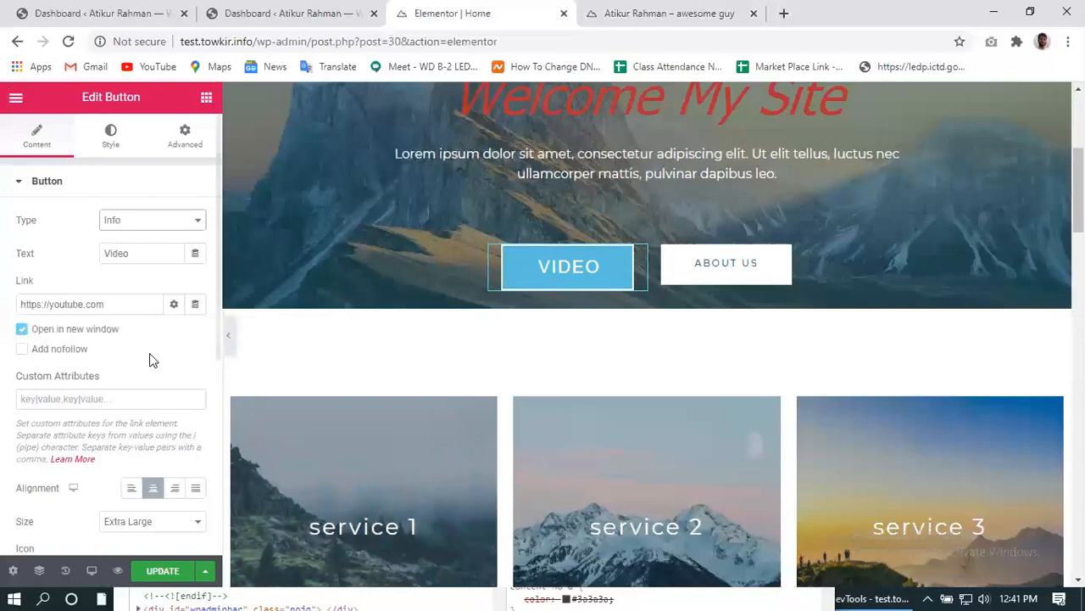
- Set the VIDEO button's Style background colour to dark red #A72828
{"action": "scroll", "coordinate": [144, 373], "scroll_direction": "down", "scroll_amount": 3}
{"action": "scroll", "coordinate": [135, 458], "scroll_direction": "down", "scroll_amount": 2}
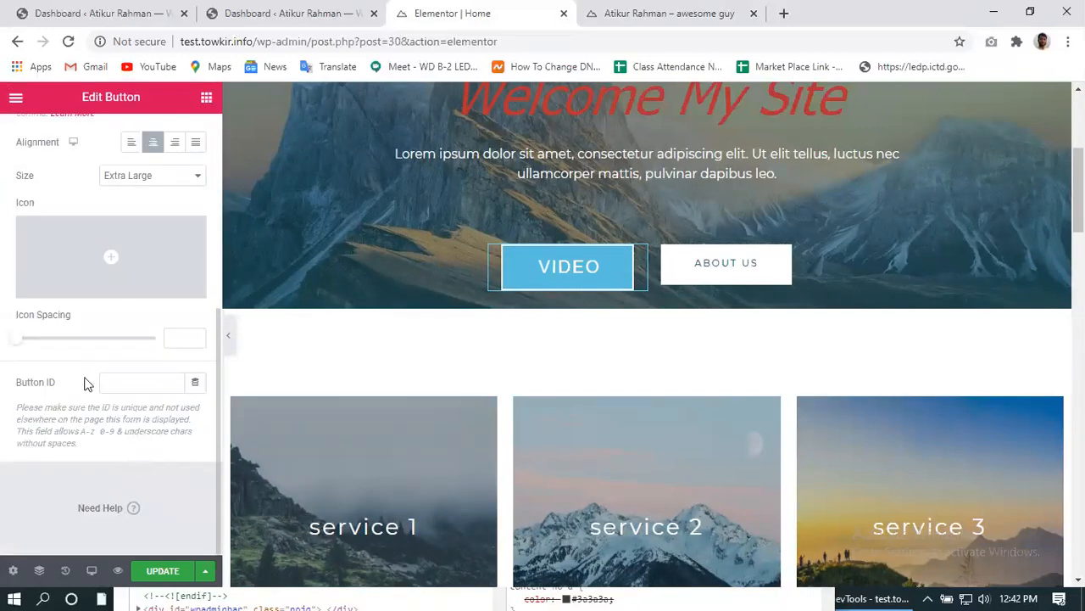
{"action": "scroll", "coordinate": [54, 318], "scroll_direction": "up", "scroll_amount": 5}
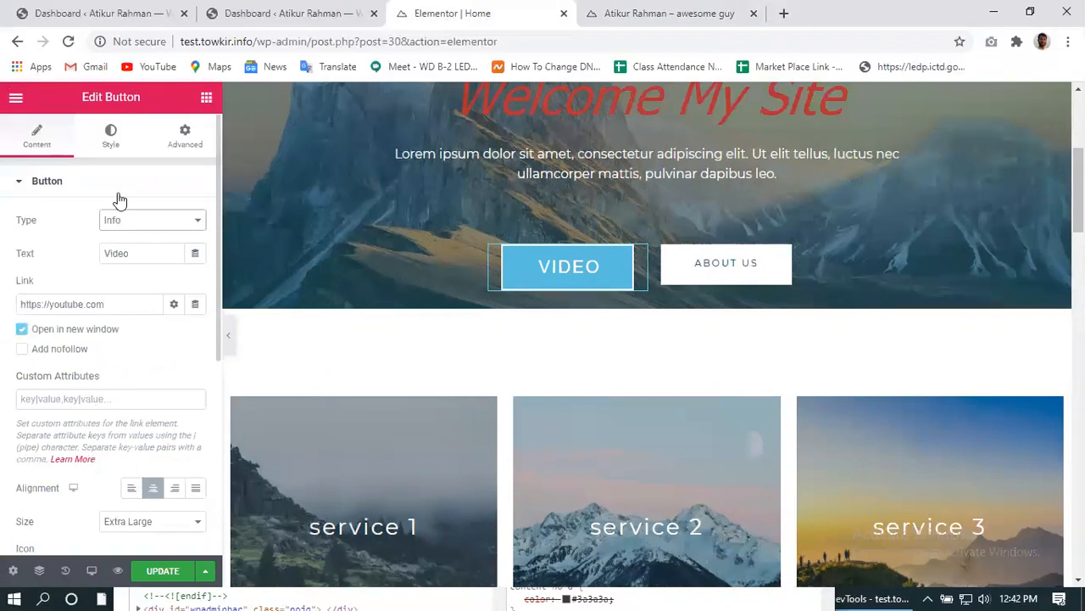
{"action": "left_click", "coordinate": [110, 136]}
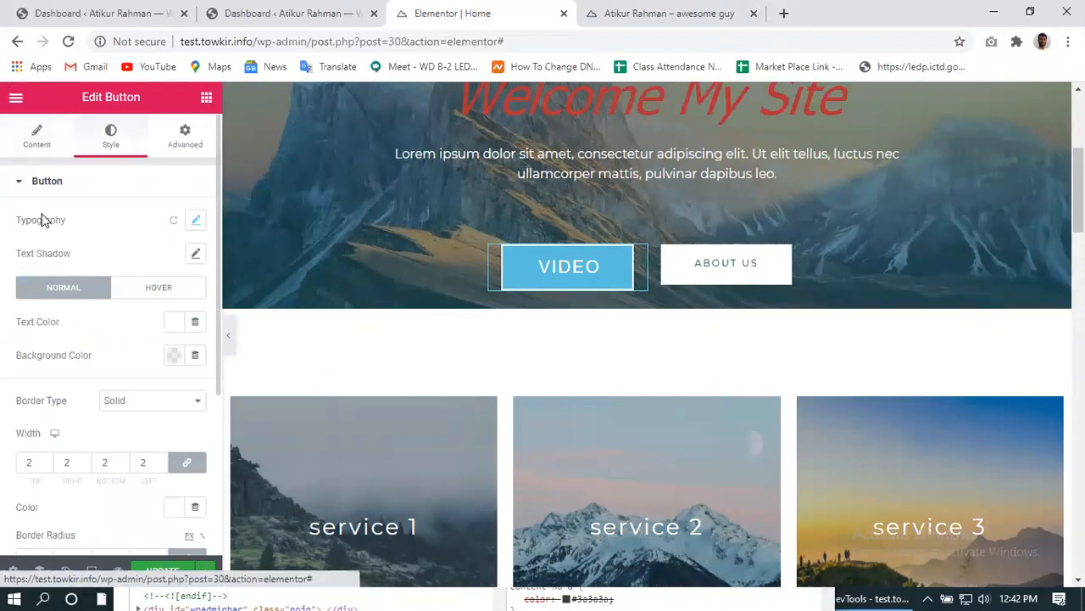
{"action": "left_click", "coordinate": [197, 222]}
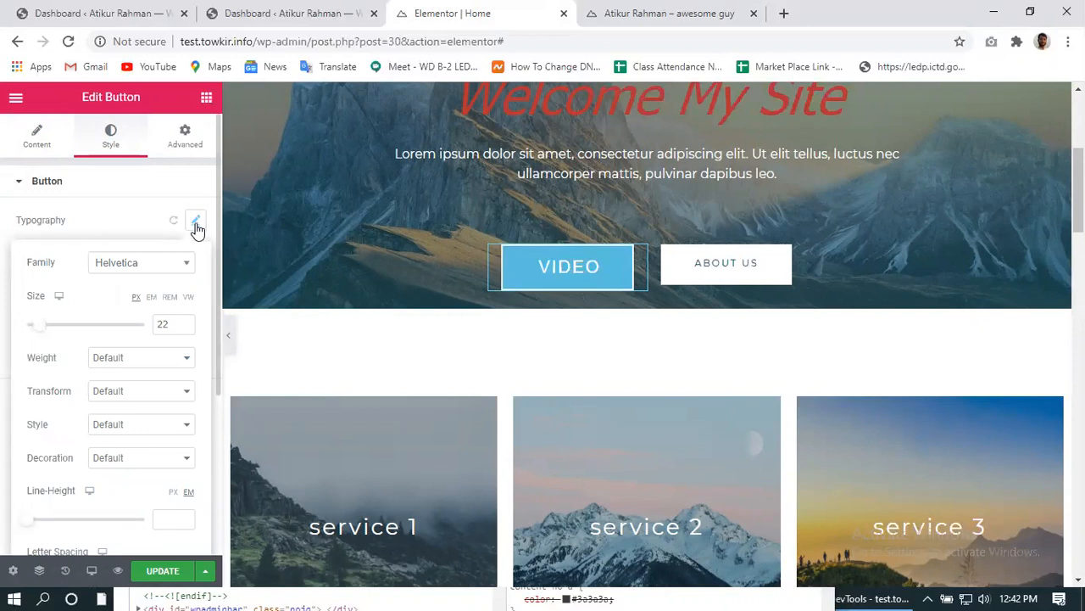
{"action": "left_click", "coordinate": [195, 227]}
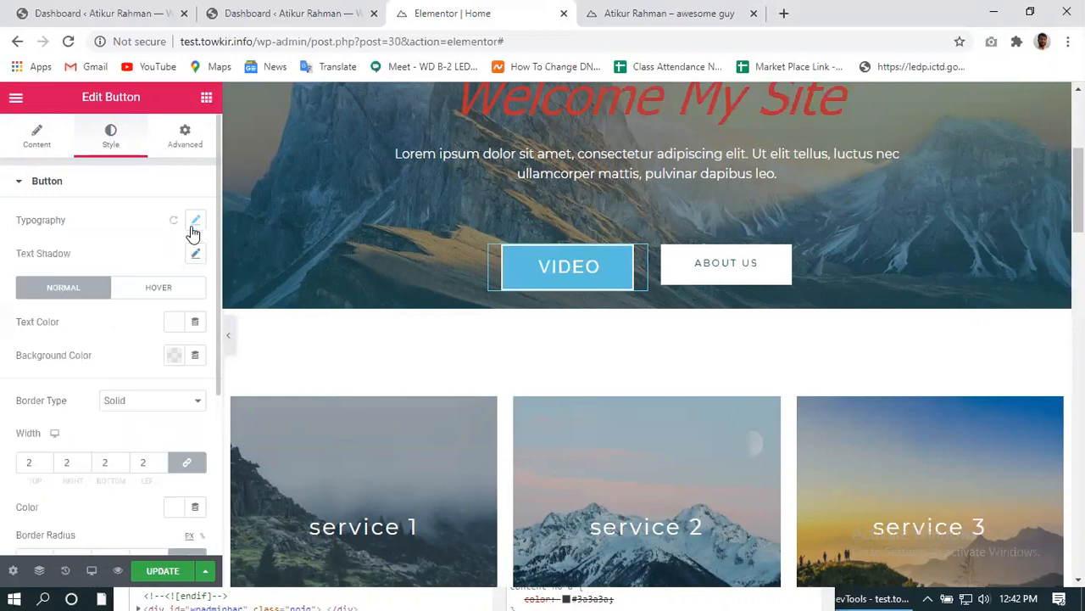
{"action": "left_click", "coordinate": [175, 360]}
{"action": "left_click", "coordinate": [228, 174]}
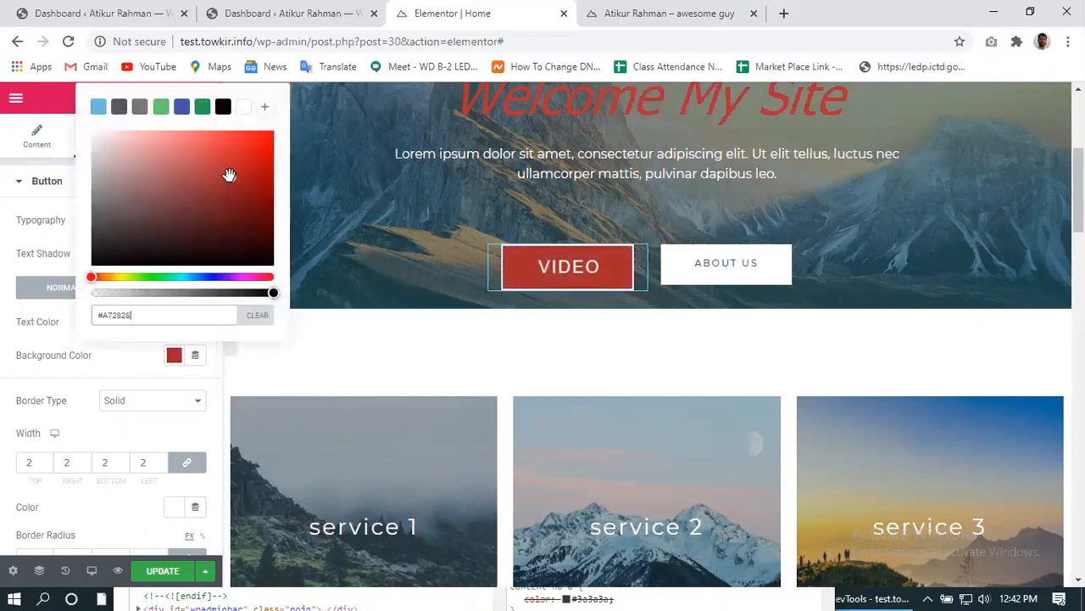
{"action": "left_click", "coordinate": [110, 351]}
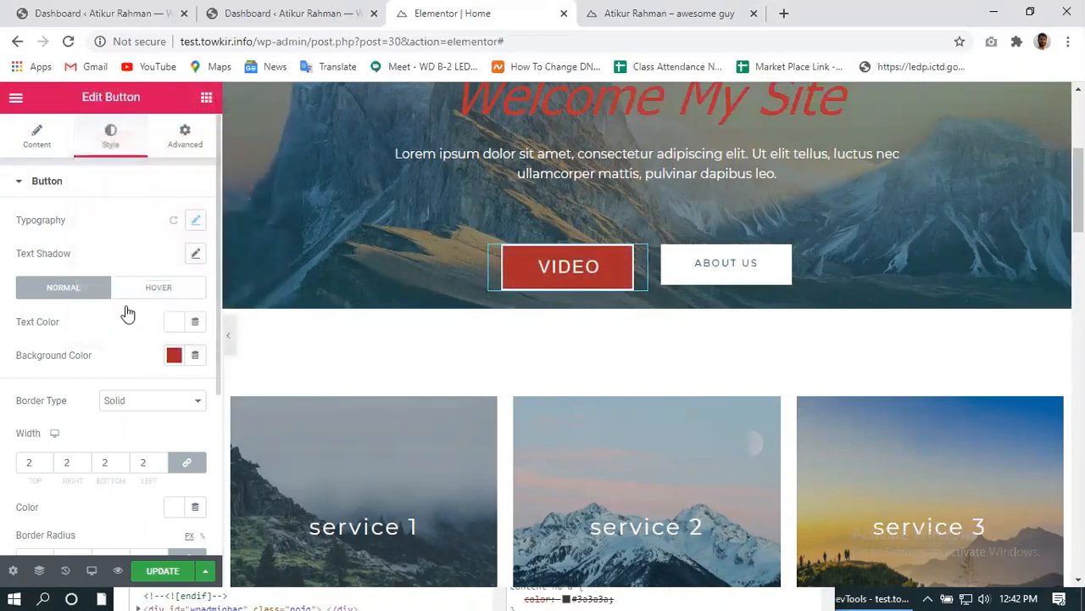
- Set the button font family to Times New Roman after trying Arial and Verdana
{"action": "left_click", "coordinate": [196, 222]}
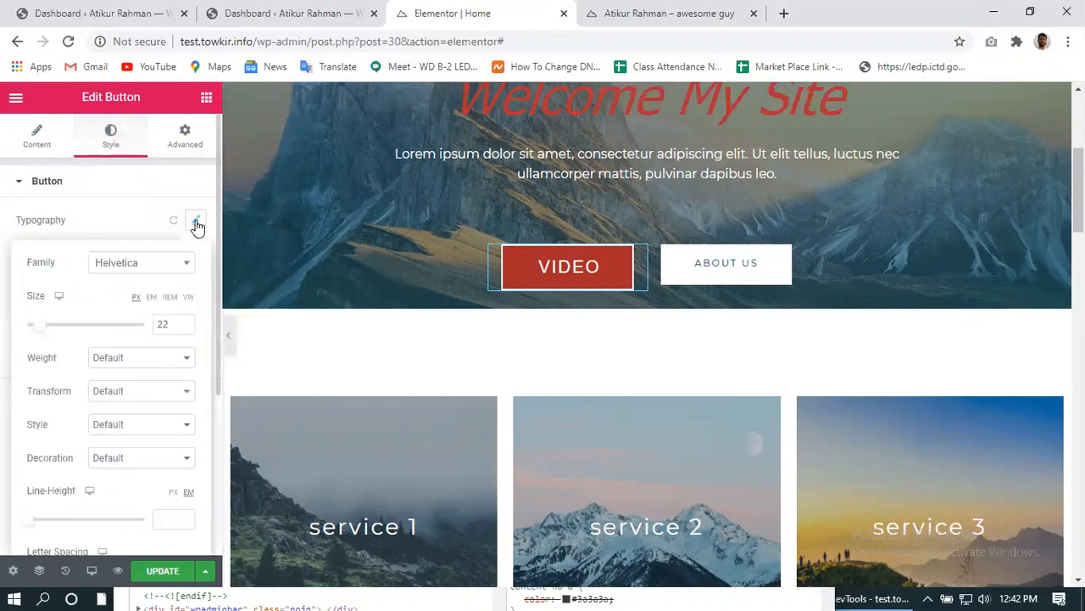
{"action": "left_click", "coordinate": [184, 267]}
{"action": "left_click", "coordinate": [185, 269]}
{"action": "left_click", "coordinate": [185, 268]}
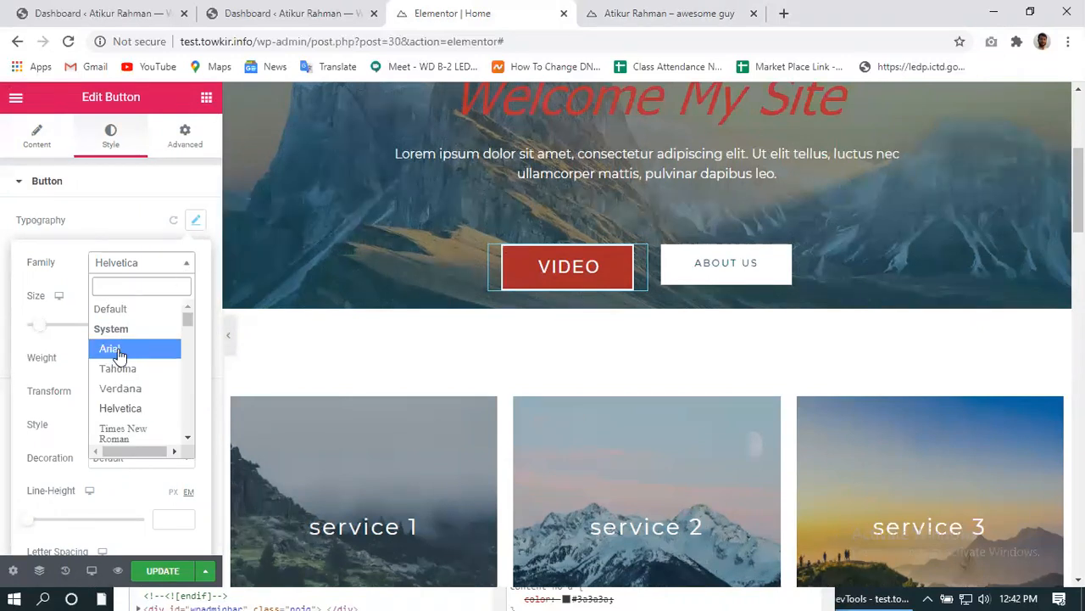
{"action": "left_click", "coordinate": [117, 351]}
{"action": "left_click", "coordinate": [136, 268]}
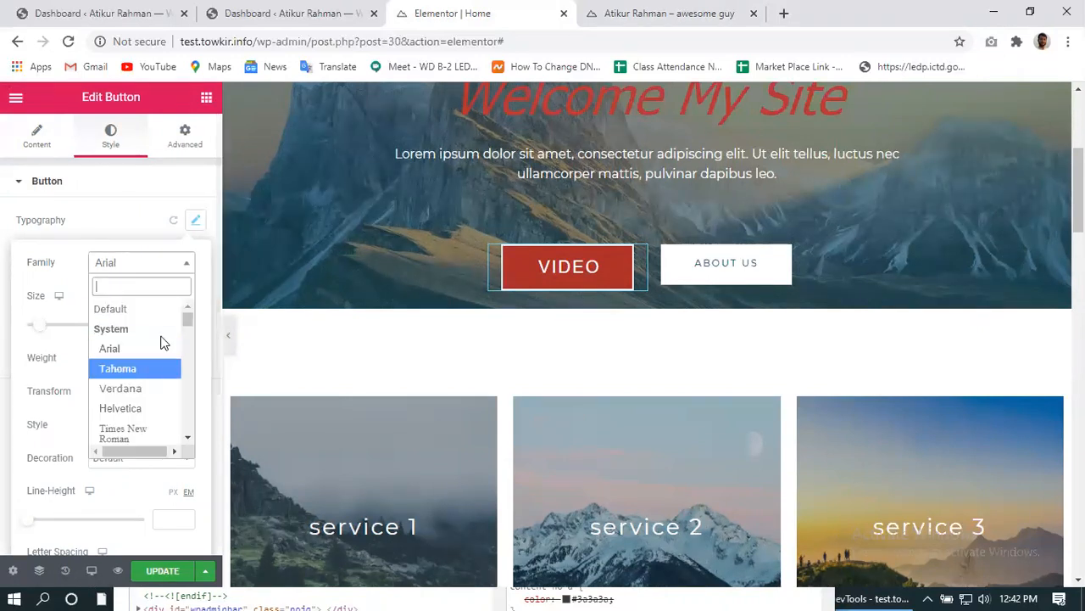
{"action": "left_click", "coordinate": [141, 398]}
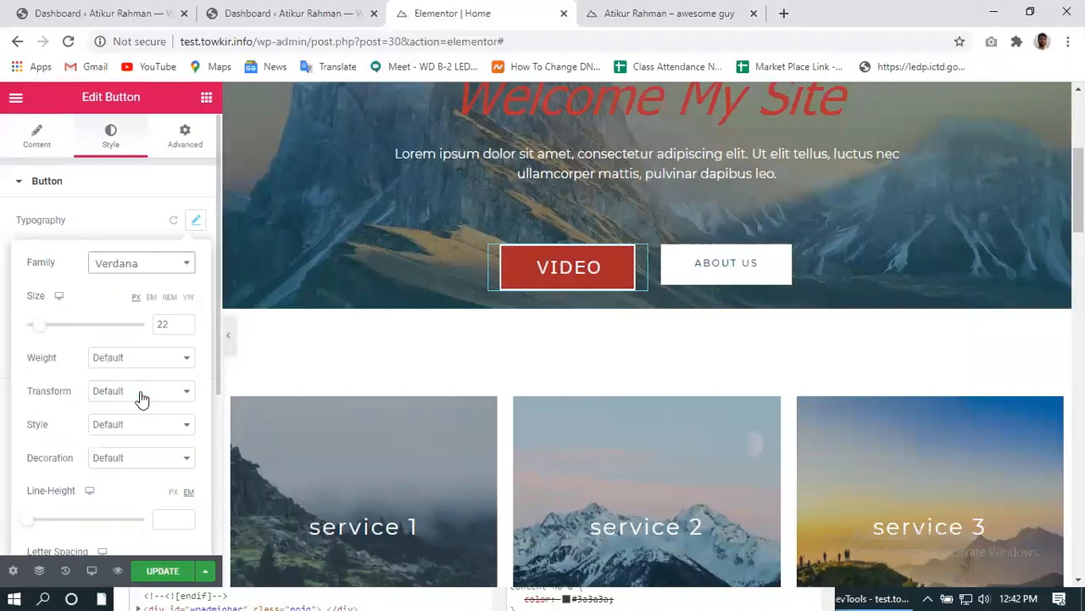
{"action": "left_click", "coordinate": [144, 270]}
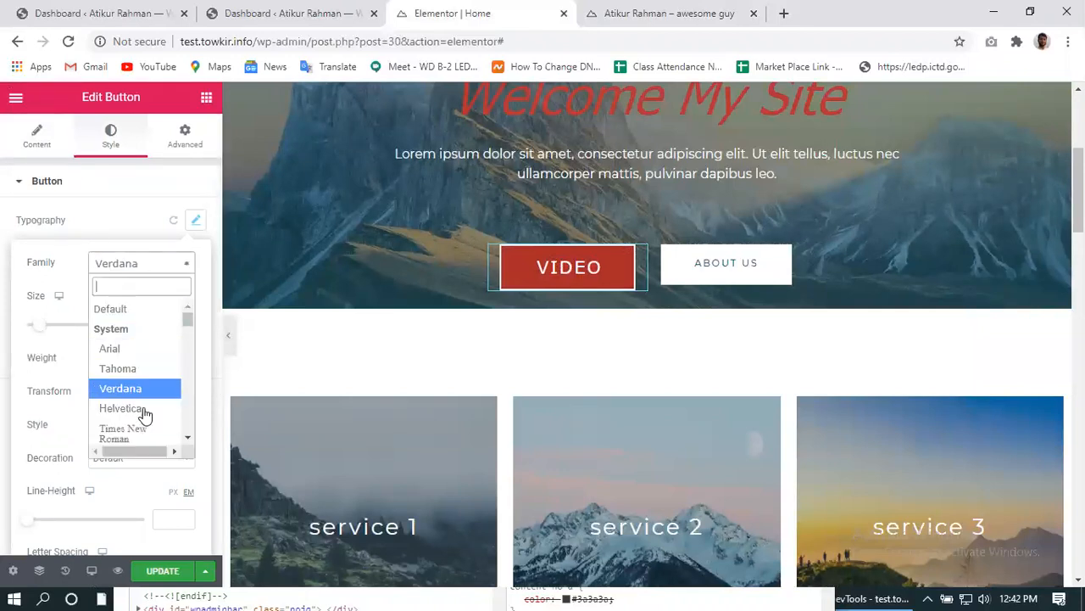
{"action": "left_click", "coordinate": [140, 431]}
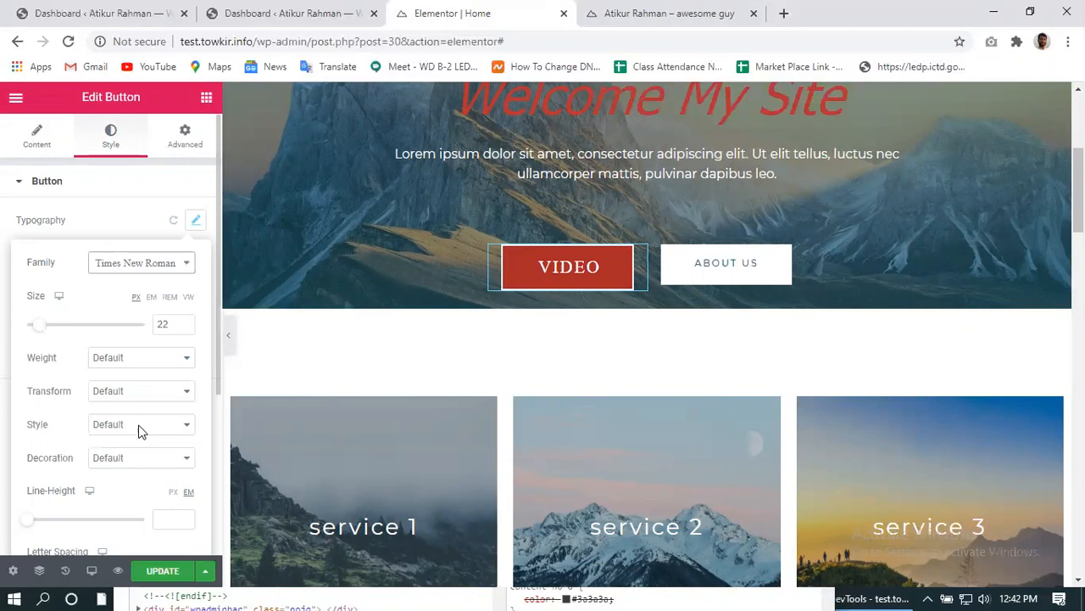
- Set the button text size to 18 and its weight to 900
{"action": "left_click", "coordinate": [185, 328]}
{"action": "left_click", "coordinate": [185, 328]}
{"action": "left_click", "coordinate": [185, 328]}
{"action": "left_click", "coordinate": [185, 328]}
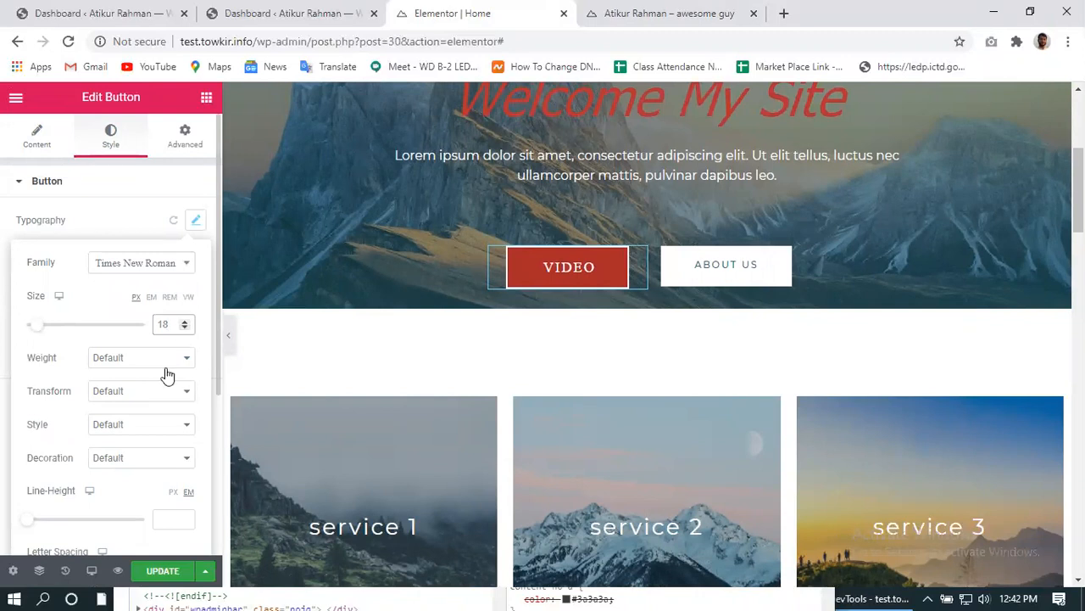
{"action": "left_click", "coordinate": [164, 358]}
{"action": "left_click", "coordinate": [138, 435]}
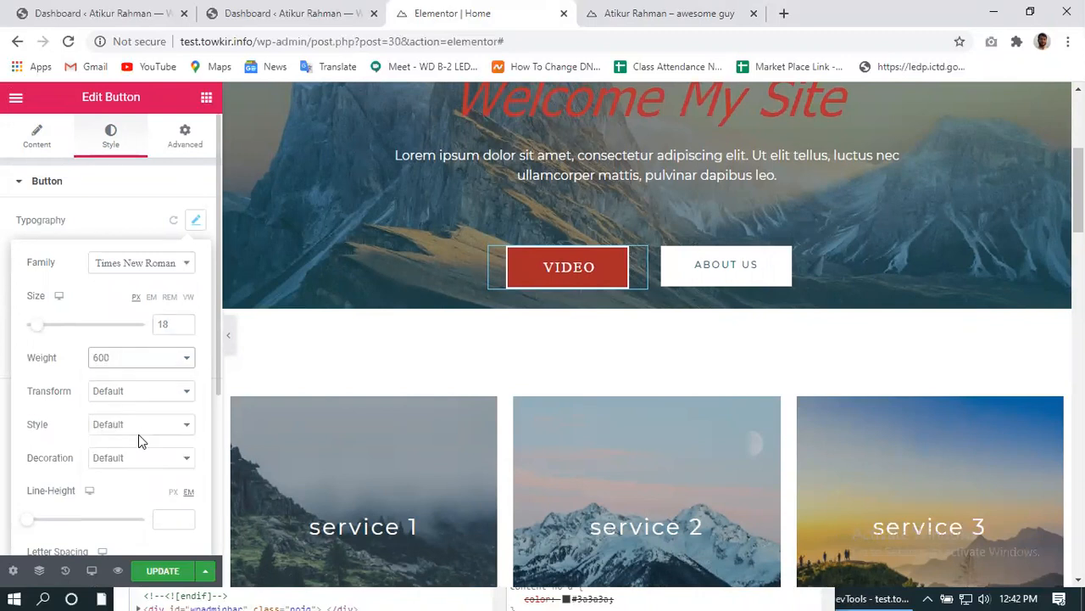
{"action": "left_click", "coordinate": [155, 360]}
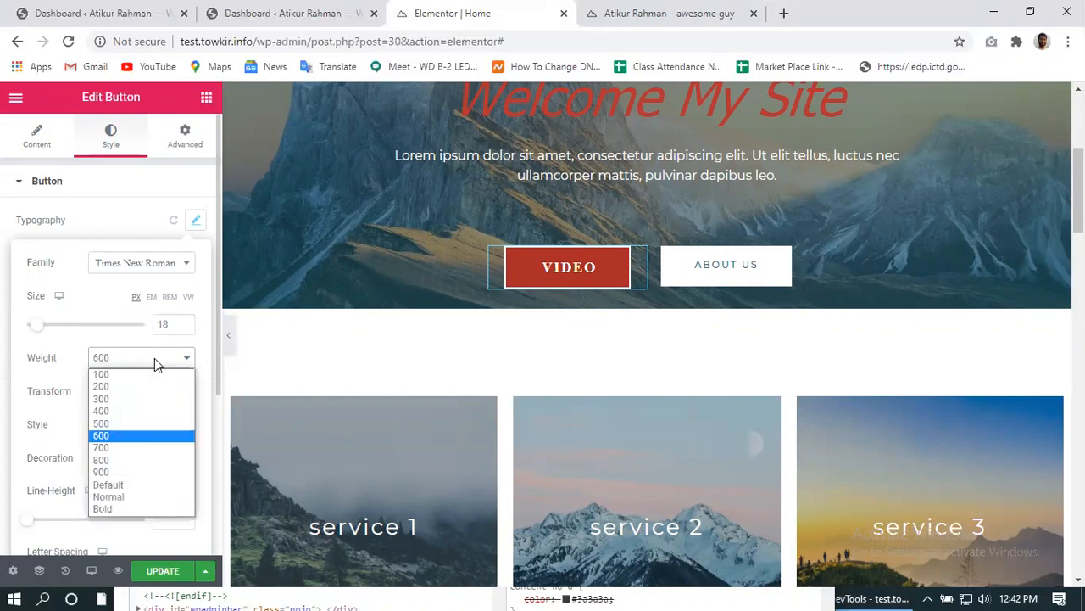
{"action": "left_click", "coordinate": [139, 459]}
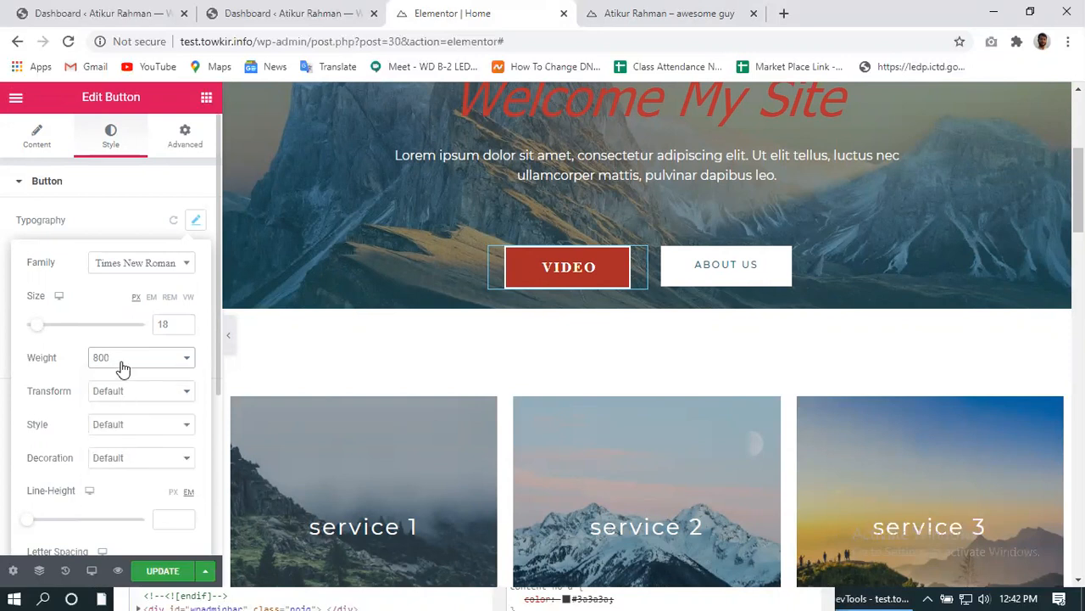
{"action": "left_click", "coordinate": [121, 358]}
{"action": "left_click", "coordinate": [122, 475]}
- Make the button text uppercase and italic, leaving decoration at Default after testing underline
{"action": "left_click", "coordinate": [127, 394]}
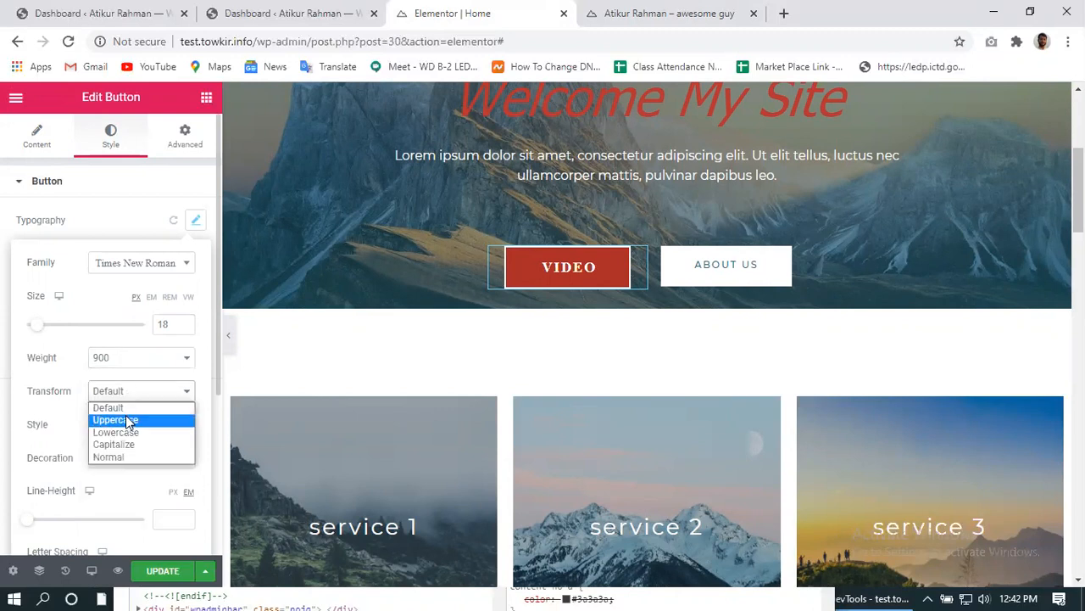
{"action": "left_click", "coordinate": [127, 420]}
{"action": "scroll", "coordinate": [125, 421], "scroll_direction": "down", "scroll_amount": 1}
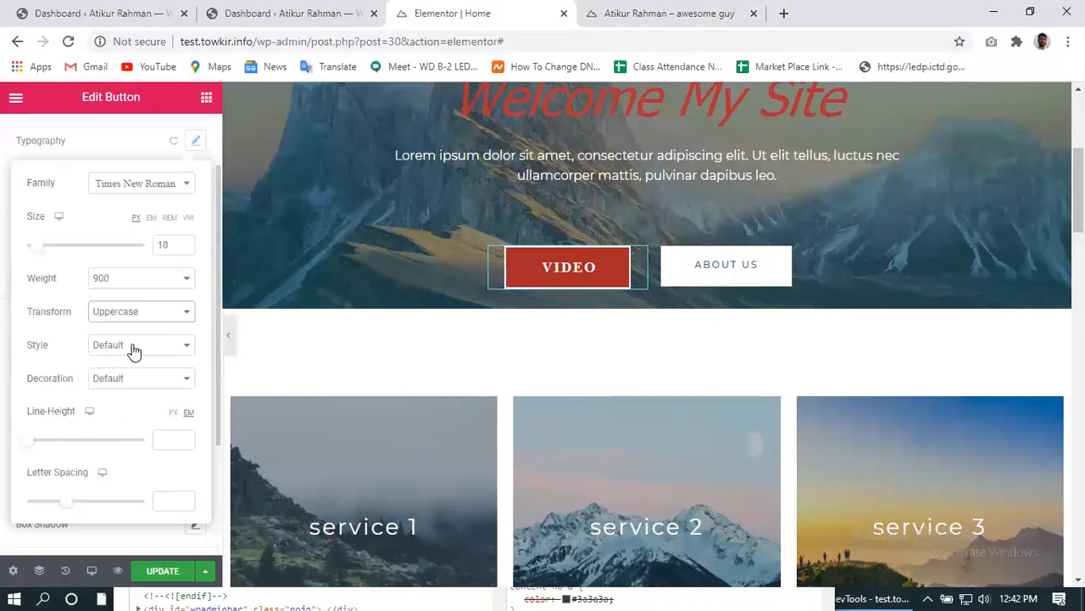
{"action": "left_click", "coordinate": [135, 345]}
{"action": "left_click", "coordinate": [136, 385]}
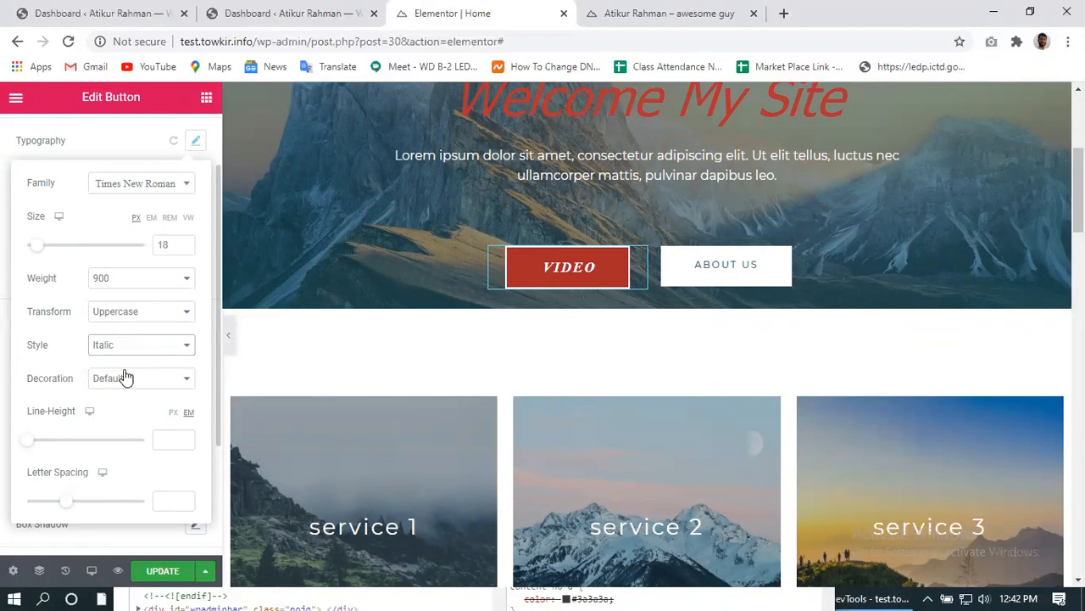
{"action": "left_click", "coordinate": [124, 377]}
{"action": "left_click", "coordinate": [131, 408]}
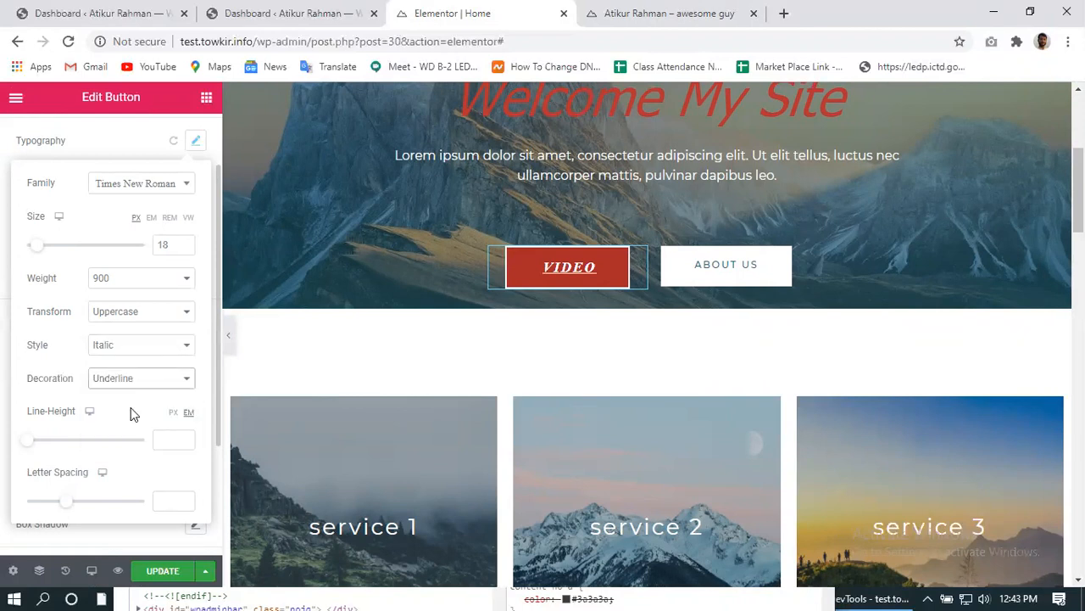
{"action": "left_click", "coordinate": [129, 379]}
{"action": "left_click", "coordinate": [119, 396]}
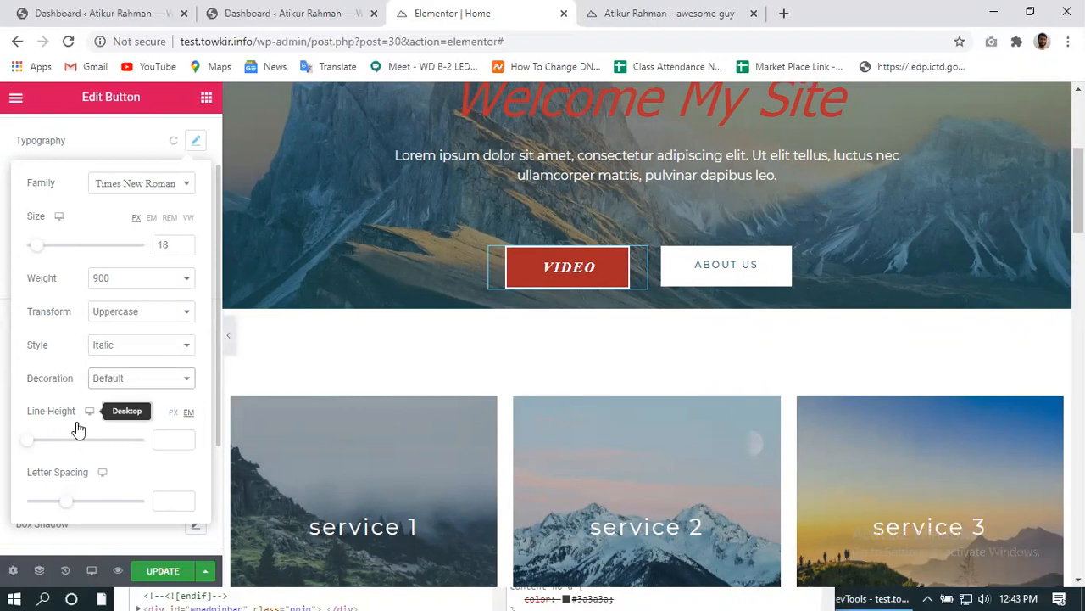
- Clear the button's line height after testing values up to 5.6
{"action": "left_click", "coordinate": [187, 439]}
{"action": "left_click", "coordinate": [186, 439]}
{"action": "left_click", "coordinate": [186, 440]}
{"action": "left_click", "coordinate": [187, 439]}
{"action": "left_click", "coordinate": [186, 439]}
{"action": "left_click", "coordinate": [185, 438]}
{"action": "left_click", "coordinate": [185, 437]}
{"action": "left_click", "coordinate": [185, 438]}
{"action": "left_click", "coordinate": [185, 438]}
{"action": "left_click", "coordinate": [185, 438]}
{"action": "left_click", "coordinate": [185, 438]}
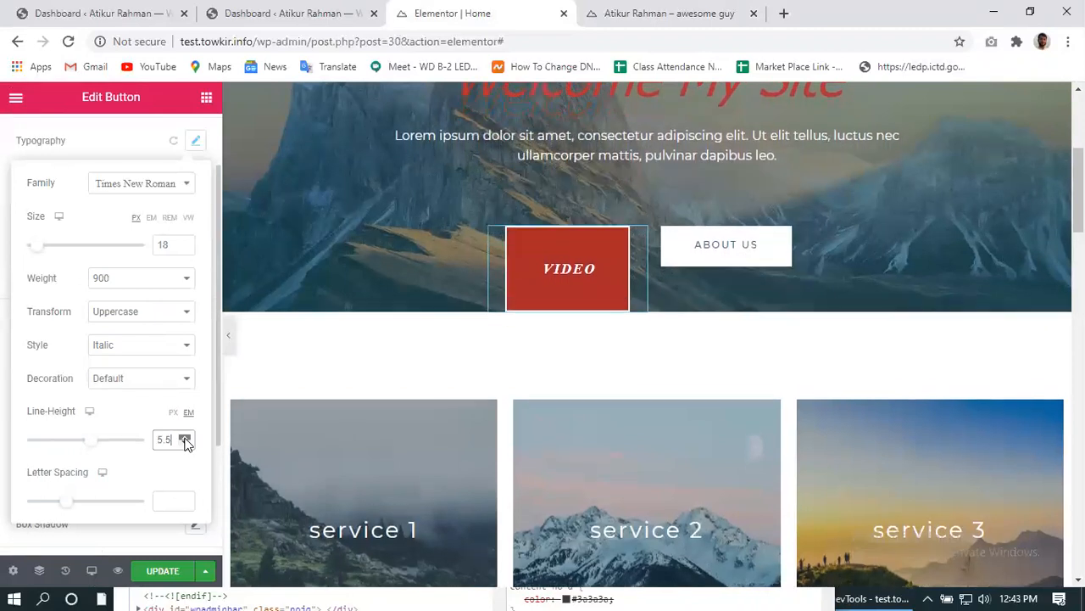
{"action": "left_click", "coordinate": [185, 437]}
{"action": "left_click_drag", "start_coordinate": [172, 438], "coordinate": [146, 447]}
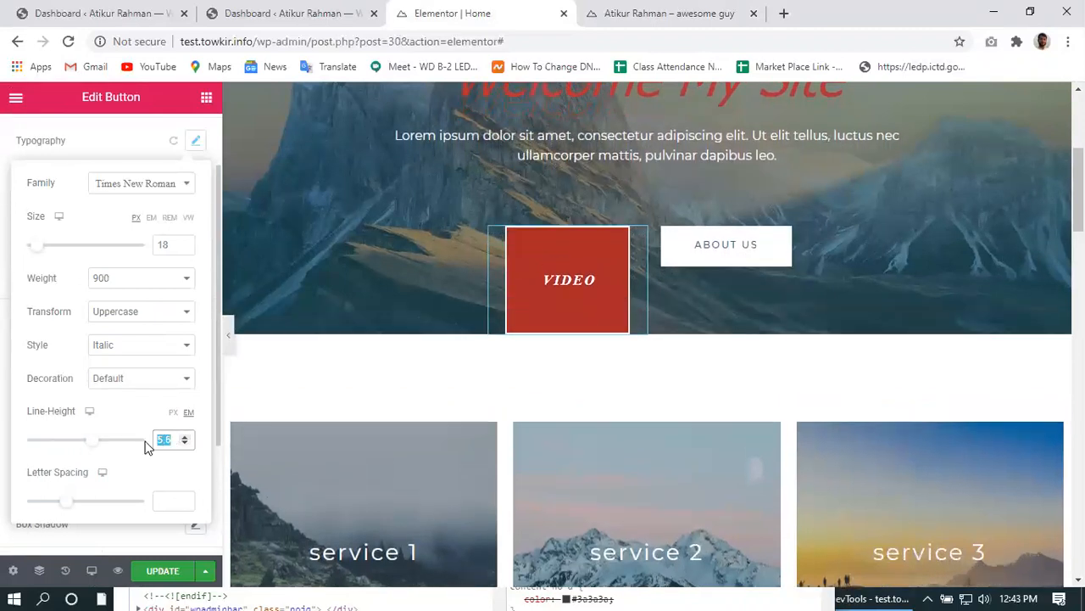
{"action": "key", "text": "BackSpace"}
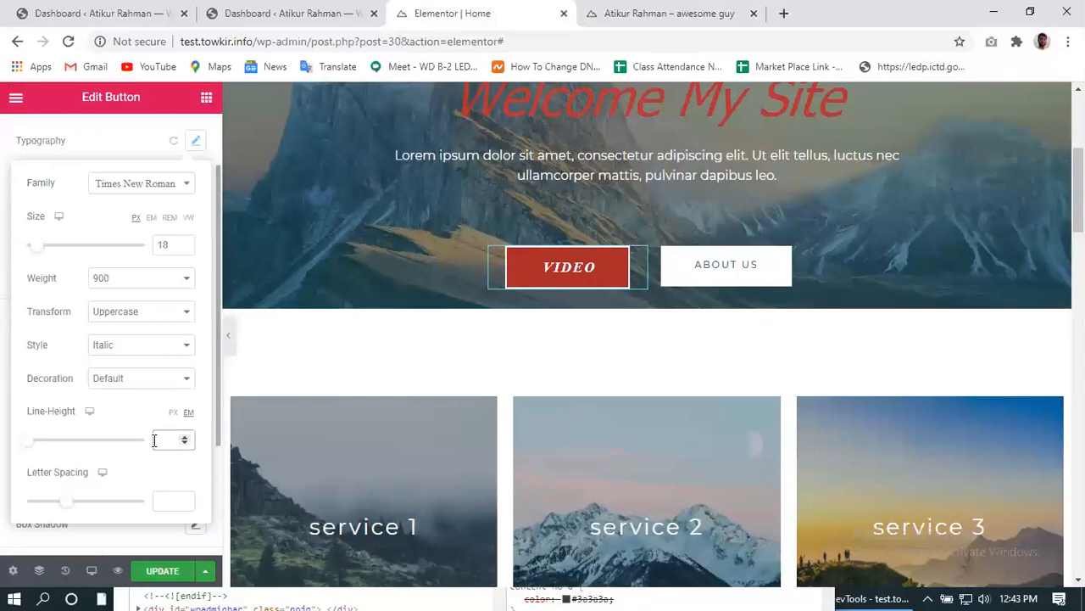
{"action": "scroll", "coordinate": [154, 440], "scroll_direction": "down", "scroll_amount": 2}
{"action": "left_click", "coordinate": [31, 426]}
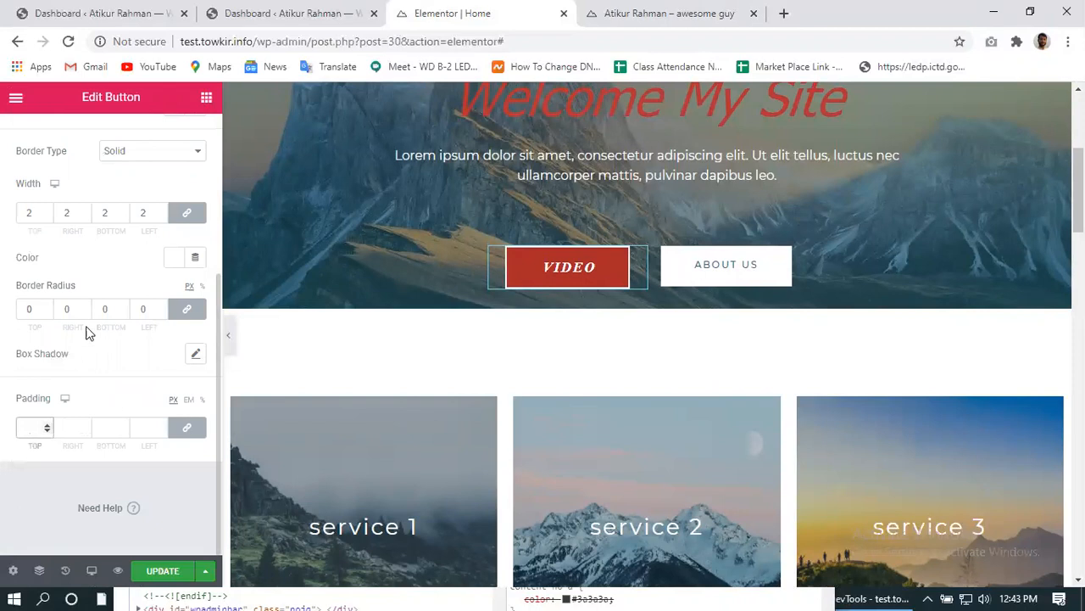
{"action": "left_click", "coordinate": [183, 214]}
{"action": "left_click_drag", "start_coordinate": [148, 213], "coordinate": [130, 218]}
{"action": "type", "text": "0"}
{"action": "type", "text": "0"}
{"action": "left_click_drag", "start_coordinate": [111, 214], "coordinate": [56, 213]}
{"action": "type", "text": "0"}
{"action": "left_click", "coordinate": [31, 212]}
{"action": "type", "text": "0"}
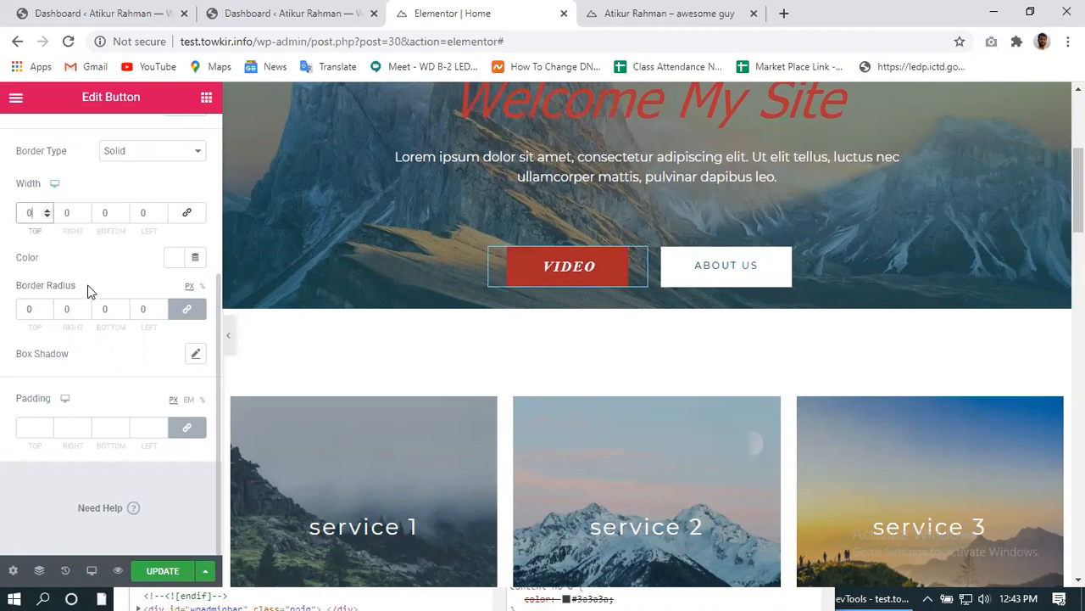
{"action": "scroll", "coordinate": [93, 262], "scroll_direction": "up", "scroll_amount": 2}
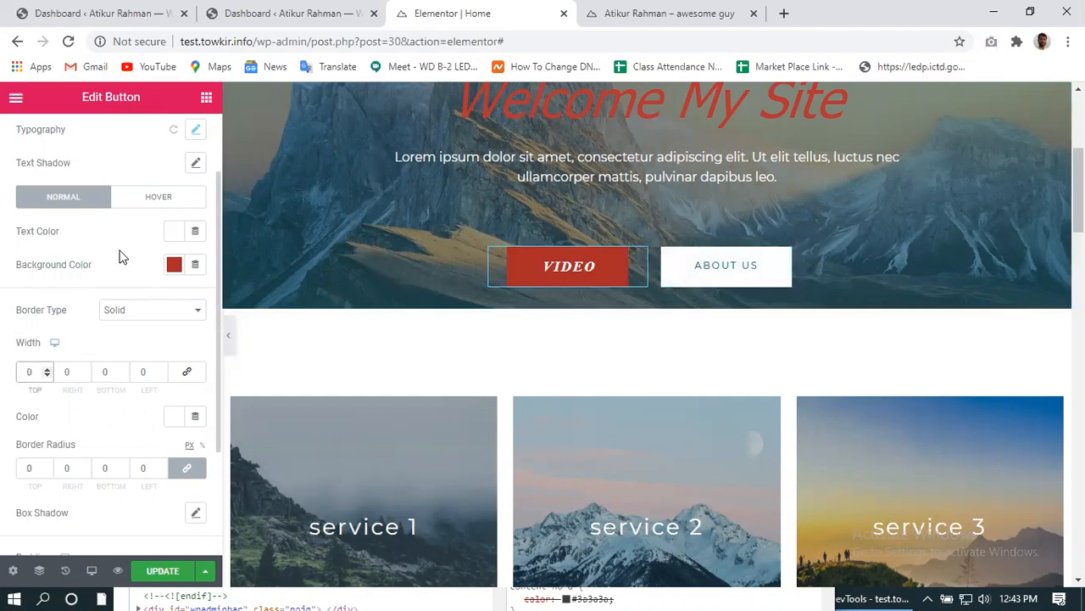
{"action": "left_click", "coordinate": [174, 231]}
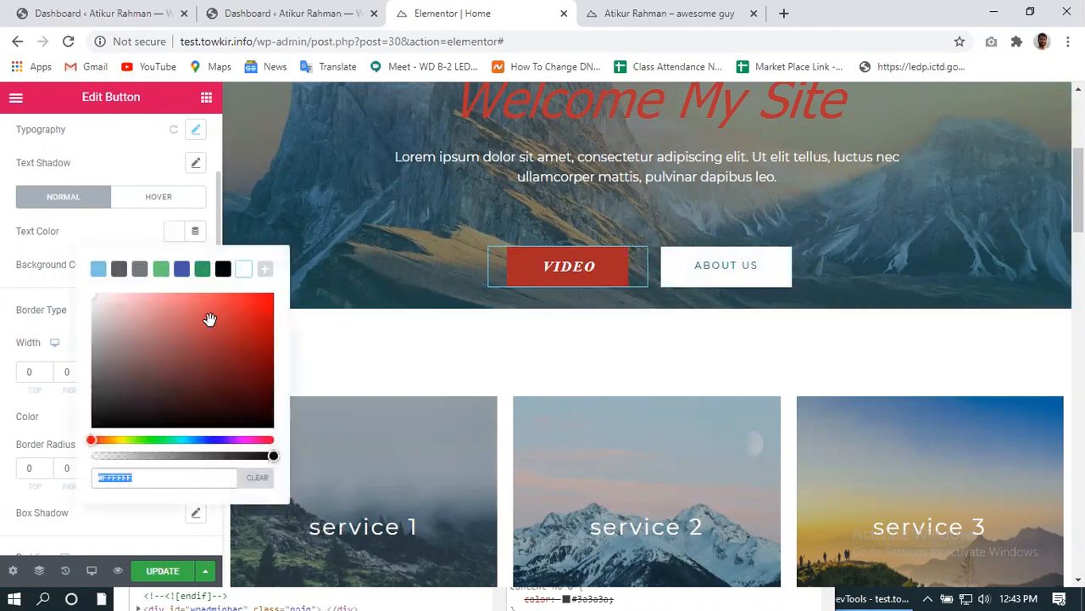
{"action": "left_click", "coordinate": [202, 269]}
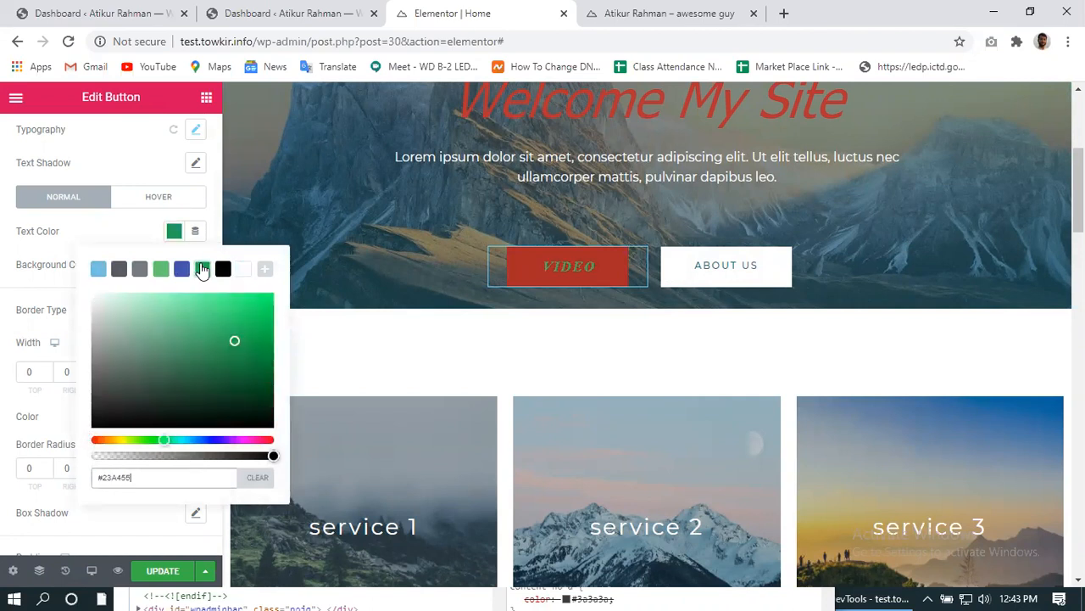
{"action": "left_click", "coordinate": [182, 270]}
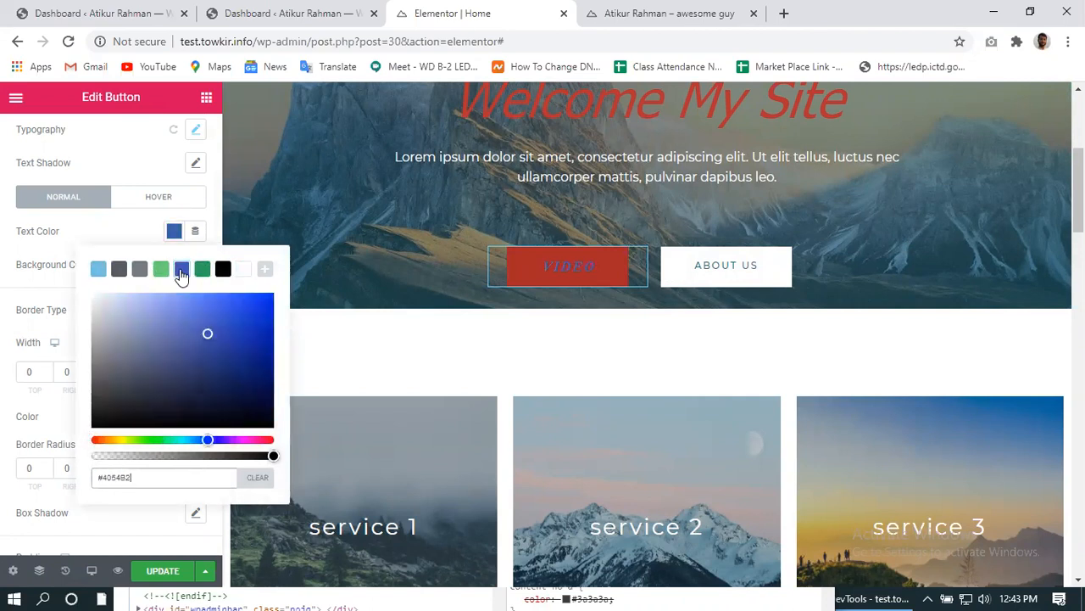
{"action": "left_click", "coordinate": [210, 196]}
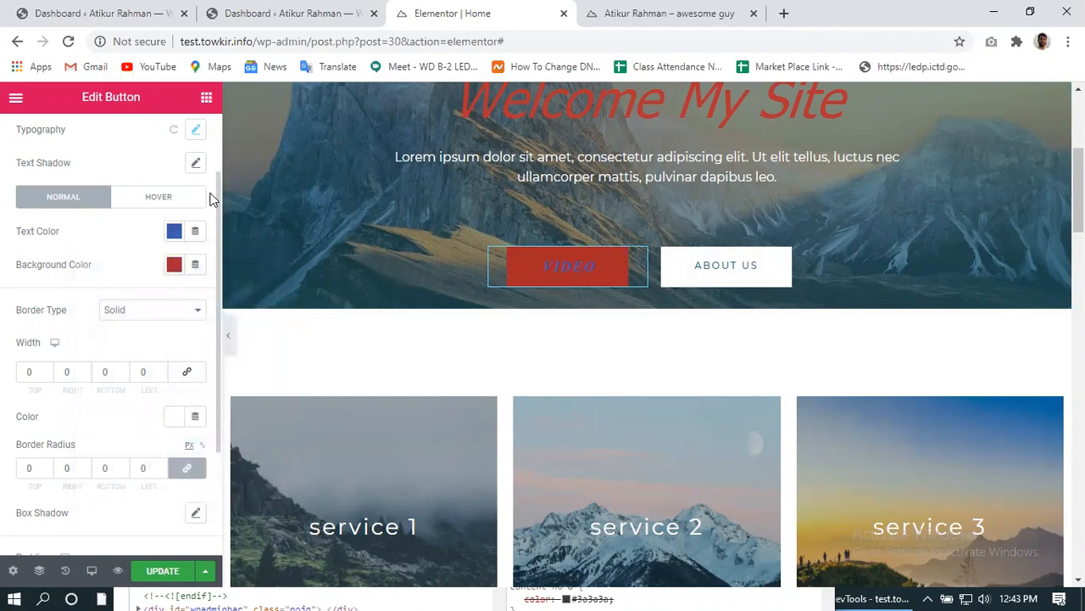
{"action": "scroll", "coordinate": [127, 344], "scroll_direction": "down", "scroll_amount": 2}
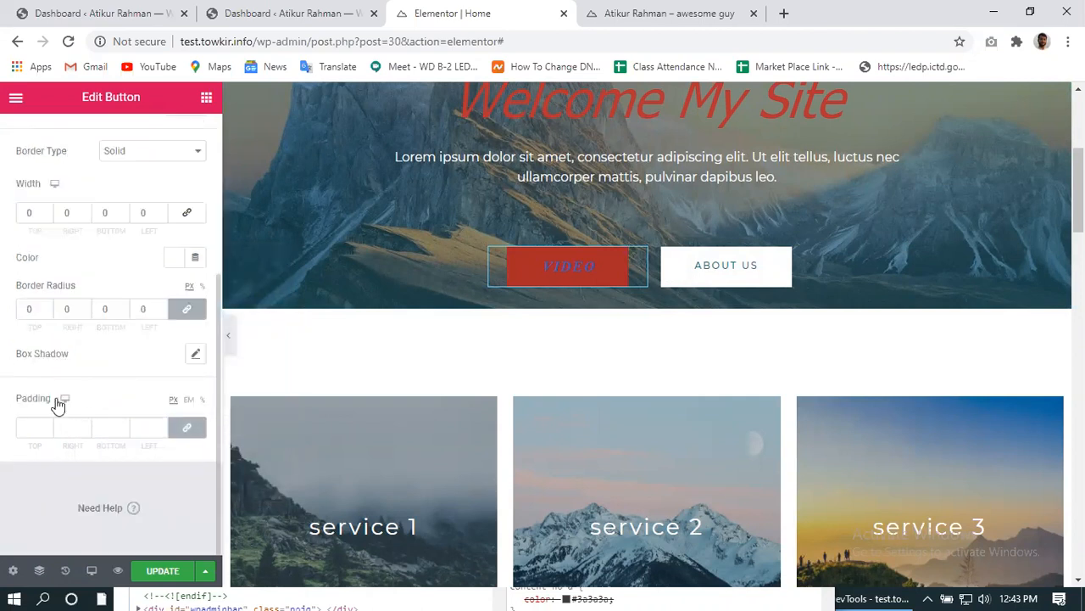
{"action": "scroll", "coordinate": [52, 382], "scroll_direction": "up", "scroll_amount": 2}
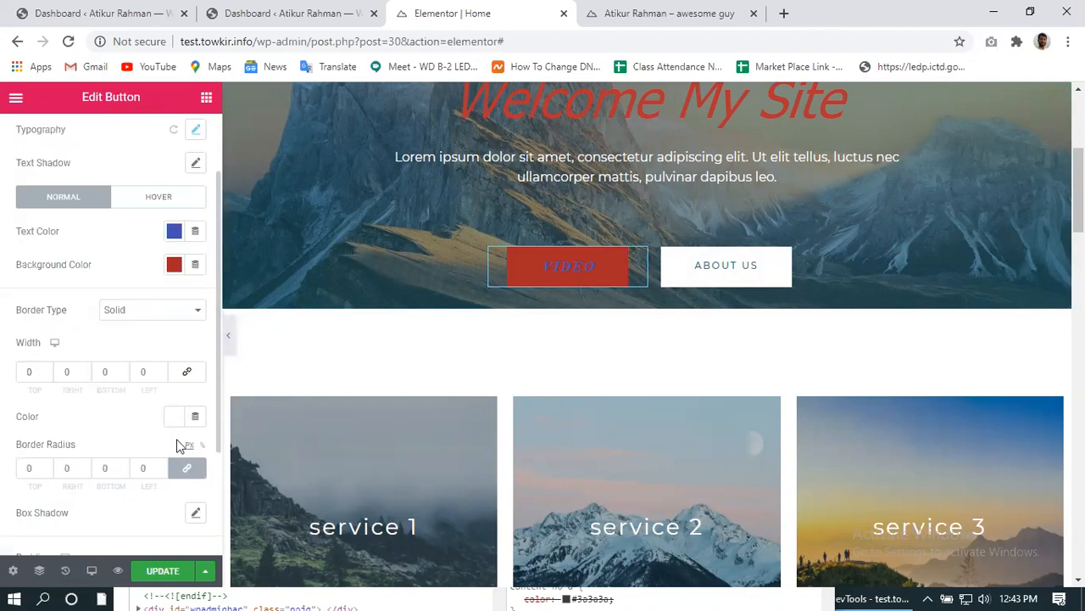
{"action": "scroll", "coordinate": [51, 432], "scroll_direction": "down", "scroll_amount": 2}
{"action": "scroll", "coordinate": [51, 432], "scroll_direction": "up", "scroll_amount": 3}
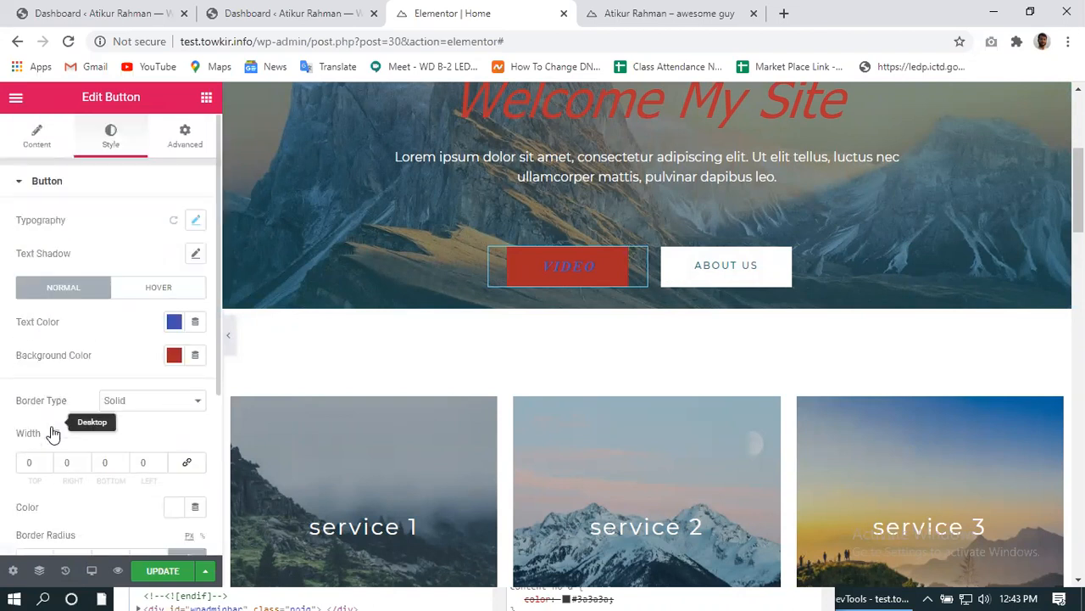
- Keep the button weight at 900 and switch its font family to Tahoma
{"action": "left_click", "coordinate": [195, 221]}
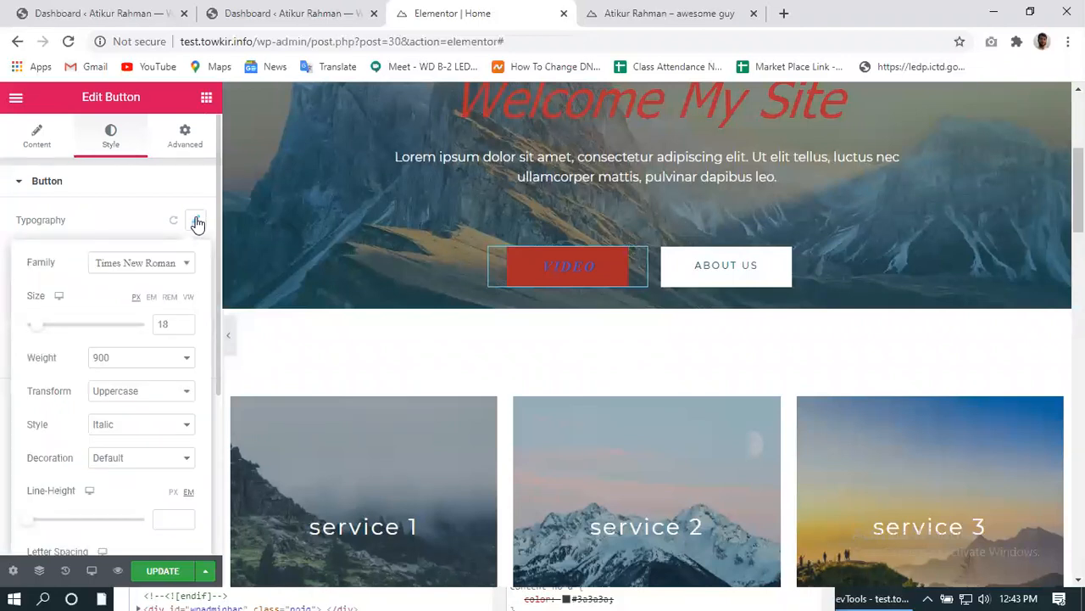
{"action": "left_click", "coordinate": [132, 361]}
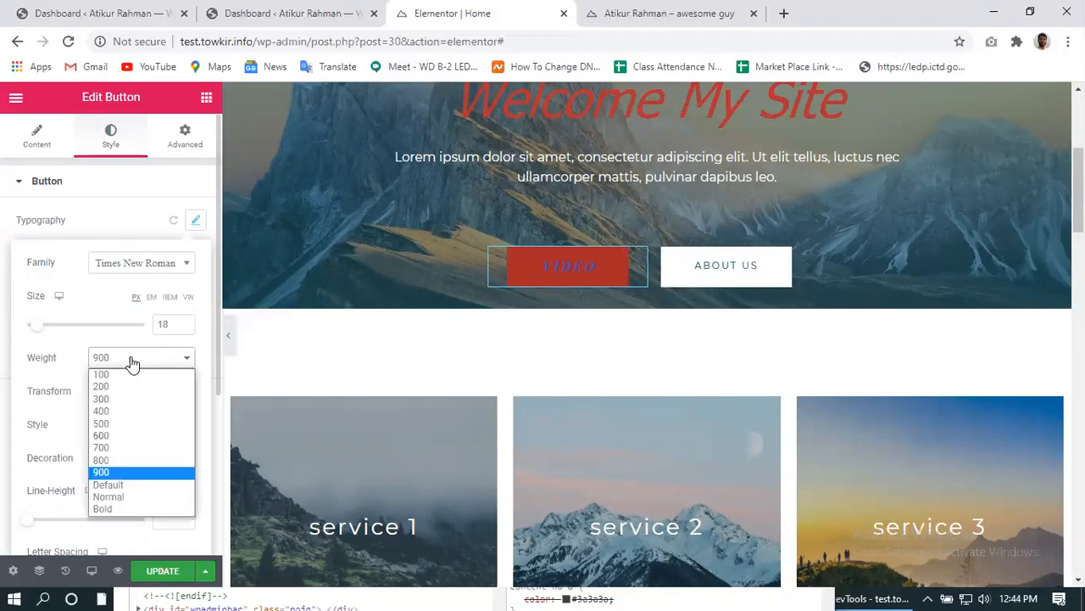
{"action": "left_click", "coordinate": [126, 471]}
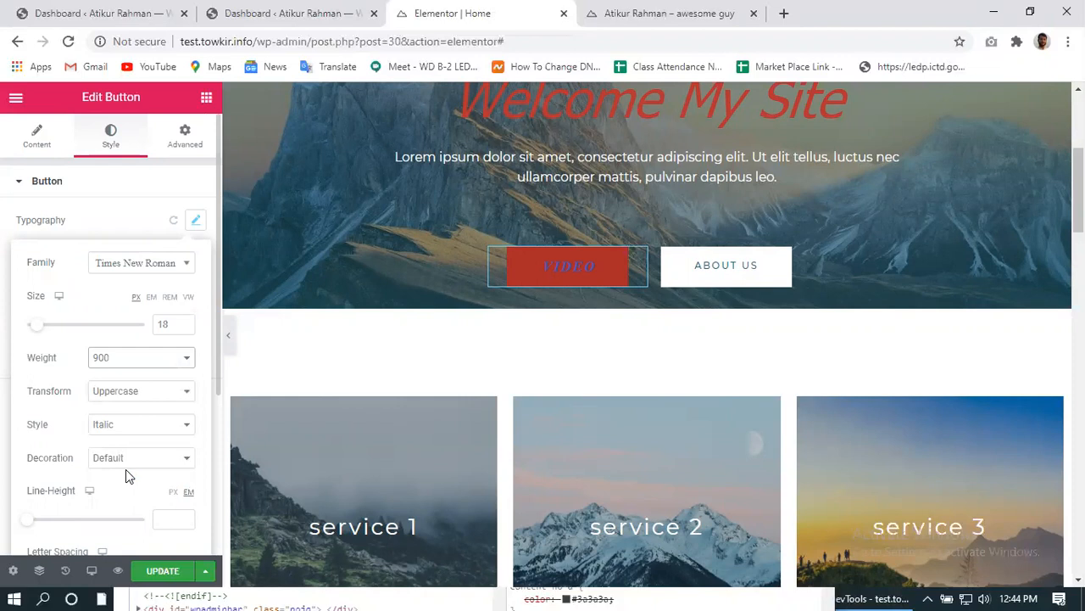
{"action": "left_click", "coordinate": [116, 267]}
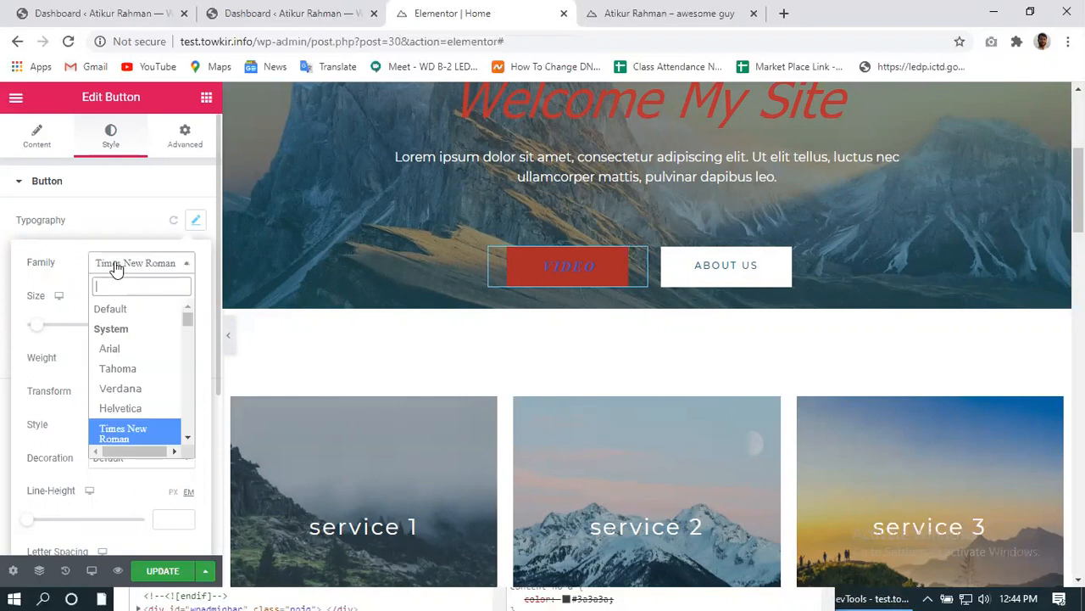
{"action": "left_click", "coordinate": [134, 371]}
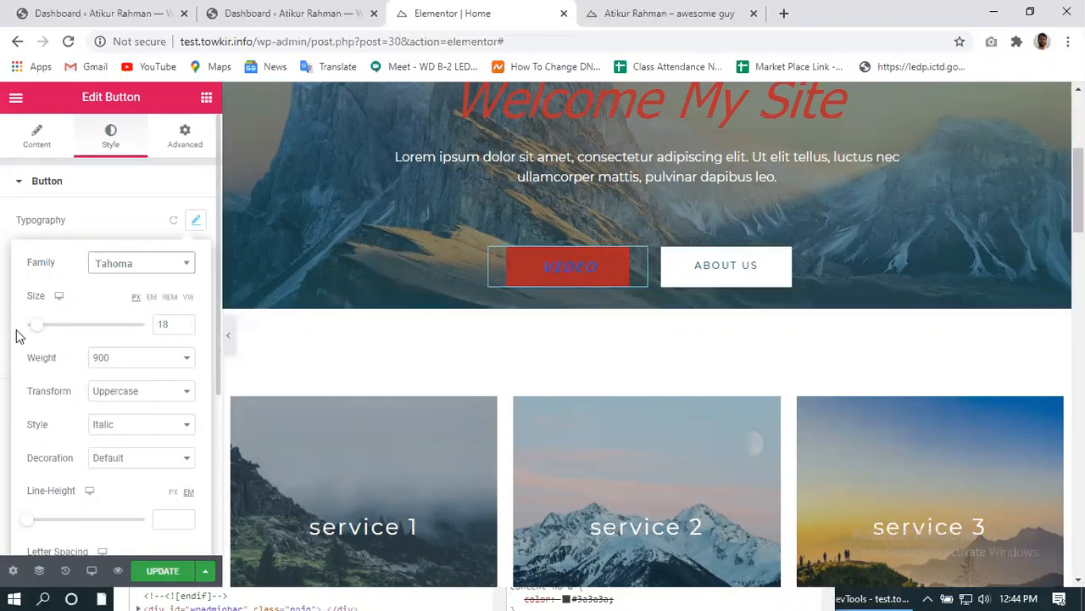
- Raise the VIDEO text size to 28
{"action": "left_click", "coordinate": [185, 322]}
{"action": "left_click", "coordinate": [185, 322]}
{"action": "left_click", "coordinate": [185, 322]}
{"action": "left_click", "coordinate": [185, 323]}
{"action": "left_click", "coordinate": [185, 323]}
{"action": "left_click", "coordinate": [185, 323]}
{"action": "left_click", "coordinate": [185, 322]}
{"action": "left_click", "coordinate": [185, 322]}
{"action": "left_click", "coordinate": [185, 322]}
{"action": "left_click", "coordinate": [185, 323]}
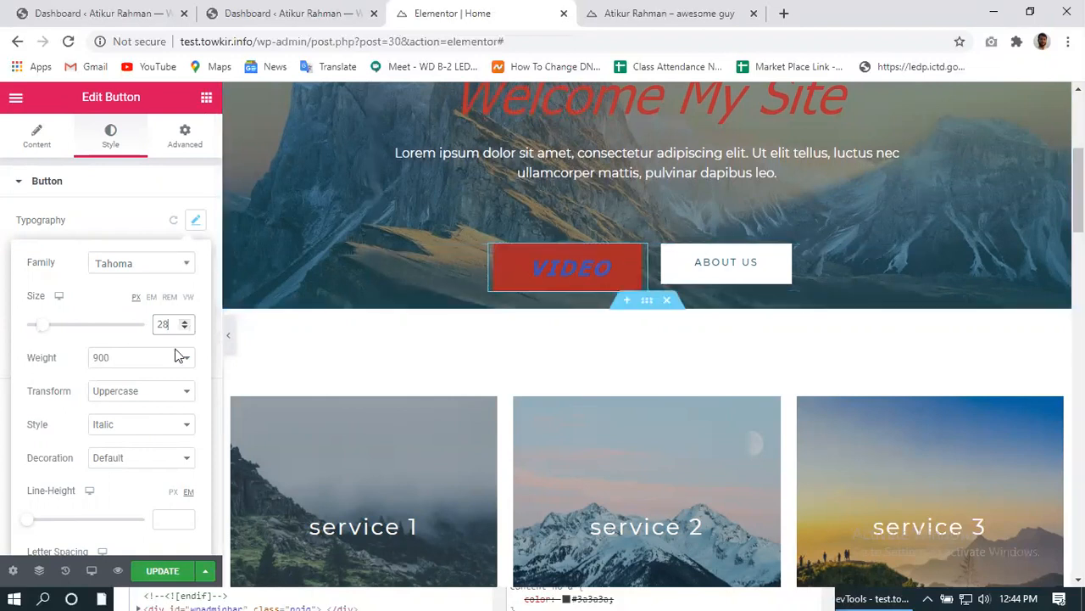
{"action": "scroll", "coordinate": [64, 442], "scroll_direction": "down", "scroll_amount": 1}
{"action": "scroll", "coordinate": [64, 442], "scroll_direction": "down", "scroll_amount": 2}
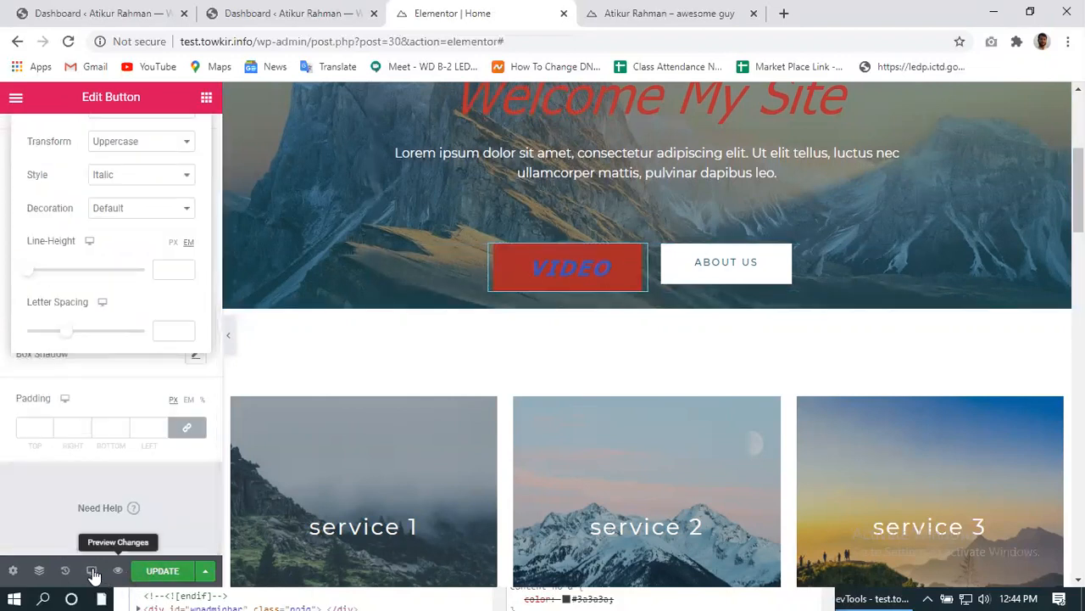
- Update the page and switch the editor preview to Mobile width
{"action": "left_click", "coordinate": [163, 574]}
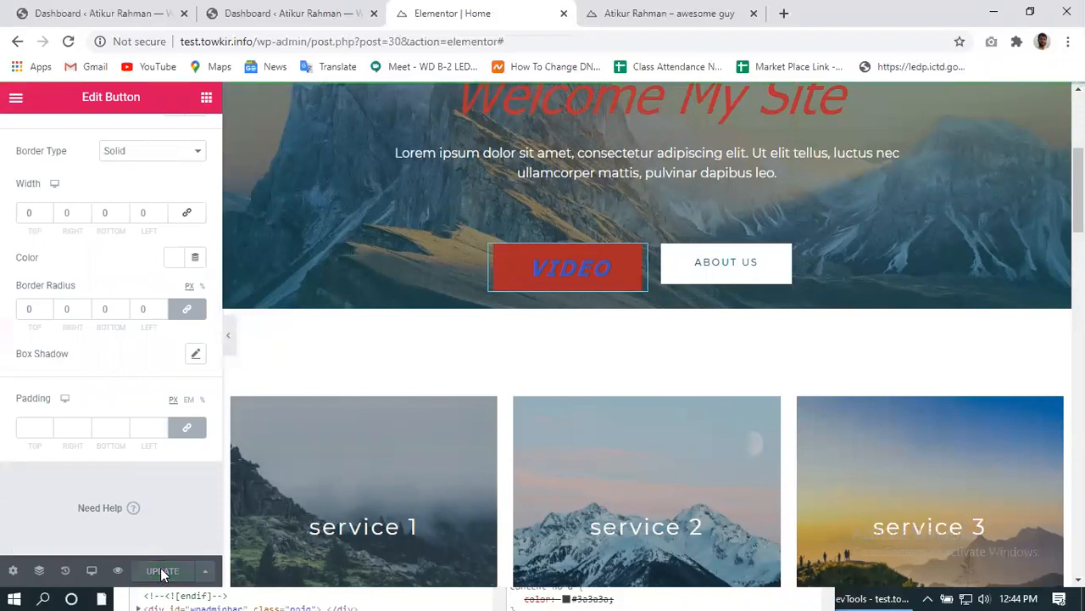
{"action": "left_click", "coordinate": [91, 570]}
{"action": "left_click", "coordinate": [87, 537]}
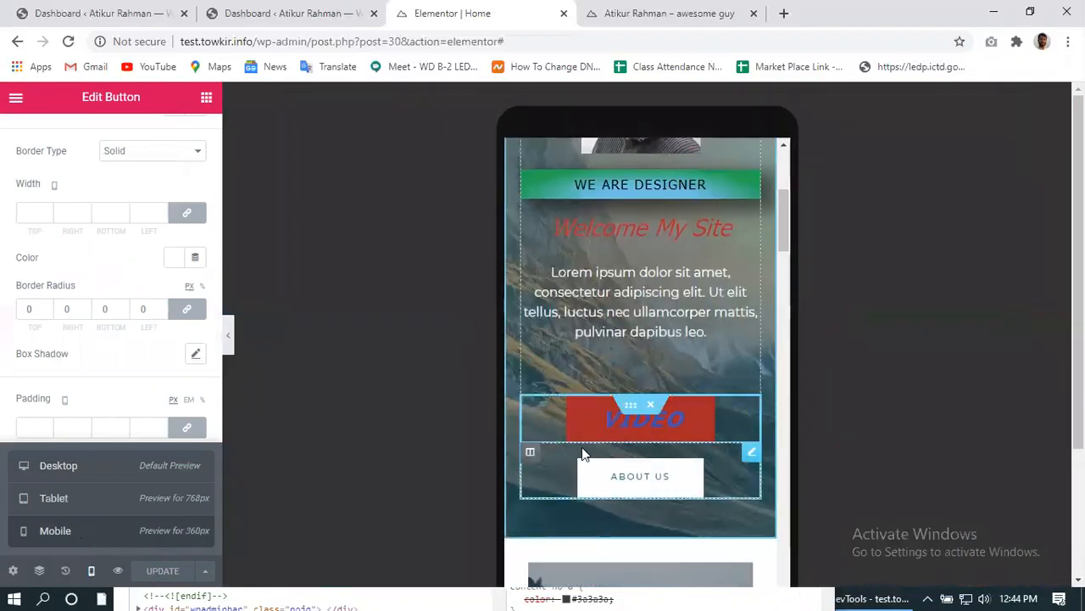
{"action": "scroll", "coordinate": [582, 446], "scroll_direction": "up", "scroll_amount": 4}
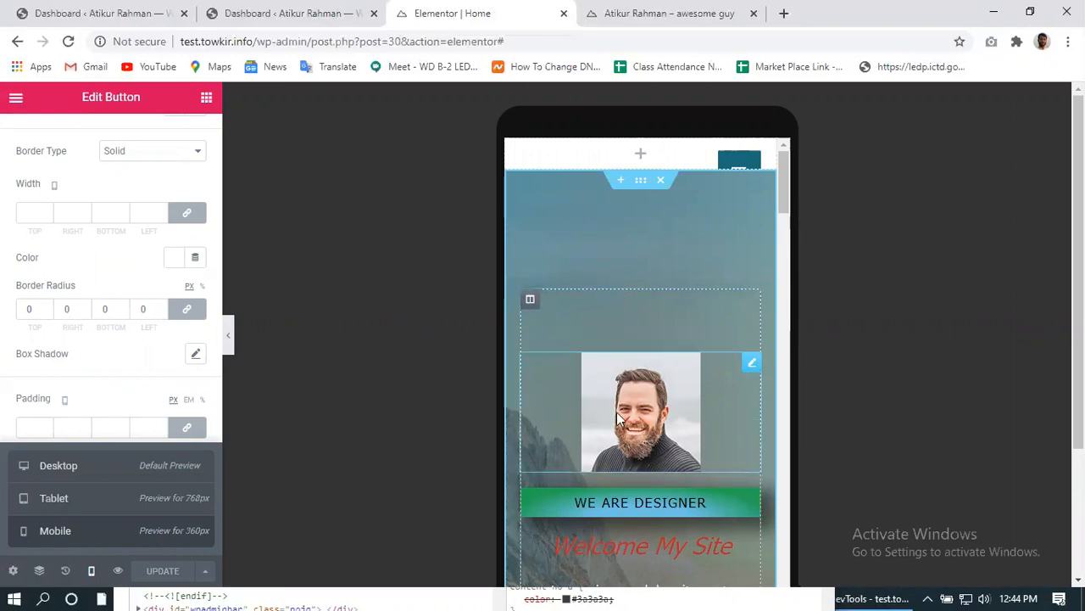
{"action": "scroll", "coordinate": [527, 404], "scroll_direction": "down", "scroll_amount": 3}
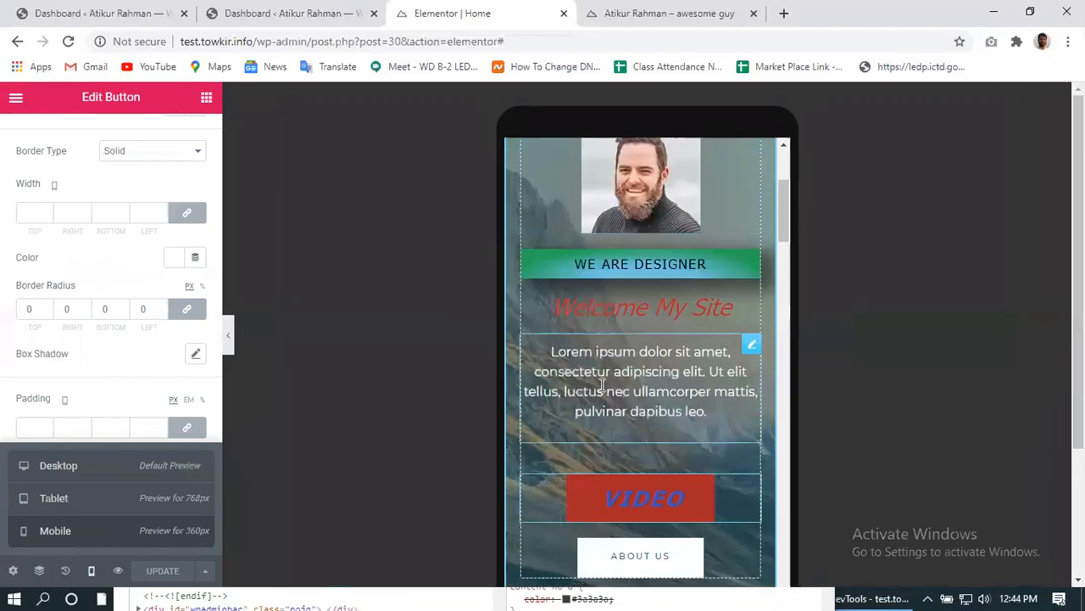
{"action": "scroll", "coordinate": [558, 304], "scroll_direction": "up", "scroll_amount": 2}
- Move the portrait image and the spacer below it, then select the hero section
{"action": "left_click_drag", "start_coordinate": [554, 300], "coordinate": [604, 234]}
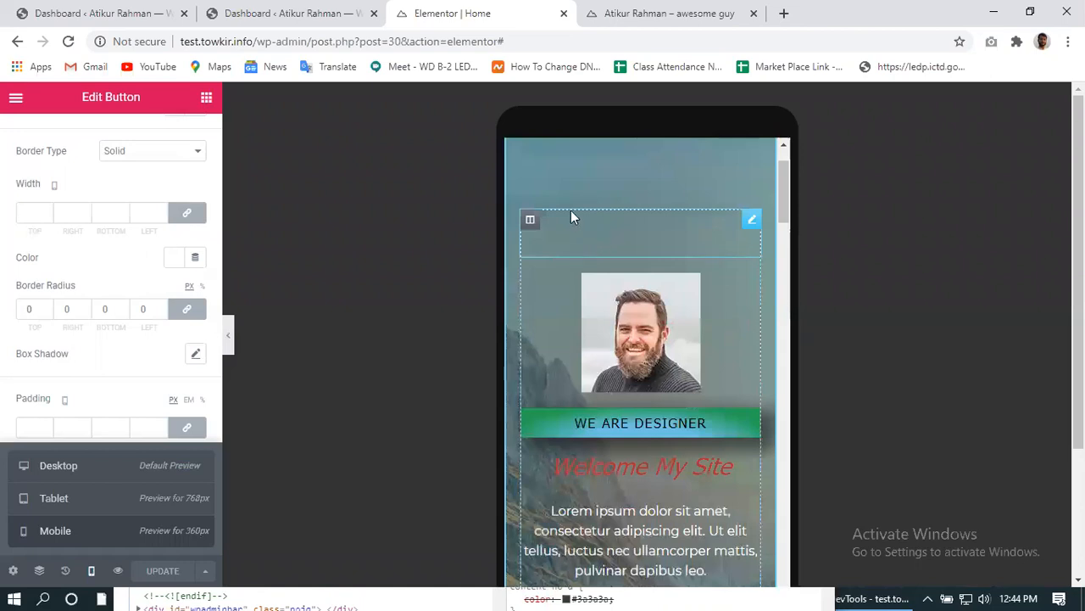
{"action": "scroll", "coordinate": [620, 305], "scroll_direction": "up", "scroll_amount": 2}
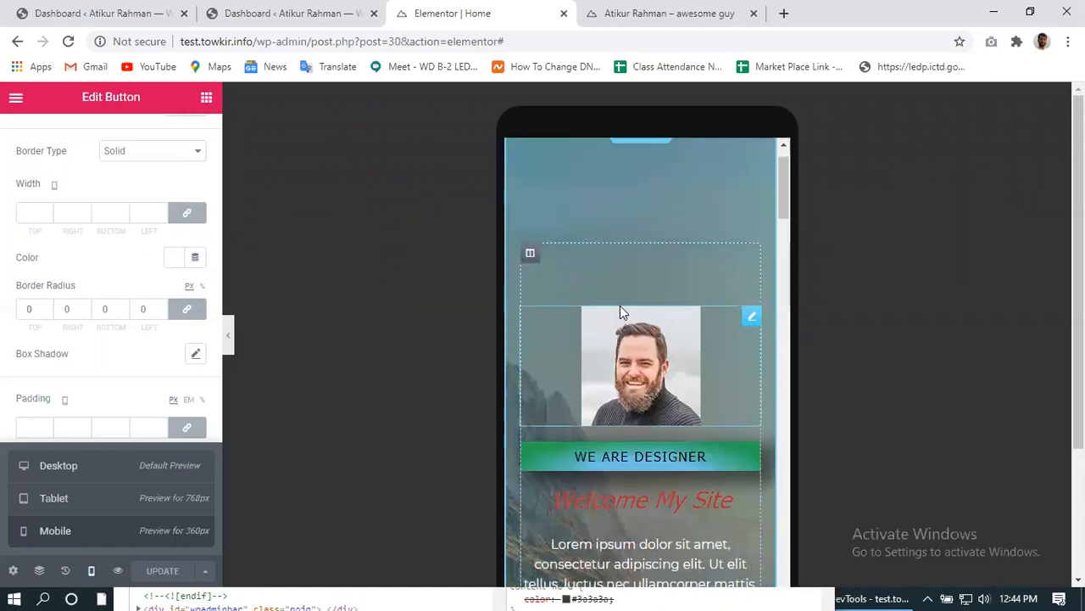
{"action": "left_click", "coordinate": [641, 298]}
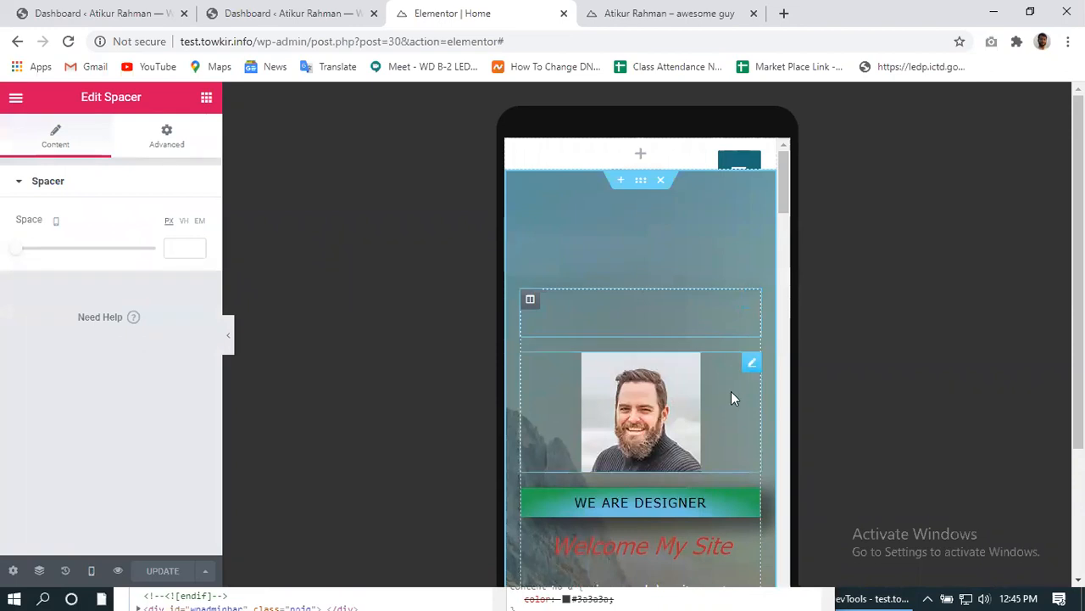
{"action": "left_click_drag", "start_coordinate": [622, 302], "coordinate": [621, 232]}
{"action": "left_click_drag", "start_coordinate": [625, 312], "coordinate": [613, 335]}
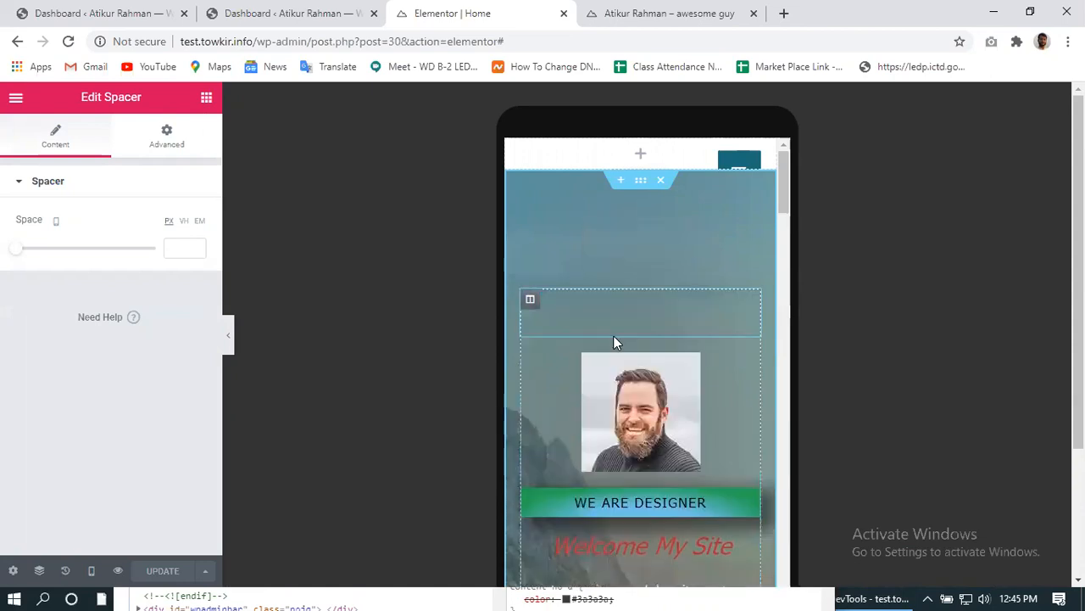
{"action": "scroll", "coordinate": [621, 352], "scroll_direction": "down", "scroll_amount": 2}
{"action": "scroll", "coordinate": [622, 354], "scroll_direction": "up", "scroll_amount": 2}
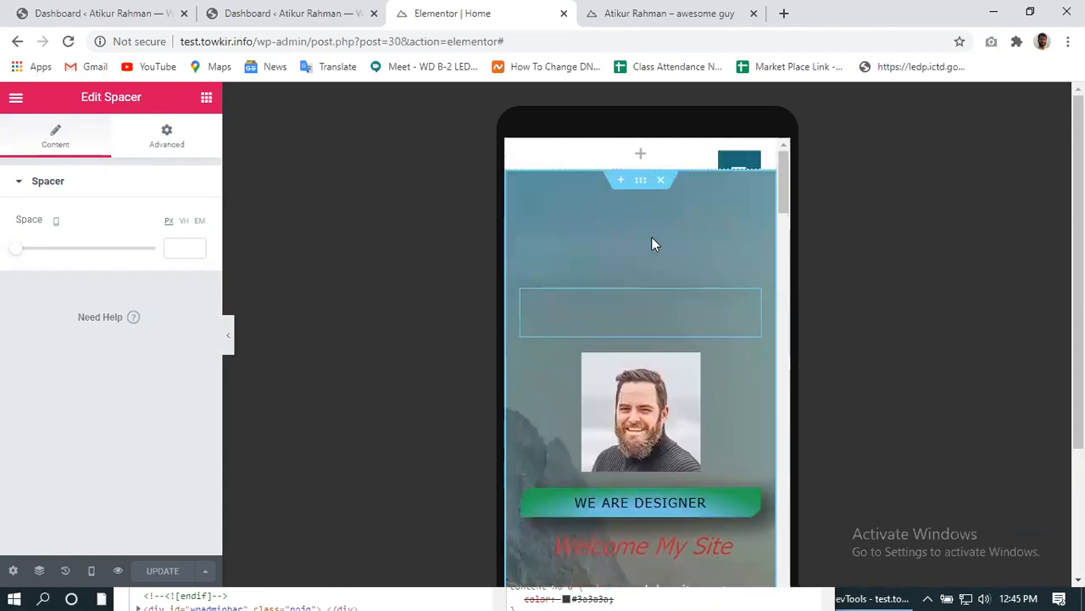
{"action": "left_click", "coordinate": [642, 182]}
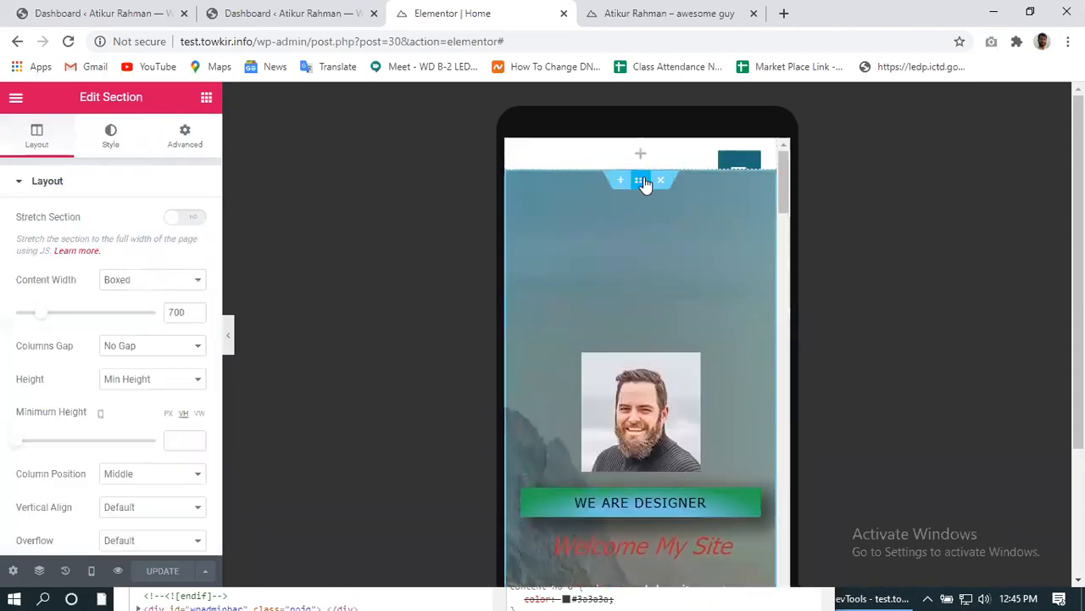
- Keep the hero section Boxed at 1031 width, with Default height and Top vertical alignment
{"action": "left_click", "coordinate": [129, 279]}
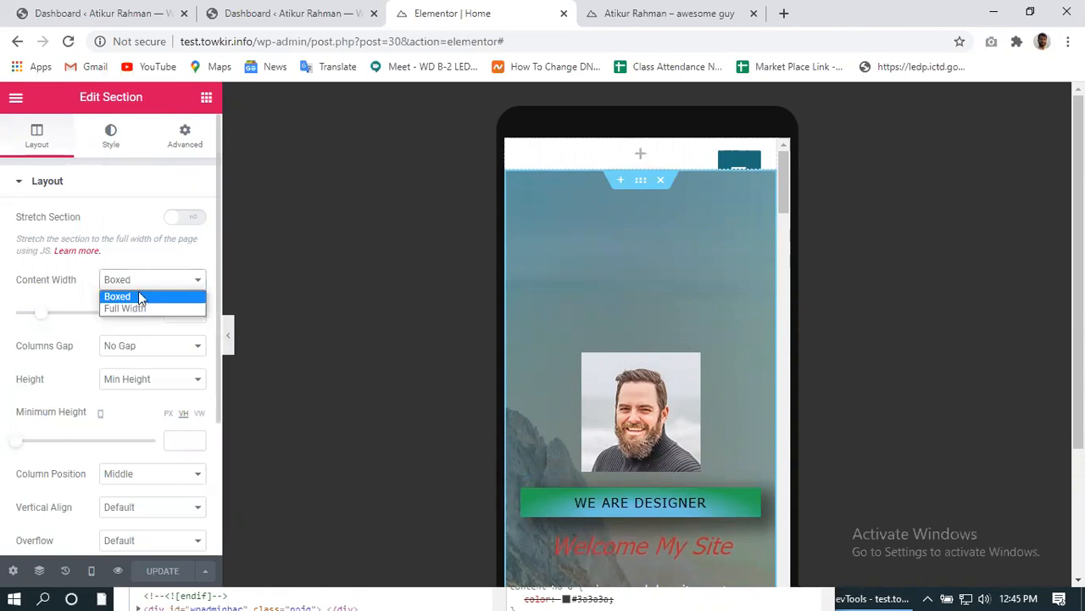
{"action": "left_click", "coordinate": [131, 308]}
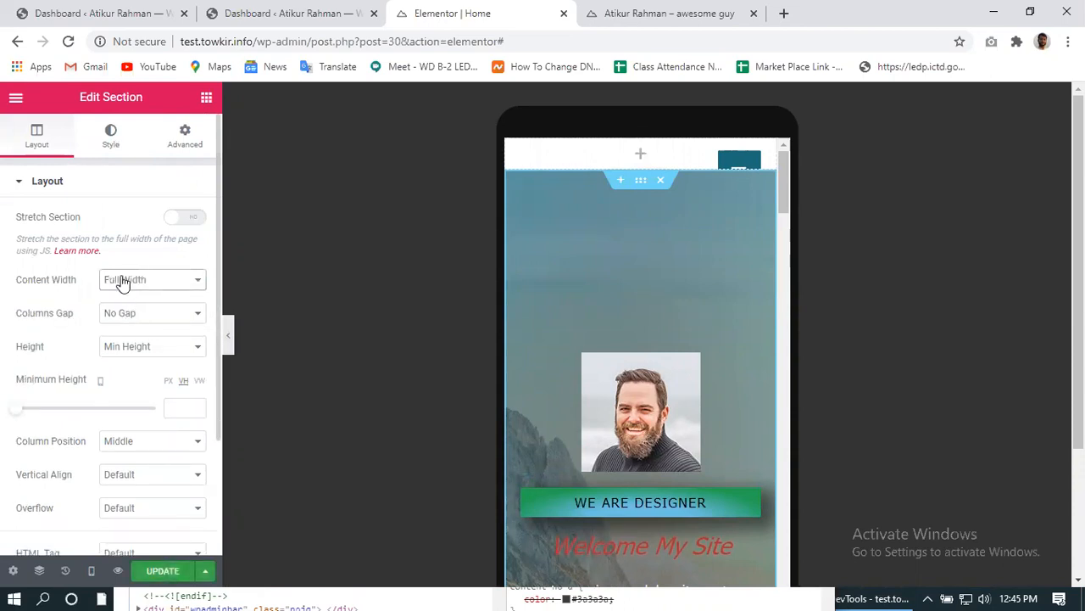
{"action": "left_click", "coordinate": [123, 282]}
{"action": "left_click", "coordinate": [117, 298]}
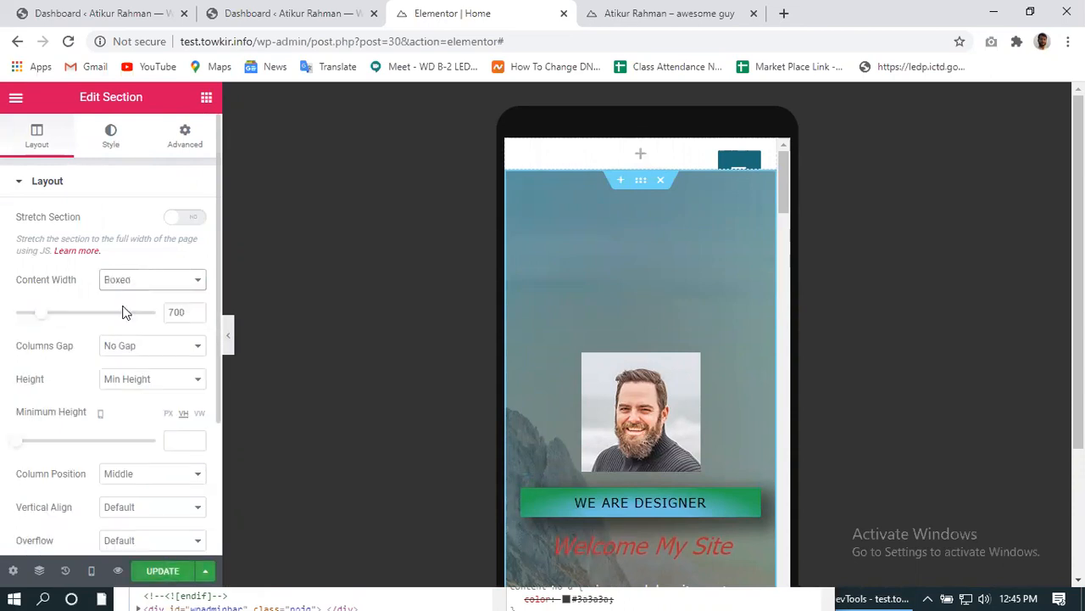
{"action": "left_click", "coordinate": [128, 281]}
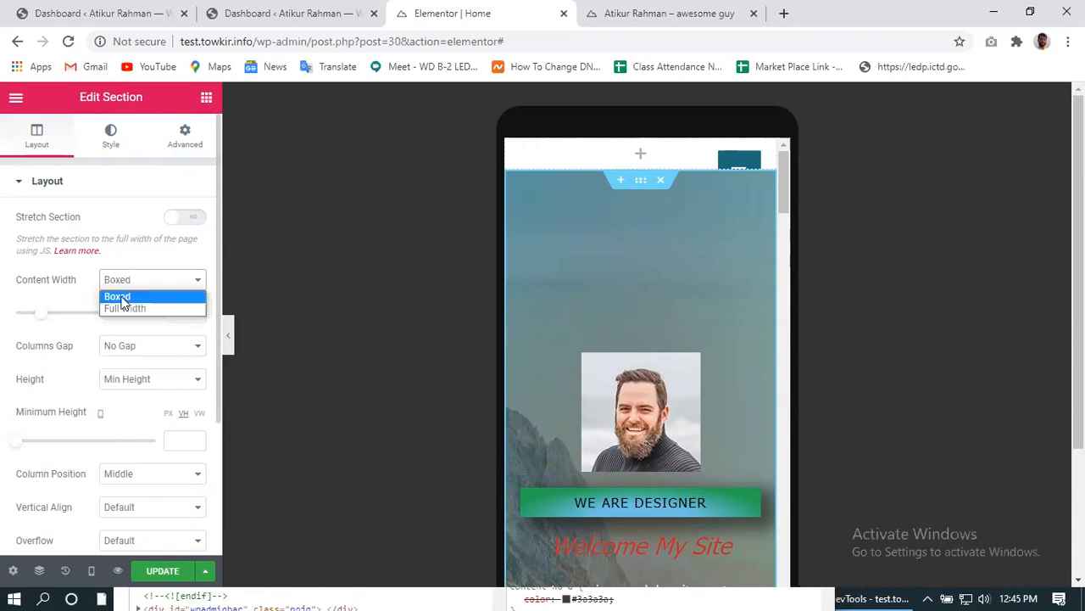
{"action": "left_click", "coordinate": [123, 296]}
{"action": "left_click_drag", "start_coordinate": [42, 313], "coordinate": [82, 315]}
{"action": "left_click", "coordinate": [153, 381]}
{"action": "left_click", "coordinate": [141, 396]}
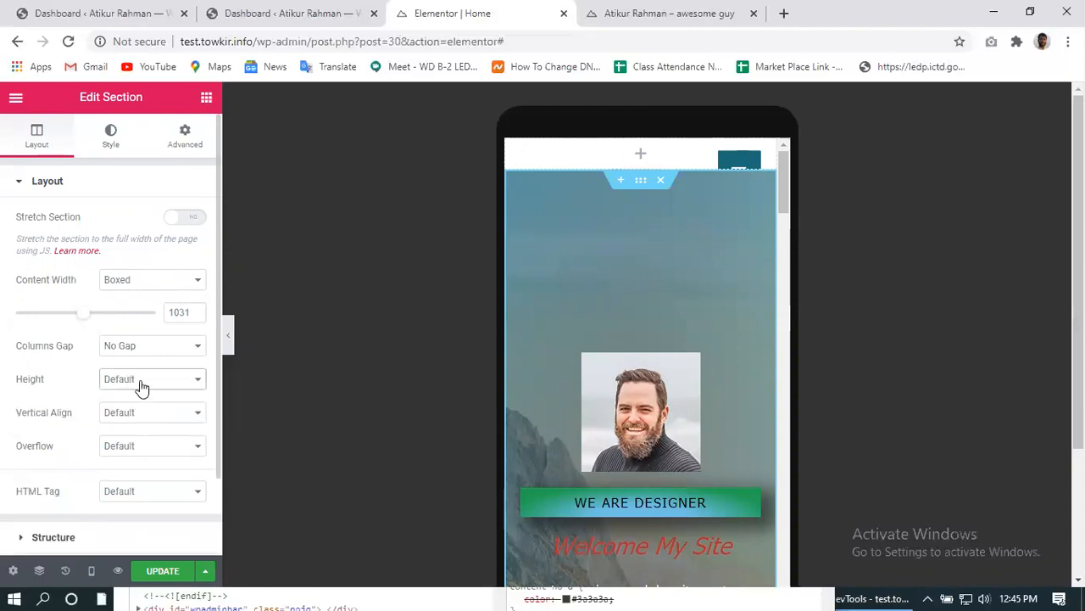
{"action": "left_click", "coordinate": [116, 415]}
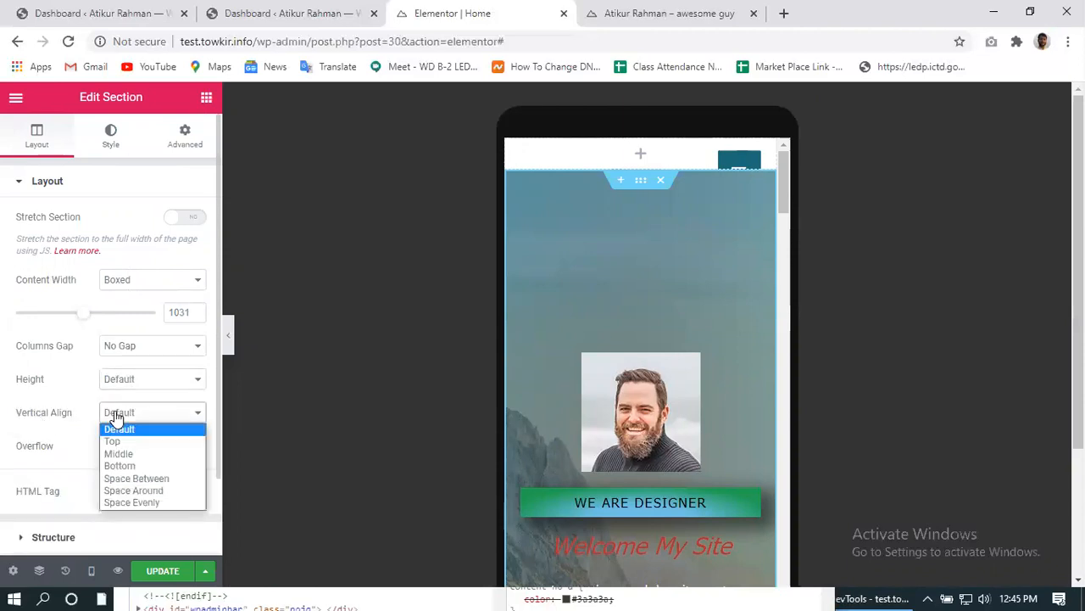
{"action": "left_click", "coordinate": [114, 441]}
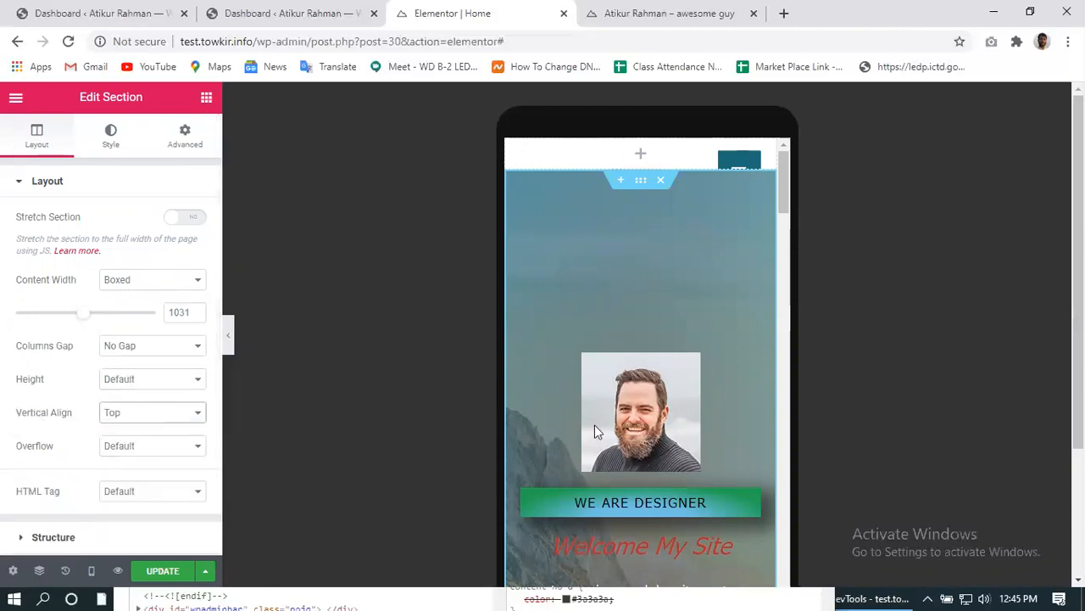
{"action": "scroll", "coordinate": [595, 433], "scroll_direction": "down", "scroll_amount": 4}
{"action": "scroll", "coordinate": [700, 444], "scroll_direction": "up", "scroll_amount": 3}
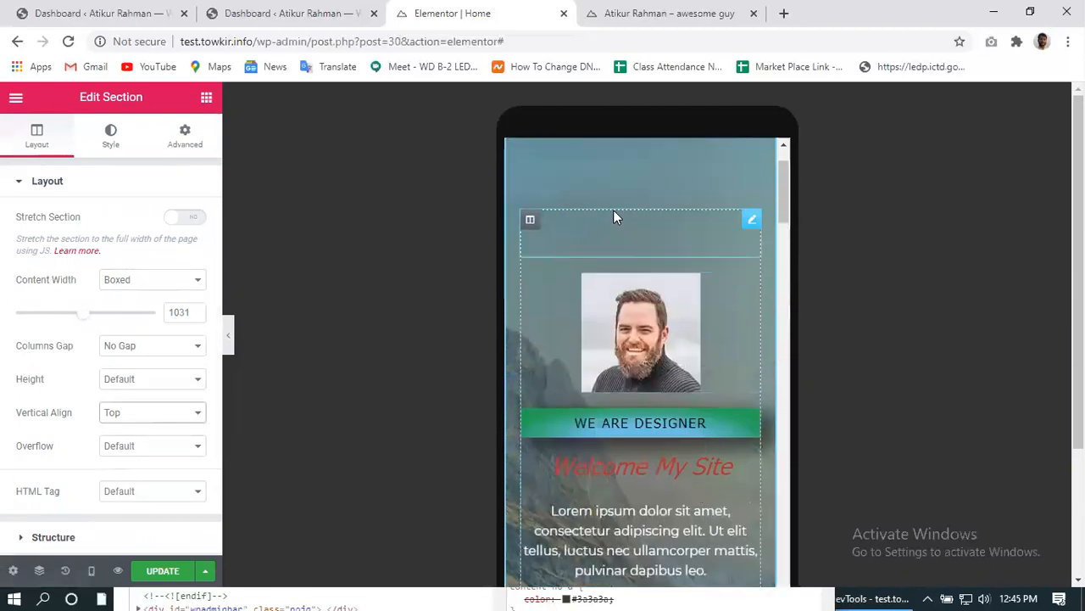
- Look over the section's layout settings, then show its Style background settings
{"action": "scroll", "coordinate": [653, 438], "scroll_direction": "down", "scroll_amount": 3}
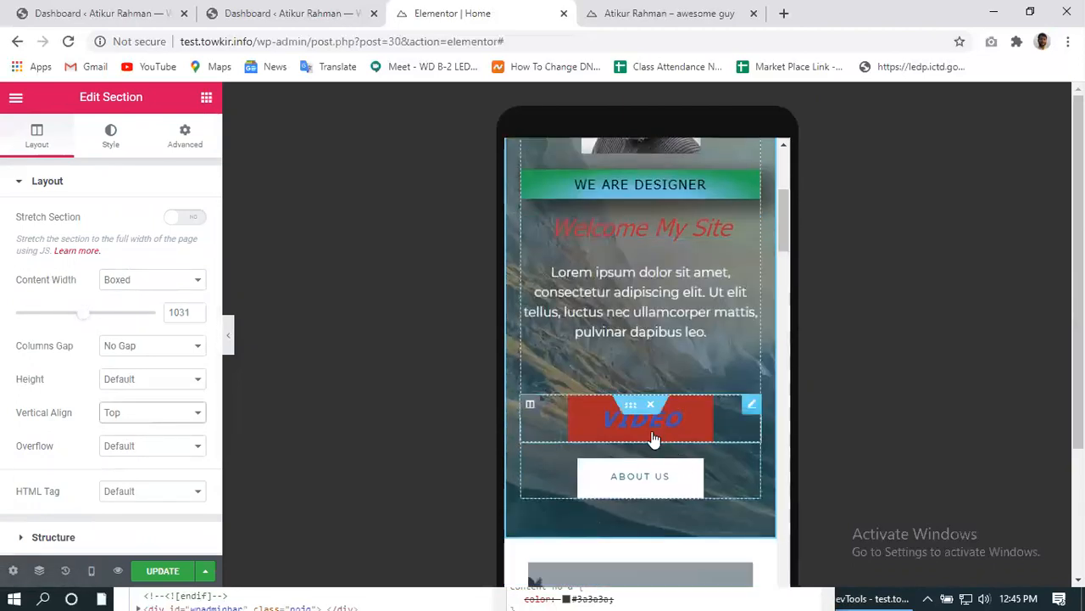
{"action": "scroll", "coordinate": [625, 457], "scroll_direction": "up", "scroll_amount": 4}
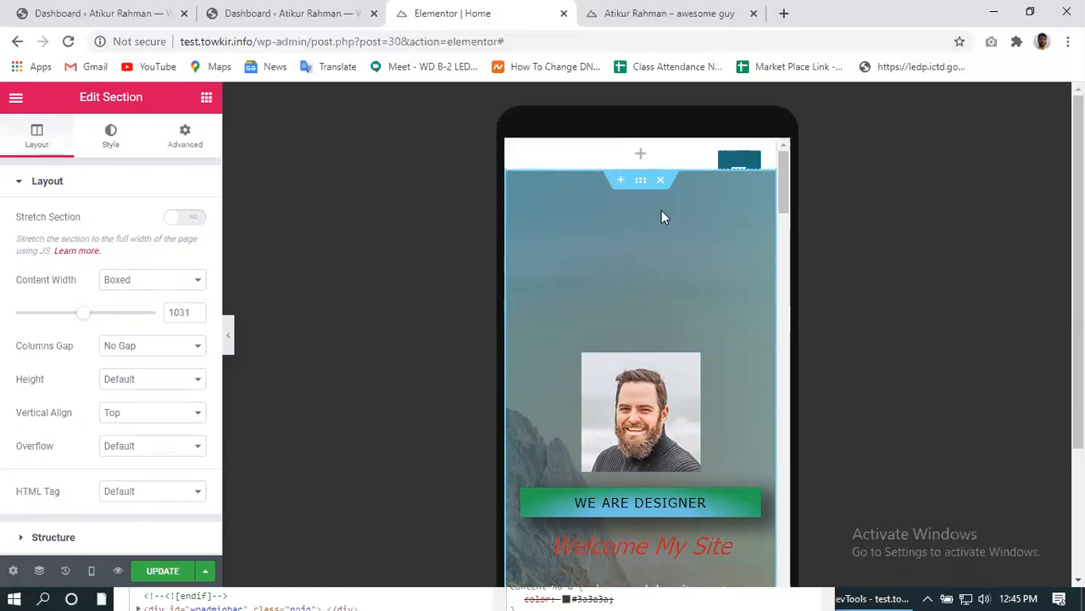
{"action": "scroll", "coordinate": [665, 150], "scroll_direction": "down", "scroll_amount": 1}
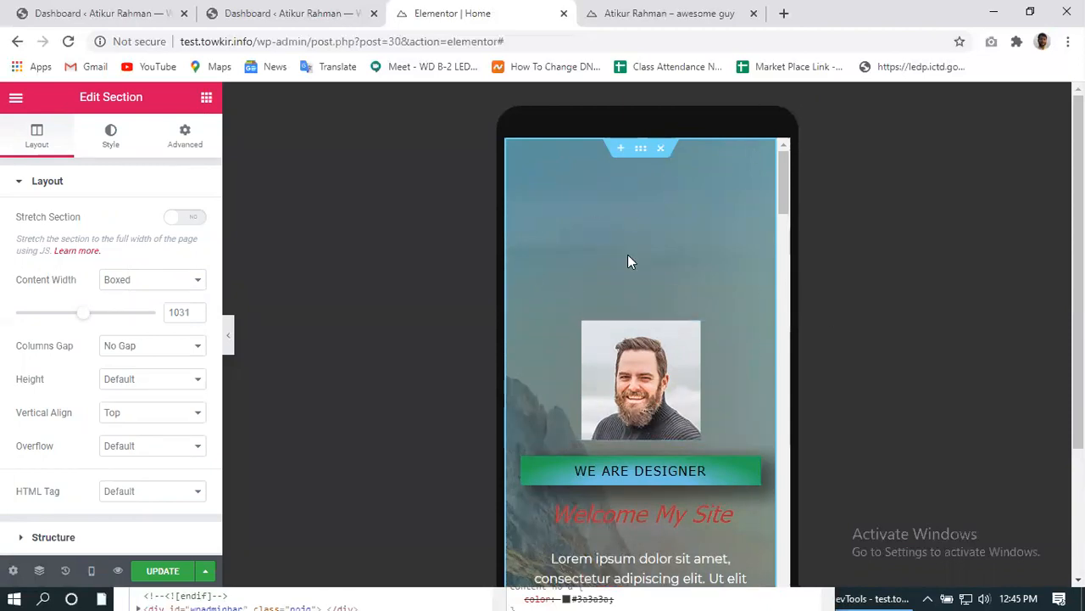
{"action": "scroll", "coordinate": [644, 314], "scroll_direction": "down", "scroll_amount": 5}
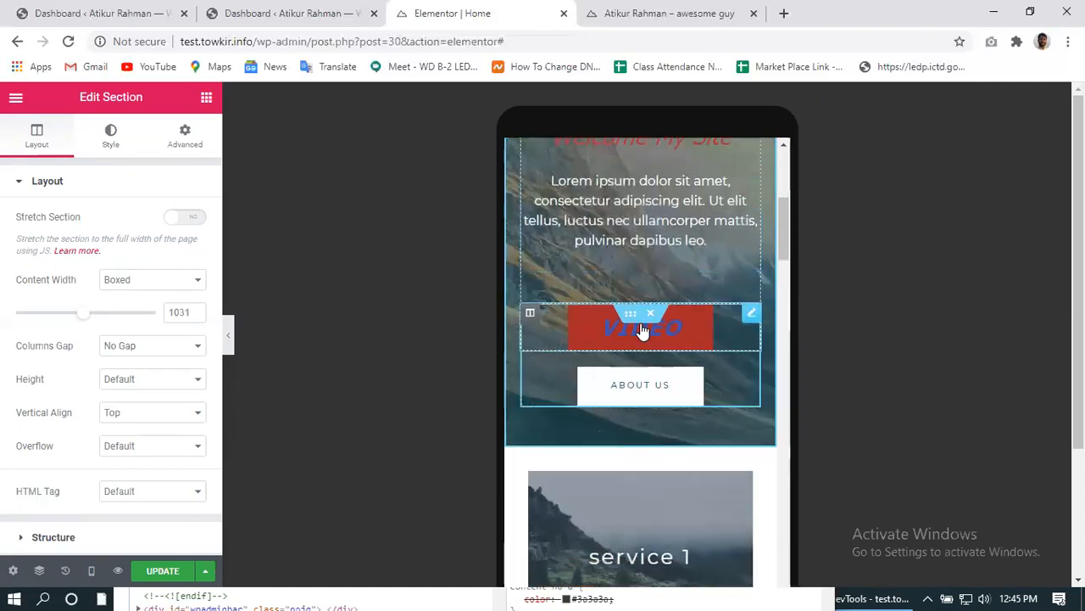
{"action": "scroll", "coordinate": [642, 331], "scroll_direction": "up", "scroll_amount": 5}
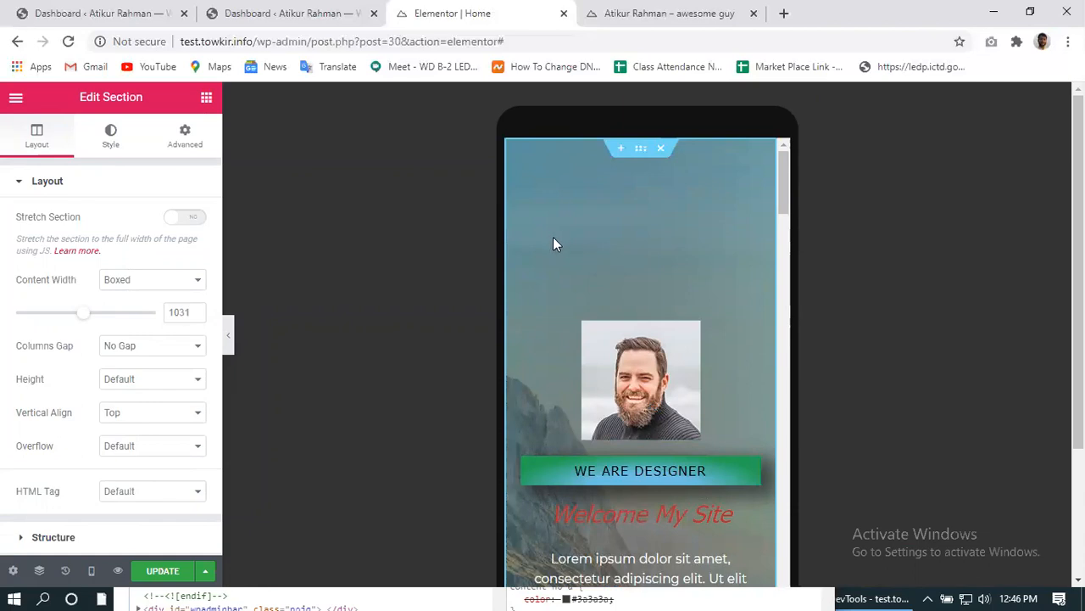
{"action": "scroll", "coordinate": [549, 236], "scroll_direction": "down", "scroll_amount": 1}
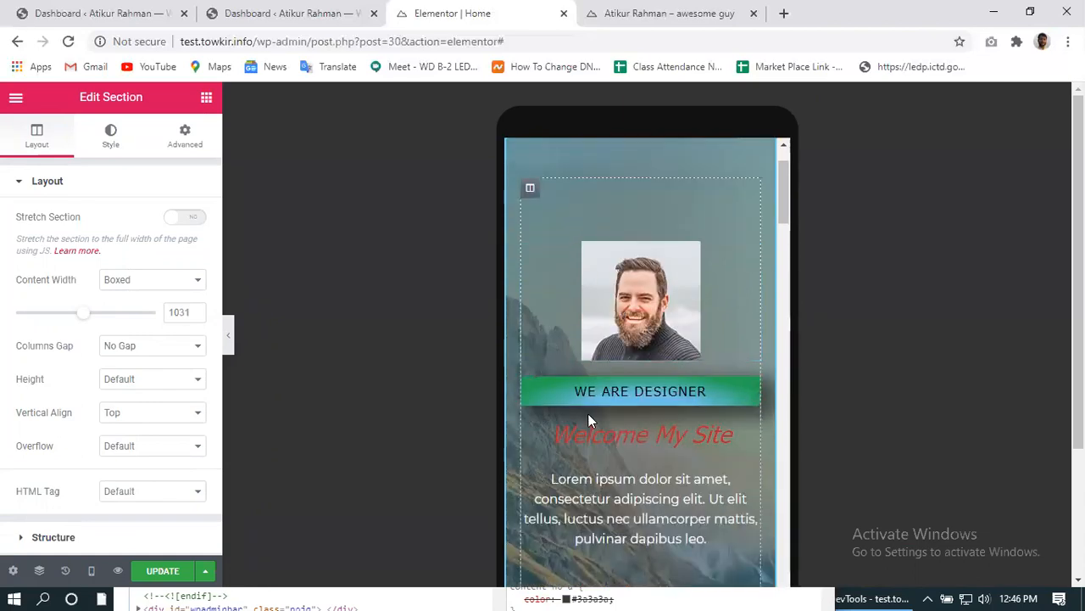
{"action": "scroll", "coordinate": [629, 389], "scroll_direction": "up", "scroll_amount": 1}
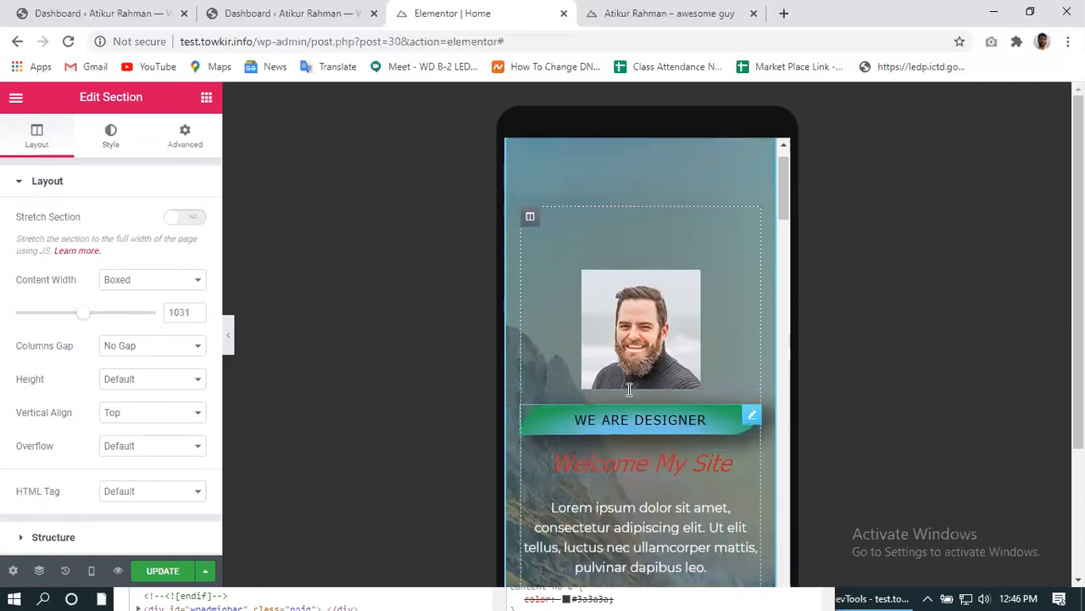
{"action": "scroll", "coordinate": [629, 389], "scroll_direction": "up", "scroll_amount": 2}
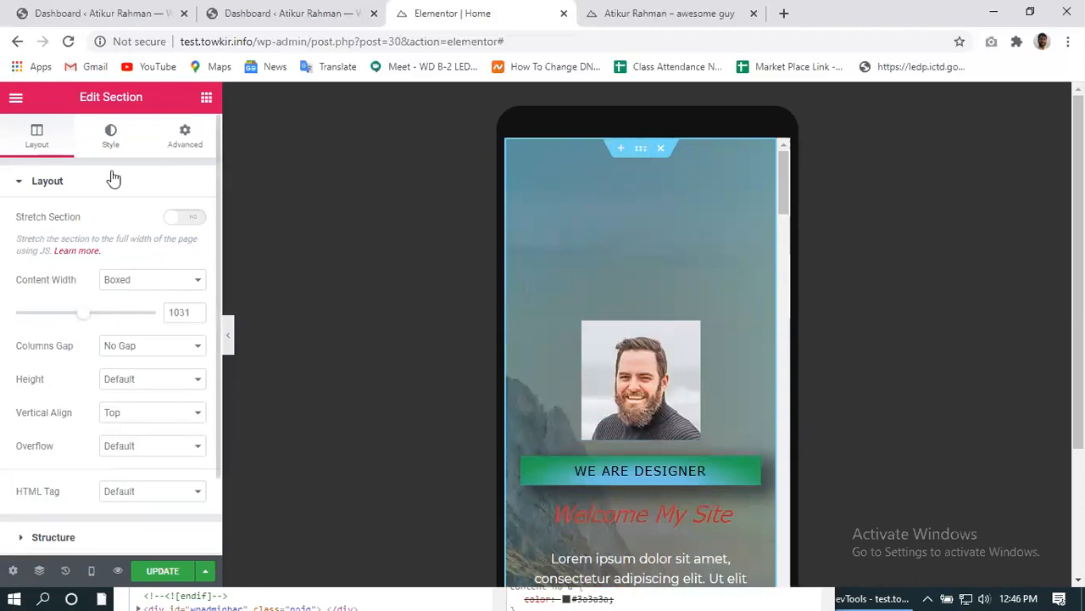
{"action": "left_click", "coordinate": [109, 140]}
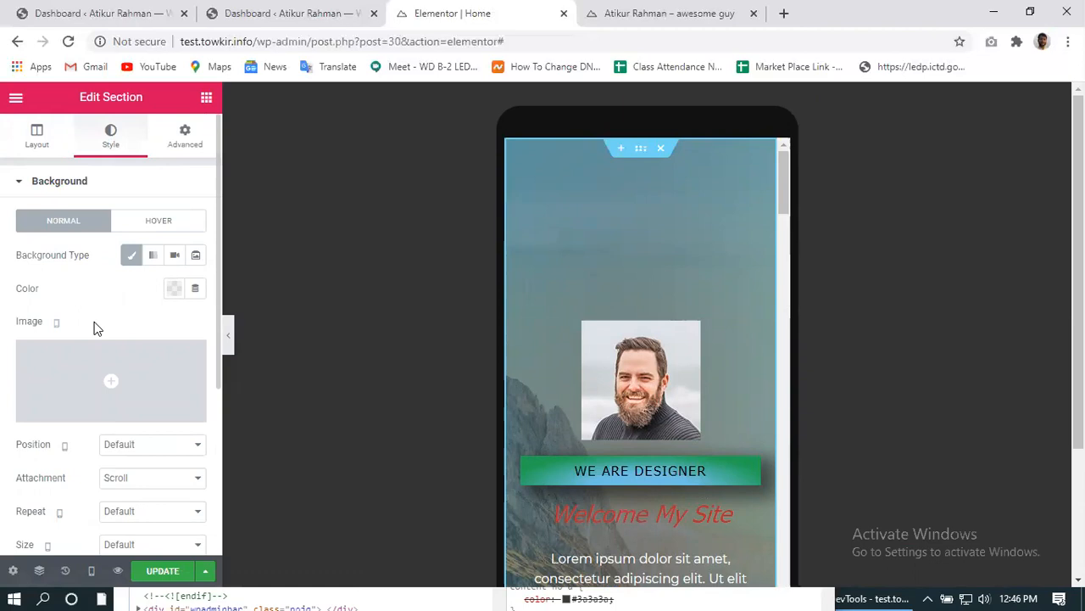
- Change the hero section's Advanced top padding from 150 to 0 and update the page
{"action": "left_click", "coordinate": [177, 138]}
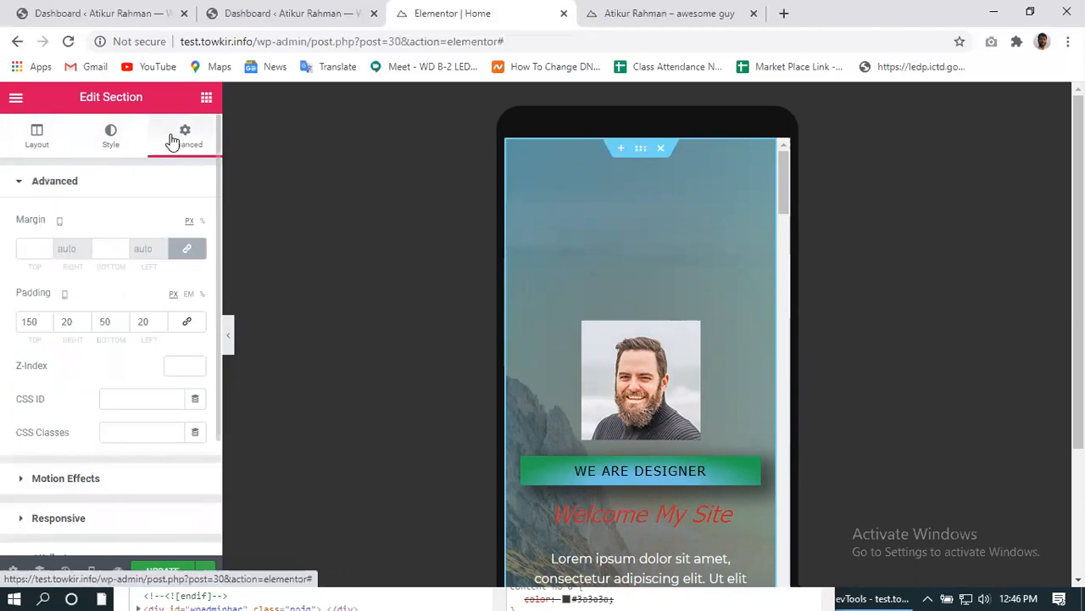
{"action": "left_click", "coordinate": [34, 246]}
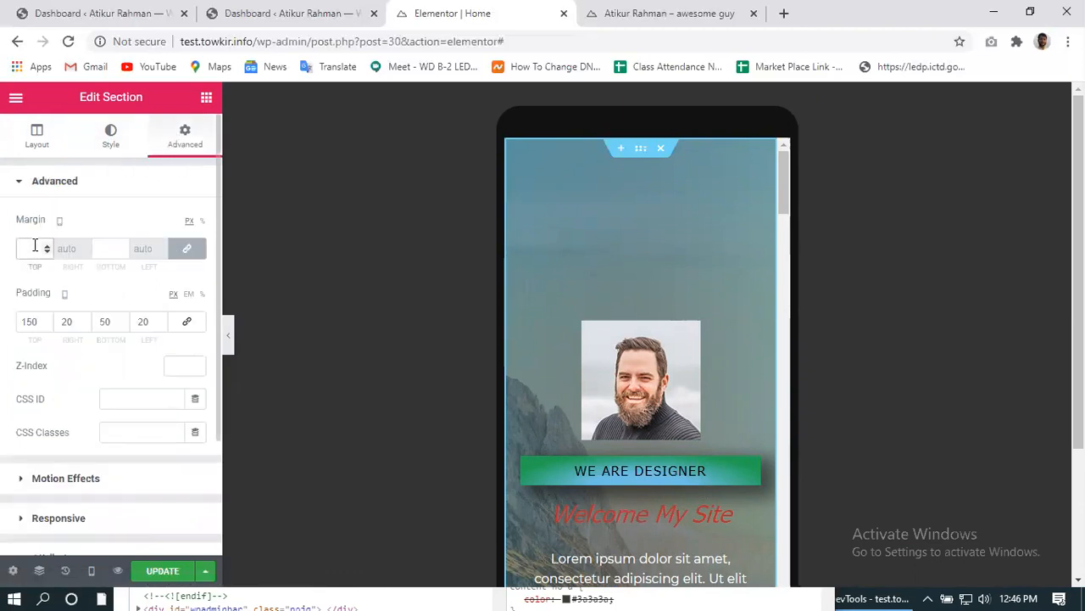
{"action": "type", "text": "00"}
{"action": "double_click", "coordinate": [40, 322]}
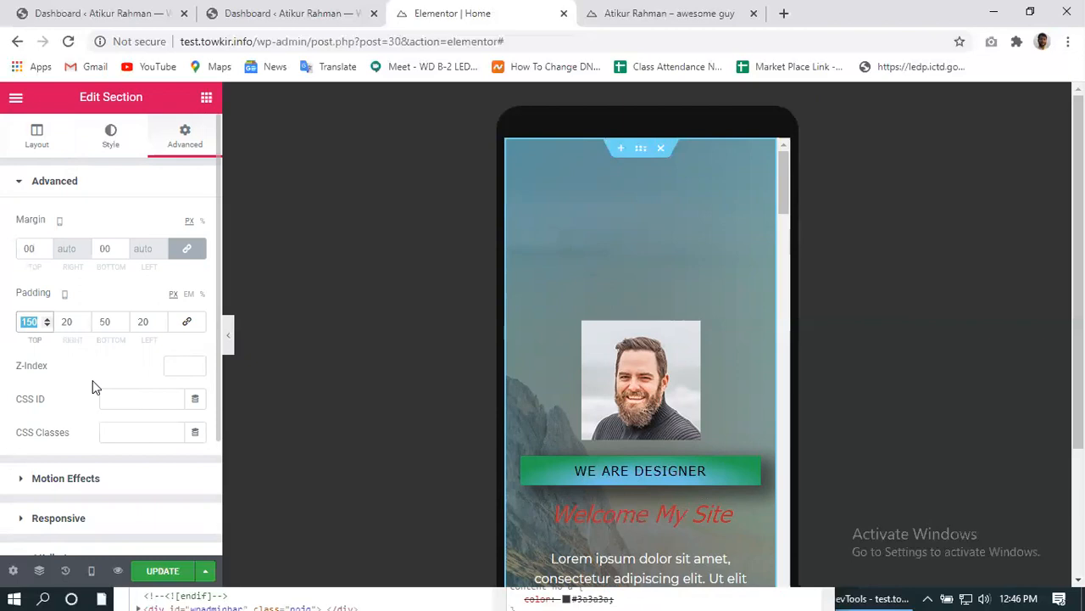
{"action": "type", "text": "0"}
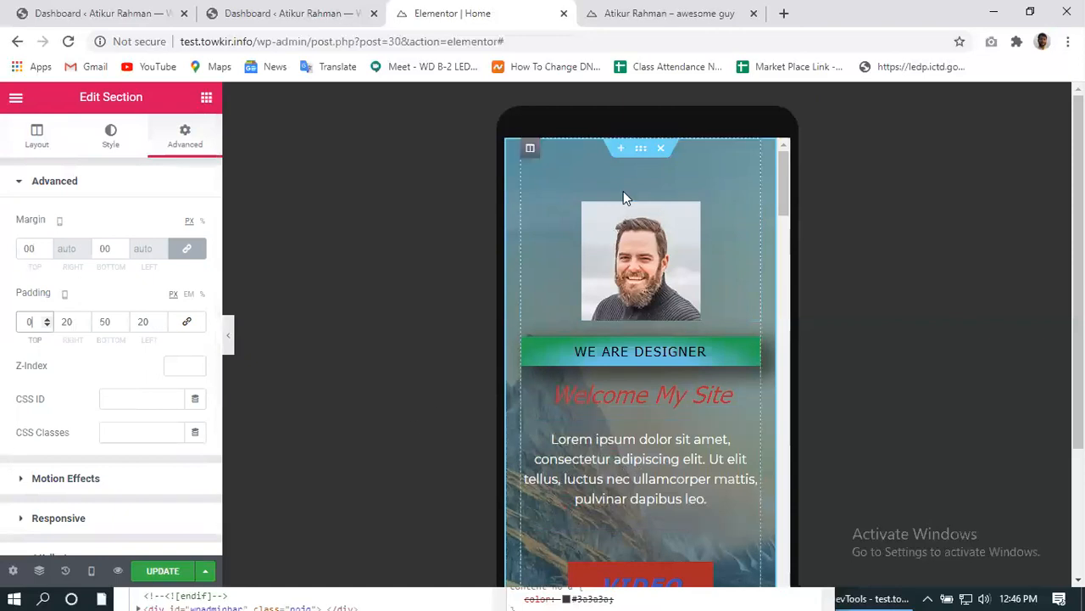
{"action": "scroll", "coordinate": [523, 441], "scroll_direction": "down", "scroll_amount": 6}
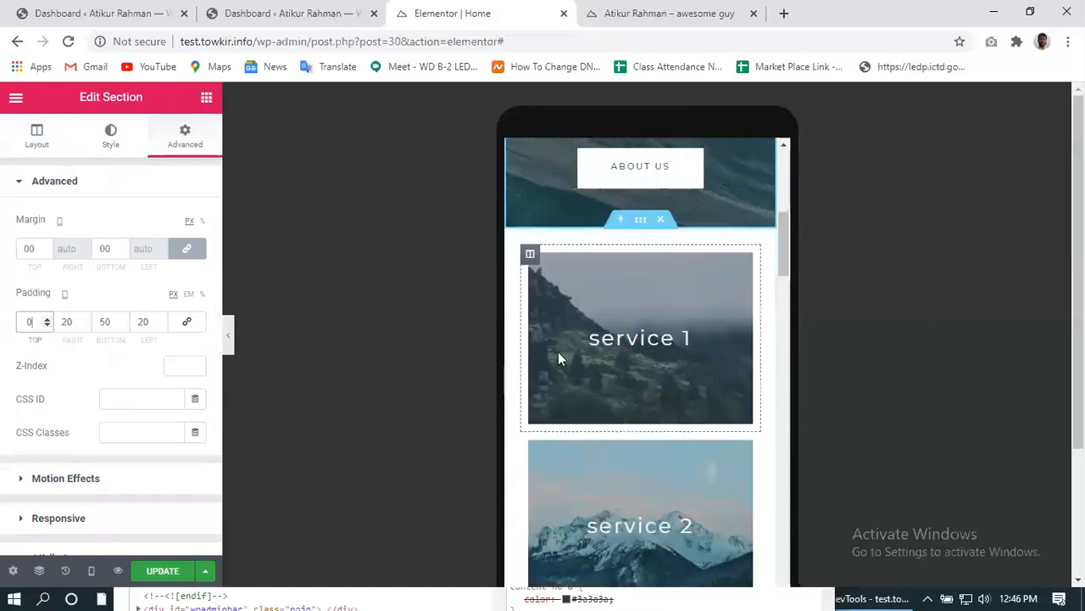
{"action": "left_click", "coordinate": [161, 570]}
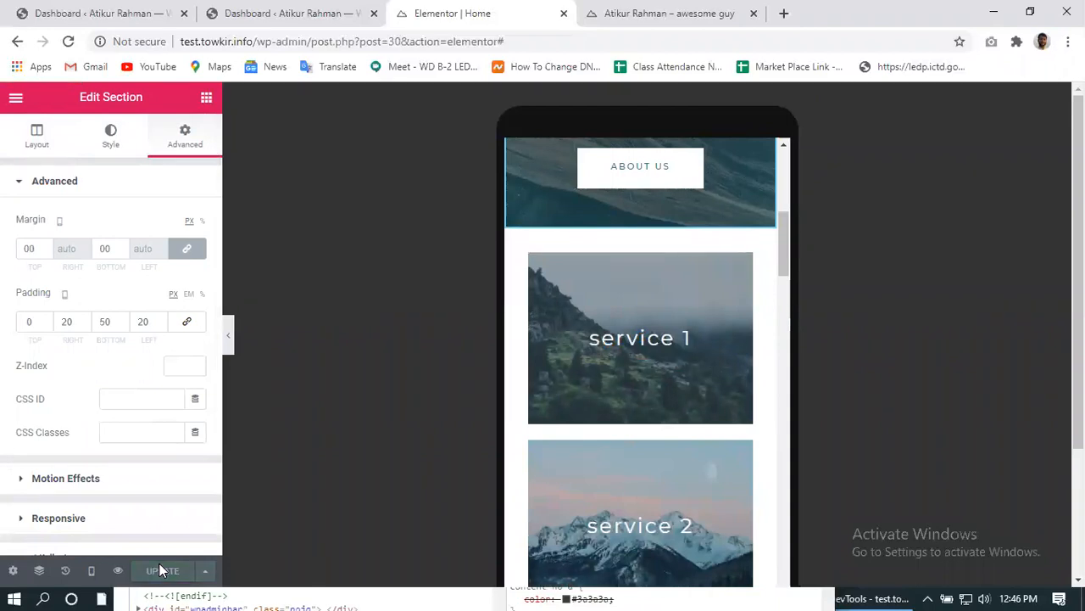
- Reload the live site tab to load the updated homepage
{"action": "left_click", "coordinate": [647, 16]}
{"action": "left_click", "coordinate": [68, 42]}
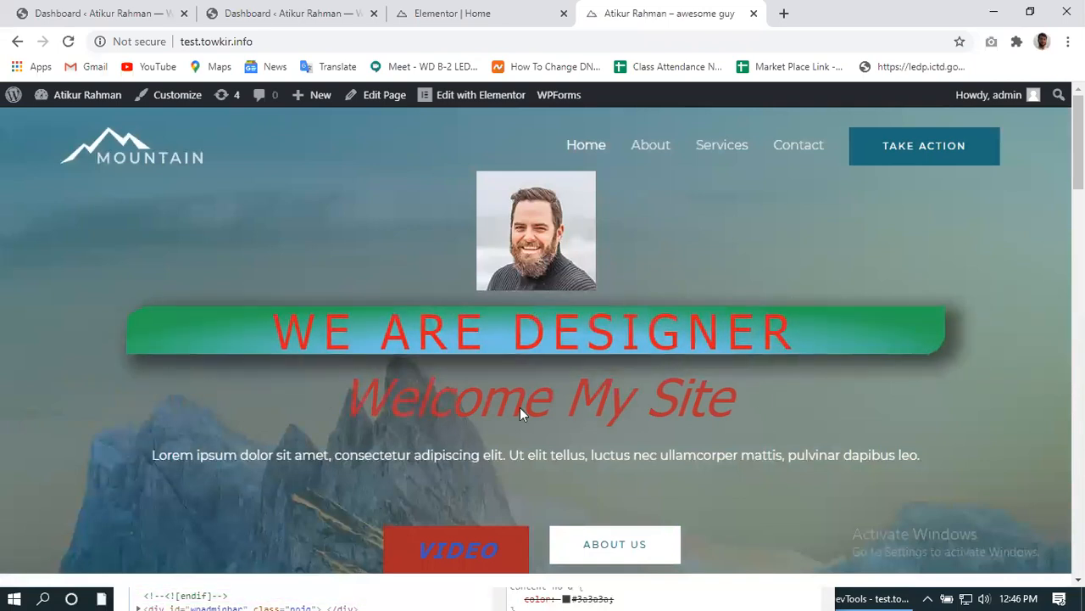
{"action": "scroll", "coordinate": [480, 440], "scroll_direction": "down", "scroll_amount": 5}
{"action": "scroll", "coordinate": [480, 440], "scroll_direction": "up", "scroll_amount": 5}
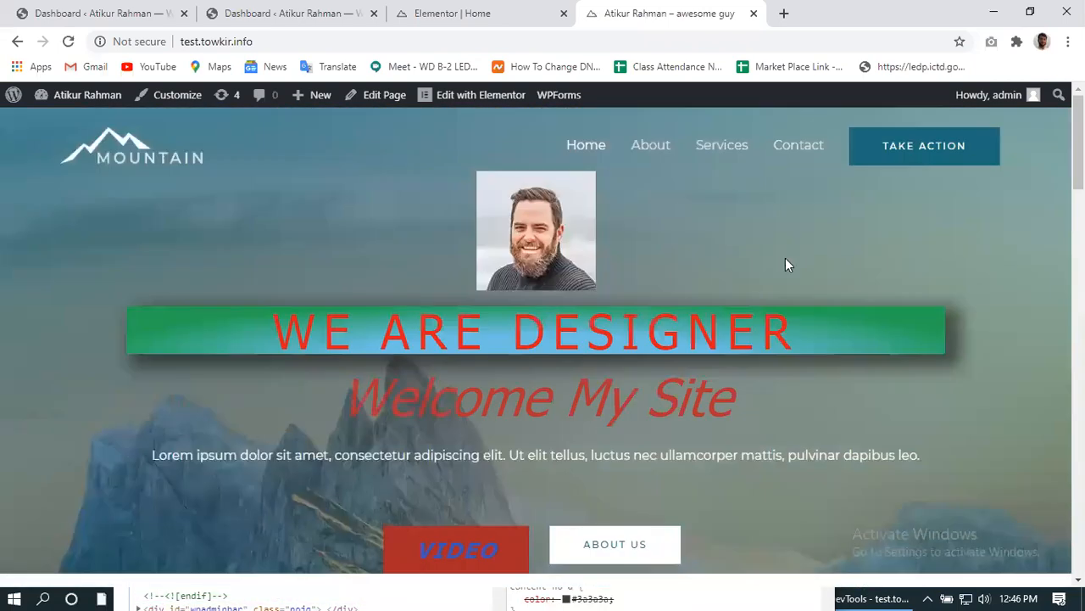
- Restore the browser to a narrow phone-width window and scroll through the hero and service cards
{"action": "double_click", "coordinate": [968, 19]}
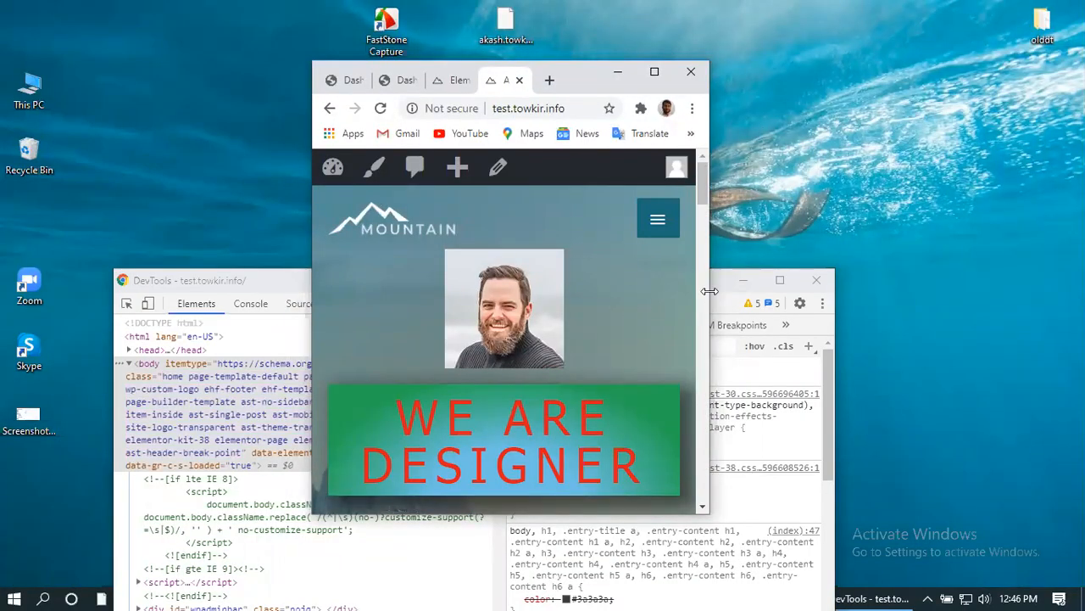
{"action": "scroll", "coordinate": [550, 364], "scroll_direction": "down", "scroll_amount": 8}
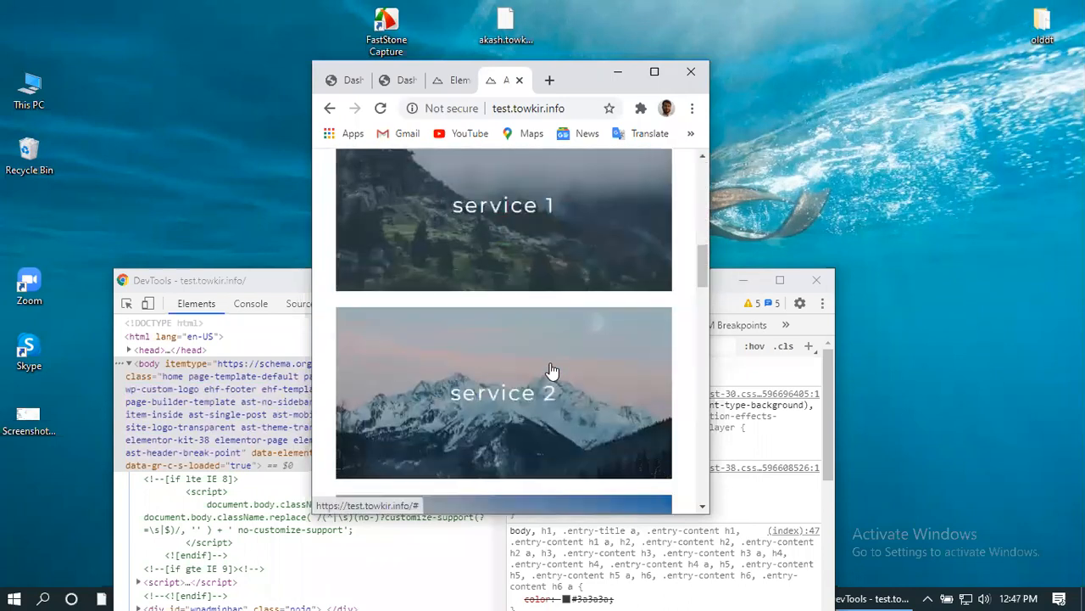
{"action": "scroll", "coordinate": [550, 369], "scroll_direction": "up", "scroll_amount": 8}
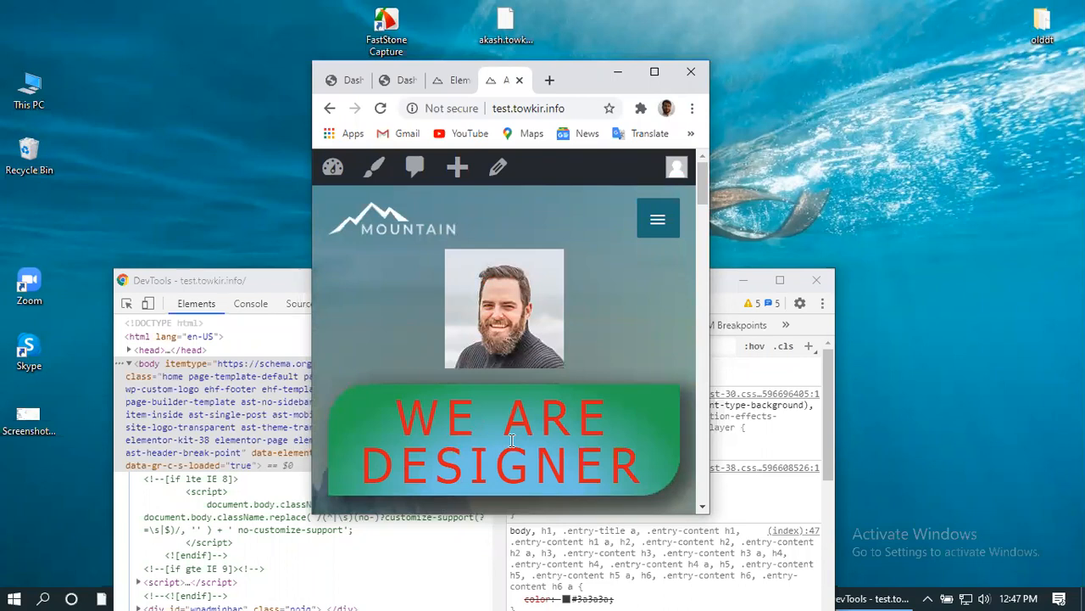
{"action": "scroll", "coordinate": [511, 440], "scroll_direction": "down", "scroll_amount": 12}
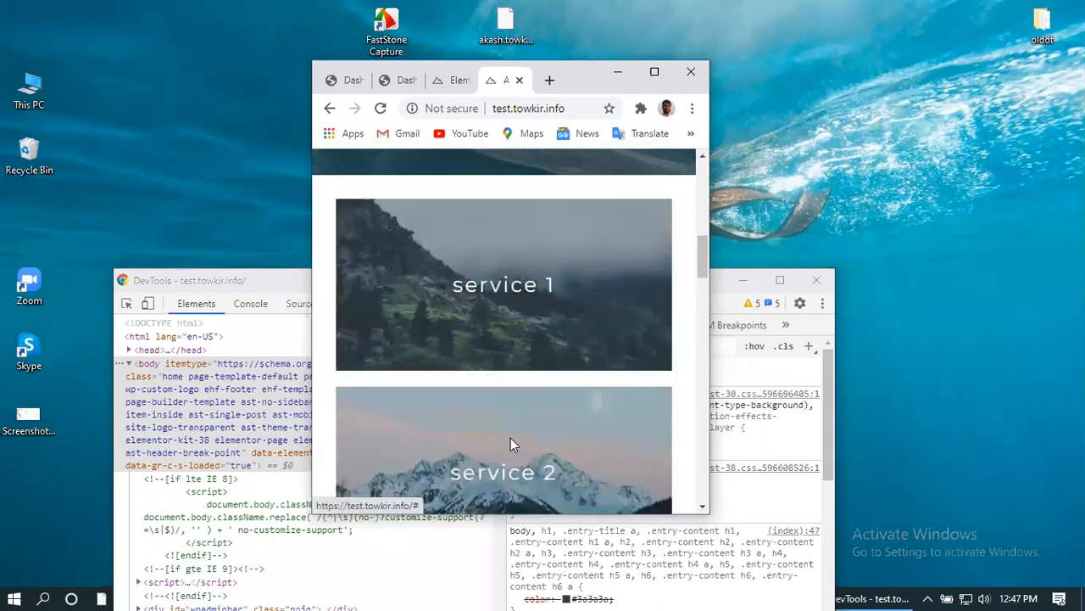
{"action": "scroll", "coordinate": [511, 441], "scroll_direction": "down", "scroll_amount": 15}
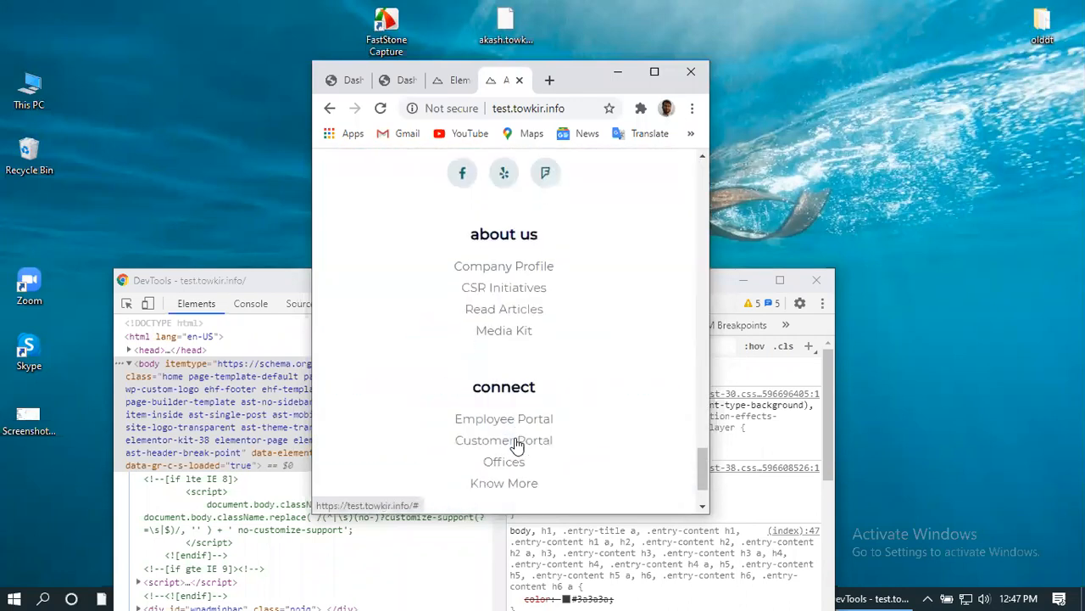
{"action": "scroll", "coordinate": [517, 443], "scroll_direction": "up", "scroll_amount": 20}
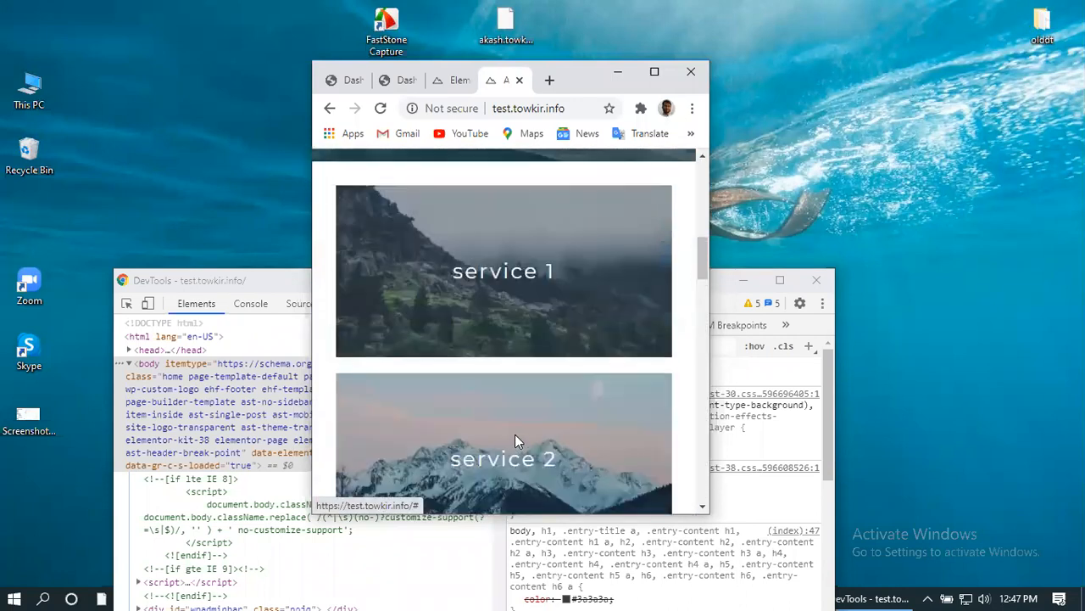
- Maximize the browser and scroll the desktop homepage, ending on the portrait and WE ARE DESIGNER hero
{"action": "left_click", "coordinate": [656, 73]}
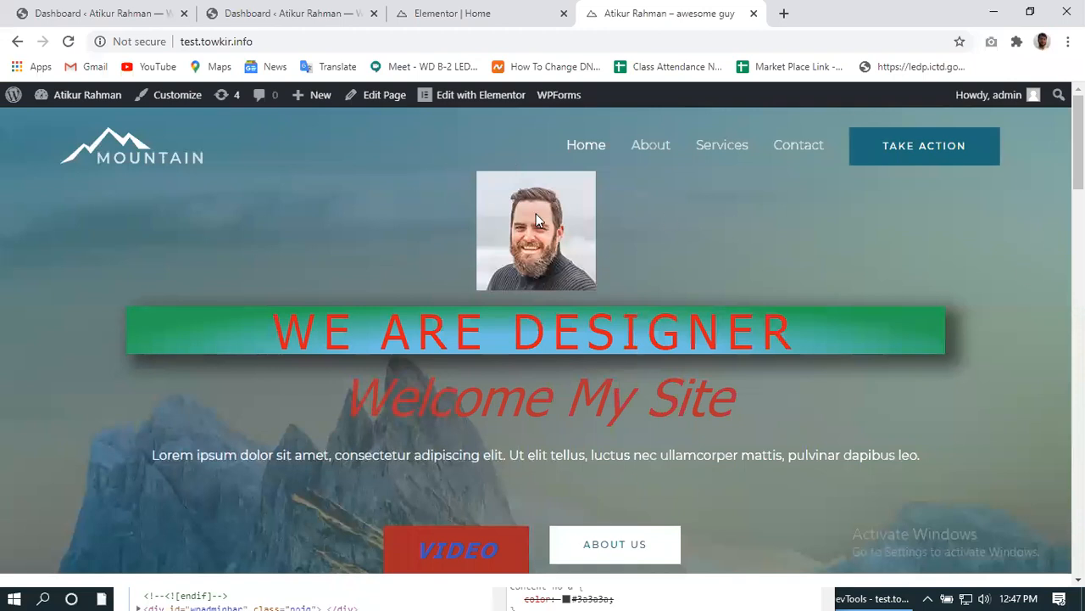
{"action": "scroll", "coordinate": [390, 370], "scroll_direction": "down", "scroll_amount": 10}
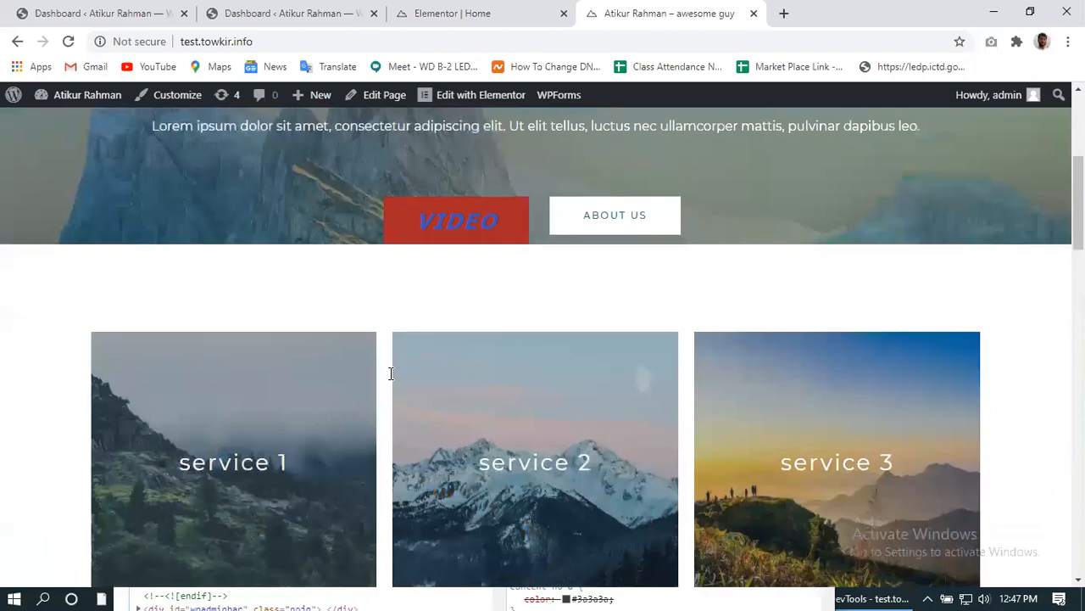
{"action": "scroll", "coordinate": [391, 373], "scroll_direction": "down", "scroll_amount": 8}
{"action": "scroll", "coordinate": [391, 373], "scroll_direction": "up", "scroll_amount": 12}
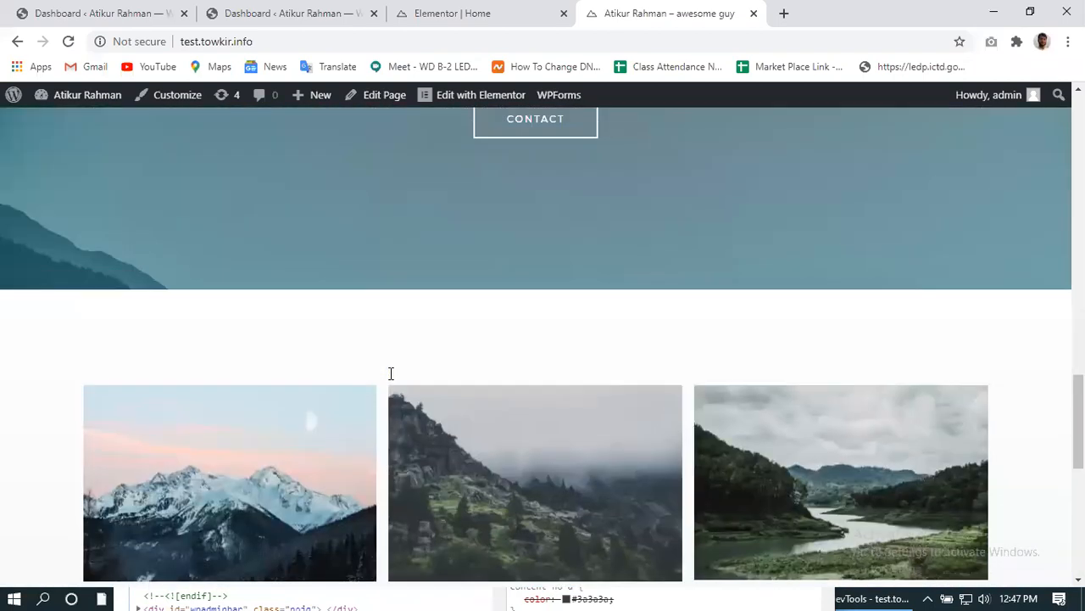
{"action": "scroll", "coordinate": [391, 373], "scroll_direction": "up", "scroll_amount": 5}
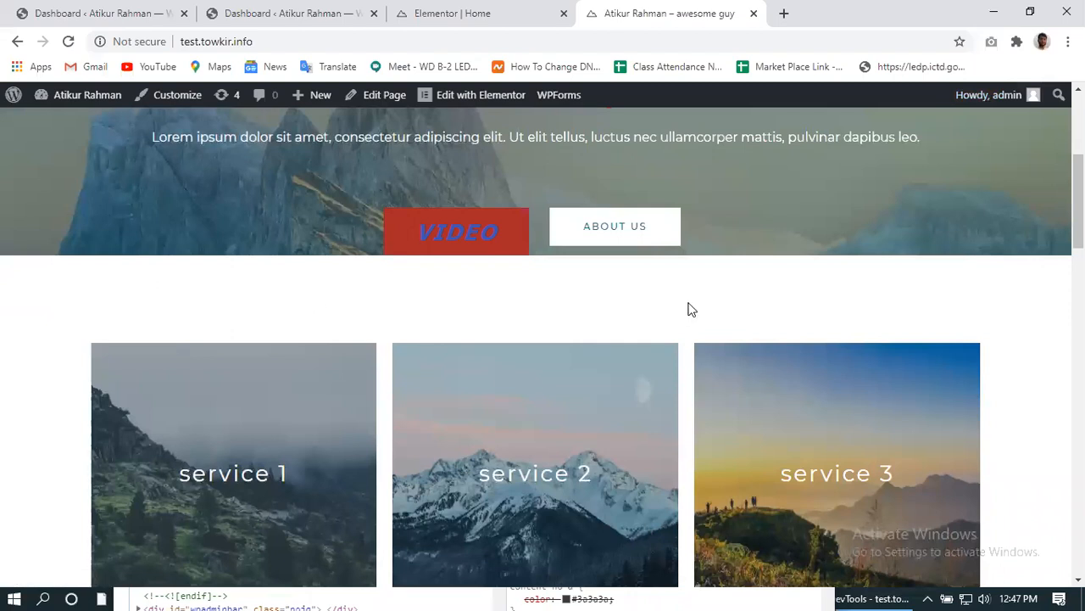
{"action": "scroll", "coordinate": [591, 388], "scroll_direction": "down", "scroll_amount": 5}
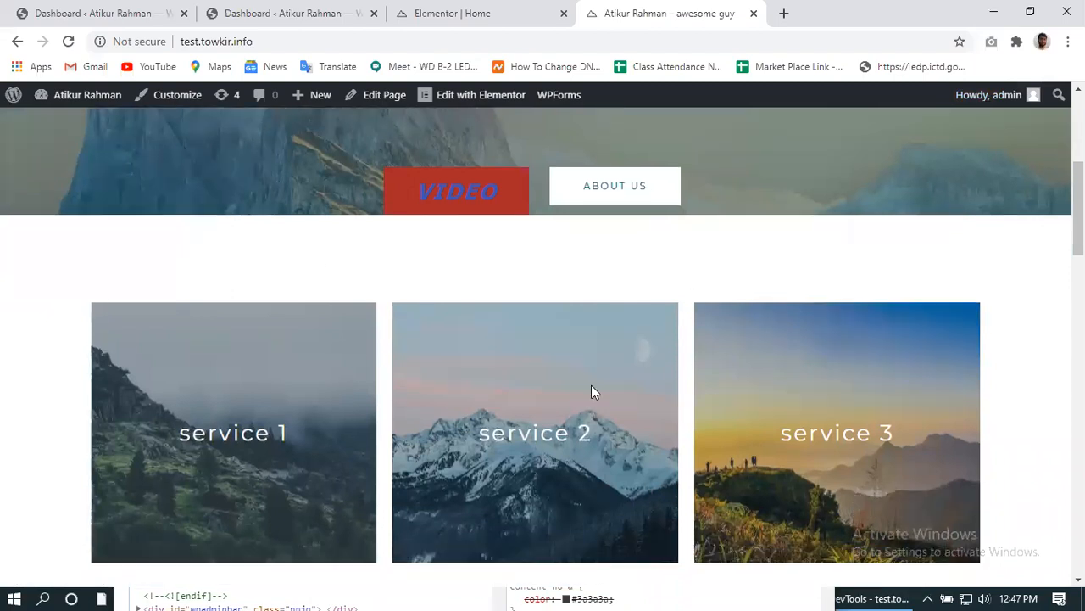
{"action": "scroll", "coordinate": [591, 388], "scroll_direction": "up", "scroll_amount": 5}
{"action": "scroll", "coordinate": [593, 390], "scroll_direction": "up", "scroll_amount": 4}
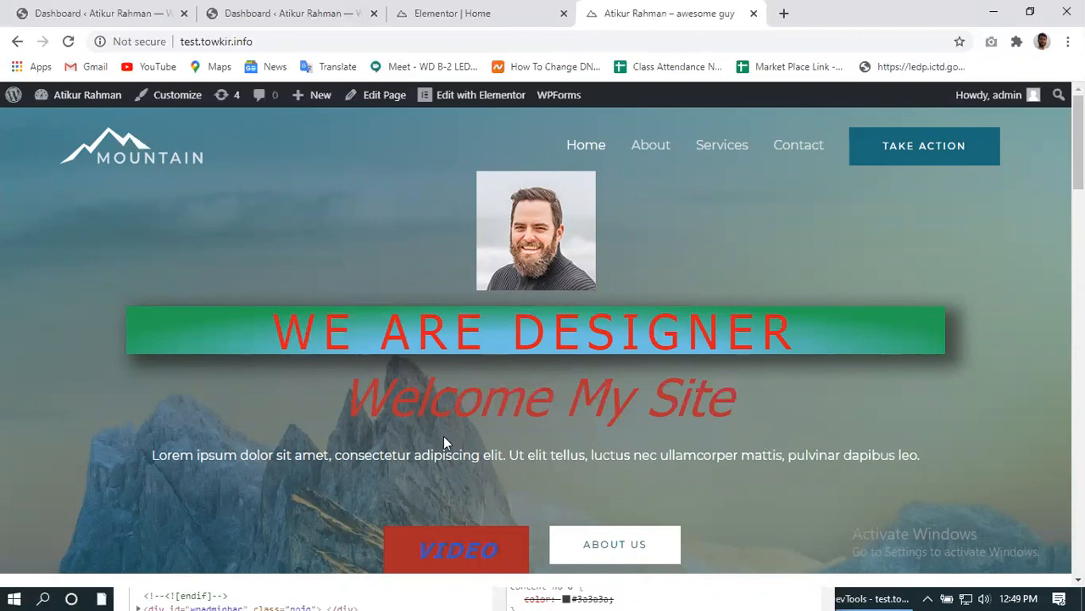
- Select and deselect the 'Welcome My Site' heading, then open a new blank browser tab
{"action": "left_click_drag", "start_coordinate": [456, 410], "coordinate": [732, 407]}
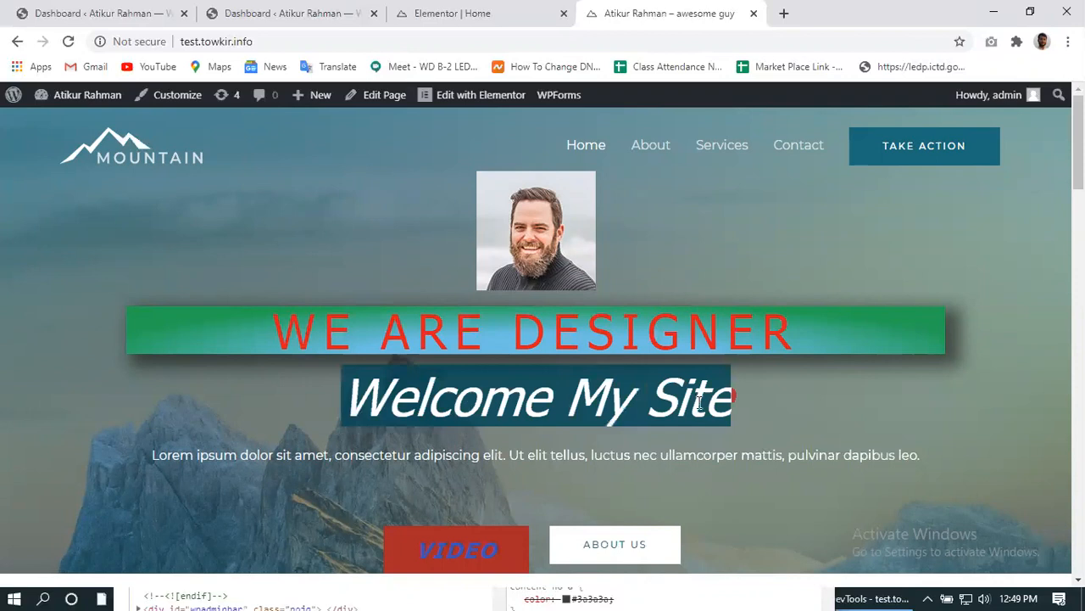
{"action": "left_click", "coordinate": [638, 392]}
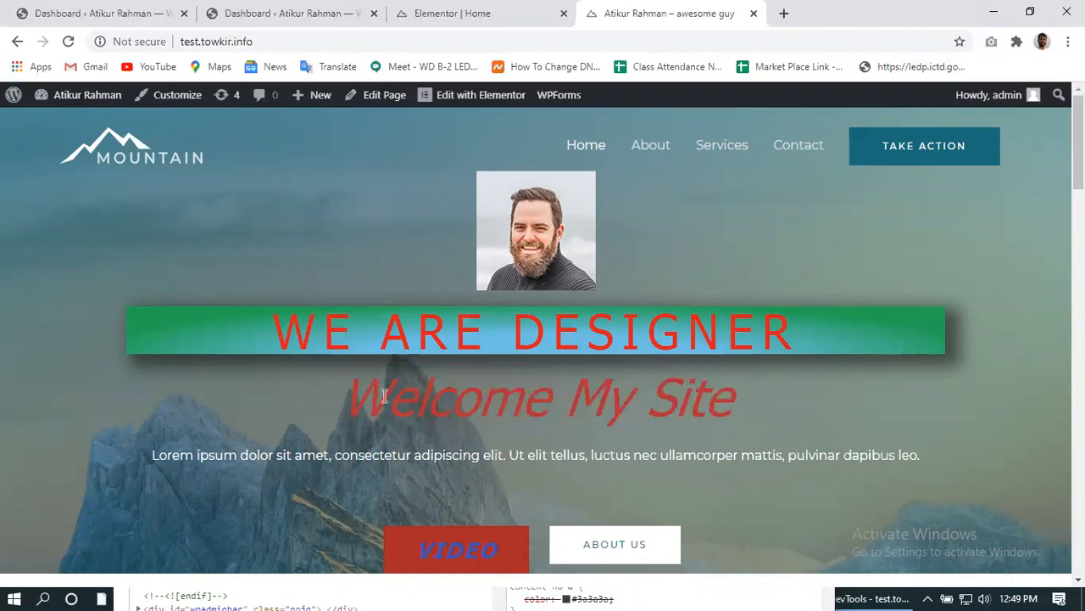
{"action": "left_click", "coordinate": [785, 14]}
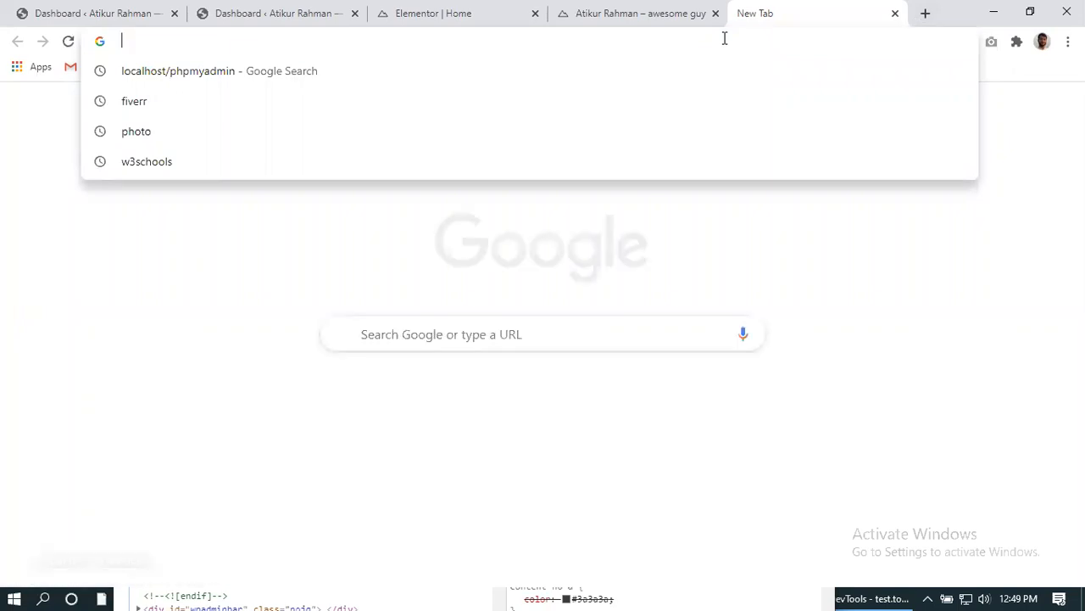
- Enter webdev.com in the new tab's address bar, adding and removing a 'biplob.' prefix
{"action": "type", "text": "web"}
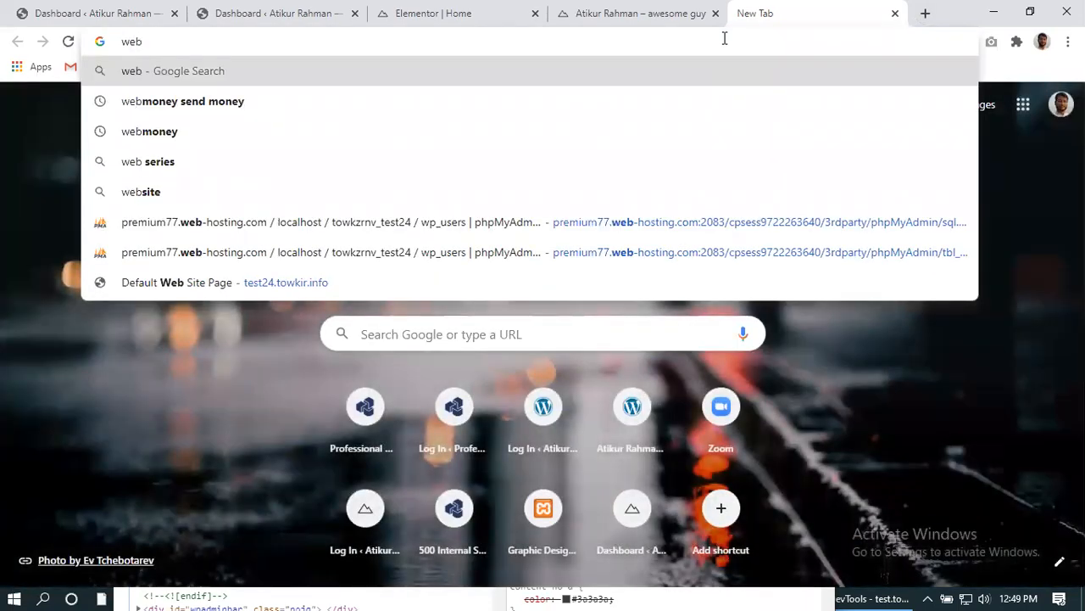
{"action": "type", "text": "dev"}
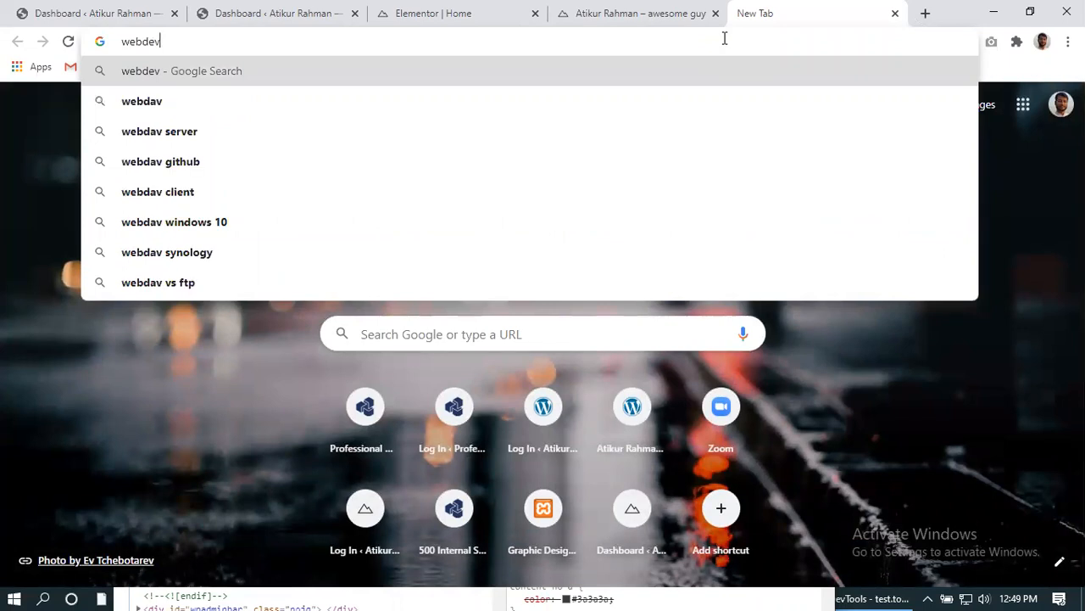
{"action": "type", "text": "."}
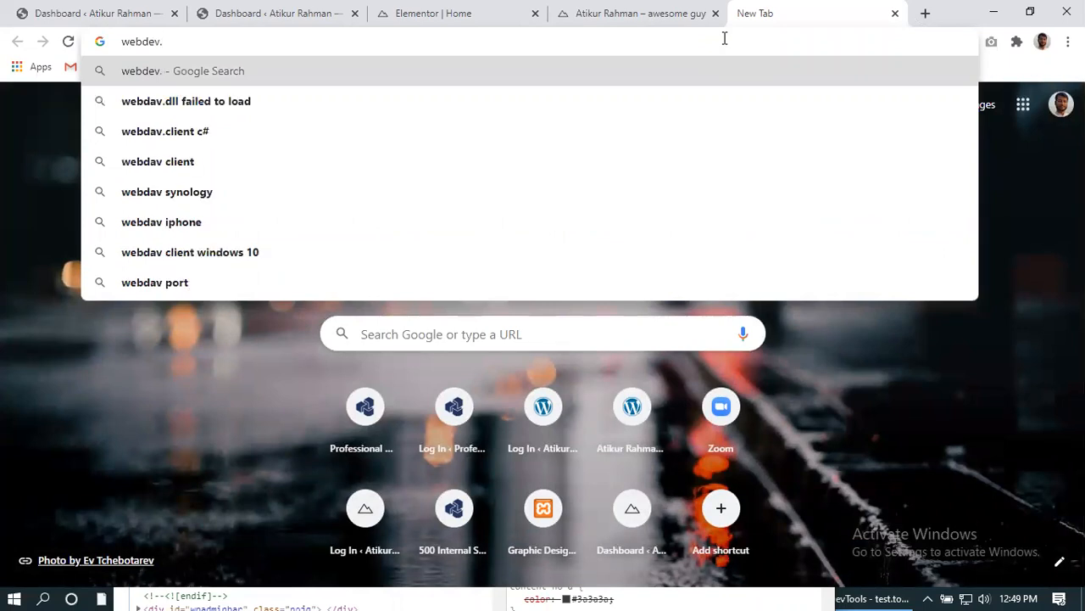
{"action": "type", "text": "com"}
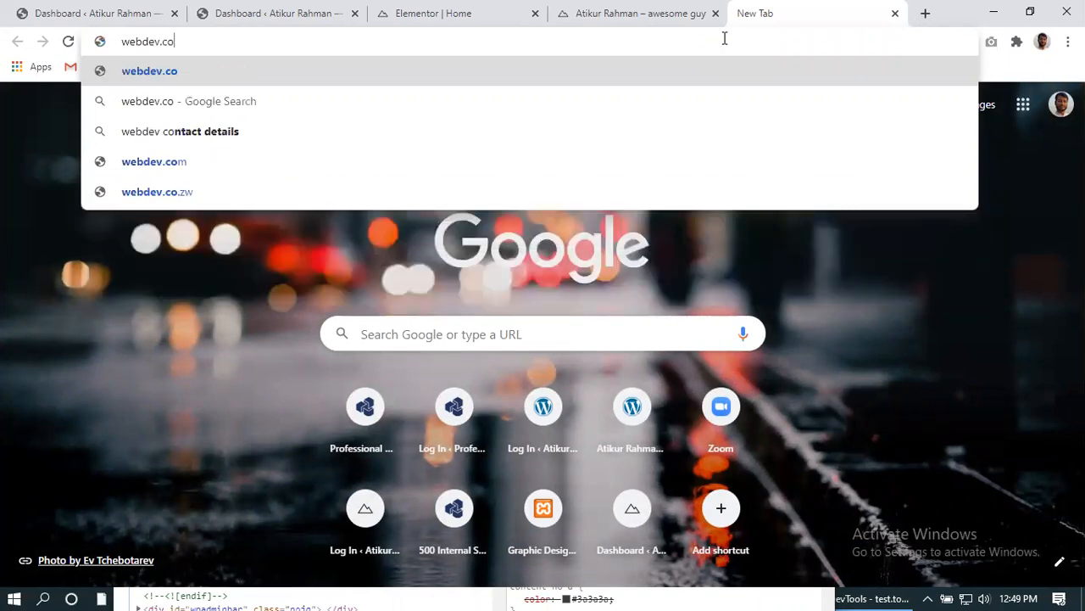
{"action": "key", "text": "Left"}
{"action": "key", "text": "Left"}
{"action": "key", "text": "Left"}
{"action": "key", "text": "Left"}
{"action": "key", "text": "Left"}
{"action": "key", "text": "Left"}
{"action": "key", "text": "Left"}
{"action": "key", "text": "Left"}
{"action": "key", "text": "Left"}
{"action": "key", "text": "Left"}
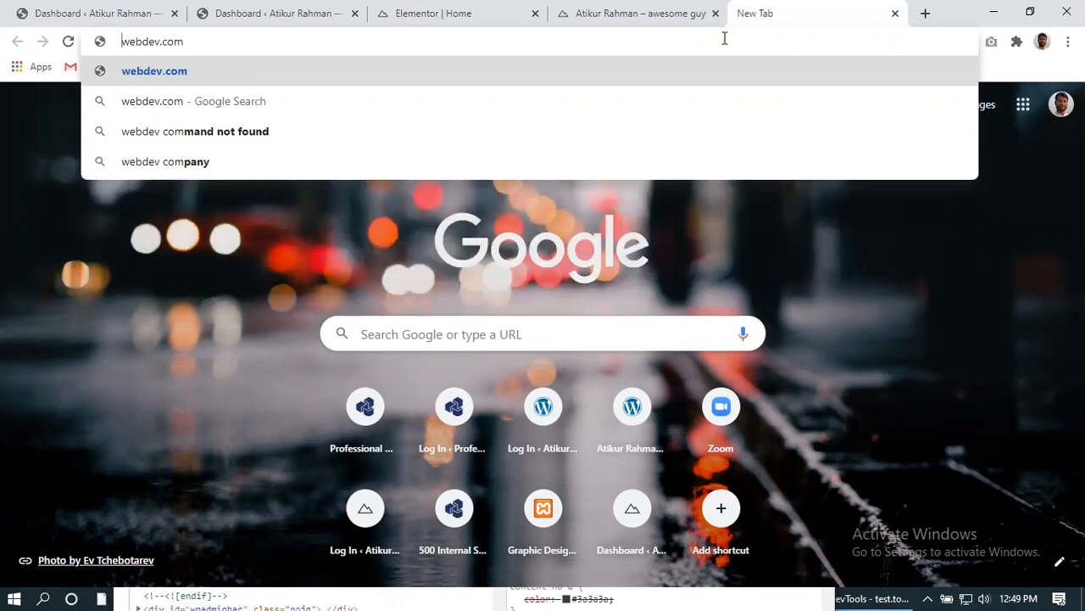
{"action": "type", "text": ".bipl"}
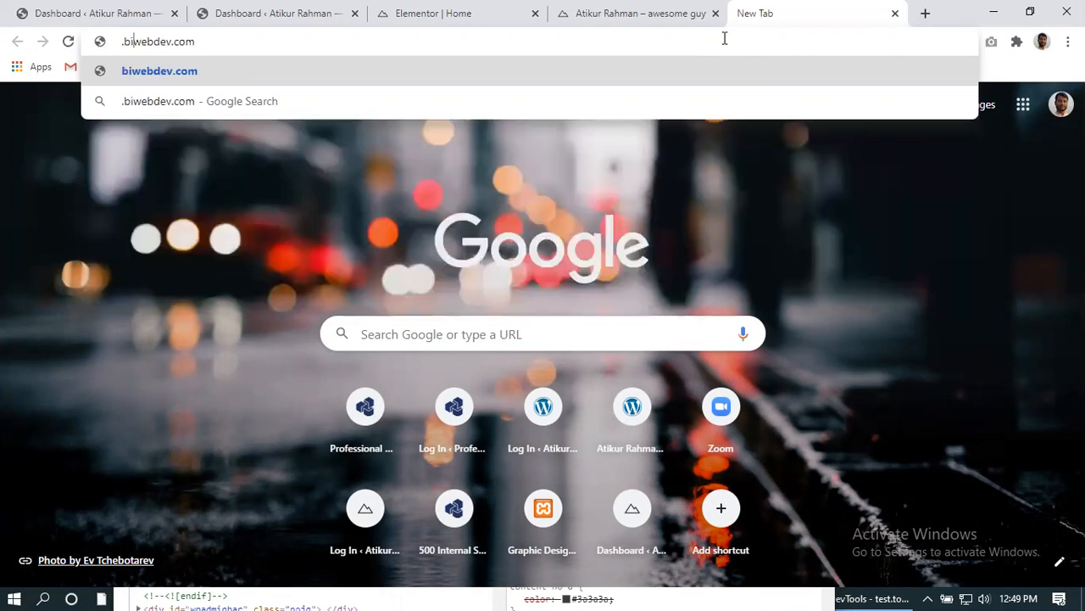
{"action": "type", "text": "o"}
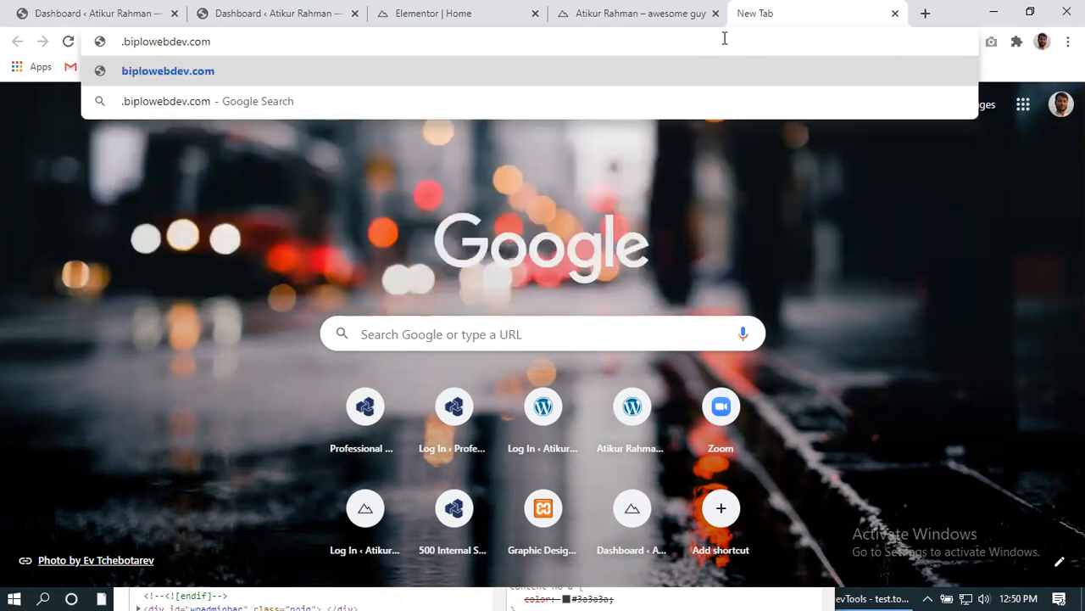
{"action": "key", "text": "BackSpace"}
{"action": "key", "text": "BackSpace"}
{"action": "key", "text": "BackSpace"}
{"action": "key", "text": "BackSpace"}
{"action": "key", "text": "BackSpace"}
{"action": "key", "text": "BackSpace"}
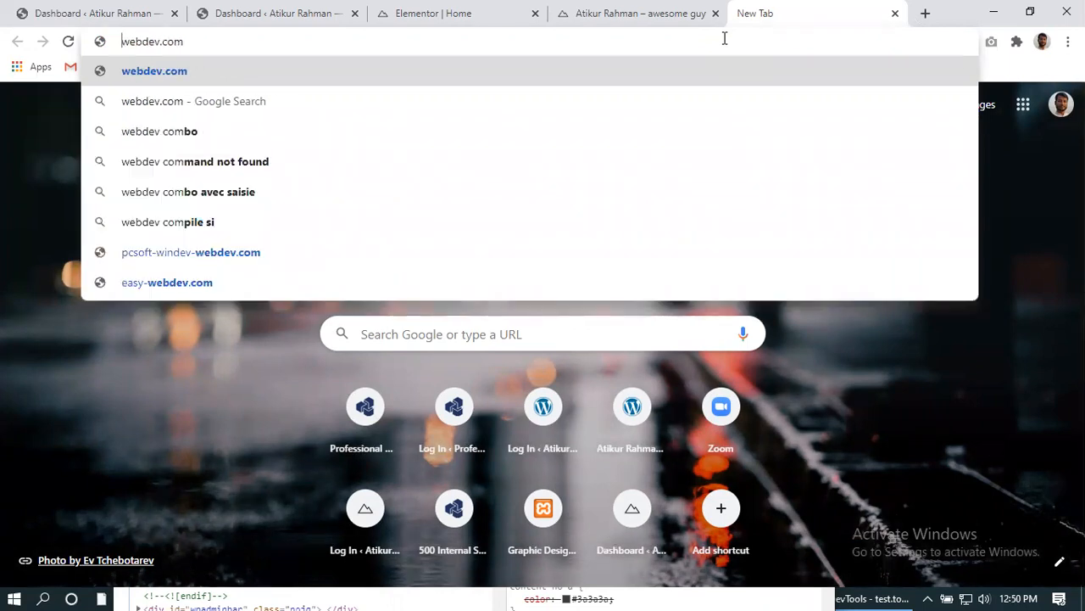
{"action": "type", "text": "bi"}
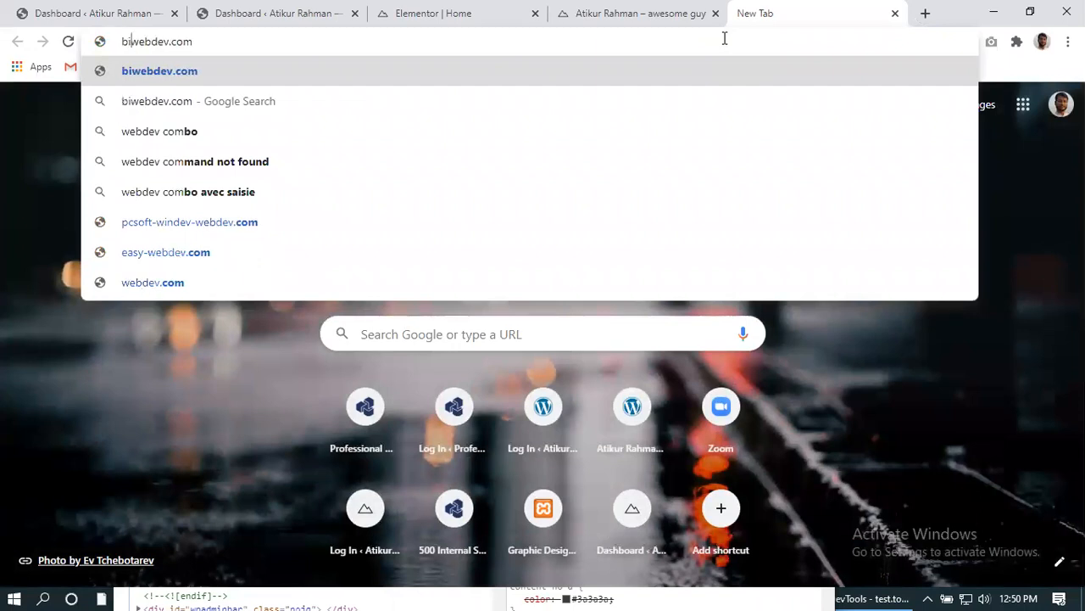
{"action": "type", "text": "plo"}
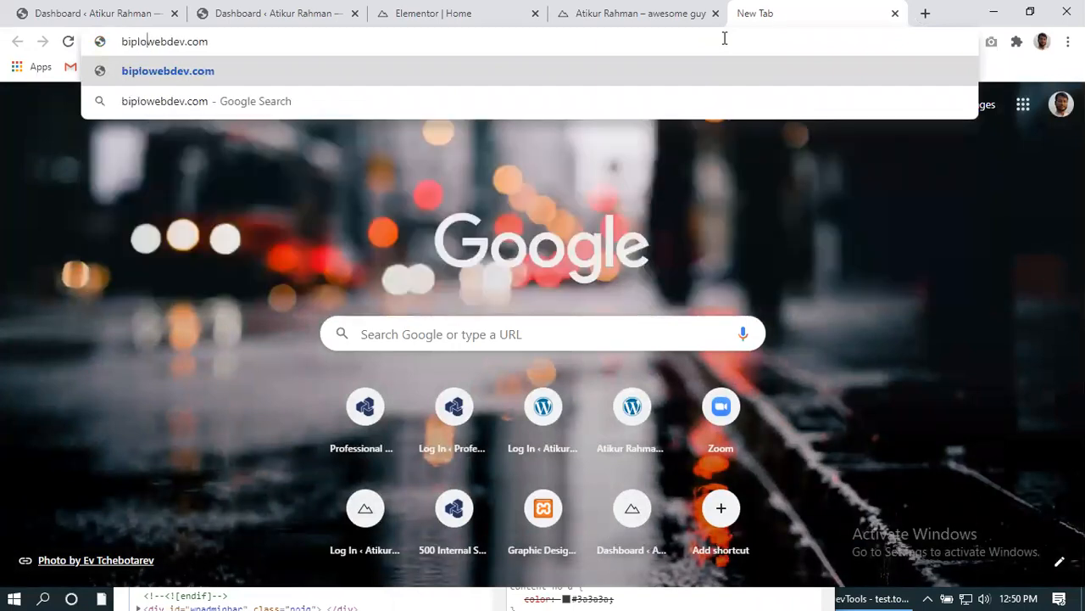
{"action": "type", "text": "b"}
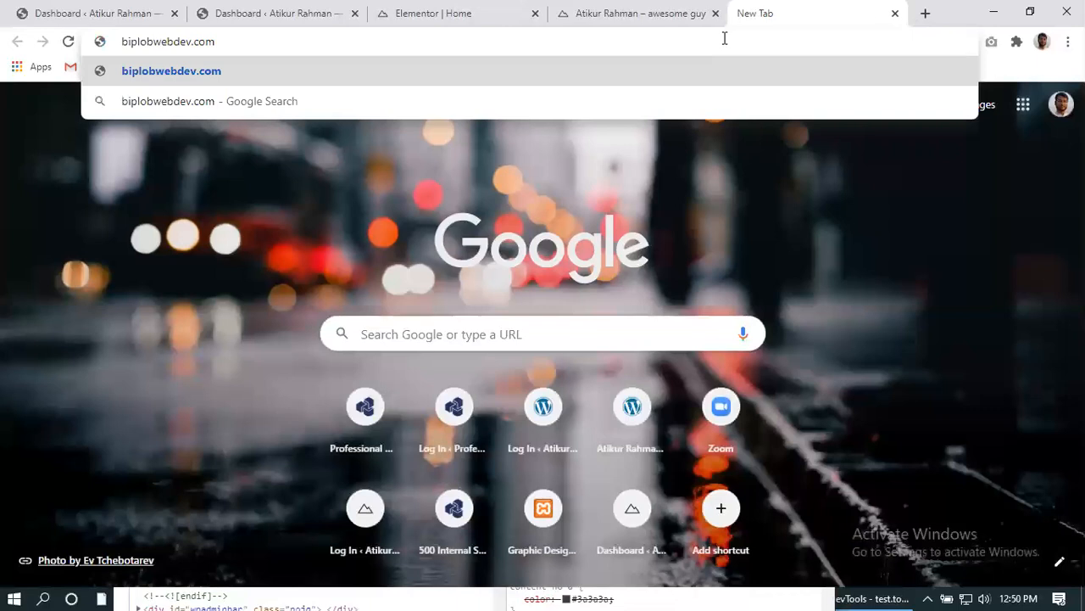
{"action": "type", "text": "."}
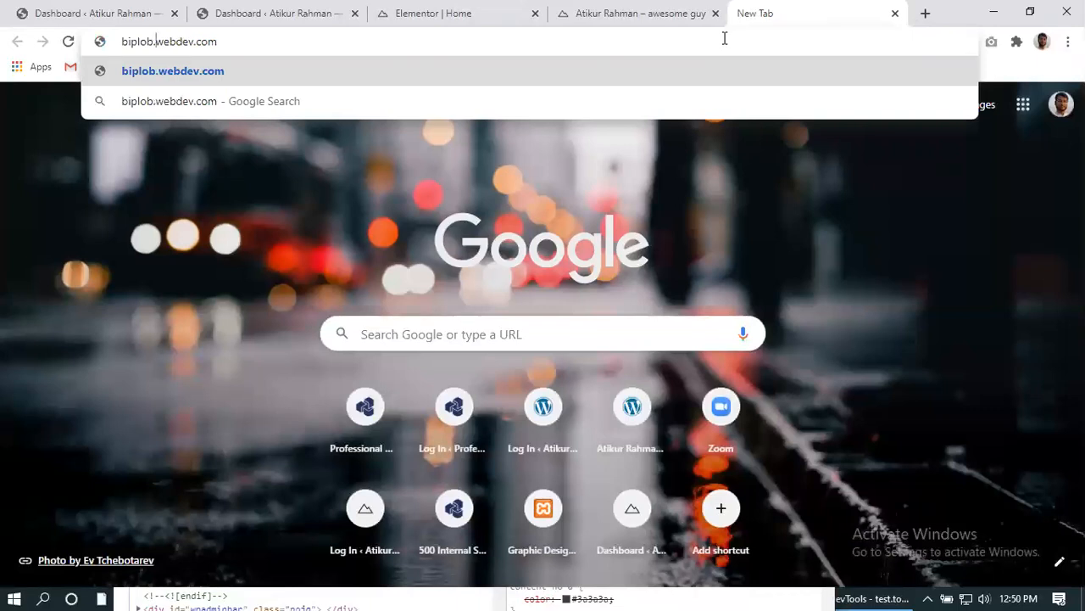
{"action": "key", "text": "Right"}
{"action": "key", "text": "Right"}
{"action": "key", "text": "Right"}
{"action": "key", "text": "Right"}
{"action": "key", "text": "Right"}
{"action": "key", "text": "Right"}
{"action": "key", "text": "Right"}
{"action": "key", "text": "Right"}
{"action": "key", "text": "Right"}
{"action": "key", "text": "Left"}
{"action": "key", "text": "Left"}
{"action": "key", "text": "Left"}
{"action": "key", "text": "Left"}
{"action": "key", "text": "Left"}
{"action": "key", "text": "Left"}
{"action": "key", "text": "Left"}
{"action": "key", "text": "Left"}
{"action": "key", "text": "Left"}
{"action": "key", "text": "Left"}
{"action": "key", "text": "BackSpace"}
{"action": "key", "text": "BackSpace"}
{"action": "key", "text": "BackSpace"}
{"action": "key", "text": "BackSpace"}
{"action": "key", "text": "BackSpace"}
{"action": "key", "text": "BackSpace"}
{"action": "key", "text": "BackSpace"}
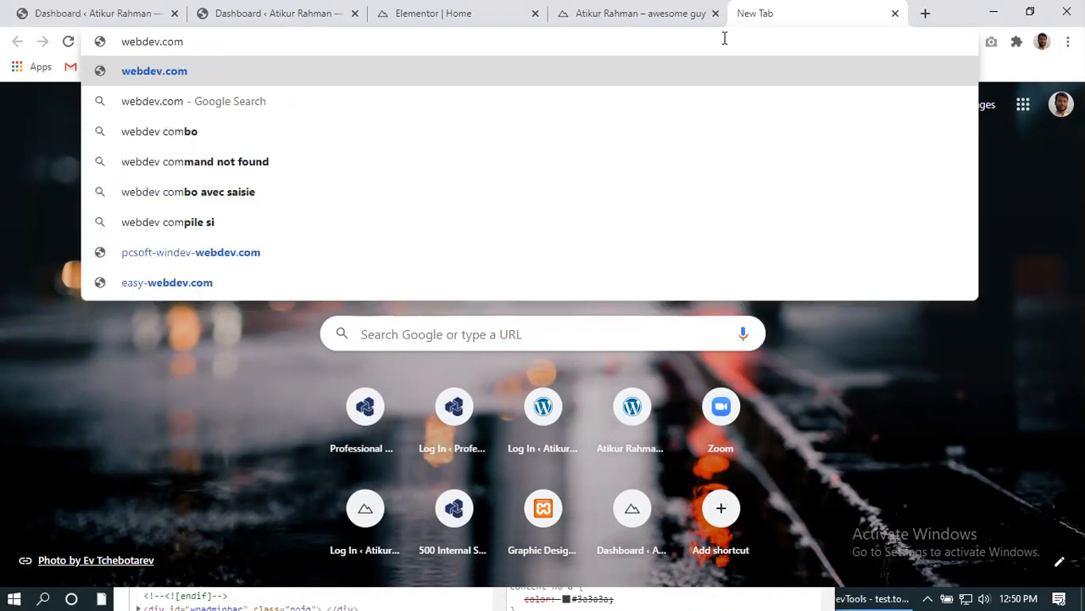
{"action": "key", "text": "End"}
- Build the address webdev.com/shifa/wp-admin, replacing the first-typed folder name biplop with shifa
{"action": "type", "text": "/biplop"}
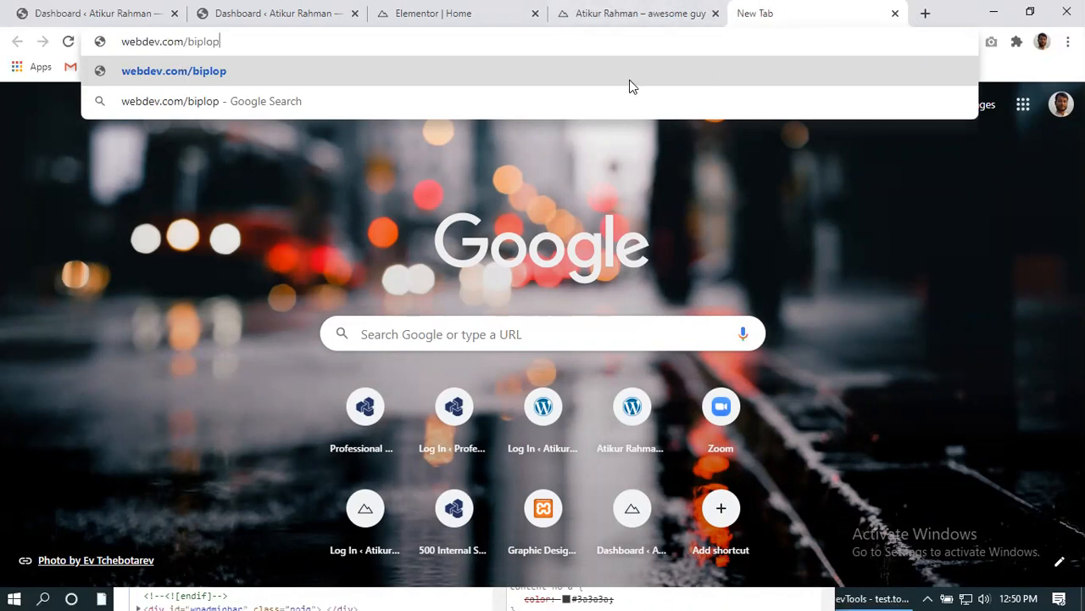
{"action": "left_click_drag", "start_coordinate": [226, 42], "coordinate": [188, 41]}
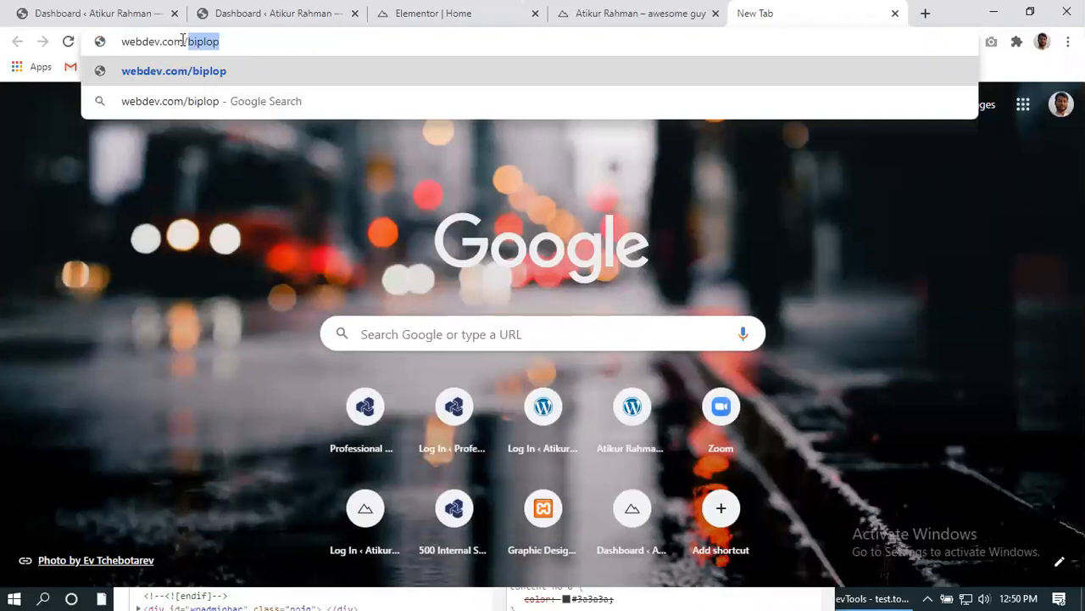
{"action": "left_click", "coordinate": [248, 41]}
{"action": "left_click_drag", "start_coordinate": [248, 41], "coordinate": [194, 50]}
{"action": "left_click", "coordinate": [268, 41]}
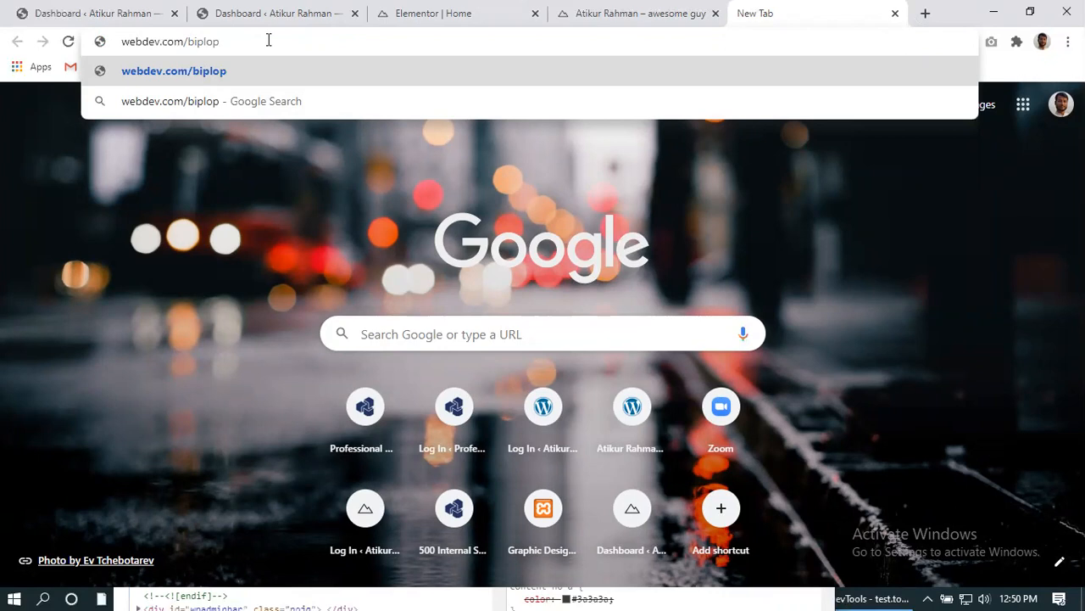
{"action": "type", "text": "/wp-admin"}
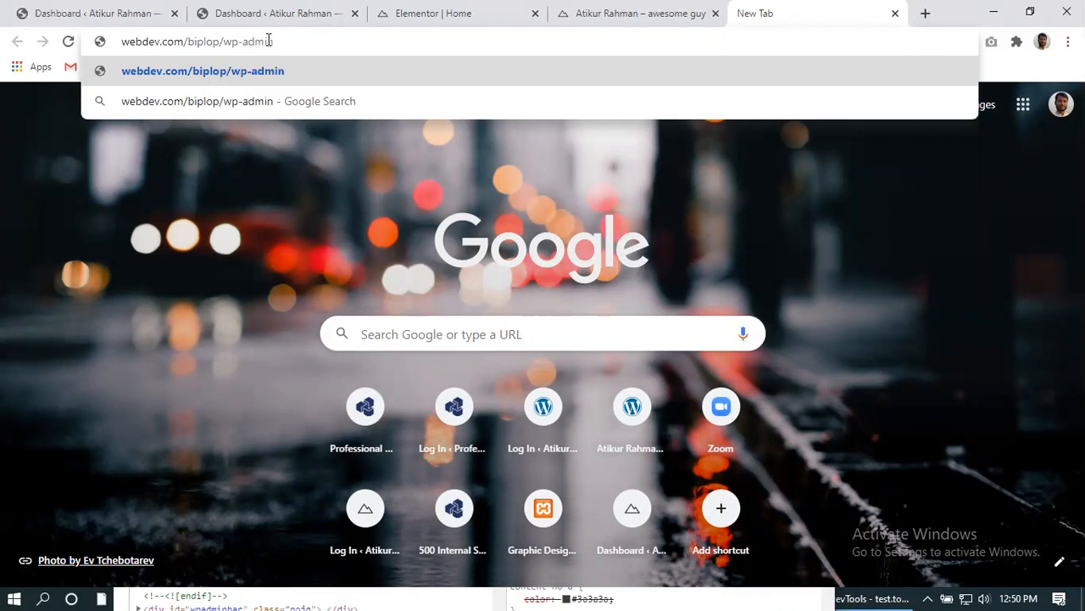
{"action": "left_click_drag", "start_coordinate": [188, 42], "coordinate": [218, 50]}
{"action": "type", "text": "shifa"}
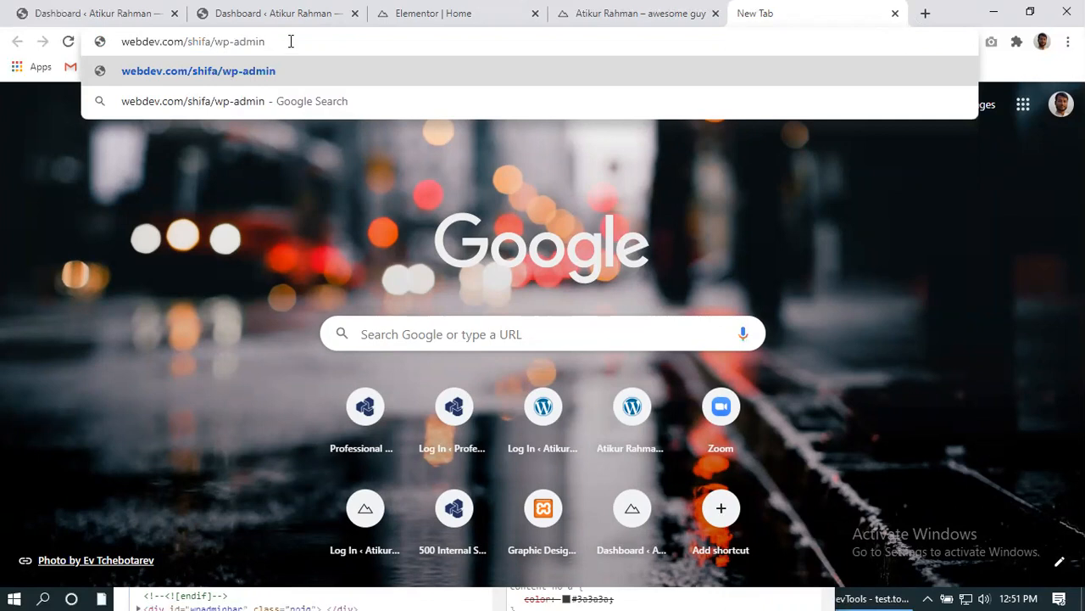
- Delete shifa/wp-admin, retype biplop, then erase the address bar completely
{"action": "left_click_drag", "start_coordinate": [277, 40], "coordinate": [201, 43]}
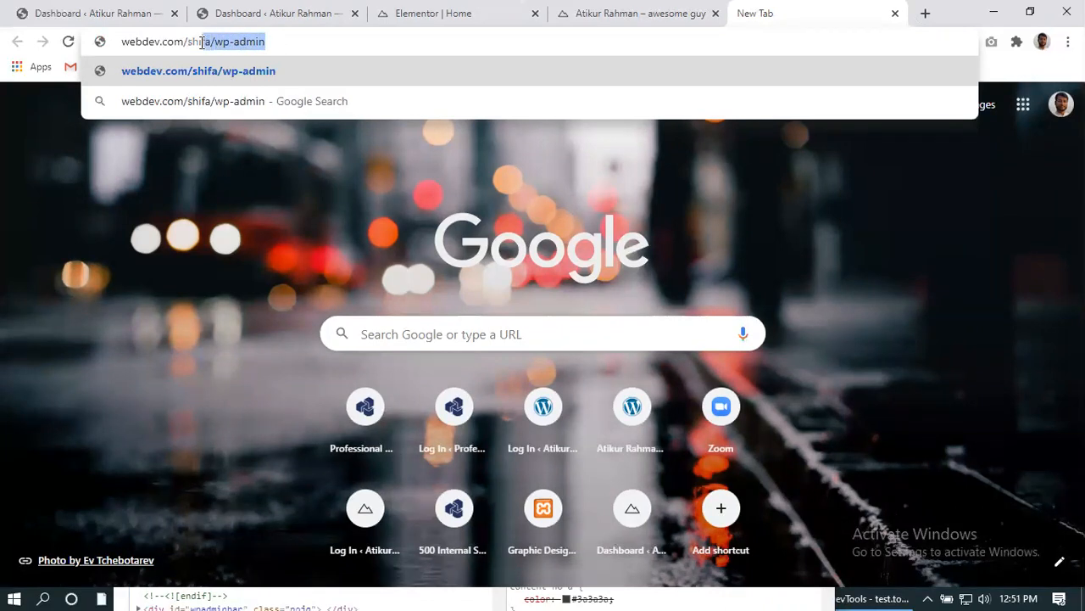
{"action": "left_click", "coordinate": [348, 37]}
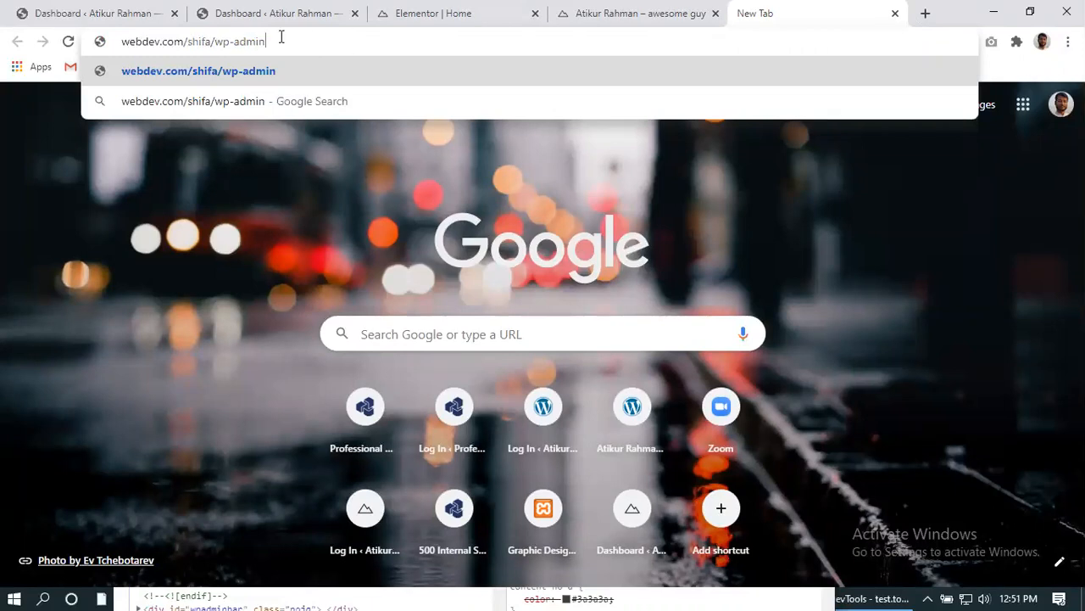
{"action": "left_click_drag", "start_coordinate": [282, 36], "coordinate": [188, 40]}
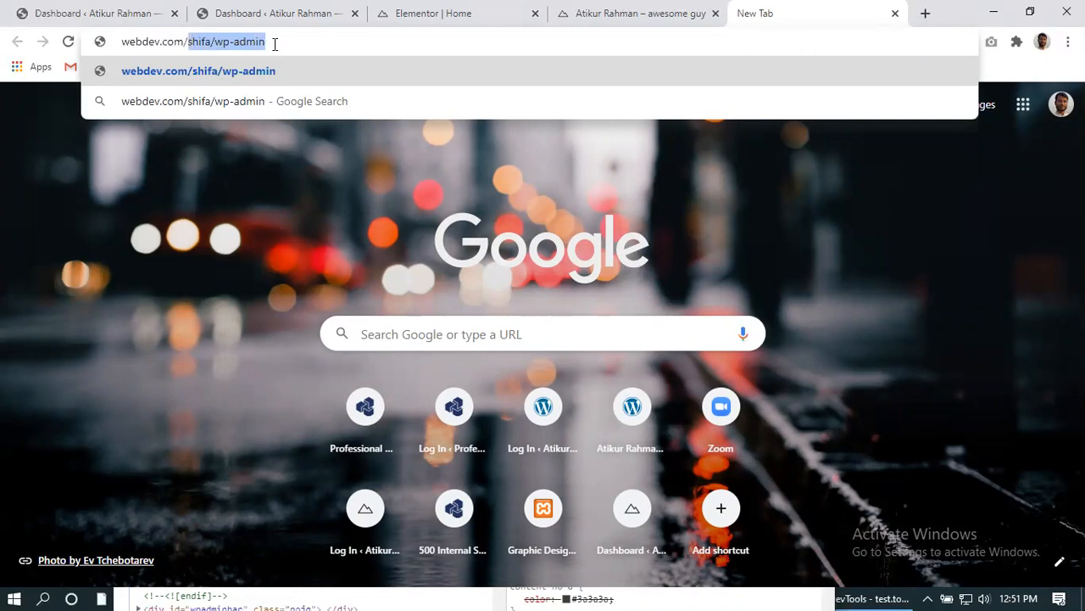
{"action": "key", "text": "BackSpace"}
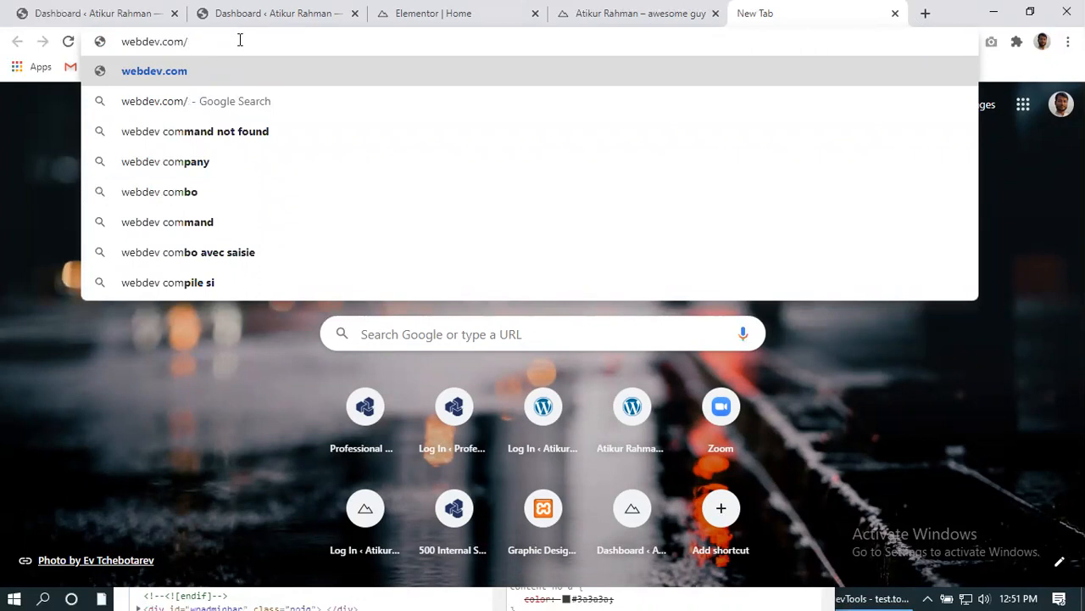
{"action": "type", "text": "biplop"}
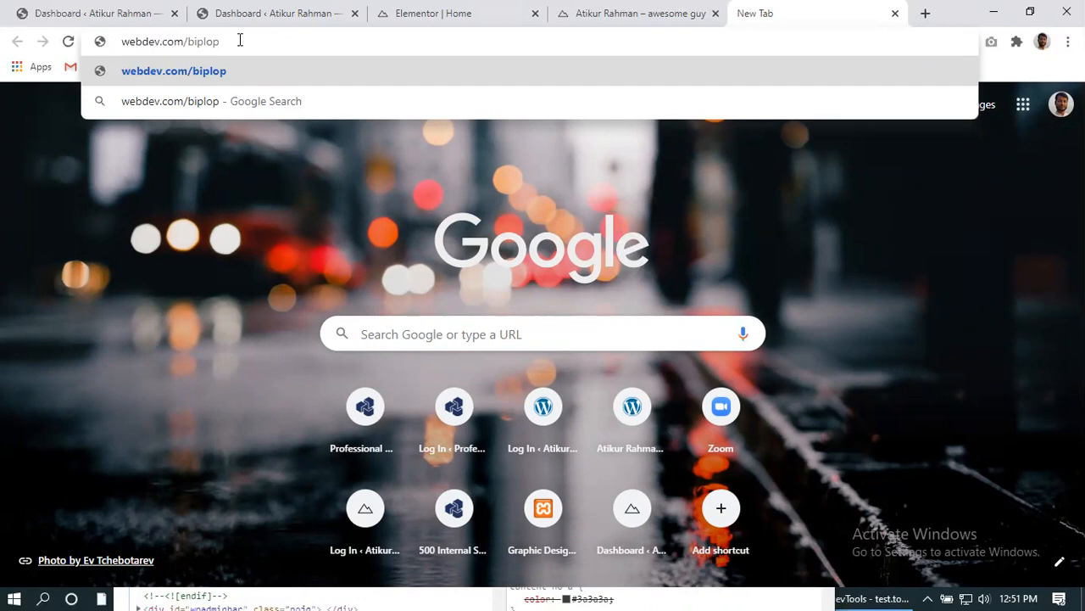
{"action": "key", "text": "BackSpace"}
{"action": "key", "text": "BackSpace"}
{"action": "key", "text": "BackSpace"}
{"action": "key", "text": "BackSpace"}
{"action": "key", "text": "BackSpace"}
{"action": "key", "text": "BackSpace"}
{"action": "key", "text": "BackSpace"}
{"action": "key", "text": "BackSpace"}
{"action": "key", "text": "BackSpace"}
{"action": "key", "text": "BackSpace"}
{"action": "key", "text": "BackSpace"}
{"action": "key", "text": "BackSpace"}
{"action": "key", "text": "BackSpace"}
{"action": "key", "text": "BackSpace"}
{"action": "key", "text": "BackSpace"}
{"action": "key", "text": "BackSpace"}
{"action": "key", "text": "BackSpace"}
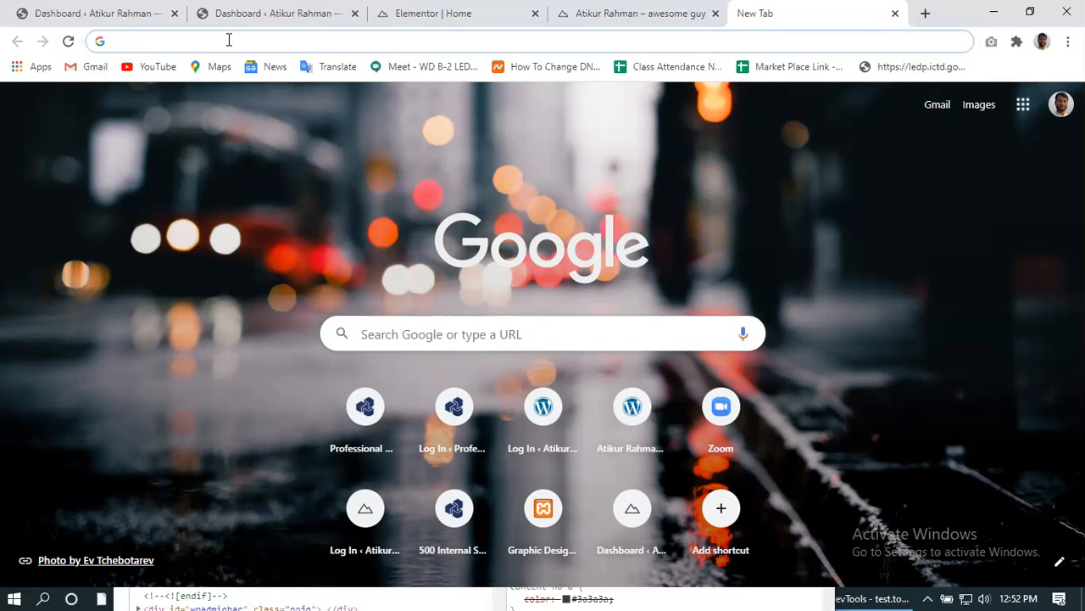
{"action": "type", "text": "web"}
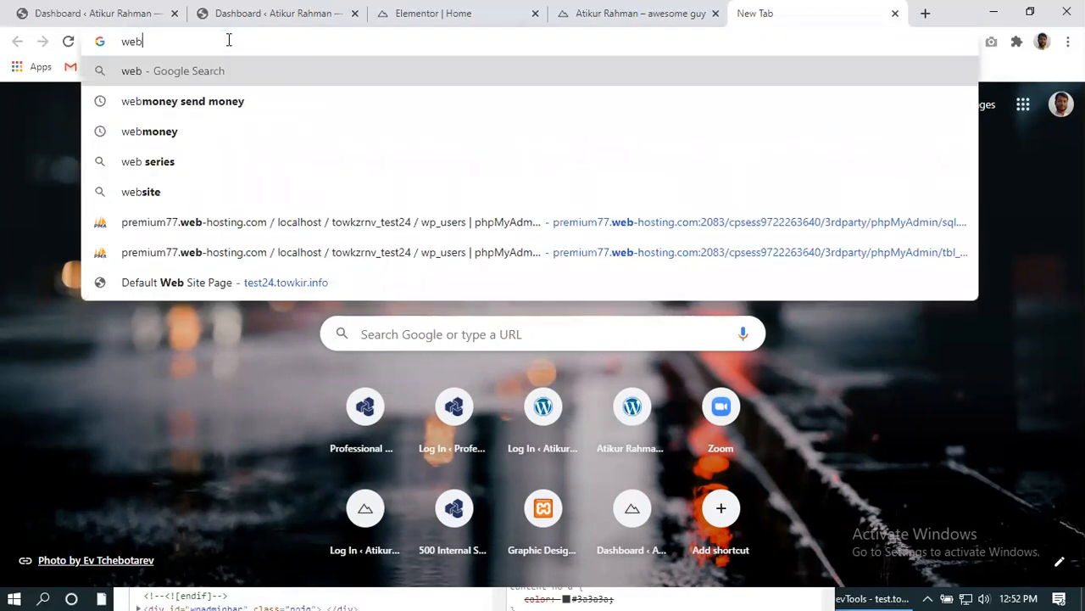
{"action": "type", "text": "dev"}
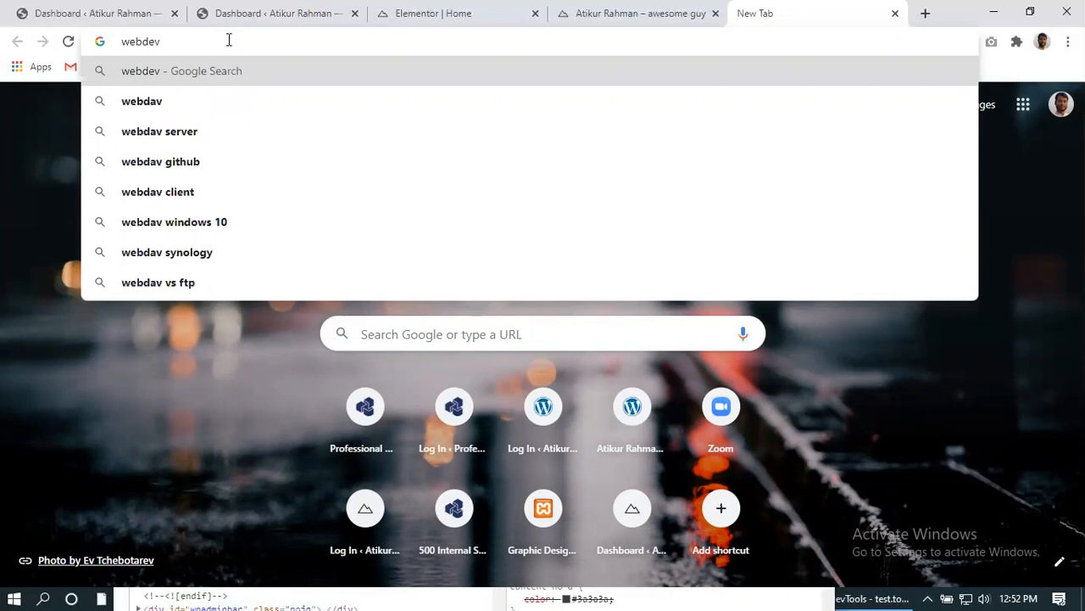
{"action": "type", "text": ".co"}
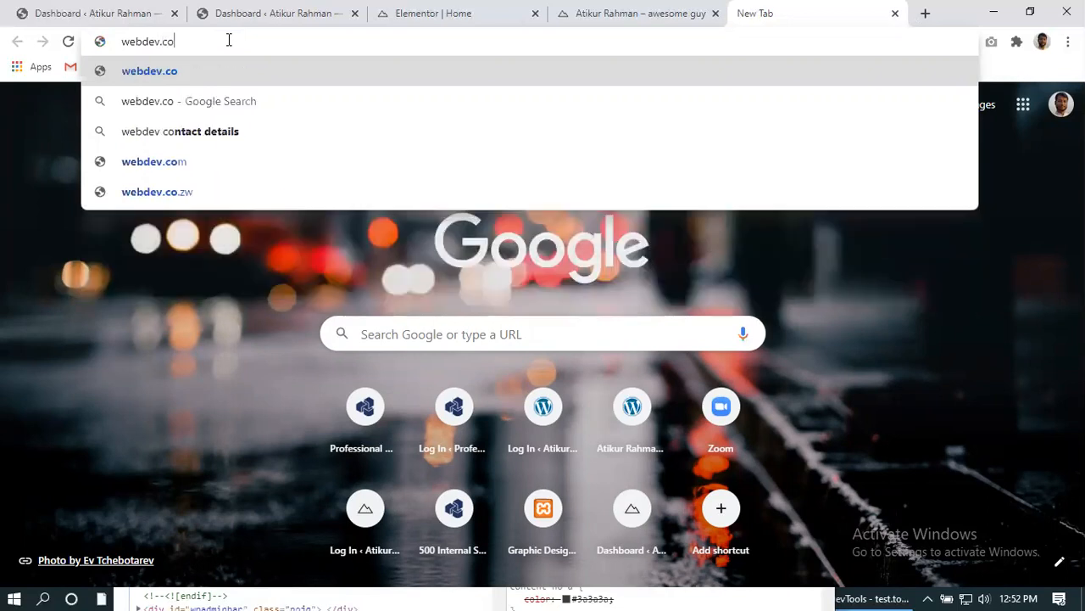
{"action": "type", "text": "m/"}
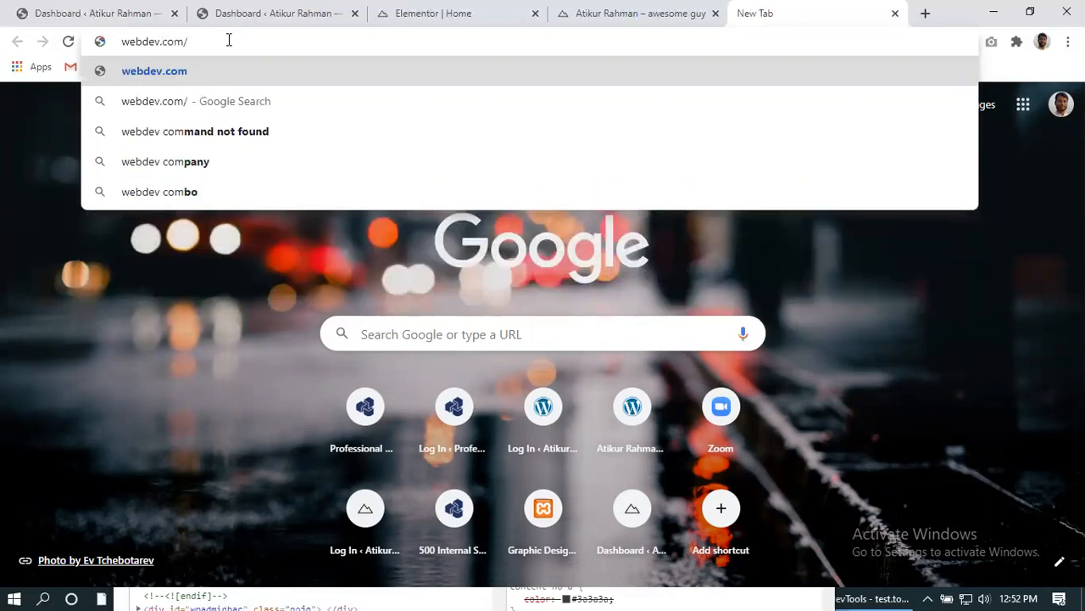
{"action": "type", "text": "biplop"}
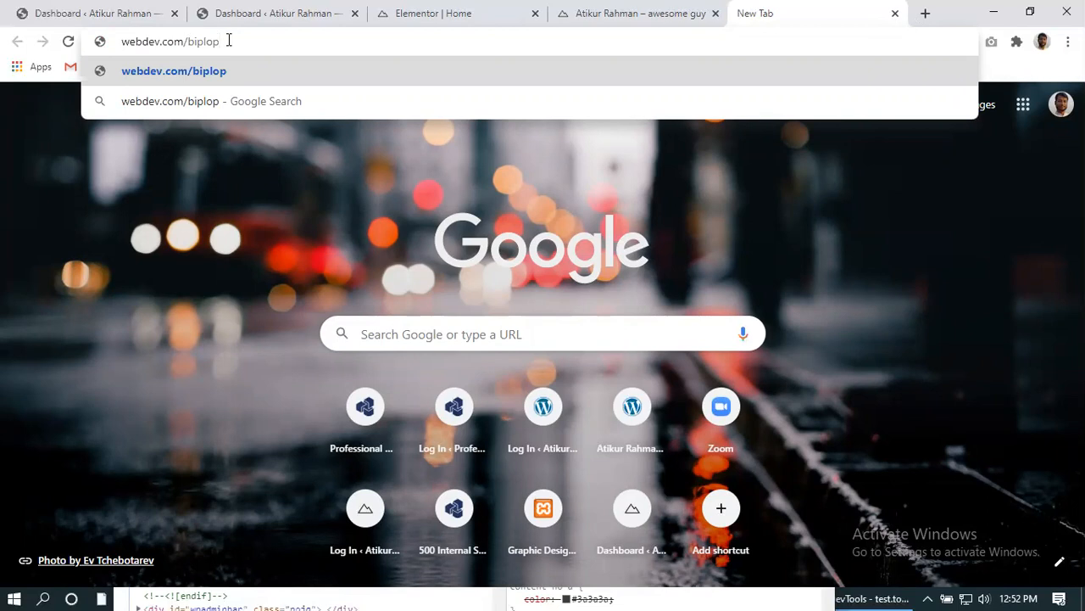
{"action": "key", "text": "BackSpace"}
{"action": "key", "text": "BackSpace"}
{"action": "key", "text": "BackSpace"}
{"action": "key", "text": "BackSpace"}
{"action": "key", "text": "BackSpace"}
{"action": "key", "text": "BackSpace"}
{"action": "type", "text": "shifa"}
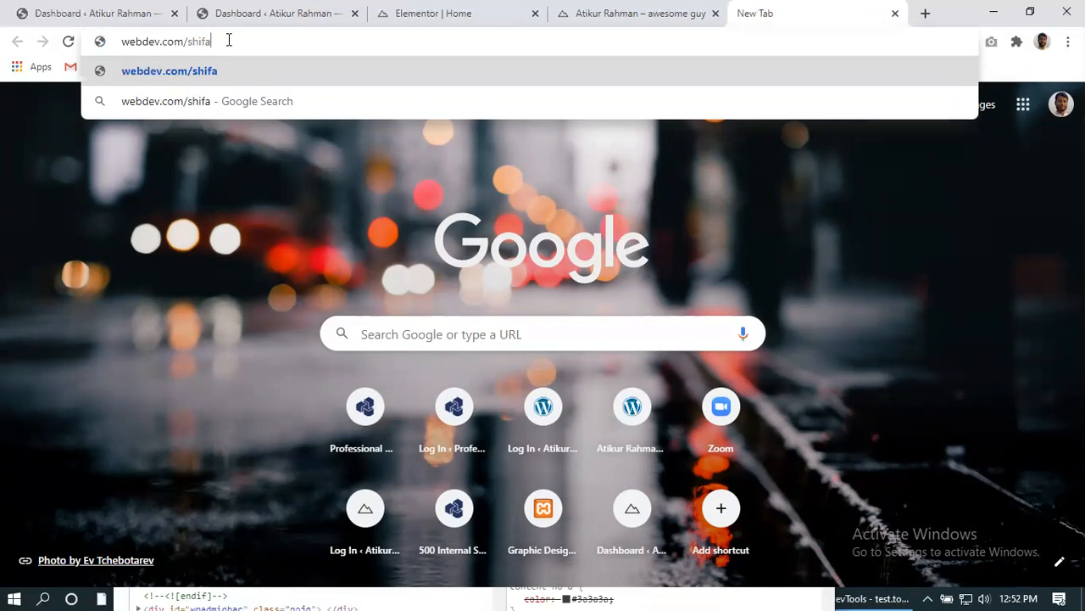
{"action": "type", "text": "/wp-admin"}
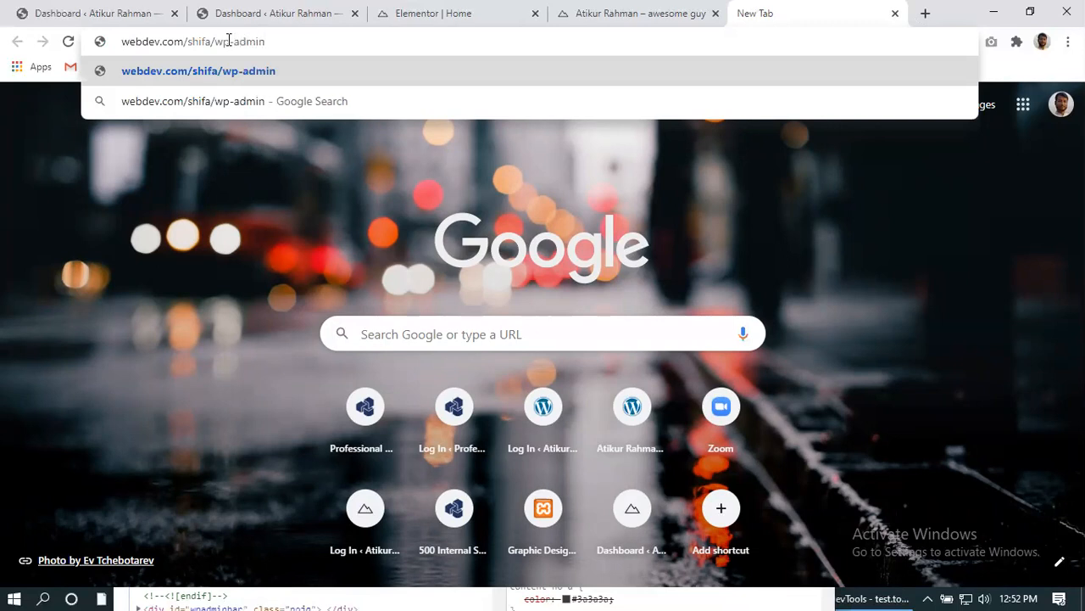
{"action": "key", "text": "BackSpace"}
{"action": "key", "text": "BackSpace"}
{"action": "key", "text": "BackSpace"}
{"action": "key", "text": "BackSpace"}
{"action": "key", "text": "BackSpace"}
{"action": "key", "text": "BackSpace"}
{"action": "key", "text": "BackSpace"}
{"action": "key", "text": "BackSpace"}
{"action": "key", "text": "BackSpace"}
{"action": "key", "text": "BackSpace"}
{"action": "key", "text": "BackSpace"}
{"action": "key", "text": "BackSpace"}
{"action": "key", "text": "BackSpace"}
{"action": "key", "text": "BackSpace"}
{"action": "key", "text": "BackSpace"}
{"action": "key", "text": "BackSpace"}
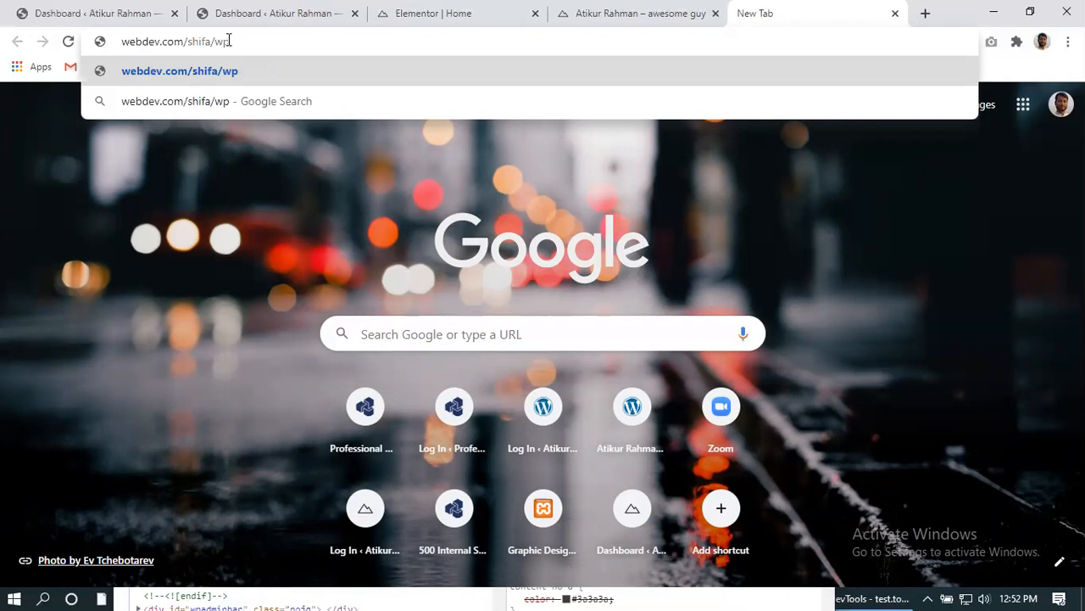
{"action": "key", "text": "BackSpace"}
{"action": "key", "text": "BackSpace"}
{"action": "key", "text": "BackSpace"}
{"action": "key", "text": "BackSpace"}
{"action": "key", "text": "BackSpace"}
{"action": "key", "text": "BackSpace"}
{"action": "key", "text": "BackSpace"}
{"action": "key", "text": "BackSpace"}
{"action": "key", "text": "BackSpace"}
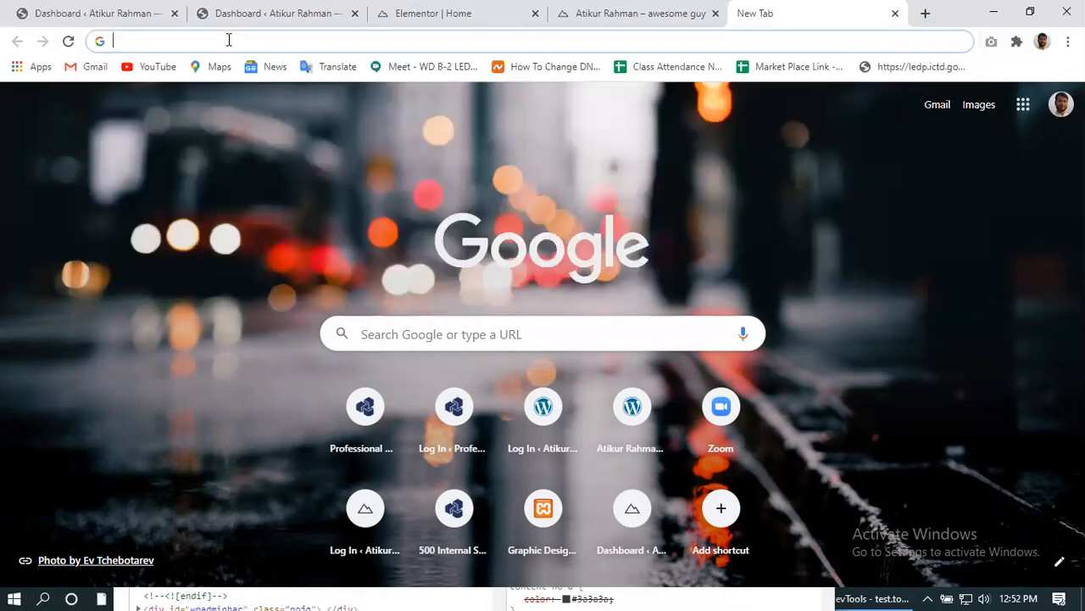
- Type shifa.webdev.com, then delete the 'shifa.' prefix so only webdev.com remains
{"action": "type", "text": "shi"}
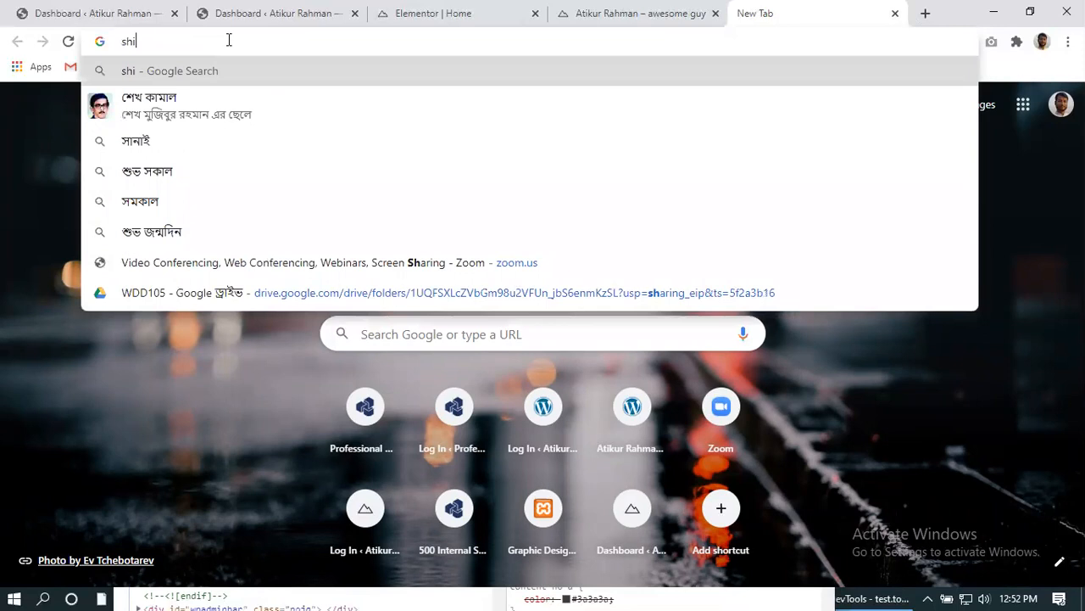
{"action": "type", "text": "fa"}
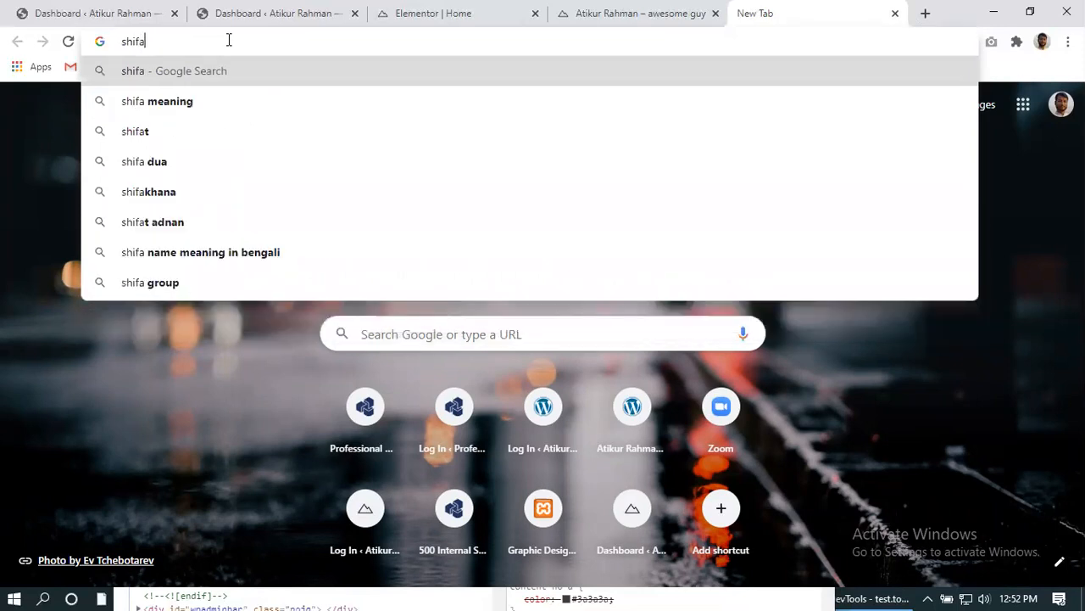
{"action": "type", "text": ".we"}
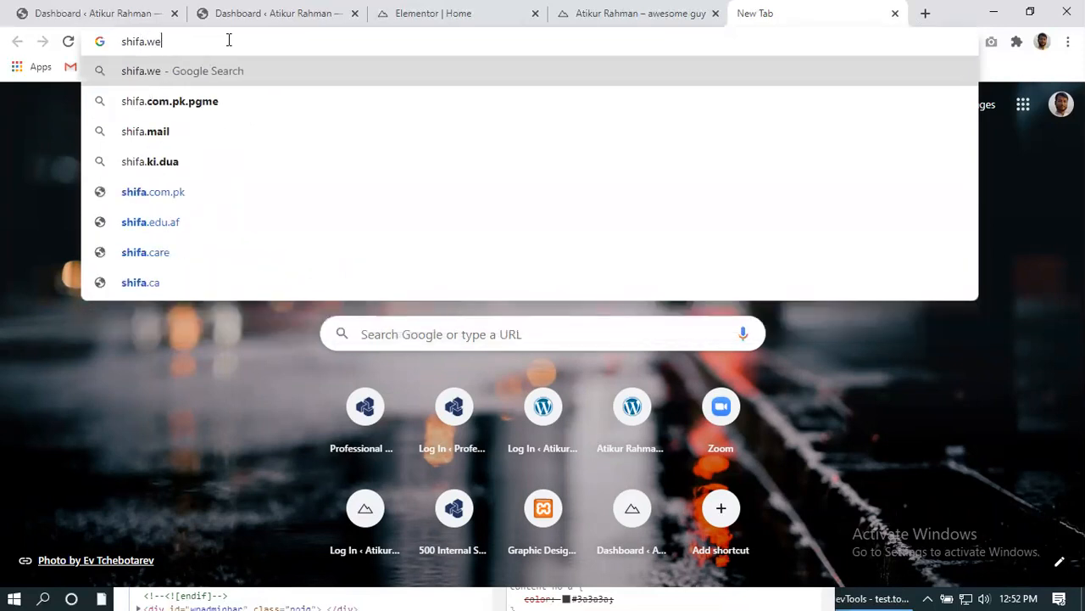
{"action": "type", "text": "b"}
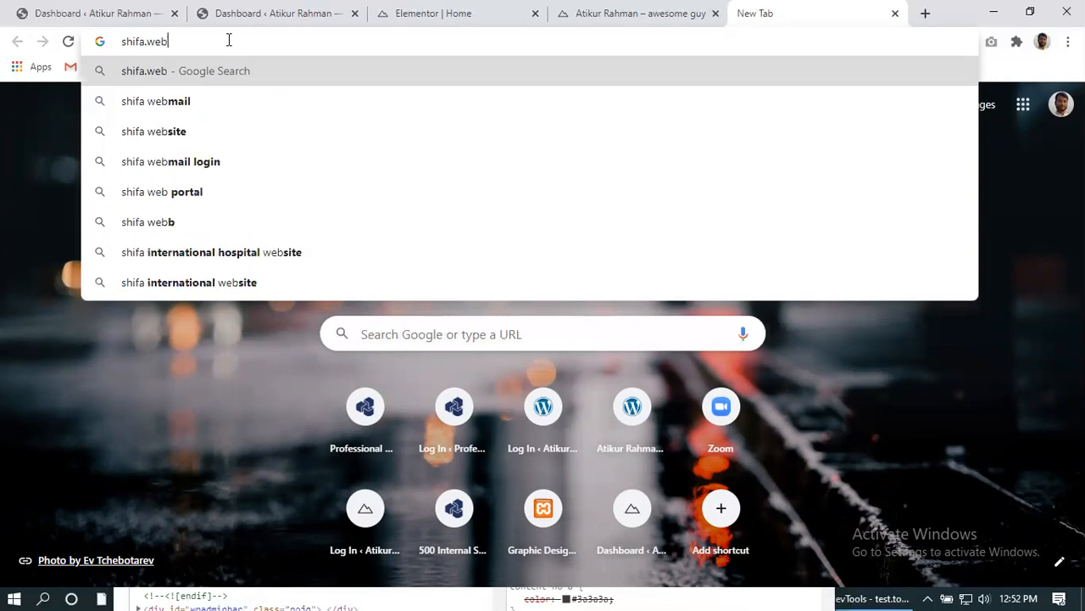
{"action": "type", "text": "dev"}
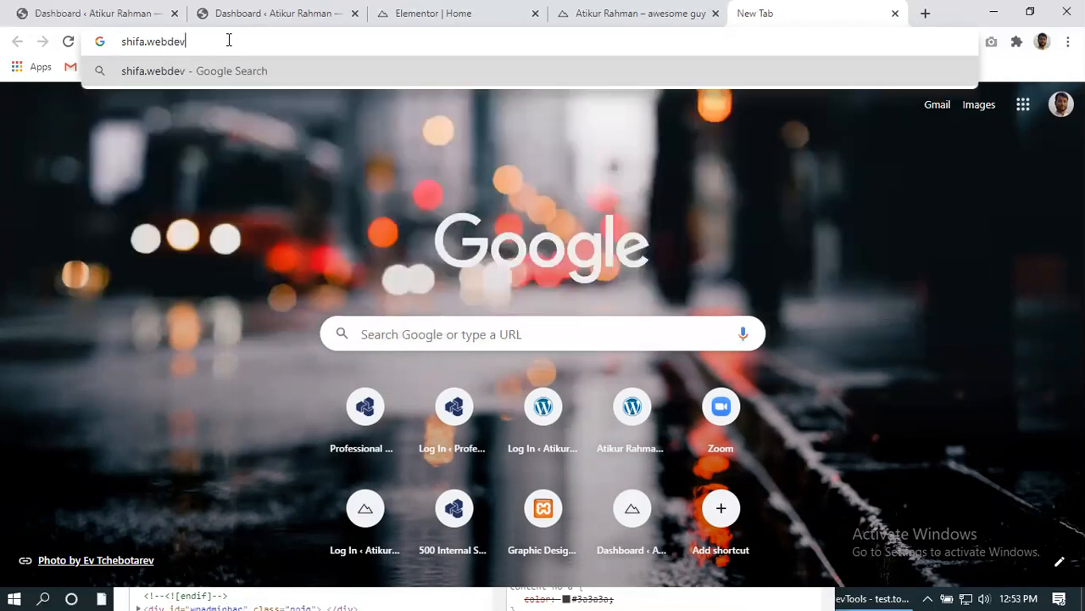
{"action": "type", "text": ".com"}
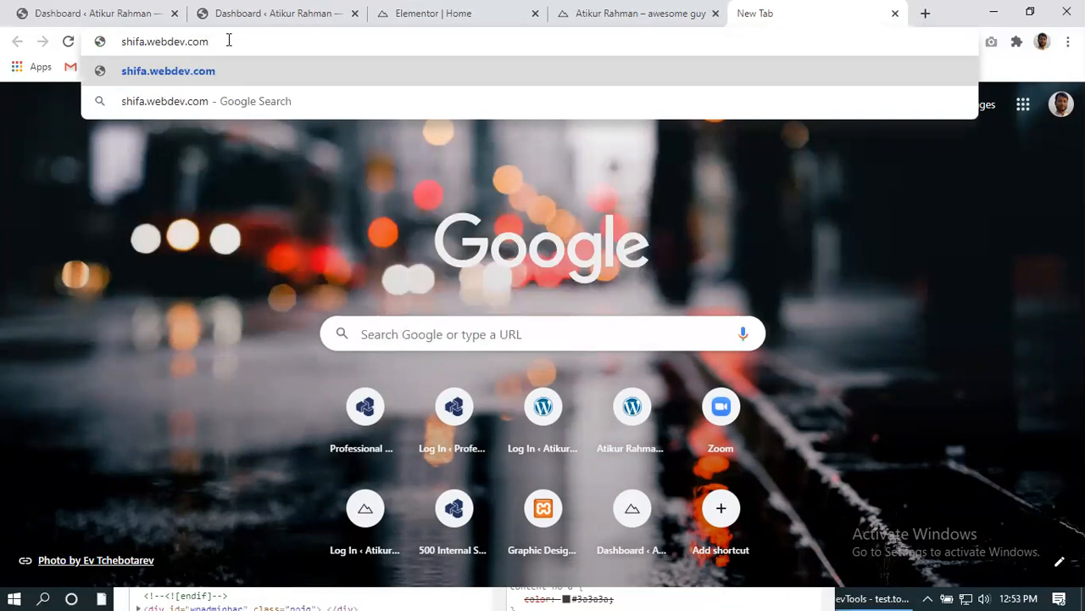
{"action": "left_click_drag", "start_coordinate": [146, 41], "coordinate": [103, 41]}
{"action": "key", "text": "BackSpace"}
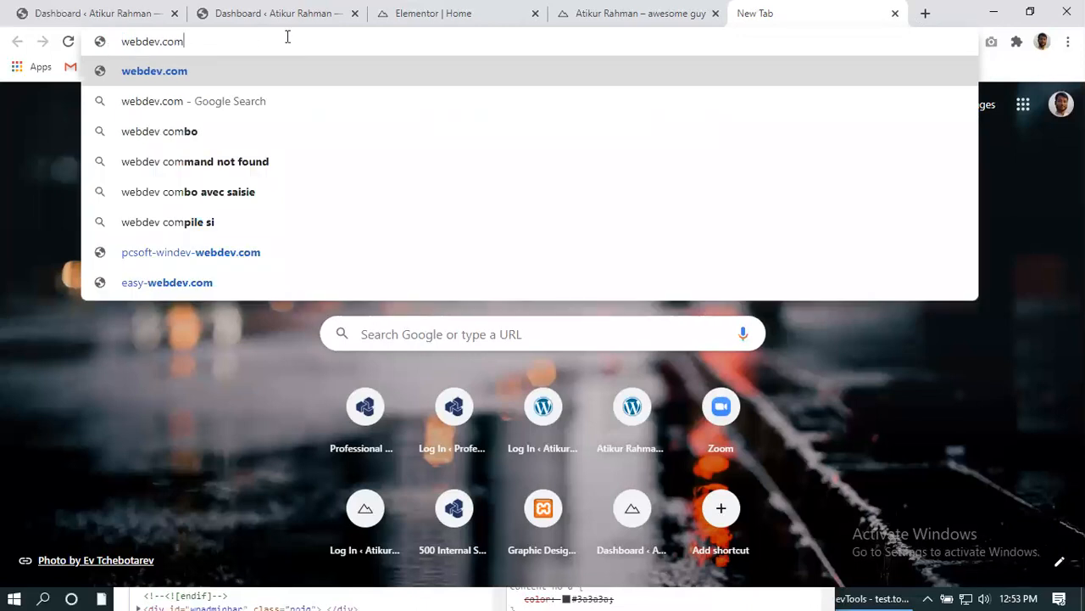
- Append /shifa so the address reads webdev.com/shifa, then switch away from Chrome
{"action": "type", "text": "/s"}
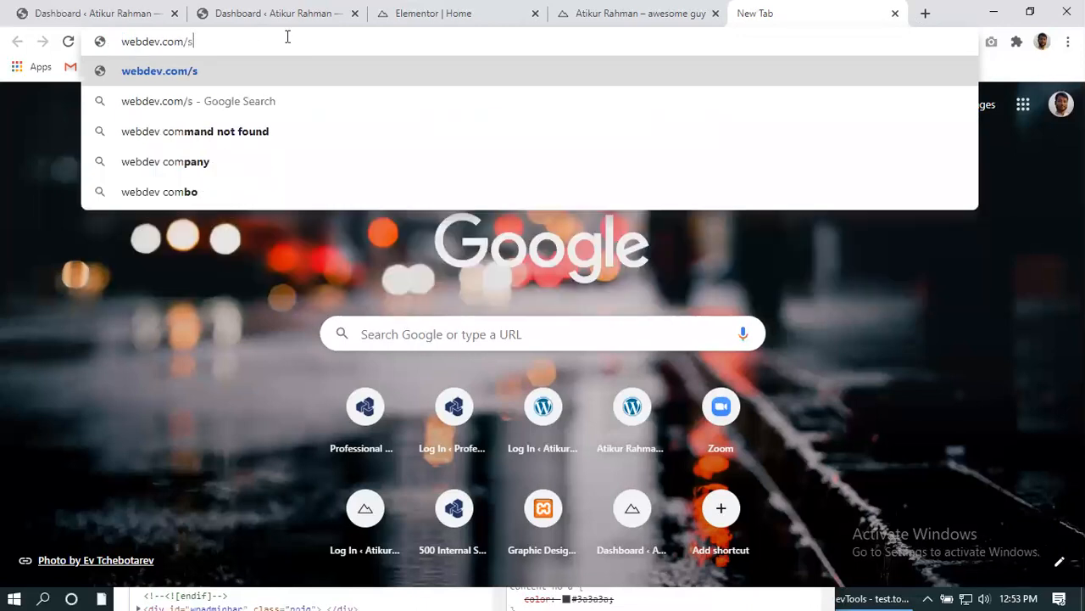
{"action": "type", "text": "hifa"}
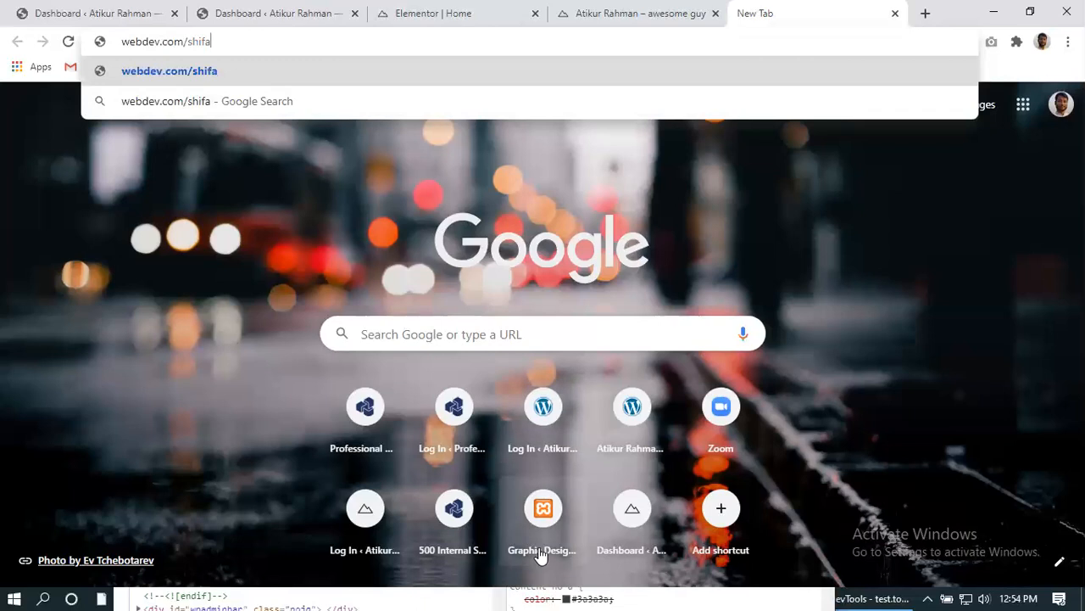
{"action": "key", "text": "alt+Tab"}
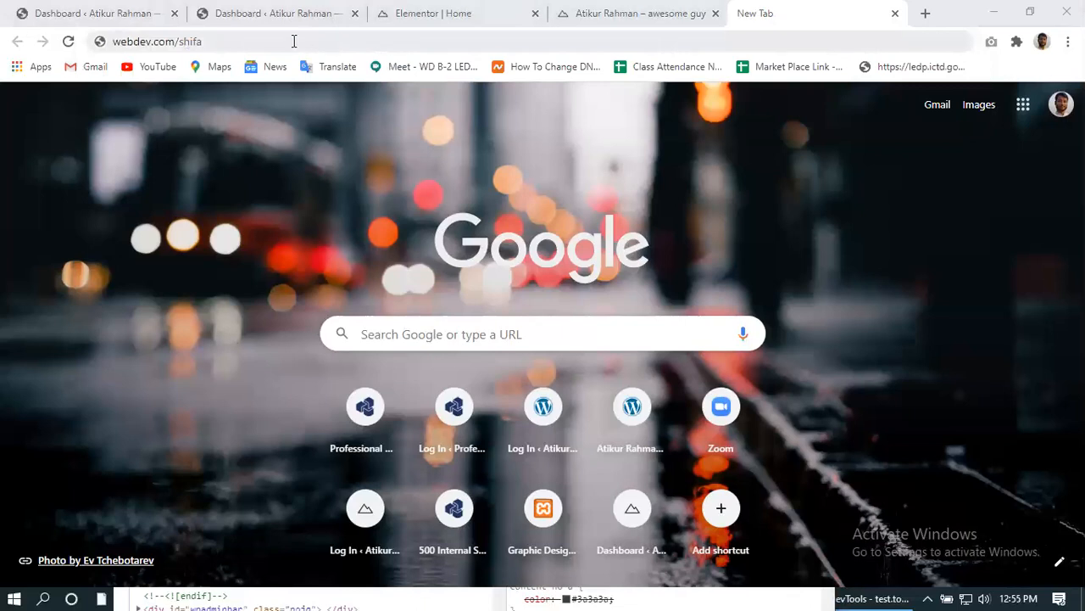
{"action": "left_click", "coordinate": [206, 41]}
{"action": "left_click_drag", "start_coordinate": [206, 41], "coordinate": [116, 42]}
{"action": "left_click", "coordinate": [265, 38]}
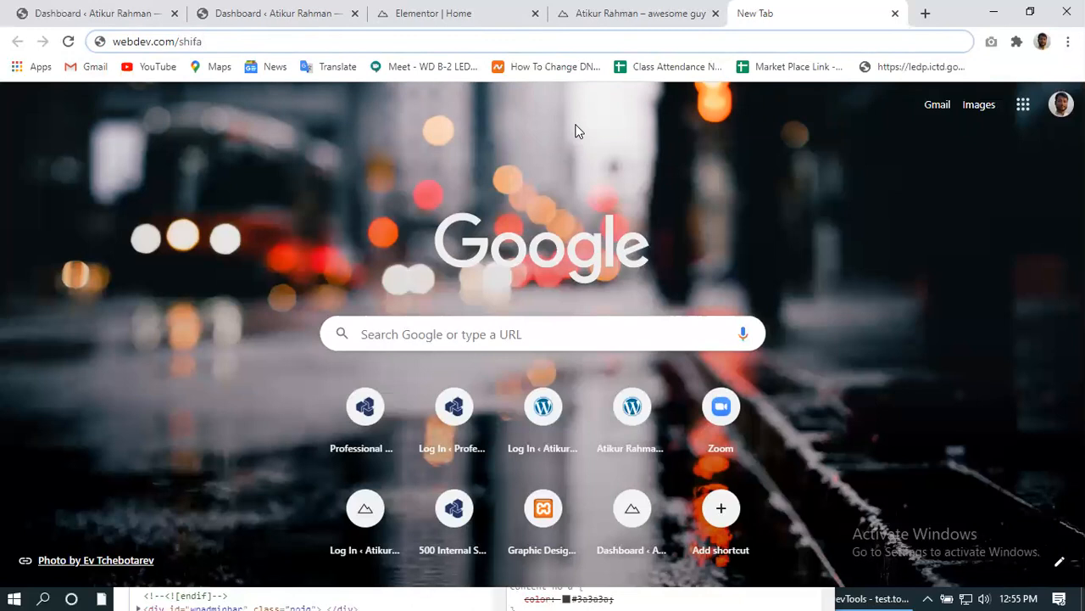
{"action": "double_click", "coordinate": [297, 41]}
{"action": "triple_click", "coordinate": [297, 41]}
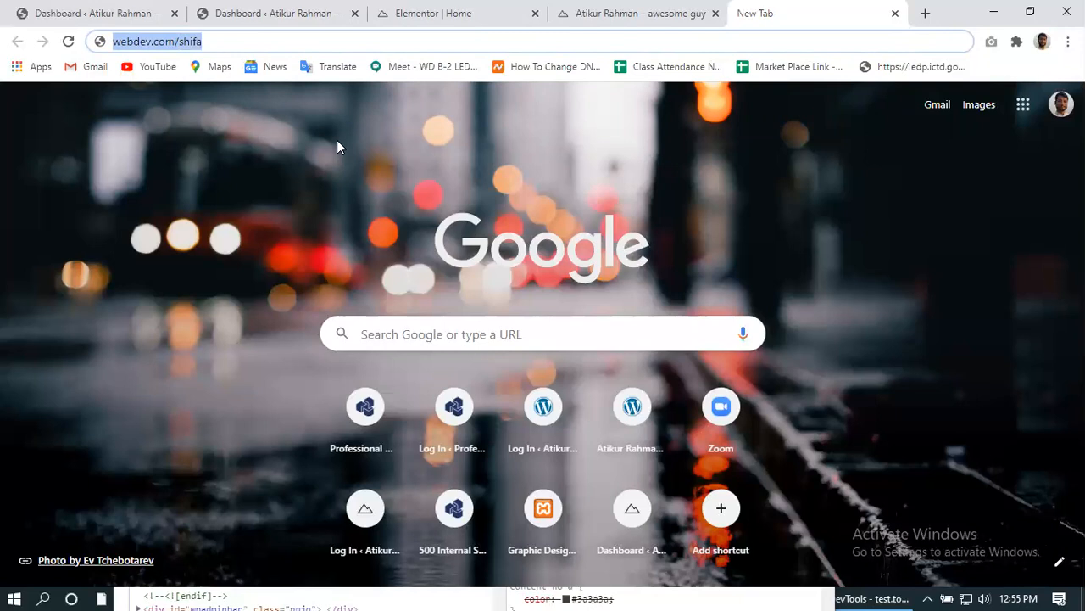
{"action": "left_click", "coordinate": [240, 40]}
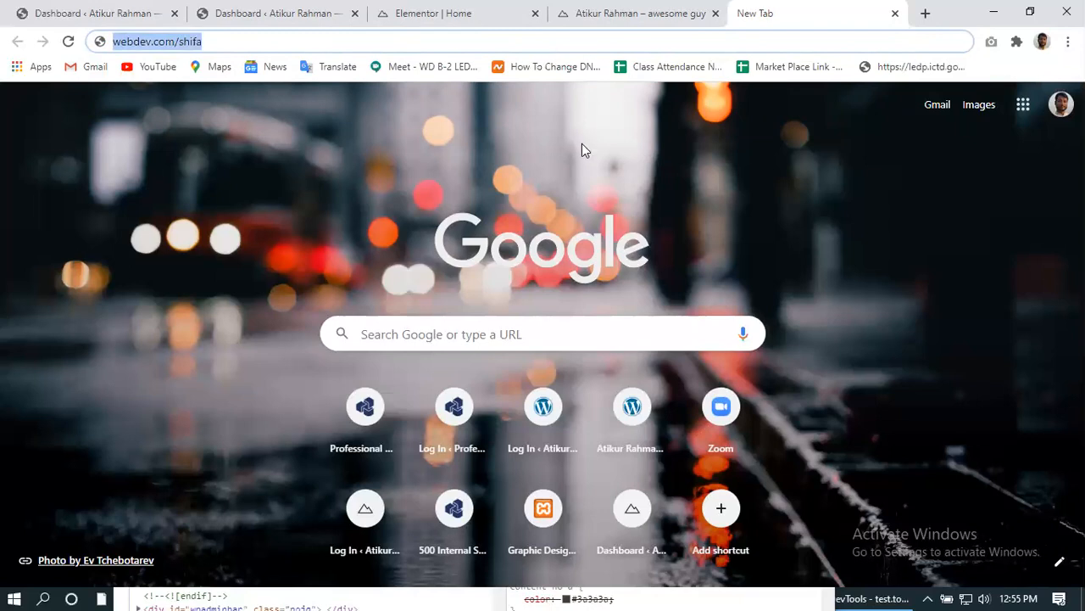